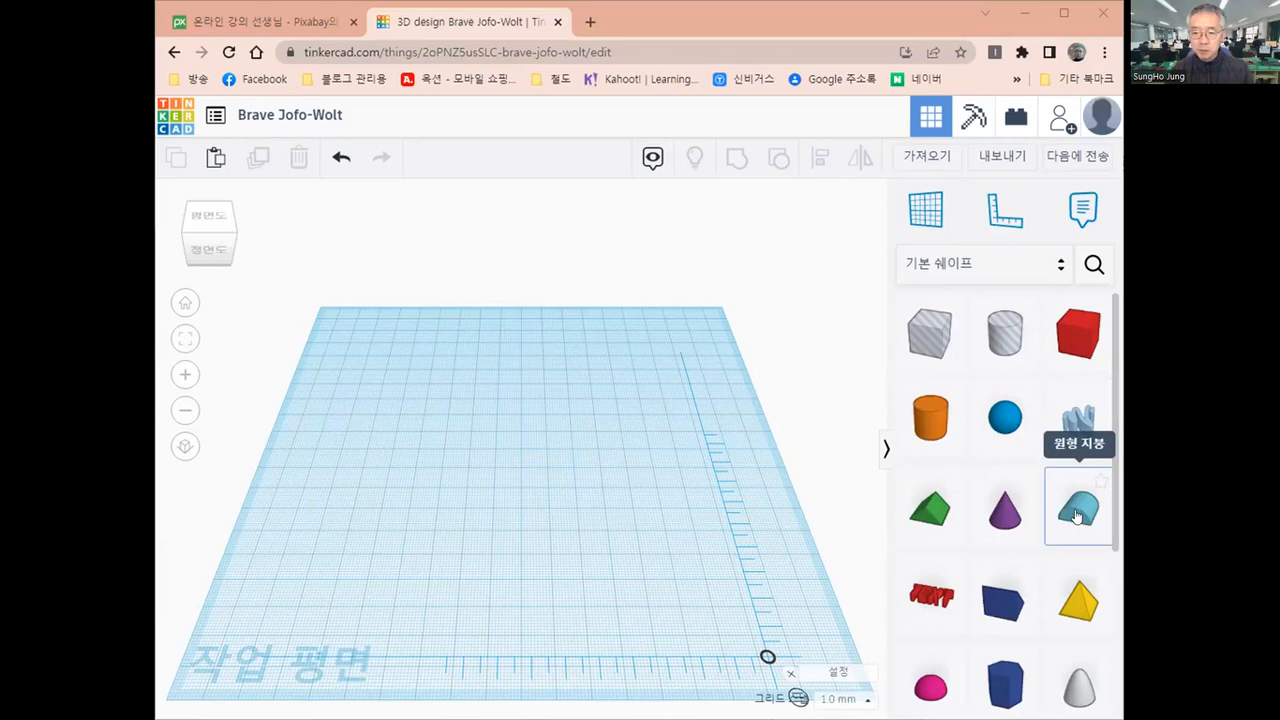
Place a Round Roof on the workplane and reposition the ruler origin to its front left, about 41 mm and 37 mm away
left_click_drag(1077, 516, 509, 440)
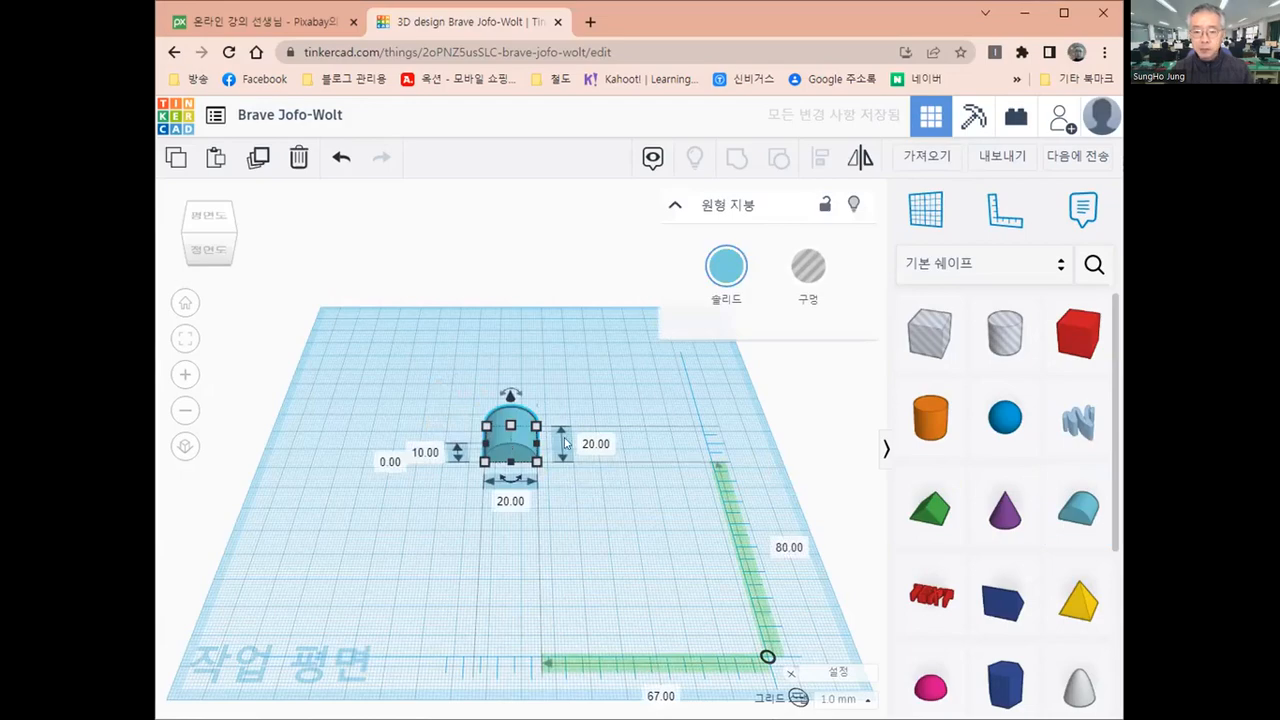
right_click_drag(460, 481, 592, 515)
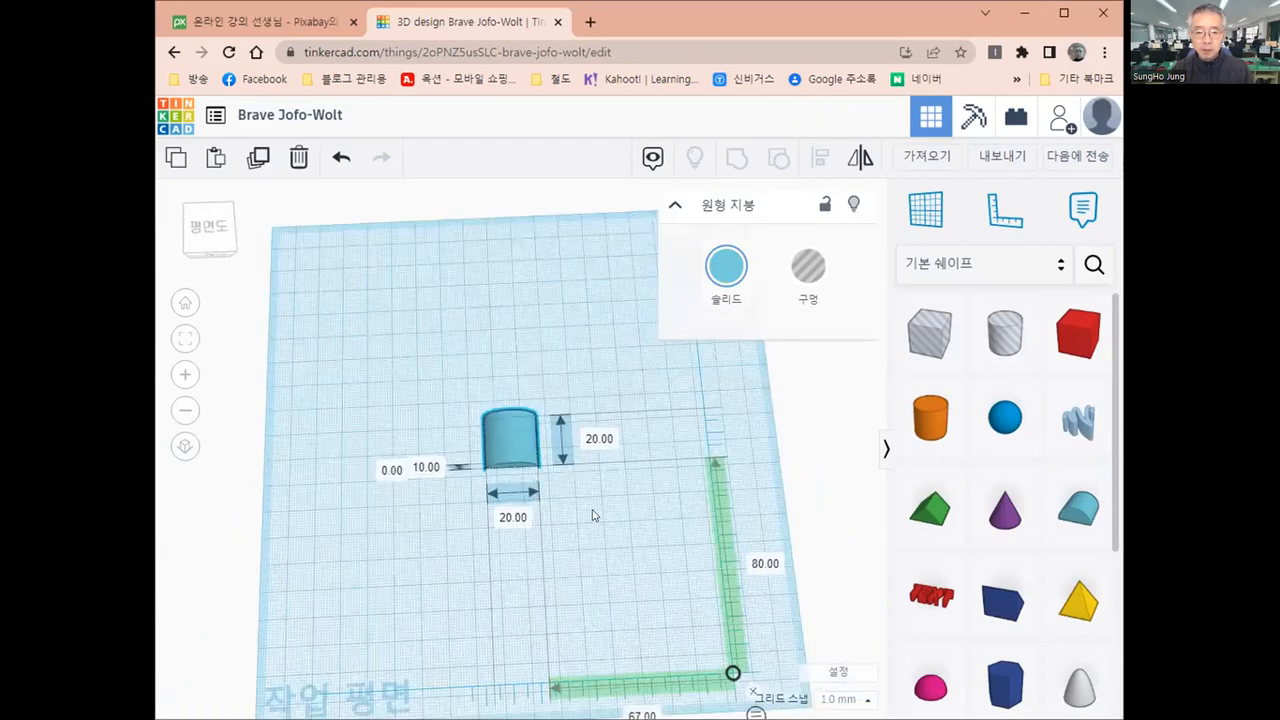
left_click(988, 226)
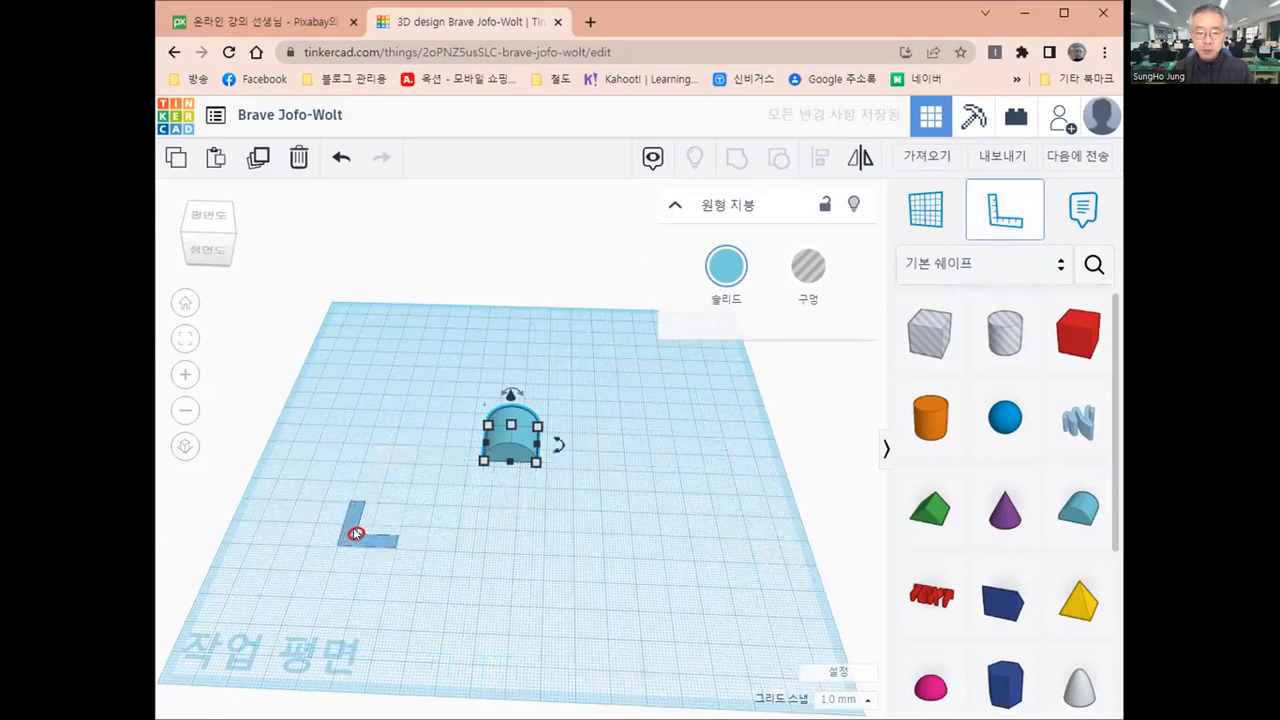
left_click(355, 534)
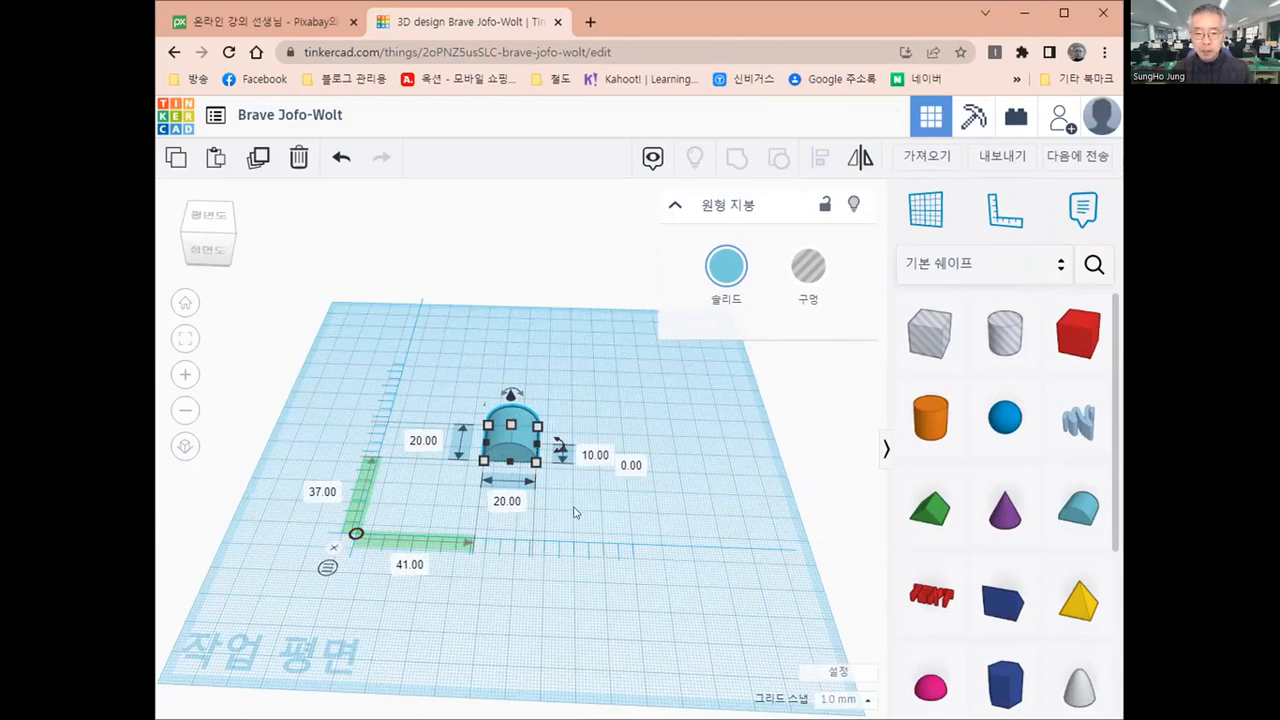
right_click_drag(574, 511, 586, 483)
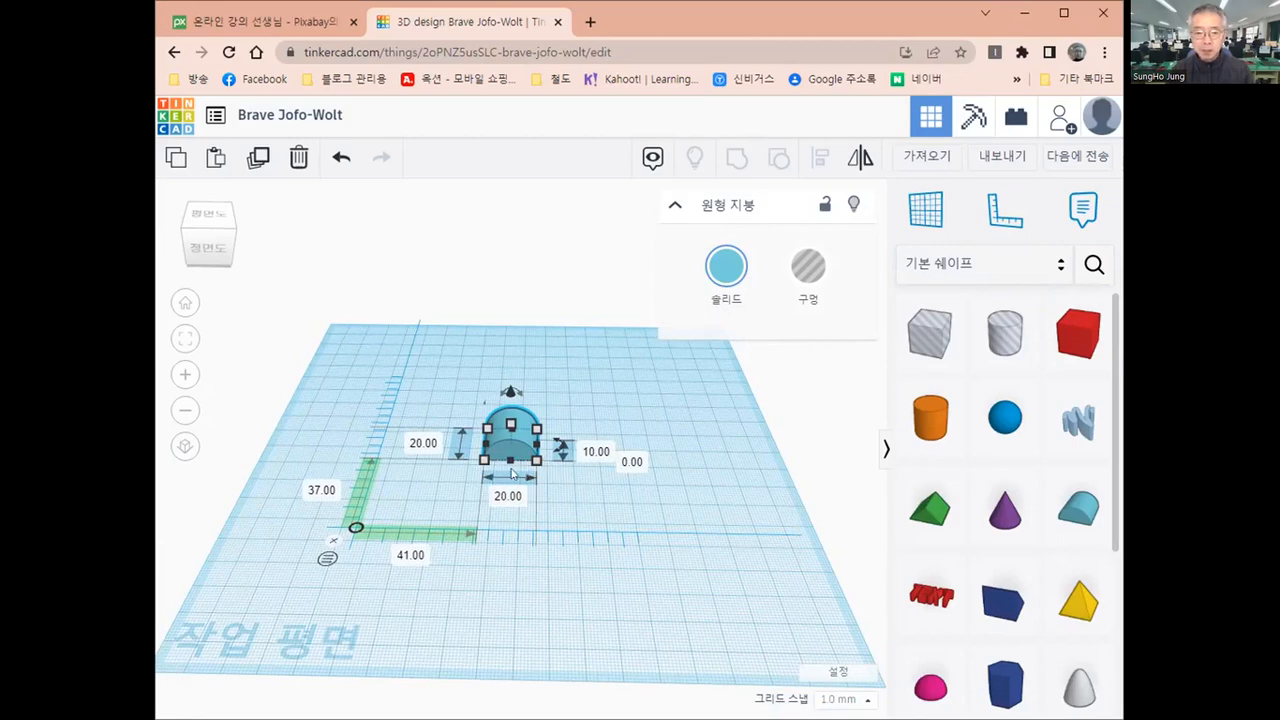
Set the round roof's depth to 10 mm
left_click(424, 443)
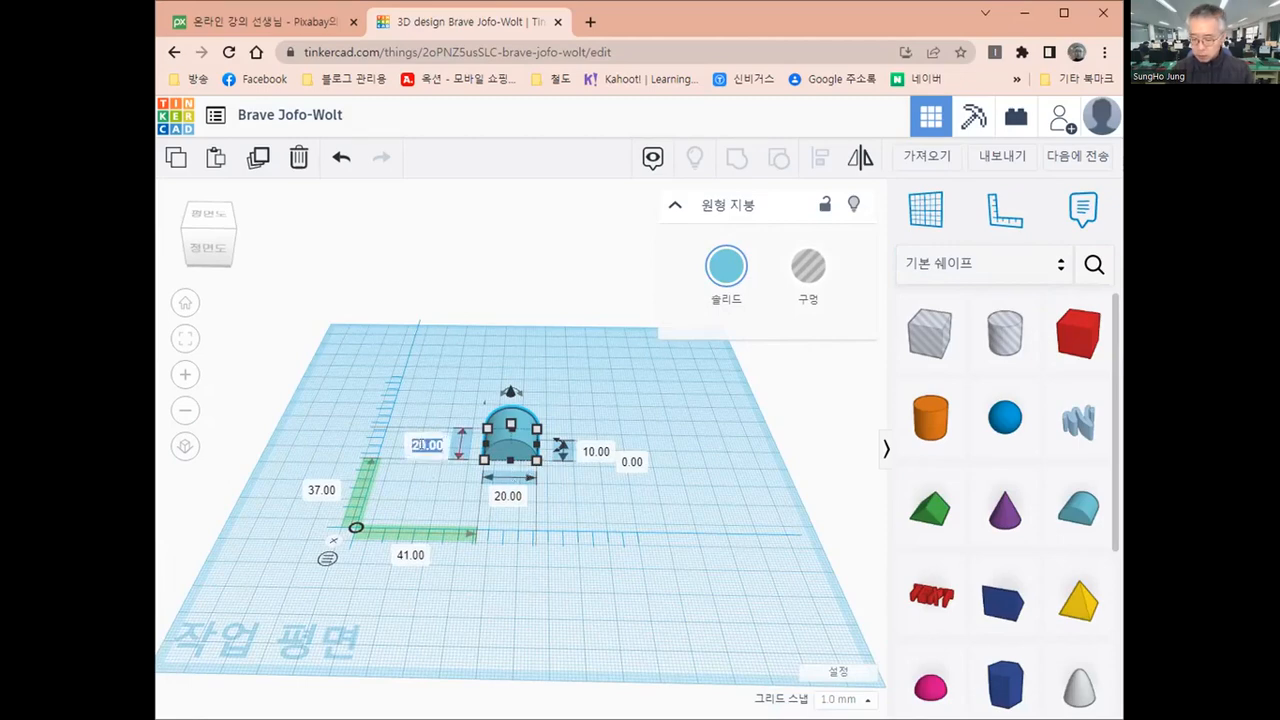
type("10")
key("Return")
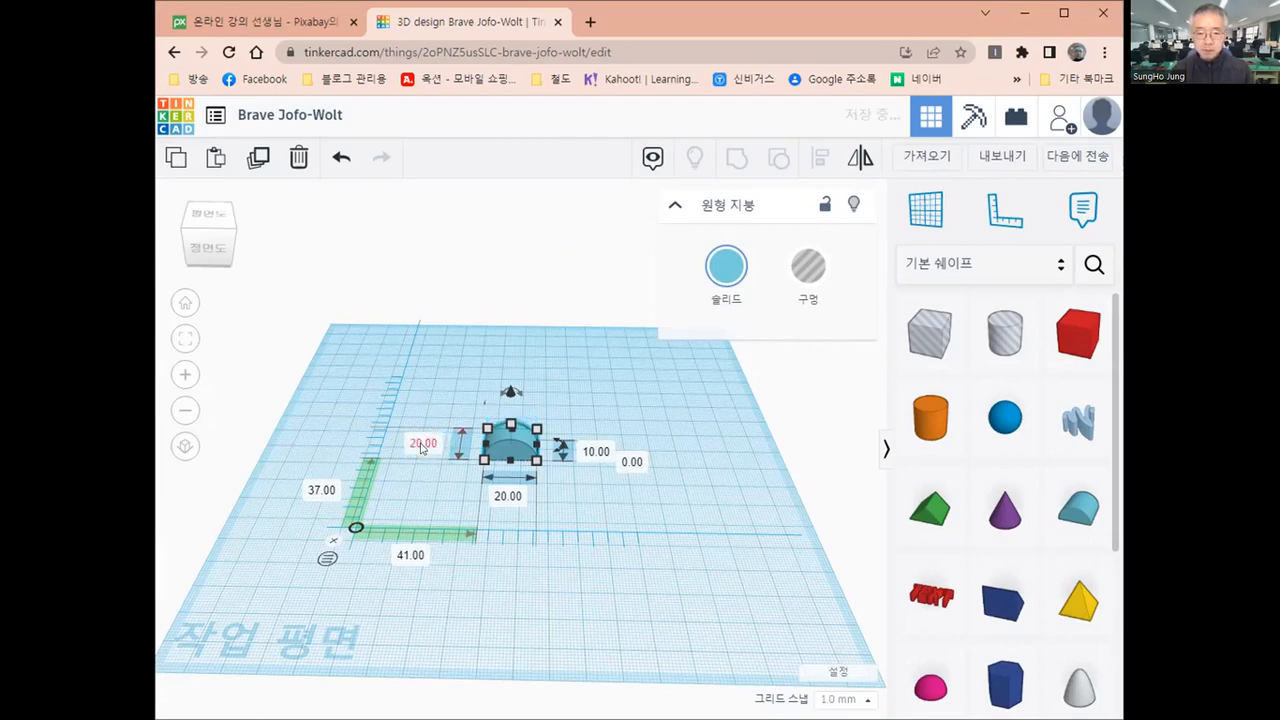
left_click(566, 547)
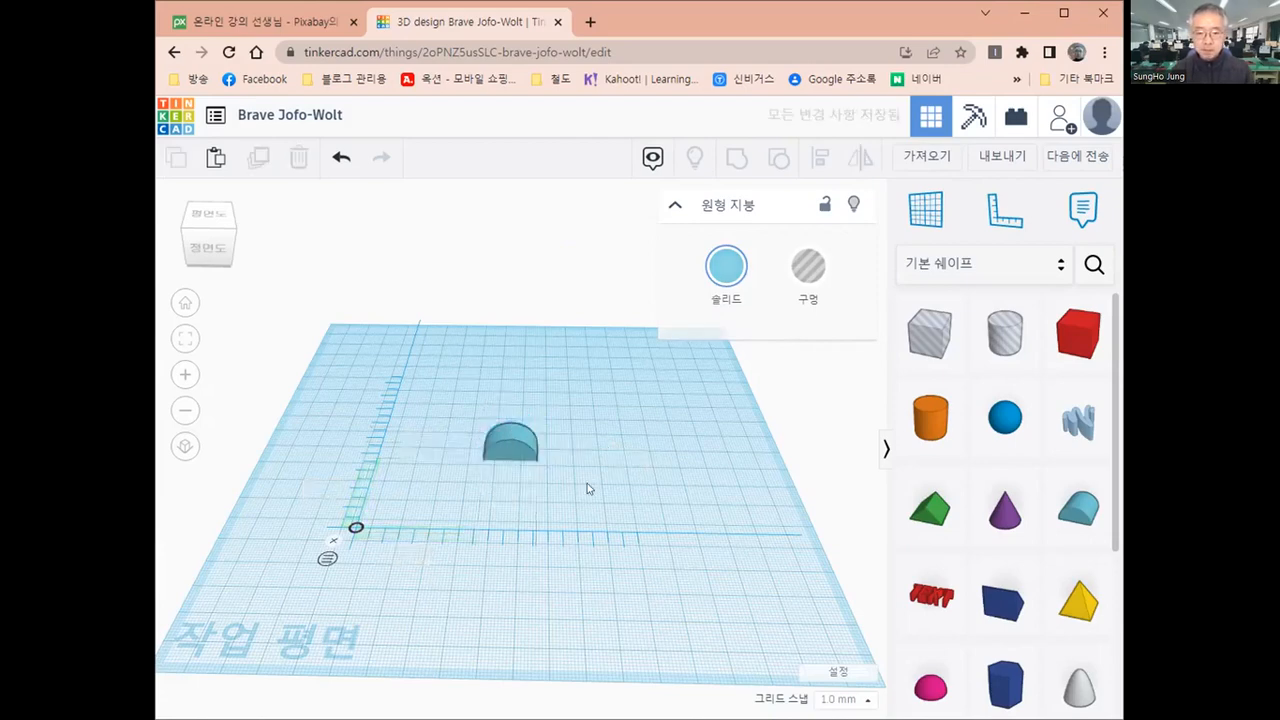
Set the round roof's width to 30 mm
right_click_drag(586, 486, 554, 631)
right_click_drag(530, 502, 516, 442)
left_click(516, 442)
right_click_drag(570, 527, 557, 527)
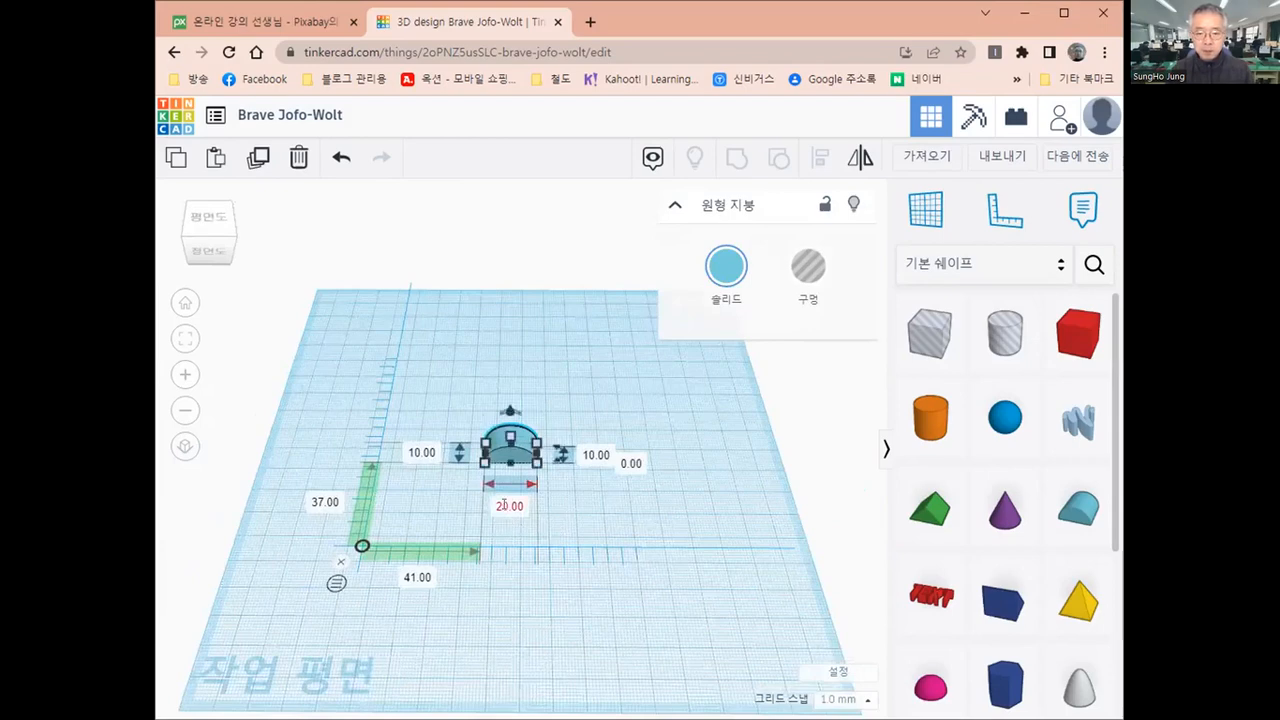
left_click(505, 508)
type("30")
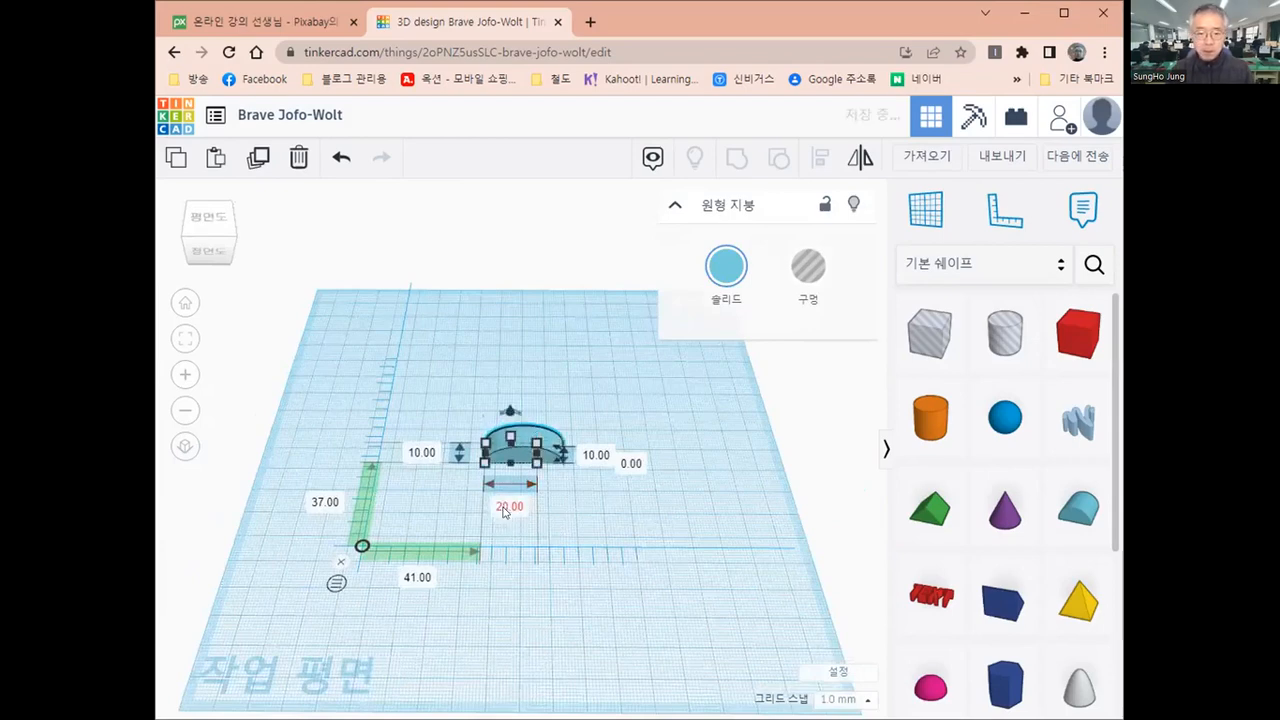
key("Return")
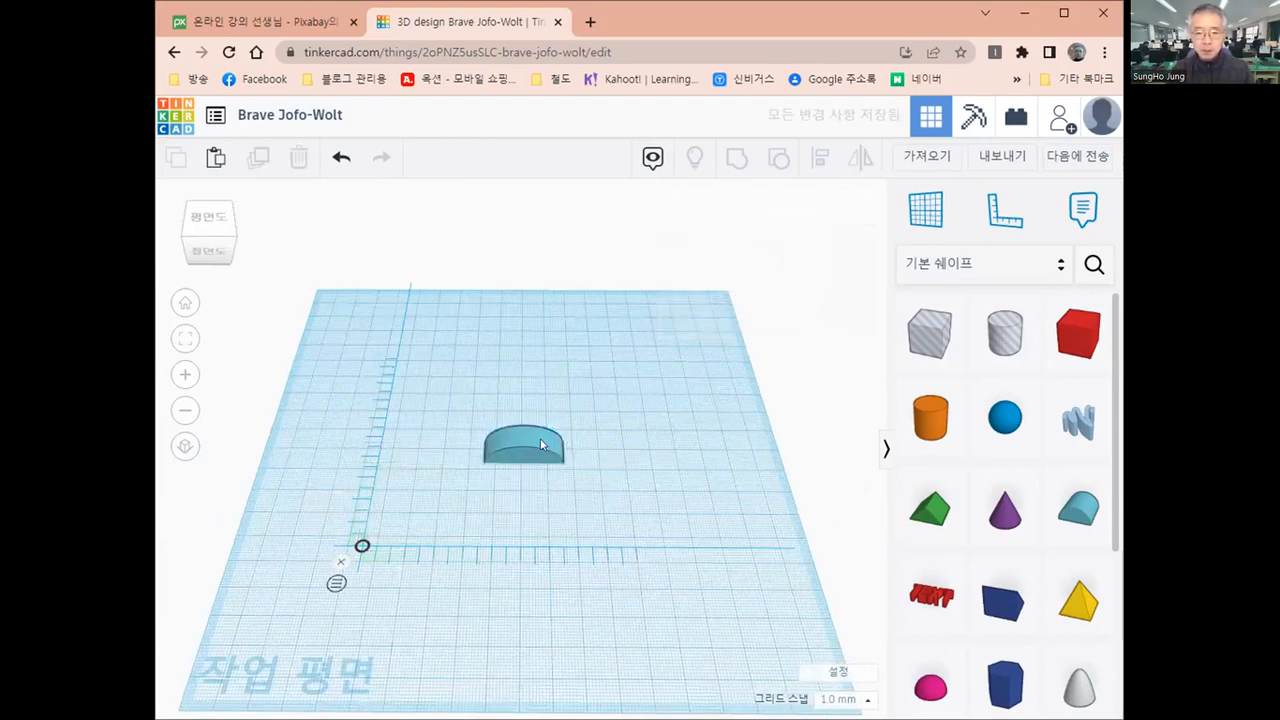
Set the round roof's height to 15 mm
left_click(622, 455)
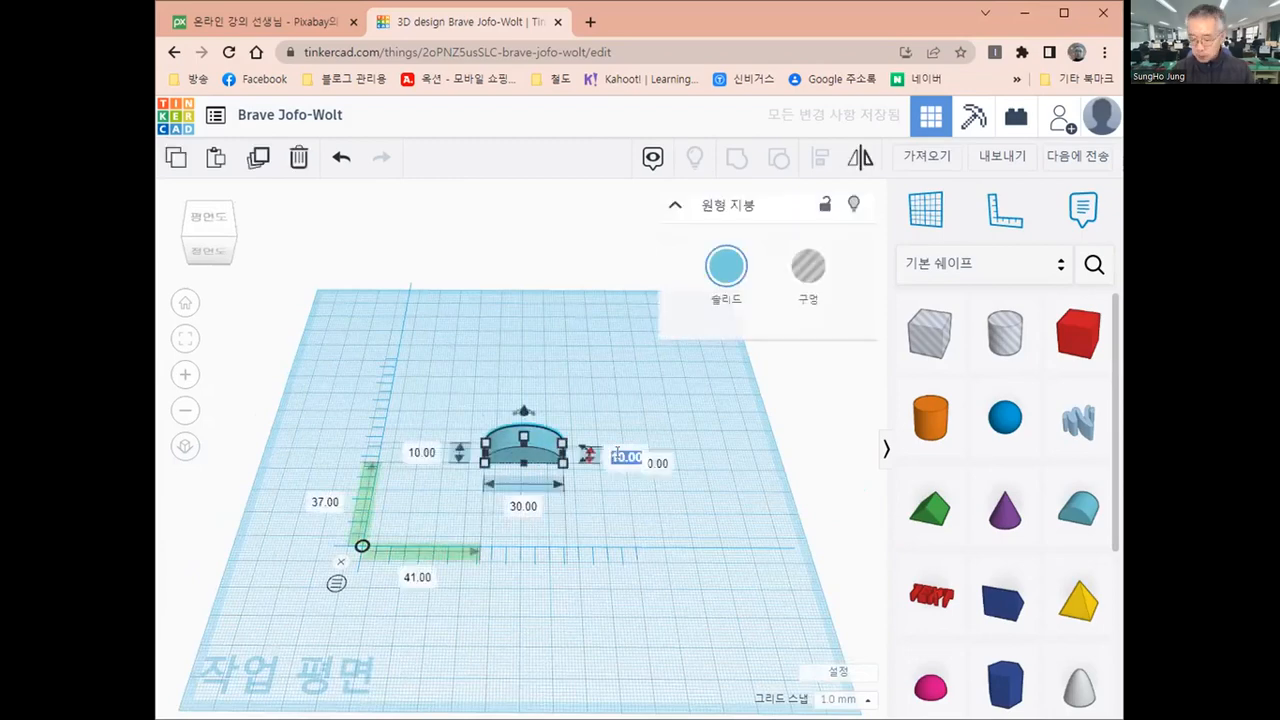
type("10")
key("Return")
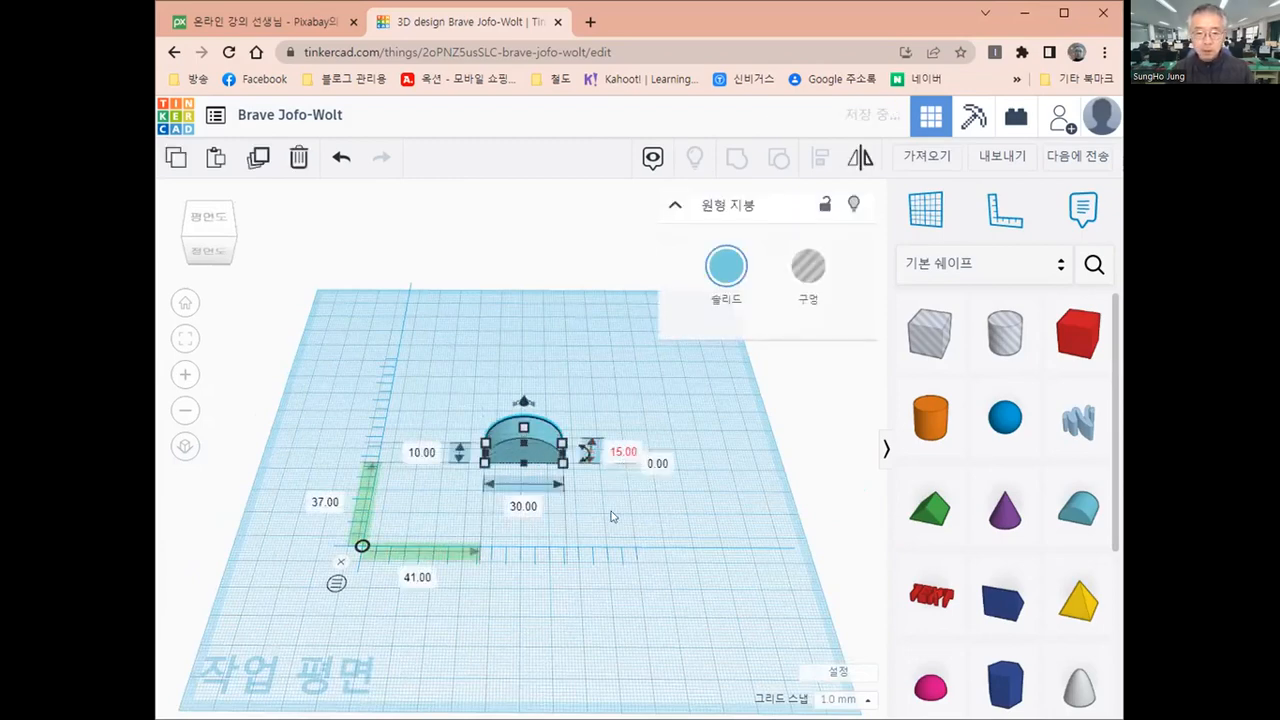
left_click(626, 514)
Examine the round roof's width and height dimensions from an angled view
right_click_drag(626, 514, 574, 471)
left_click(511, 443)
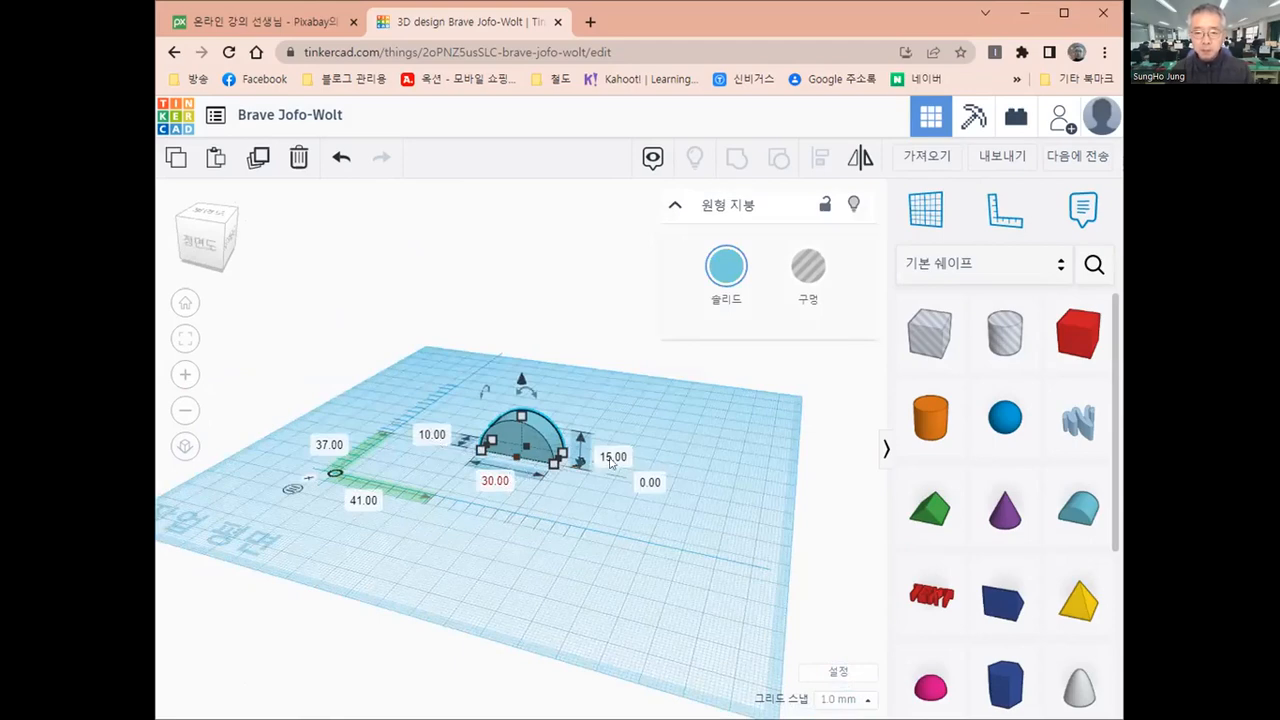
left_click(566, 540)
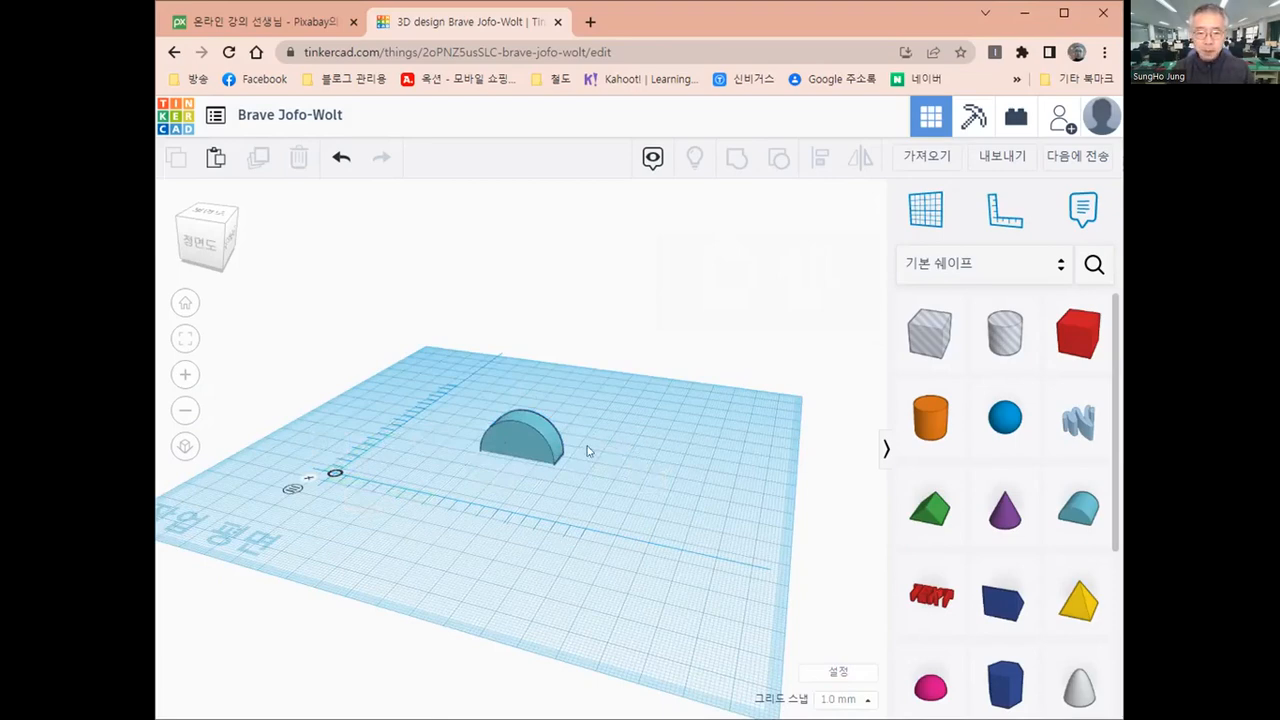
left_click(525, 448)
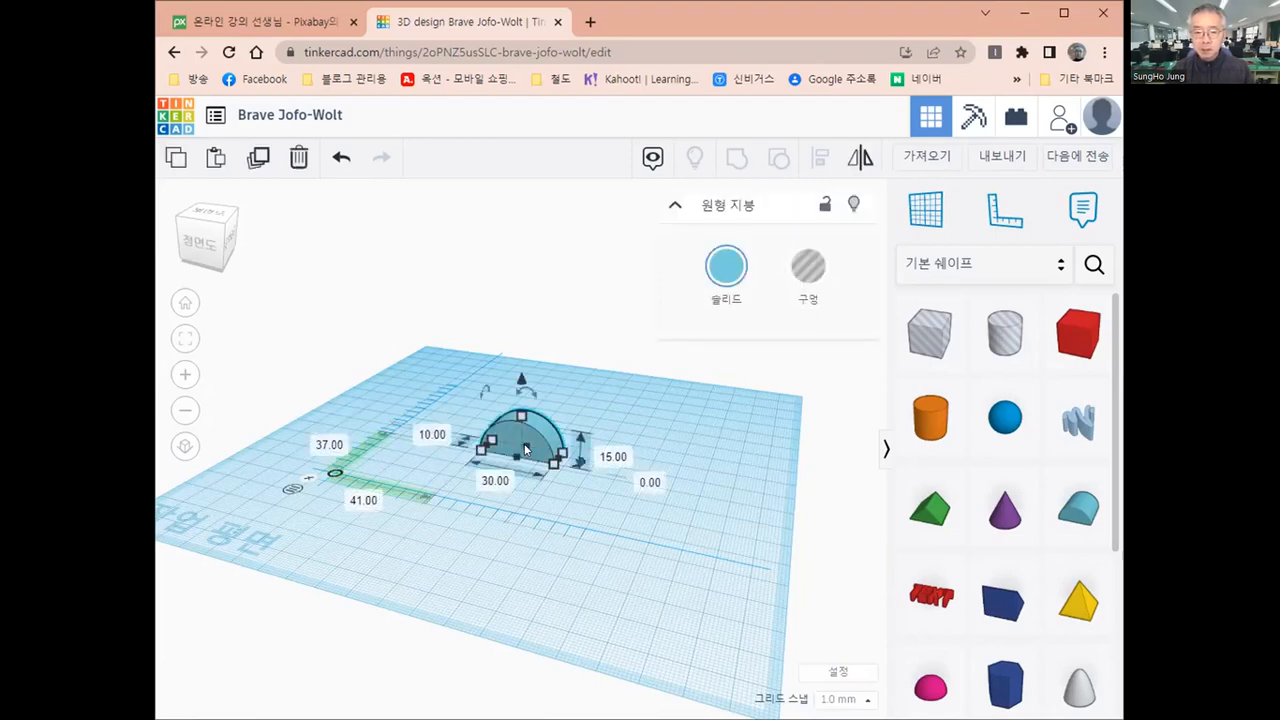
left_click(565, 545)
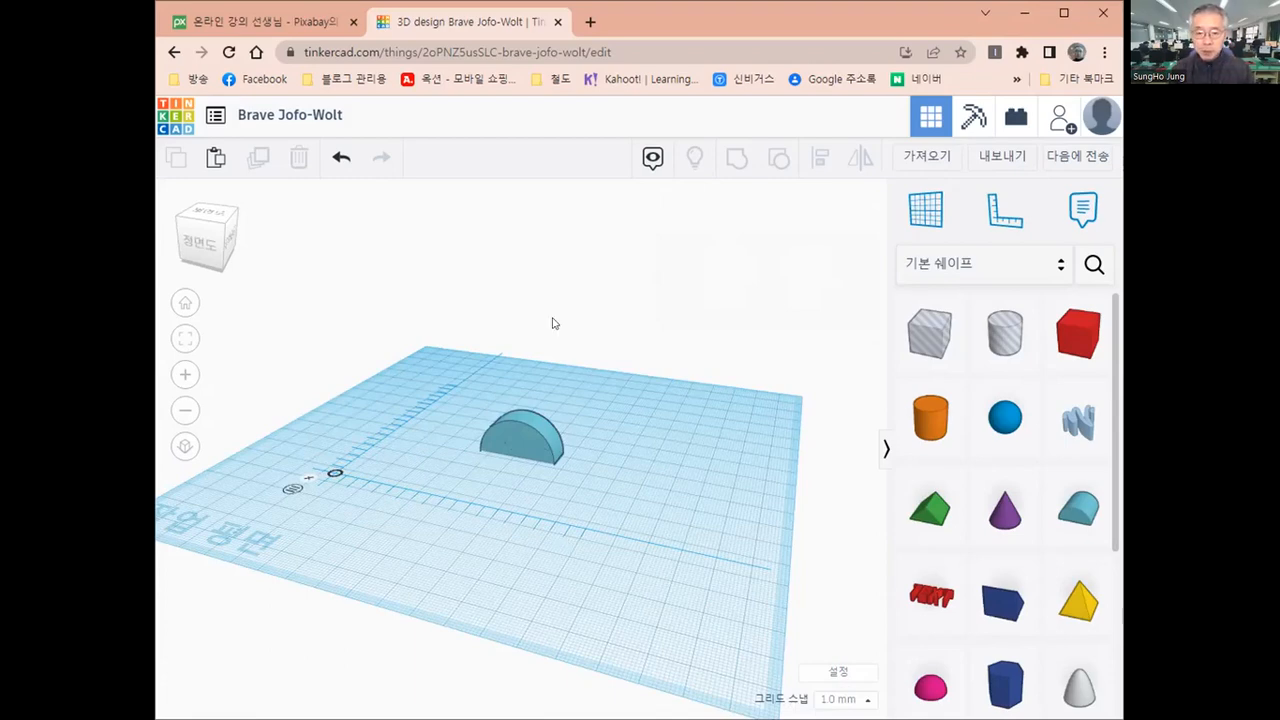
left_click(519, 443)
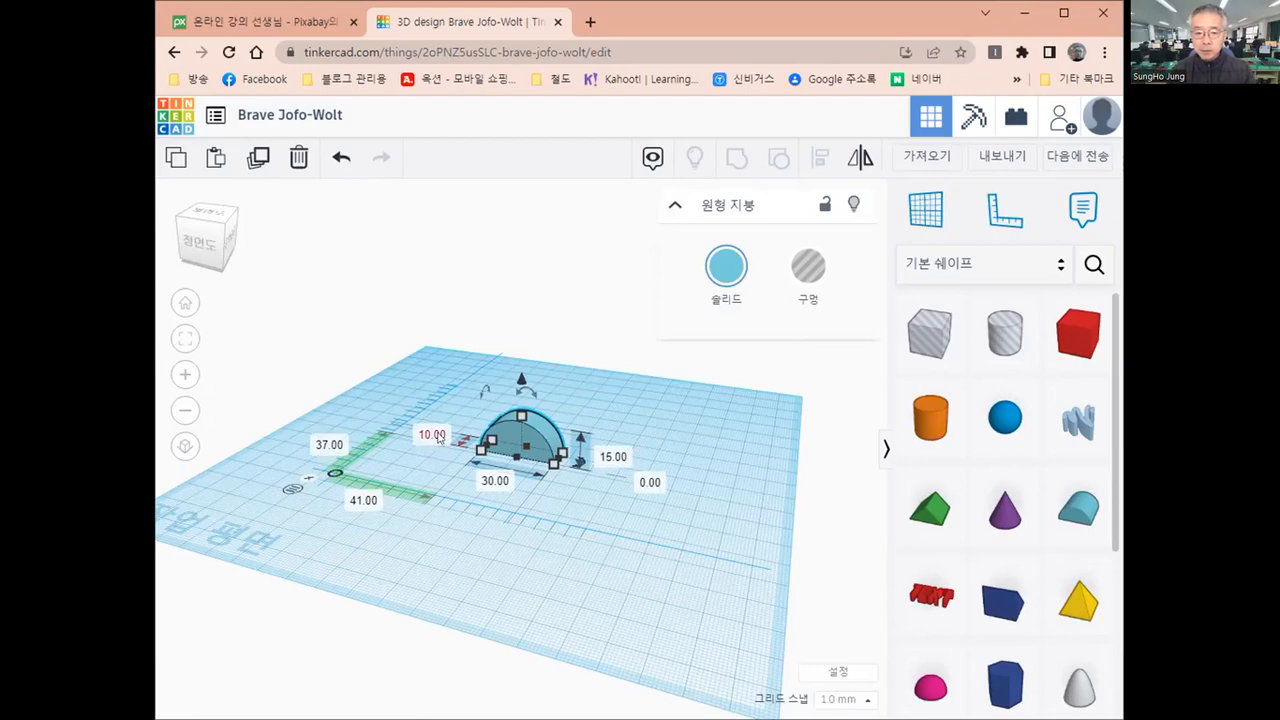
left_click(494, 483)
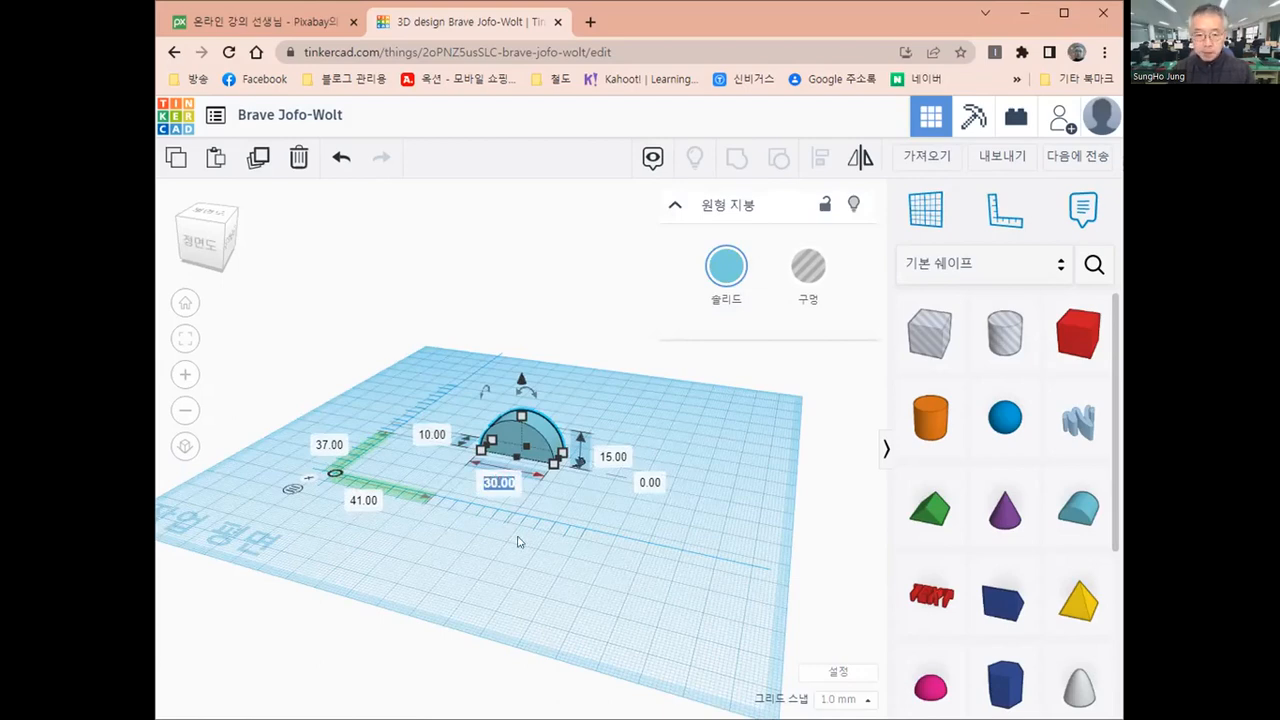
left_click(612, 458)
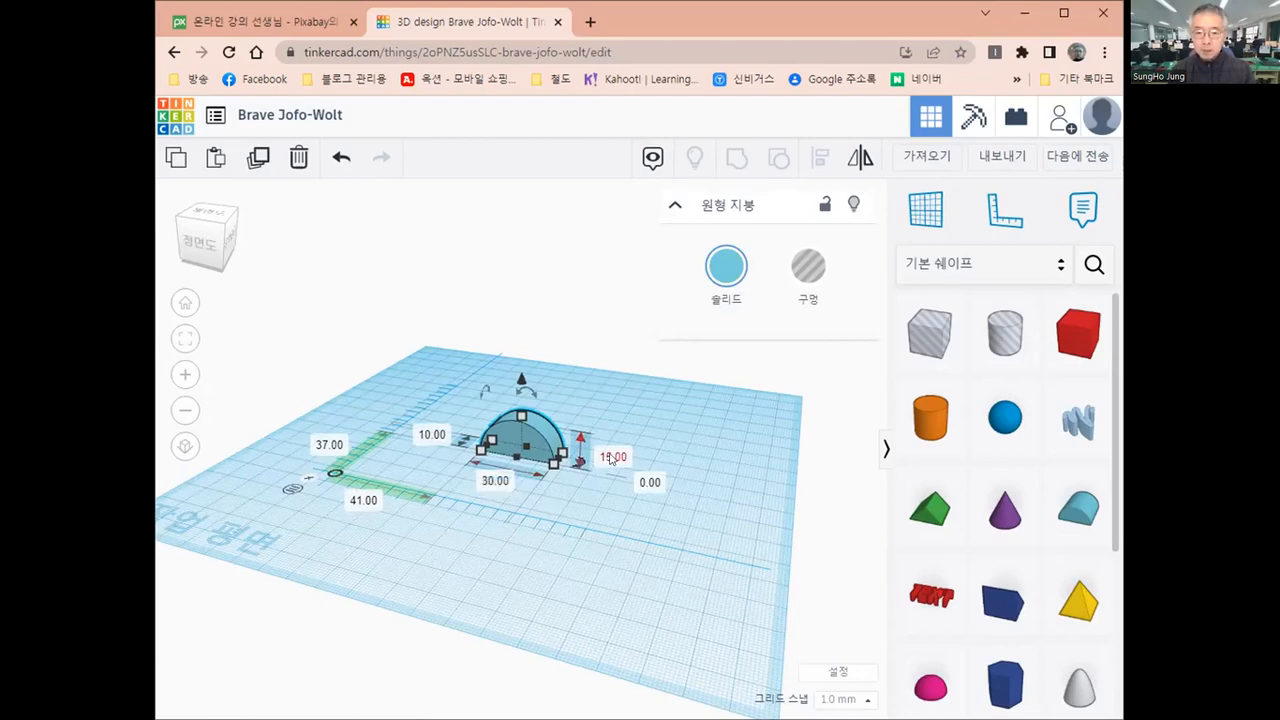
left_click(585, 538)
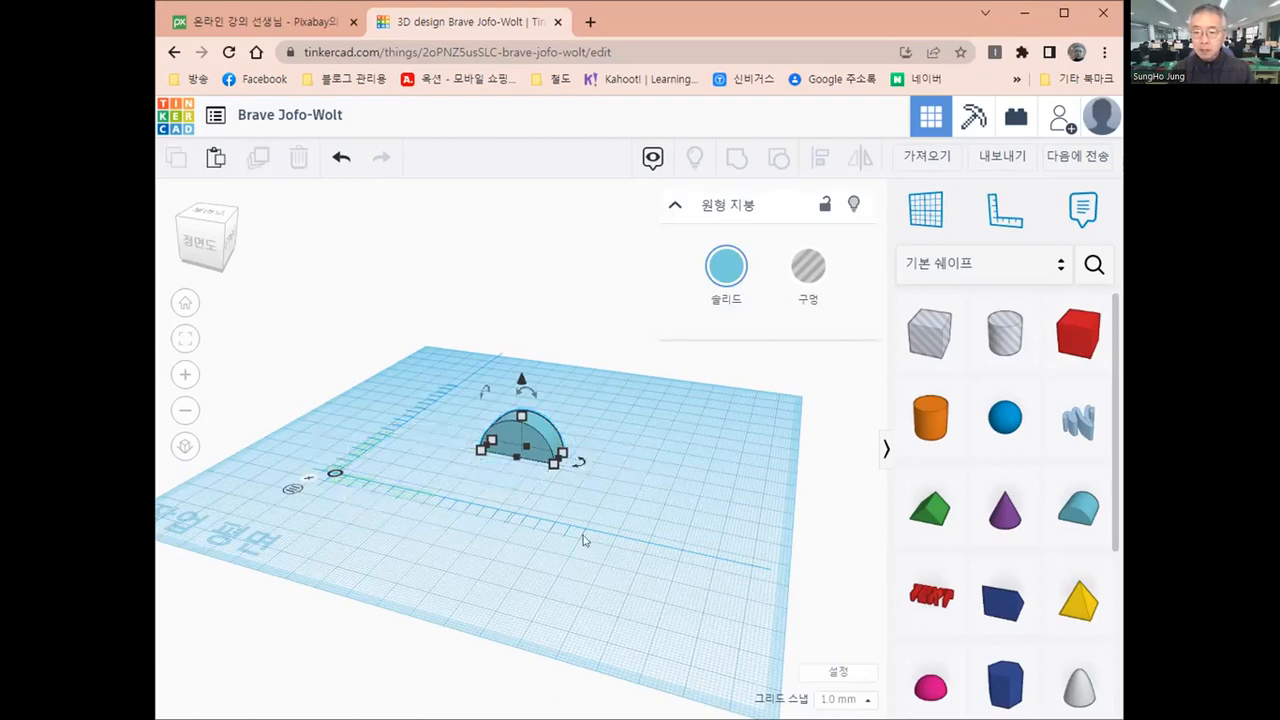
Duplicate the round roof to its right, about 94 mm along the ruler, and set the copy's width to 25 mm
left_click(524, 443)
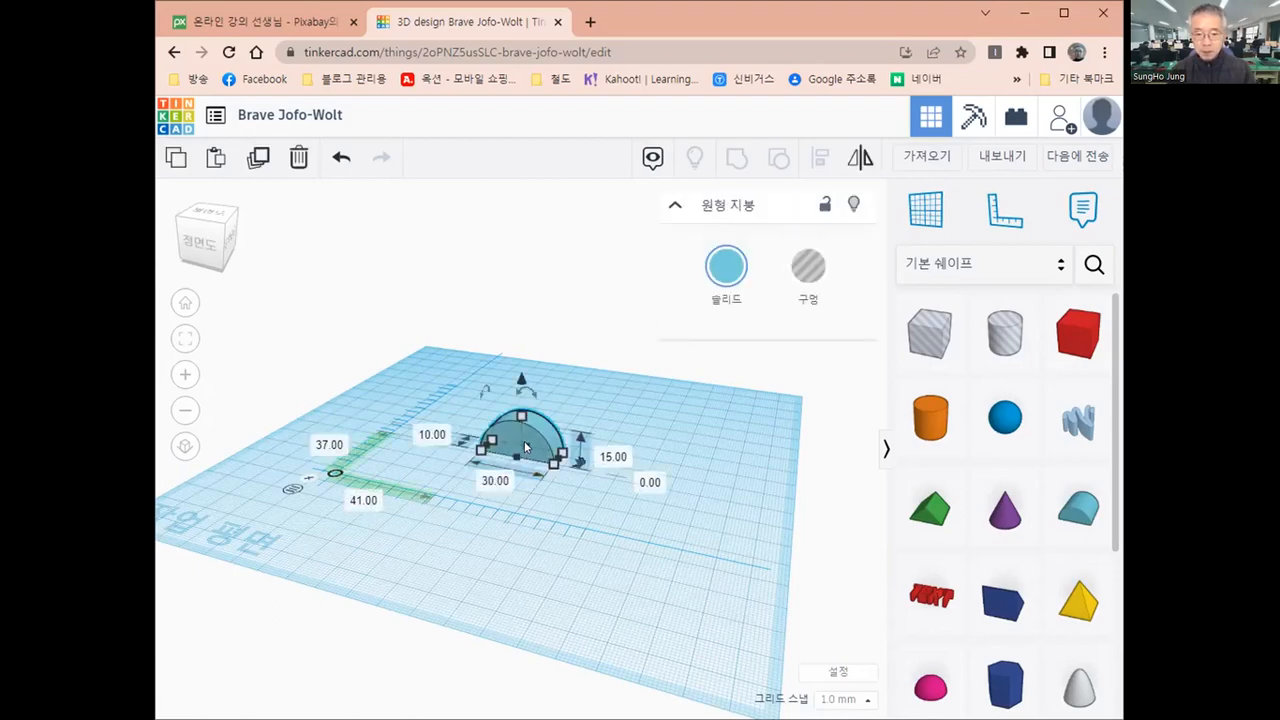
left_click_drag(525, 443, 677, 470, "alt+shift")
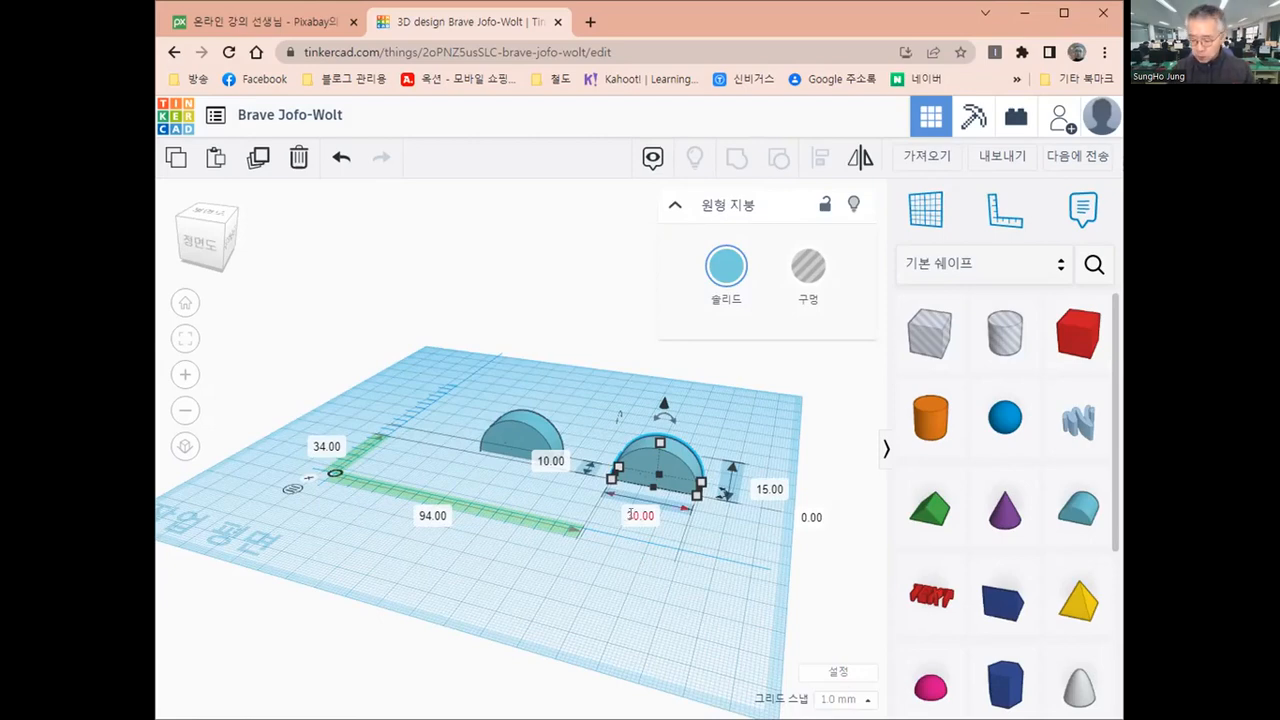
left_click(630, 514)
type("25")
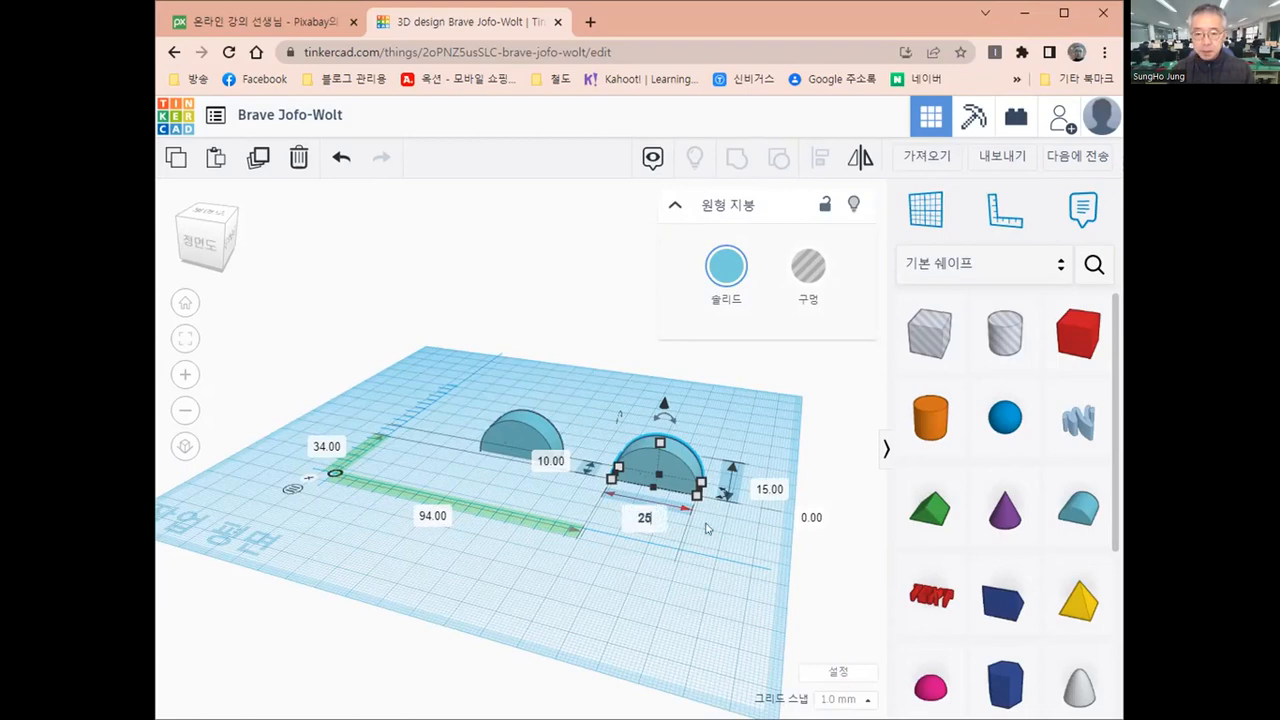
key("Return")
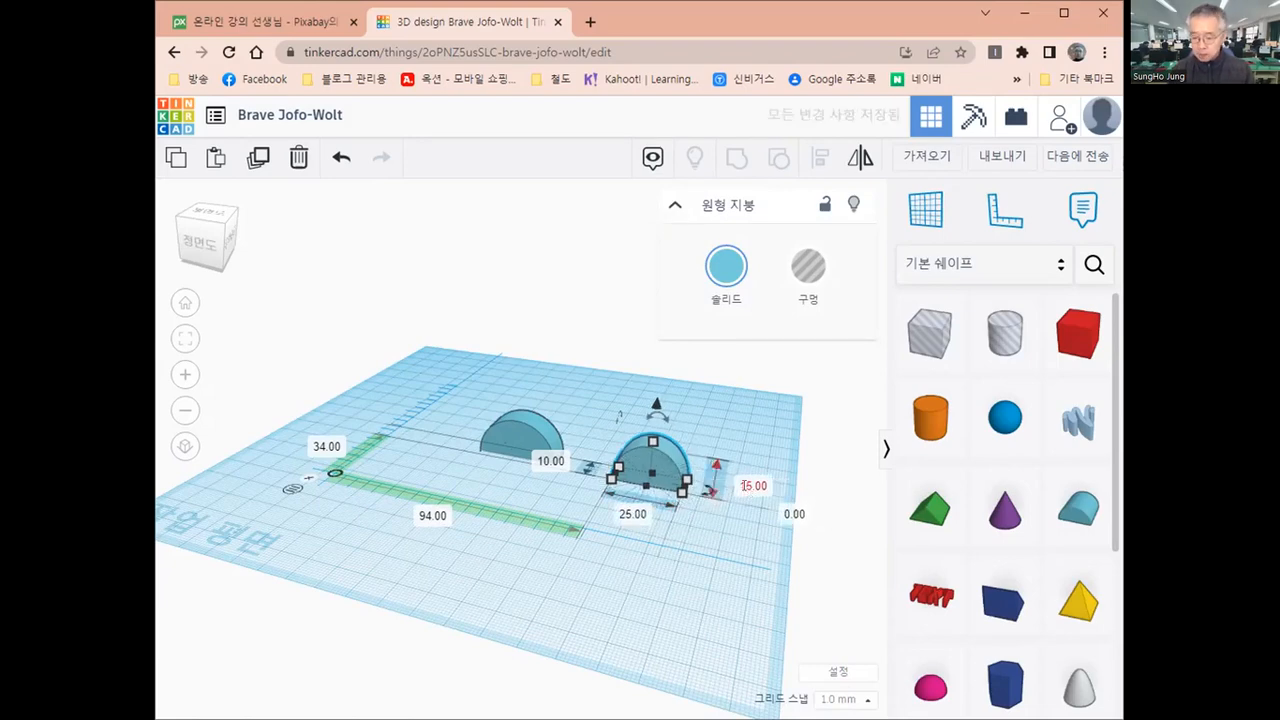
Set the right-hand copy's height to 10 mm
left_click(744, 485)
type("1")
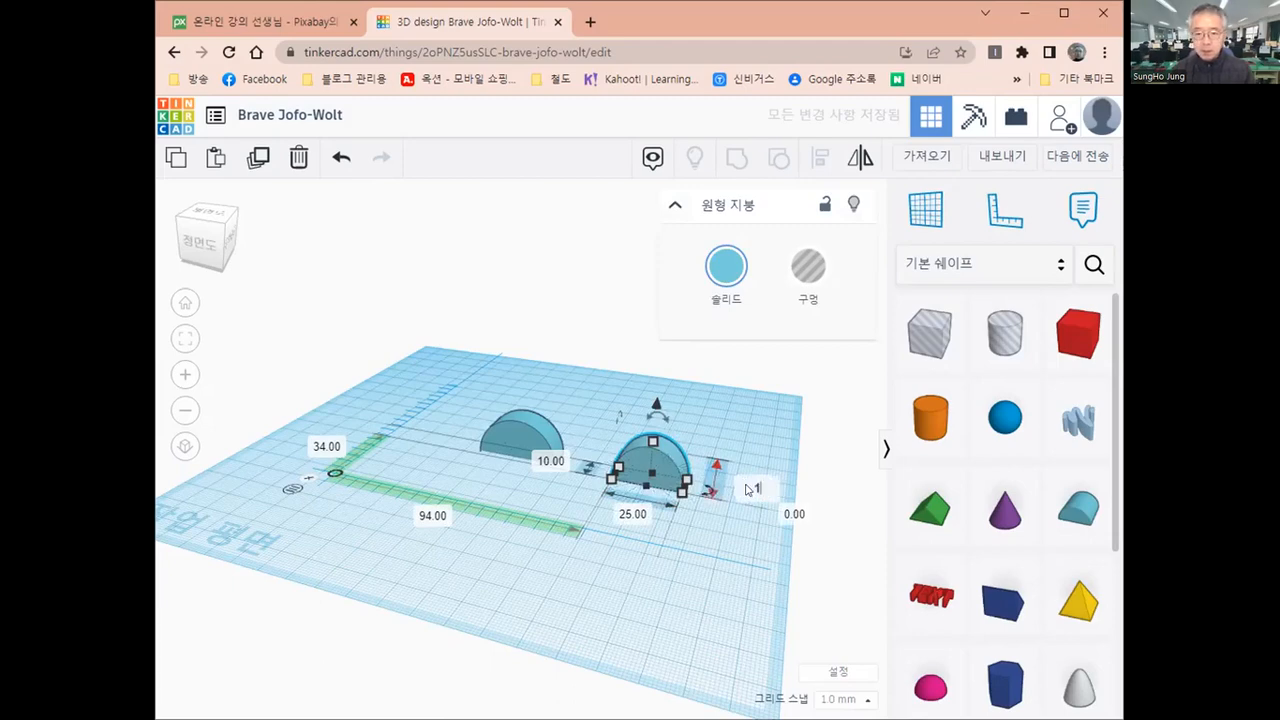
type("0")
key("Return")
left_click(651, 500)
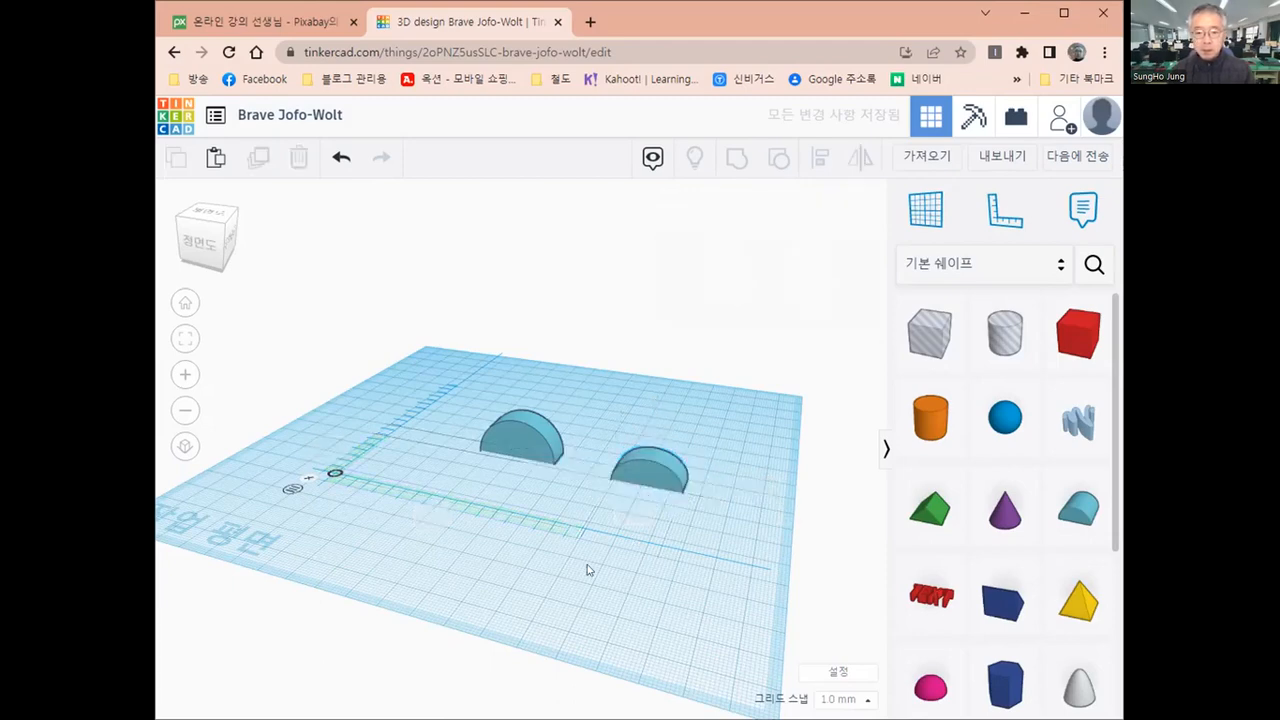
Duplicate the original round roof and place the copy to its left, at about -10 mm and 34 mm from the ruler origin
right_click_drag(651, 502, 587, 594)
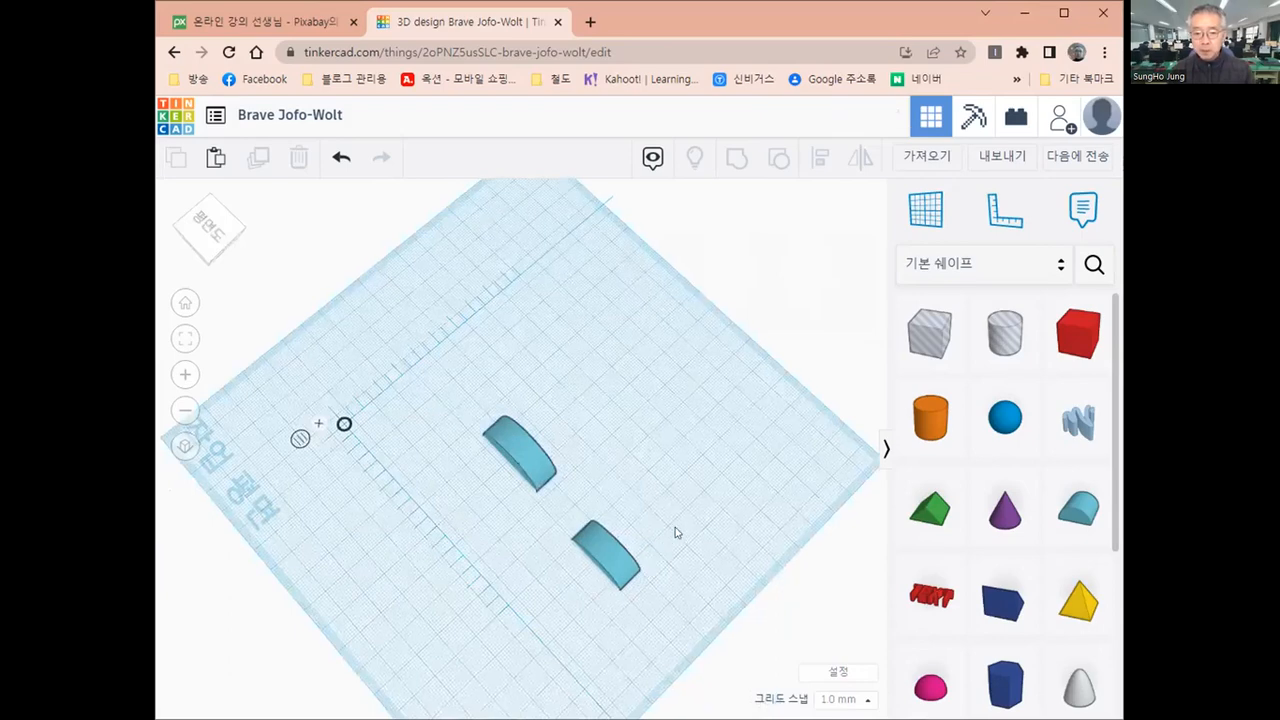
right_click_drag(642, 534, 637, 488)
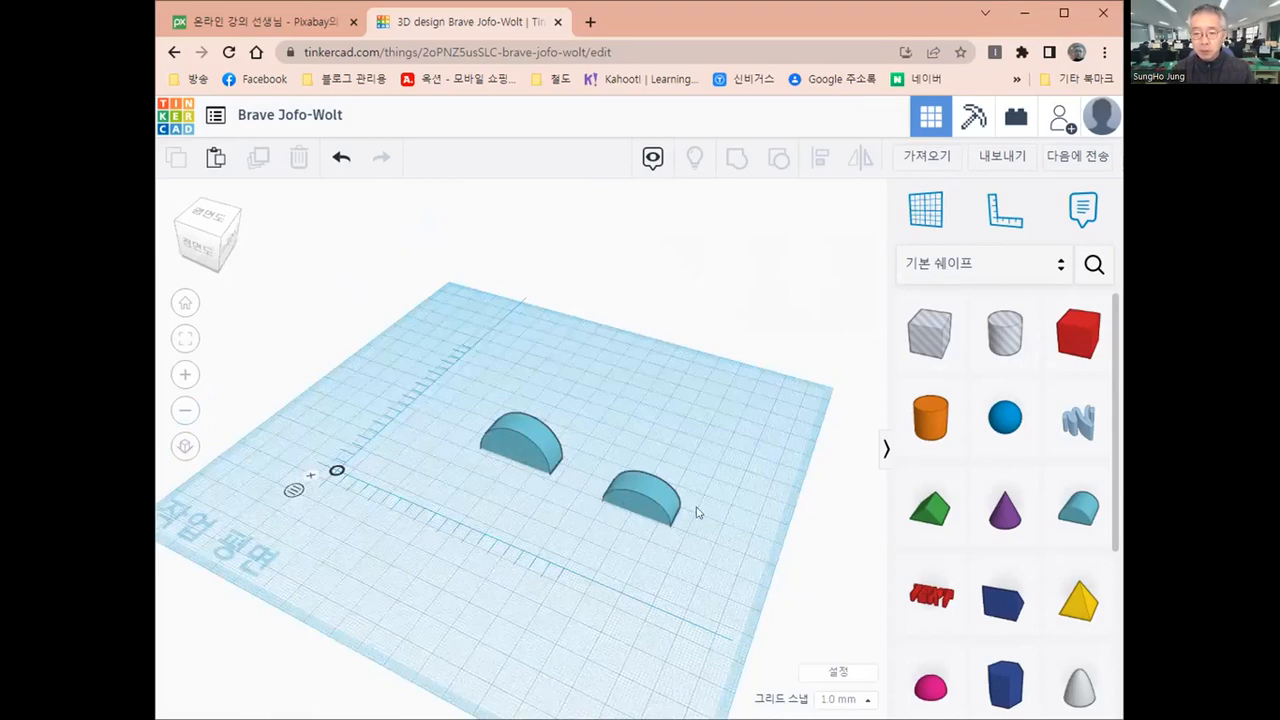
right_click_drag(585, 638, 630, 625)
right_click_drag(706, 515, 562, 486)
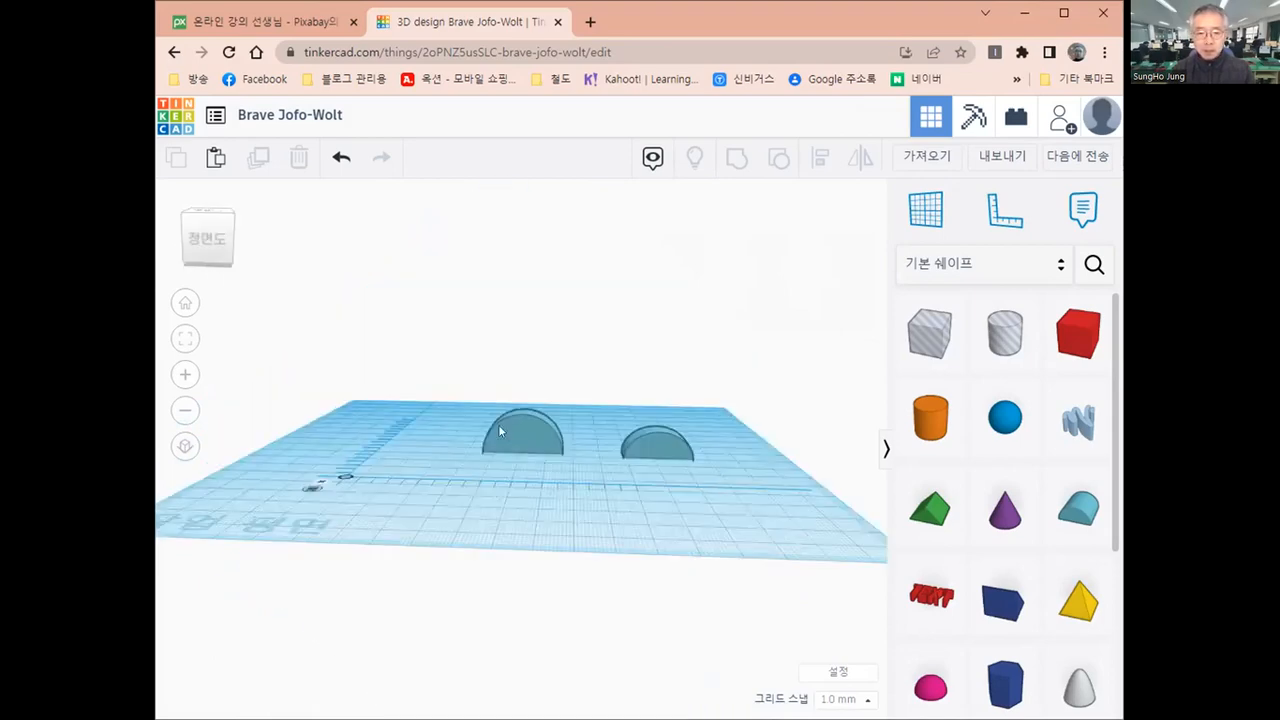
left_click(509, 430)
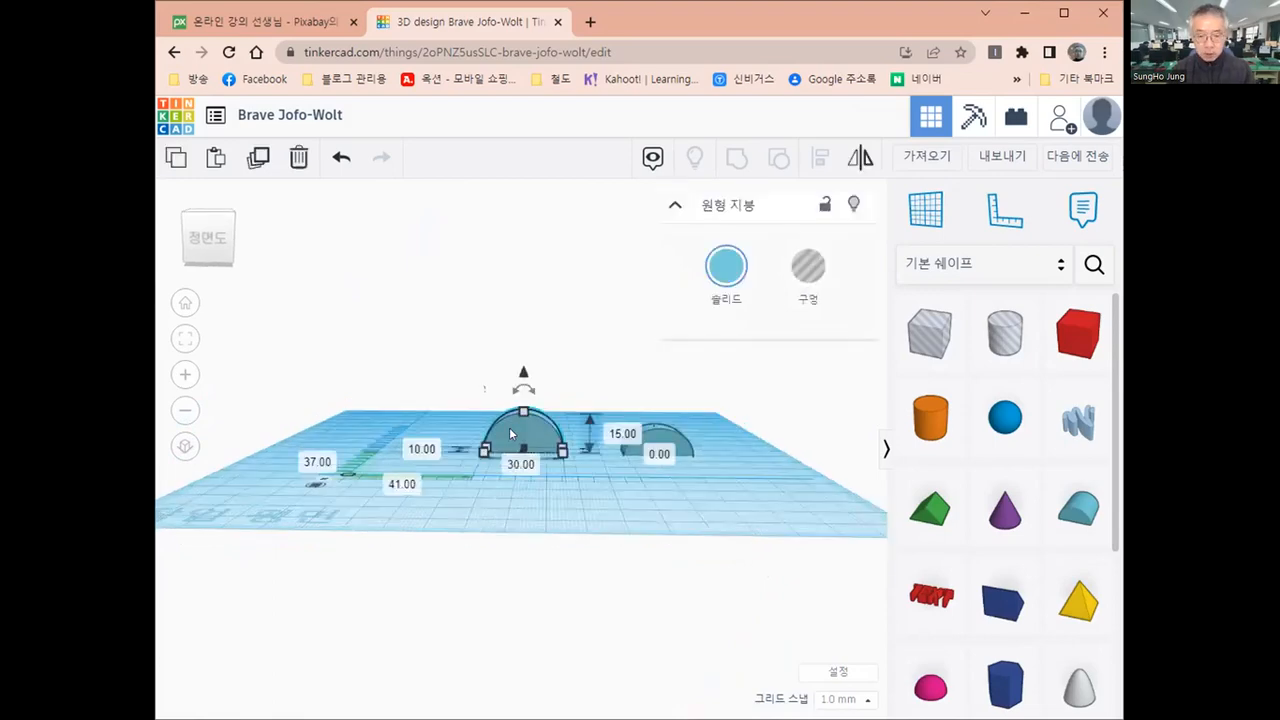
left_click_drag(509, 428, 580, 427, "alt")
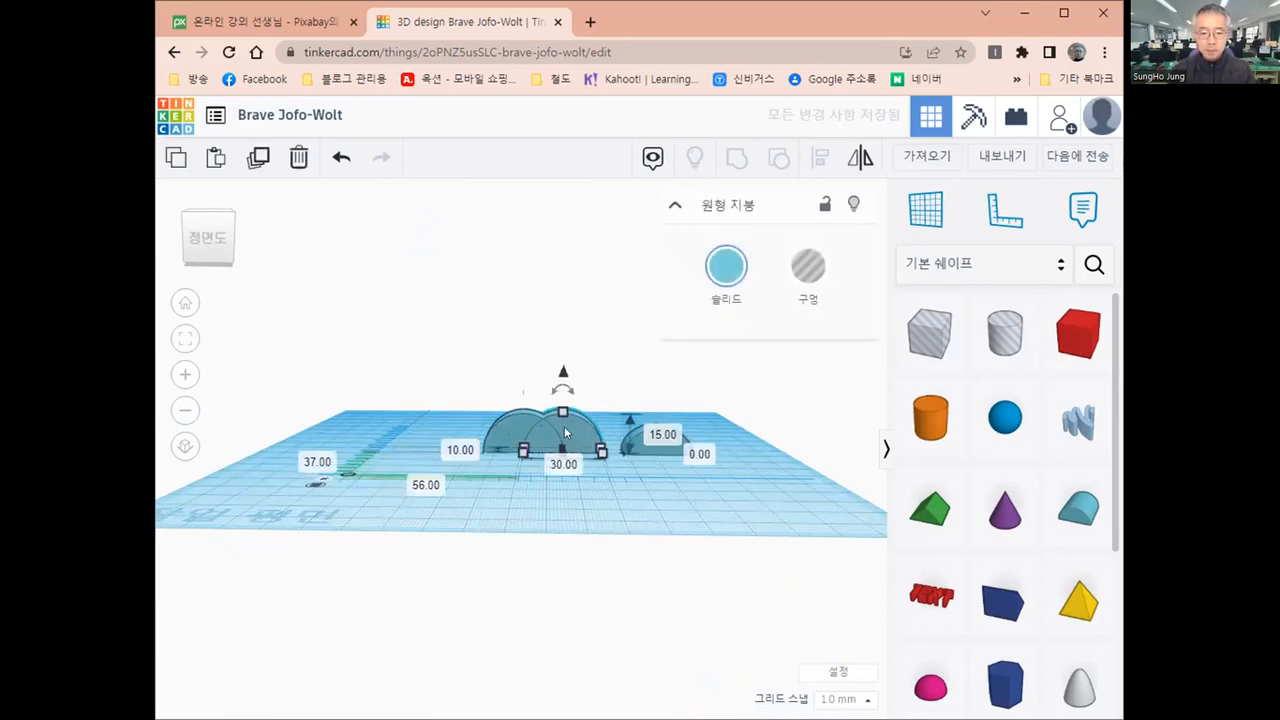
left_click_drag(571, 431, 403, 430)
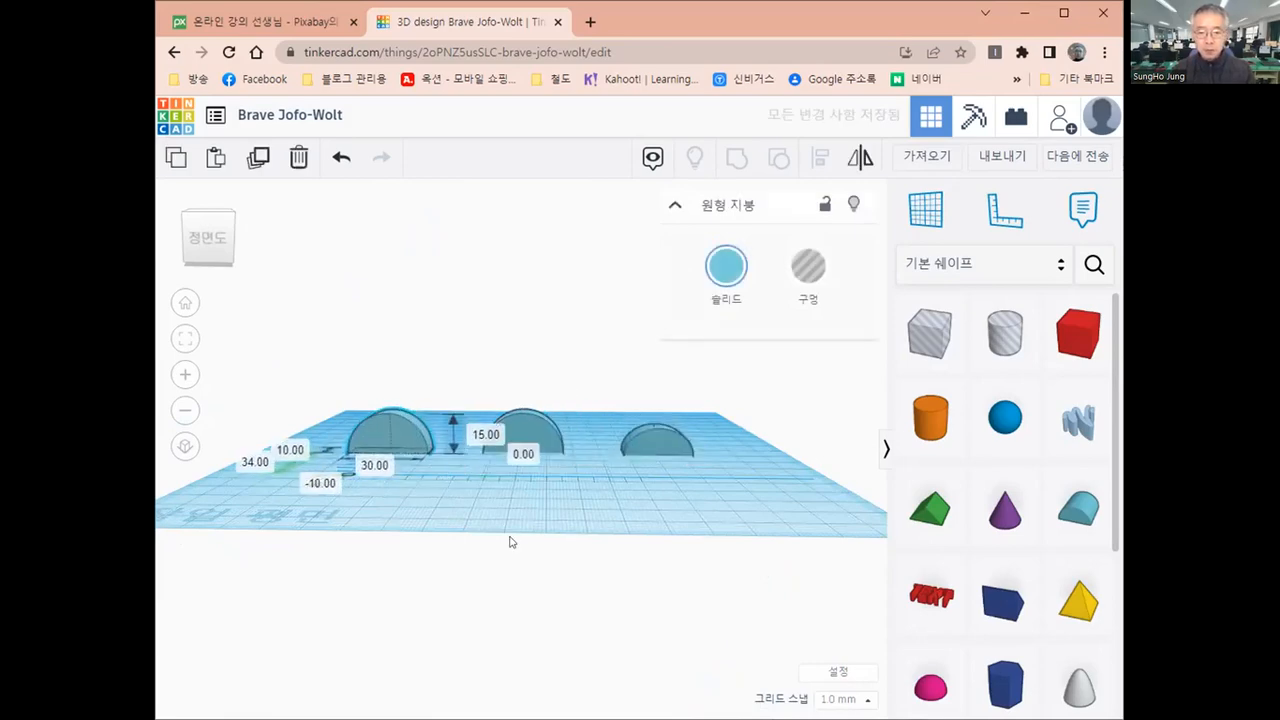
Set the left-hand round roof copy's width to 35 mm
mouse_move(509, 540)
right_mouse_down()
mouse_move(514, 577)
mouse_move(500, 552)
right_mouse_up()
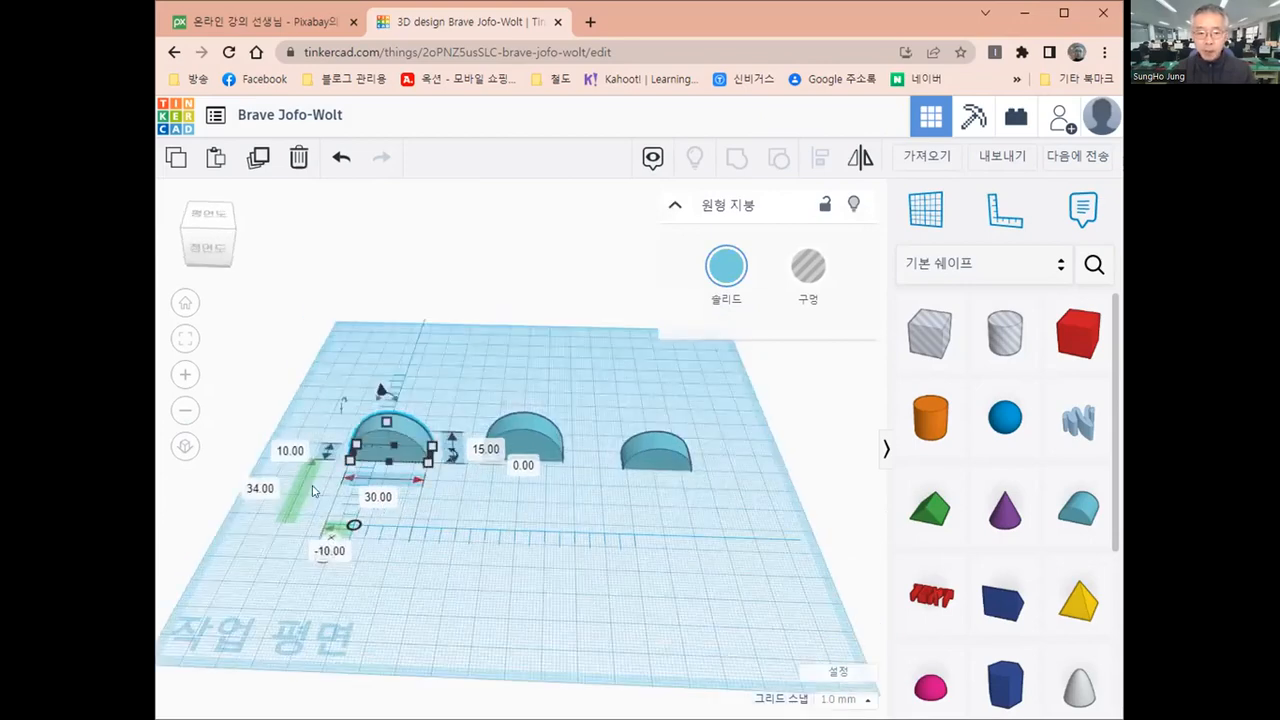
left_click(370, 497)
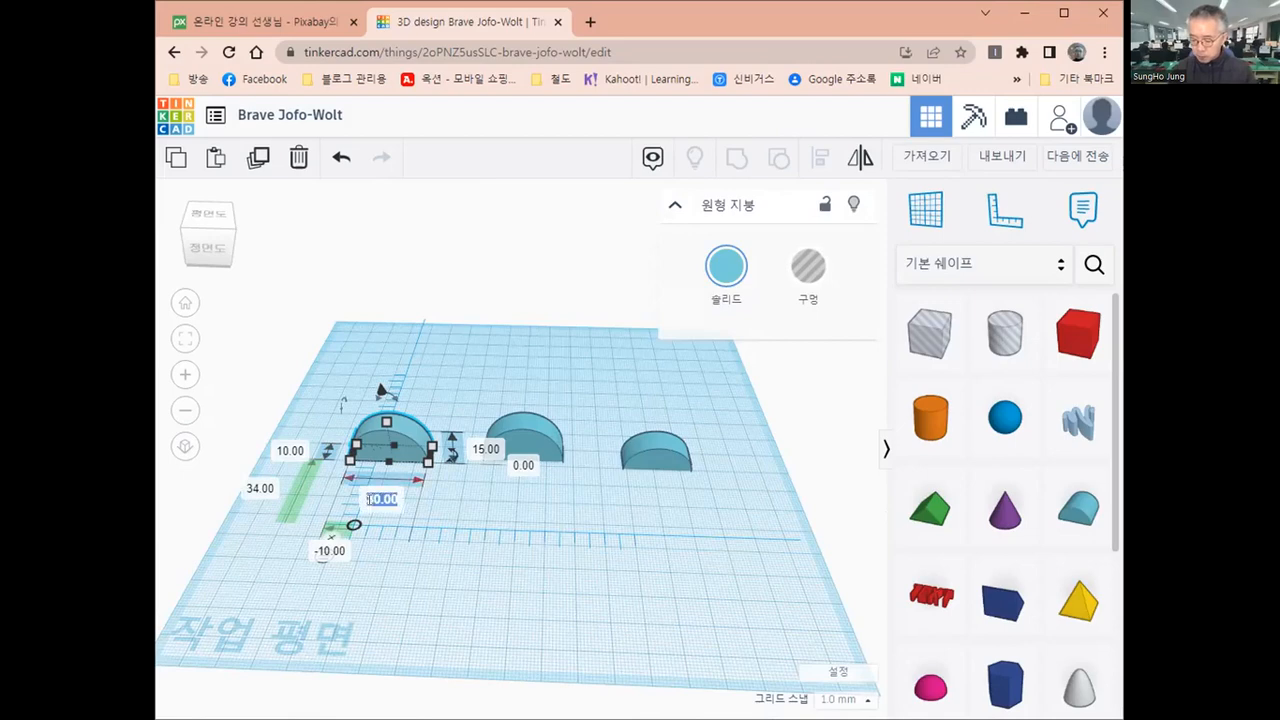
type("35")
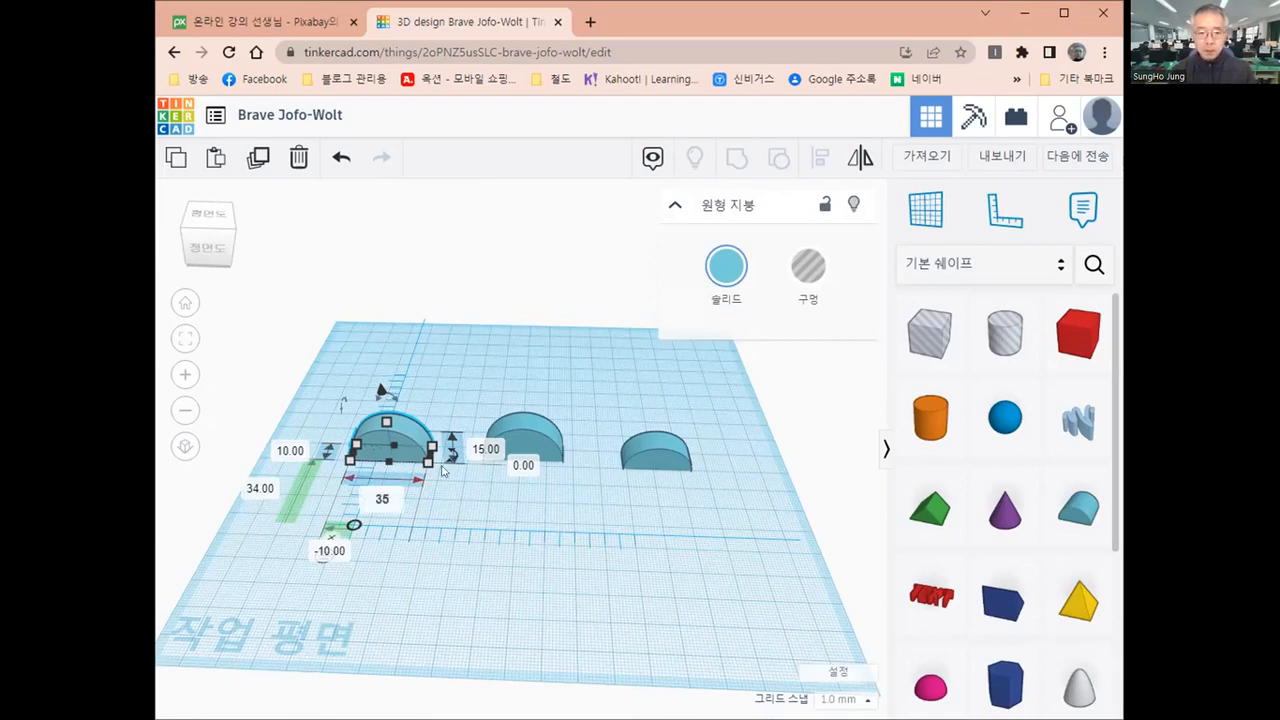
key("Return")
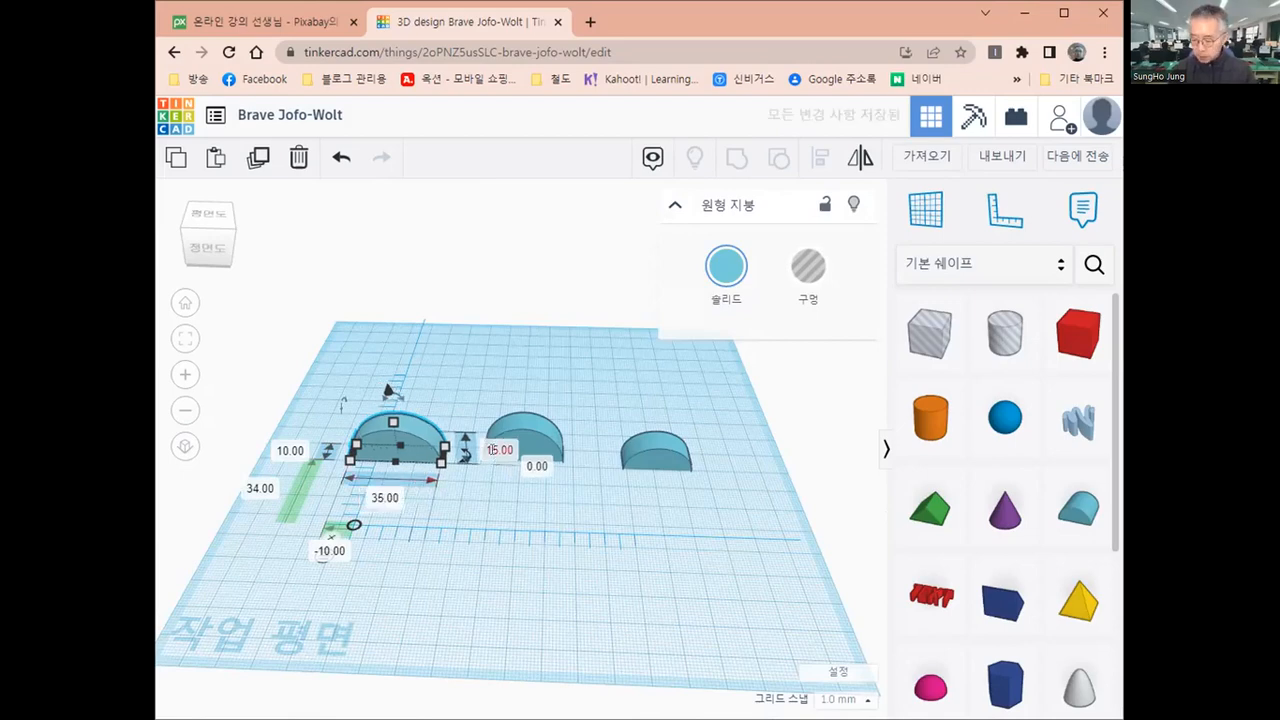
Set the left-hand copy's height to 20 mm
left_click(496, 450)
type("2")
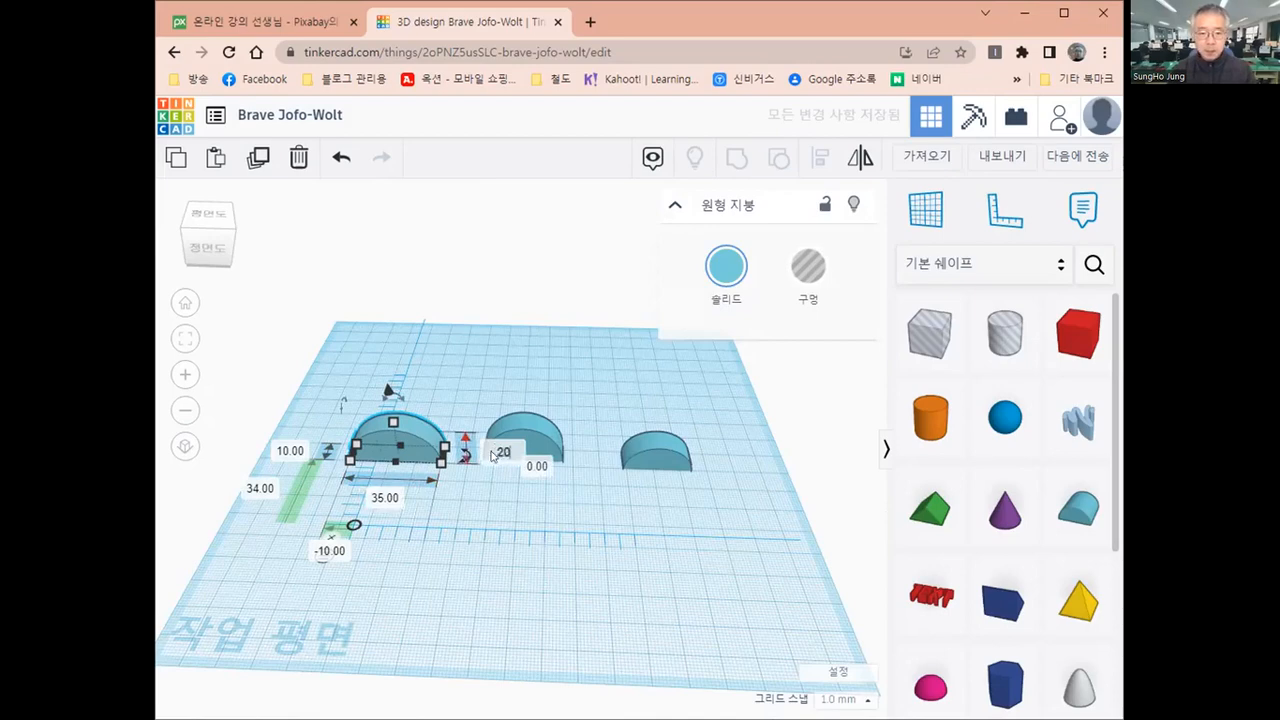
type("0")
key("Return")
left_click(538, 456)
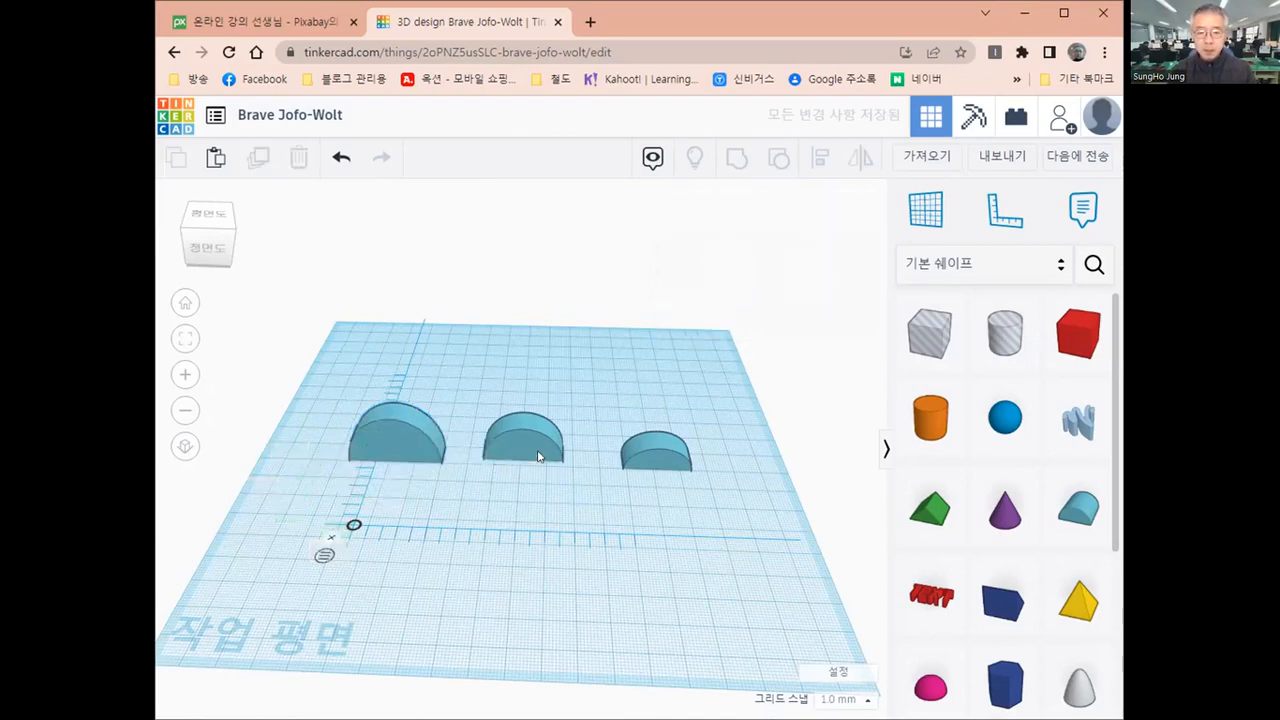
Shift the right-hand round roof to 92 mm and 36 mm from the ruler origin and check the dimensions of all three shapes
left_click(653, 447)
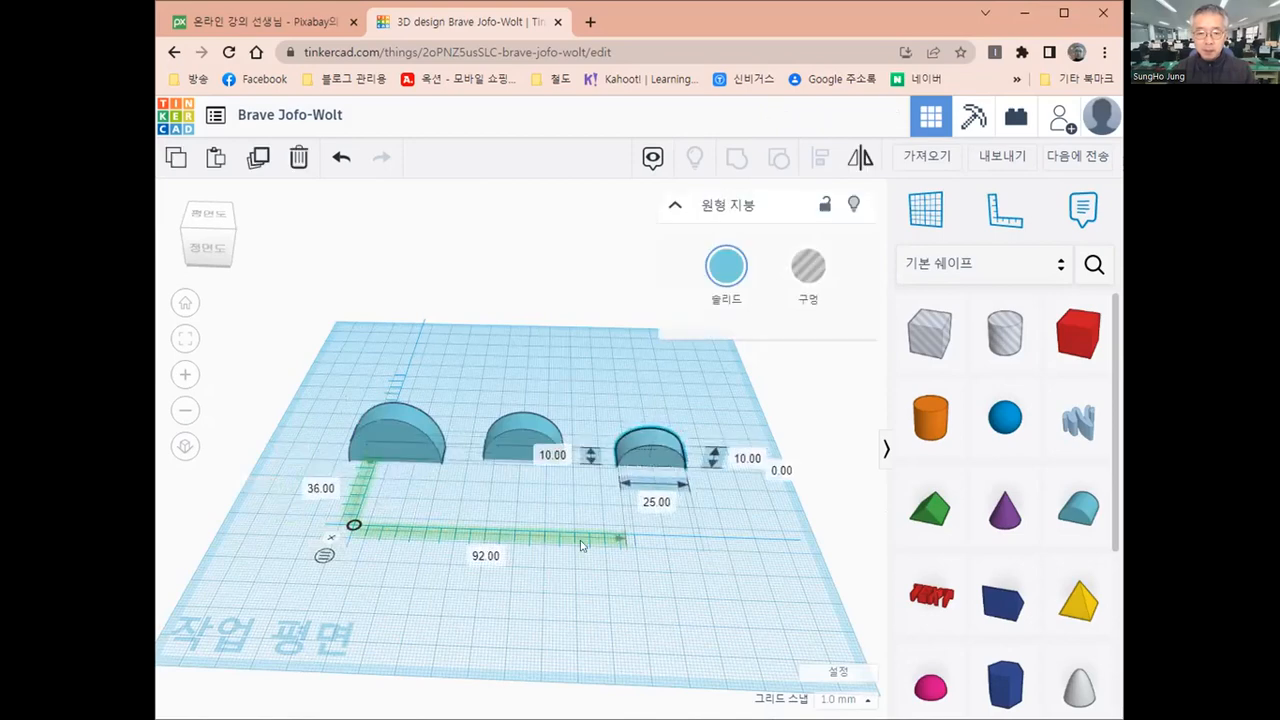
left_click(562, 587)
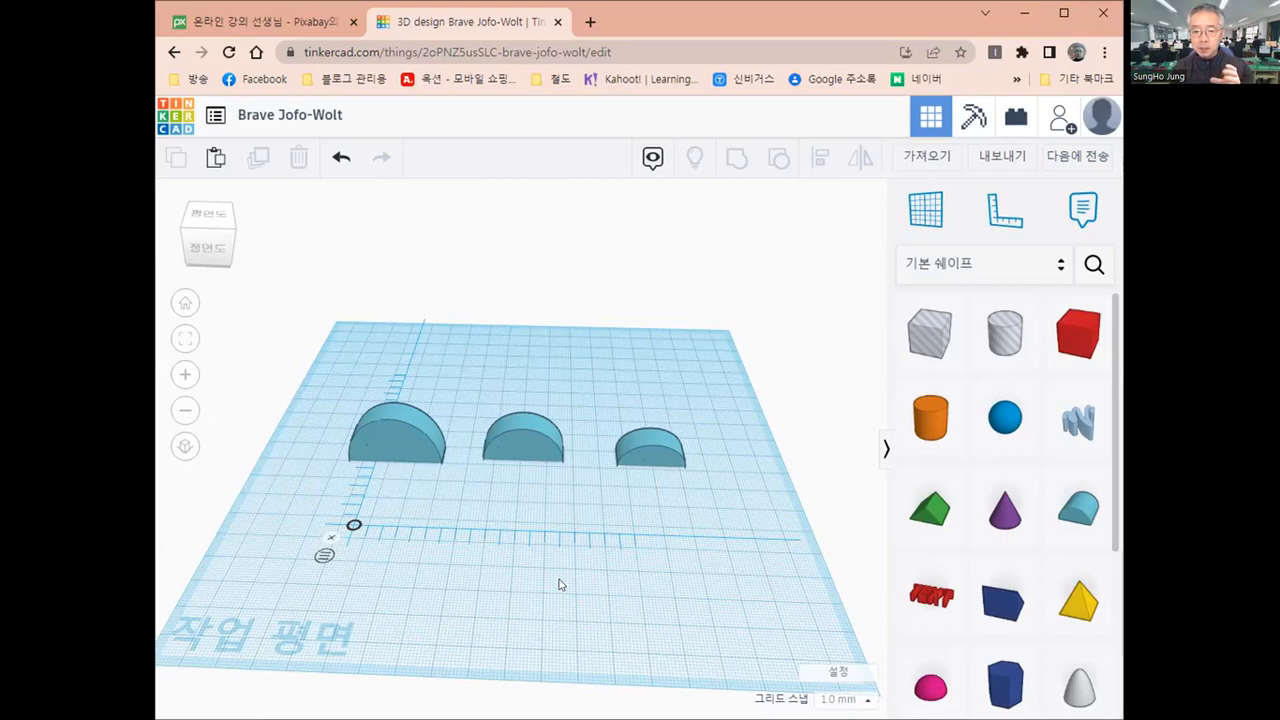
left_click(647, 451)
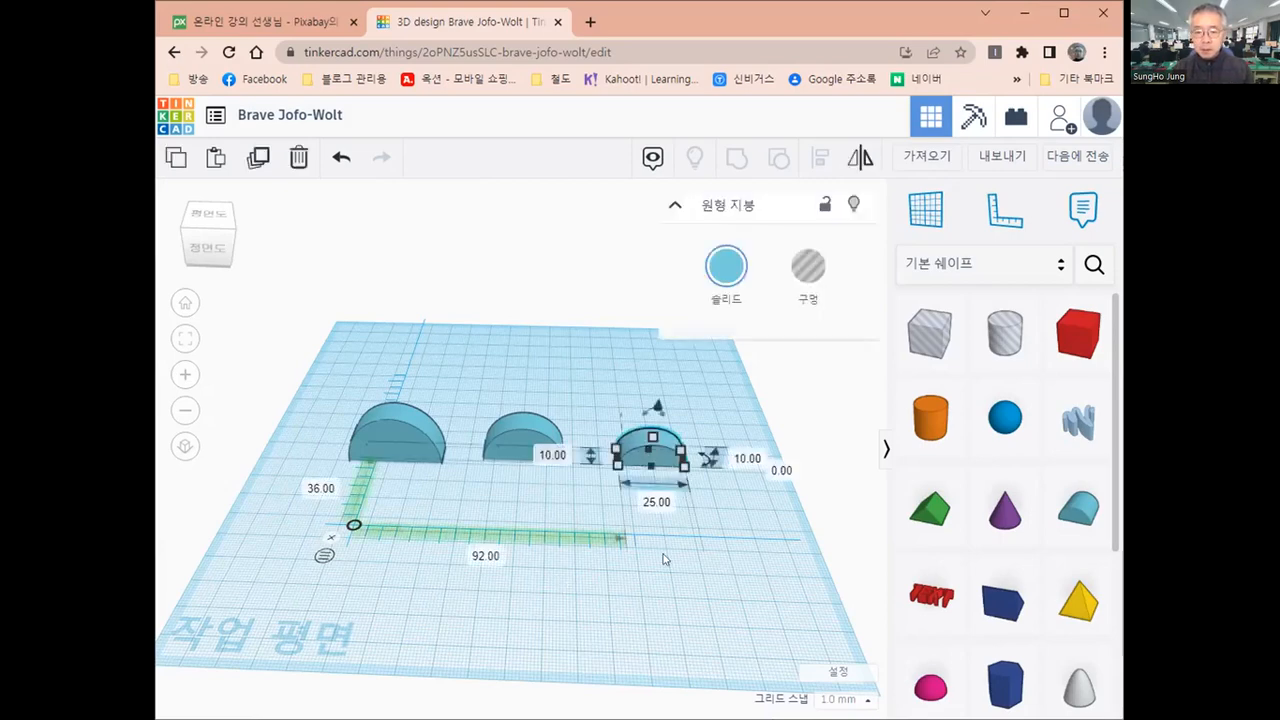
left_click(590, 528)
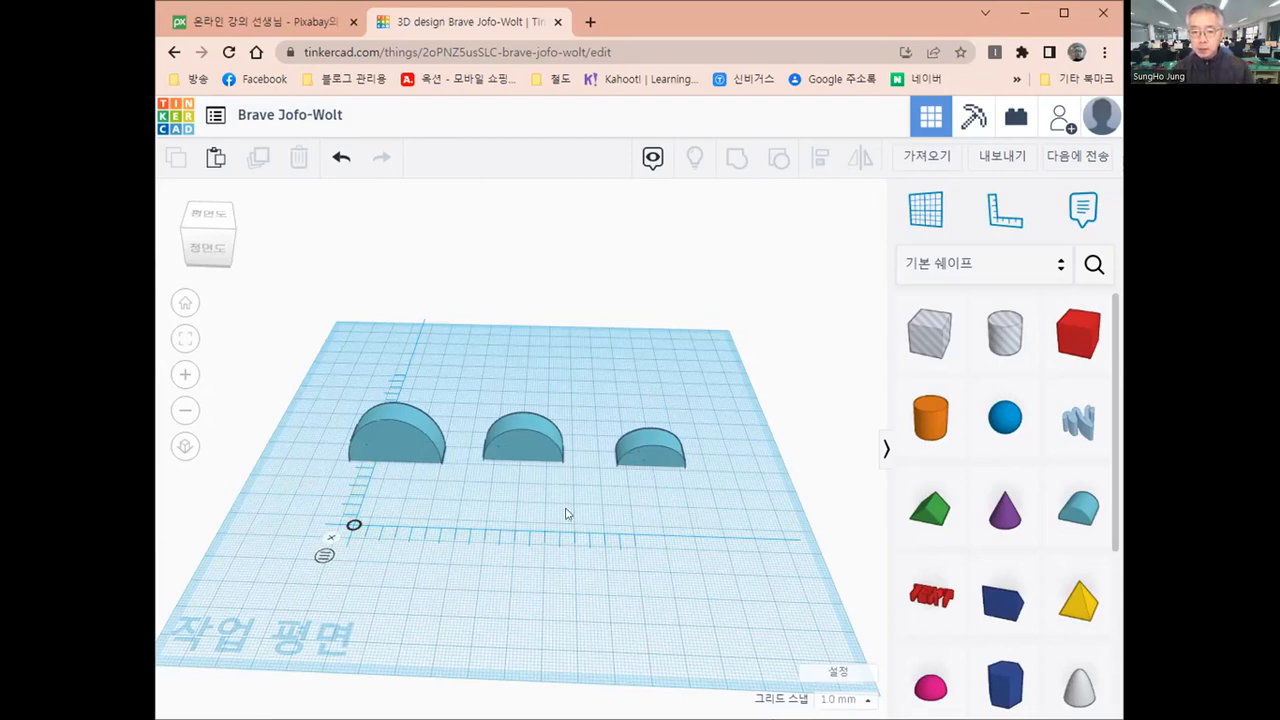
left_click(403, 441)
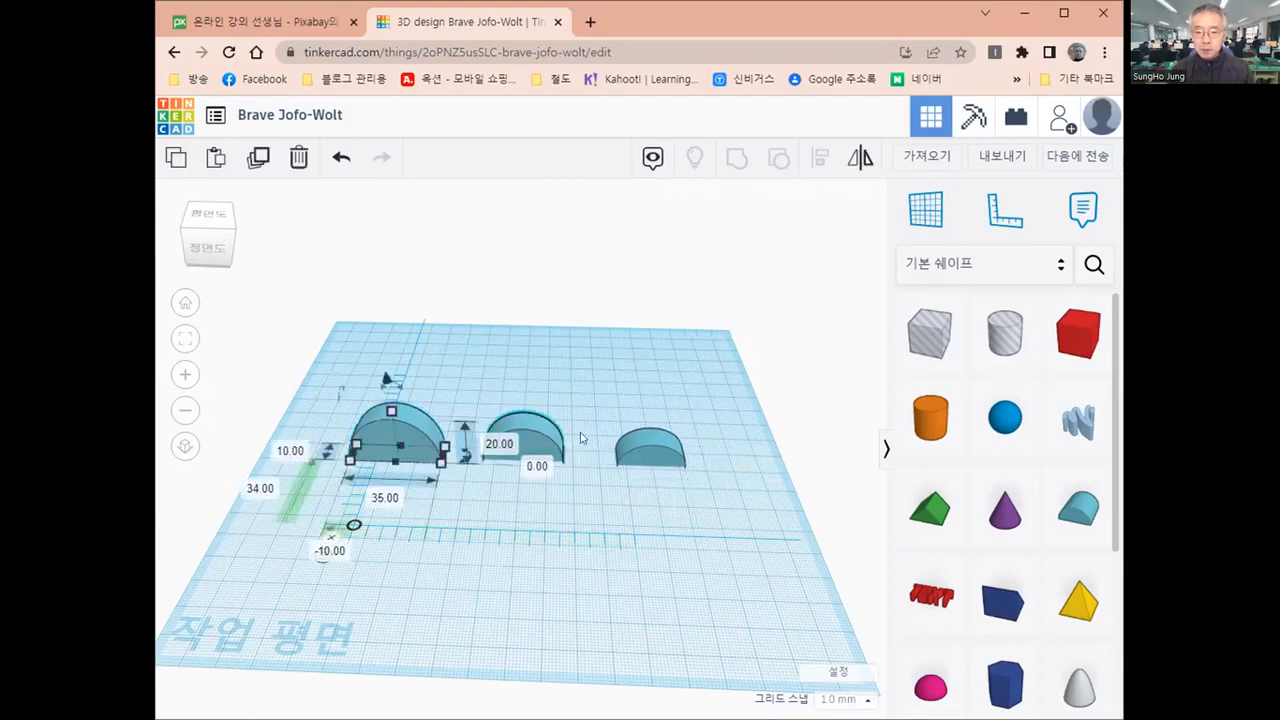
left_click(530, 438)
left_click(660, 450)
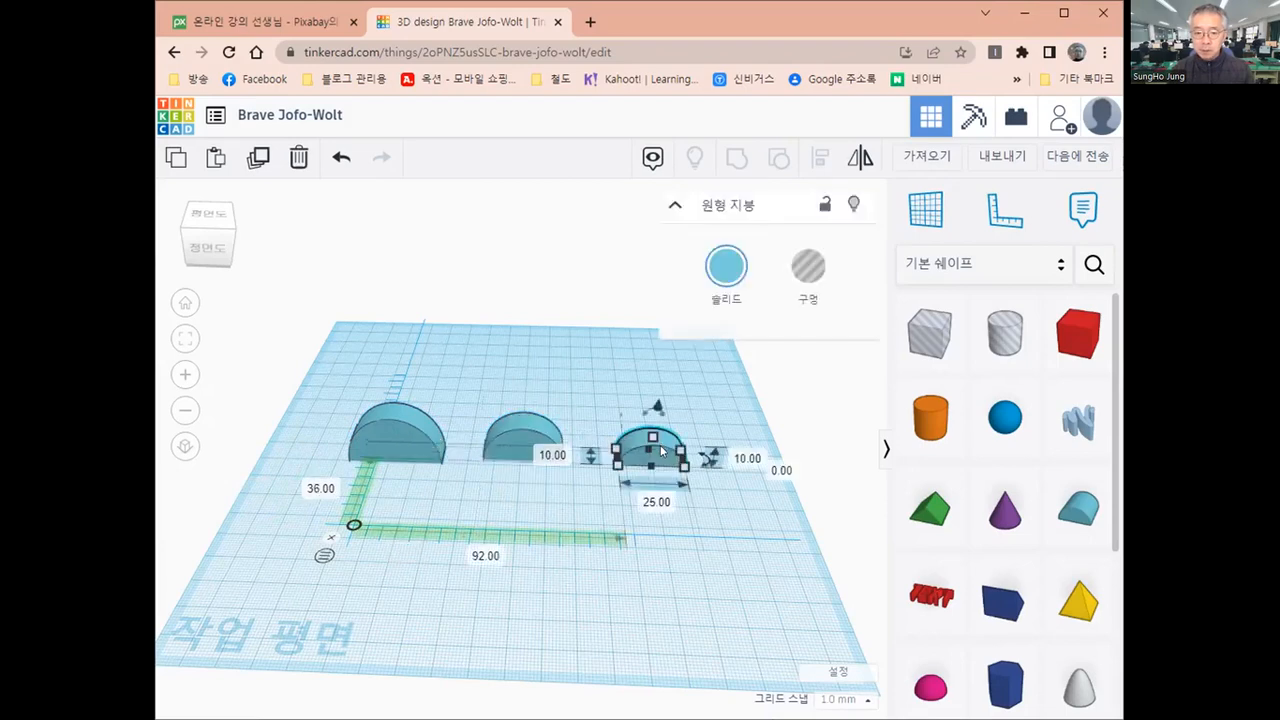
left_click(612, 558)
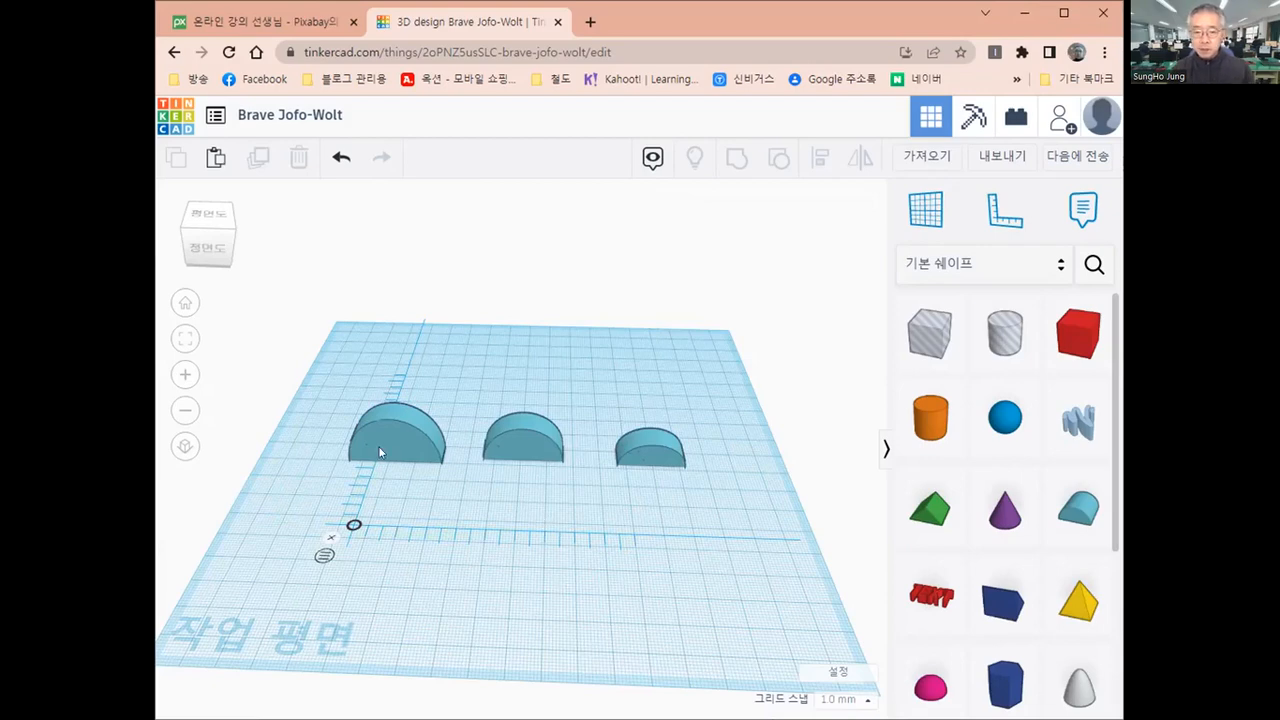
Move the middle round roof slightly forward, to 41 mm and 31 mm from the ruler origin, and compare the three shapes' sizes
left_click(518, 458)
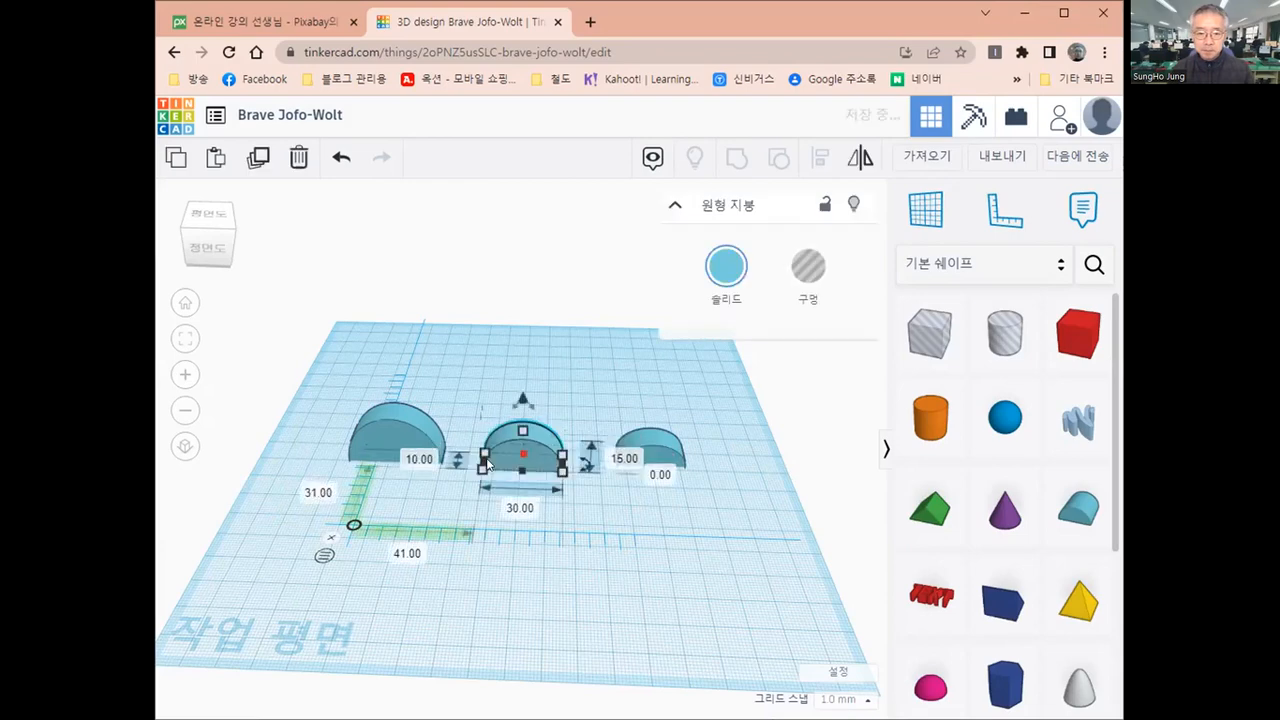
left_click(377, 439)
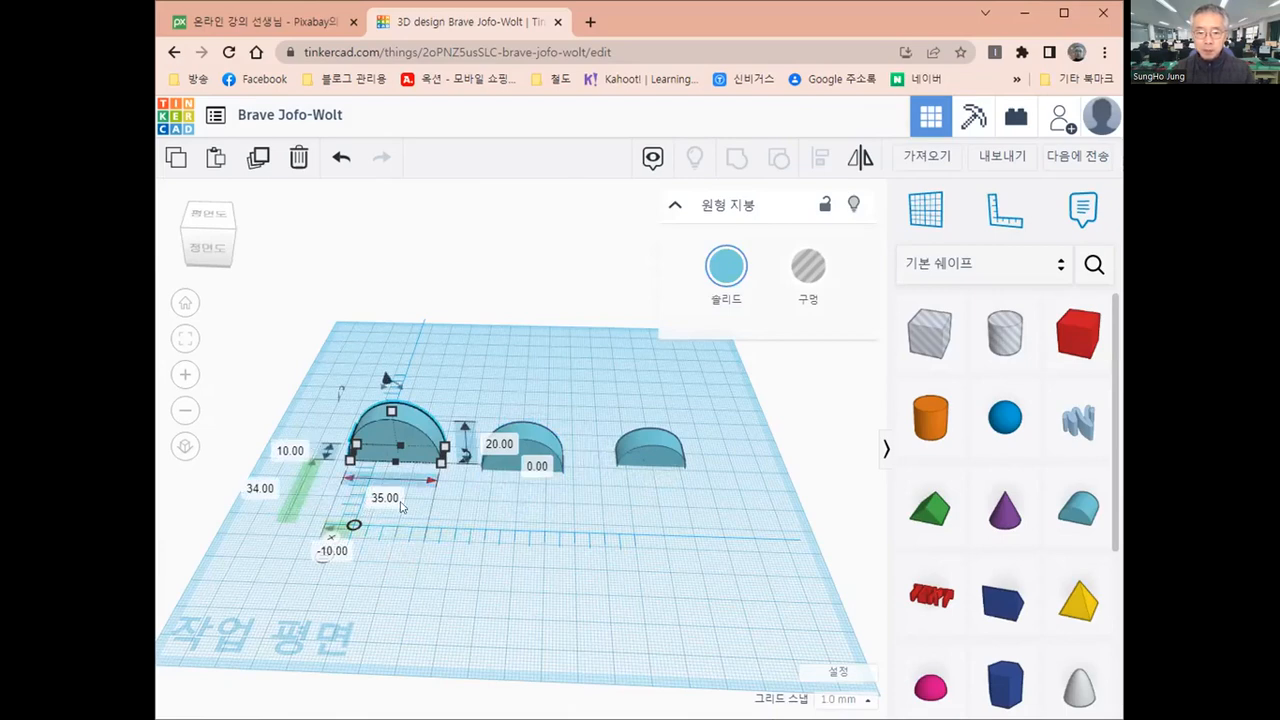
left_click(533, 443)
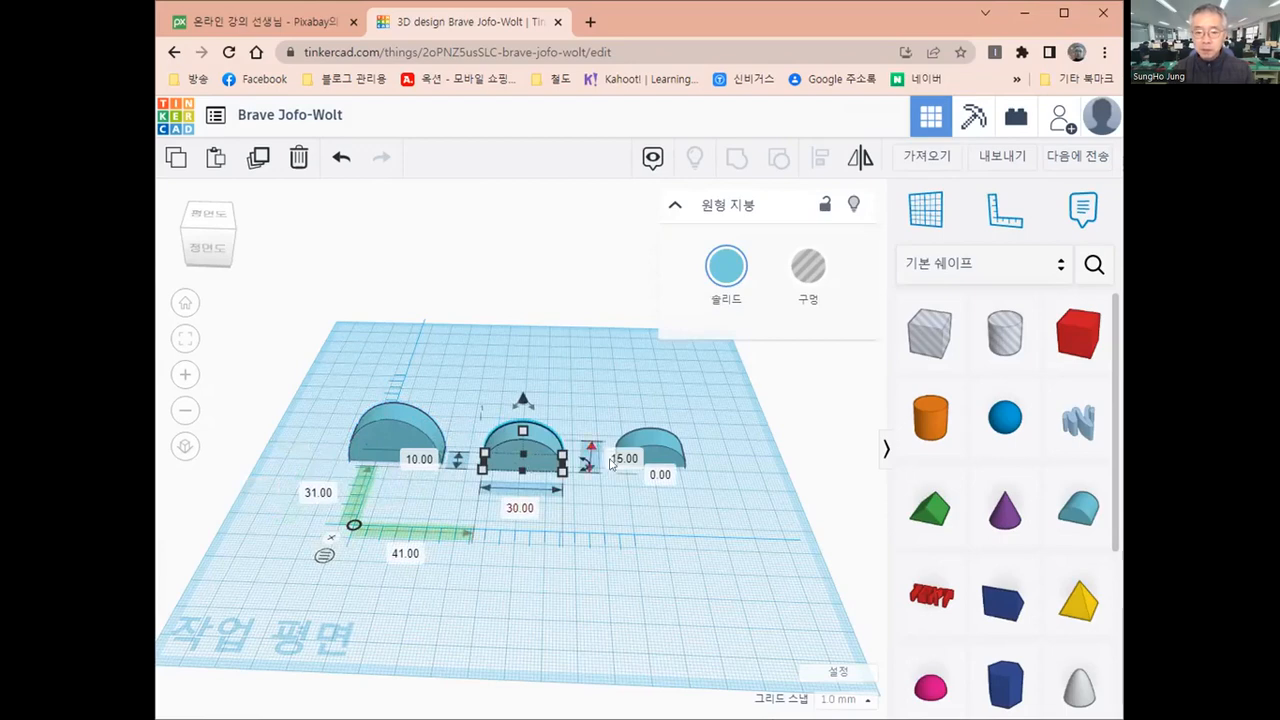
left_click(665, 449)
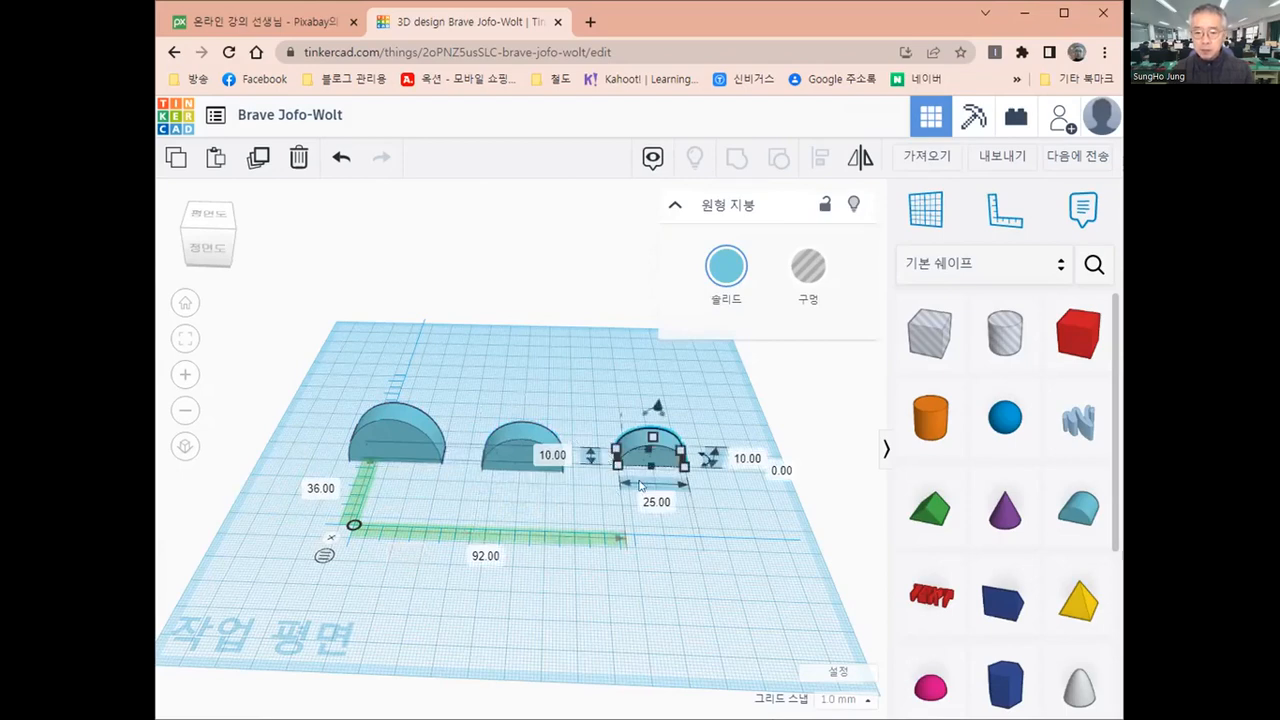
left_click(733, 499)
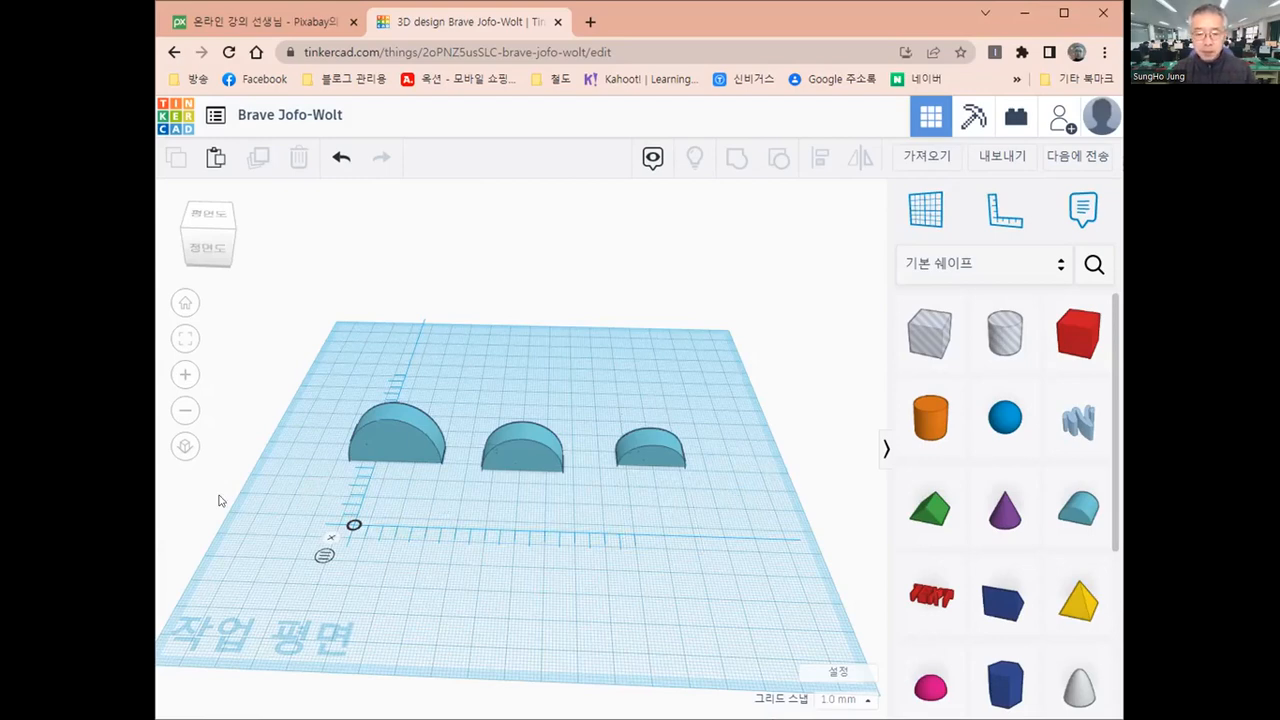
Examine the largest round roof and its dimensions up close from an angled view
left_click(400, 450)
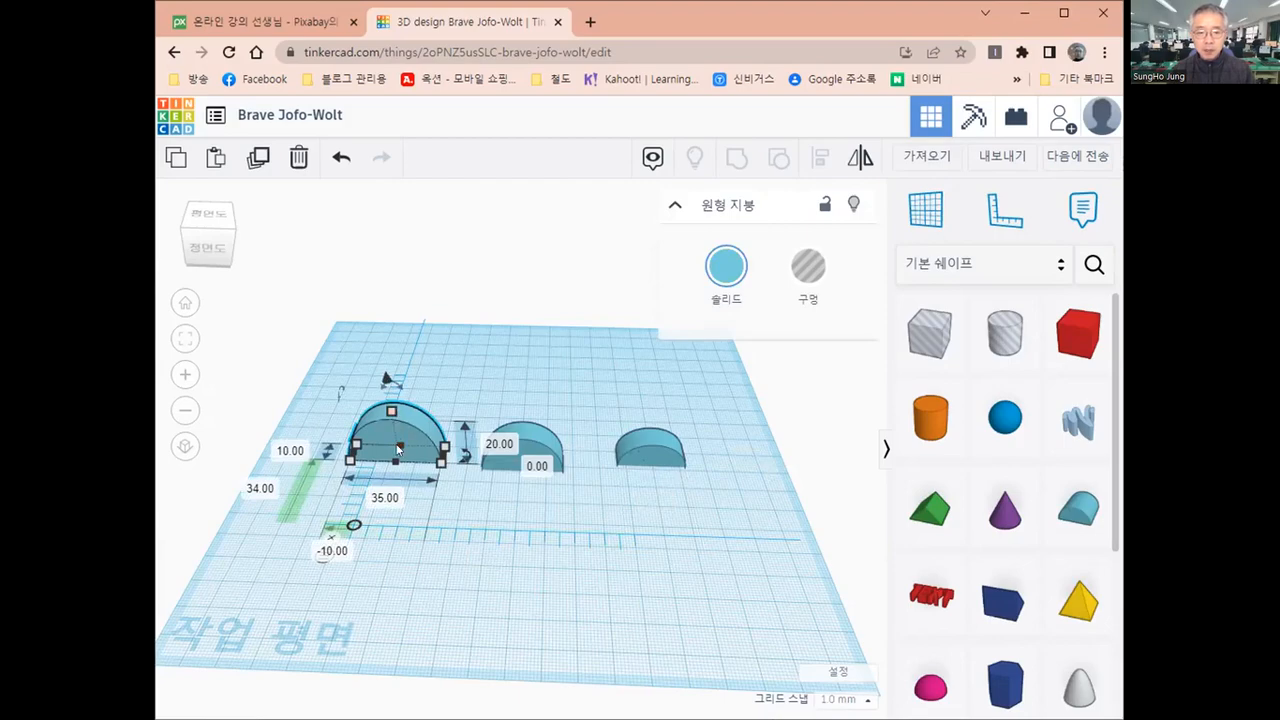
scroll(398, 450, "up", 2)
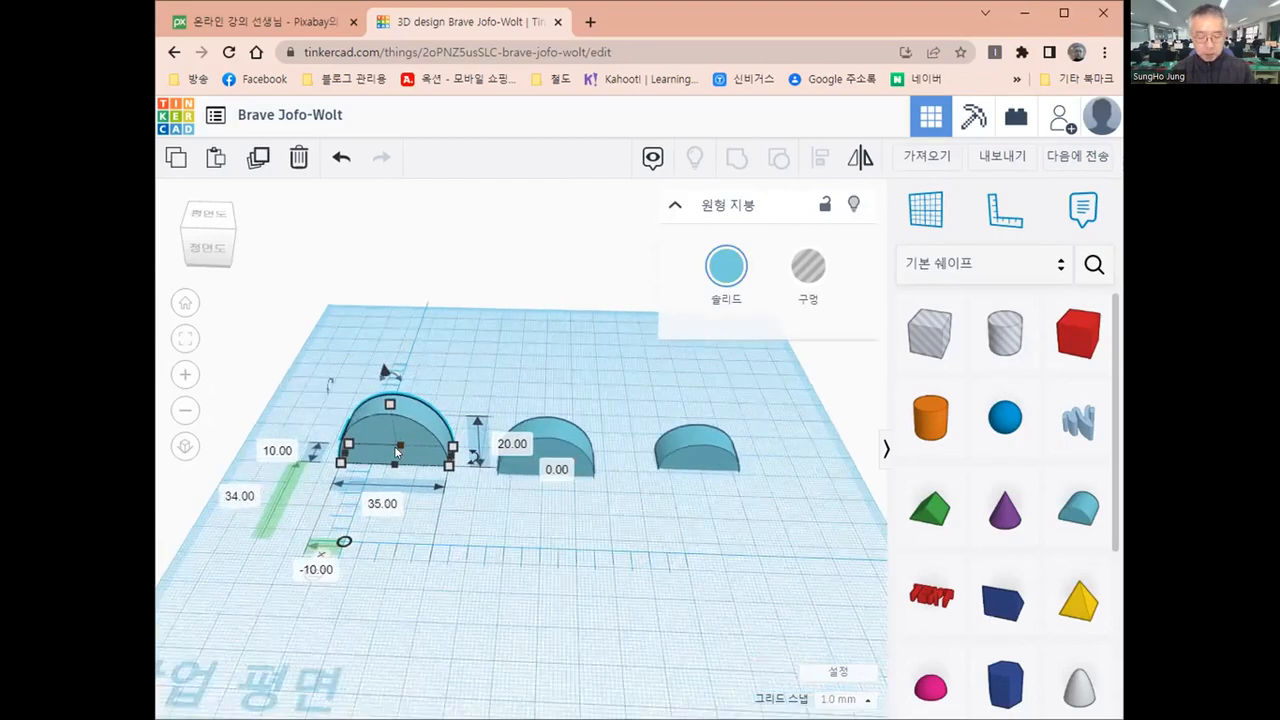
key("f")
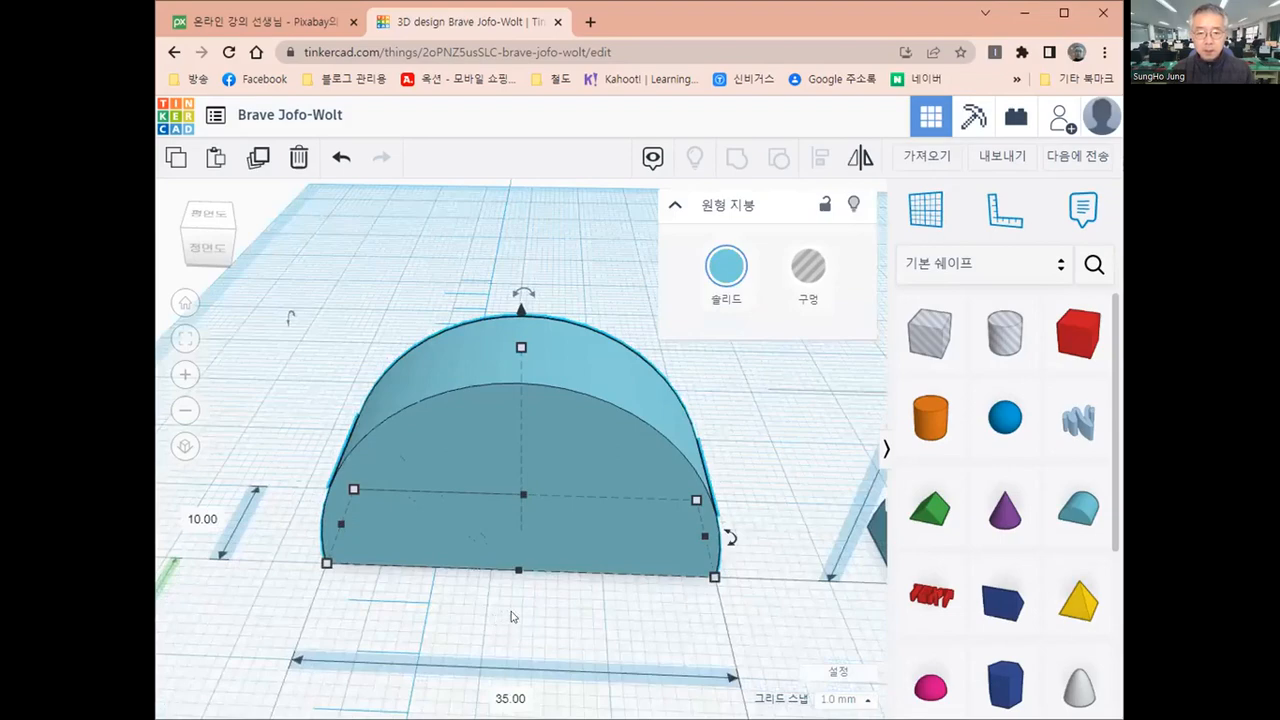
scroll(510, 616, "down", 2)
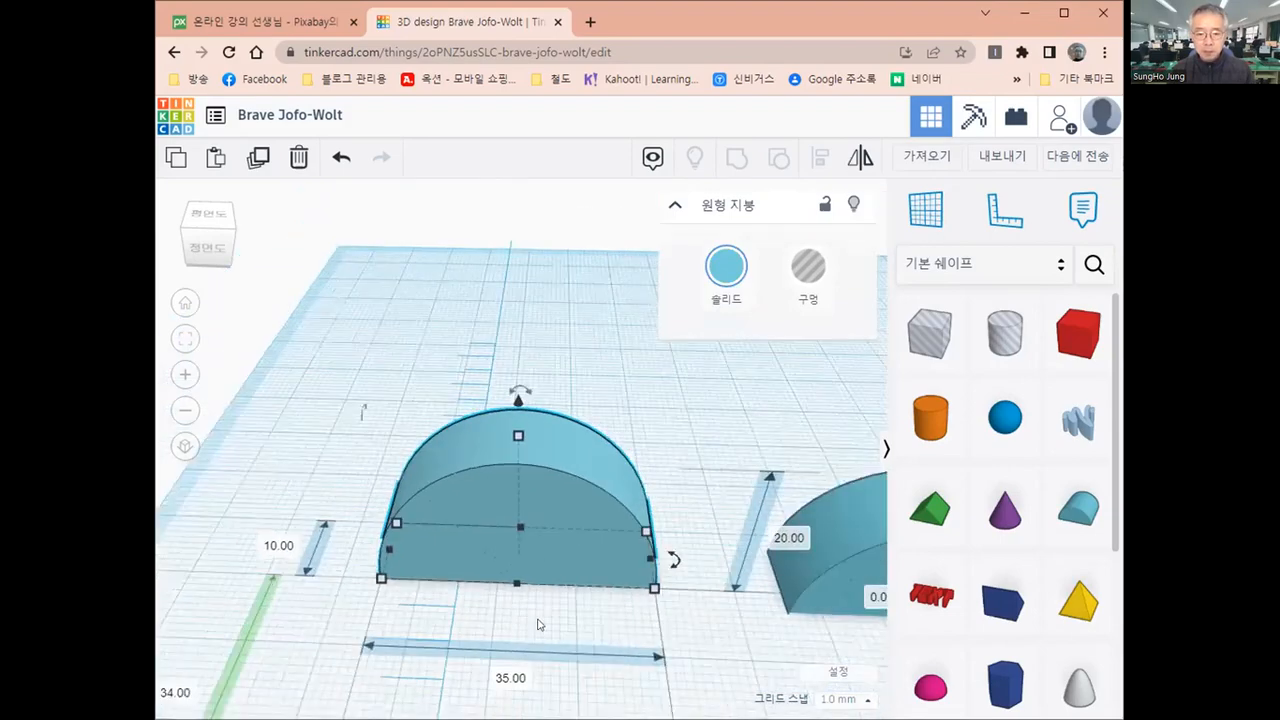
right_click_drag(516, 649, 492, 652)
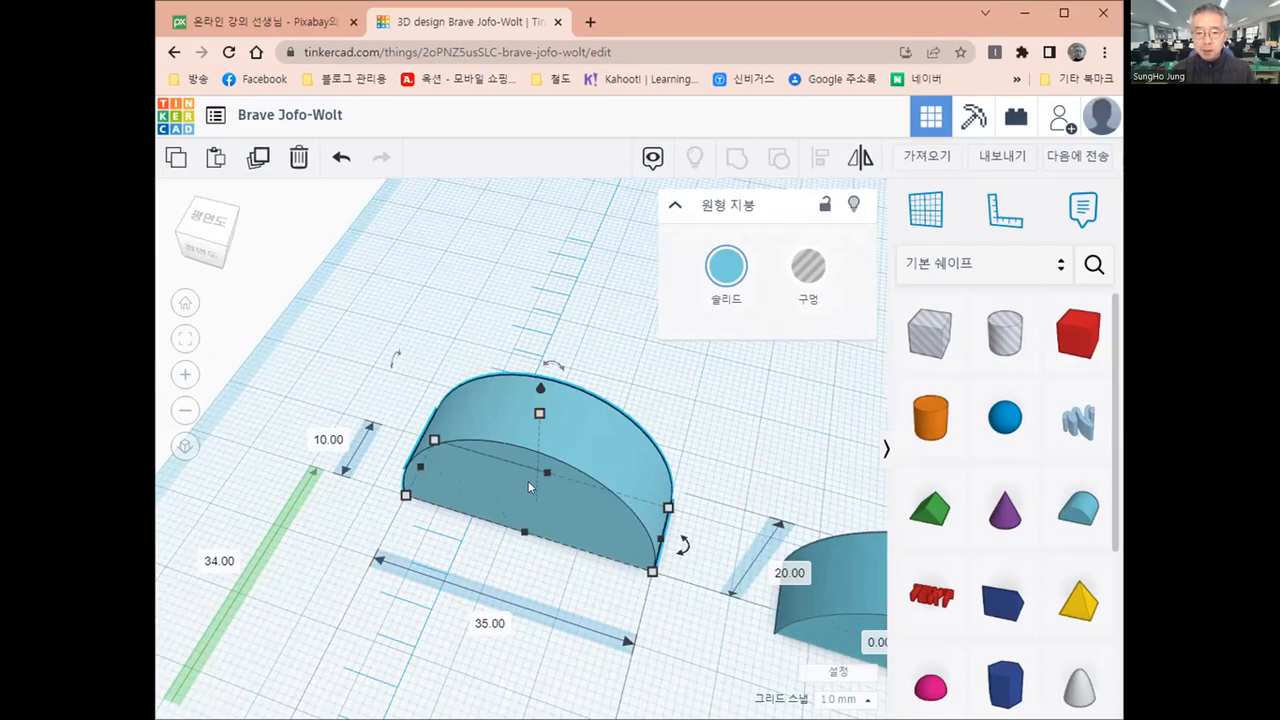
scroll(530, 487, "down", 2)
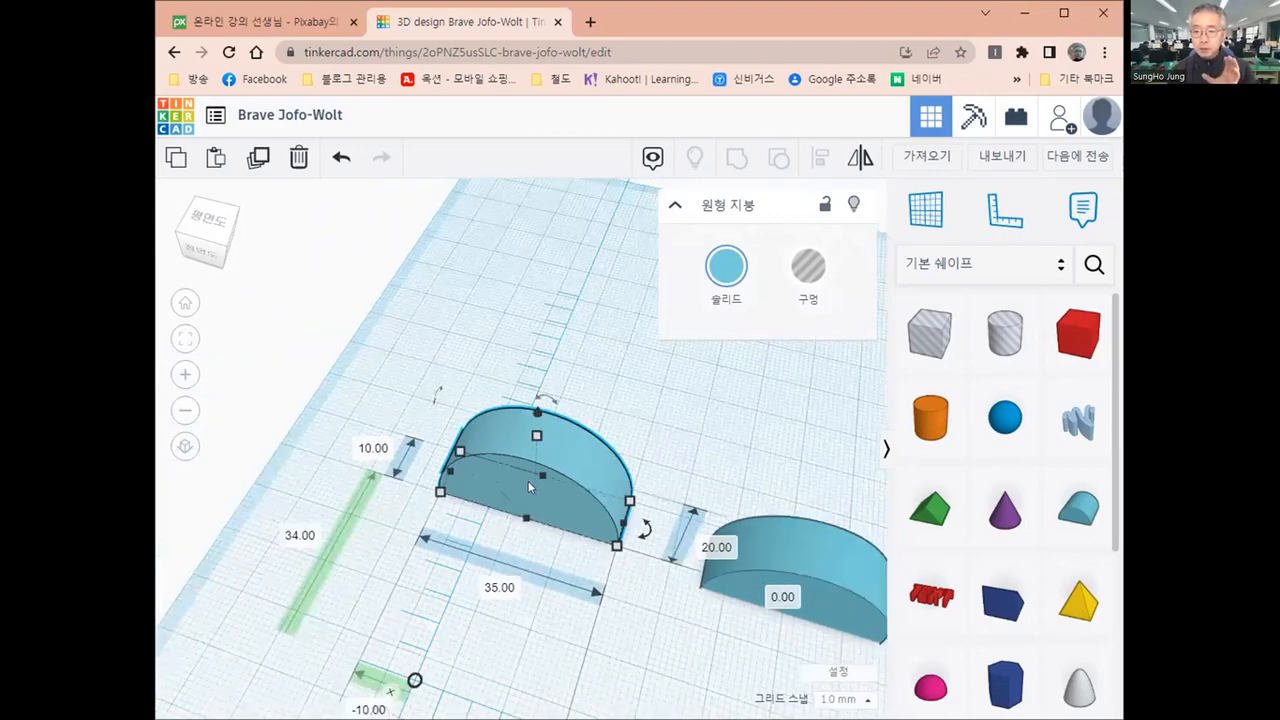
scroll(530, 487, "down", 1)
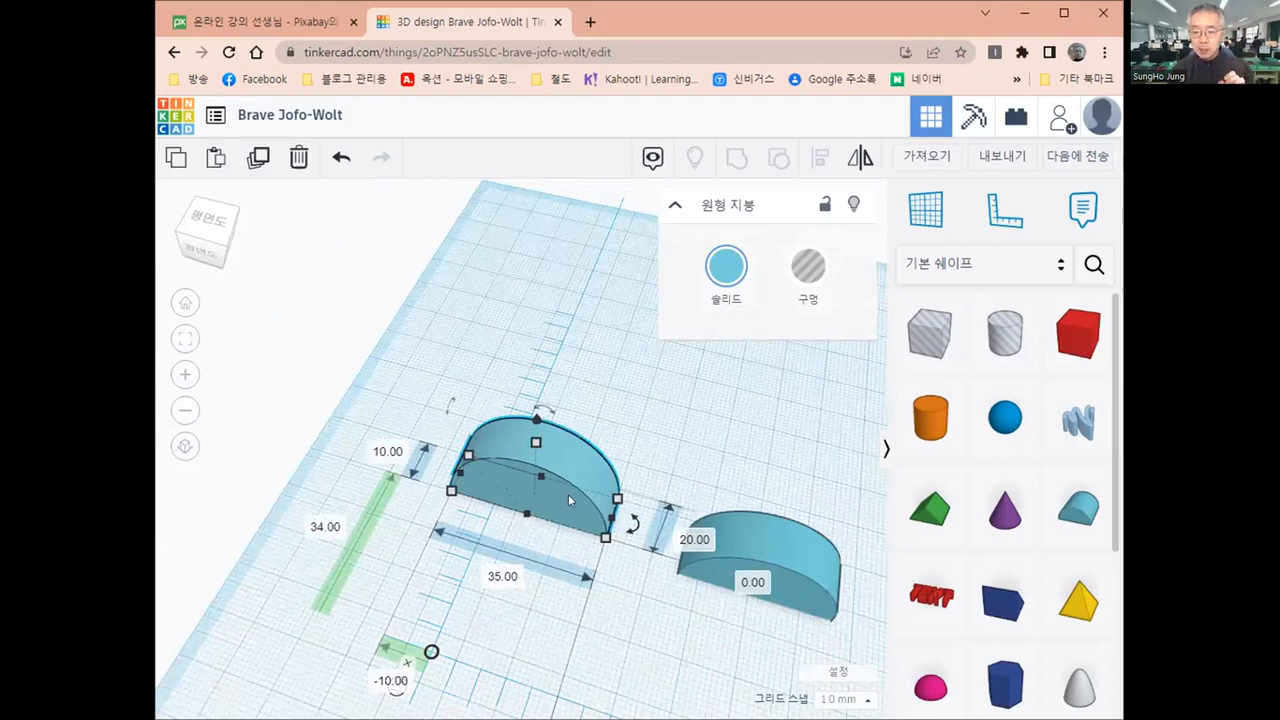
middle_click_drag(527, 518, 389, 507)
middle_click_drag(472, 502, 556, 513)
middle_click_drag(567, 607, 597, 621)
left_click(773, 508)
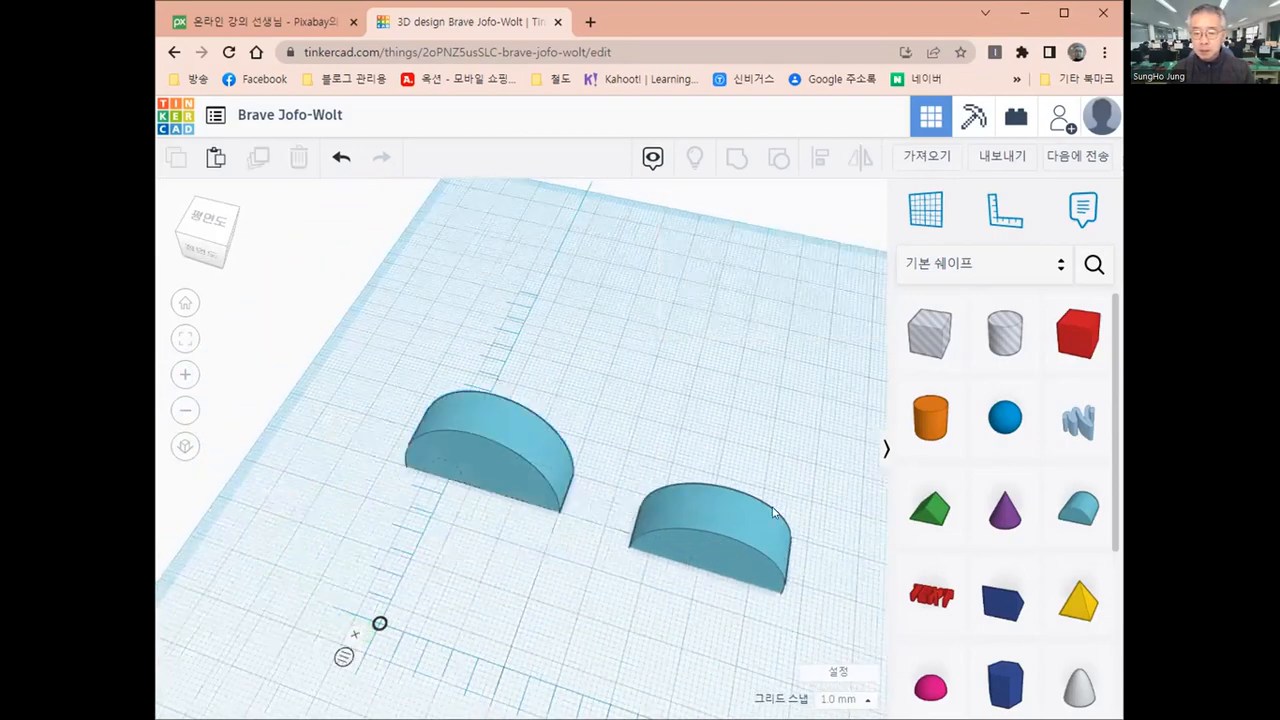
Place a cylinder in front of the largest round roof, about -7 mm and 10 mm from the ruler origin, with width and length of 8 mm
left_click(927, 425)
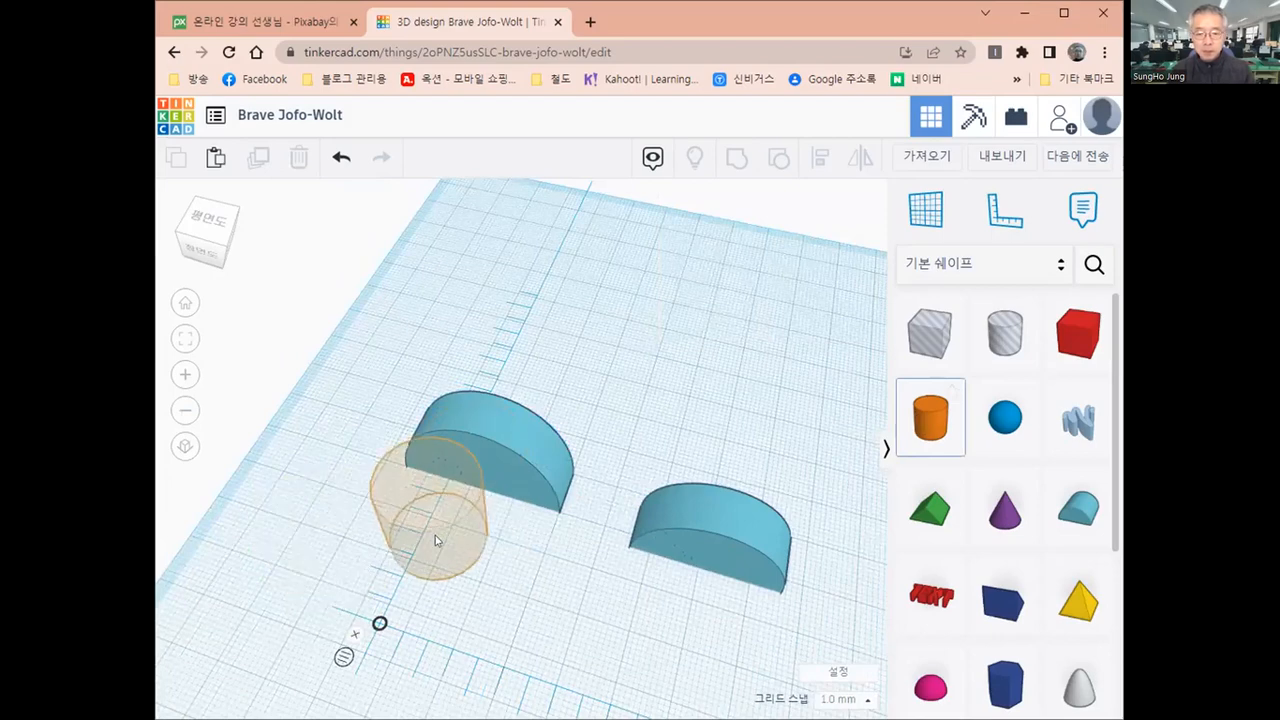
left_click(435, 540)
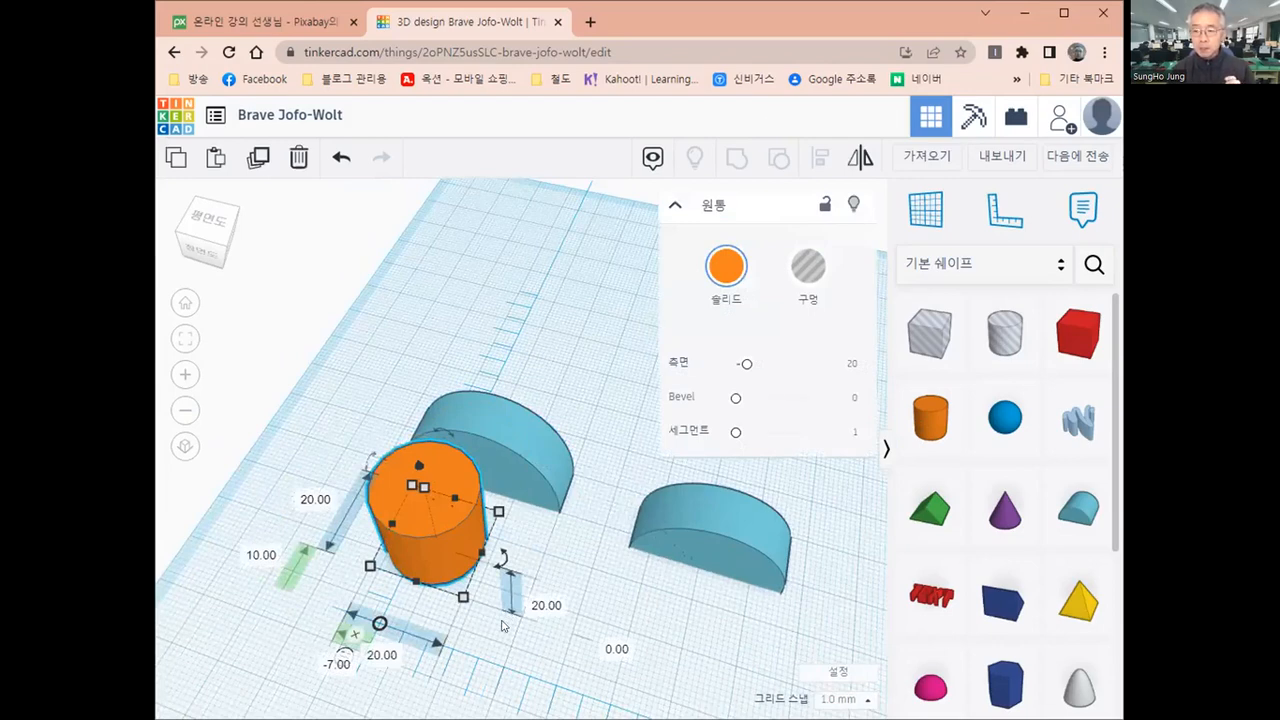
left_click(308, 503)
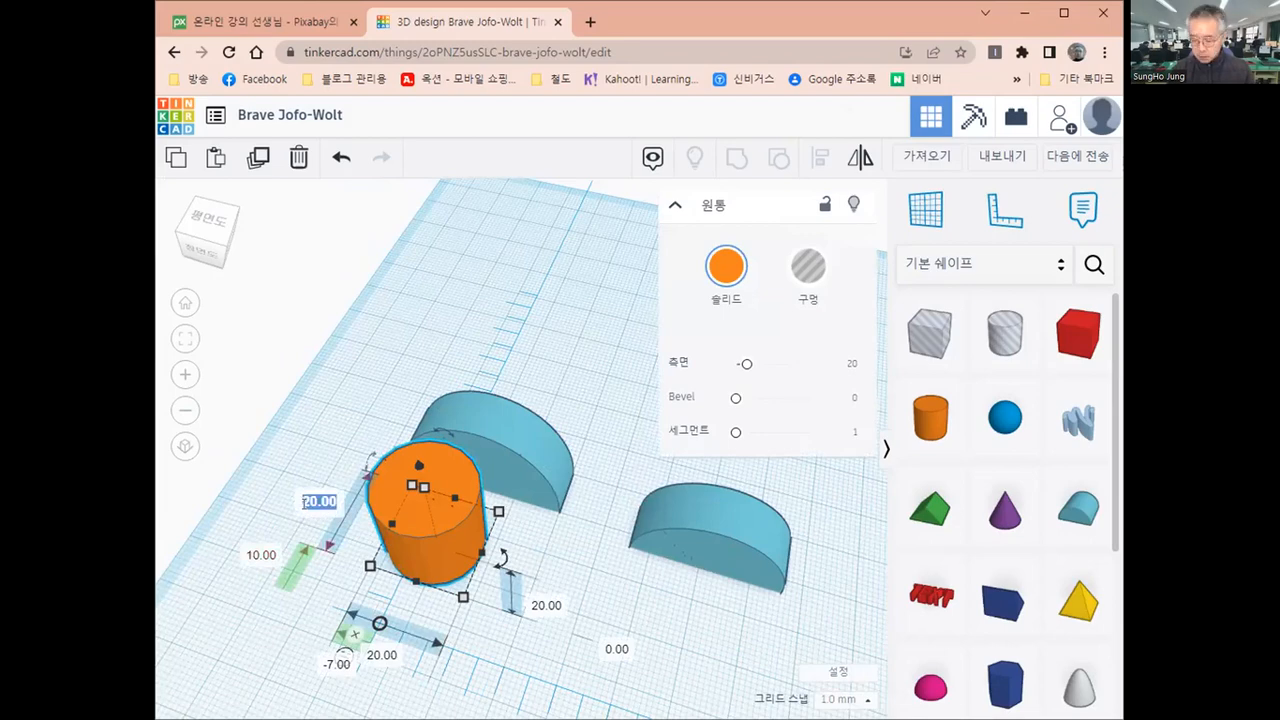
type("8")
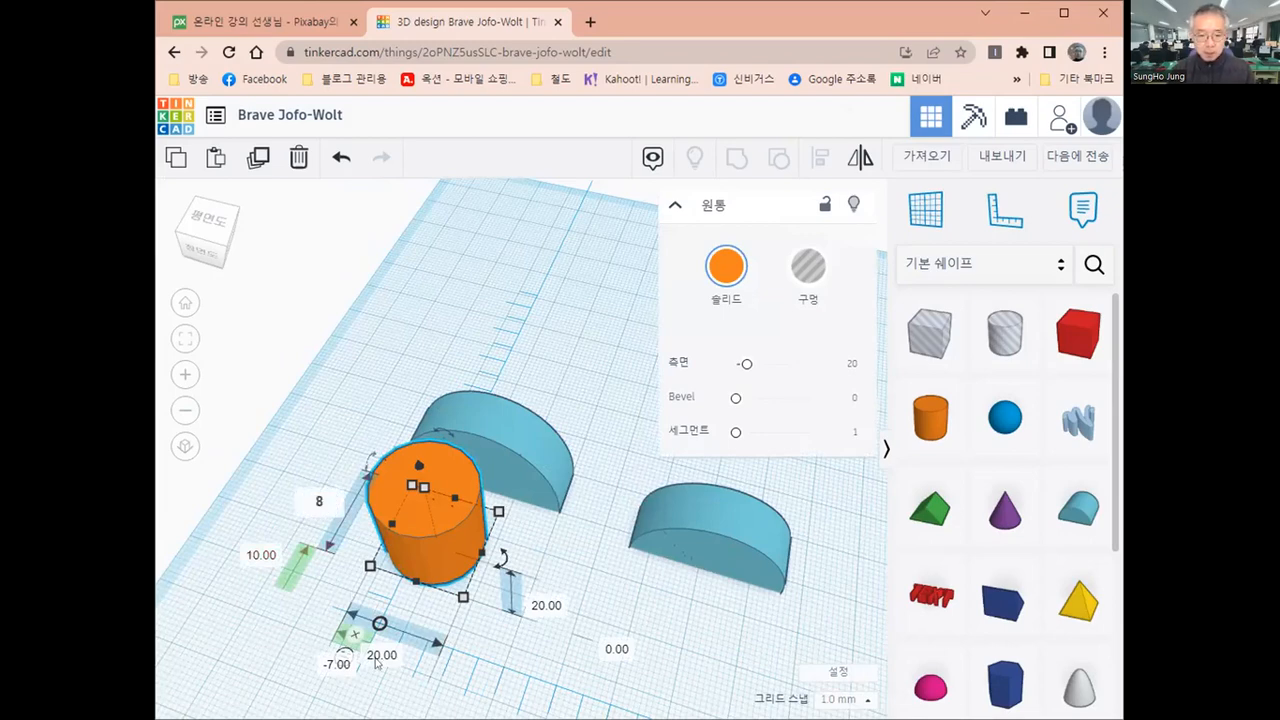
left_click(378, 658)
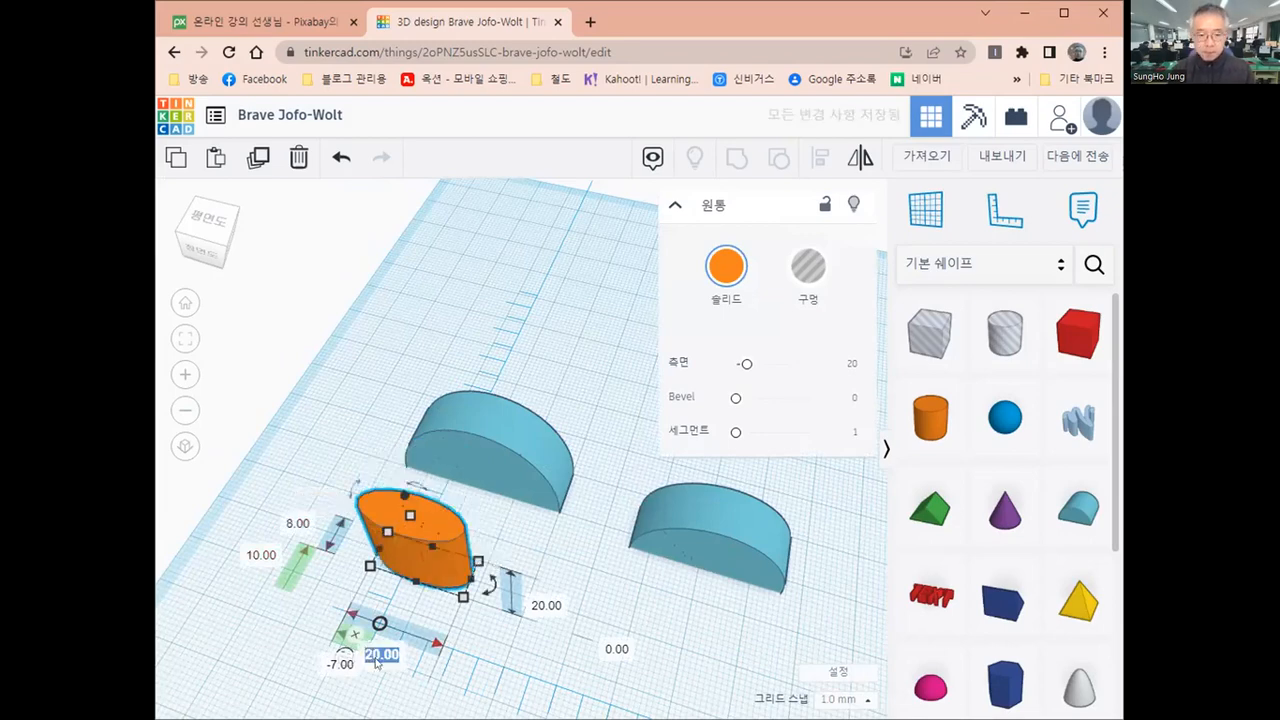
type("8")
key("Return")
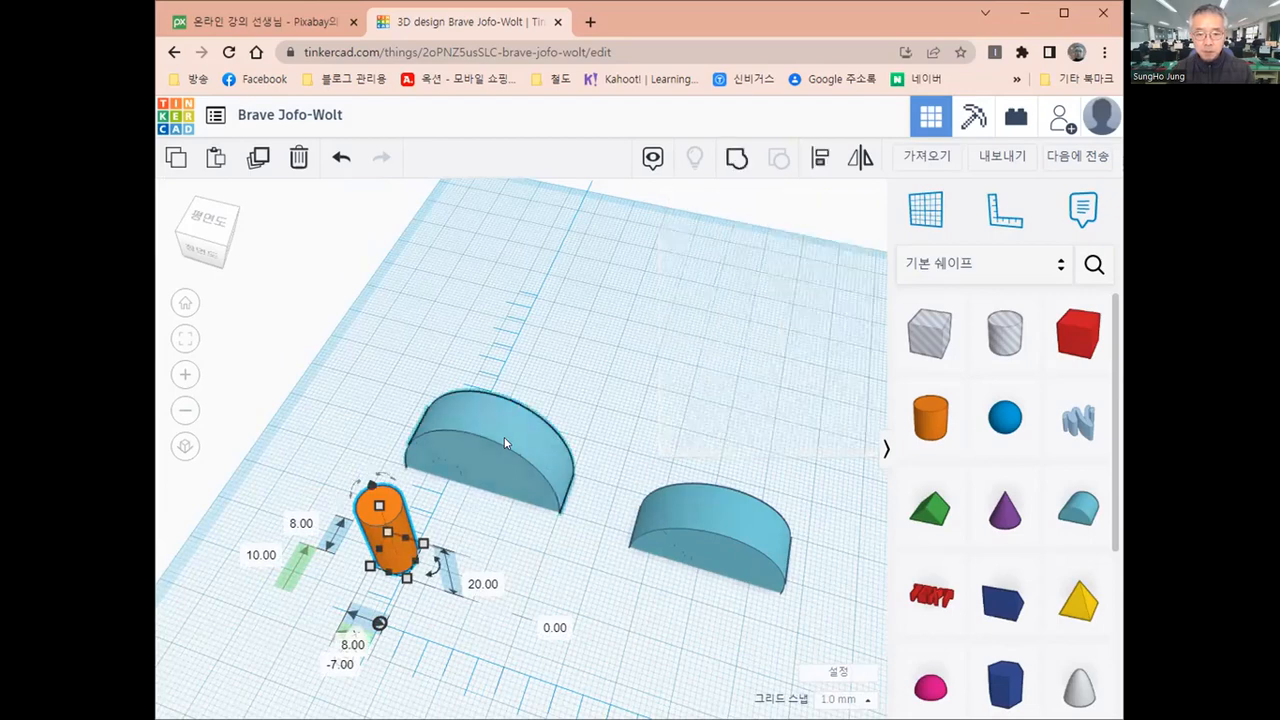
Align the cylinder and the largest round roof on their centres along both the width and the depth
left_click(505, 443, "shift")
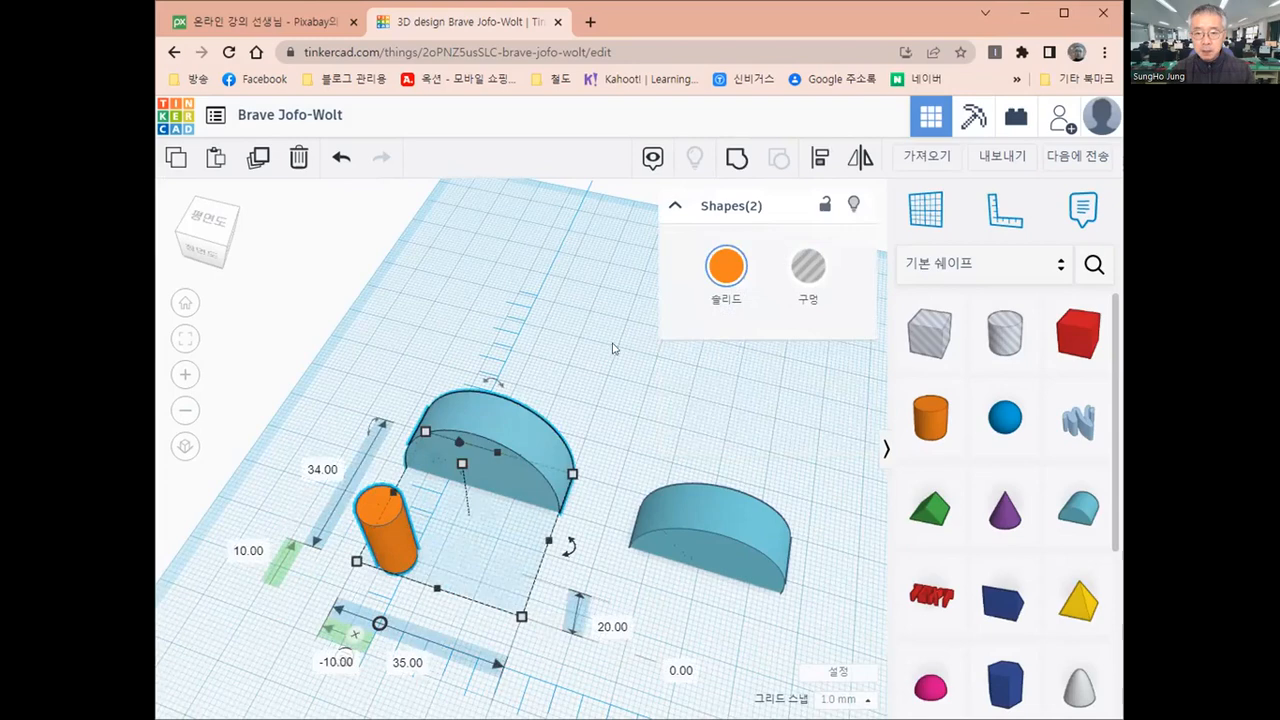
left_click(820, 163)
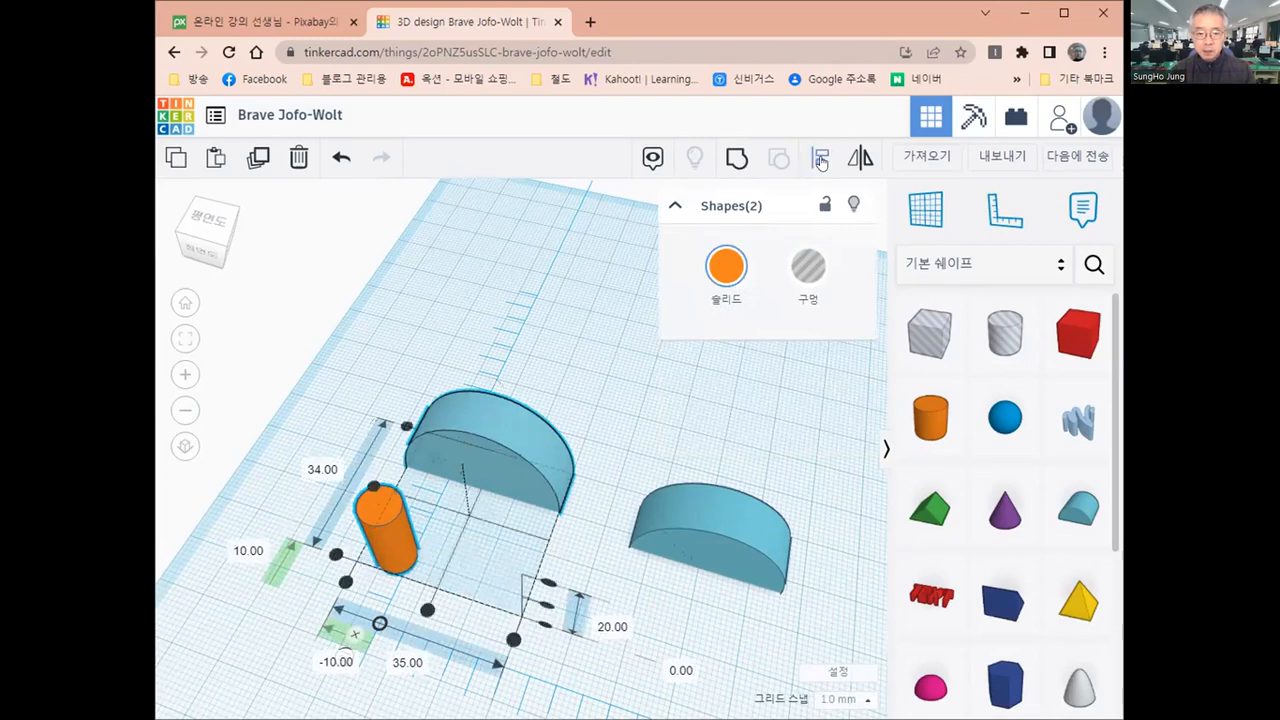
left_click(375, 487)
left_click(451, 556)
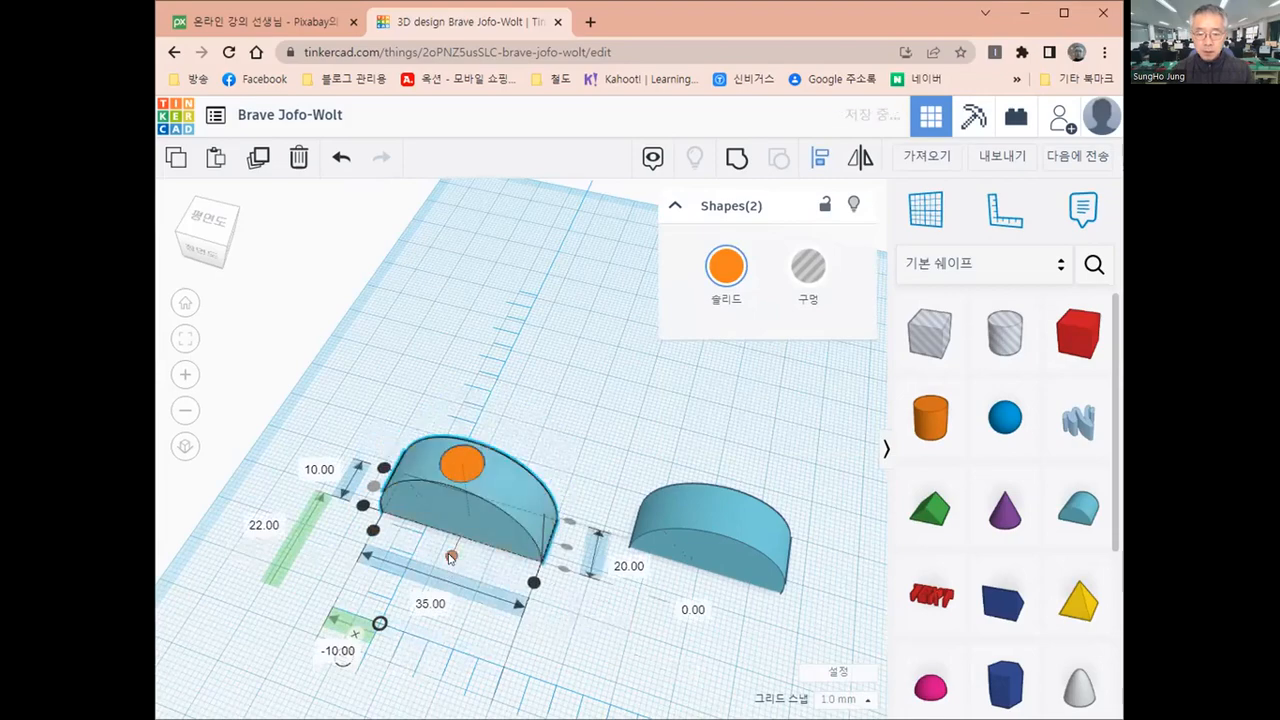
Turn the cylinder centred in the largest round roof into a hole
left_click(584, 420)
mouse_move(581, 431)
right_mouse_down()
mouse_move(478, 356)
mouse_move(455, 399)
mouse_move(533, 512)
mouse_move(588, 393)
mouse_move(575, 440)
right_mouse_up()
right_click_drag(490, 452, 457, 470)
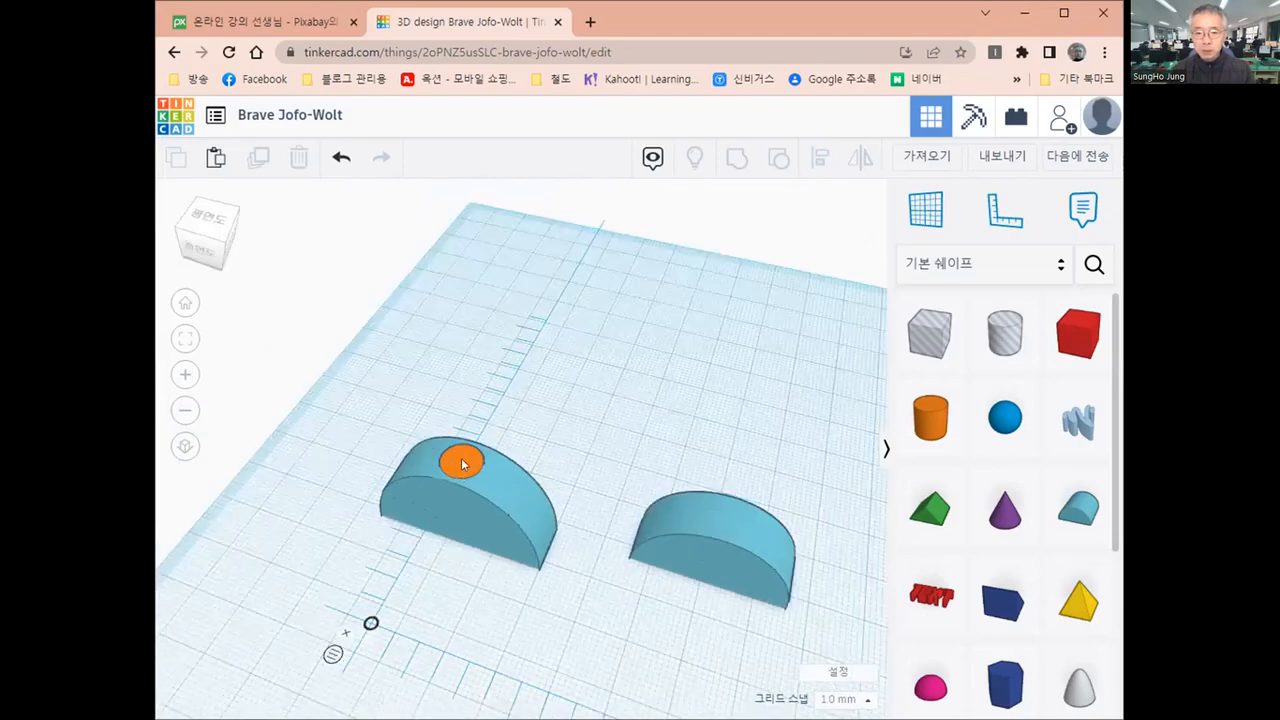
left_click(463, 464)
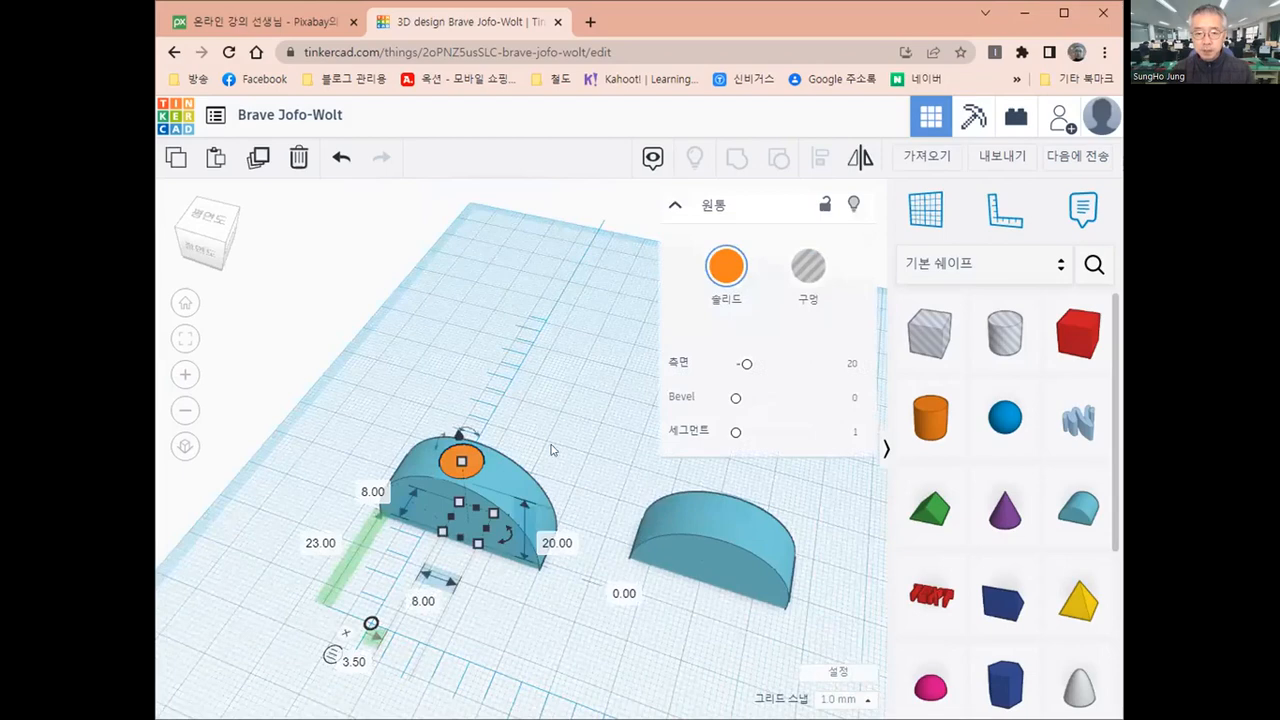
key("h")
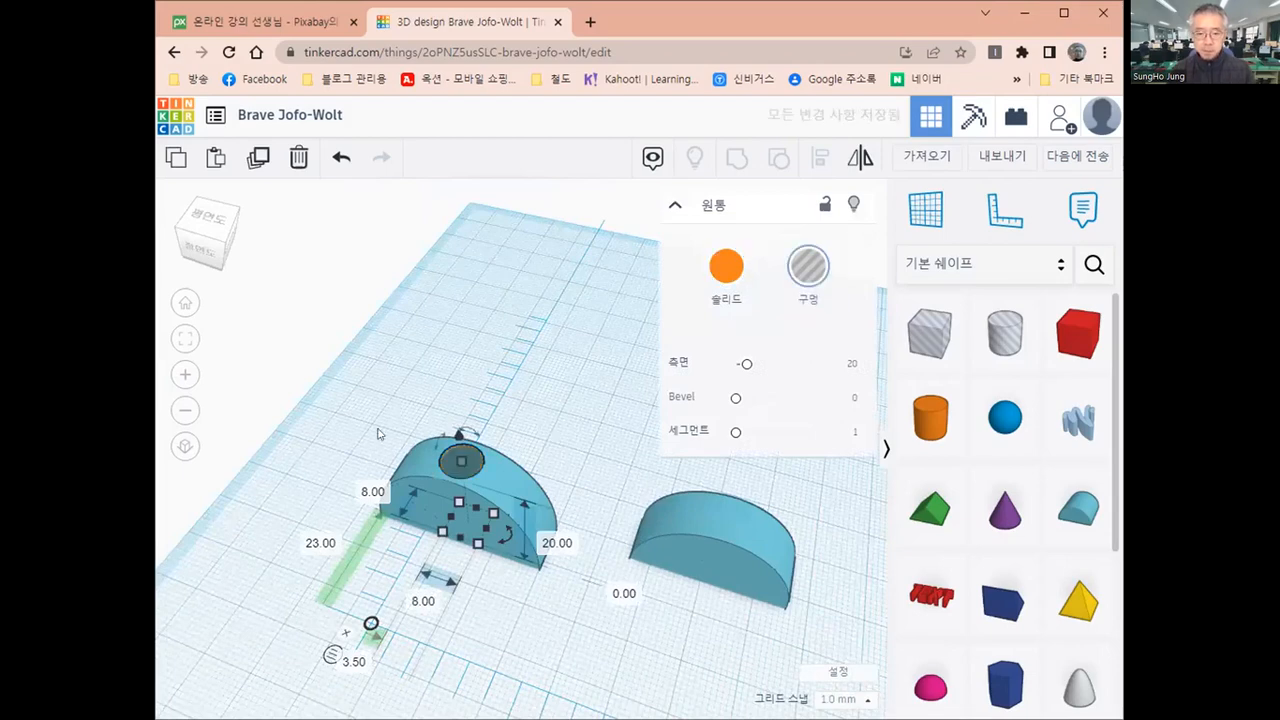
Group the cylinder hole with the largest round roof to cut a vertical opening through it
left_click(378, 433)
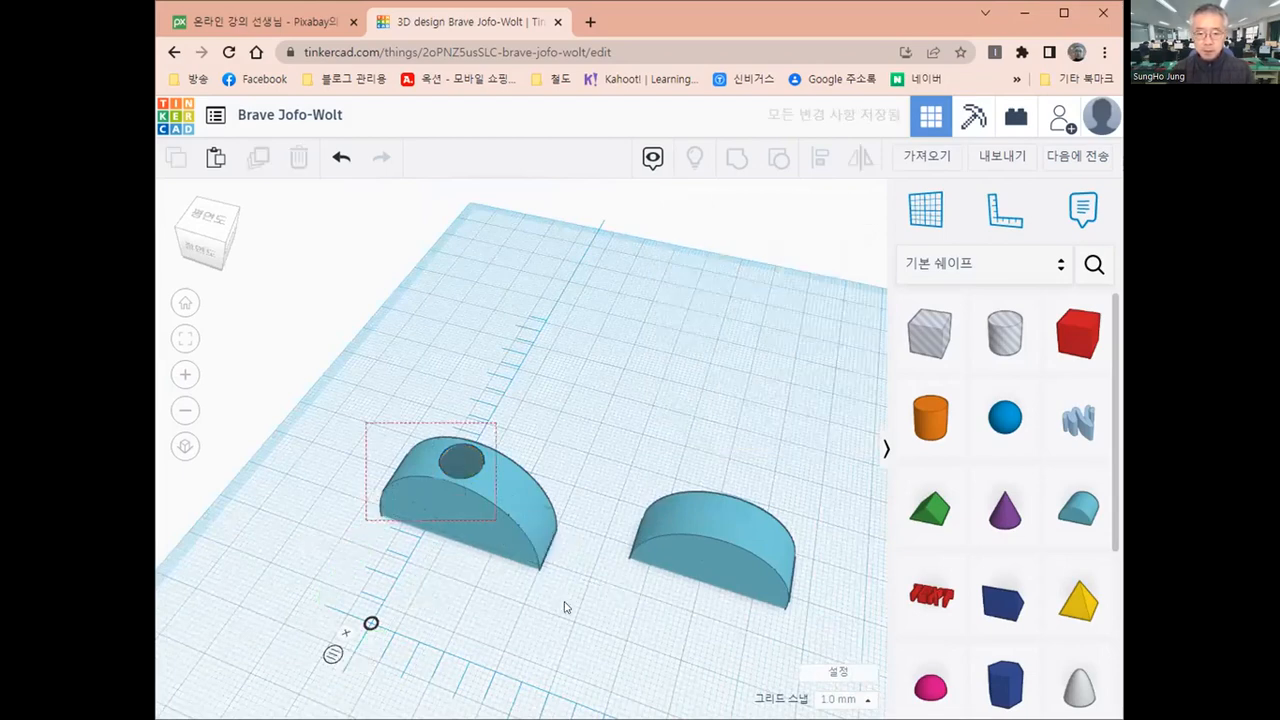
left_click_drag(564, 607, 563, 606)
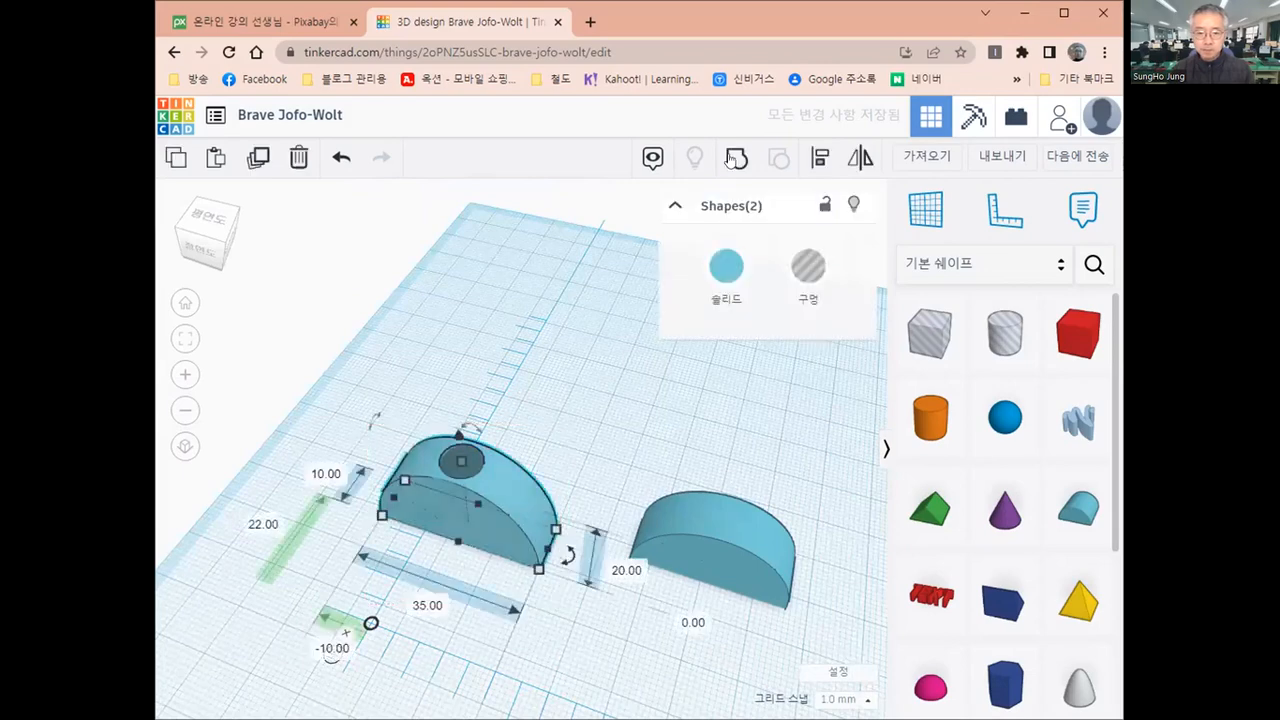
left_click(735, 159)
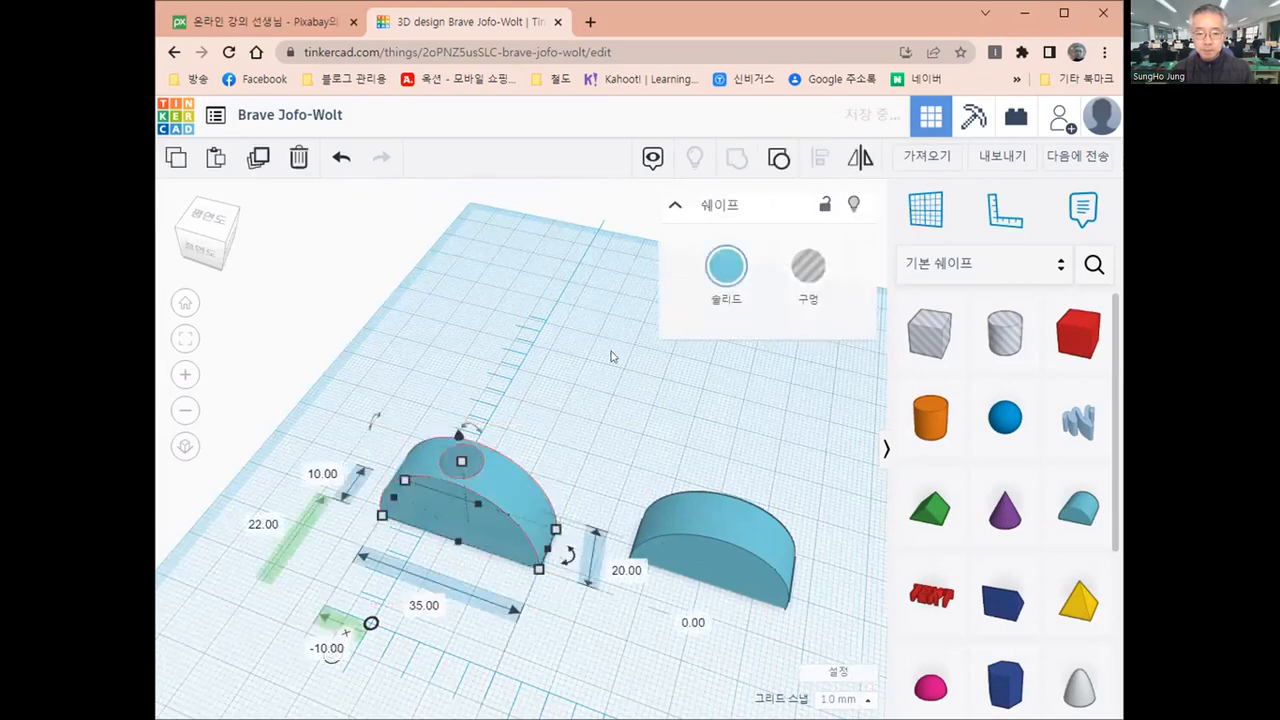
Place the workplane on the flat front face of the largest round roof
right_click_drag(566, 545, 521, 557)
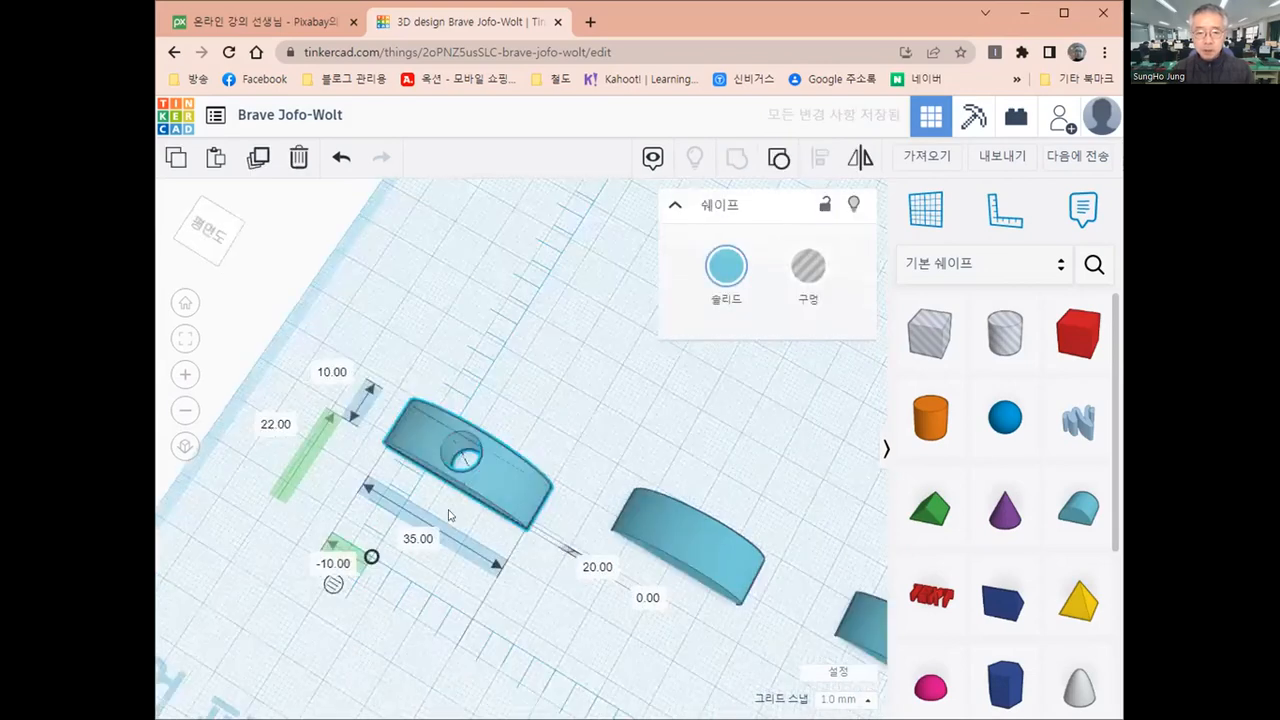
right_click_drag(450, 516, 418, 425)
right_click_drag(496, 494, 518, 457)
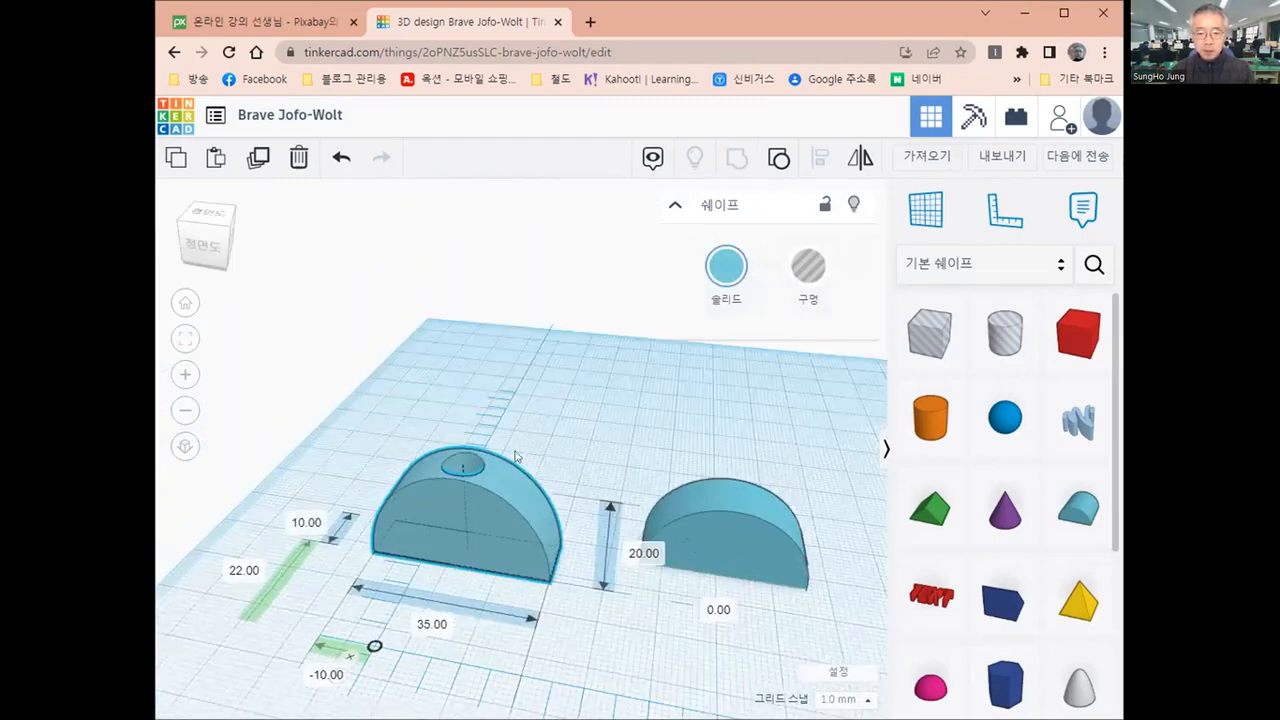
right_click_drag(527, 578, 537, 419)
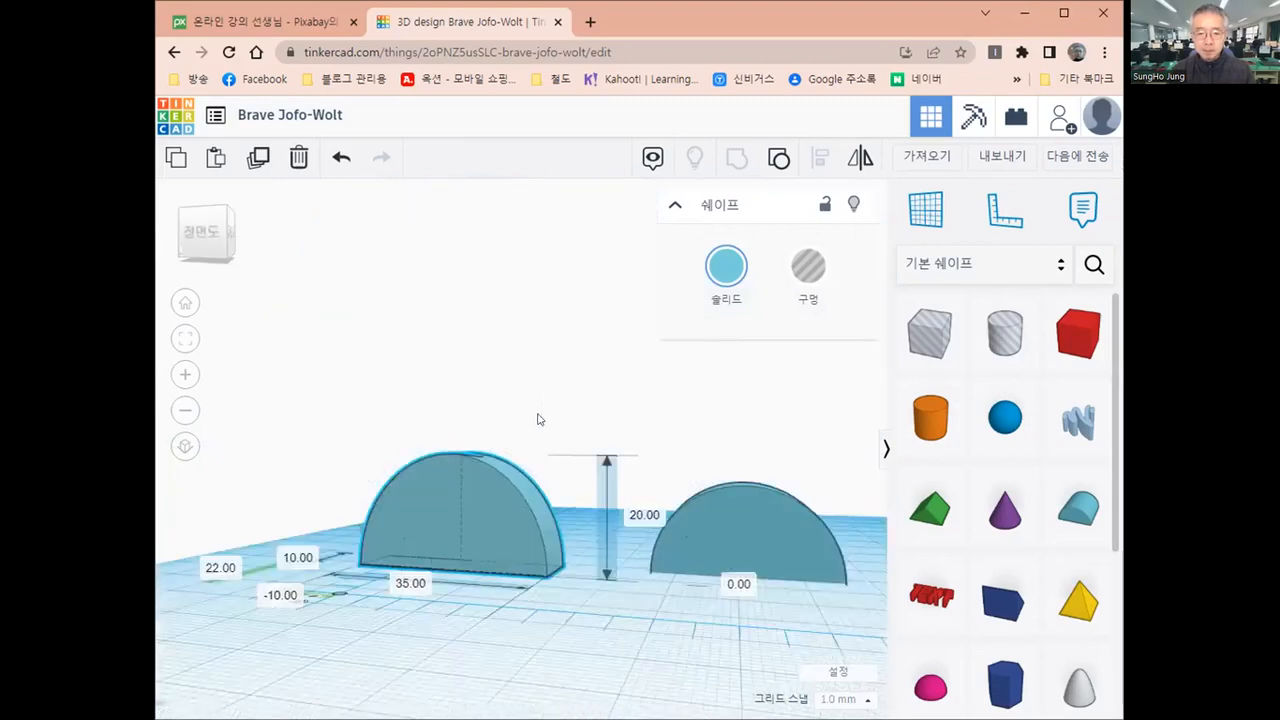
right_click_drag(477, 611, 428, 498)
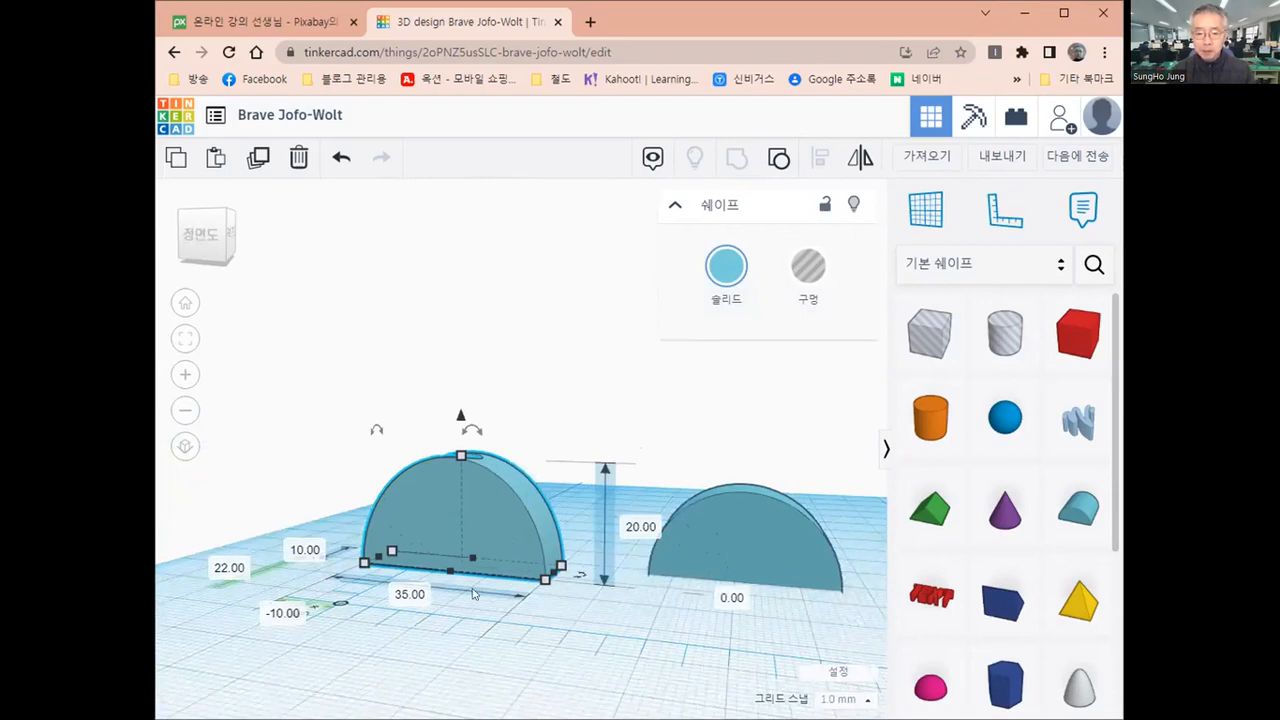
left_click_drag(509, 560, 514, 565)
right_click_drag(513, 564, 474, 586)
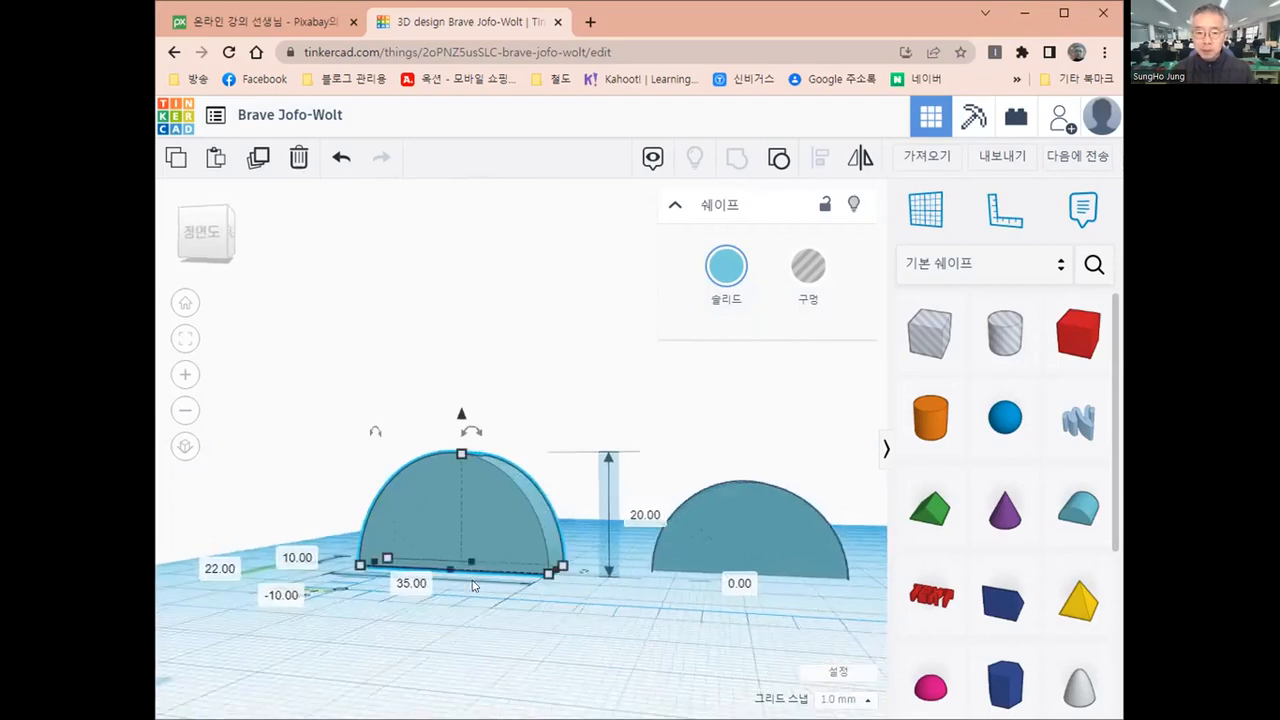
left_click(918, 216)
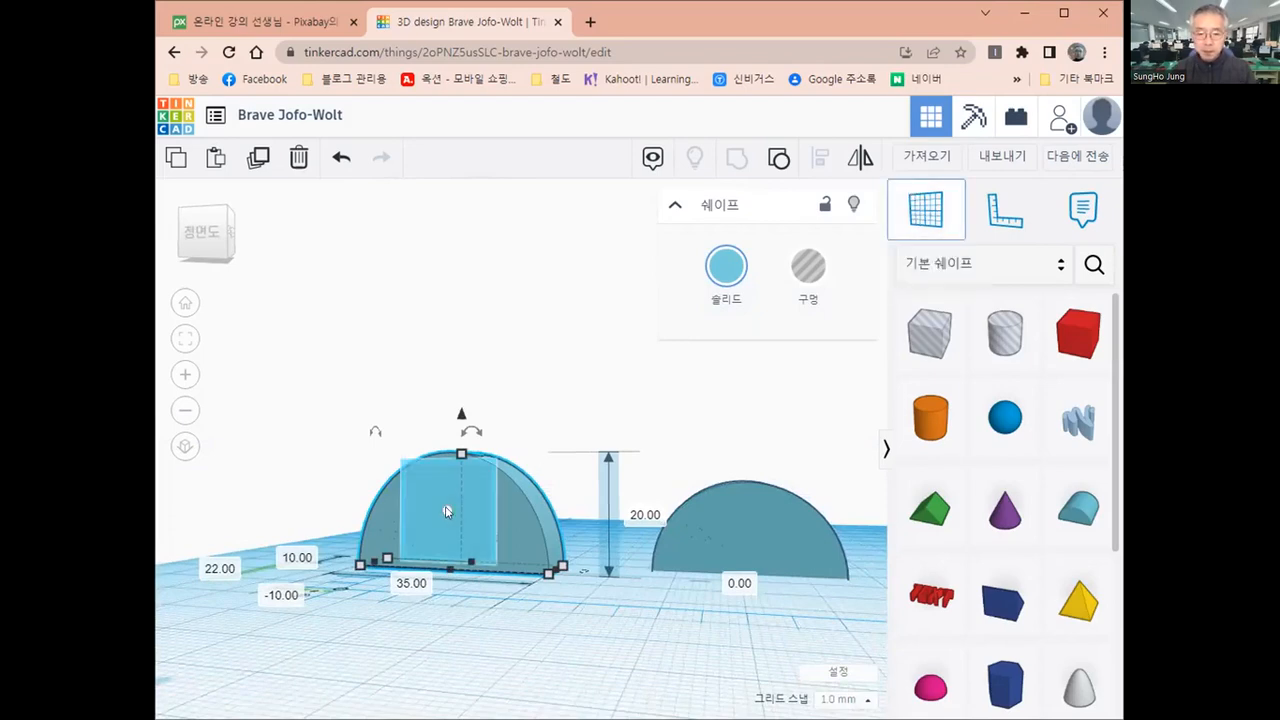
left_click(447, 511)
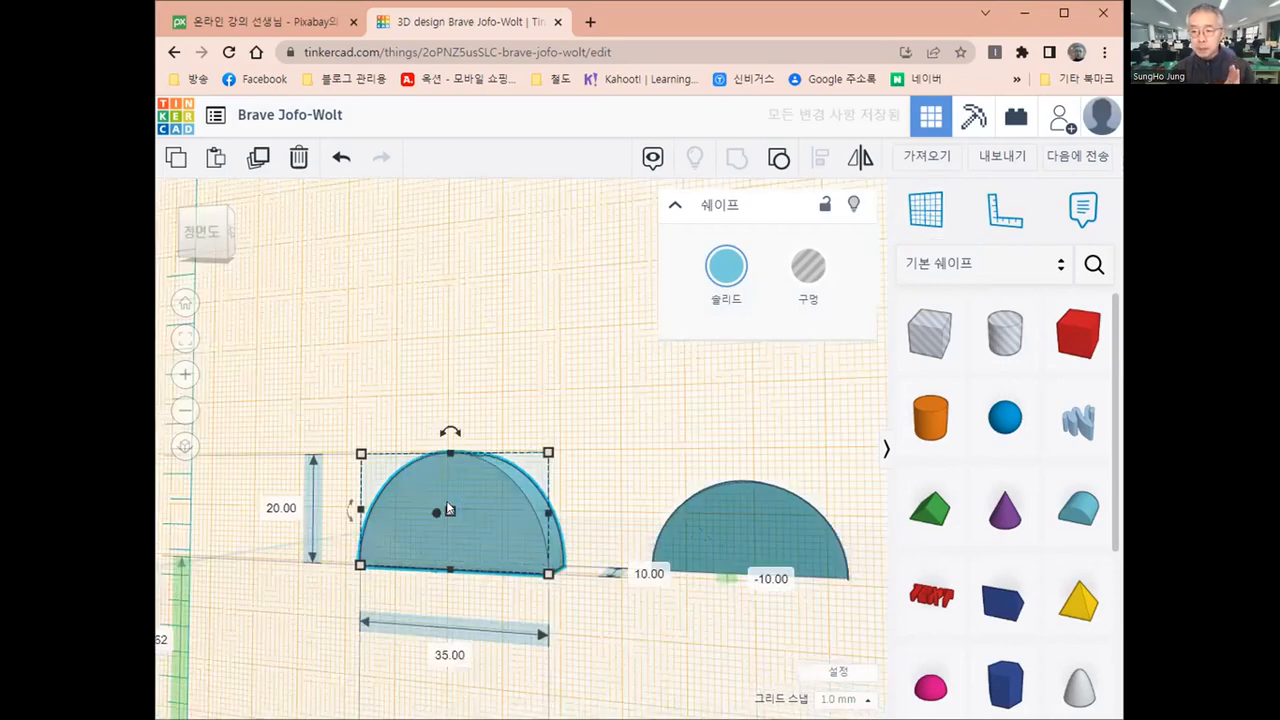
Place a cylinder on the front face of the largest round roof and set both cross-section dimensions to 8 mm
left_click(931, 420)
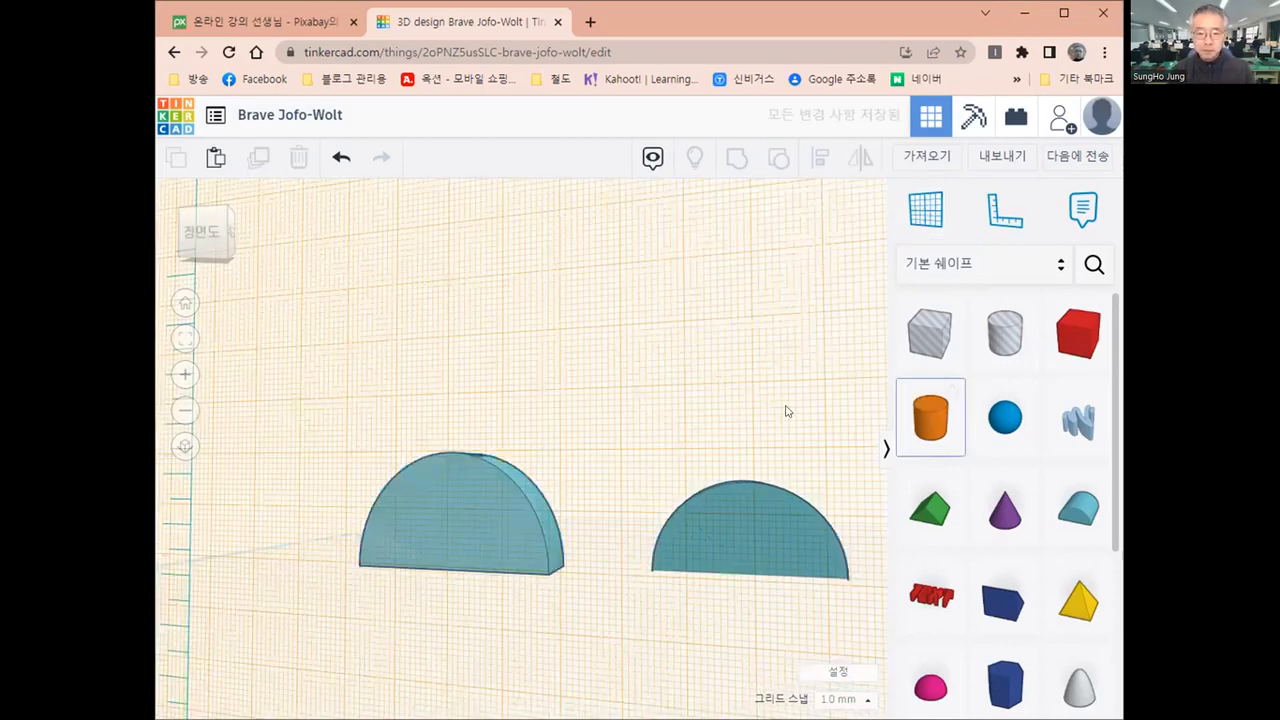
left_click(468, 512)
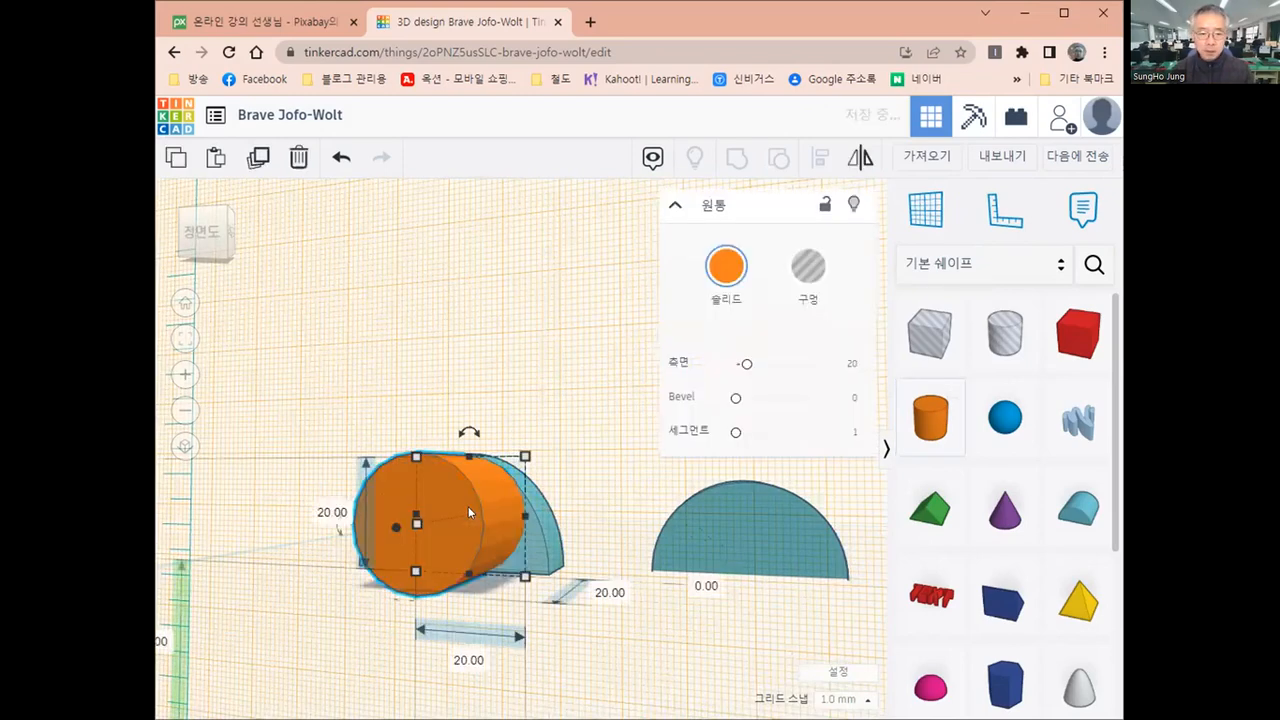
left_click(319, 510)
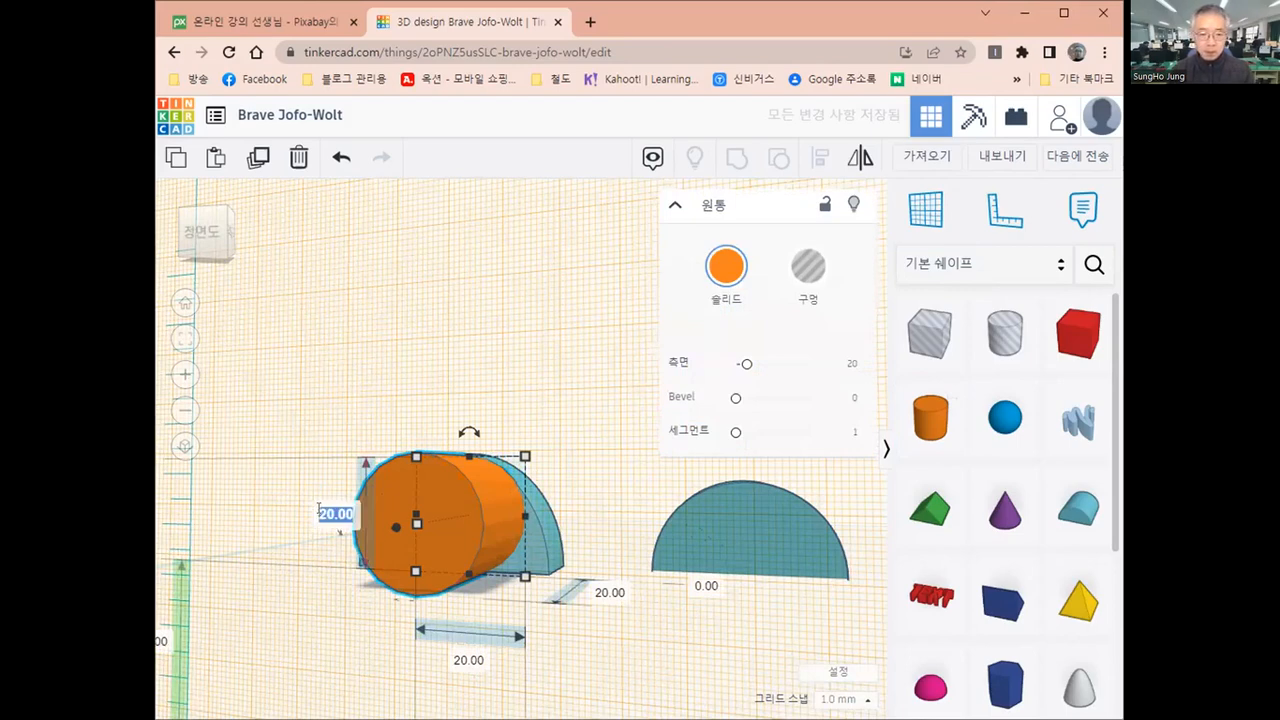
type("8")
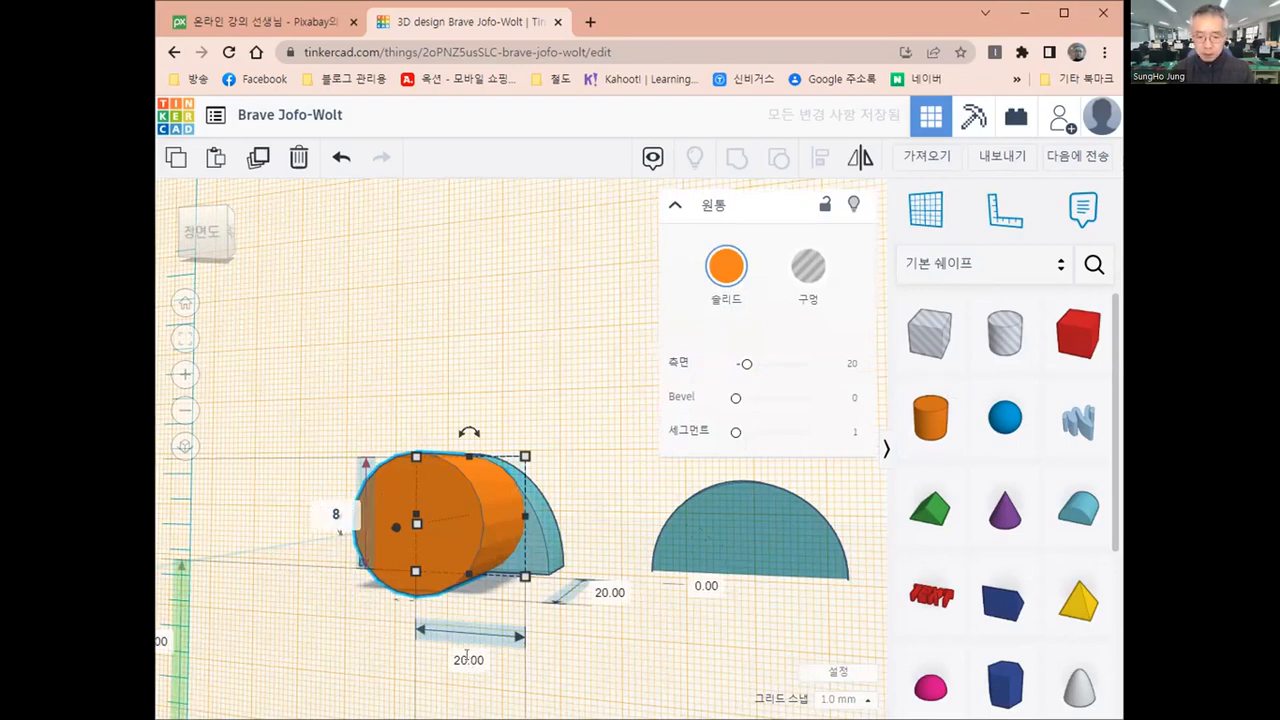
left_click(466, 656)
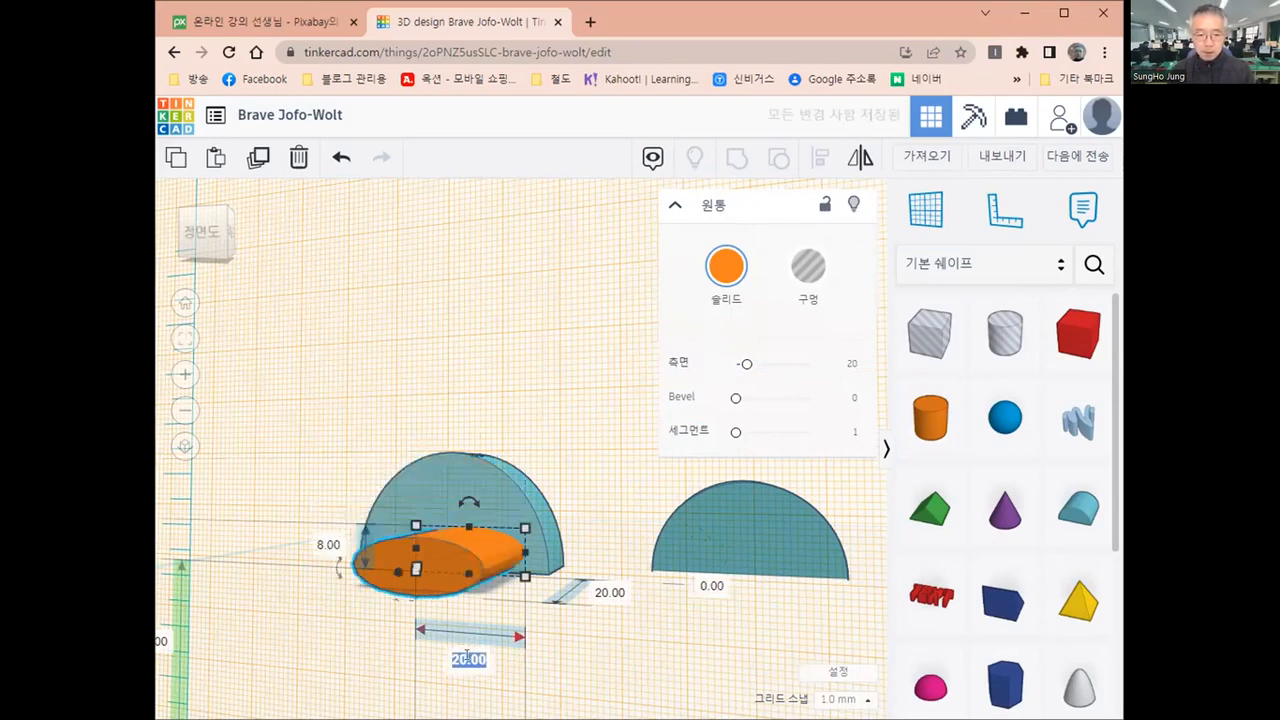
key("BackSpace")
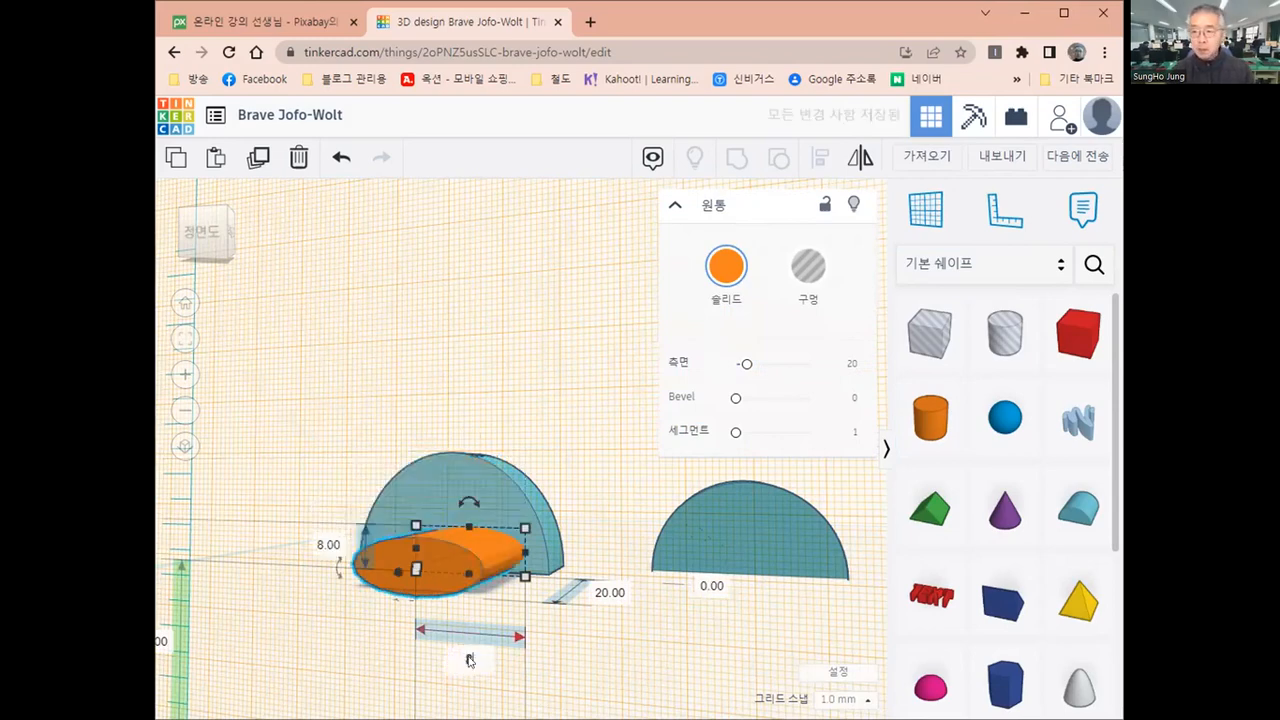
type("8")
key("Return")
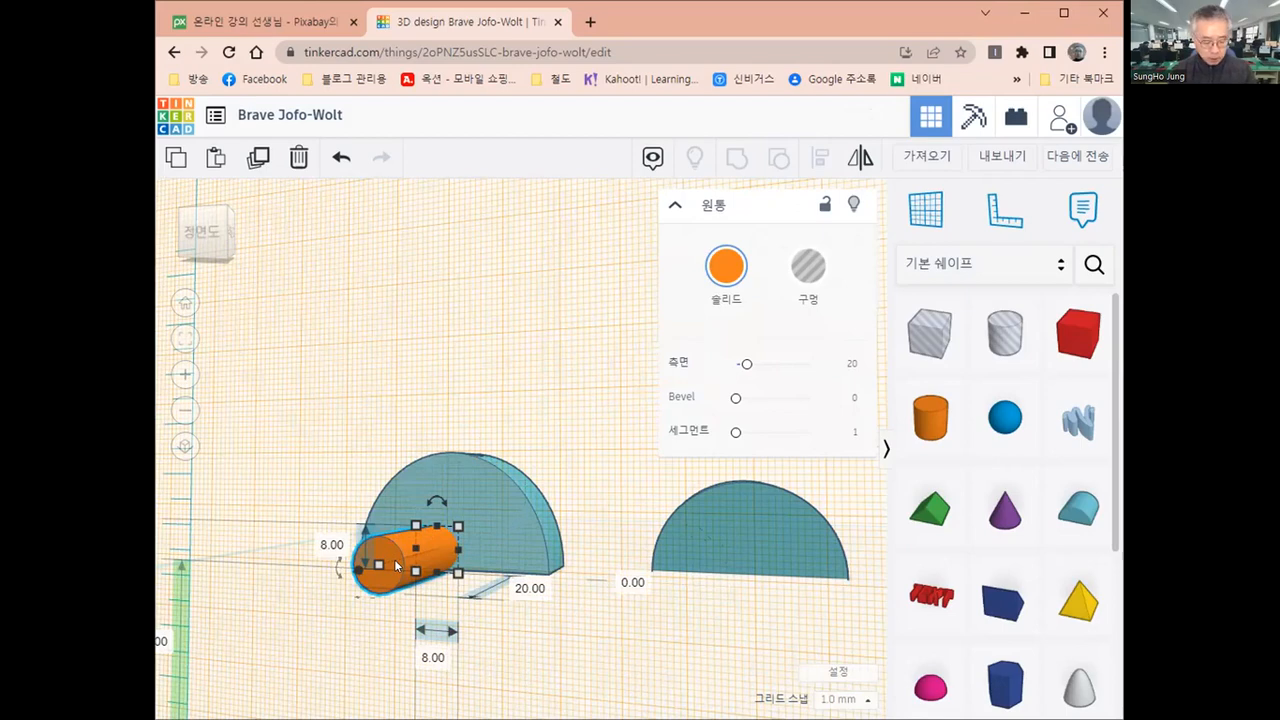
Align the horizontal cylinder and the largest round roof on their centres in width and height
left_click(501, 493, "shift")
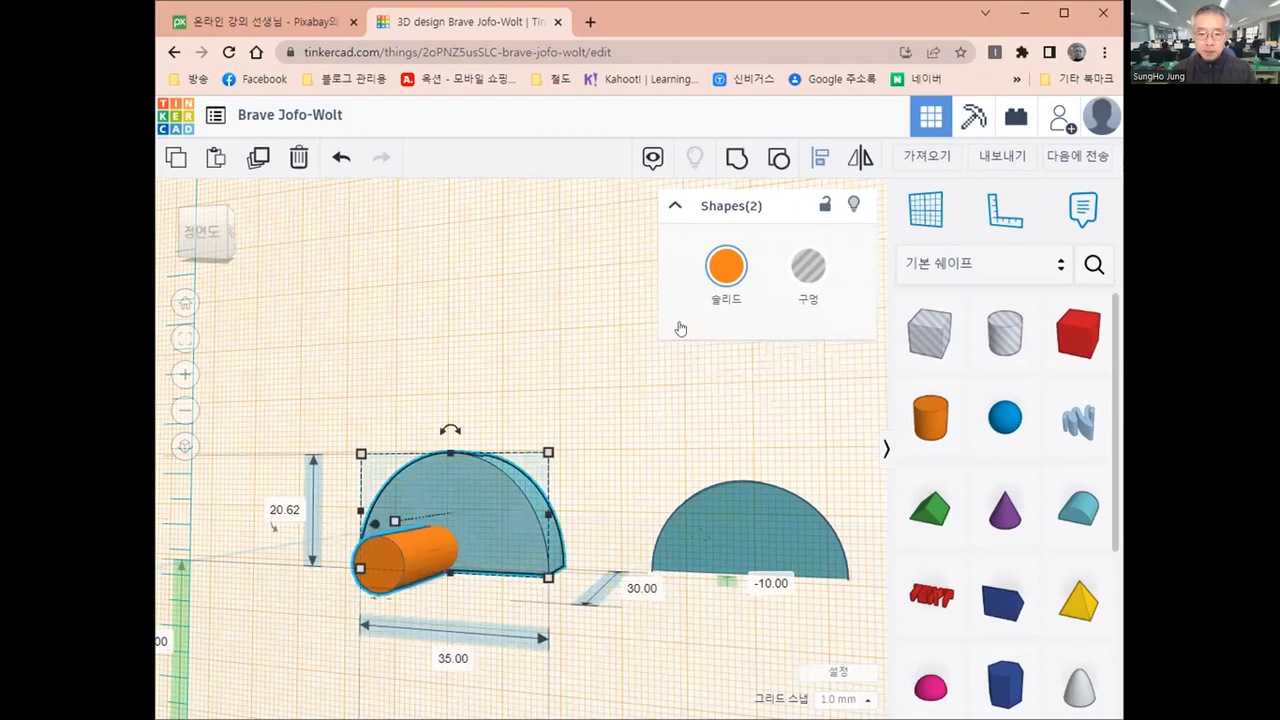
key("l")
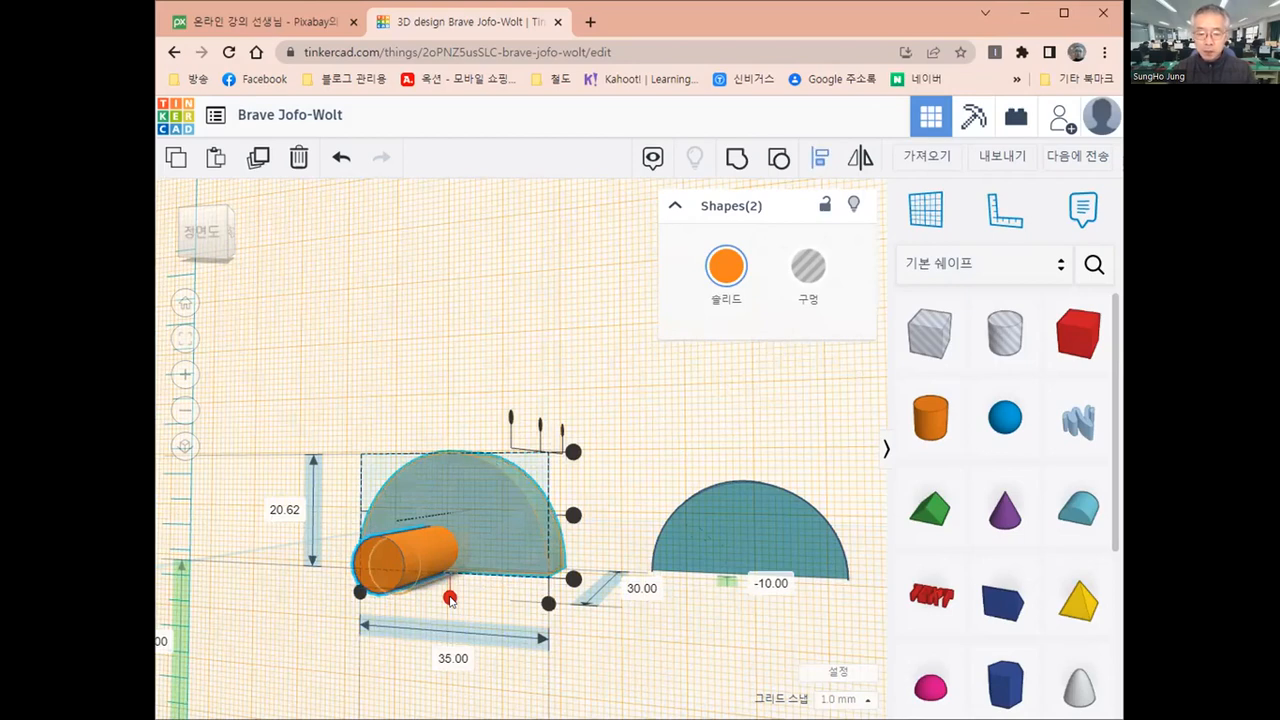
left_click(450, 598)
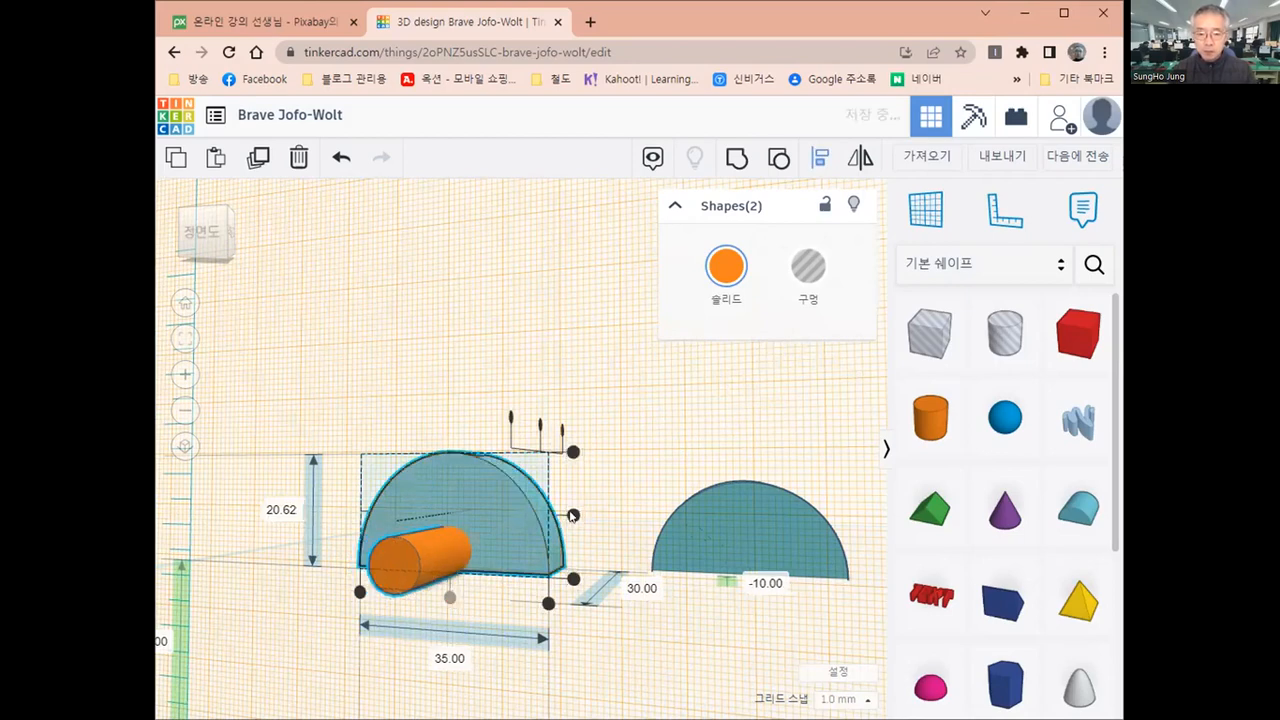
left_click(573, 515)
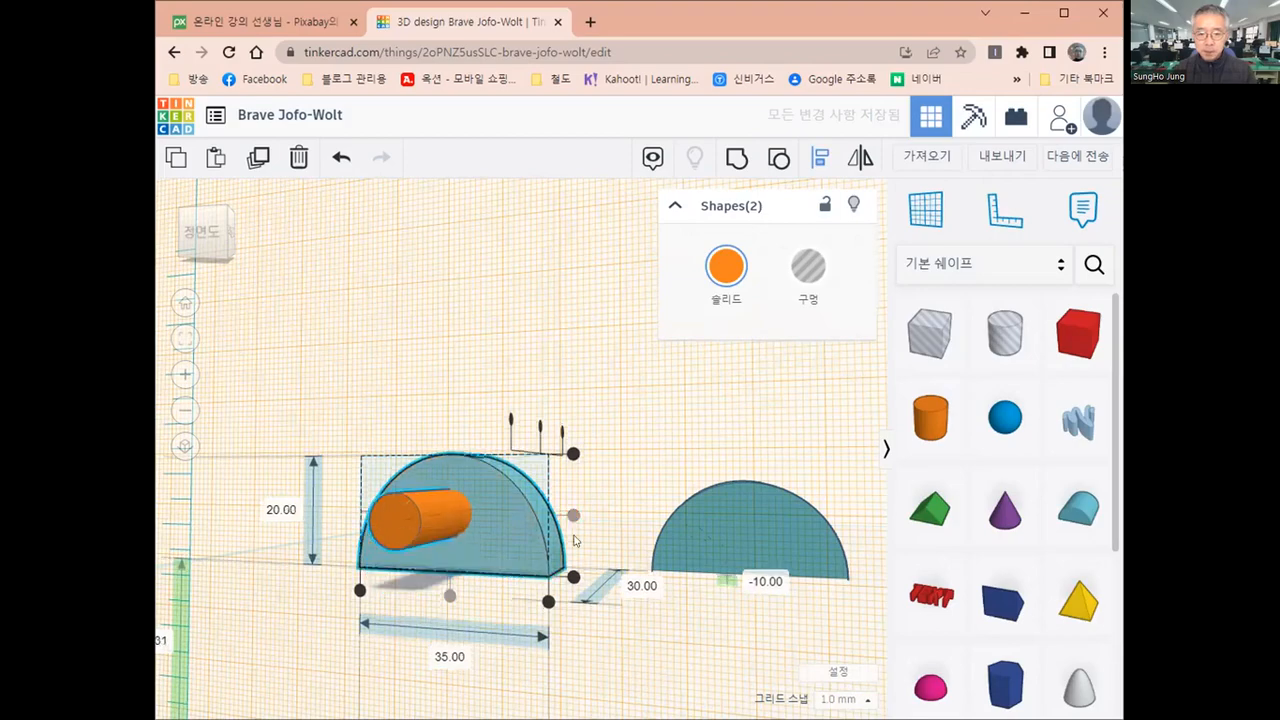
Finish aligning and return the workplane to the original ground plane
scroll(573, 540, "down", 3)
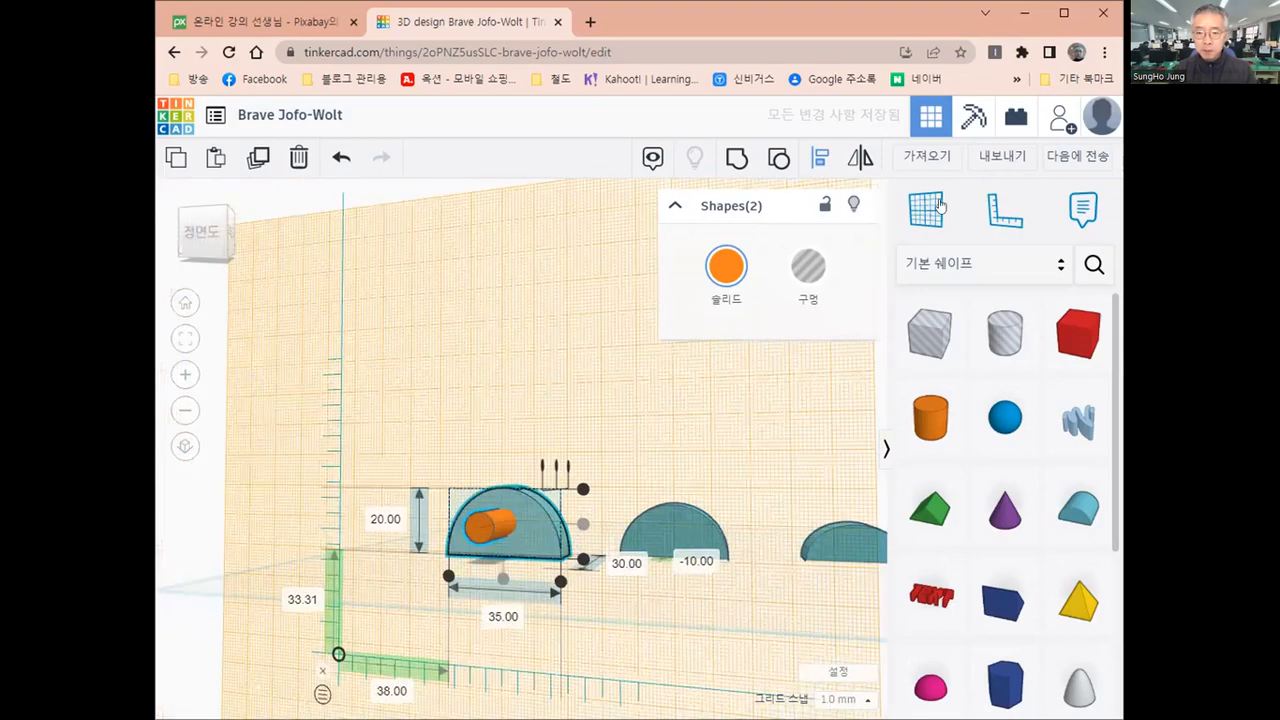
key("Escape")
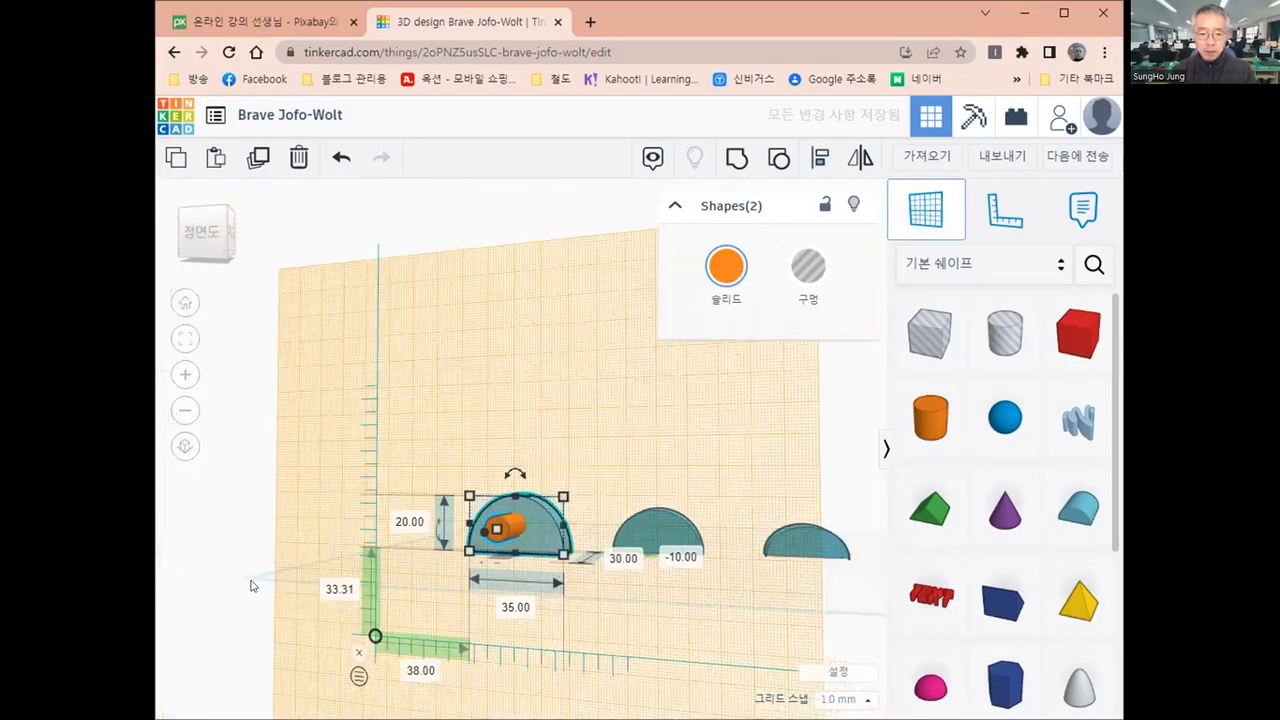
left_click(448, 583)
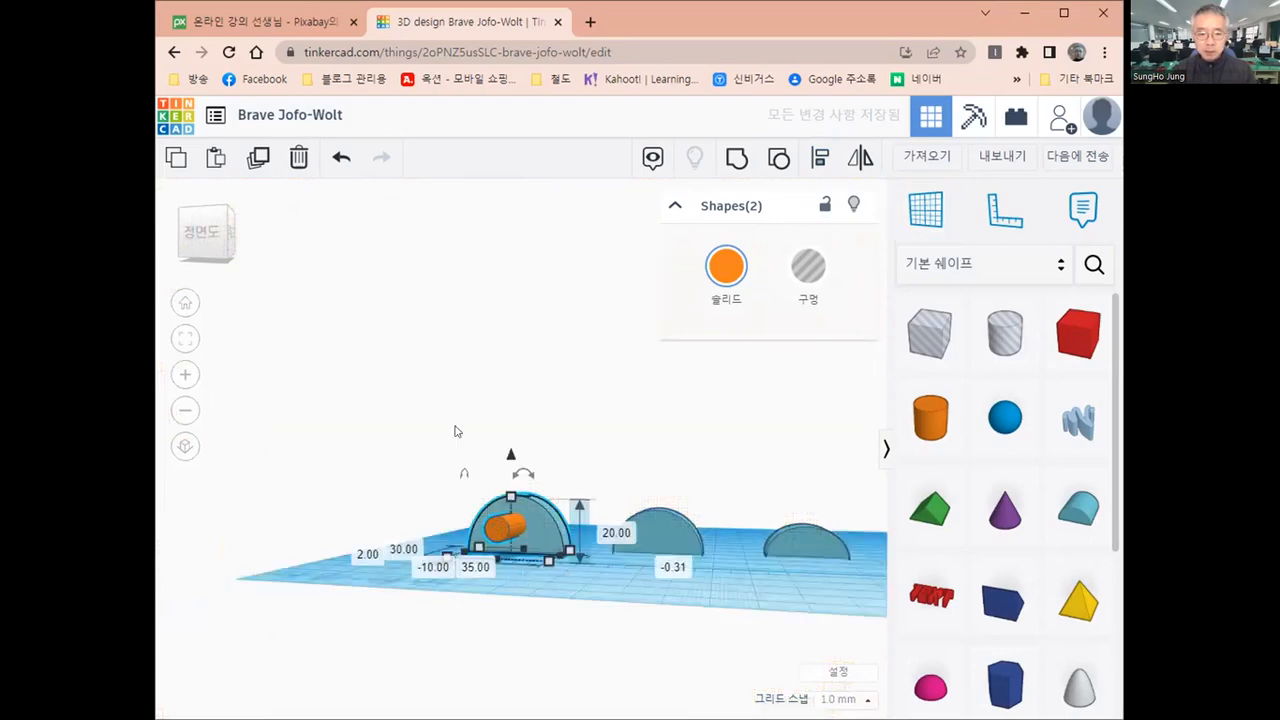
Switch to orthographic projection and move the horizontal cylinder 5 mm back into the largest round roof
left_click(201, 236)
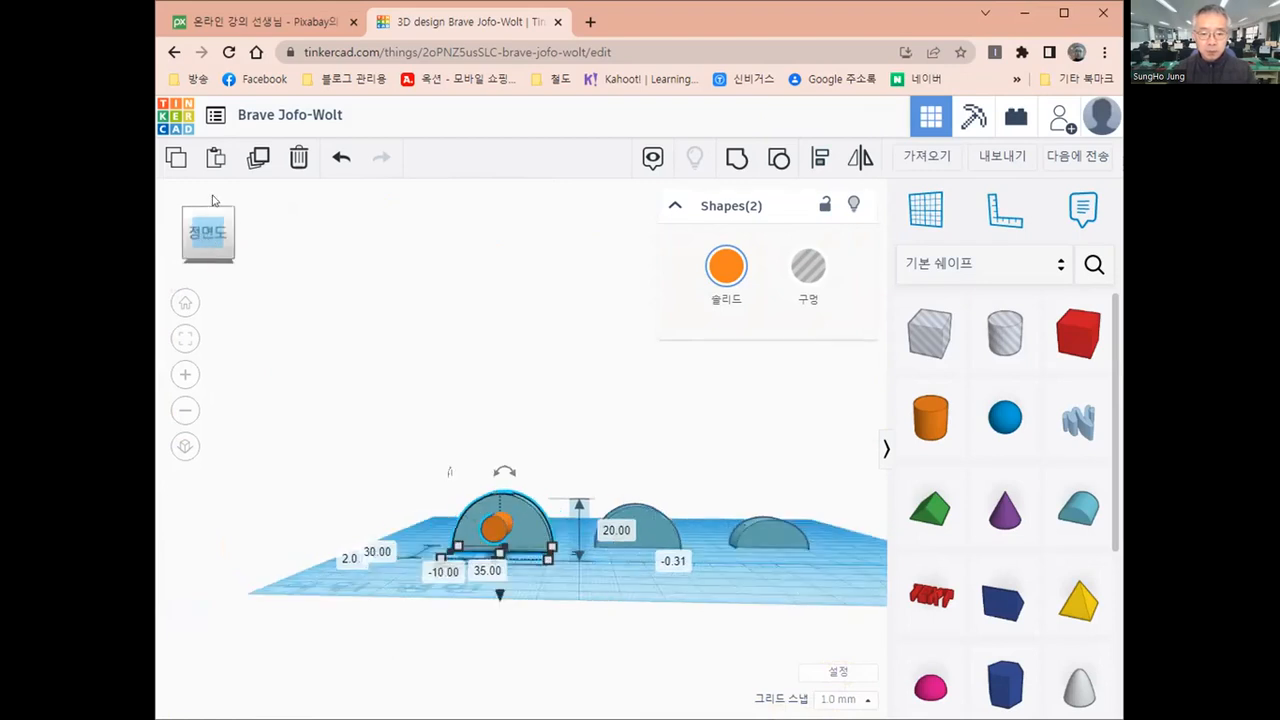
left_click(212, 201)
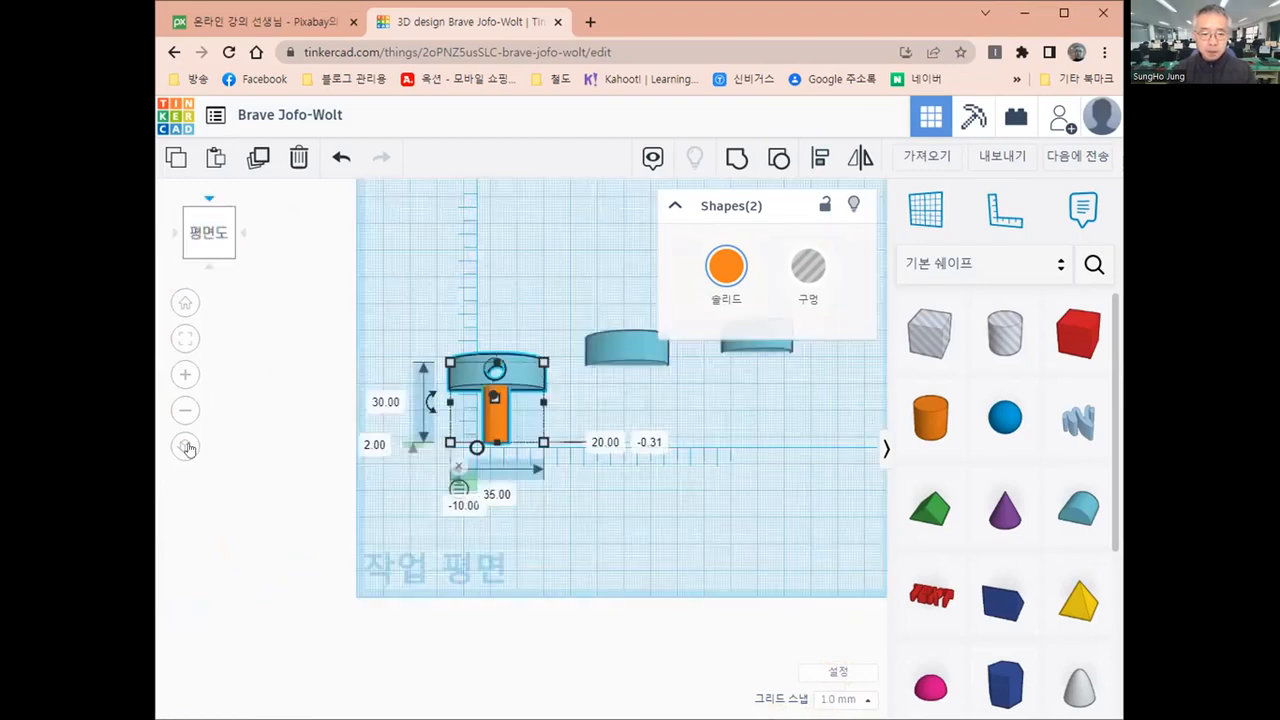
left_click(186, 448)
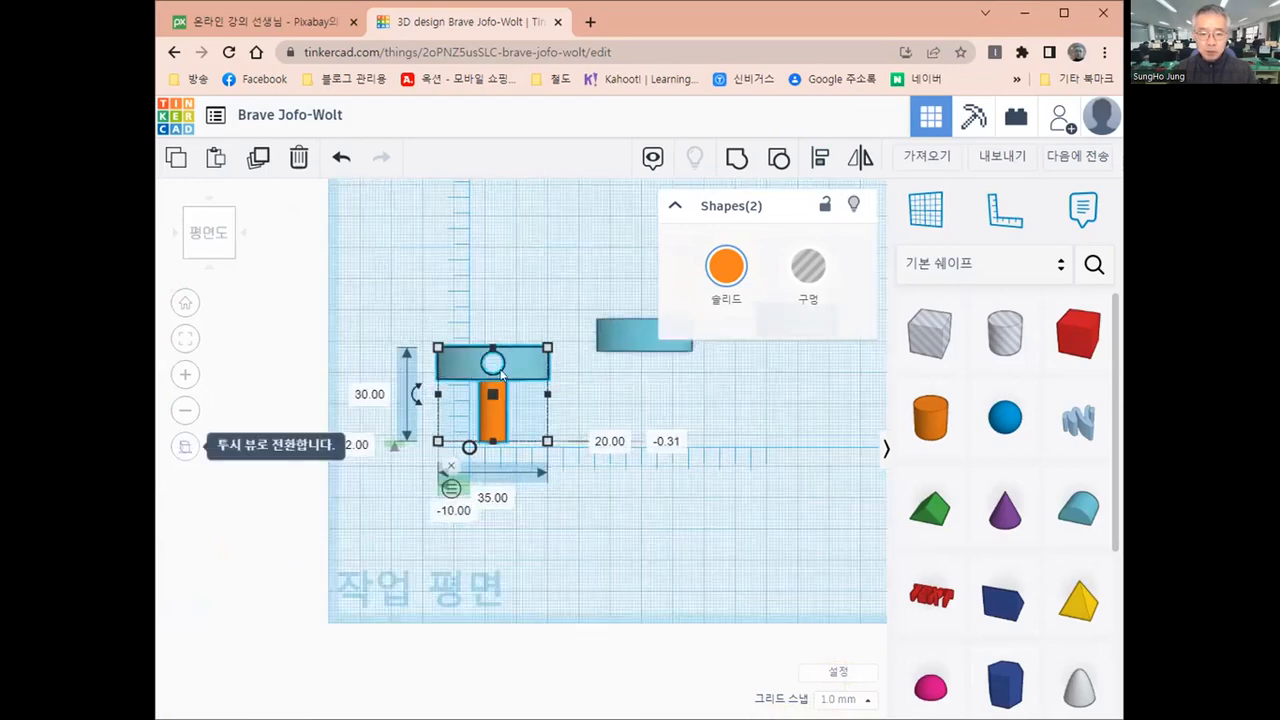
scroll(503, 354, "up", 1)
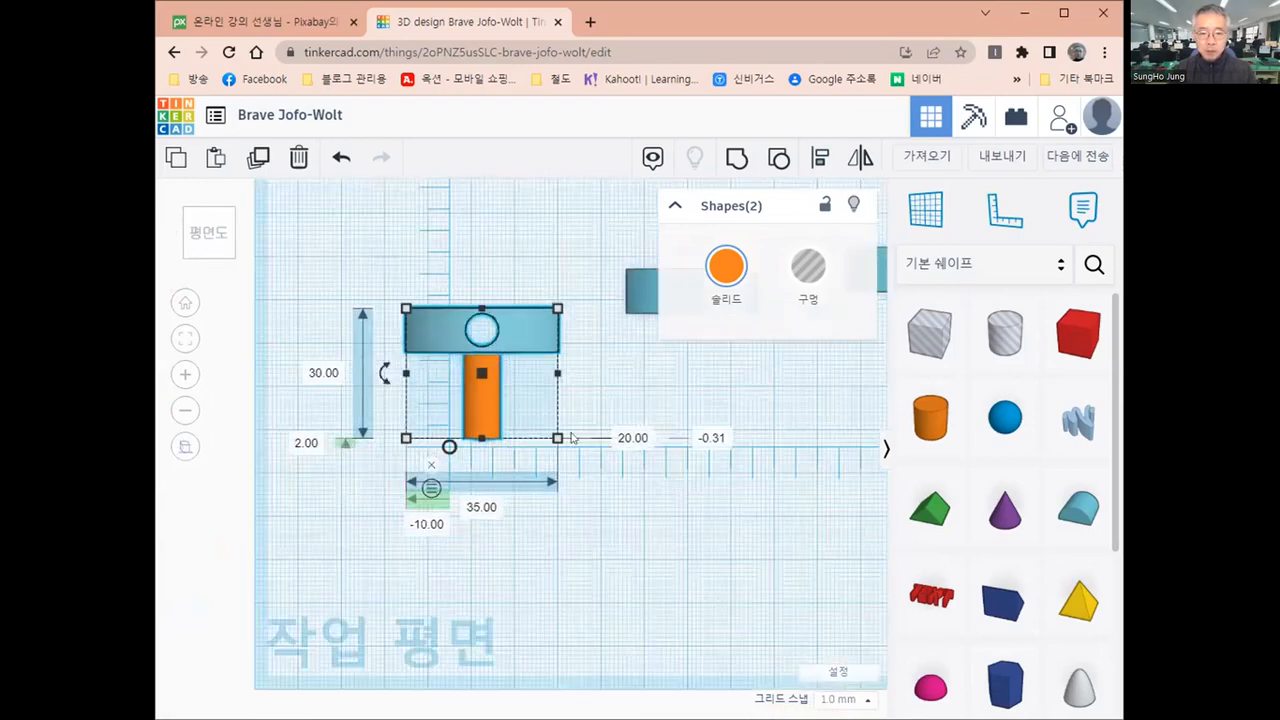
scroll(571, 437, "up", 1)
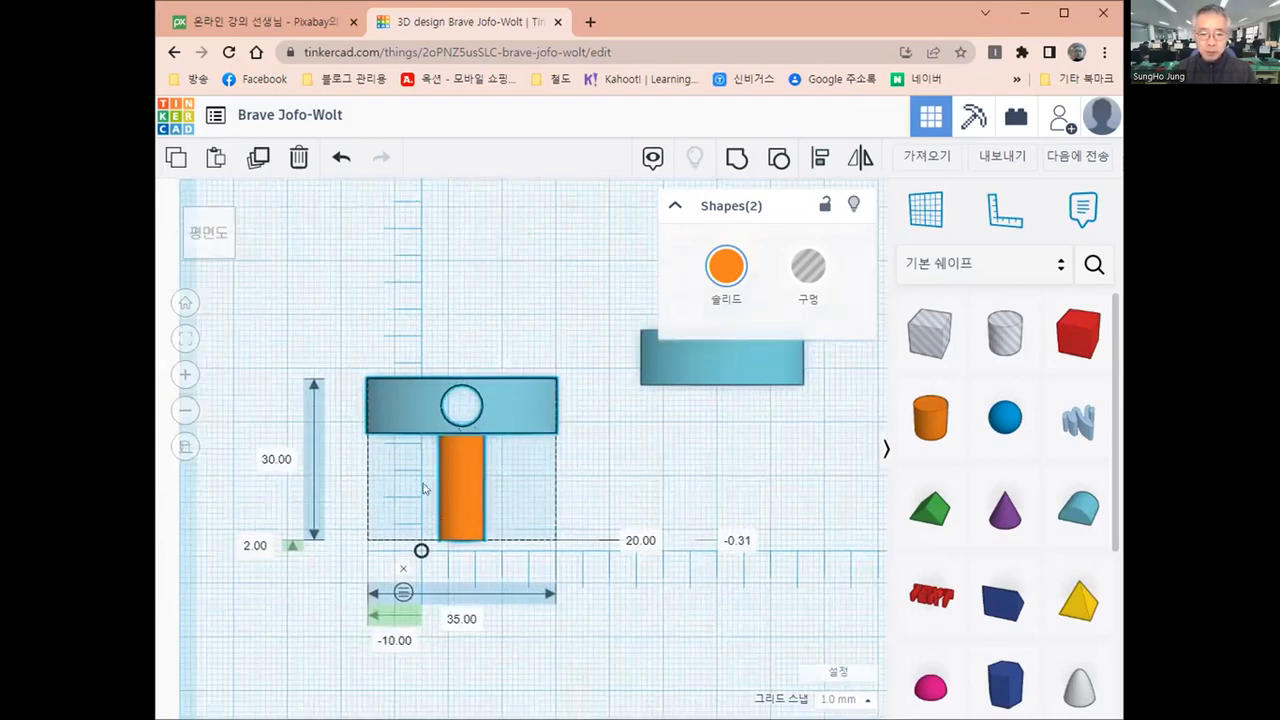
scroll(425, 488, "up", 1)
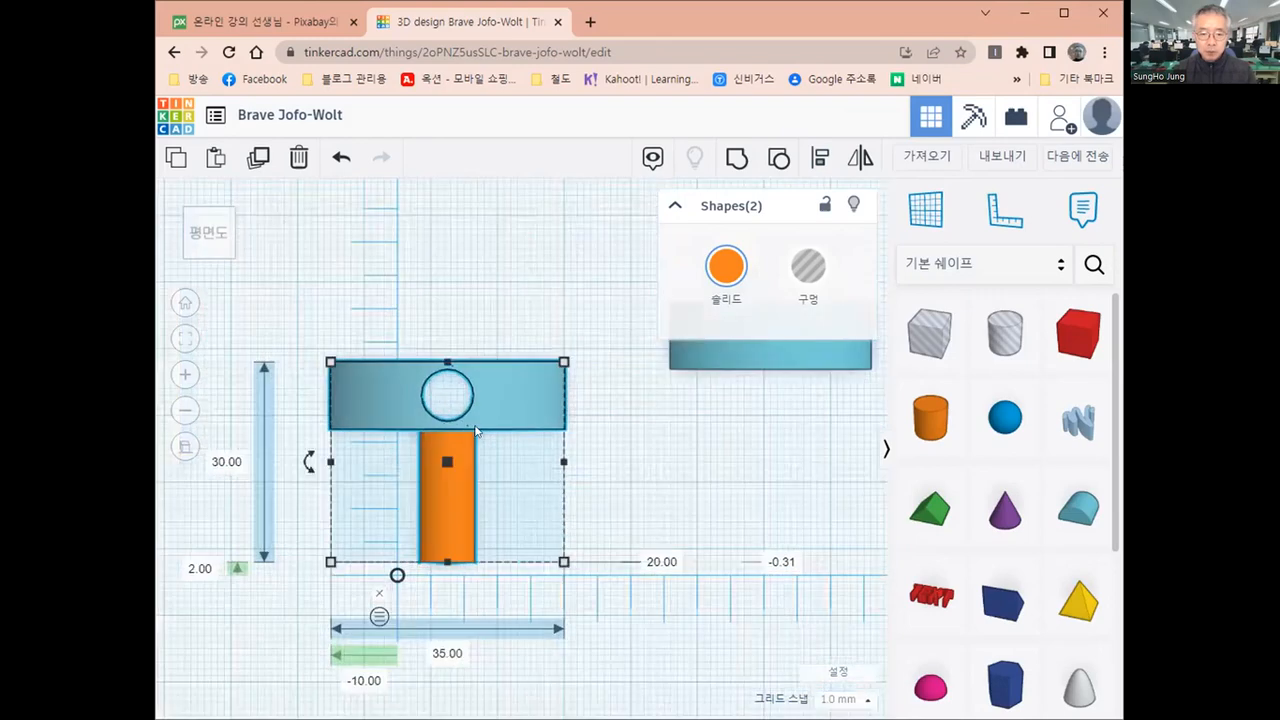
left_click(445, 518)
left_click(445, 518)
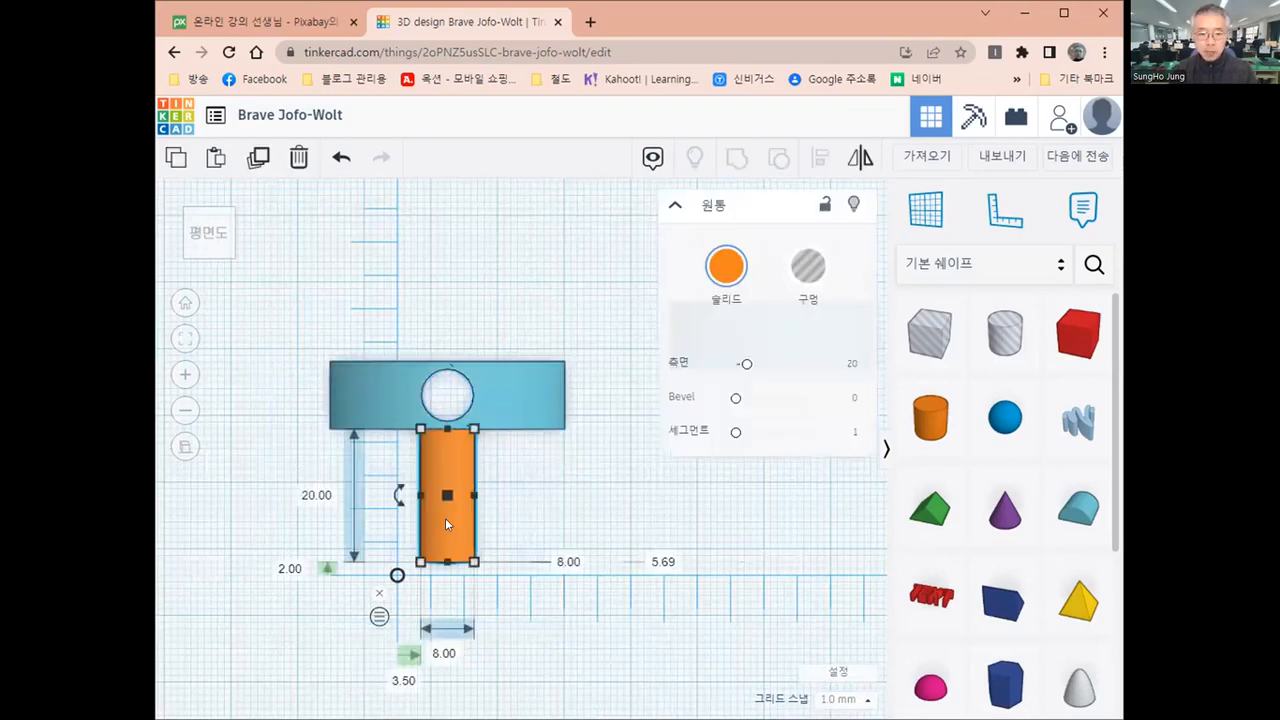
key("Up")
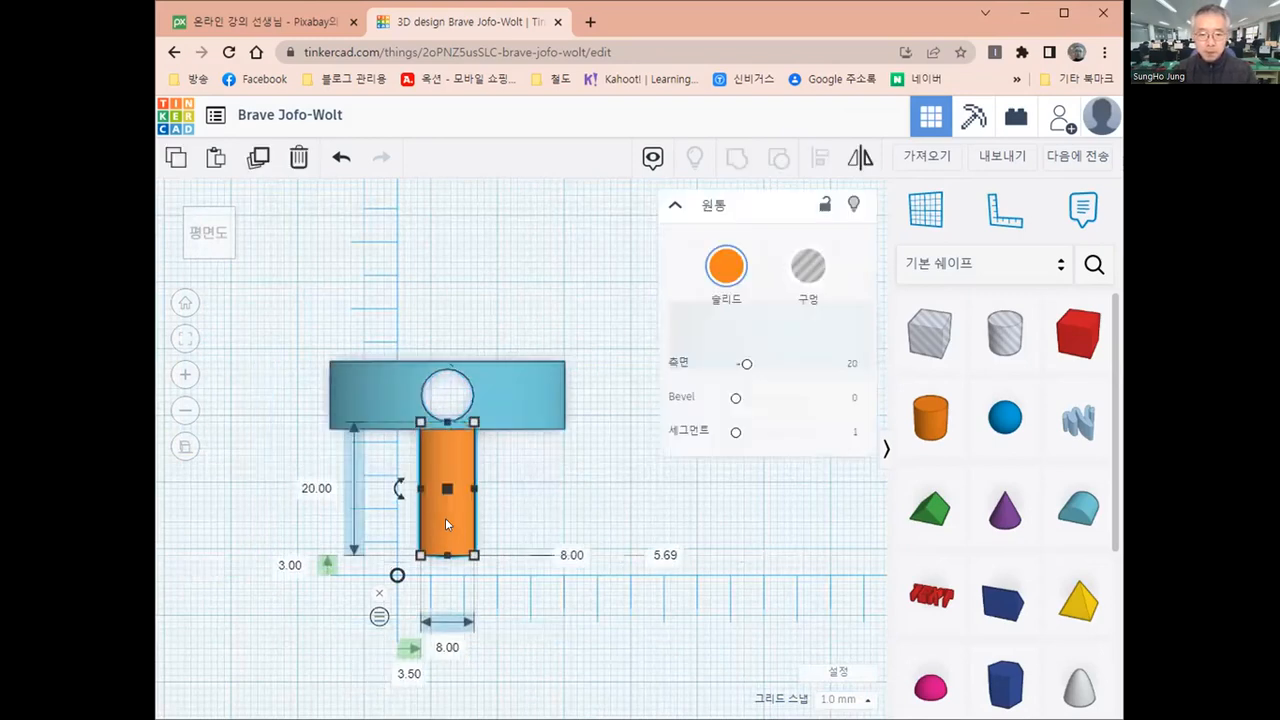
key("Up")
key("Up")
key("Up")
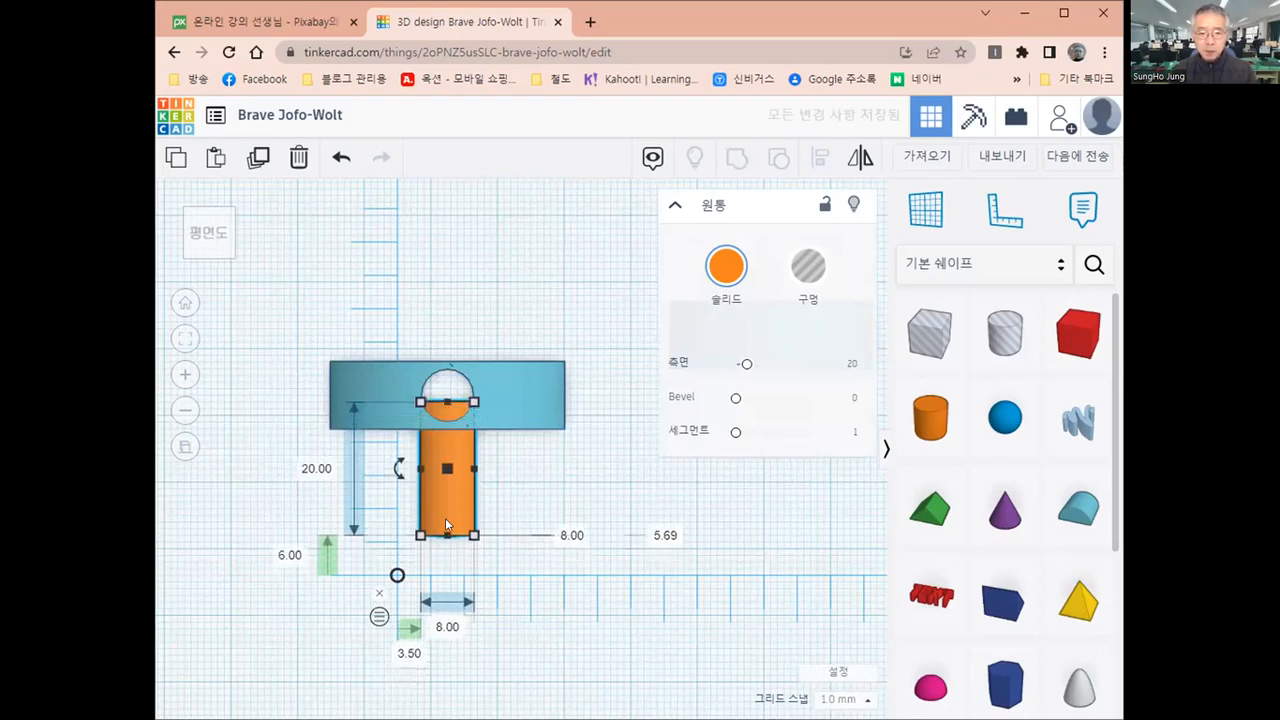
key("Up")
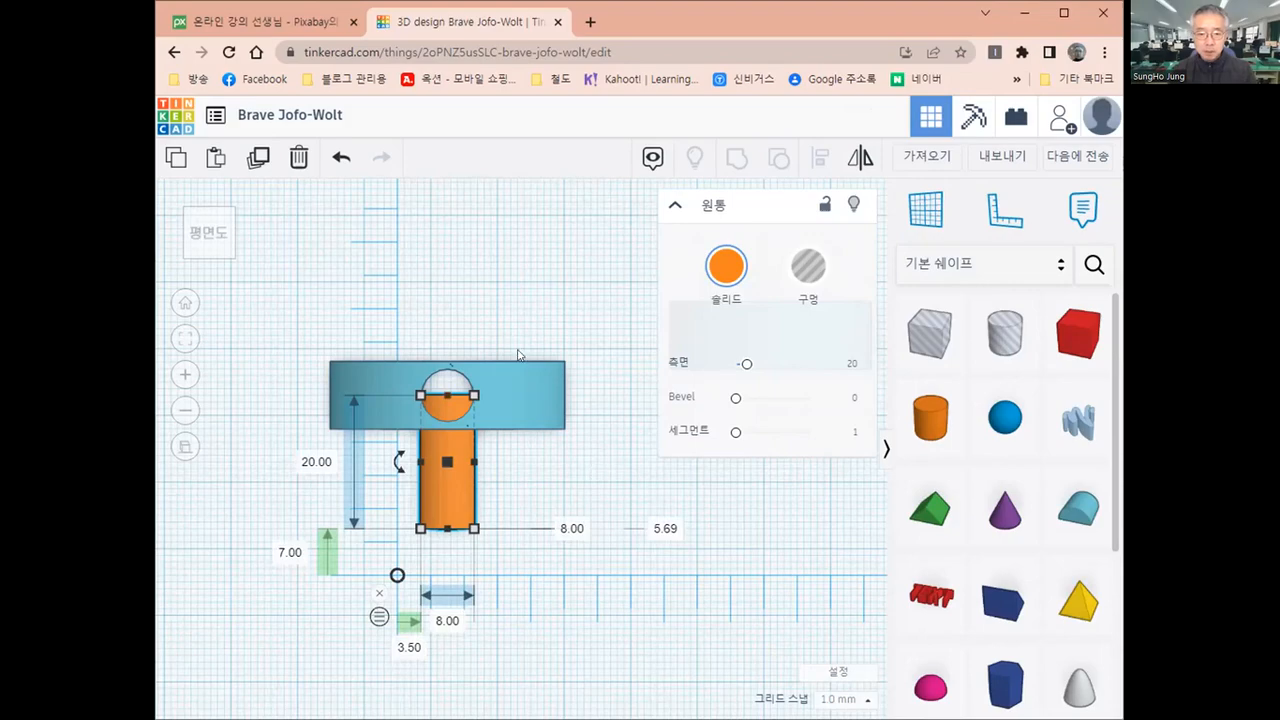
Turn the horizontal cylinder into a hole and group it with the largest round roof to cut the front-to-back hole
right_click_drag(520, 354, 584, 457)
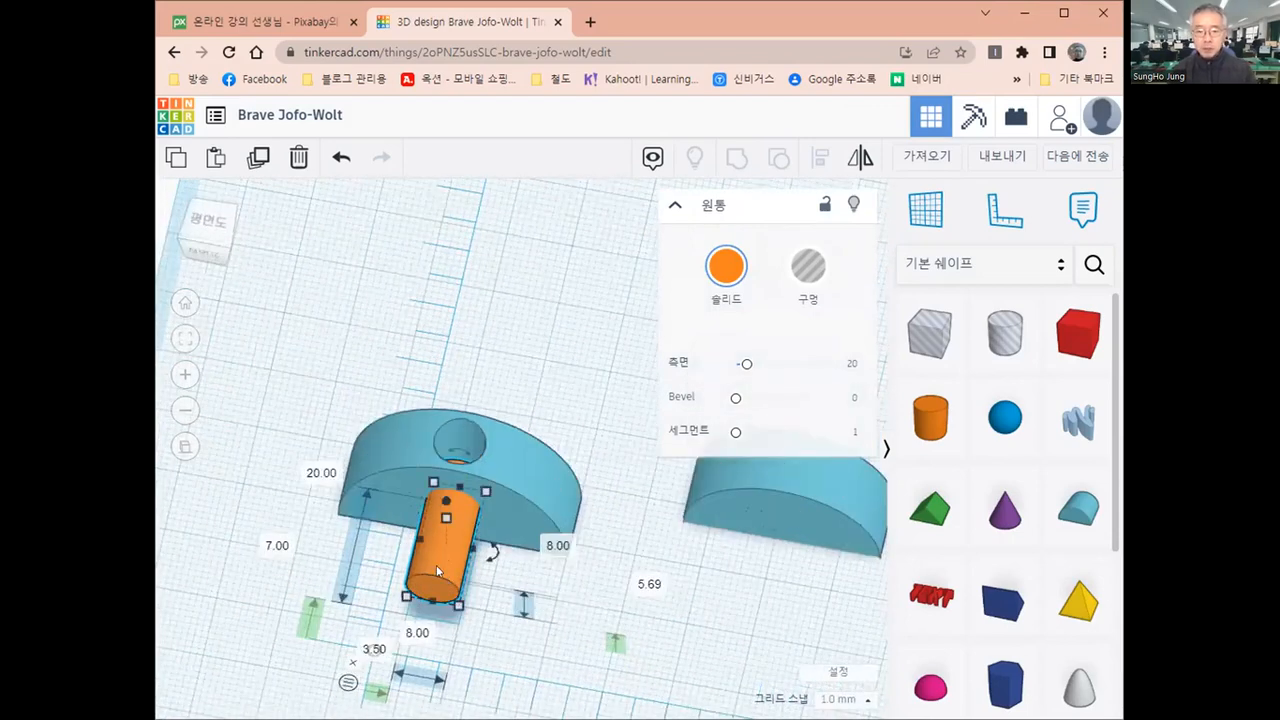
left_click(805, 272)
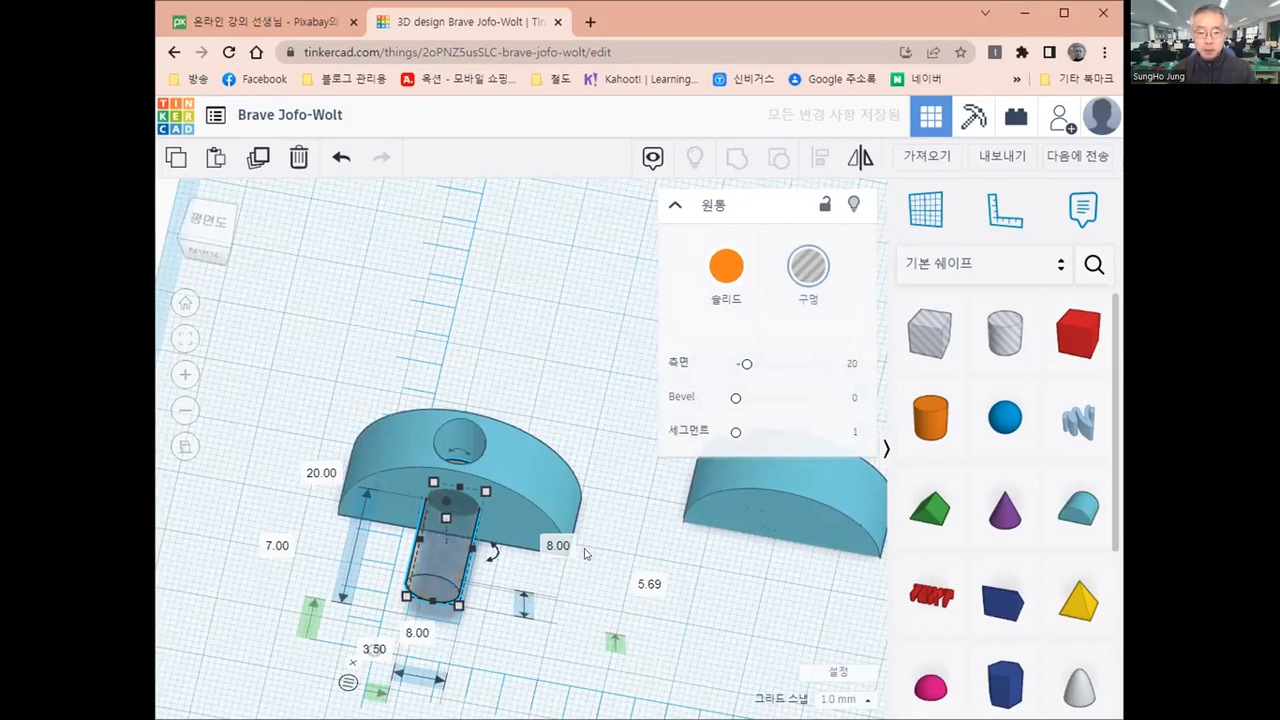
left_click(555, 470, "shift")
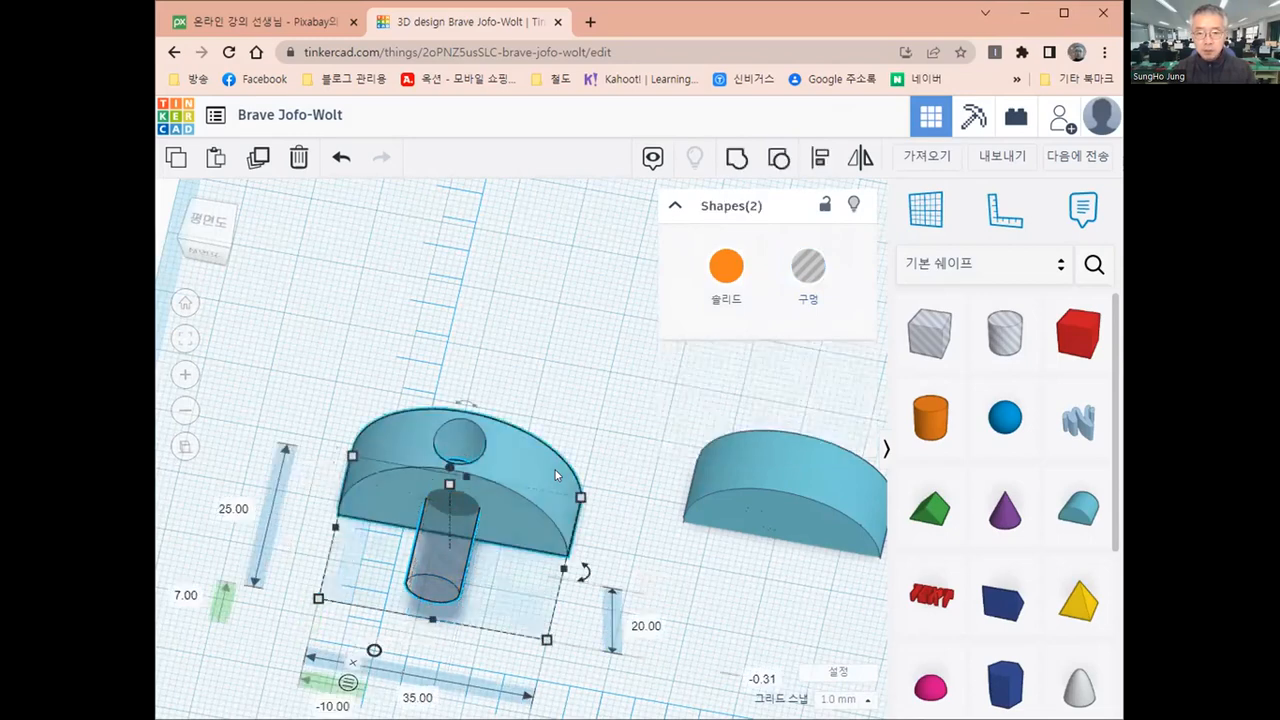
left_click(735, 160)
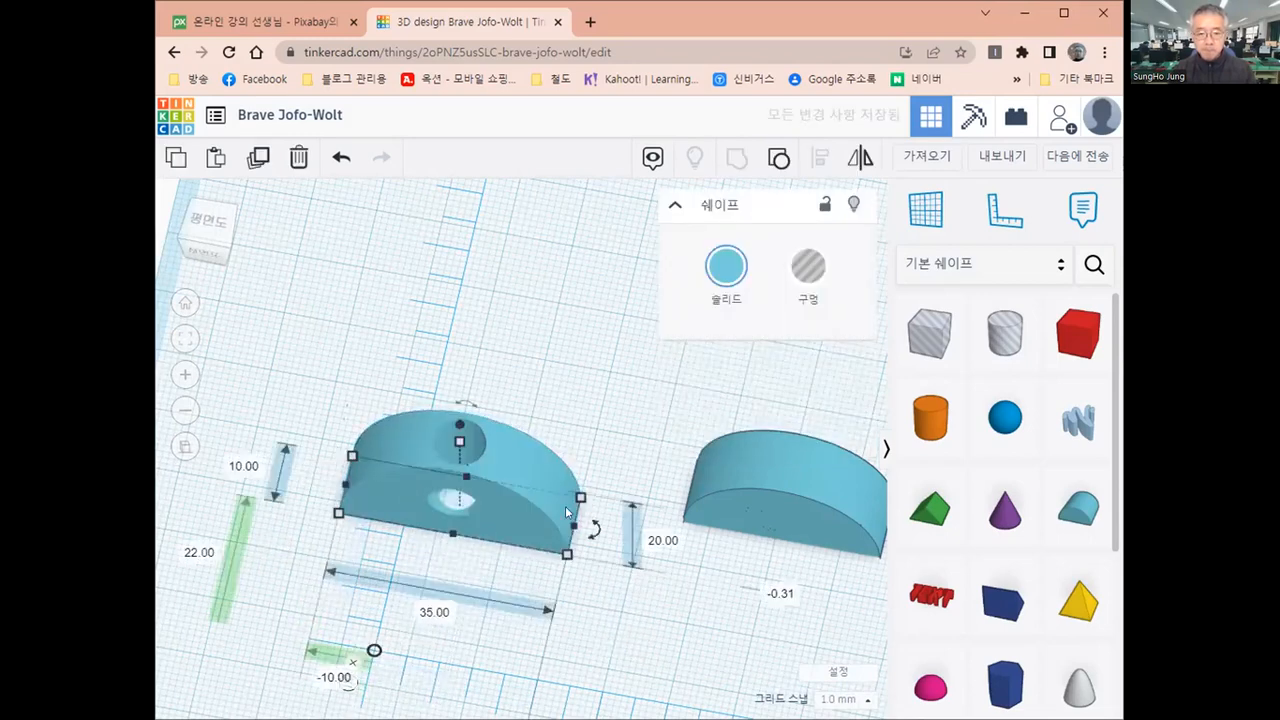
Inspect both holes in the largest round roof, move it farther back on the workplane and deselect it
right_click_drag(565, 506, 549, 532)
right_click_drag(473, 451, 570, 429)
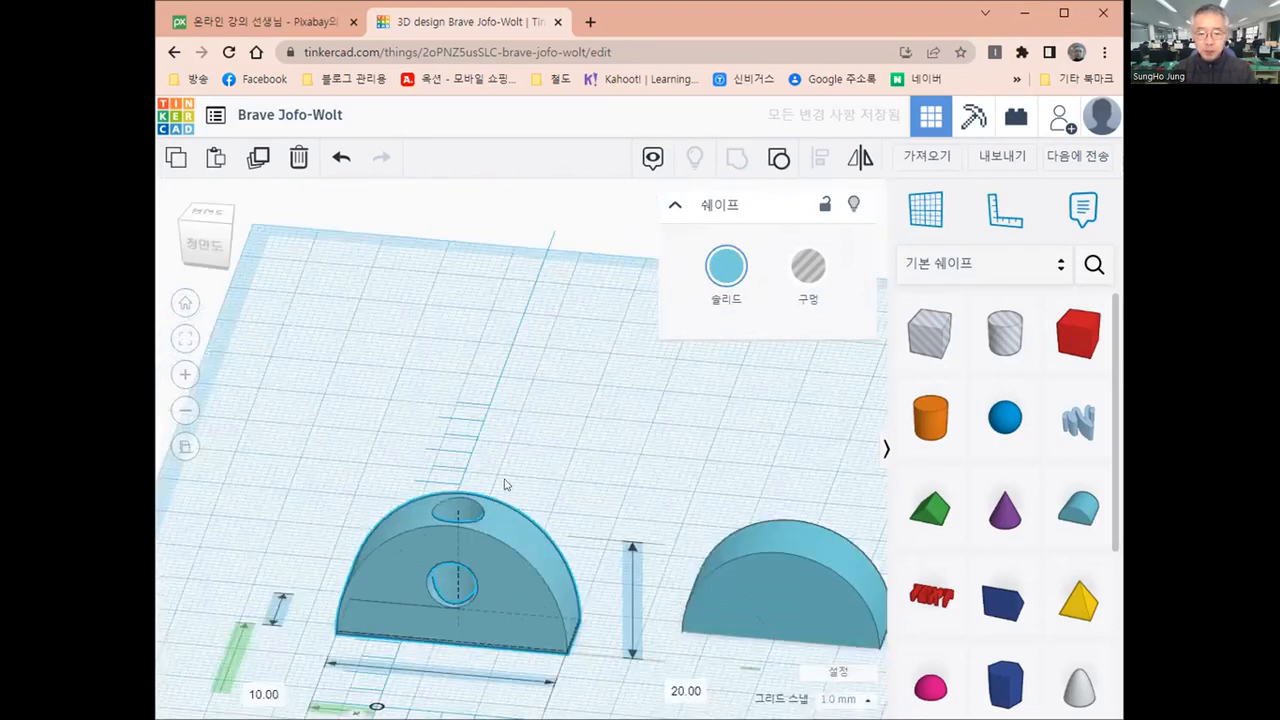
right_click_drag(507, 485, 532, 430)
right_click_drag(512, 537, 512, 537)
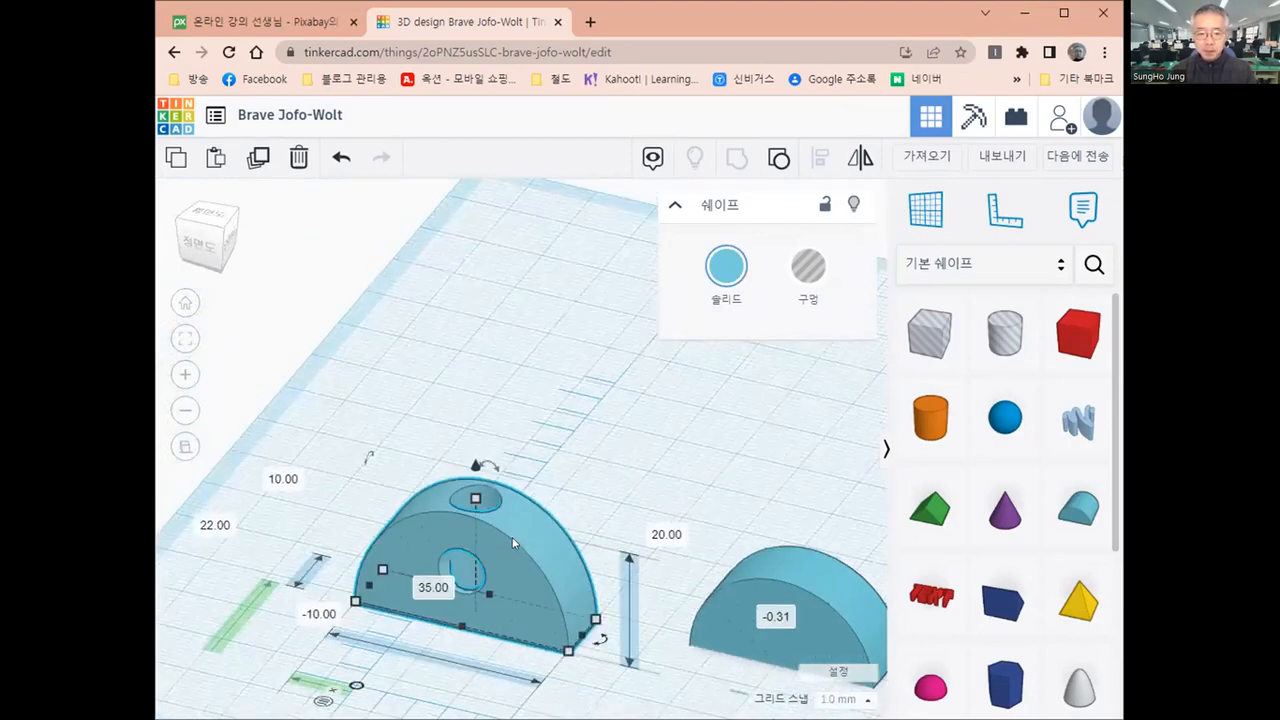
scroll(499, 500, "down", 2)
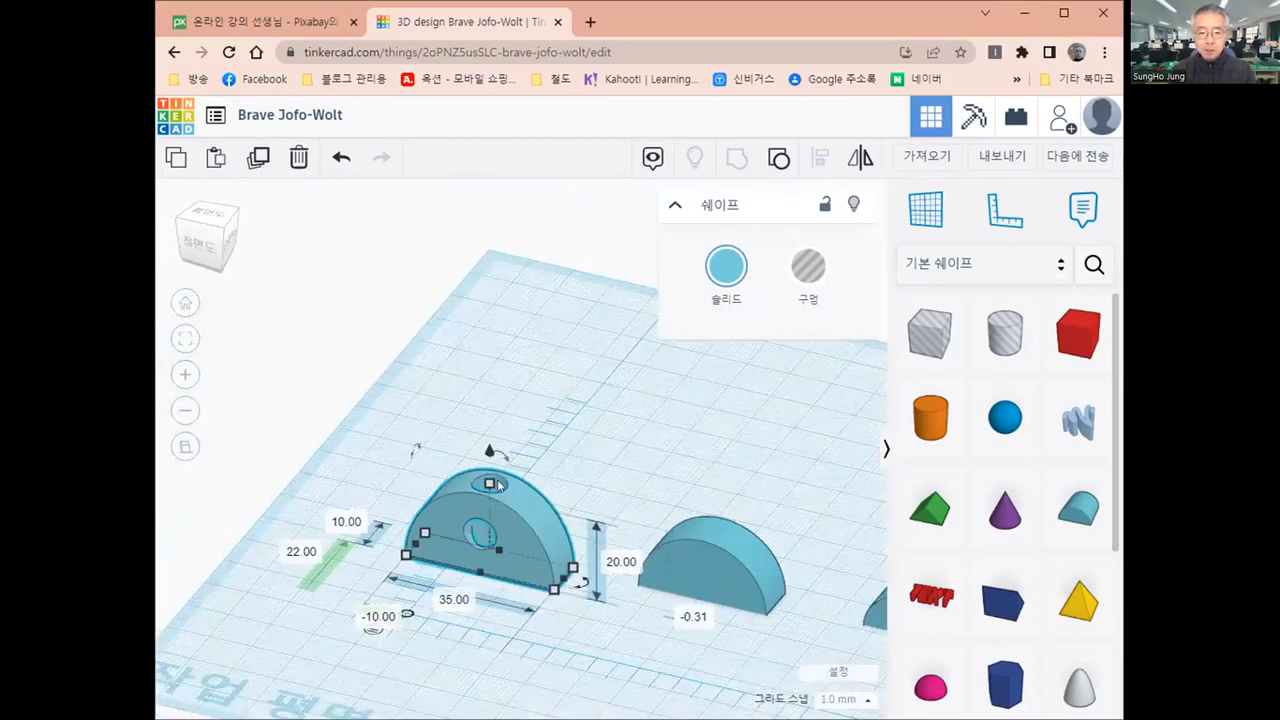
scroll(499, 485, "down", 1)
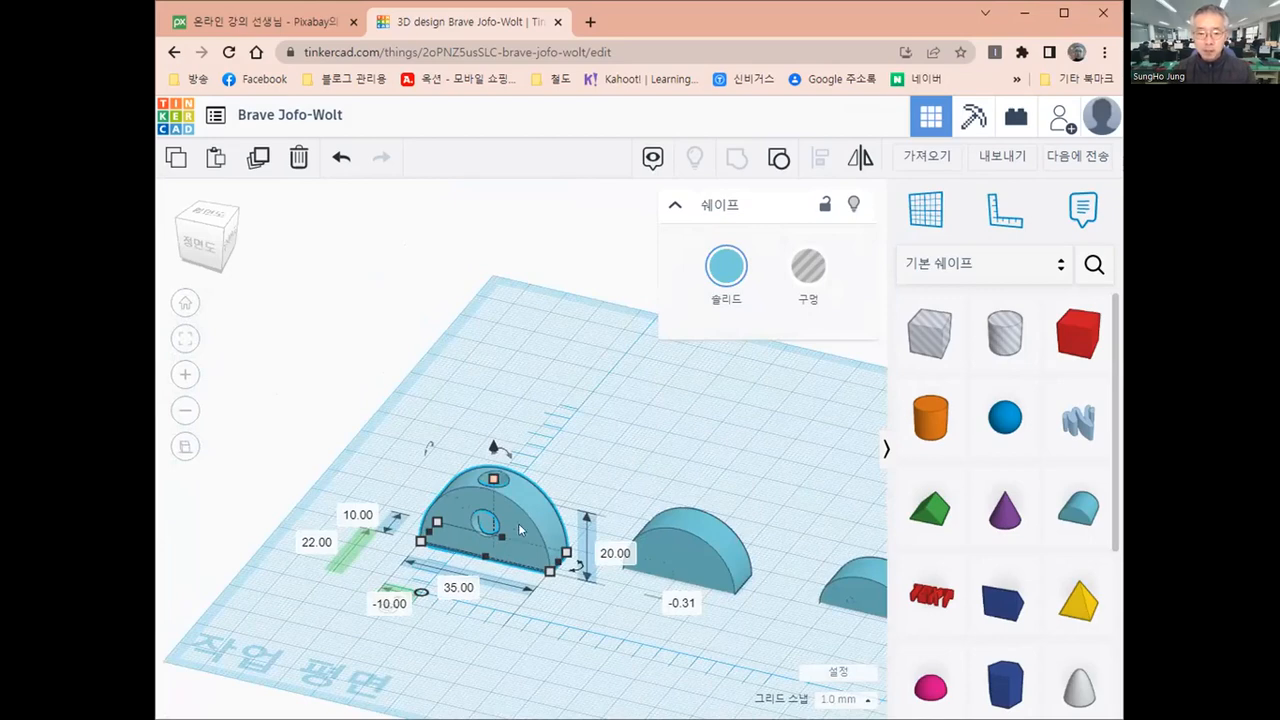
left_click_drag(511, 524, 432, 477)
left_click(461, 521)
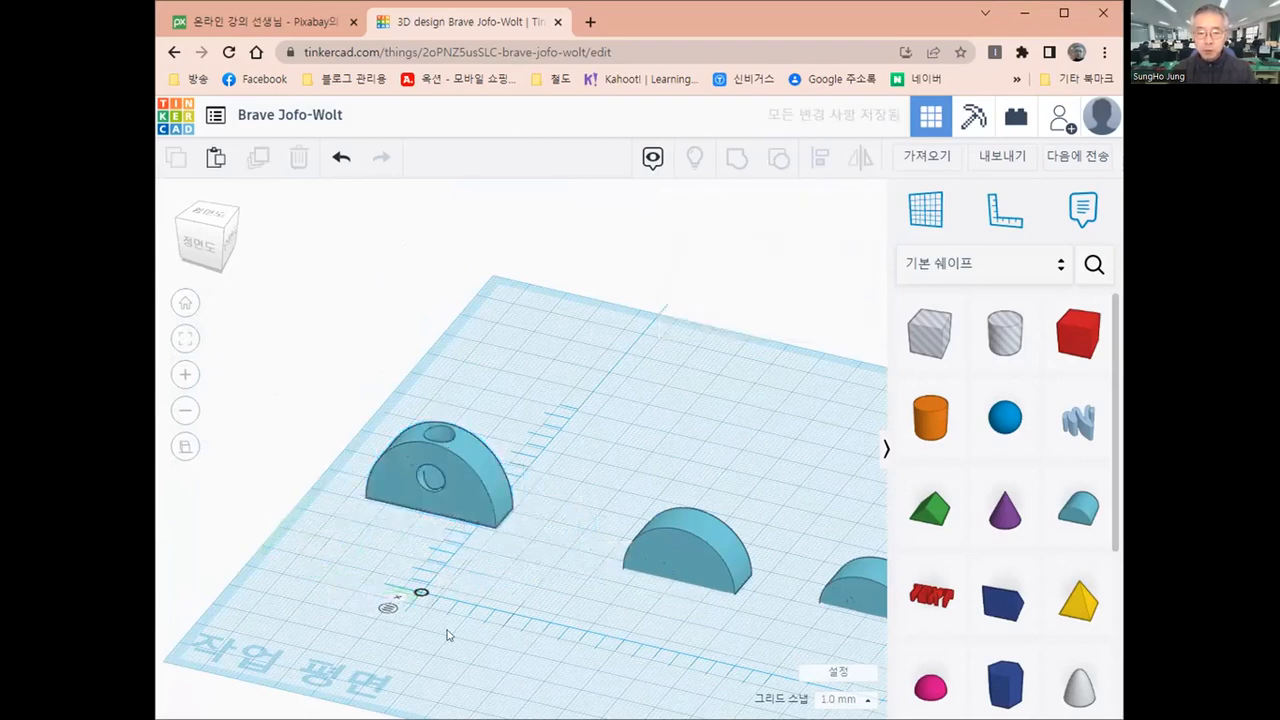
Place a cylinder in front of the middle round roof and set its length and width to 8 mm
right_click_drag(448, 632, 671, 519)
left_click_drag(672, 511, 622, 492)
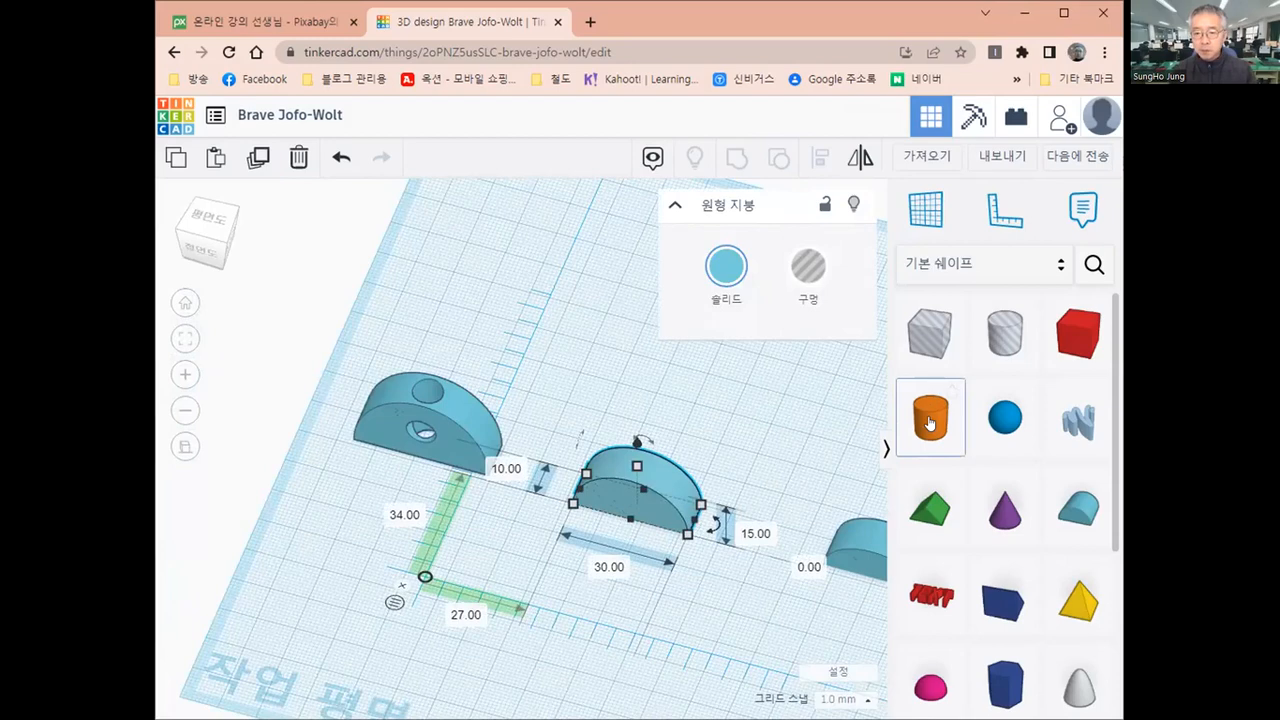
left_click(608, 600)
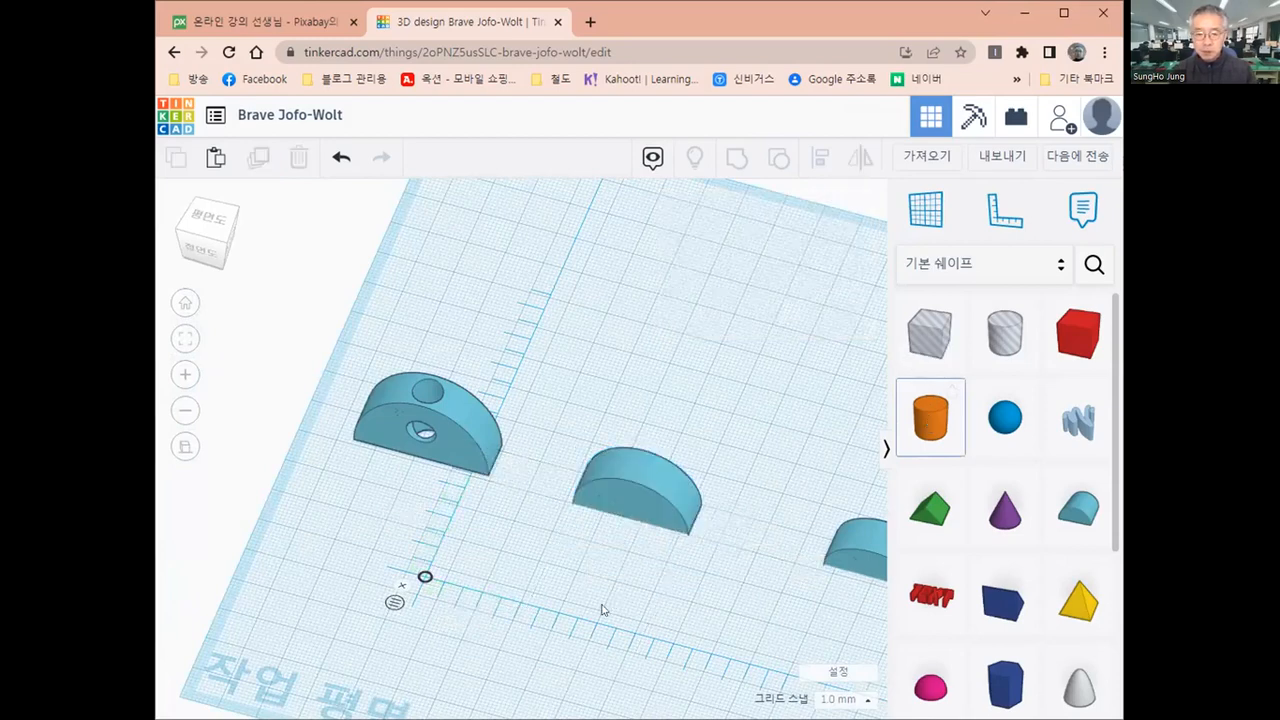
left_click(603, 608)
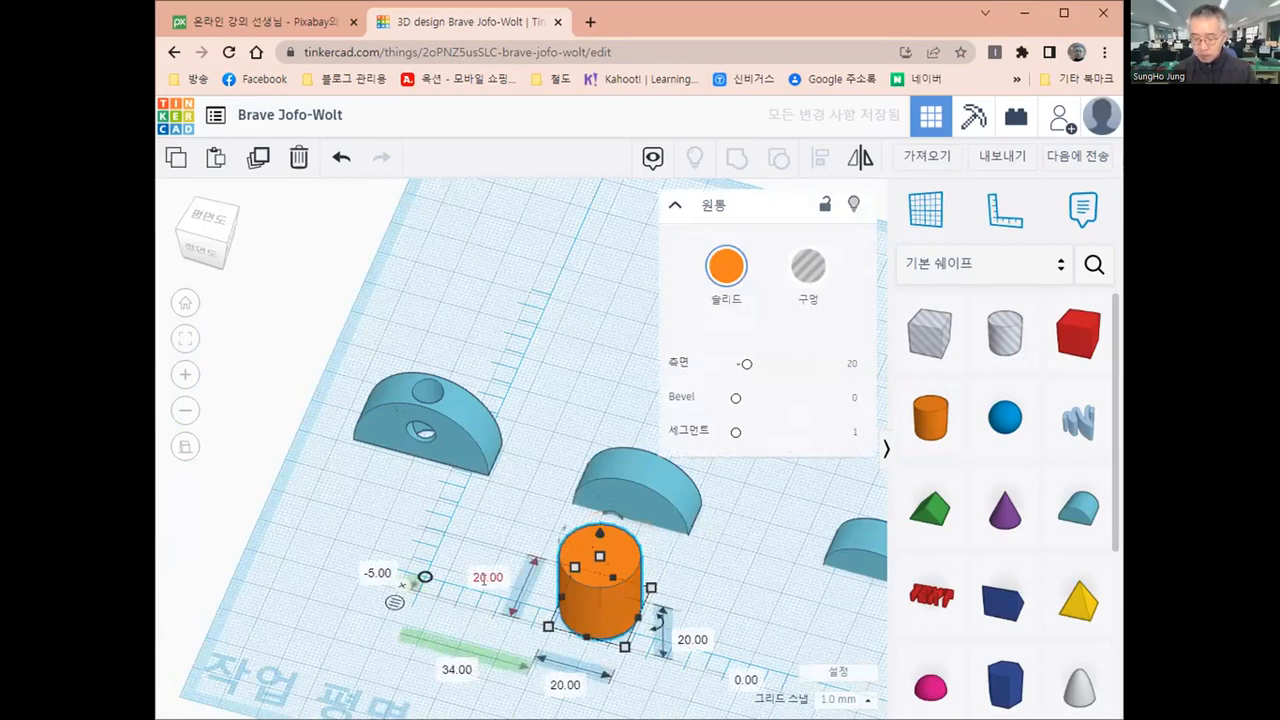
left_click(484, 578)
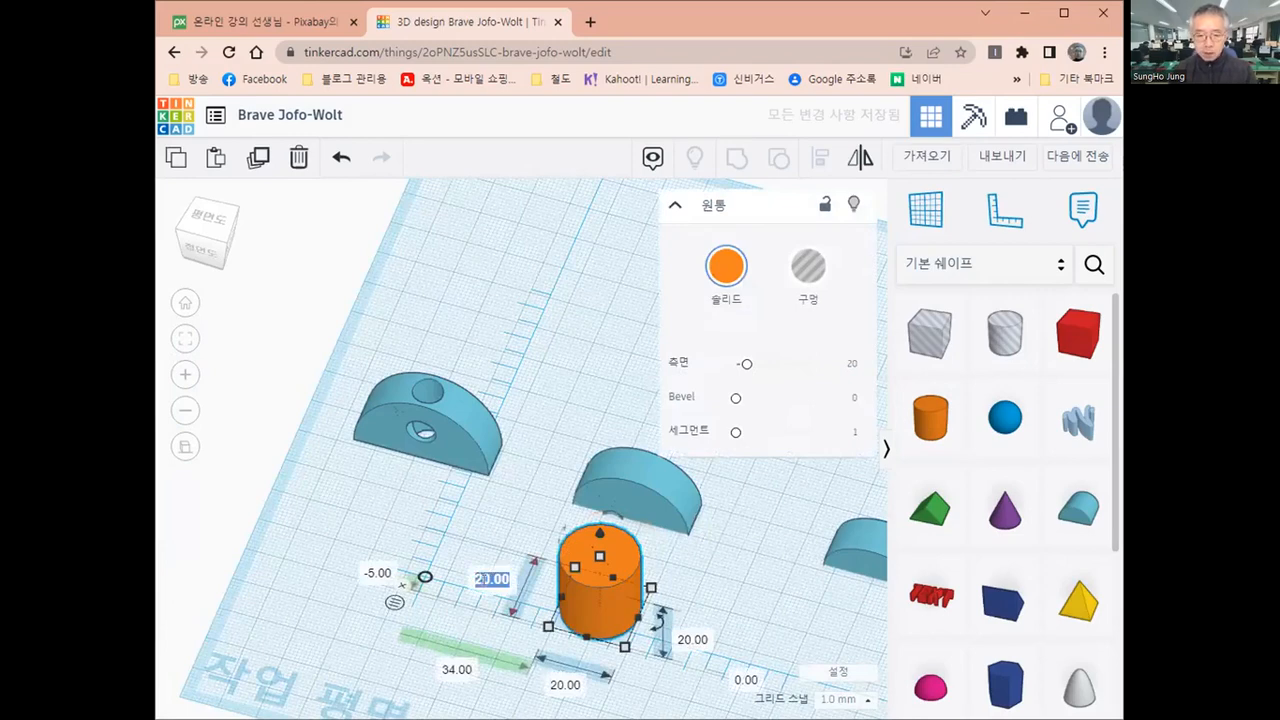
left_click(565, 686)
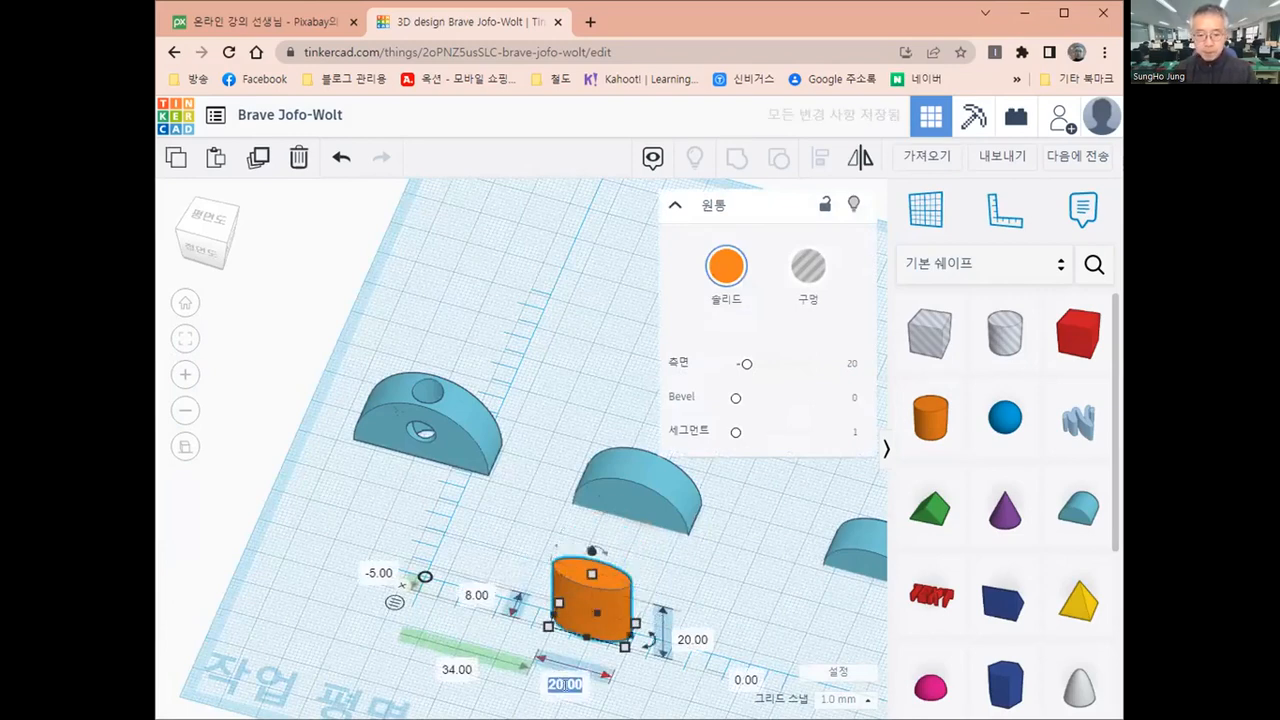
type("8")
key("Return")
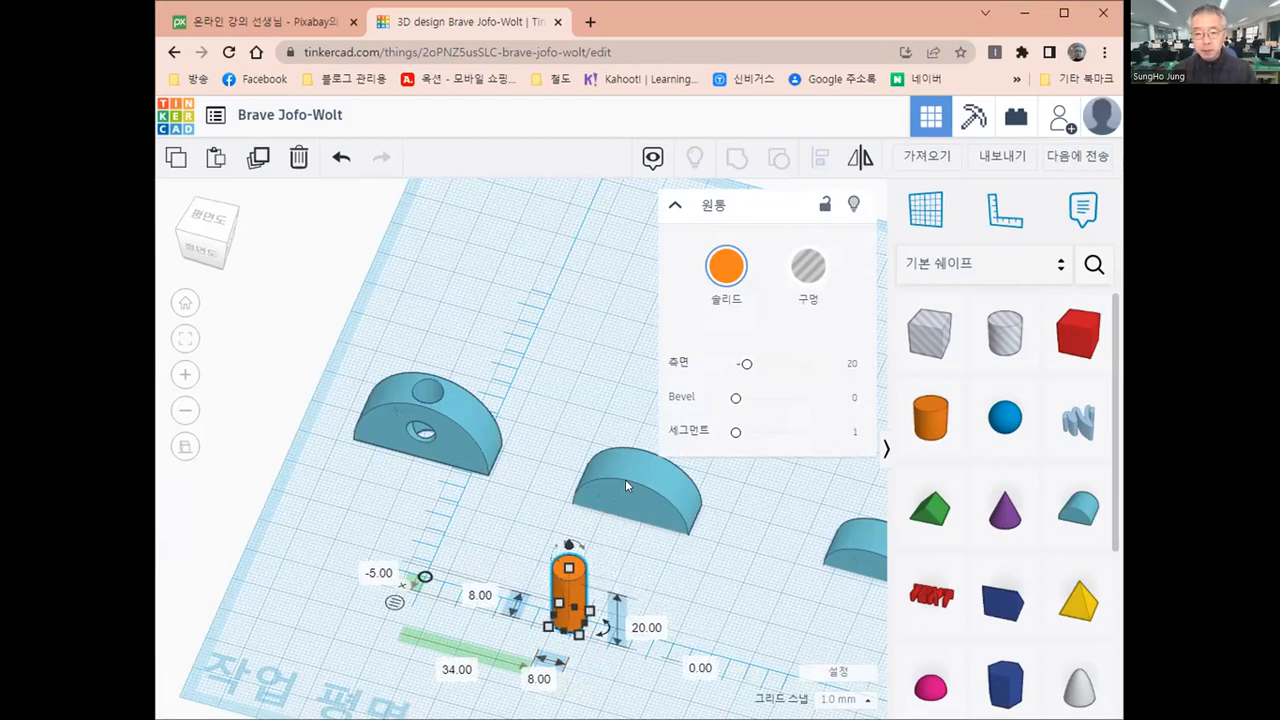
left_click(625, 479, "shift")
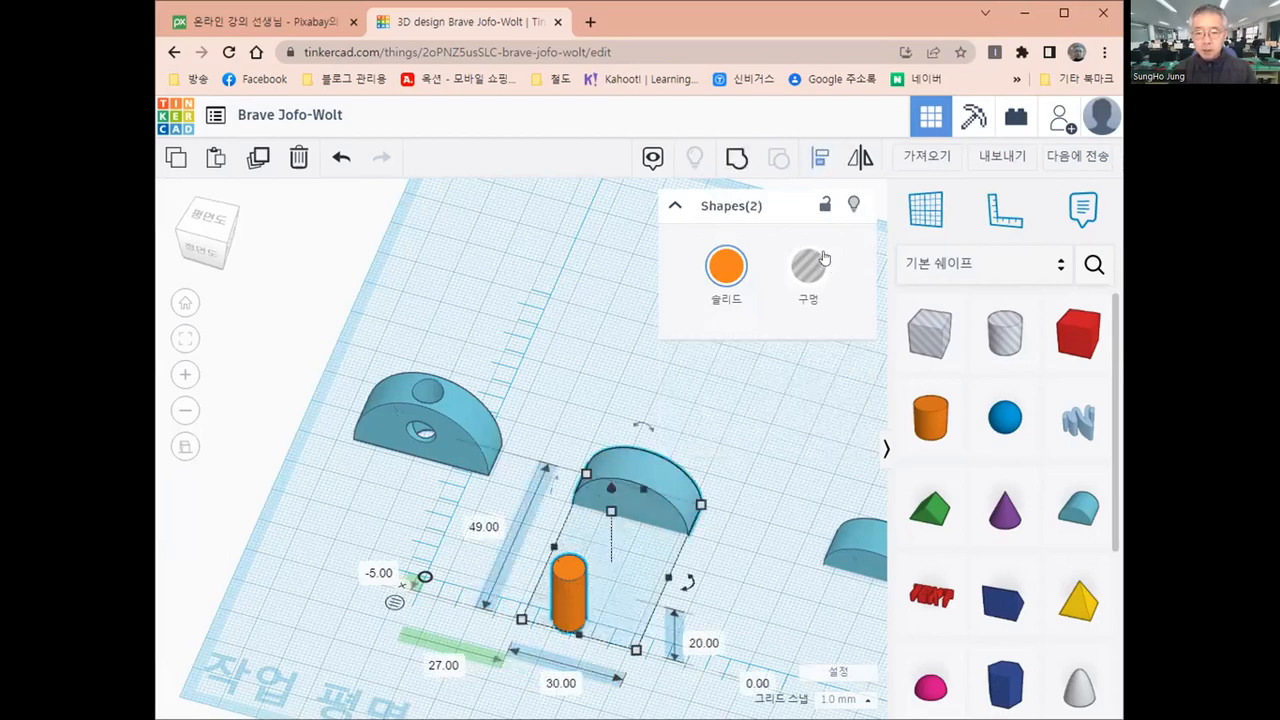
left_click(818, 160)
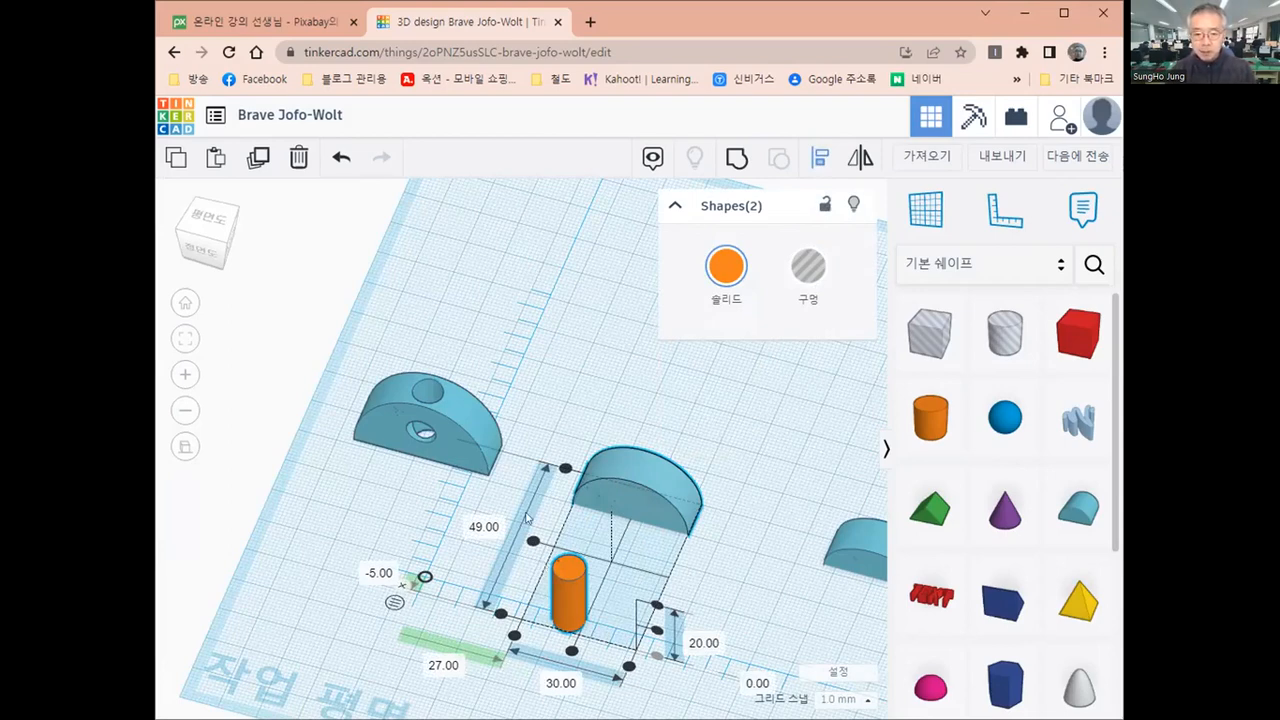
left_click(738, 459)
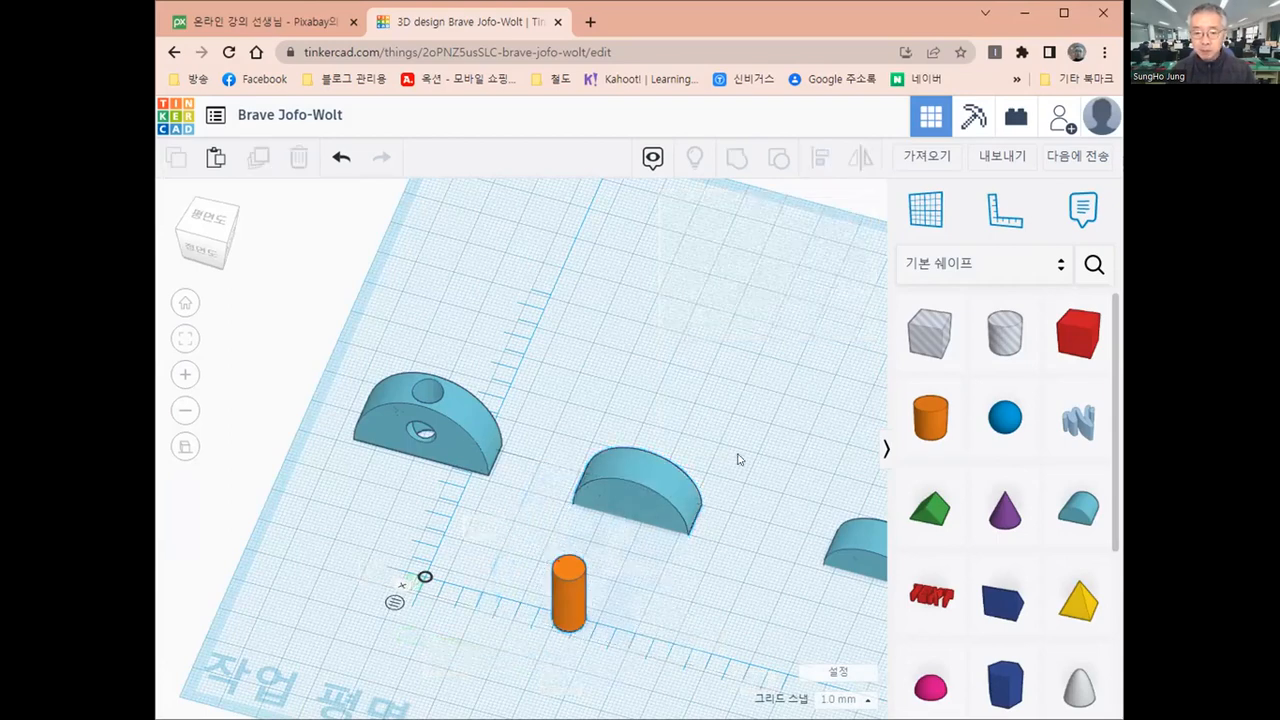
Align the upright cylinder and the middle round roof on their centres in width and depth
left_click(632, 485)
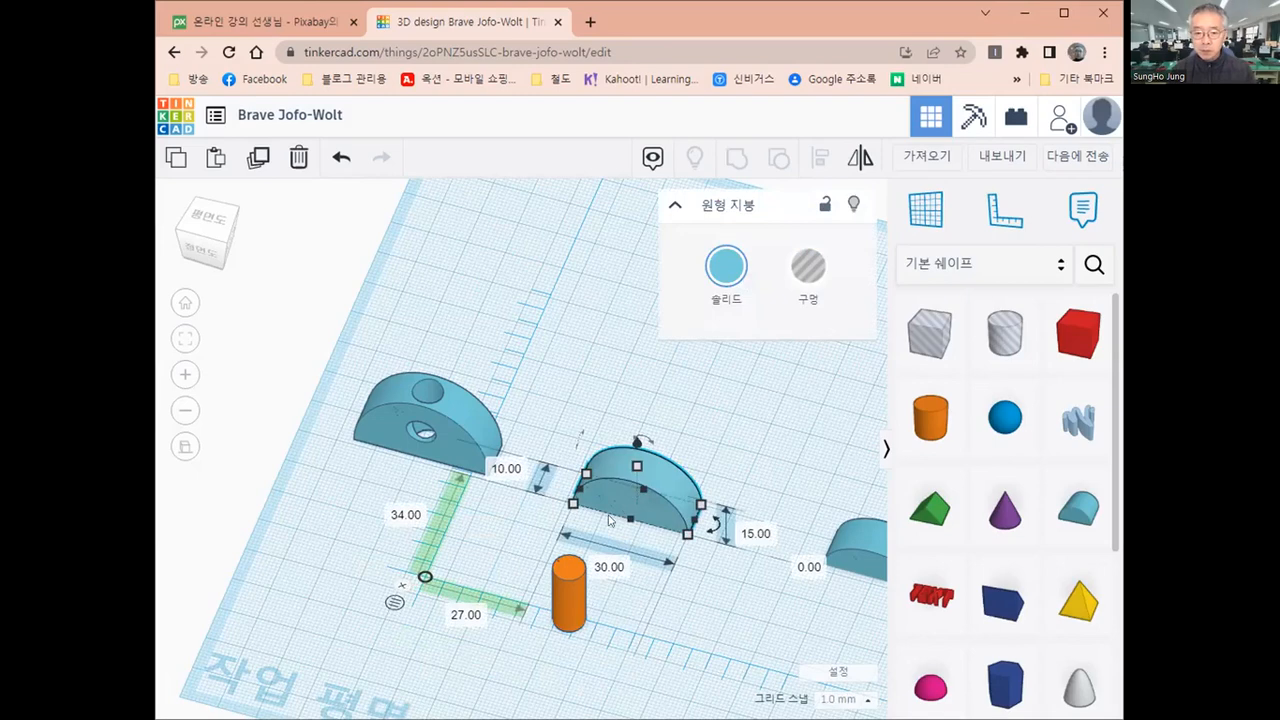
left_click(571, 614, "shift")
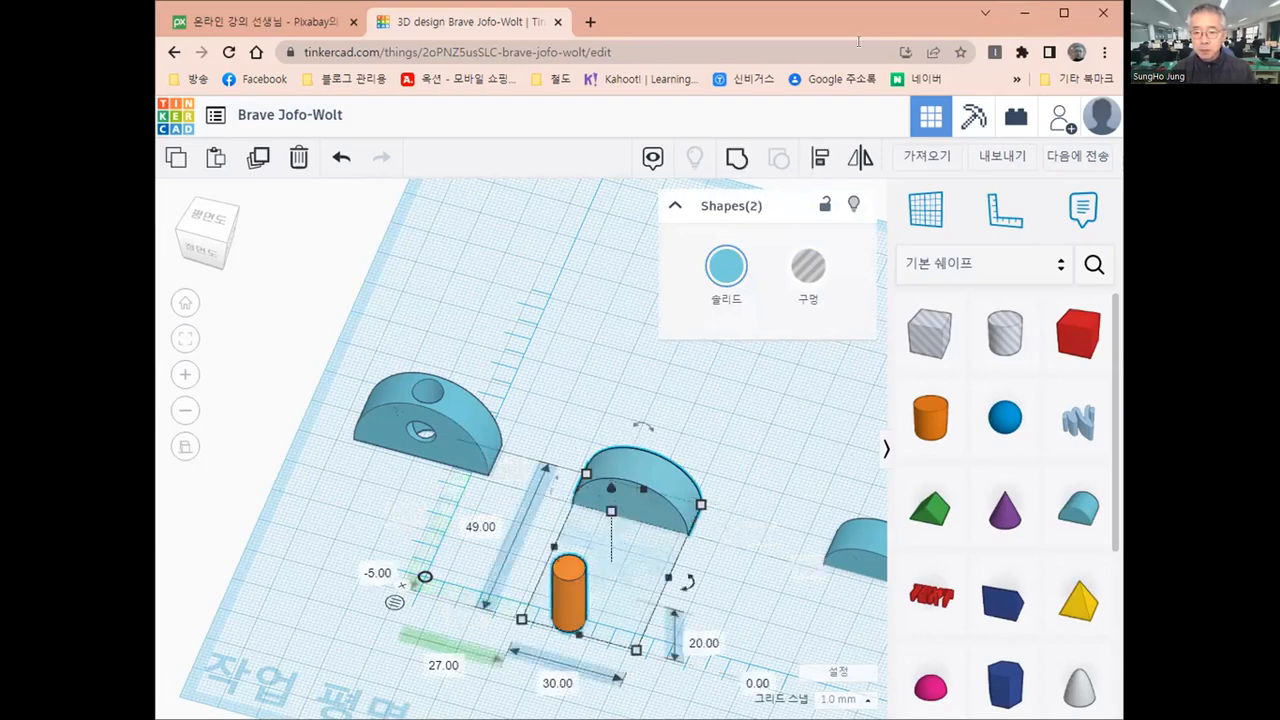
left_click(820, 160)
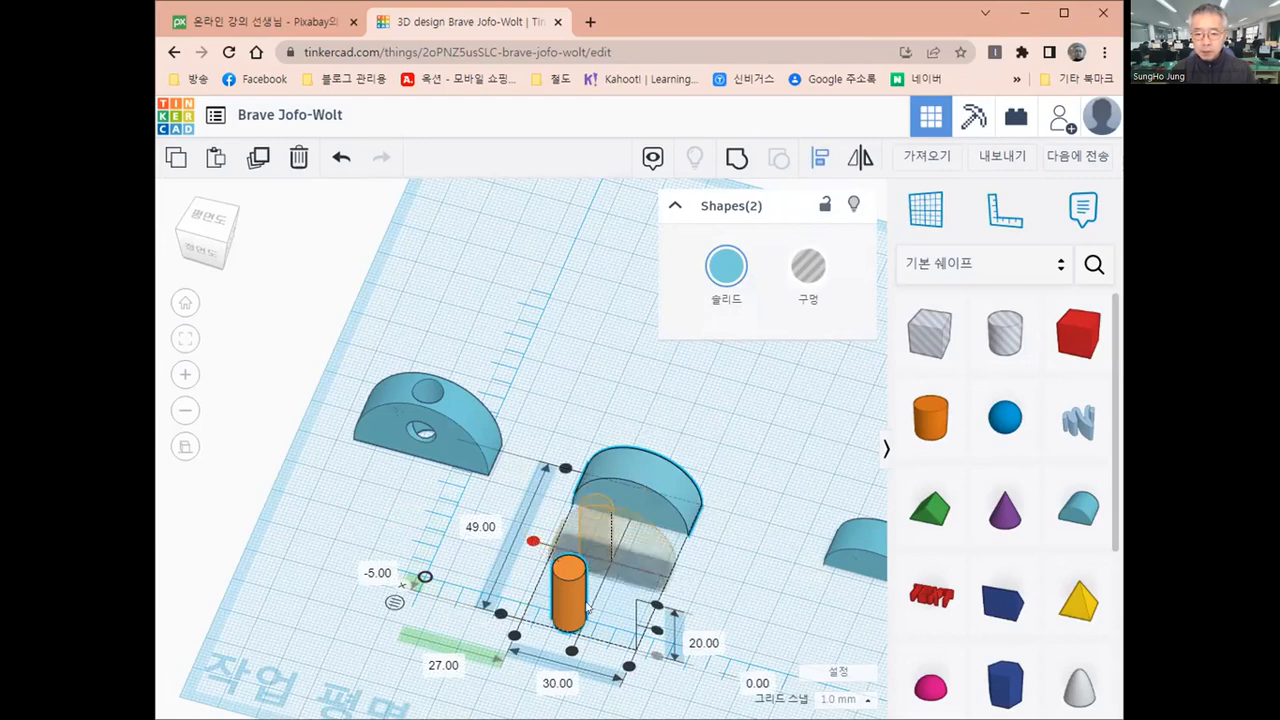
left_click(533, 541)
left_click(597, 594)
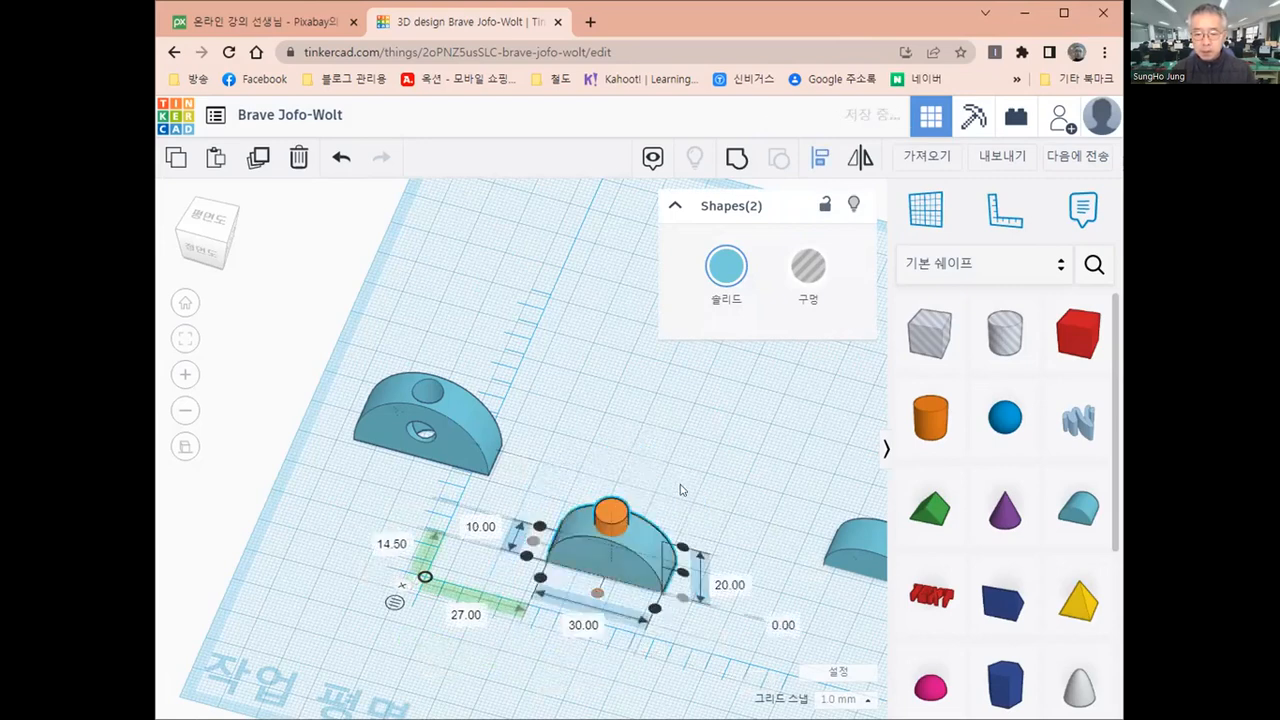
left_click(607, 519)
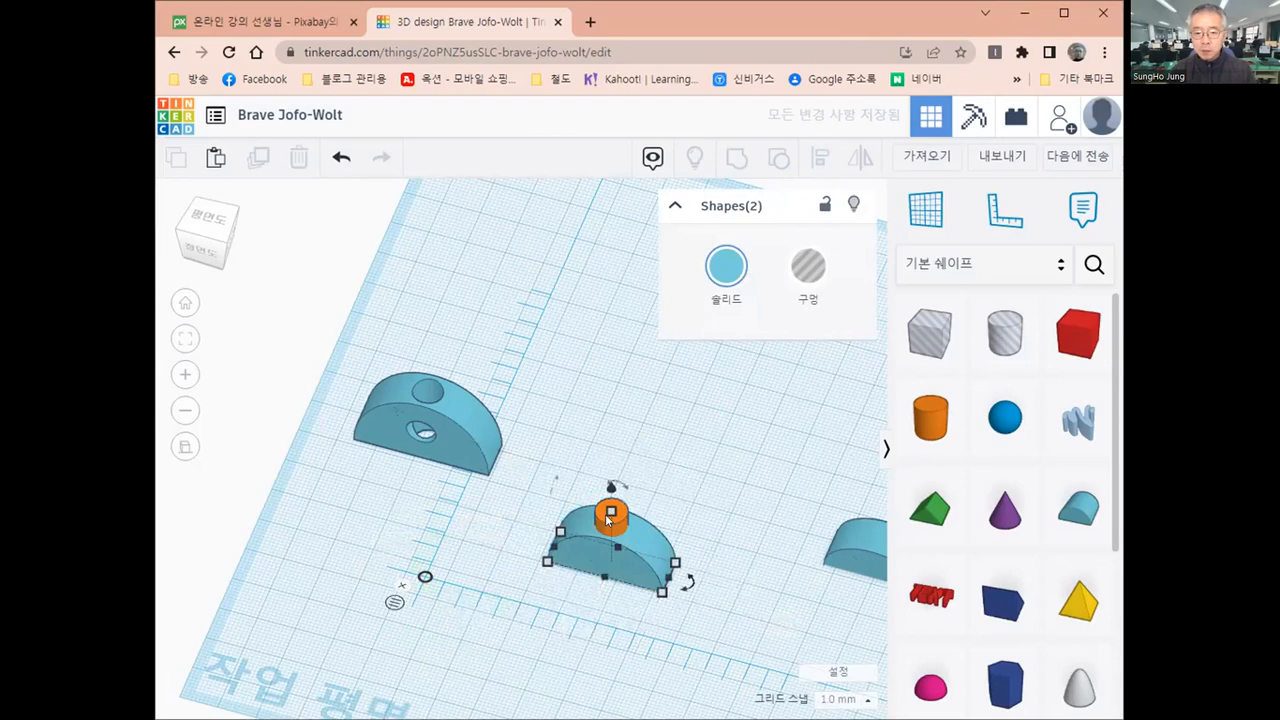
Turn the upright cylinder in the middle round roof into a hole
left_click(606, 516)
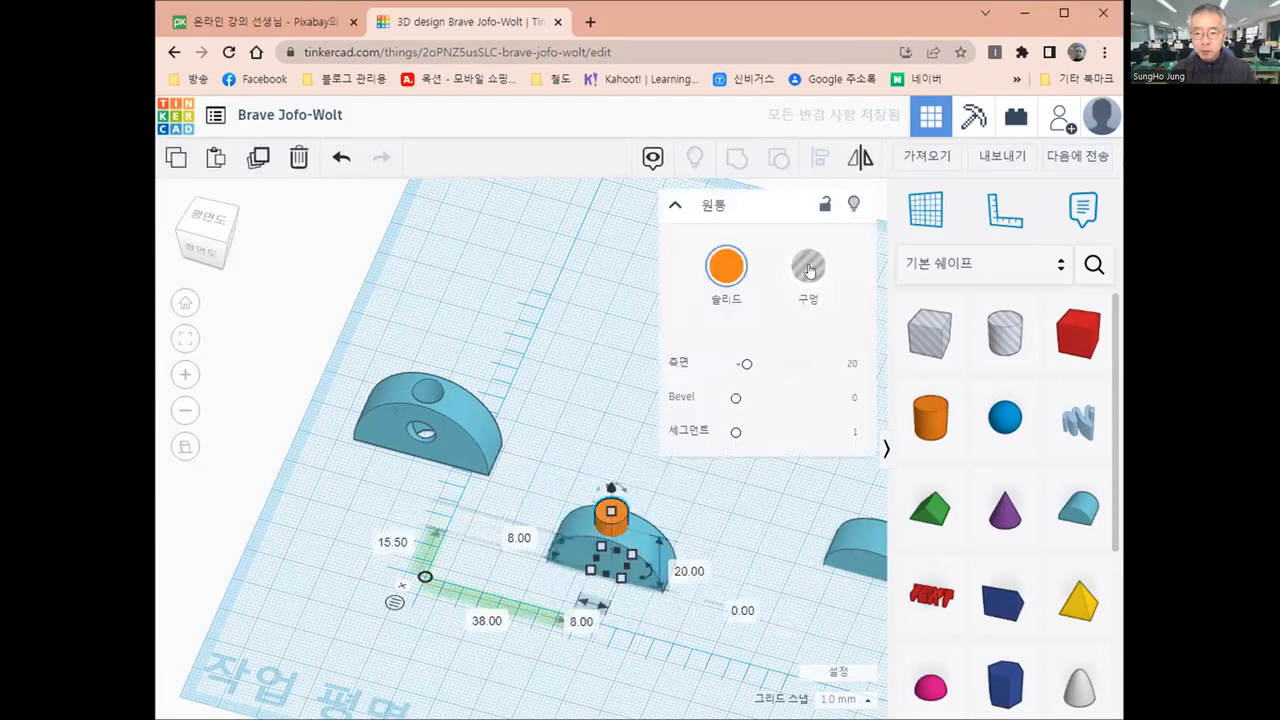
left_click(809, 270)
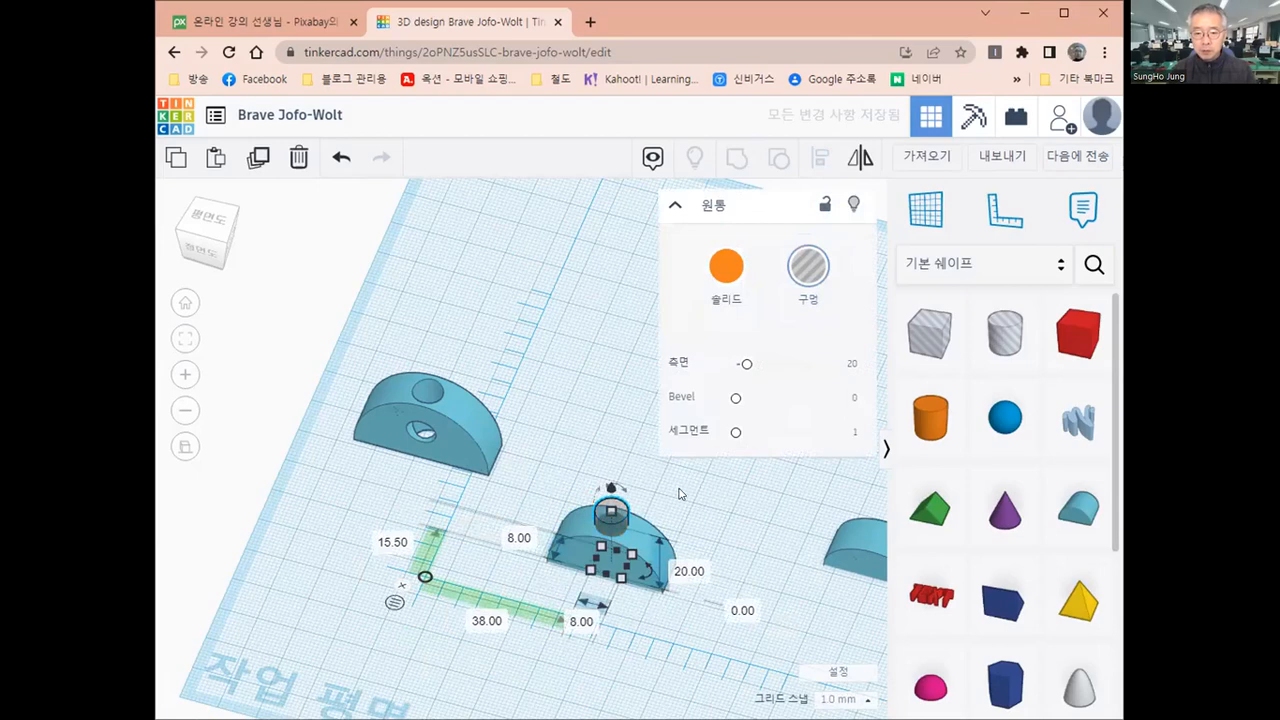
Group the middle round roof with its upright cylinder hole and move it back to 44 mm from the ruler in depth
left_click(572, 518, "shift")
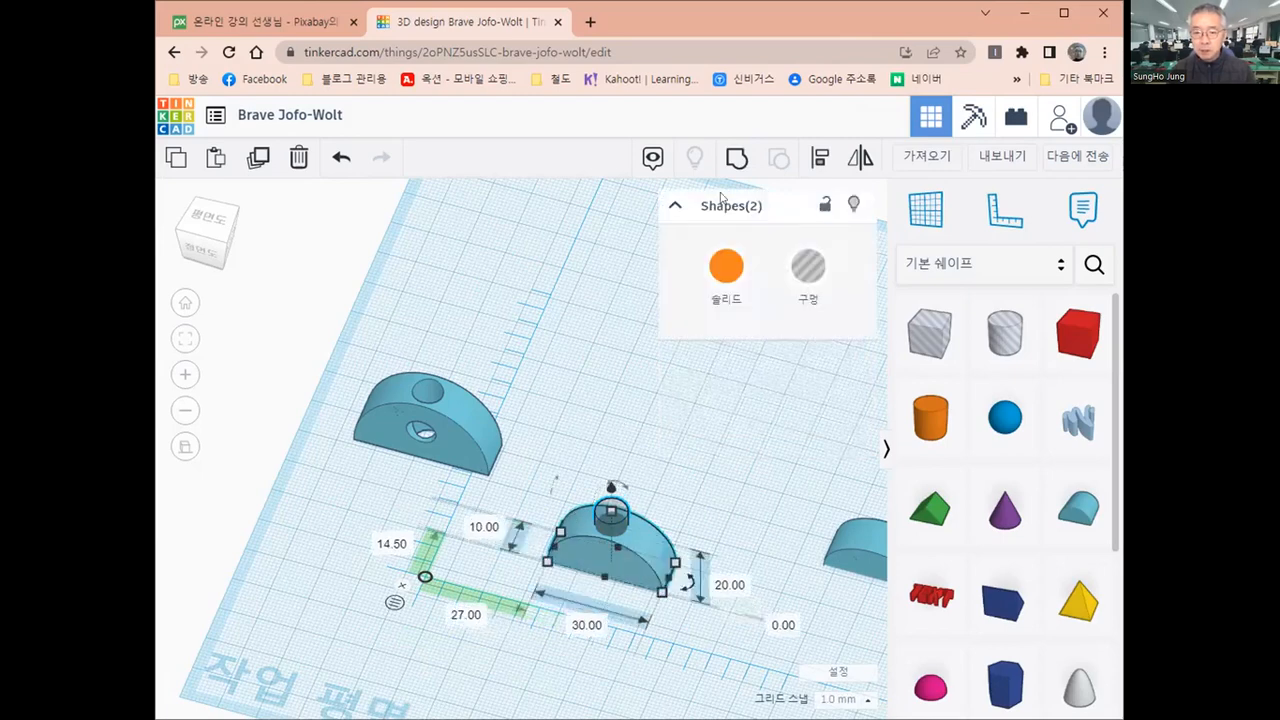
left_click(735, 158)
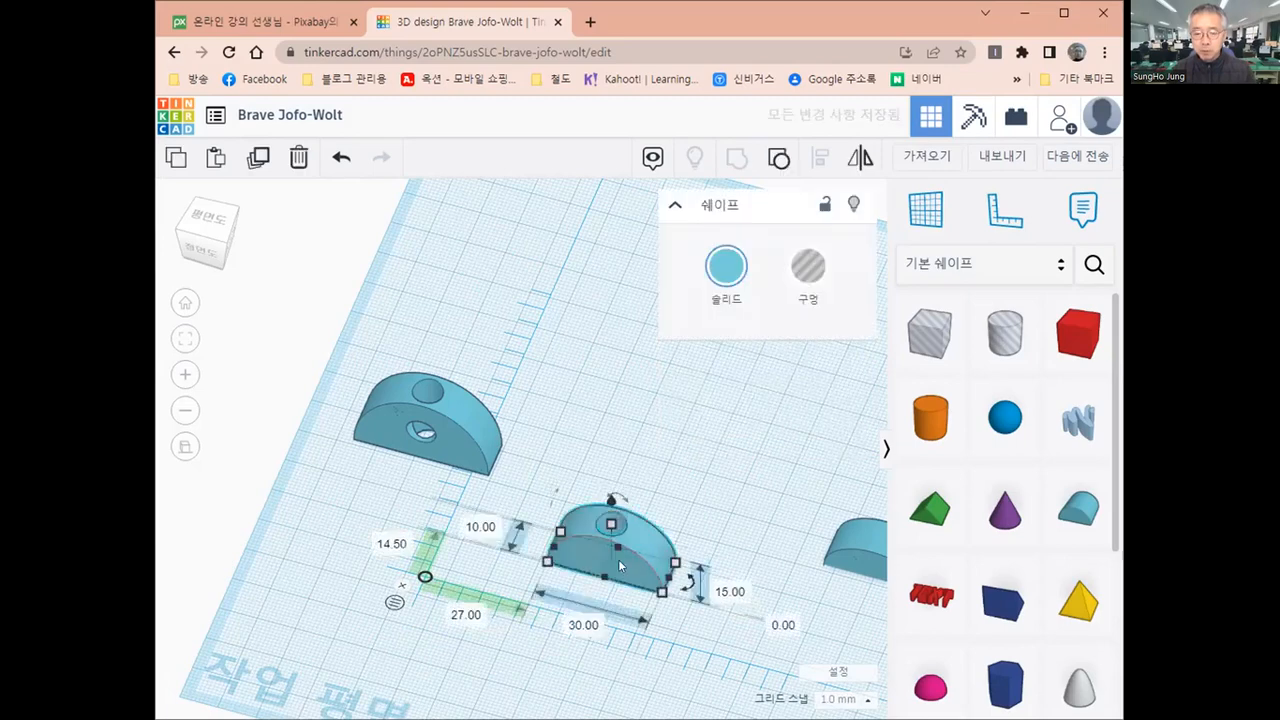
left_click(696, 443)
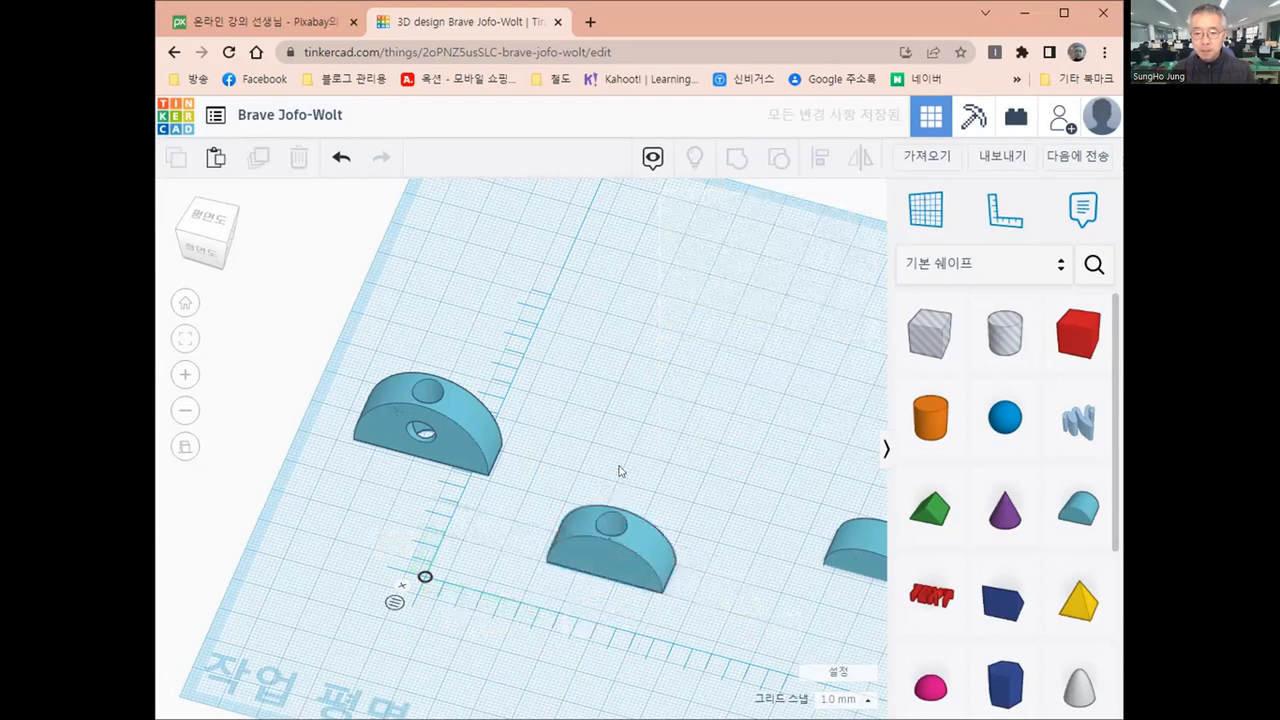
left_click_drag(608, 560, 628, 470)
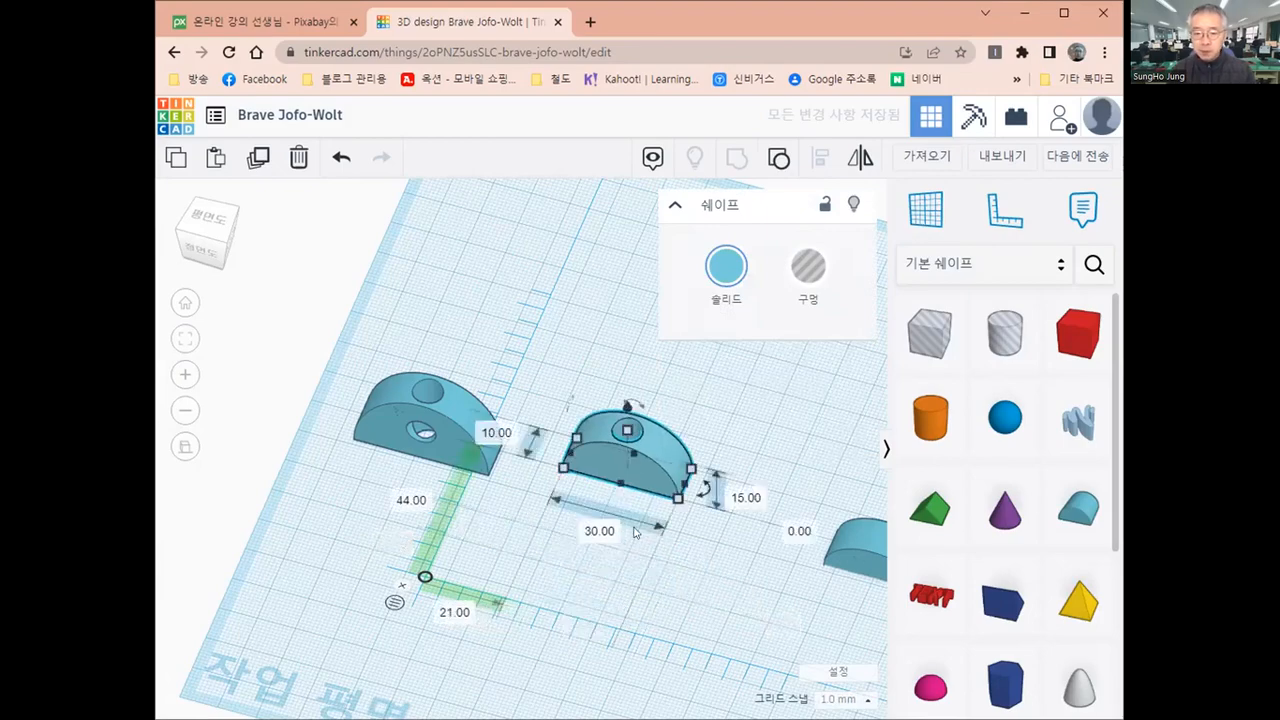
Set the workplane on the front face of the middle round roof and place a cylinder on that face
right_click_drag(634, 528, 632, 550)
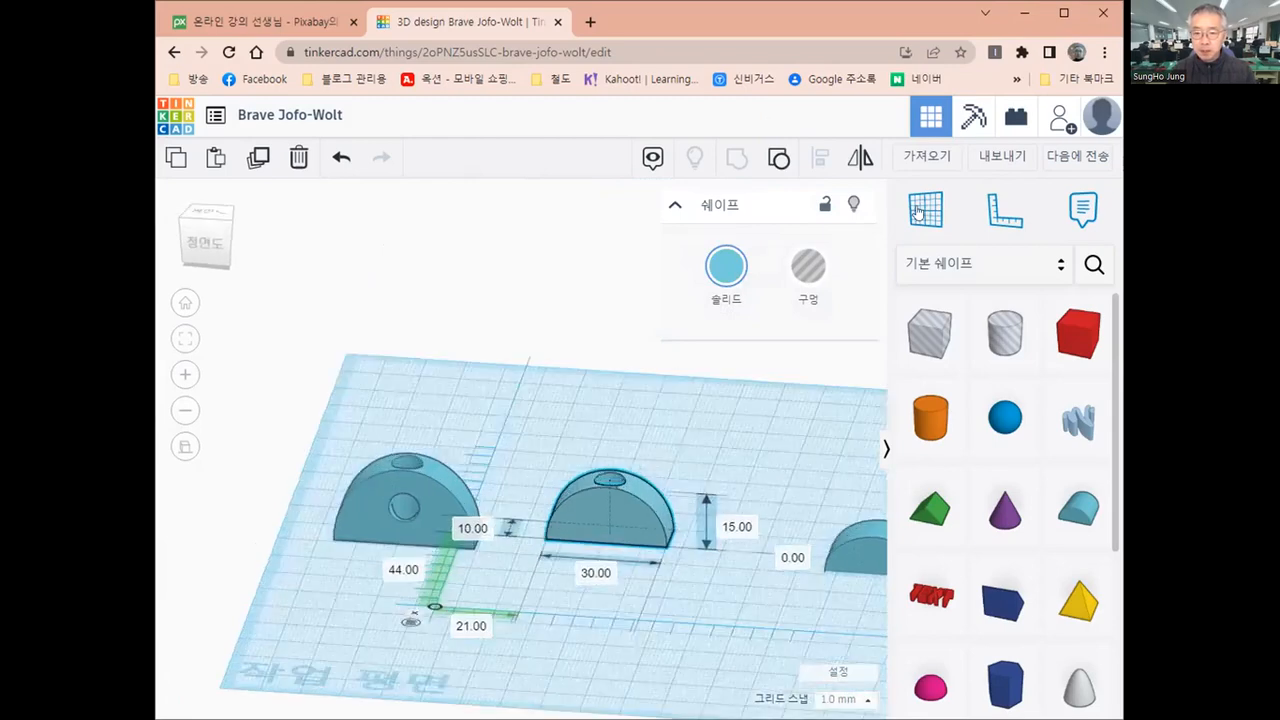
left_click(609, 519)
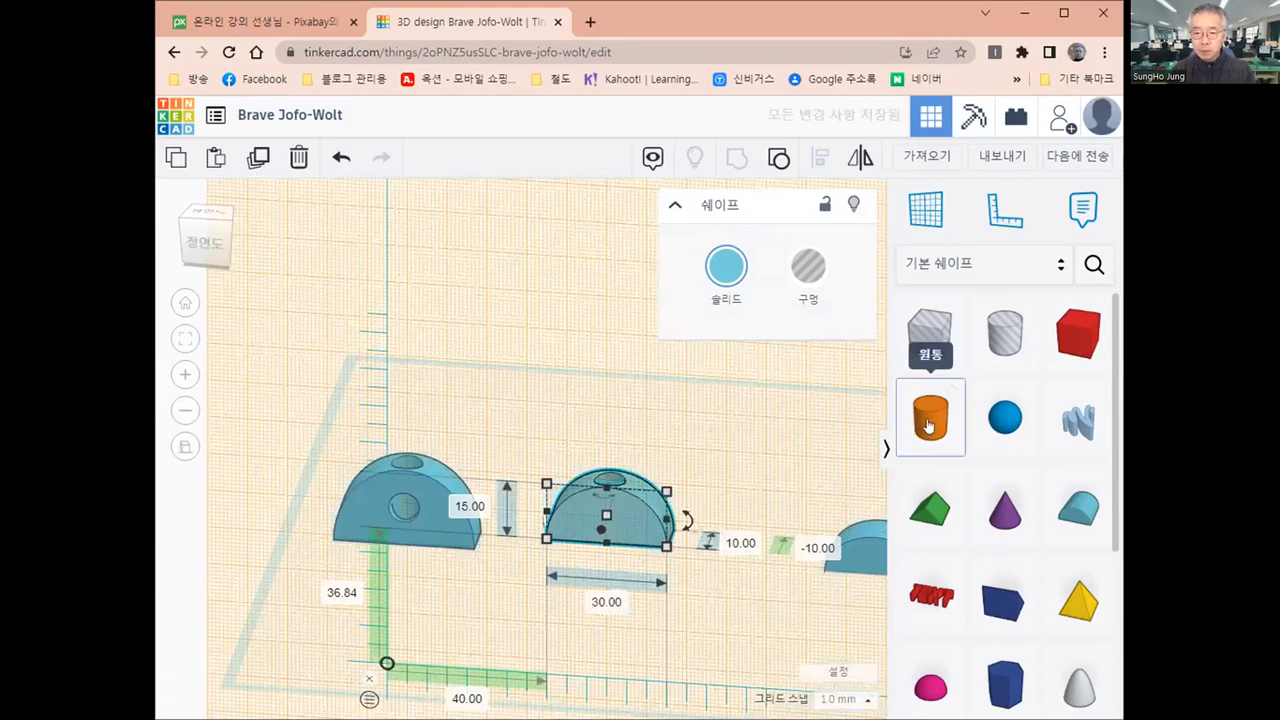
mouse_move(612, 534)
left_mouse_down()
mouse_move(590, 523)
mouse_move(610, 509)
mouse_move(607, 519)
left_mouse_up()
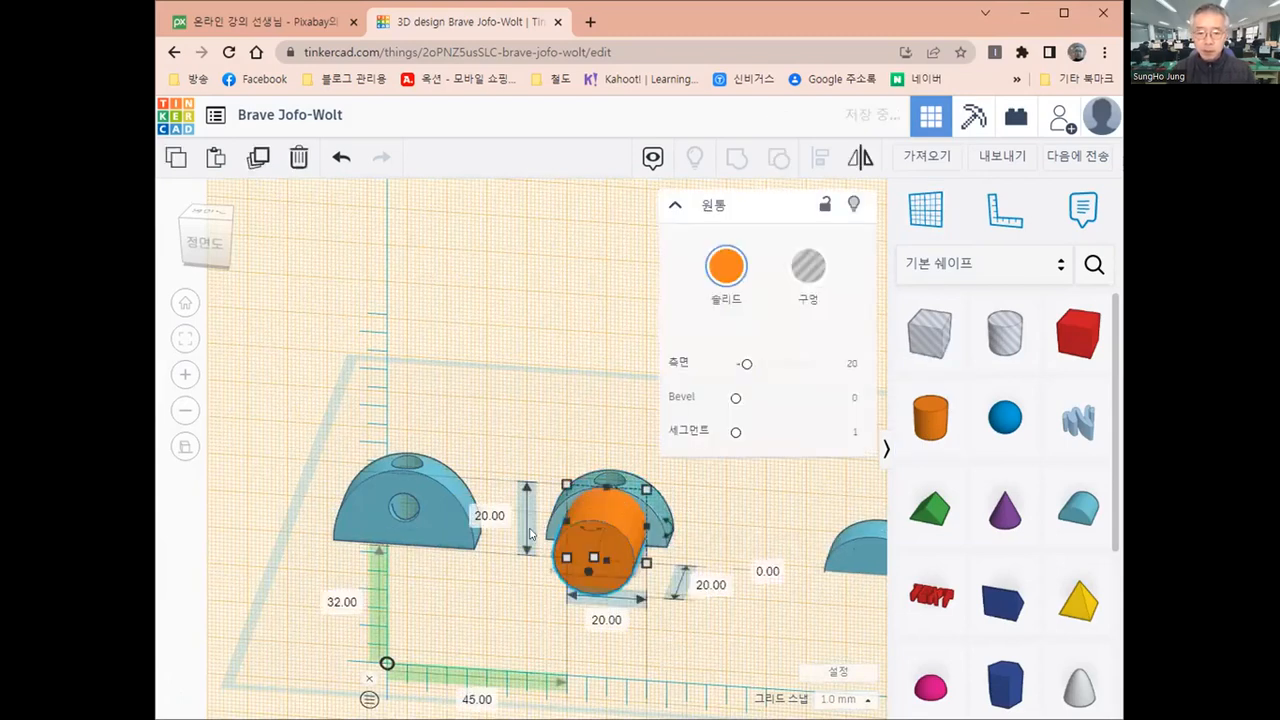
Set both cross-section dimensions of the cylinder on the middle round roof's front face to 8 mm
left_click(491, 515)
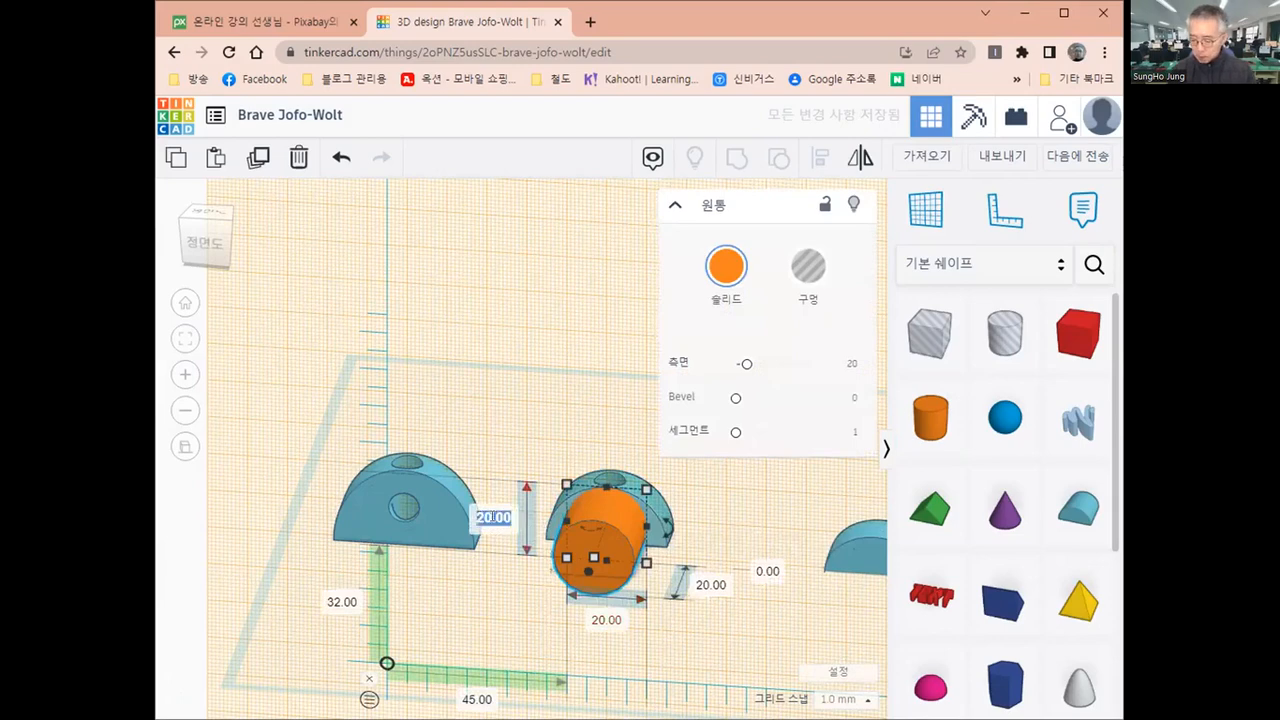
type("8")
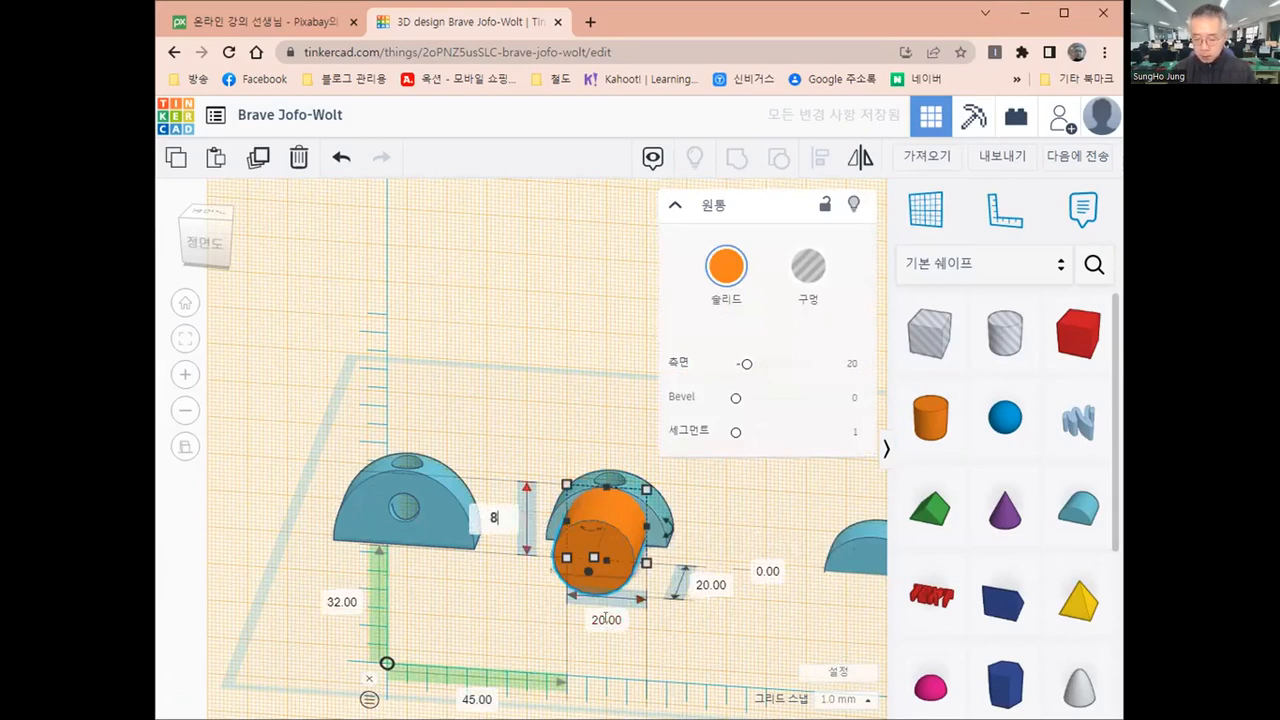
left_click(605, 619)
type("8")
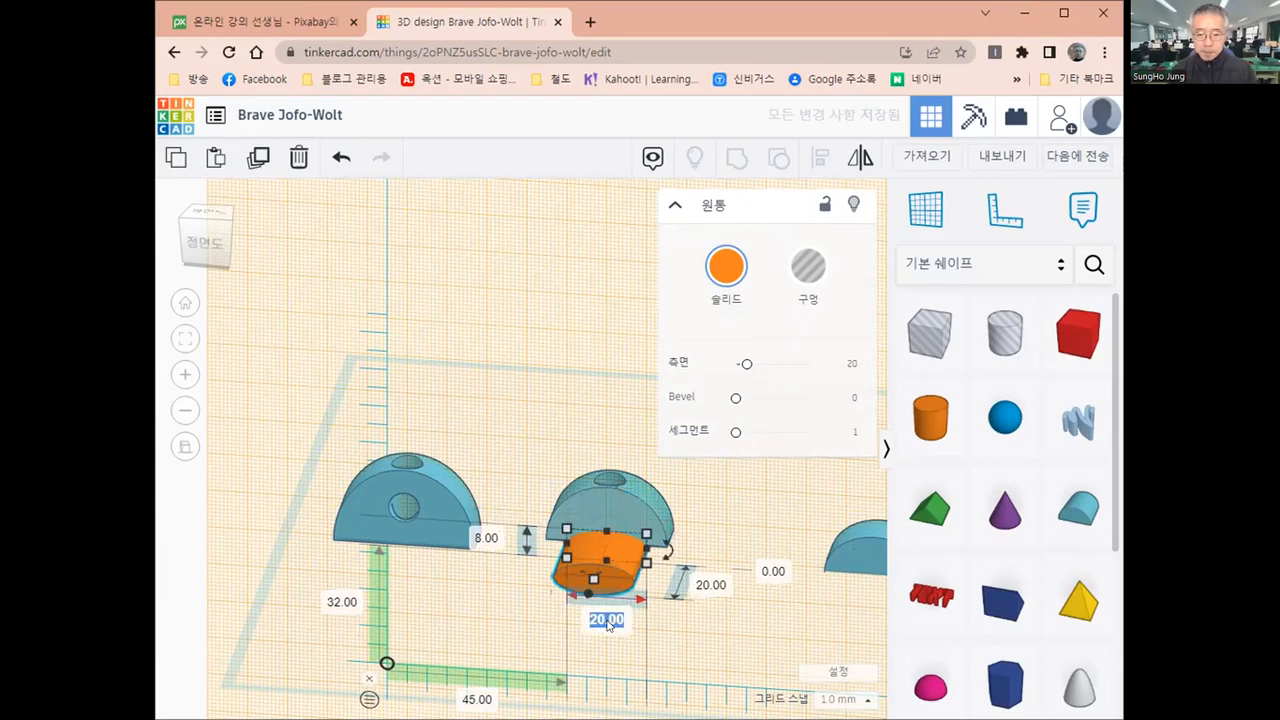
key("Return")
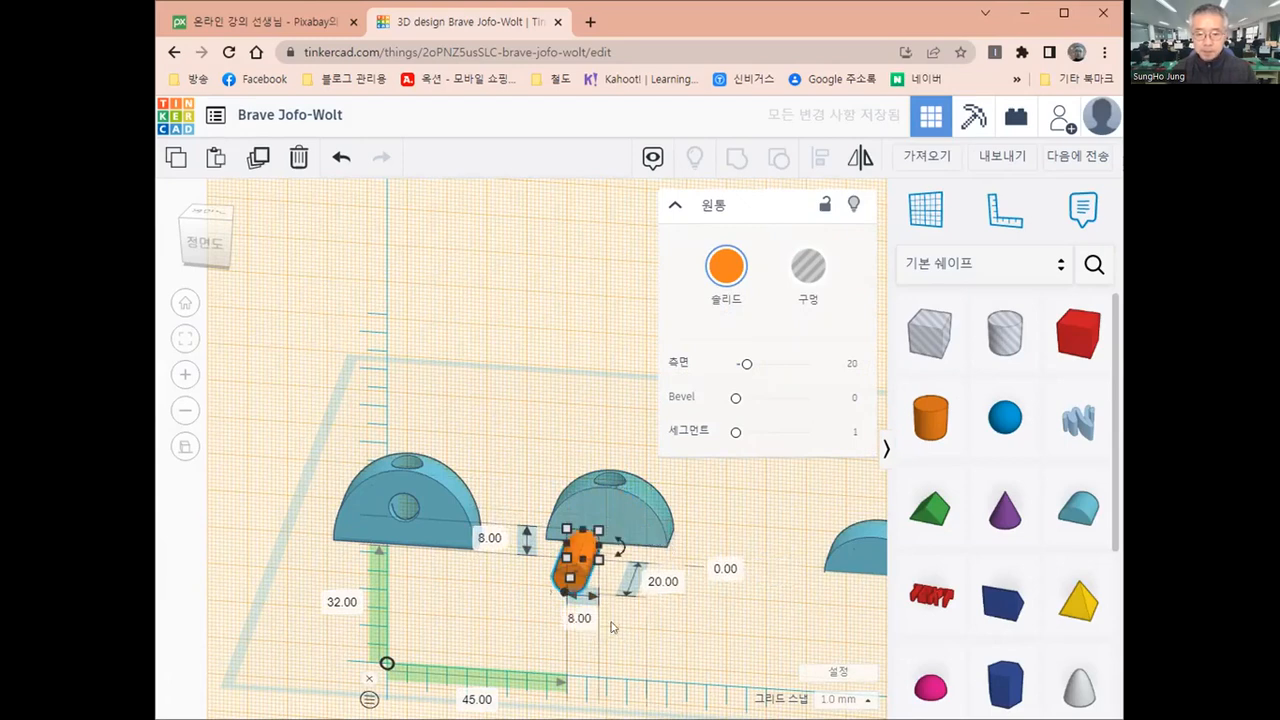
Align the horizontal cylinder and the middle round roof on their centres in width and height, then restore the base workplane
left_click(634, 510, "shift")
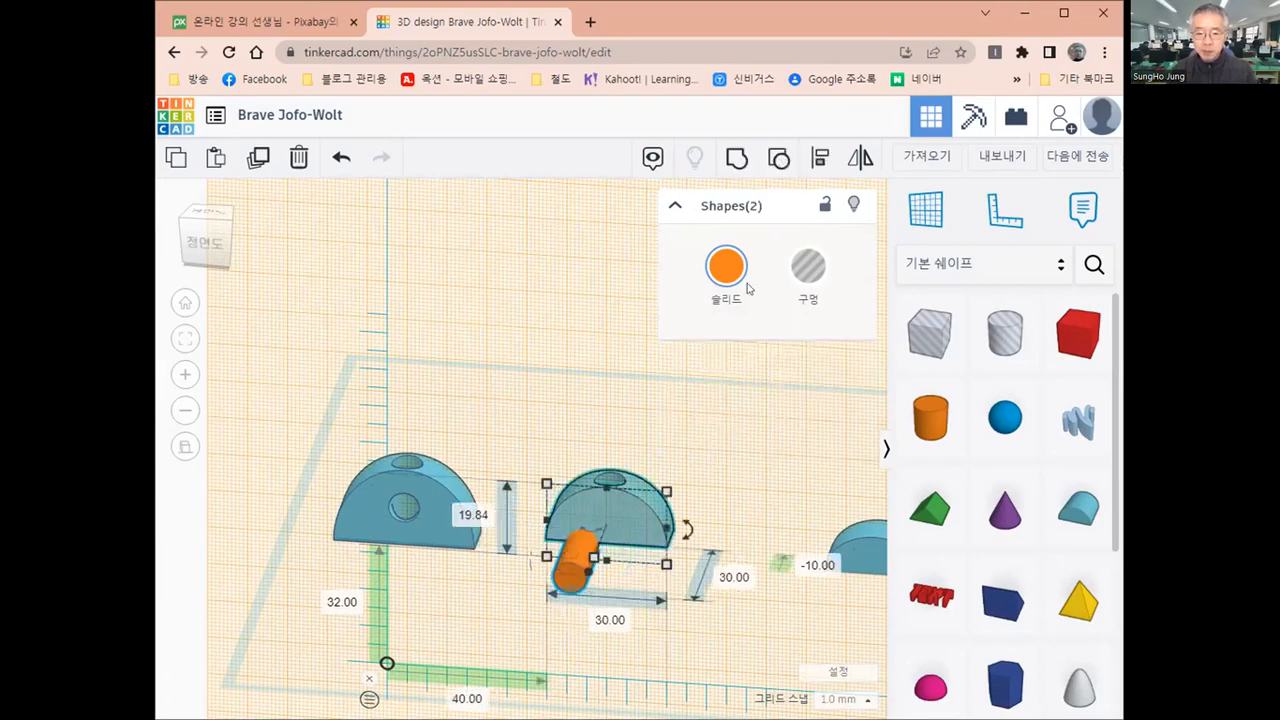
left_click(820, 157)
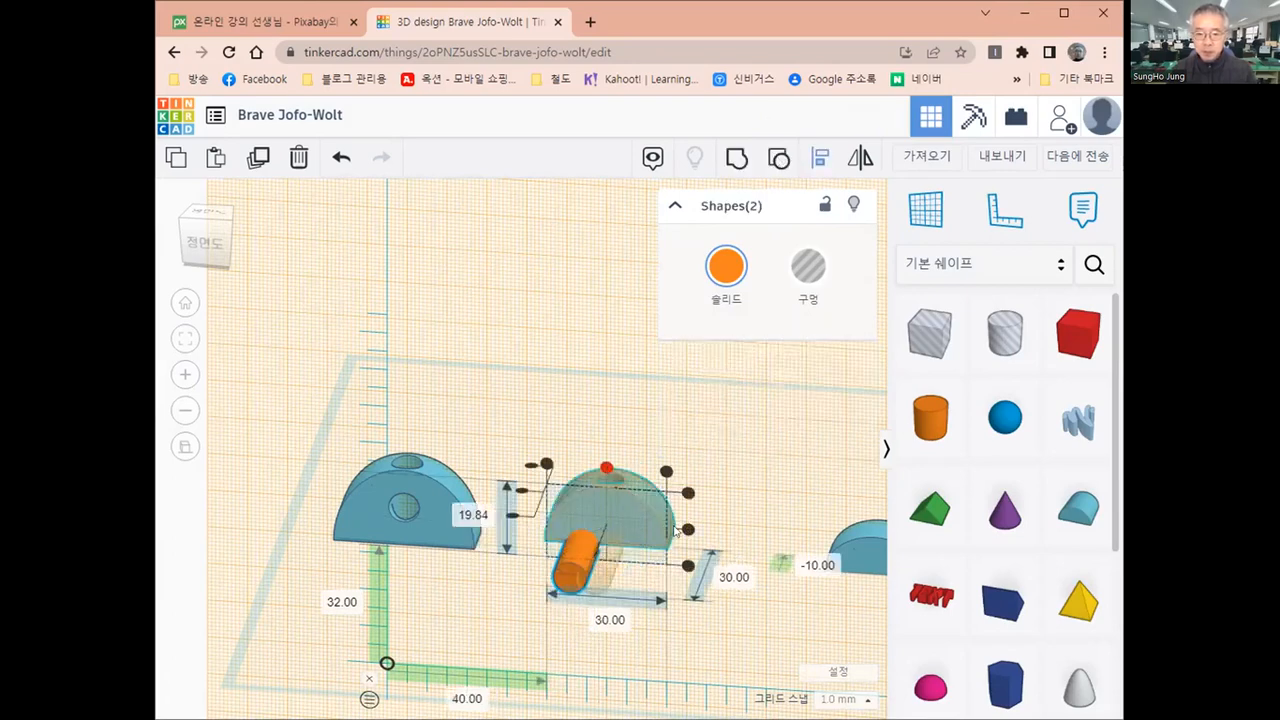
left_click(606, 467)
left_click(688, 529)
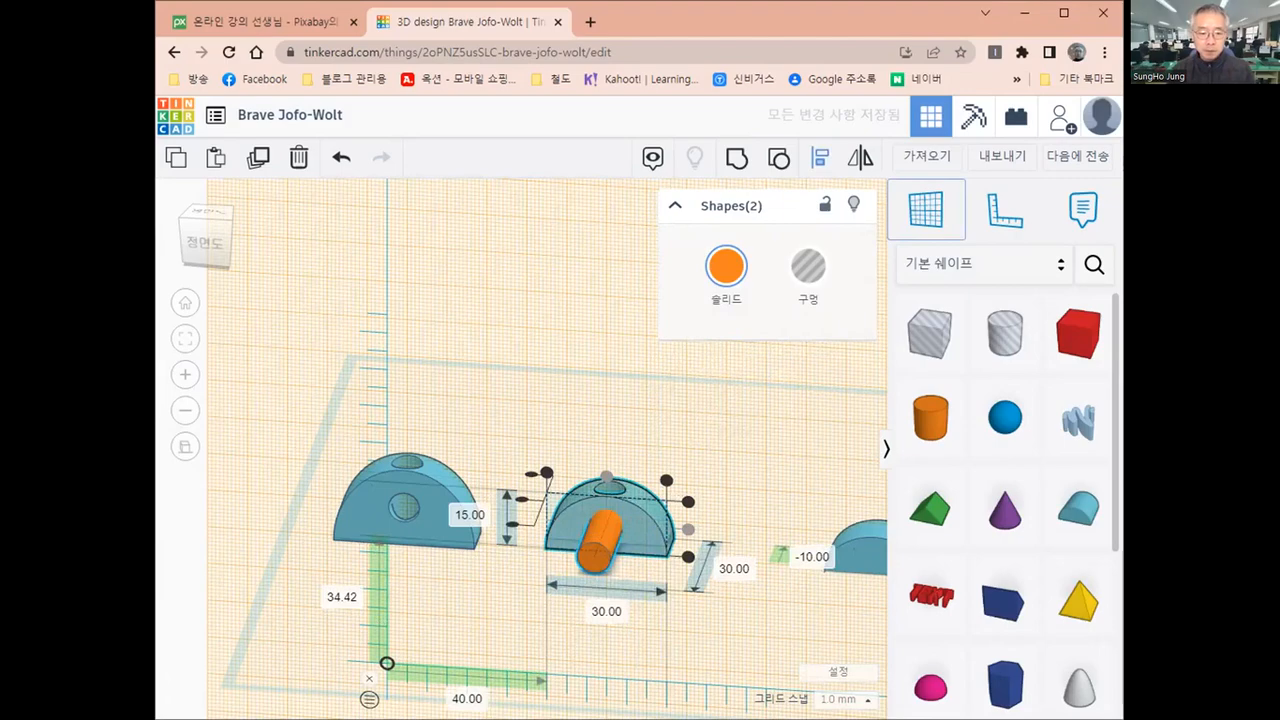
left_click(925, 208)
left_click(585, 635)
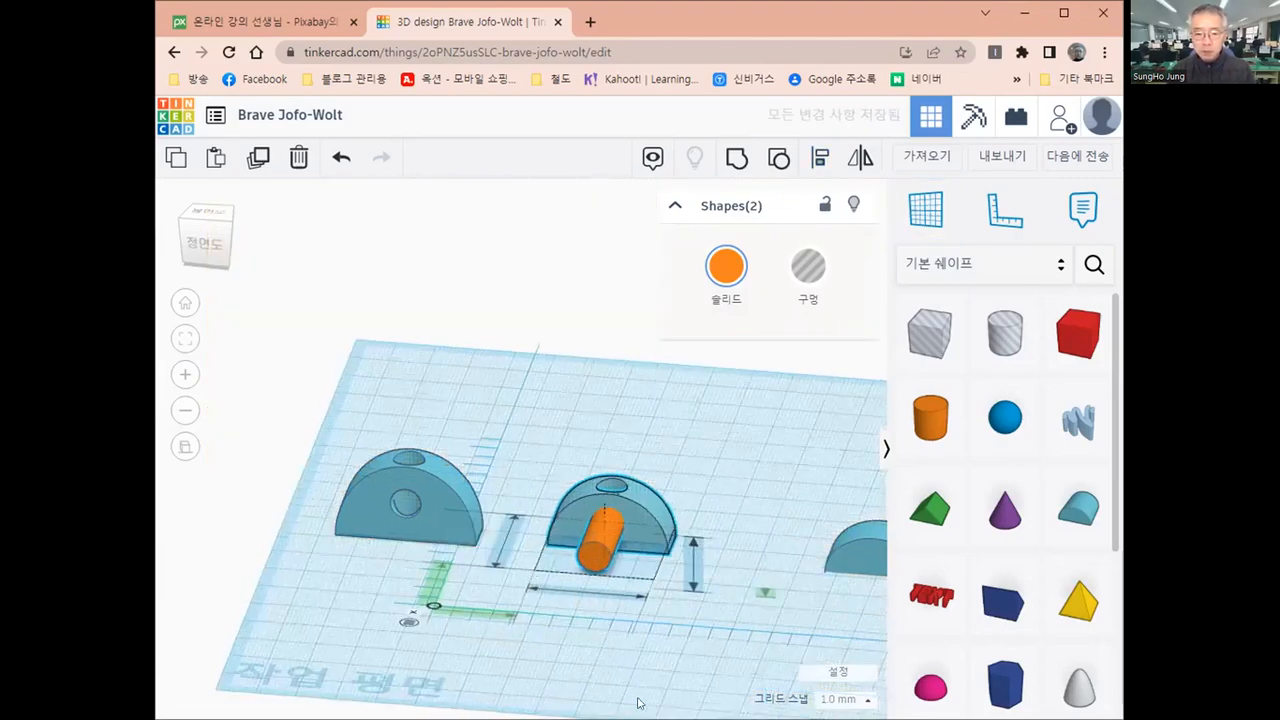
Move only the horizontal cylinder 5 mm back so that it reaches into the middle round roof
mouse_move(640, 703)
right_mouse_down()
mouse_move(535, 715)
mouse_move(640, 717)
right_mouse_up()
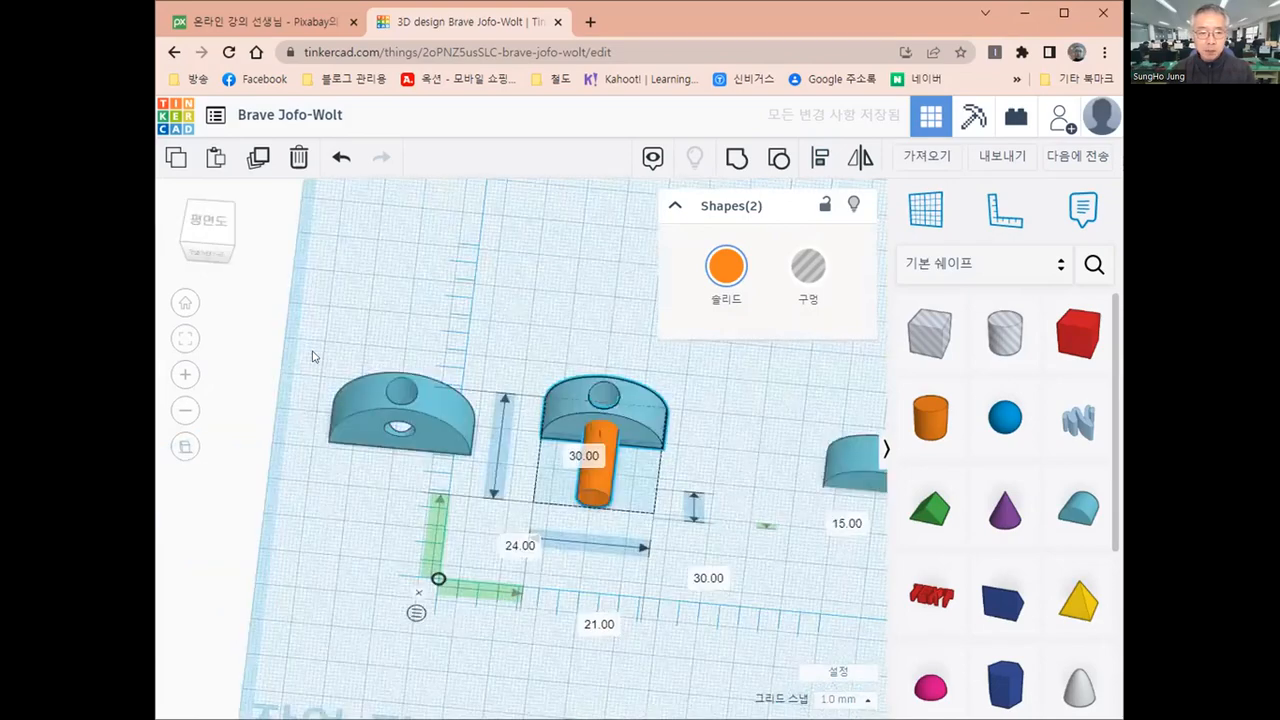
left_click(212, 232)
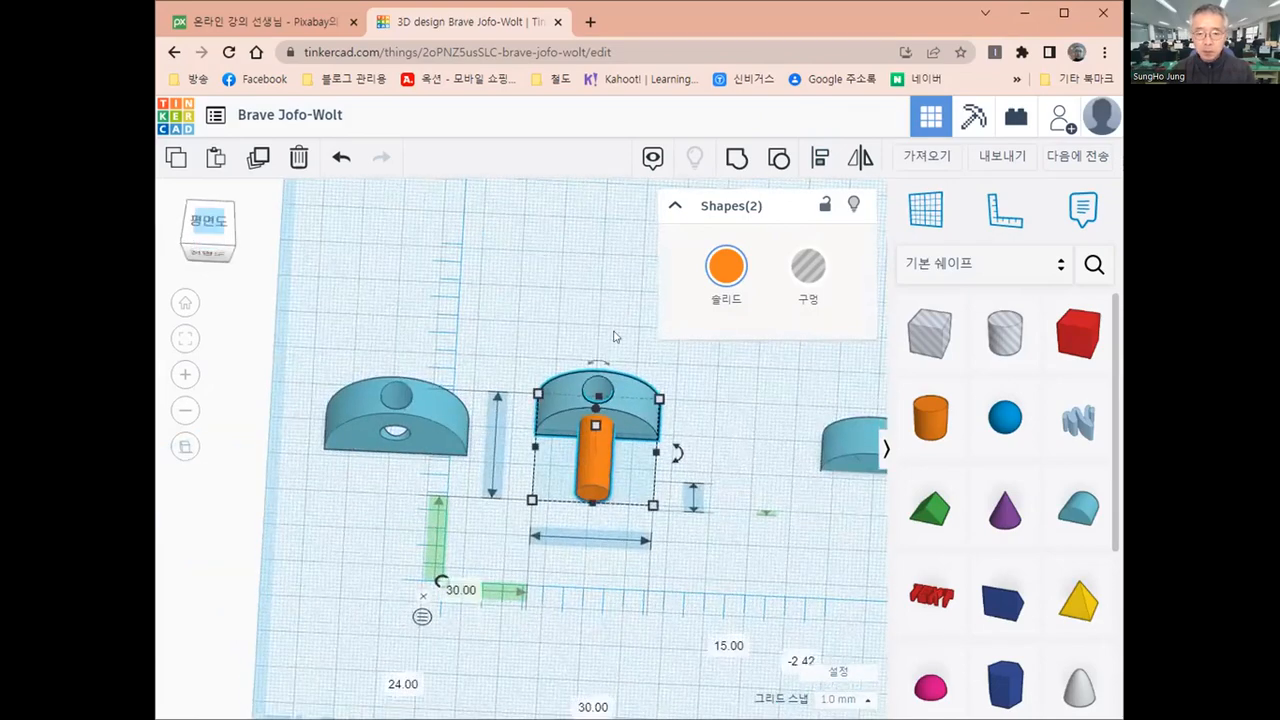
middle_click_drag(664, 406, 552, 575)
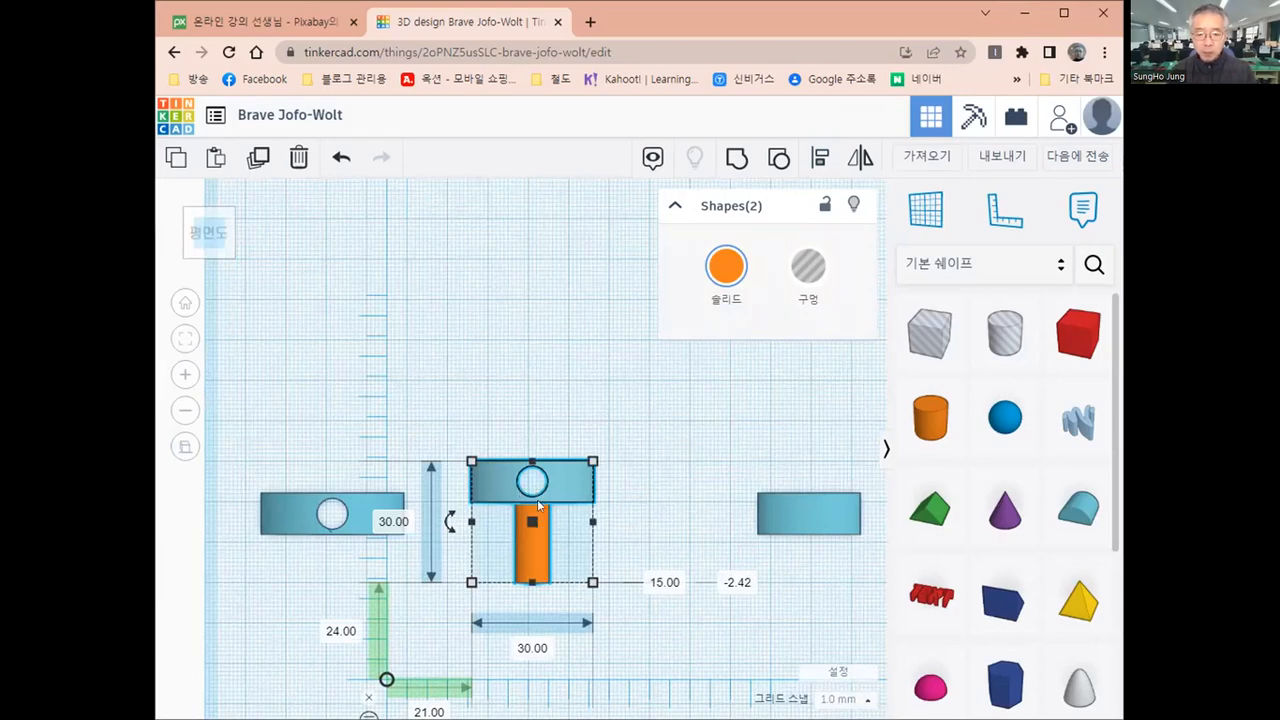
scroll(538, 505, "up", 2)
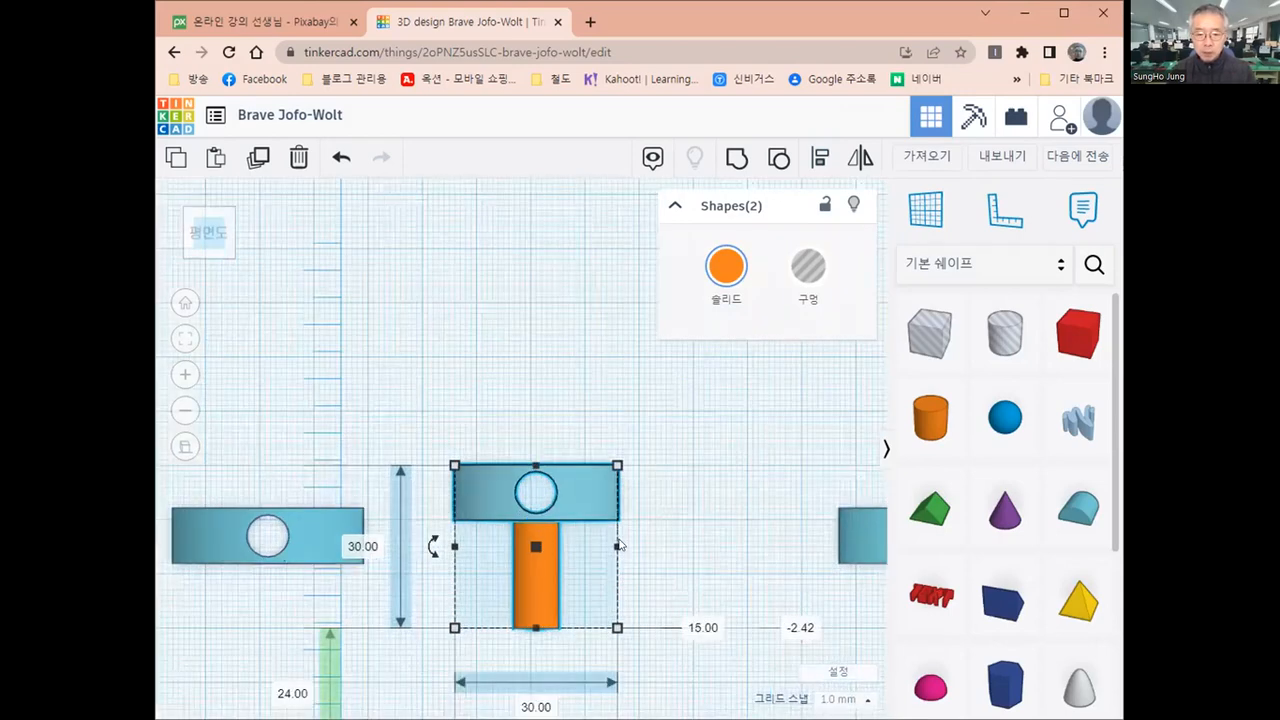
left_click(689, 543)
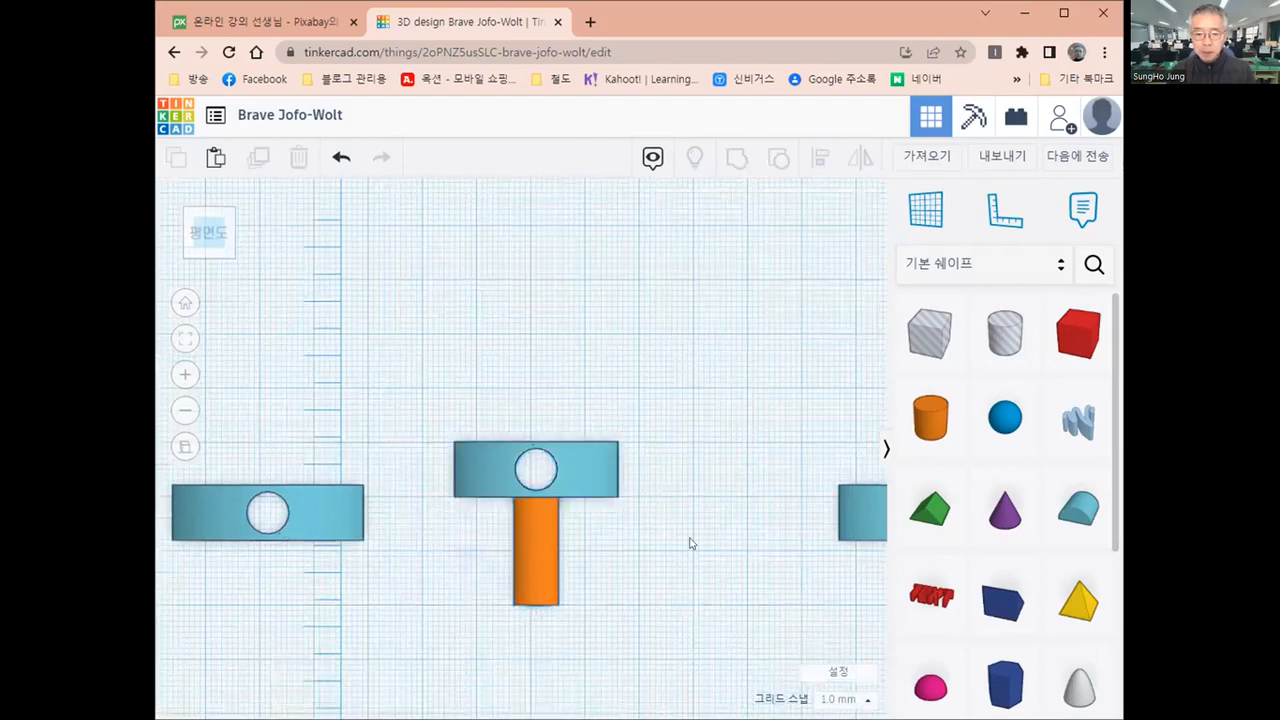
left_click(541, 578)
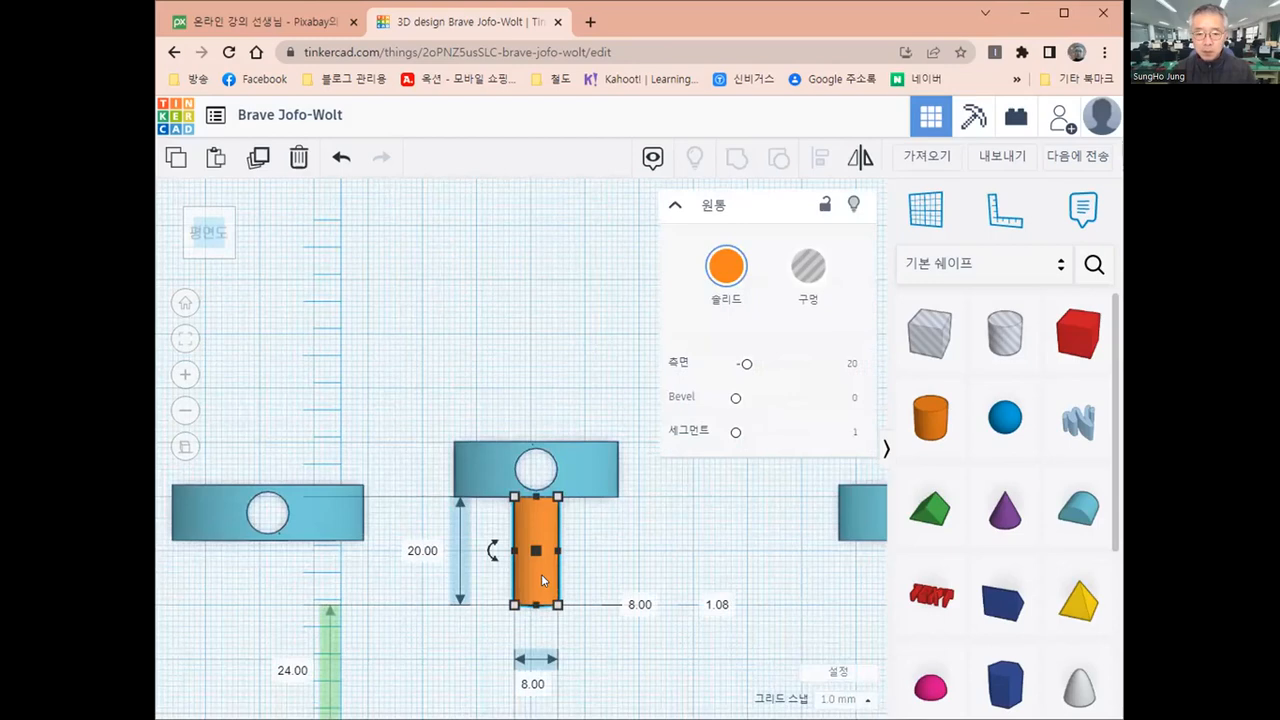
key("Up")
key("Up")
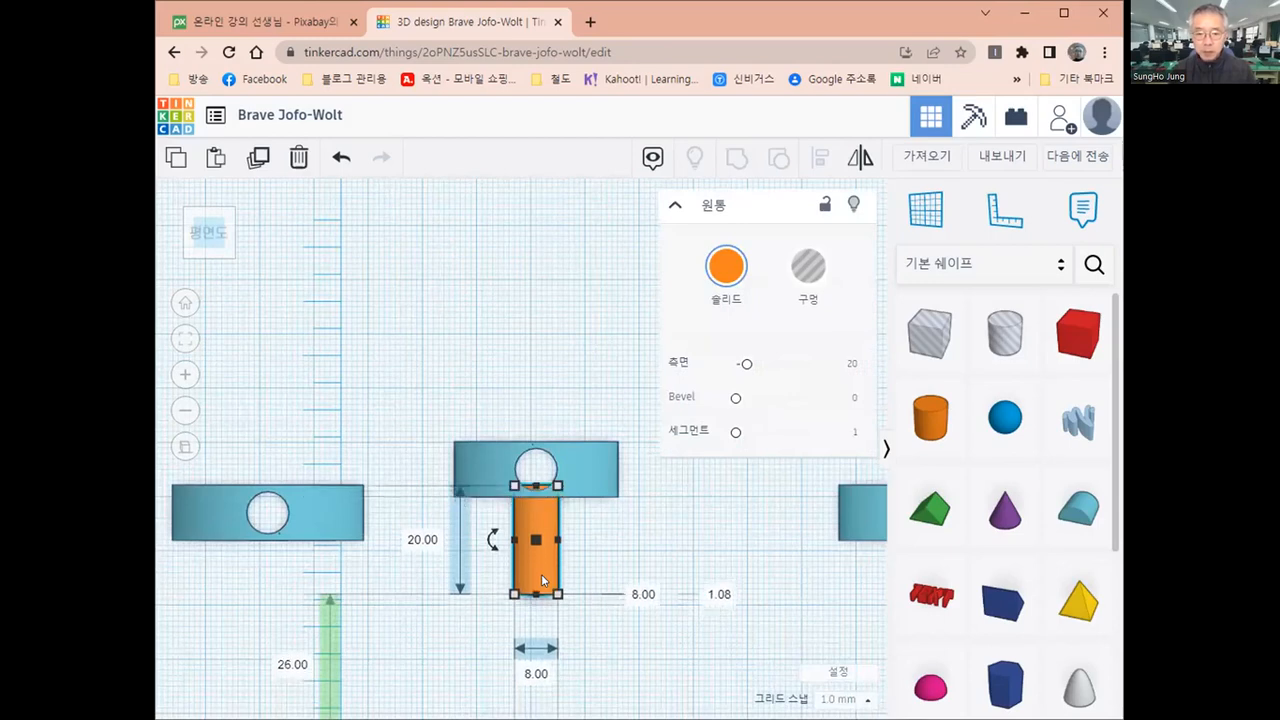
key("Up")
key("Up")
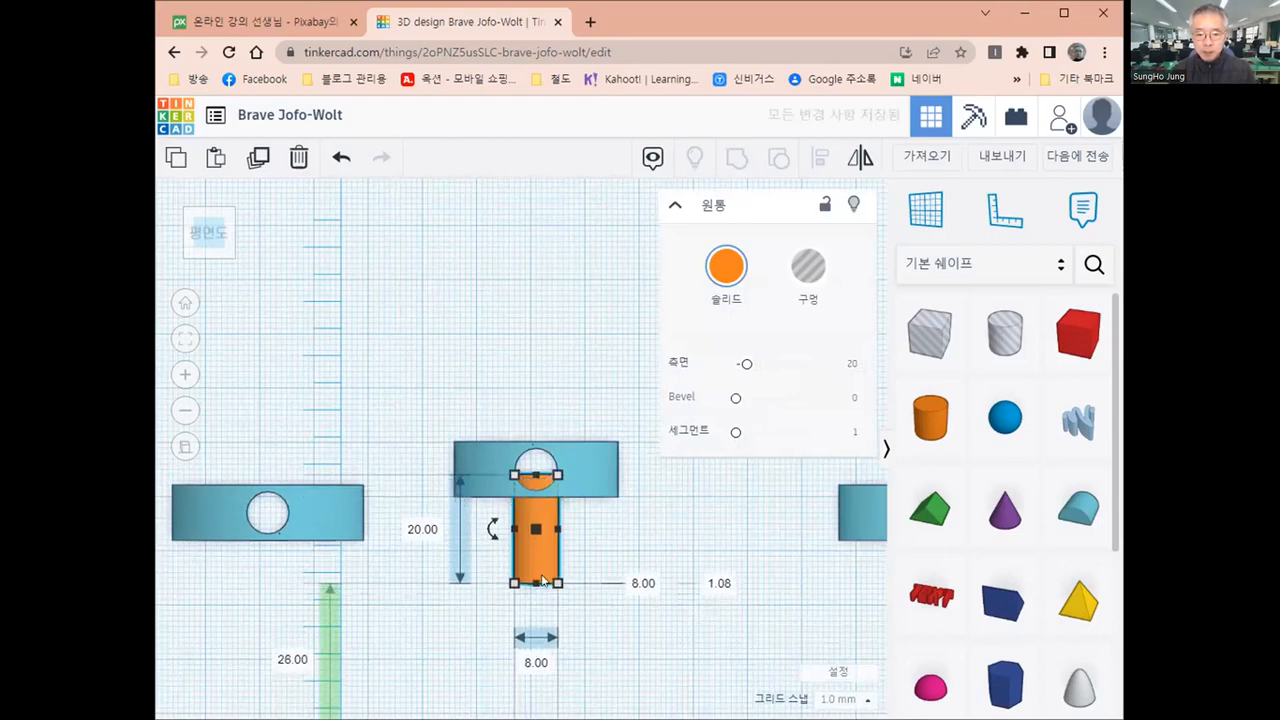
key("Up")
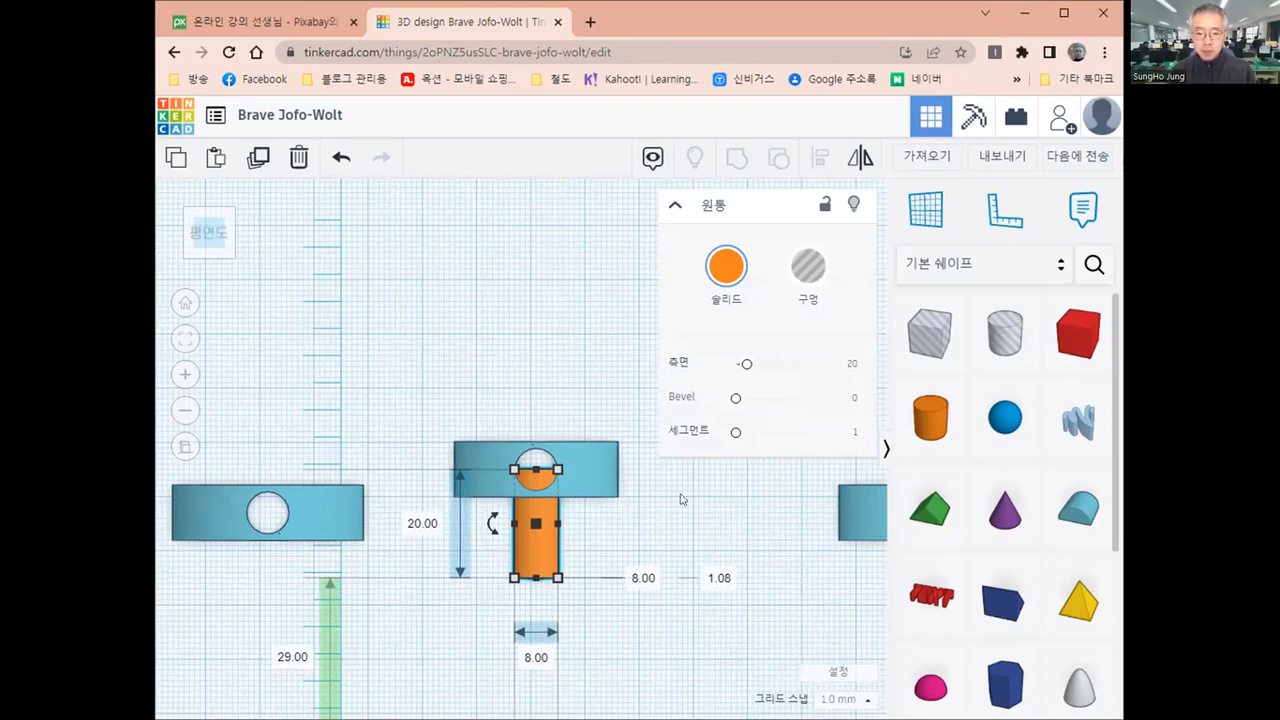
Turn the horizontal cylinder into a hole and group it with the middle round roof
left_click(540, 559)
left_click(810, 272)
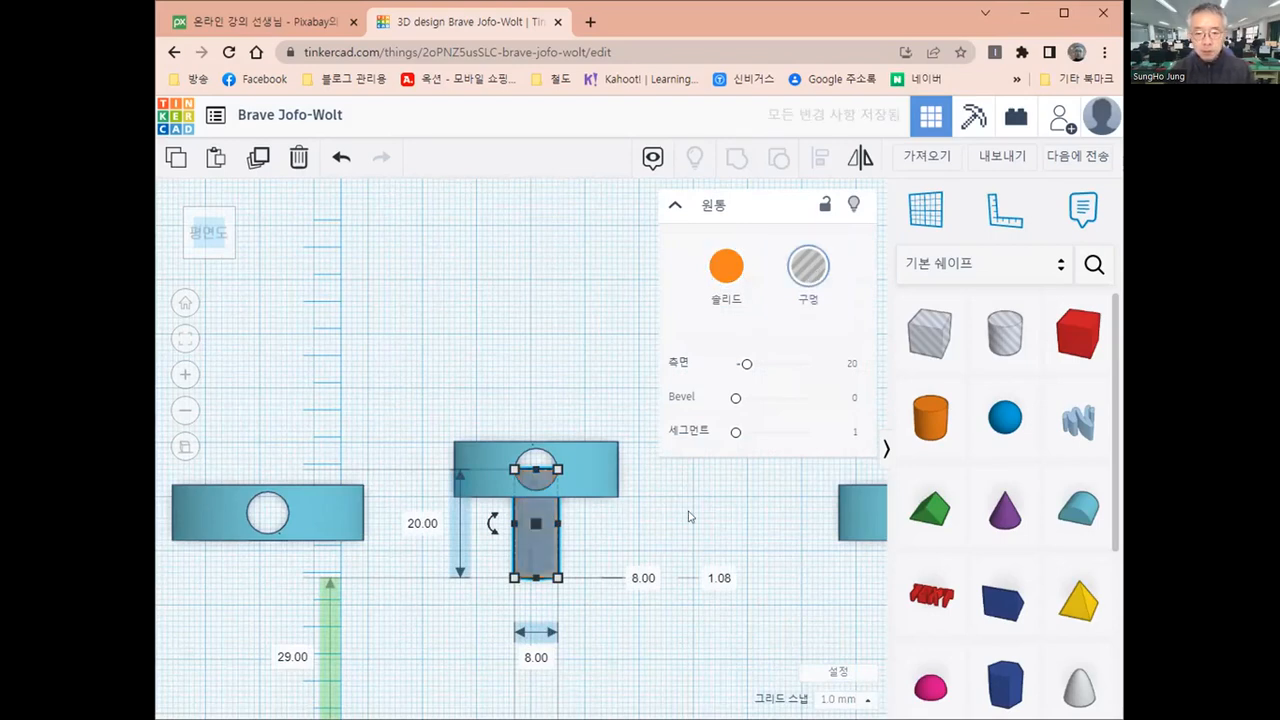
left_click(598, 469, "shift")
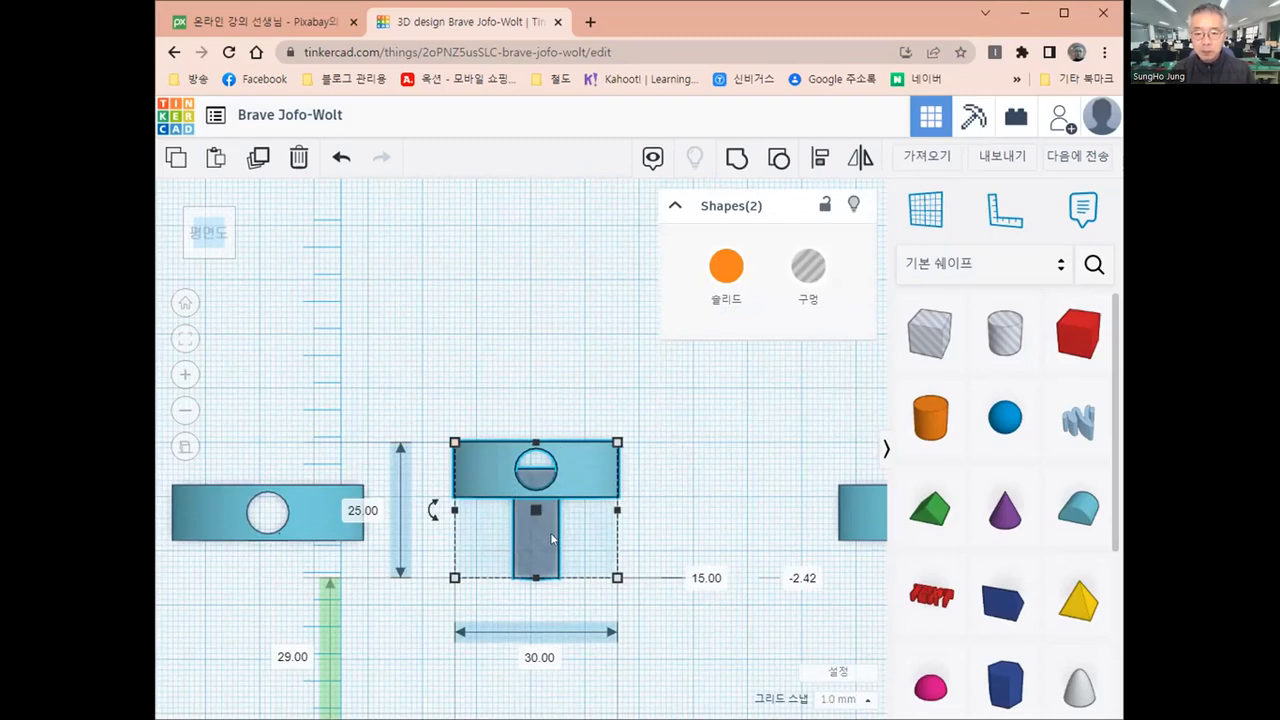
left_click(735, 163)
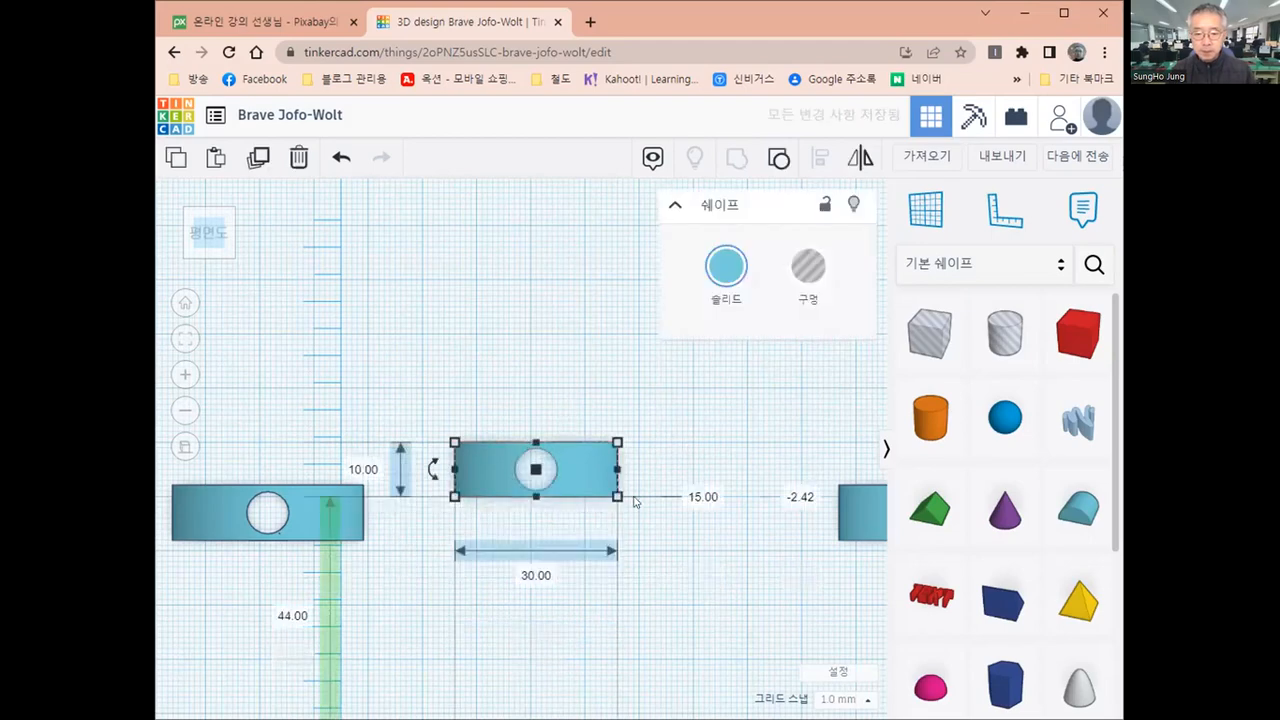
Move the middle round roof forward to 36 mm from the ruler and bring the smallest round roof closer to it
right_click_drag(674, 446, 512, 560)
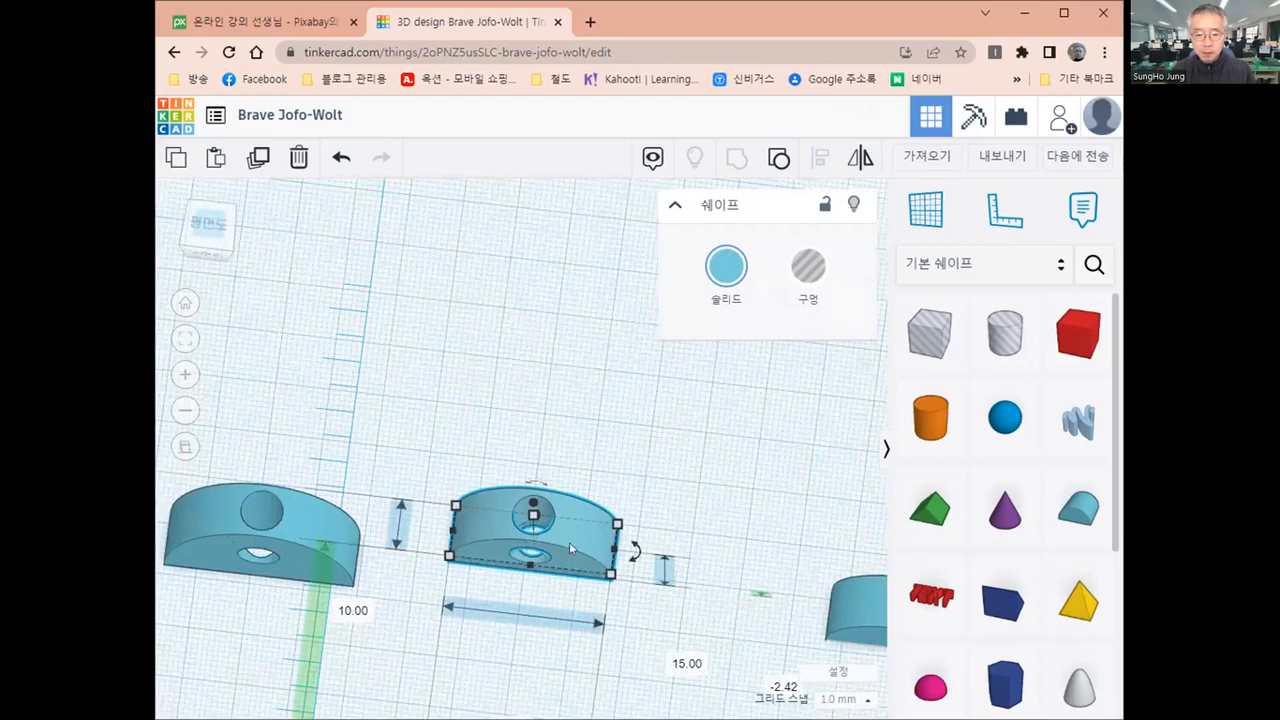
left_click_drag(569, 542, 534, 590)
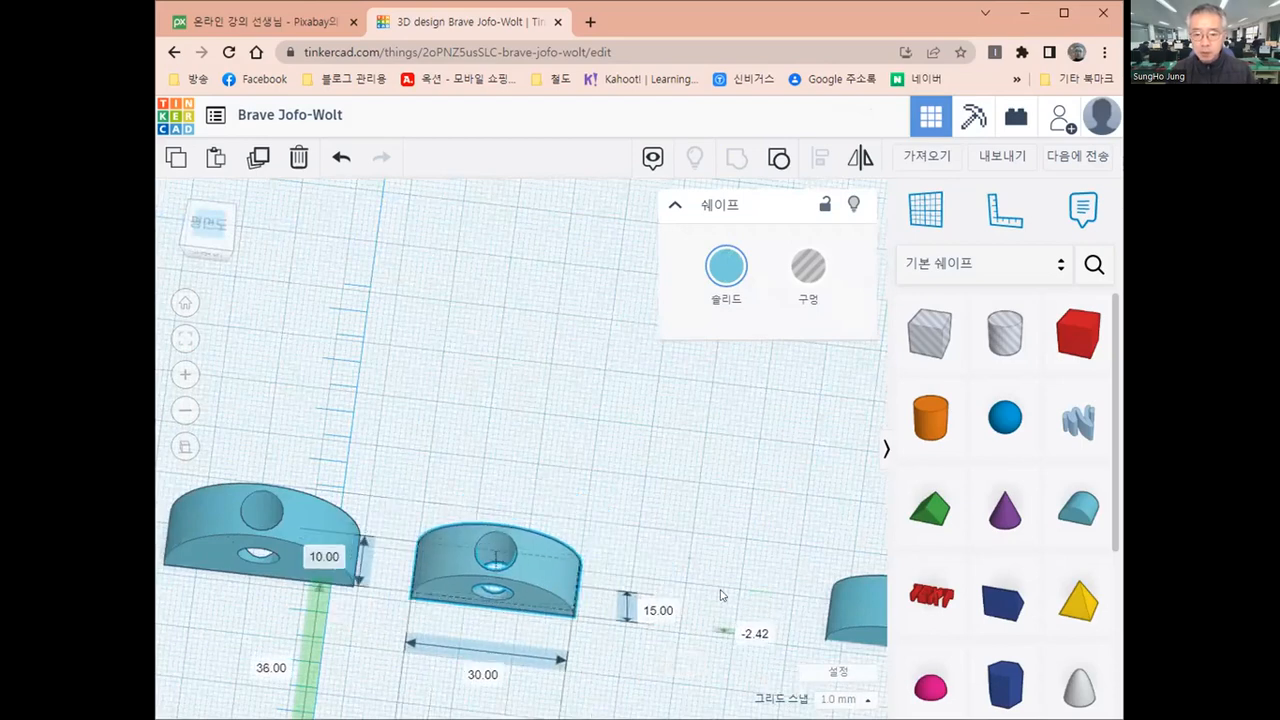
middle_click_drag(590, 547, 403, 483)
middle_click_drag(676, 534, 641, 532)
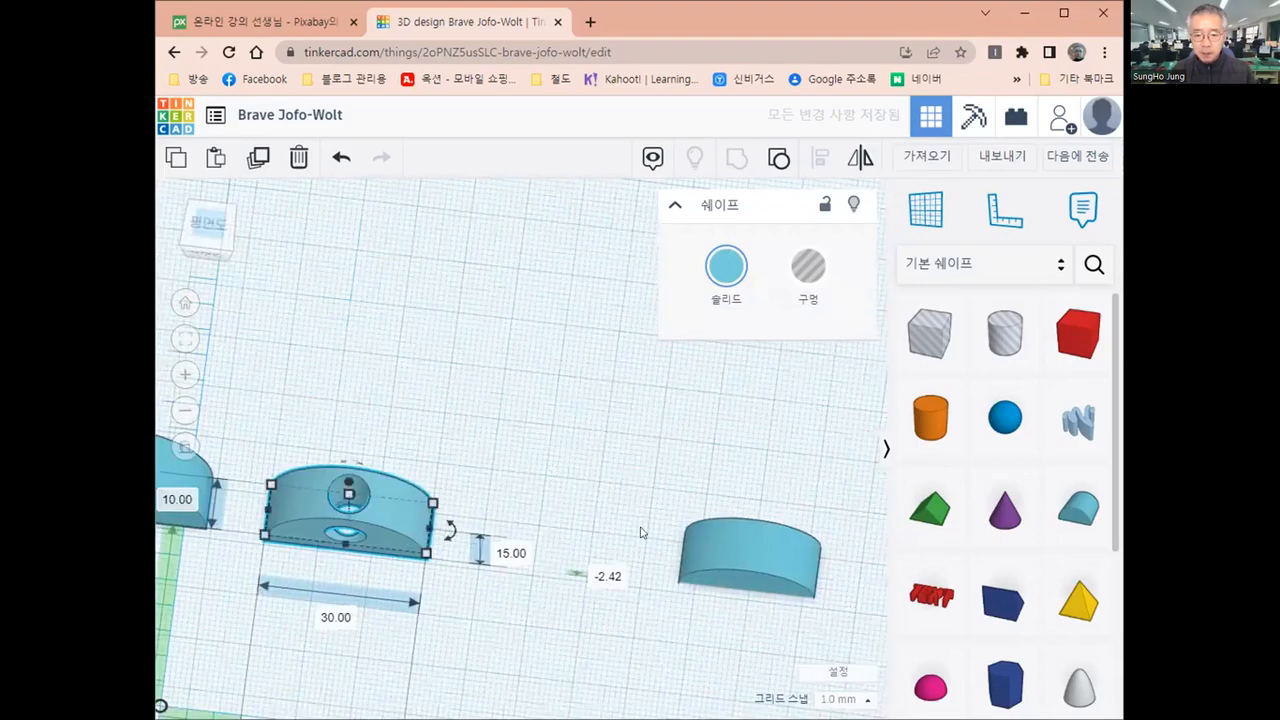
left_click_drag(772, 536, 653, 522)
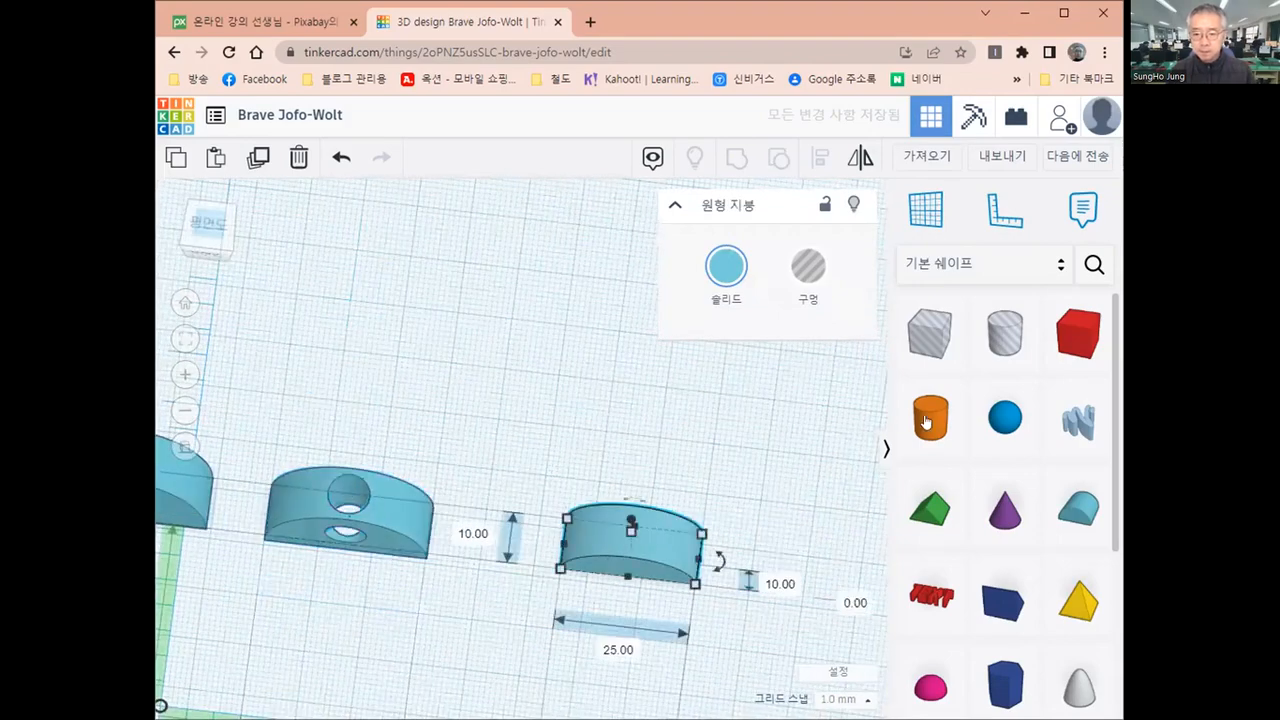
Add a cylinder in front of the smallest round roof and set its length and width to 8 mm
left_click_drag(926, 421, 512, 626)
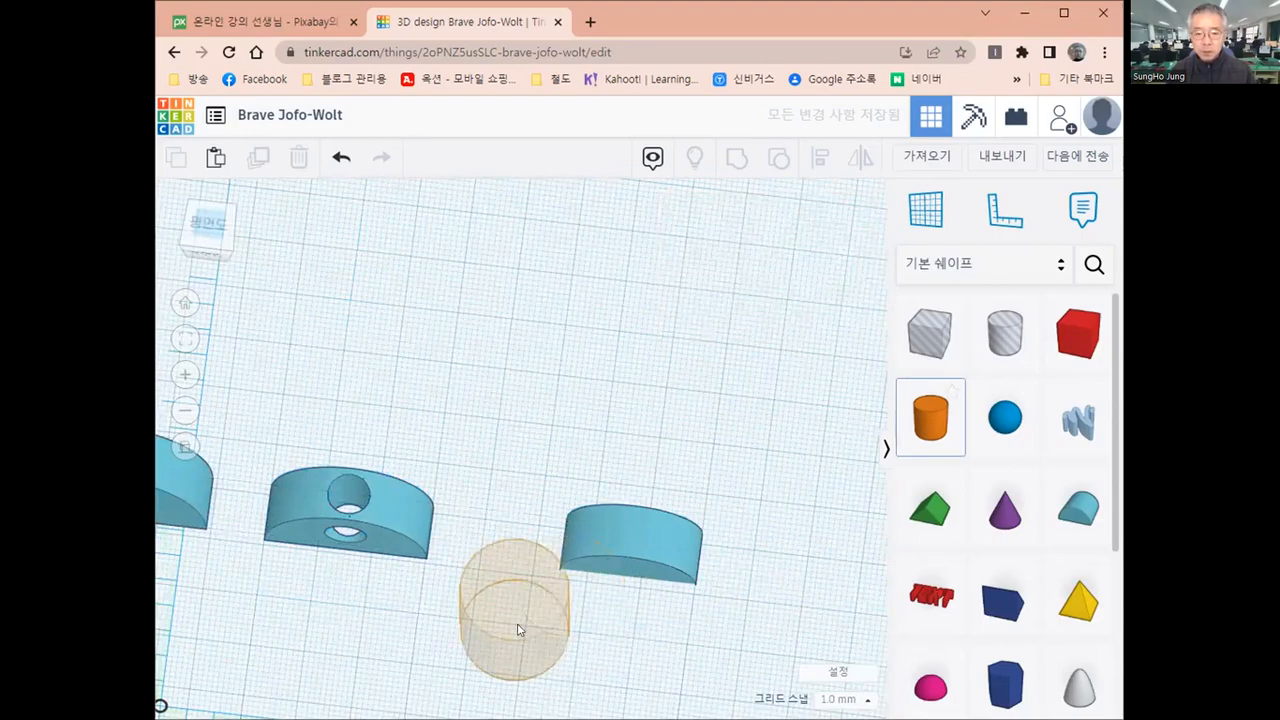
scroll(467, 615, "down", 2)
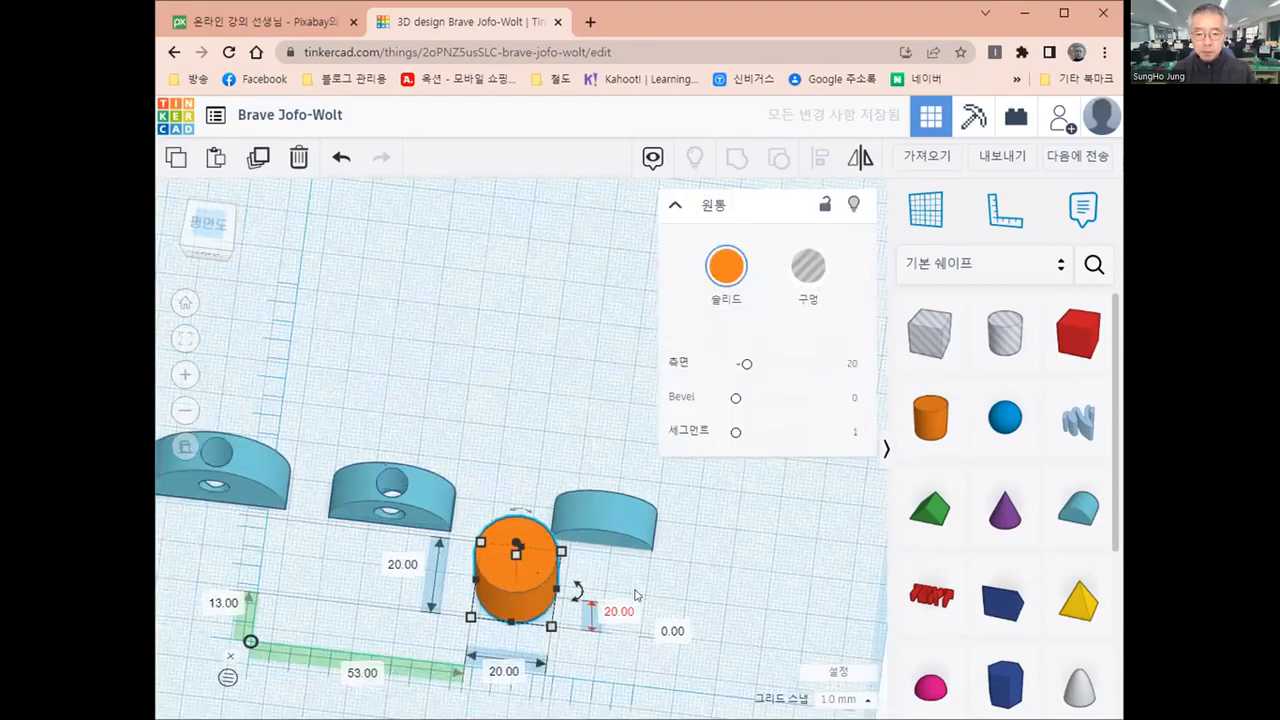
scroll(417, 545, "down", 2)
left_click(417, 542)
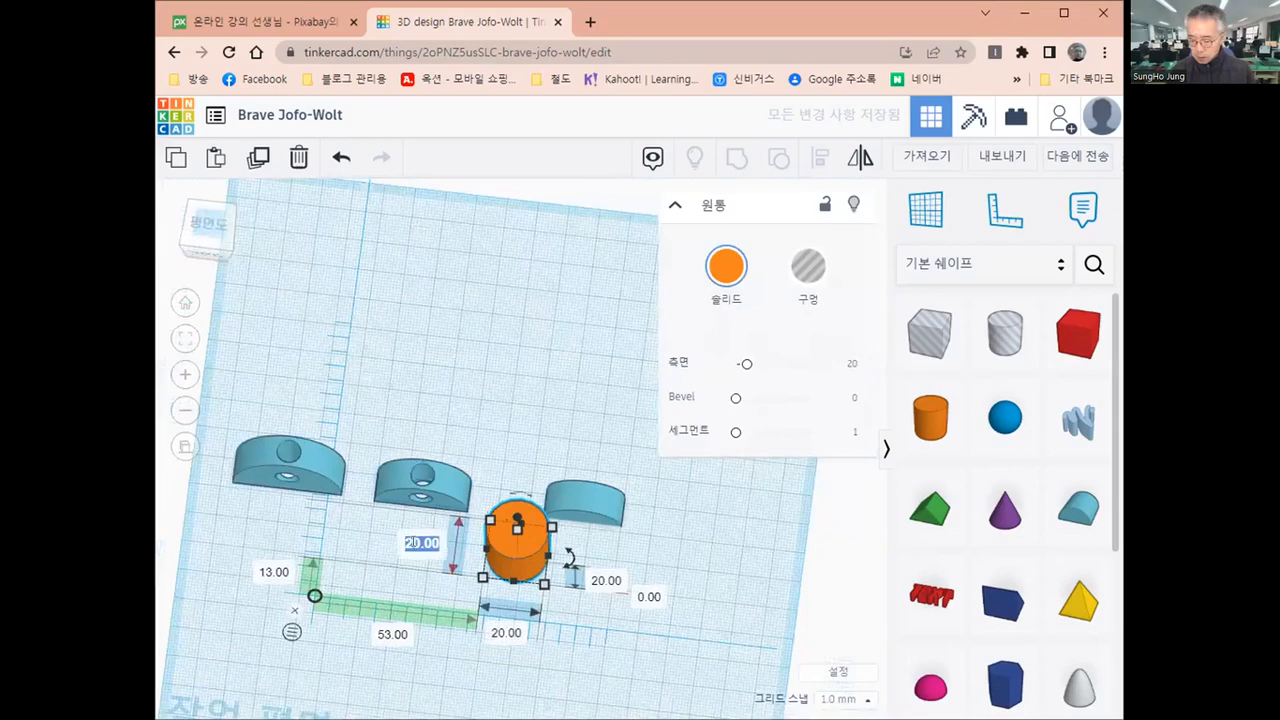
type("8")
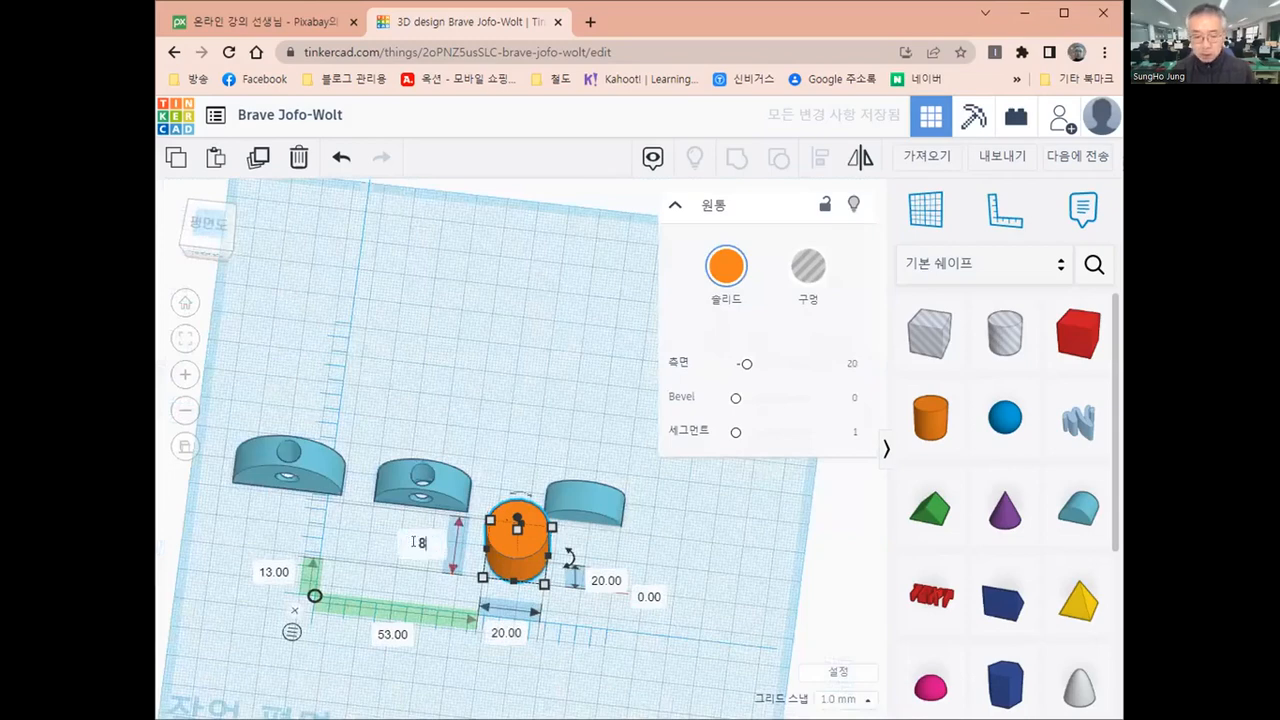
left_click(503, 630)
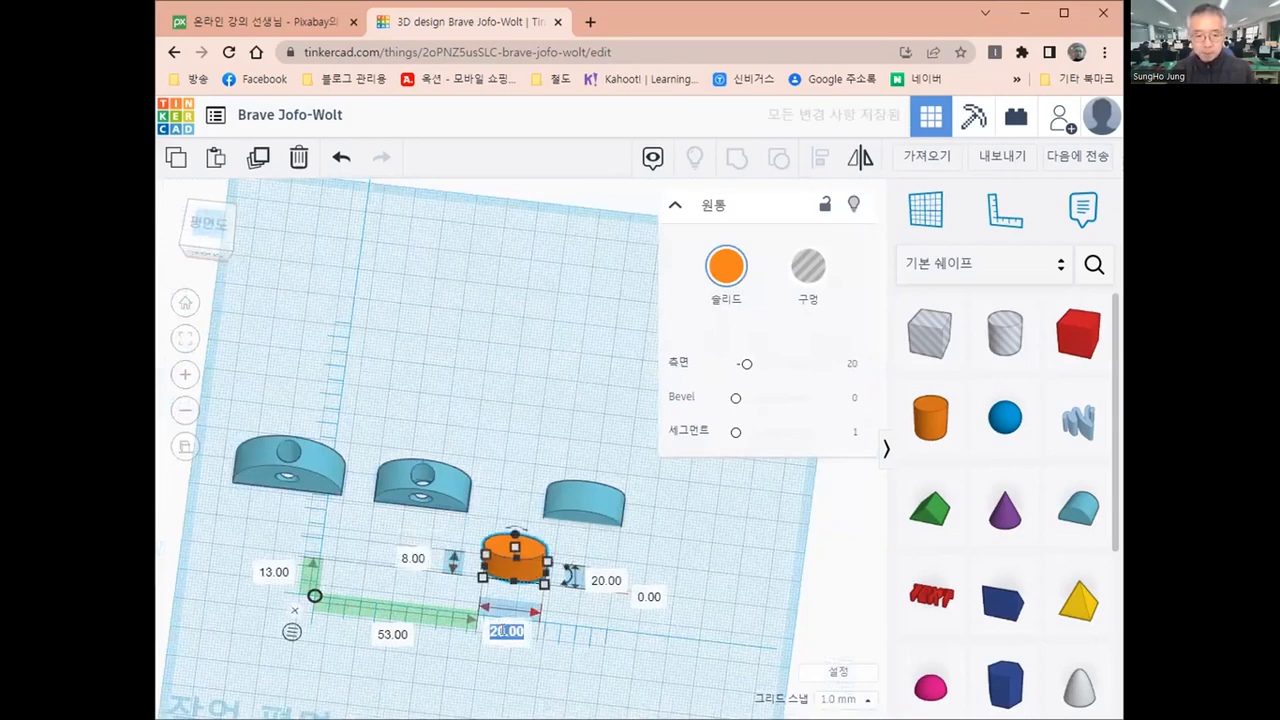
type("8")
key("Return")
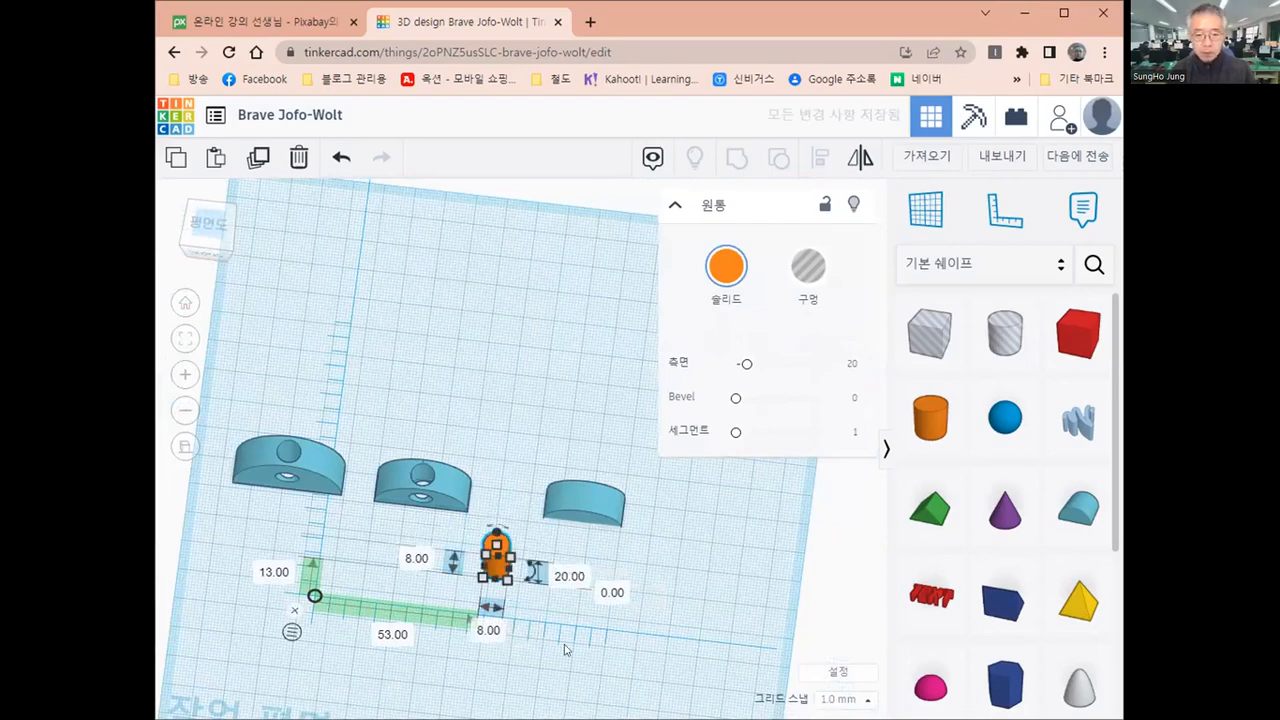
Move the upright cylinder onto the smallest round roof and align both on their centres in width and depth
left_click(545, 552)
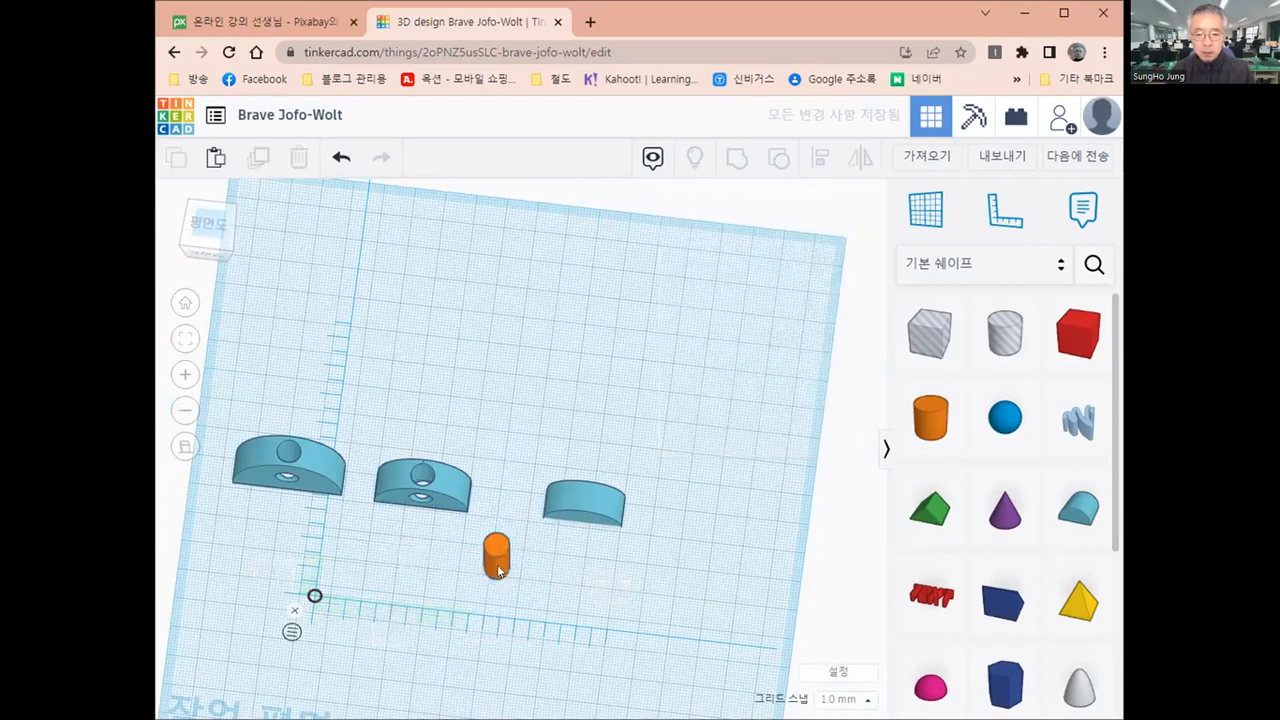
left_click_drag(503, 569, 516, 556)
left_click_drag(587, 507, 583, 495)
left_click_drag(522, 453, 642, 560)
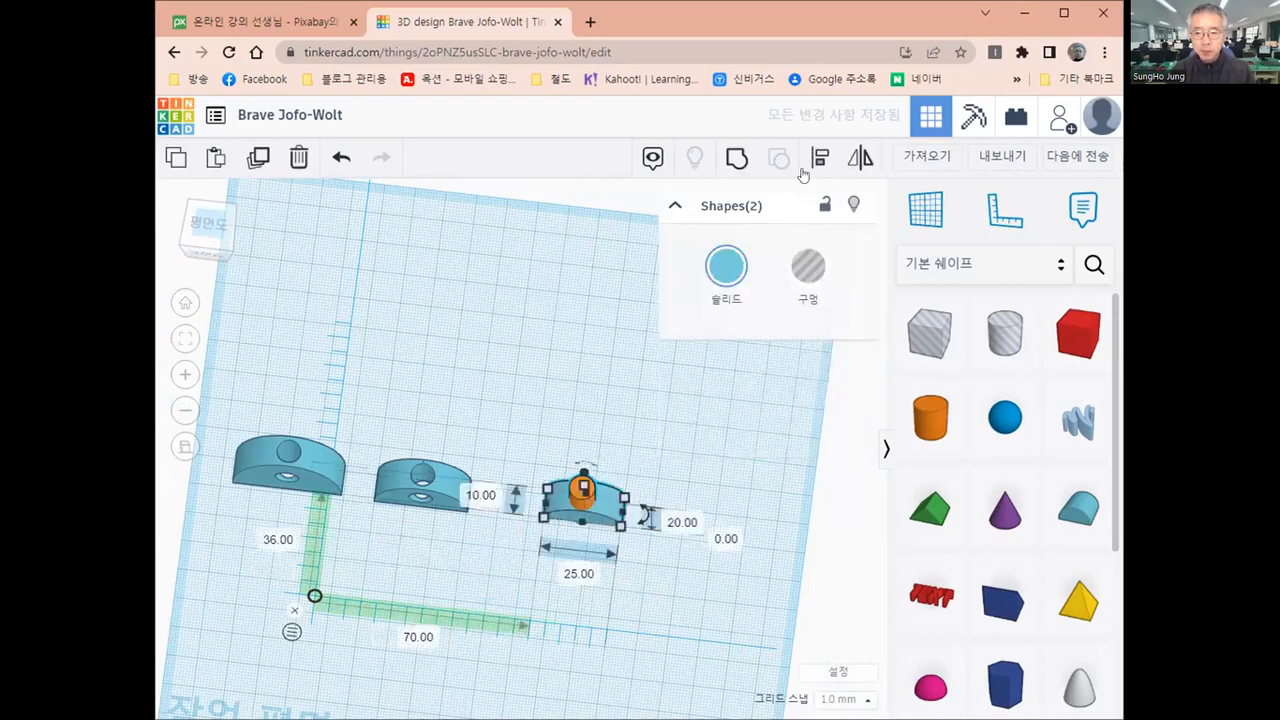
key("l")
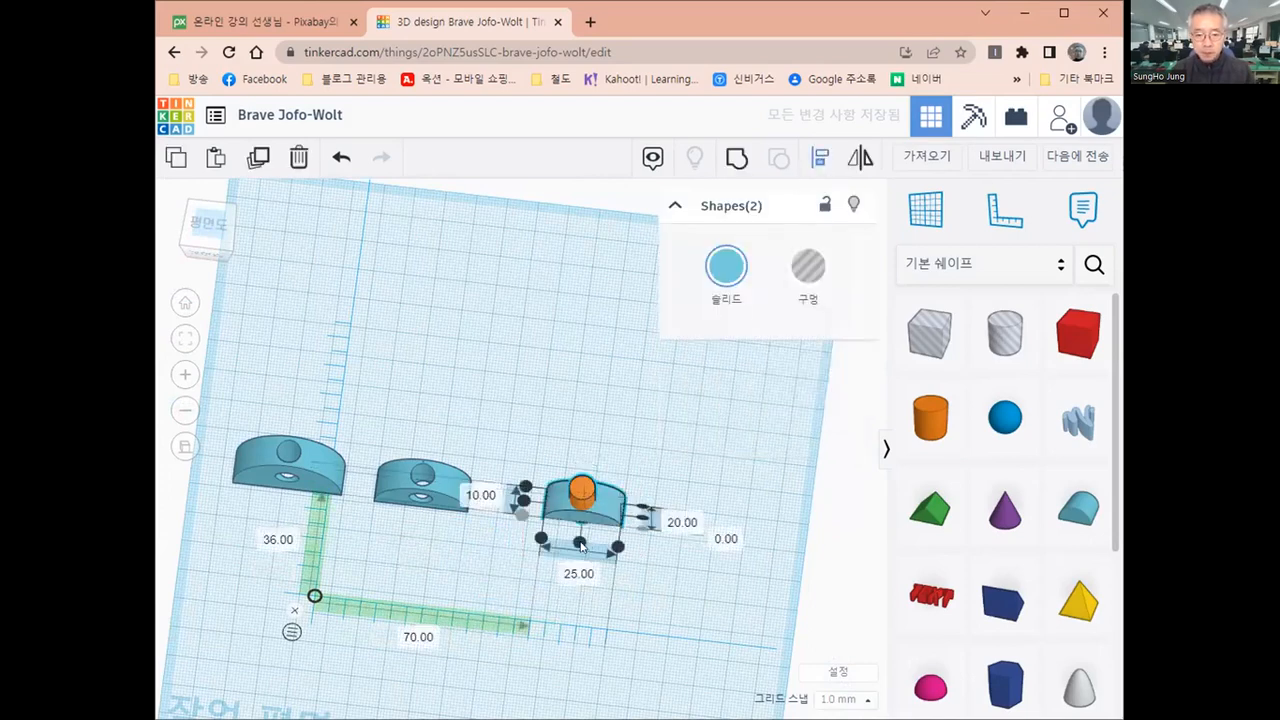
left_click(524, 500)
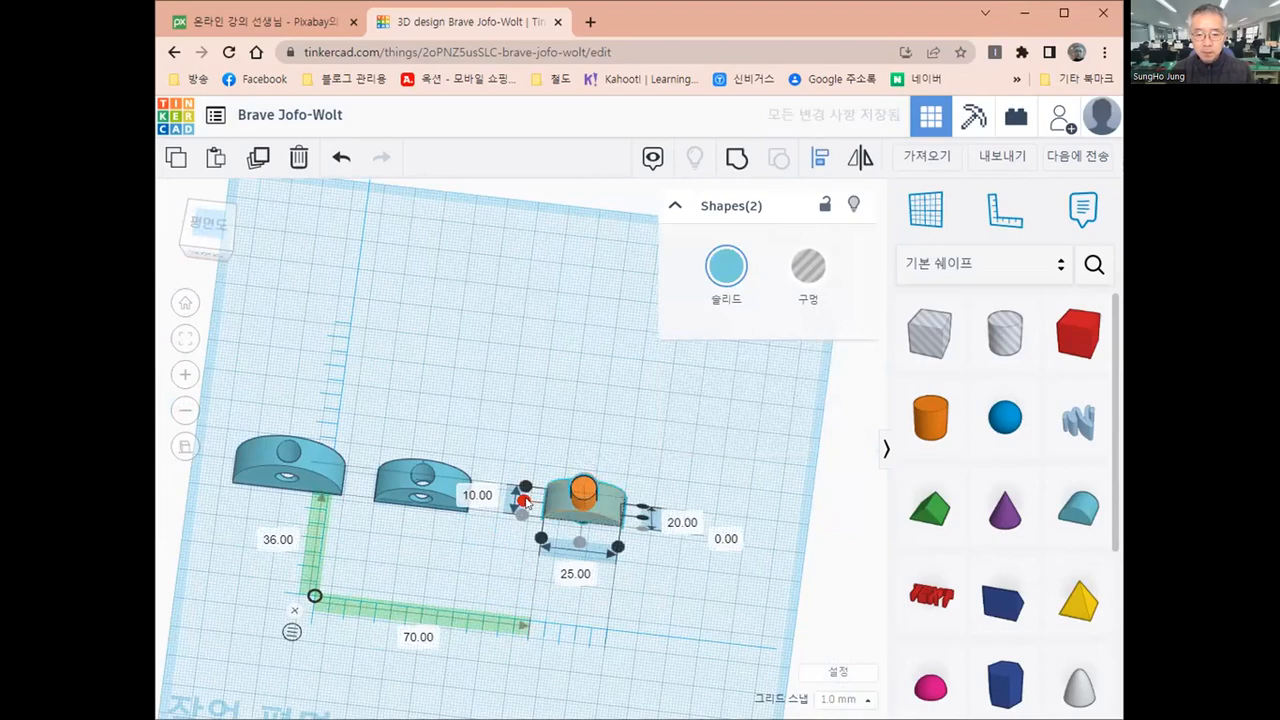
left_click(574, 638)
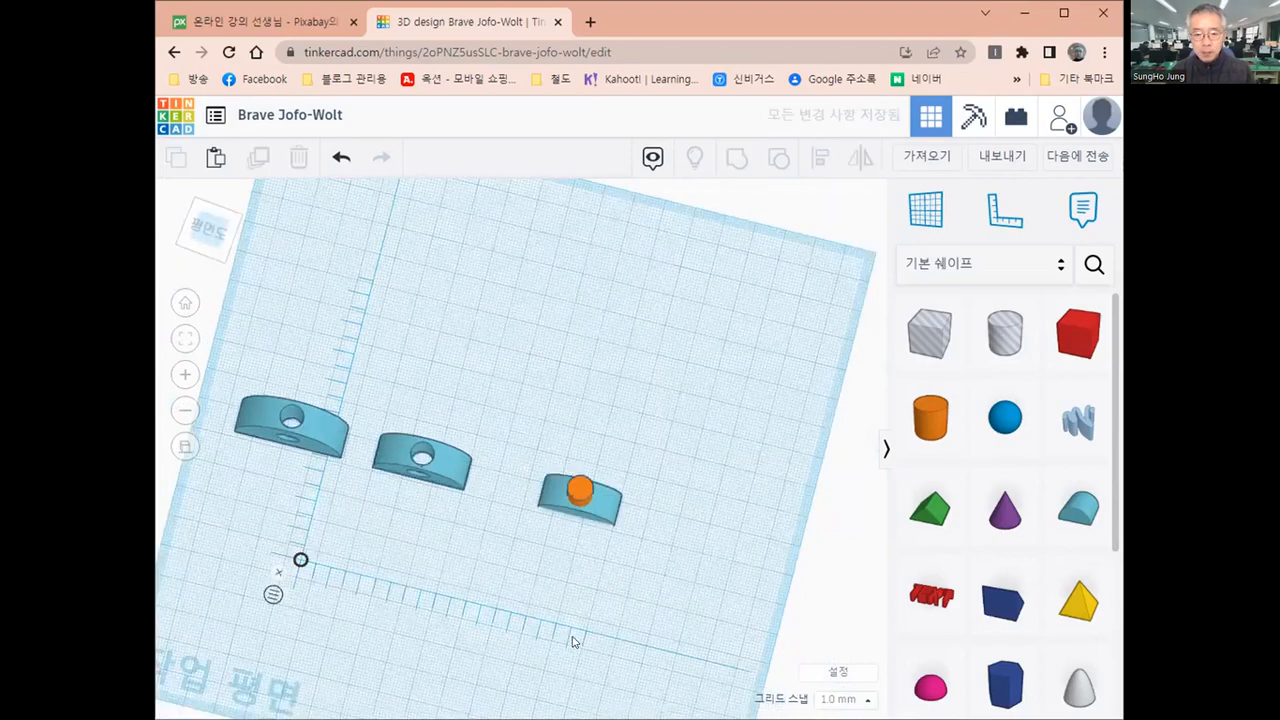
Turn the upright cylinder into a hole and group it with the smallest round roof
right_click_drag(568, 608, 631, 583)
right_click_drag(698, 559, 581, 503)
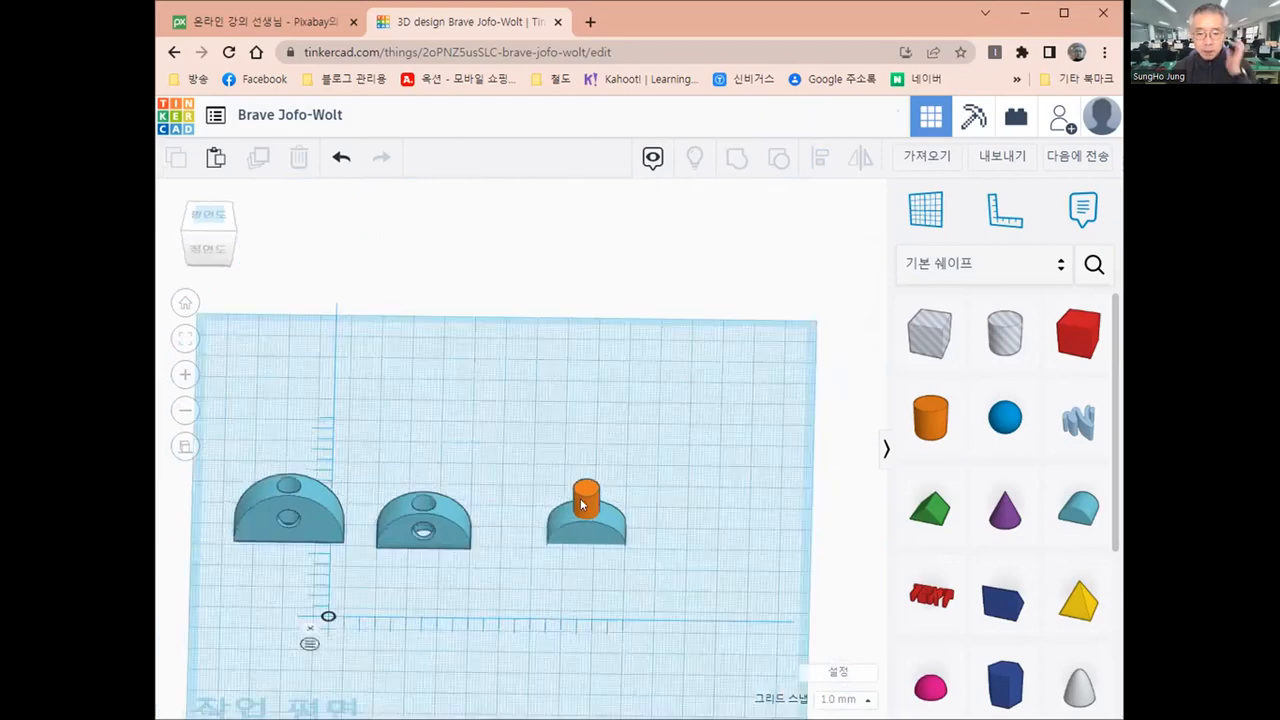
left_click(578, 500)
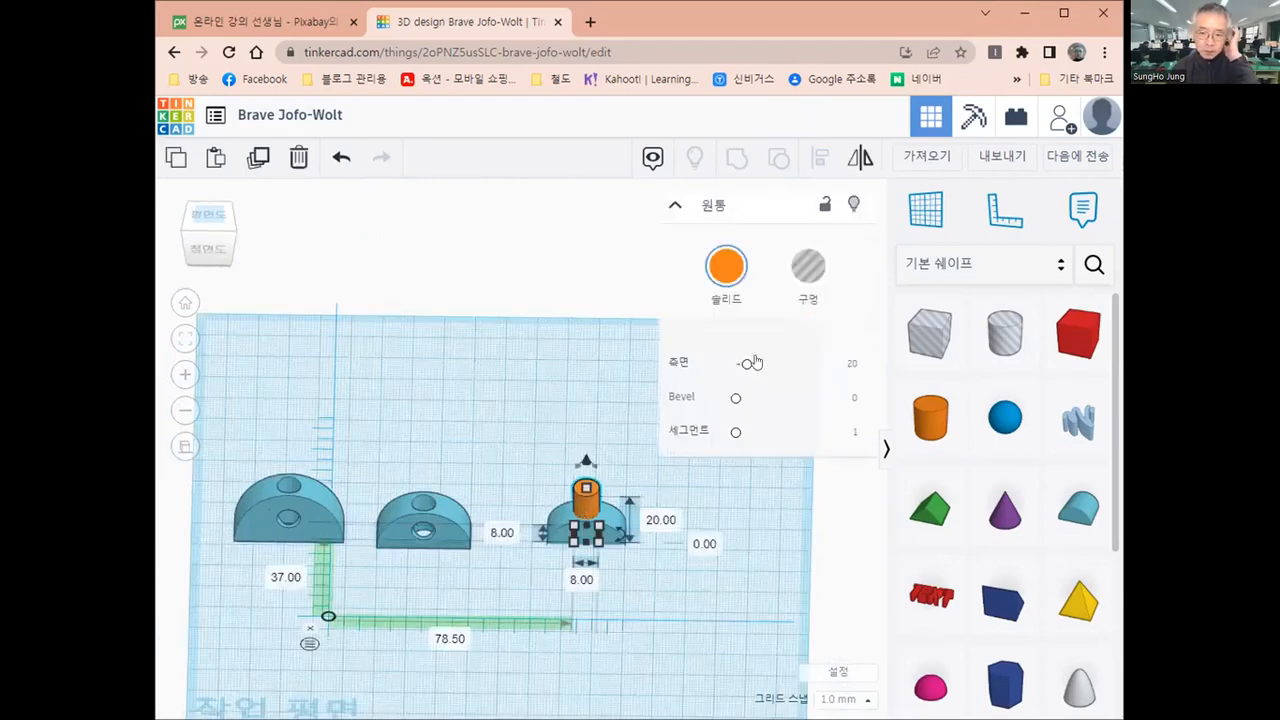
left_click(817, 270)
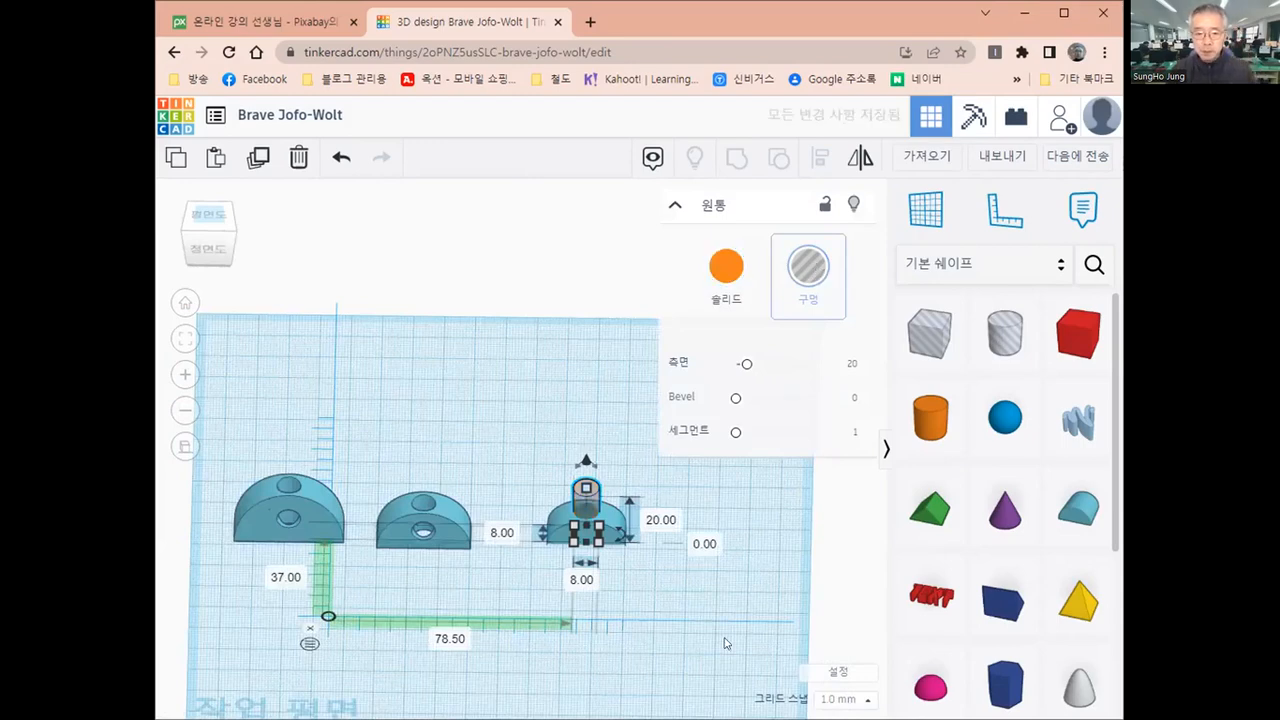
left_click(527, 451)
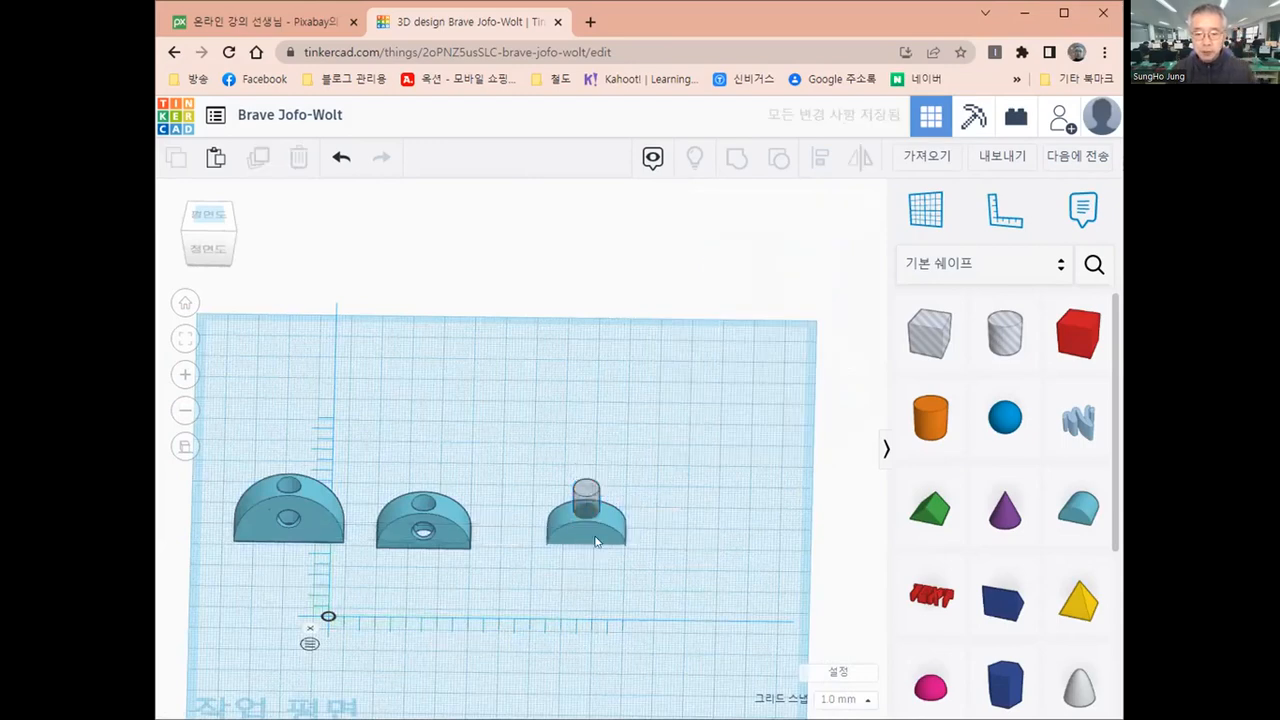
left_click_drag(655, 608, 657, 606)
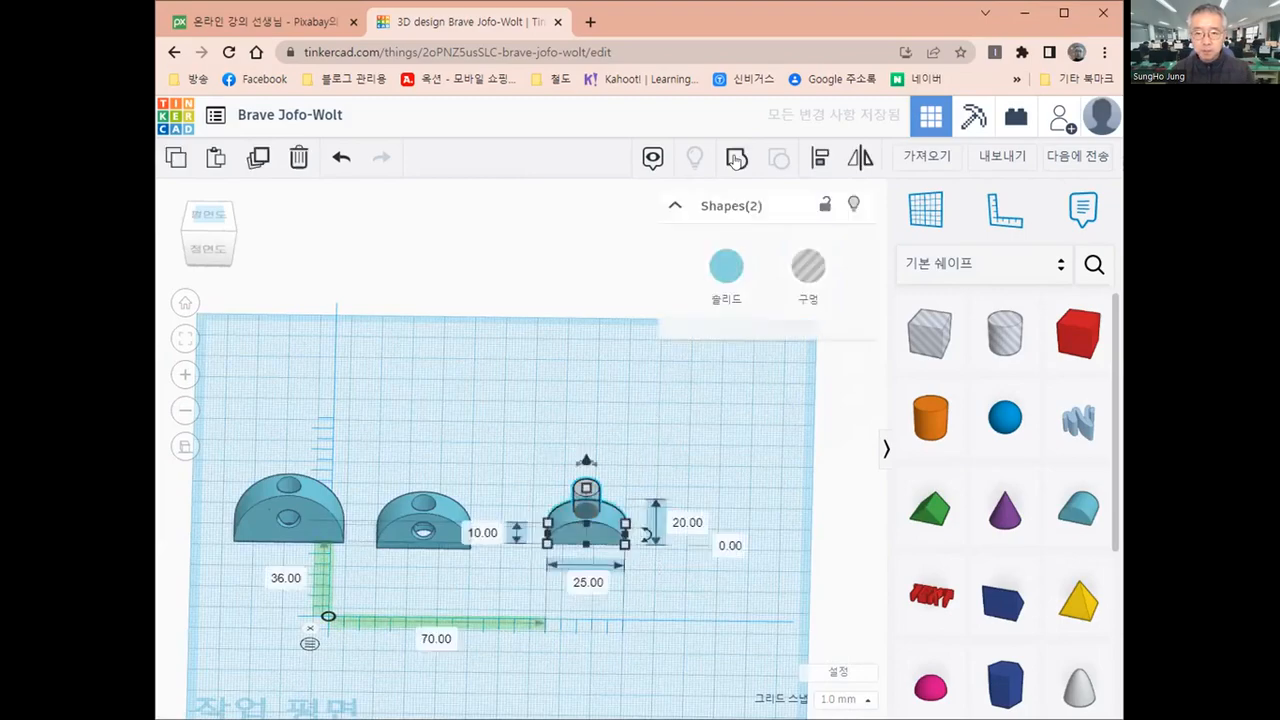
left_click(736, 158)
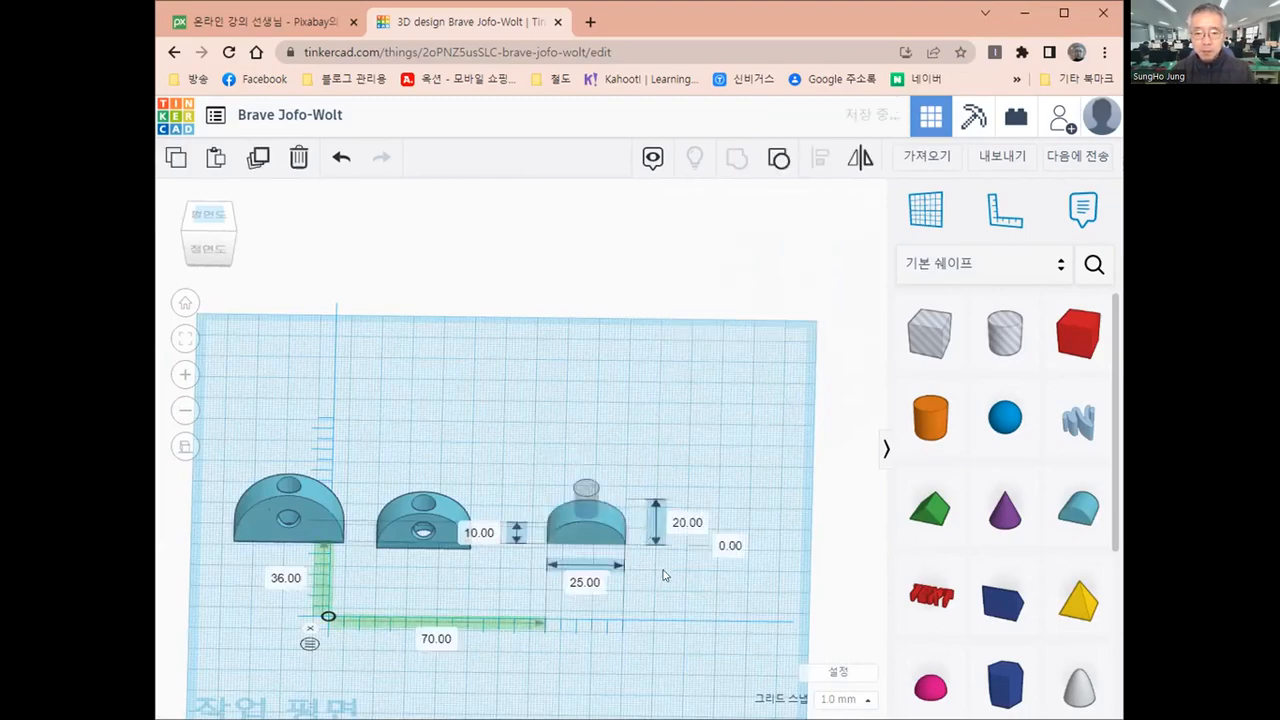
Place a temporary workplane on the flat front face of the smallest round roof
right_click_drag(663, 500, 556, 550)
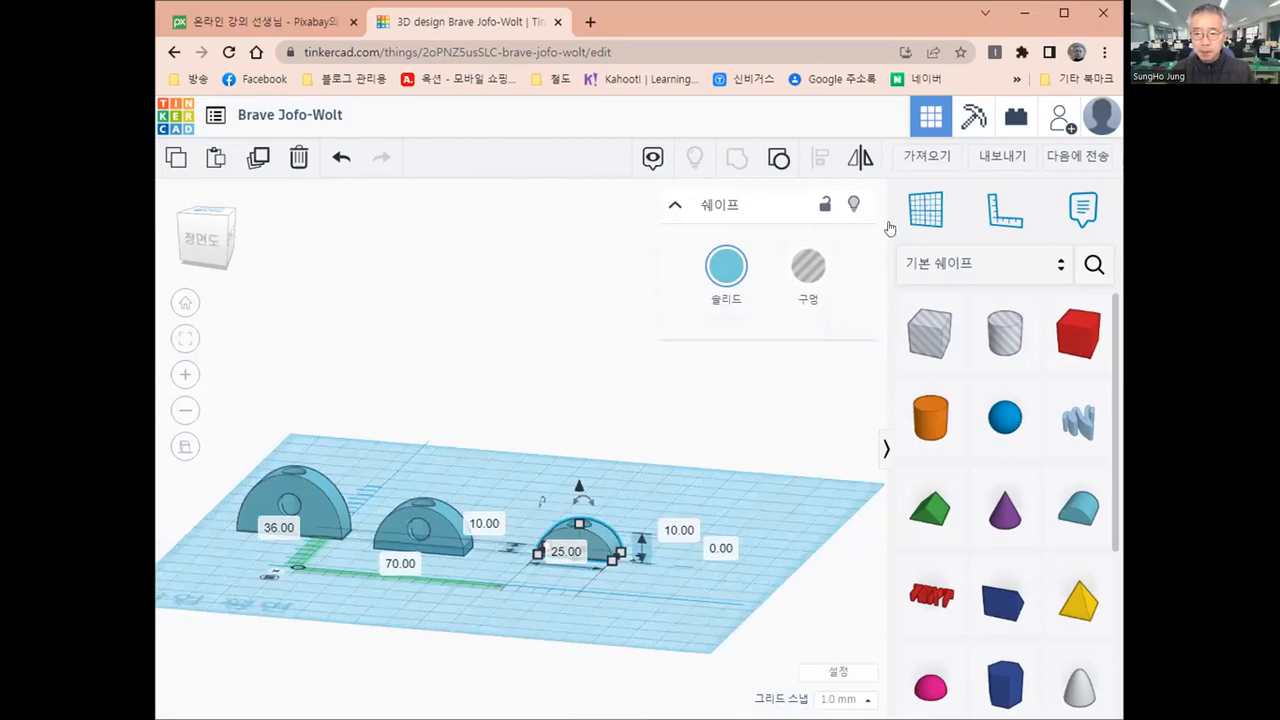
left_click(931, 213)
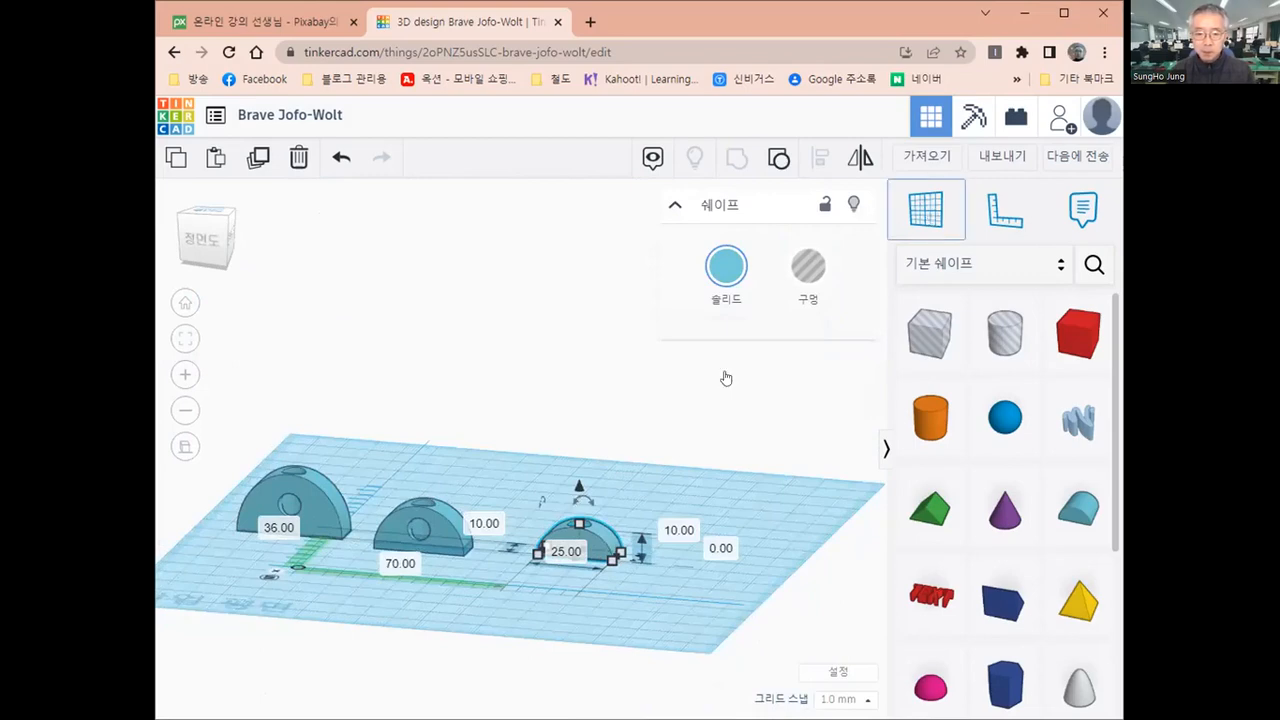
left_click(585, 558)
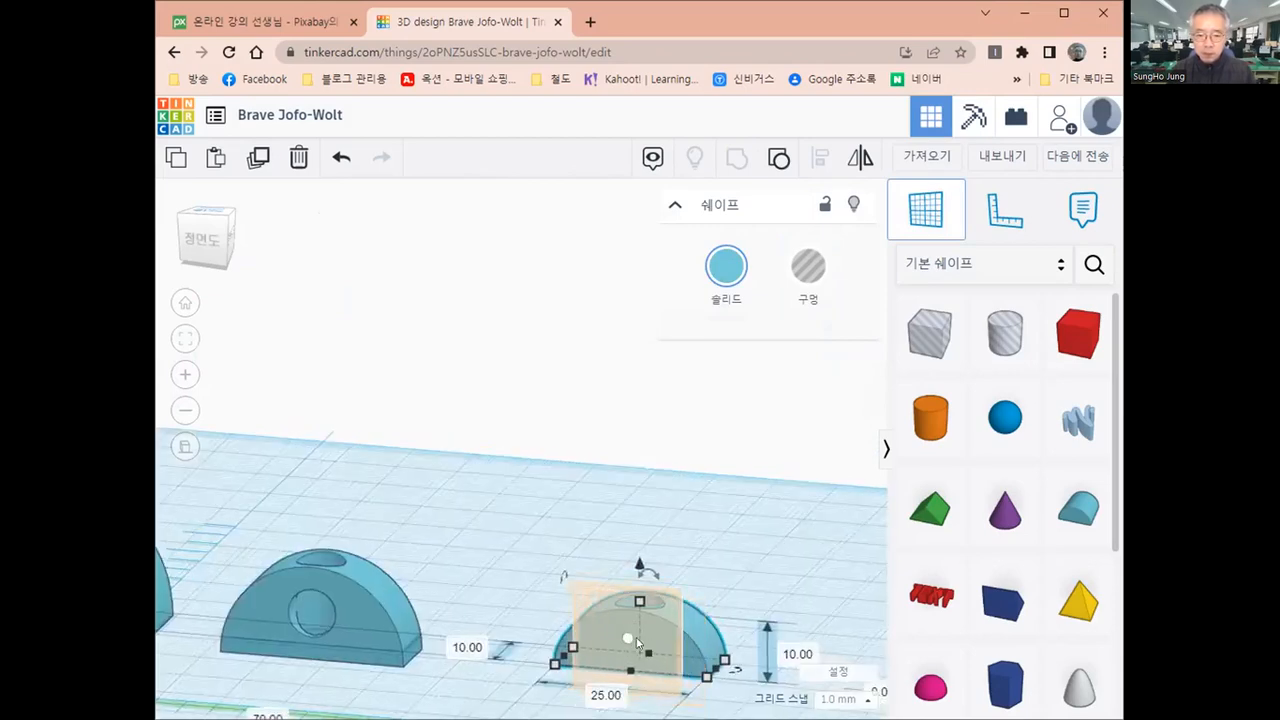
left_click(676, 662)
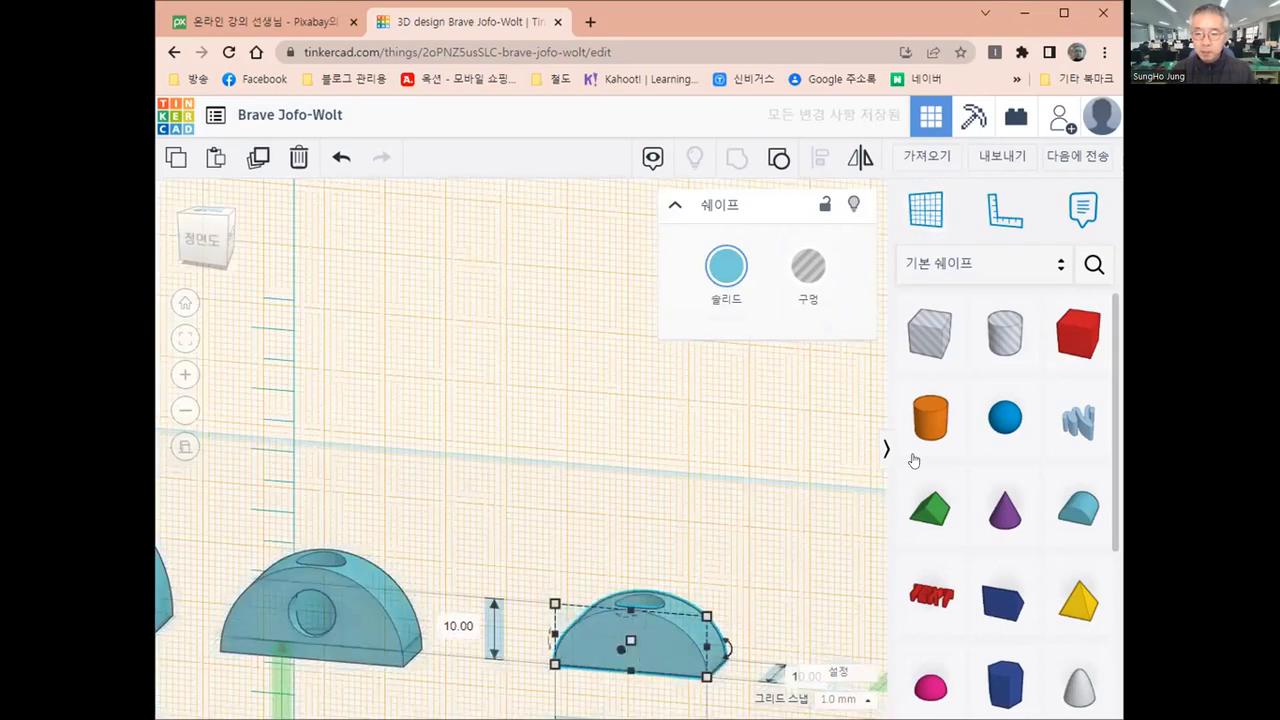
Add a horizontal cylinder on the smallest round roof's front face and set its two cross-section dimensions to 8 mm
key("w")
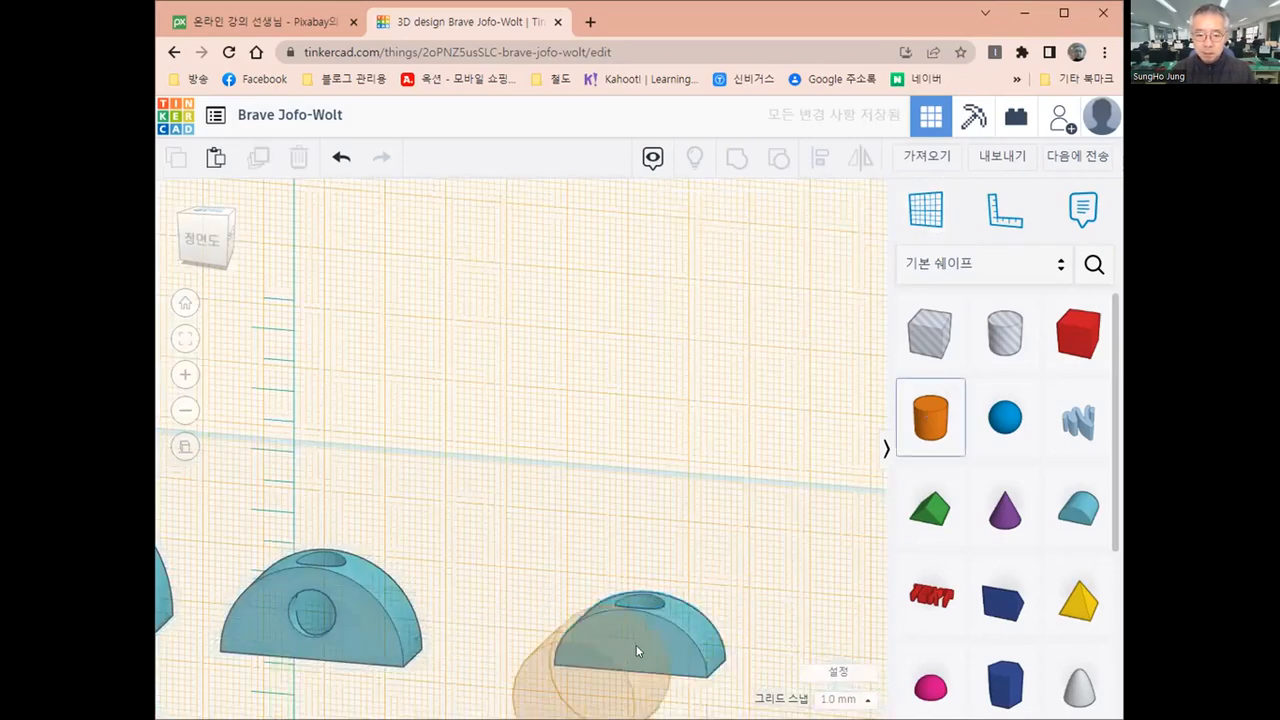
left_click(636, 648)
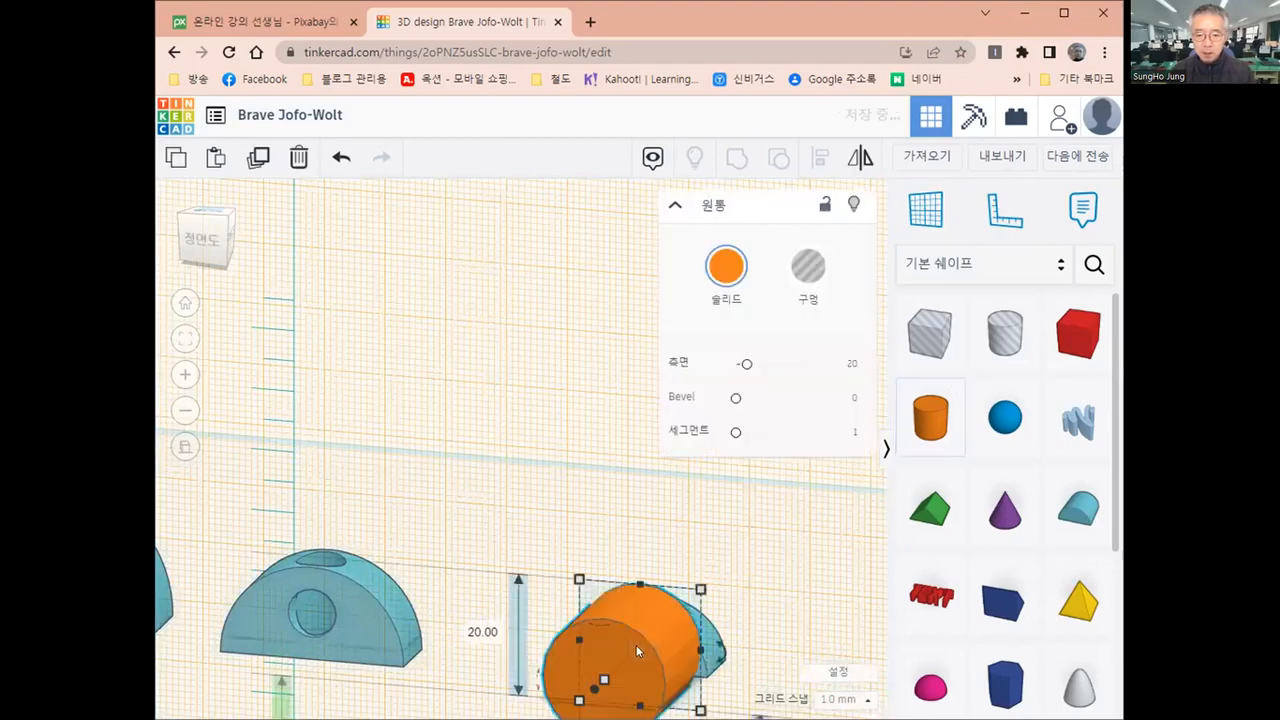
right_click_drag(661, 628, 691, 555)
middle_click_drag(551, 428, 531, 411)
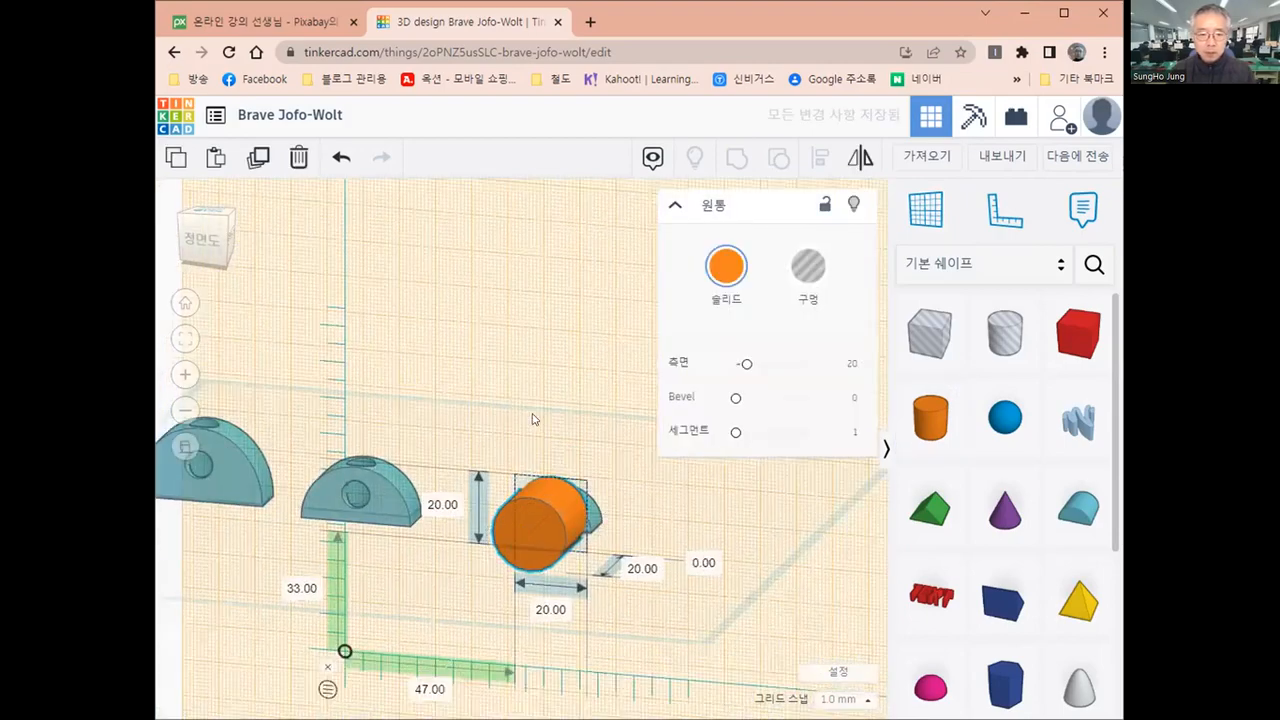
middle_click_drag(355, 409, 277, 318)
left_click(368, 415)
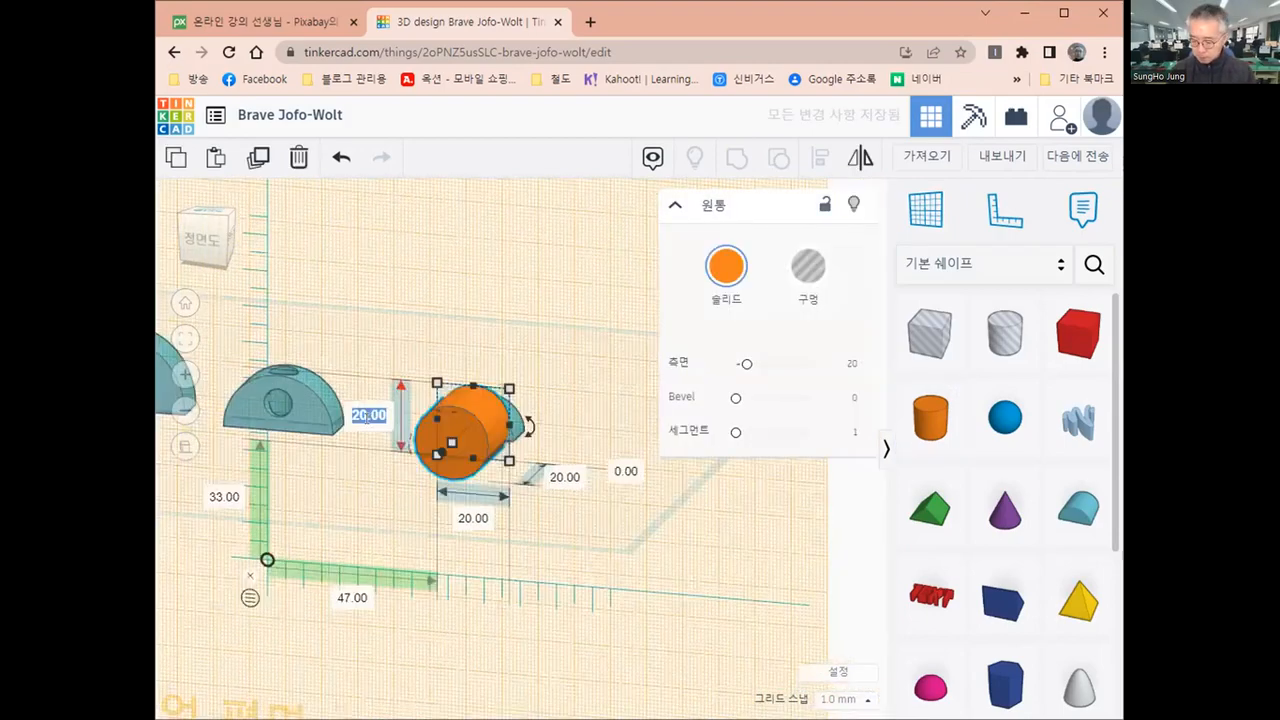
type("8")
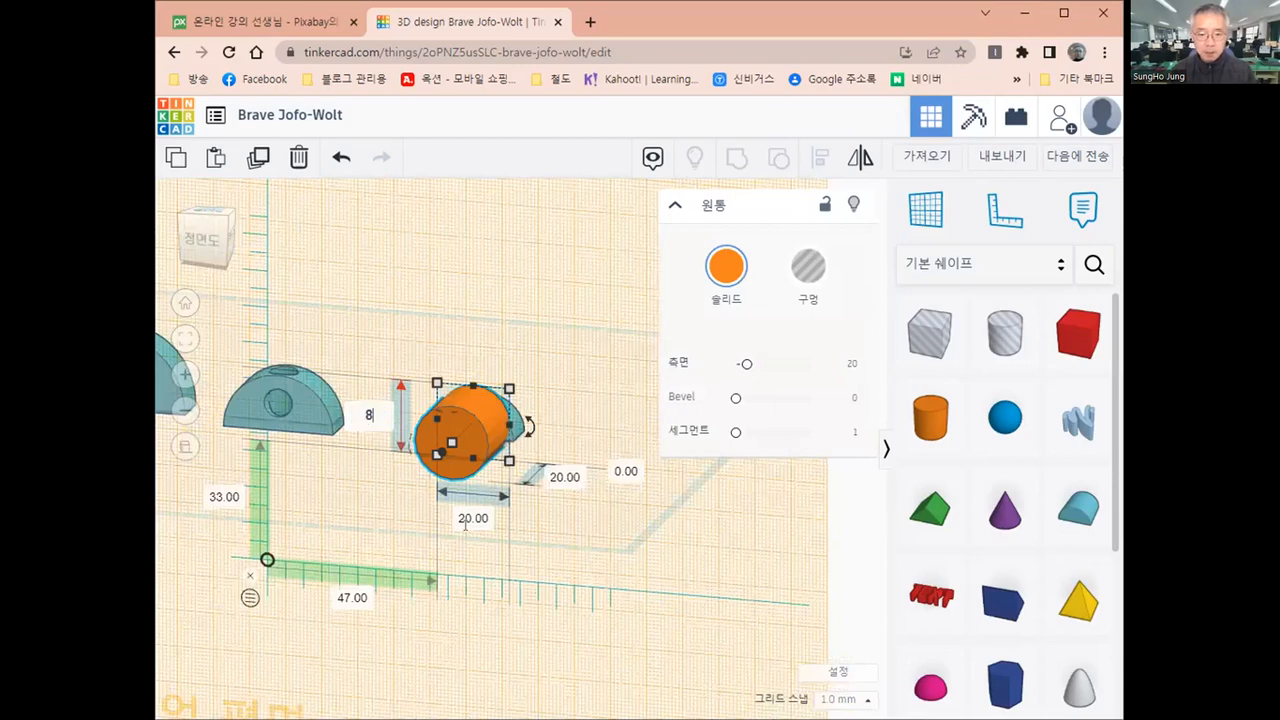
left_click(464, 517)
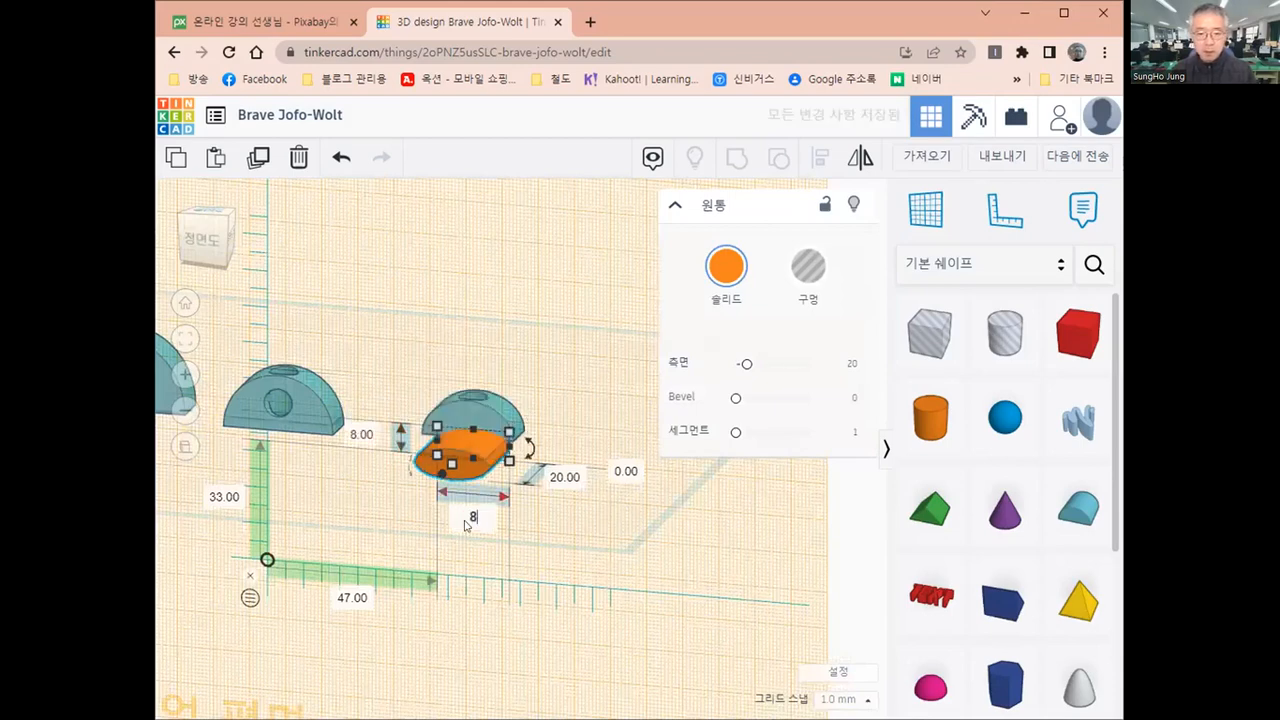
type("8")
key("Return")
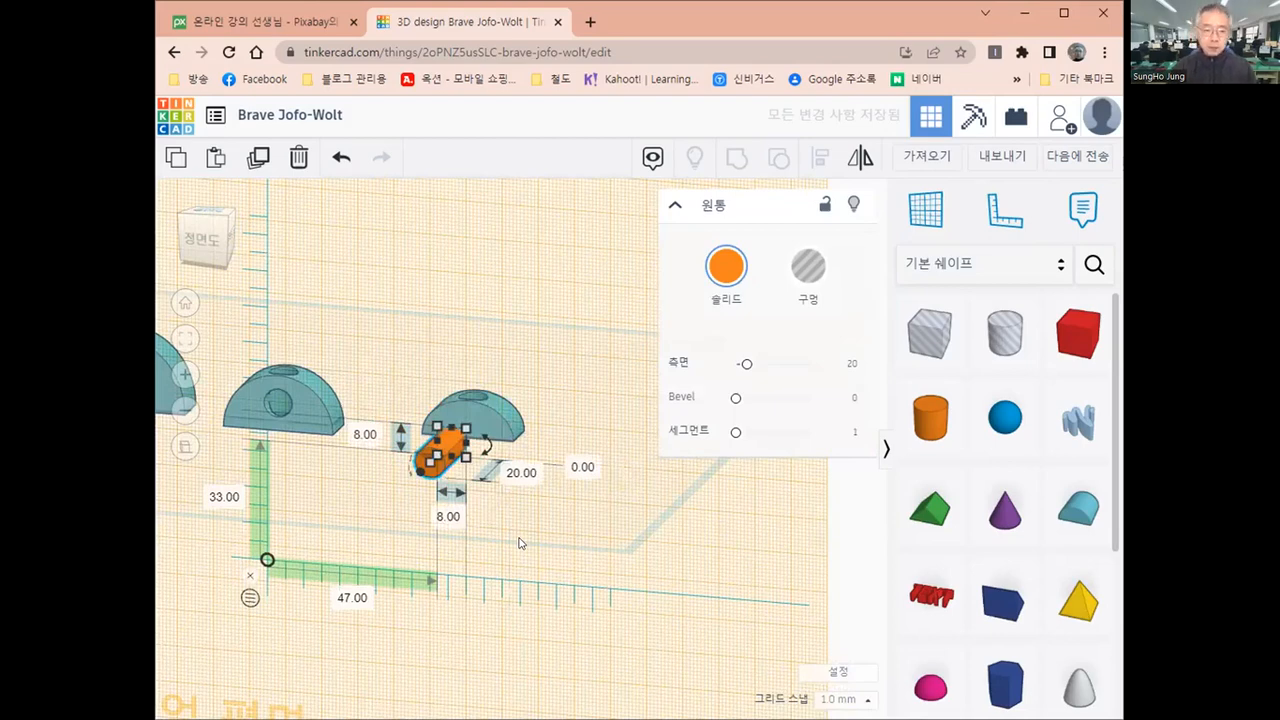
Select the horizontal cylinder with the smallest round roof and align them on their centres in width and height
left_click(487, 412, "shift")
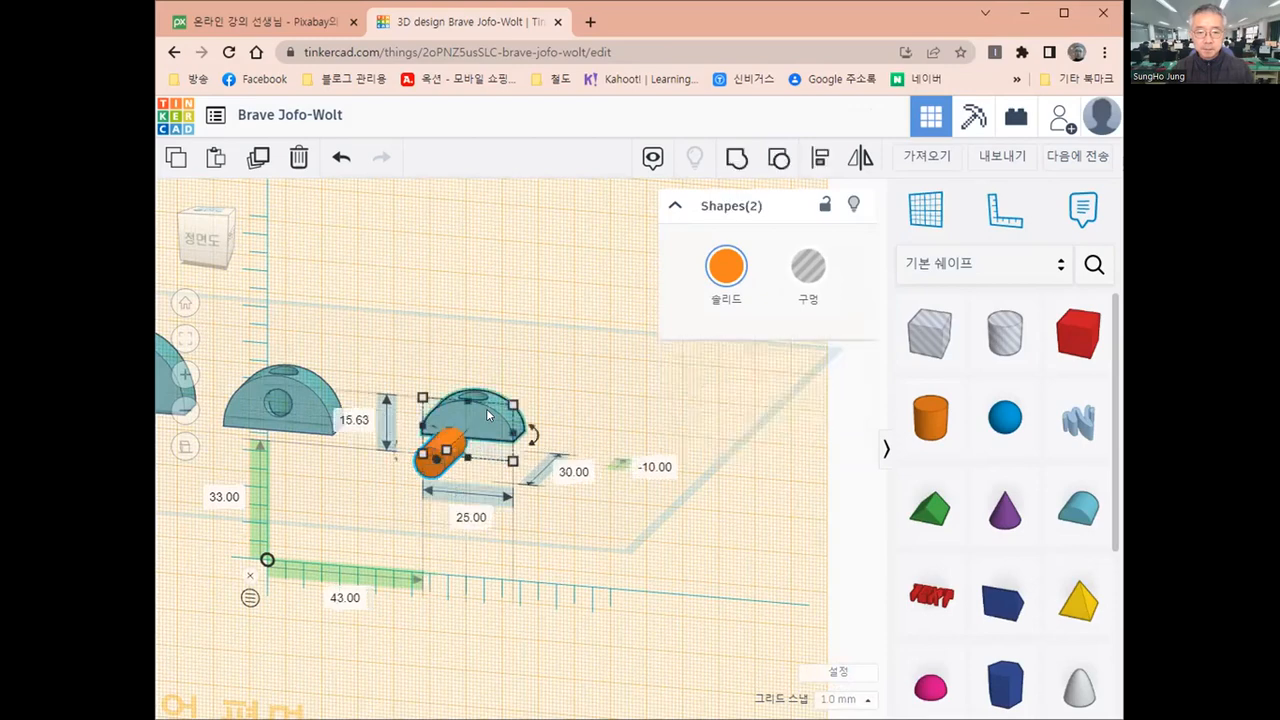
left_click(400, 375)
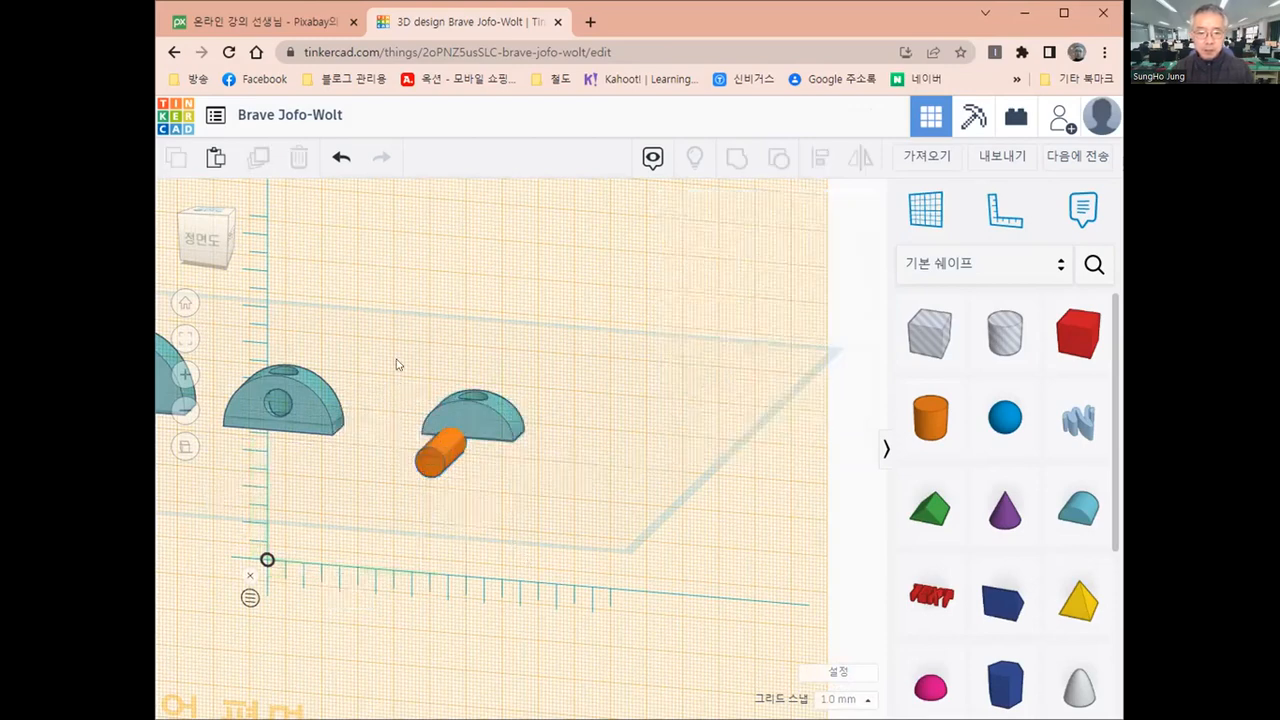
left_click_drag(557, 561, 557, 561)
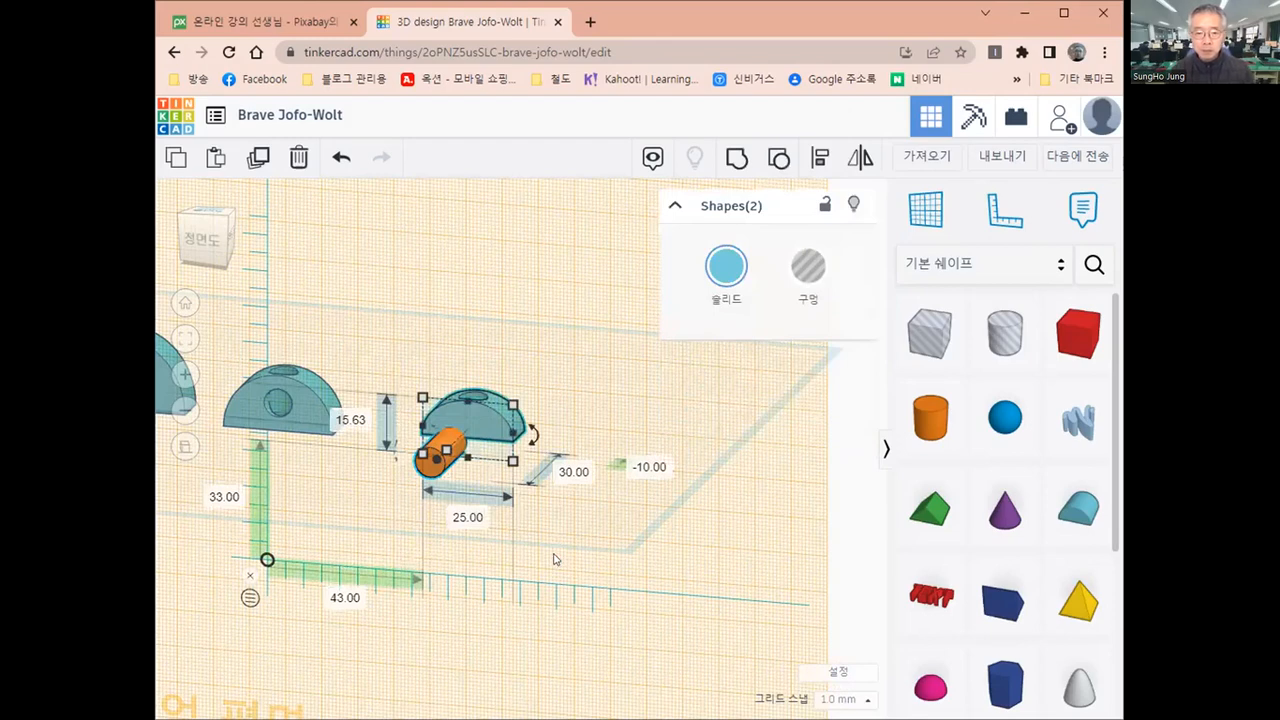
left_click(586, 588)
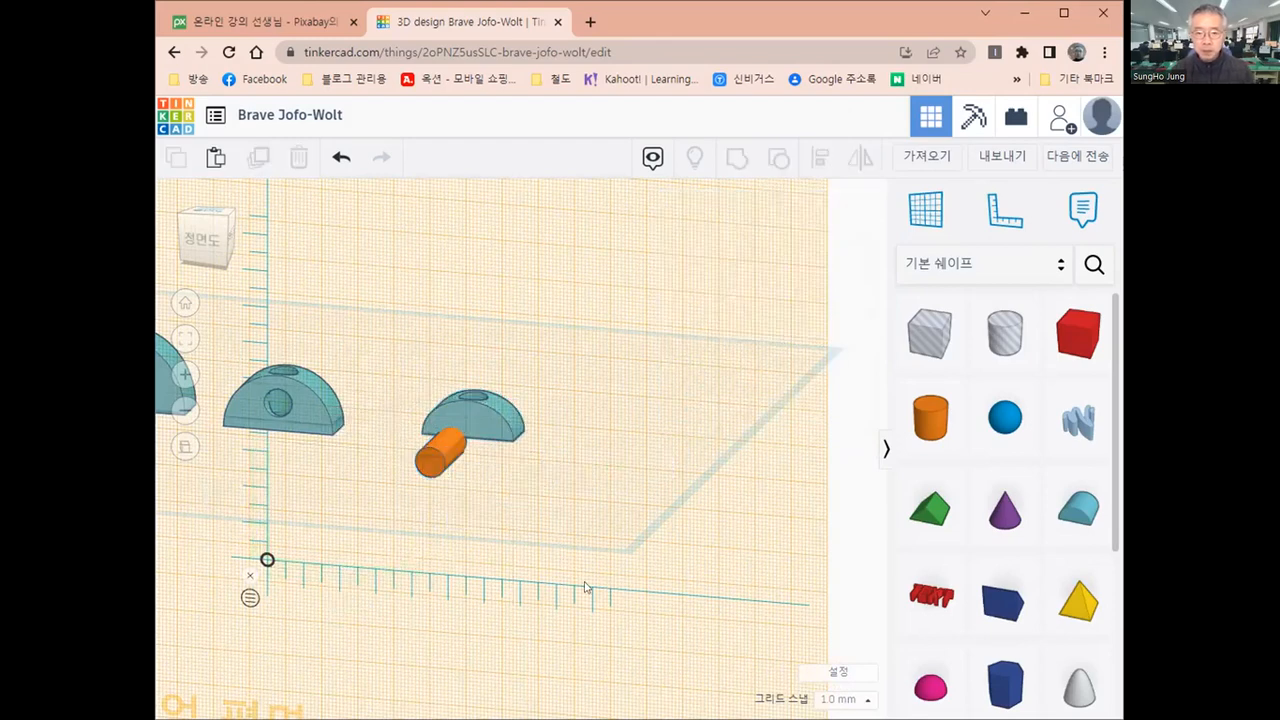
left_click(820, 162)
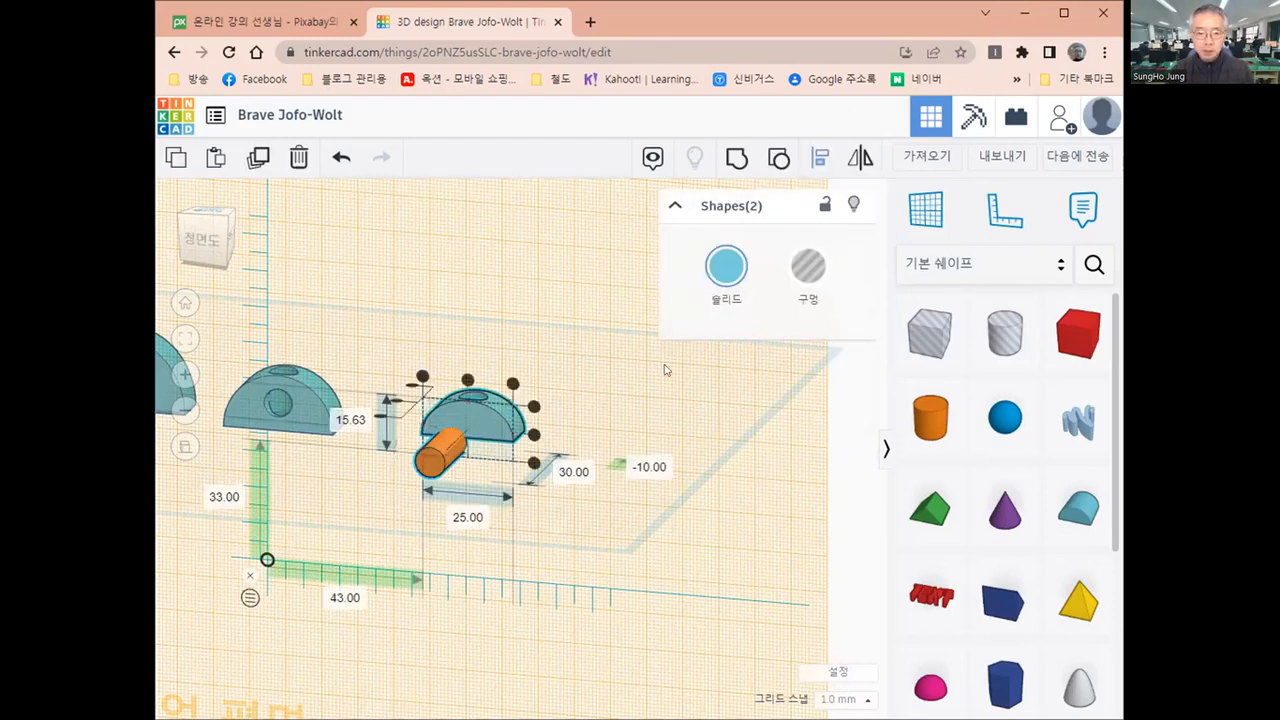
left_click(467, 379)
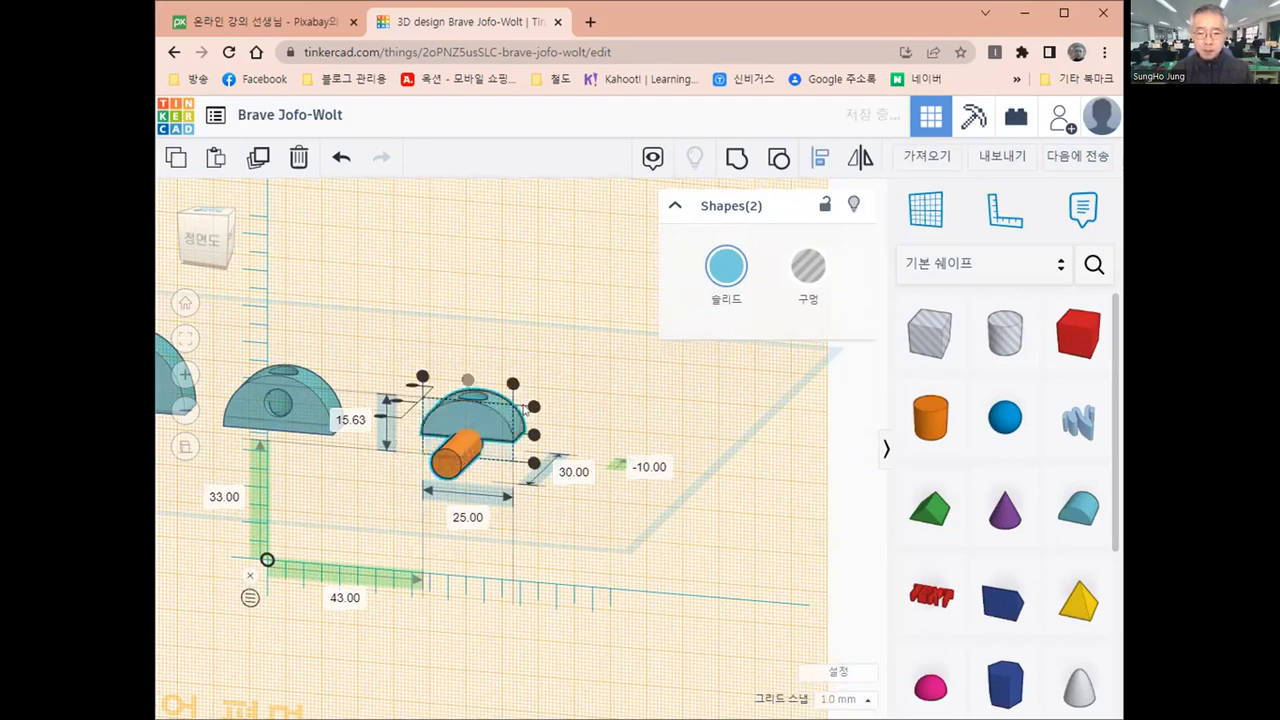
left_click(533, 434)
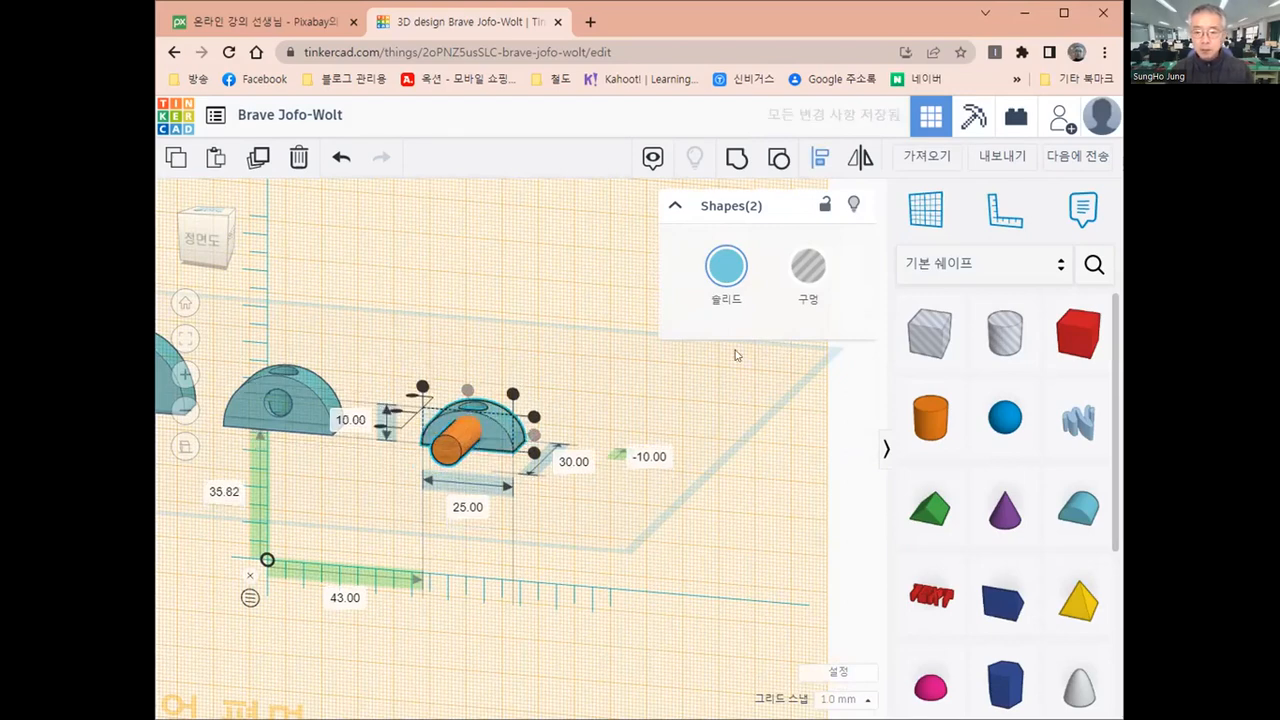
Return the workplane from the smallest round roof's front face to the base plane
left_click(926, 214)
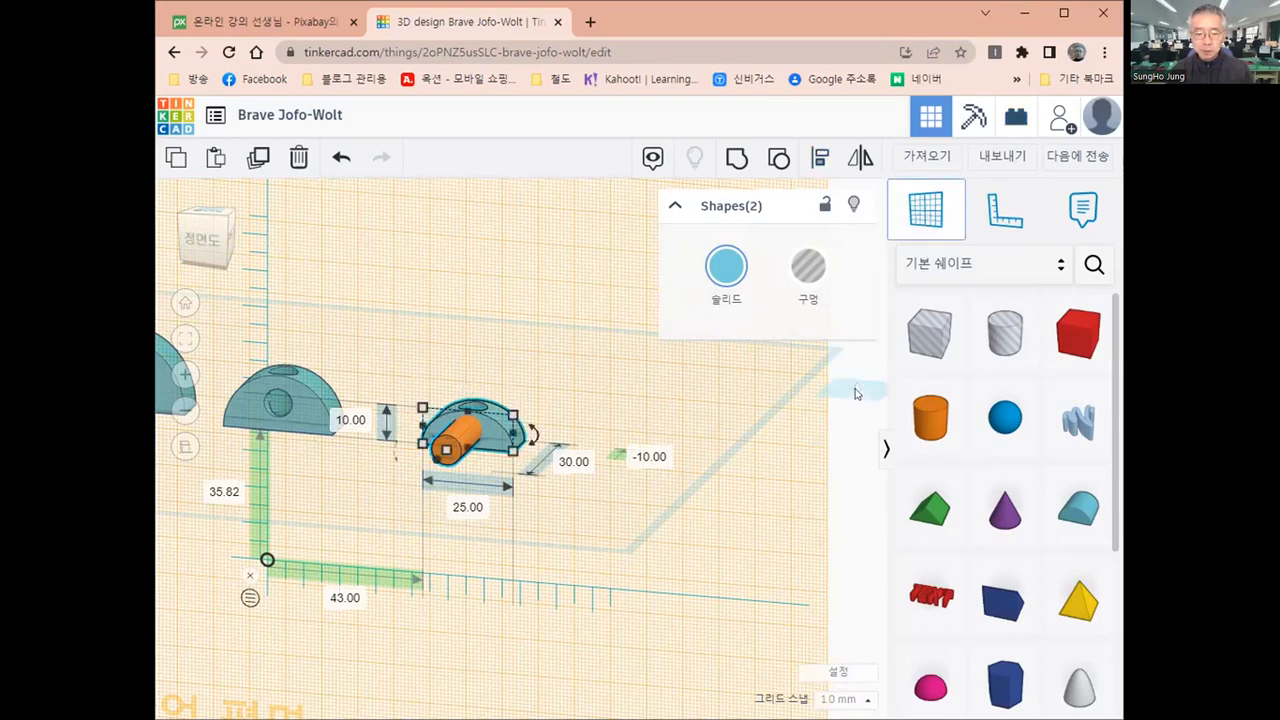
left_click(457, 426)
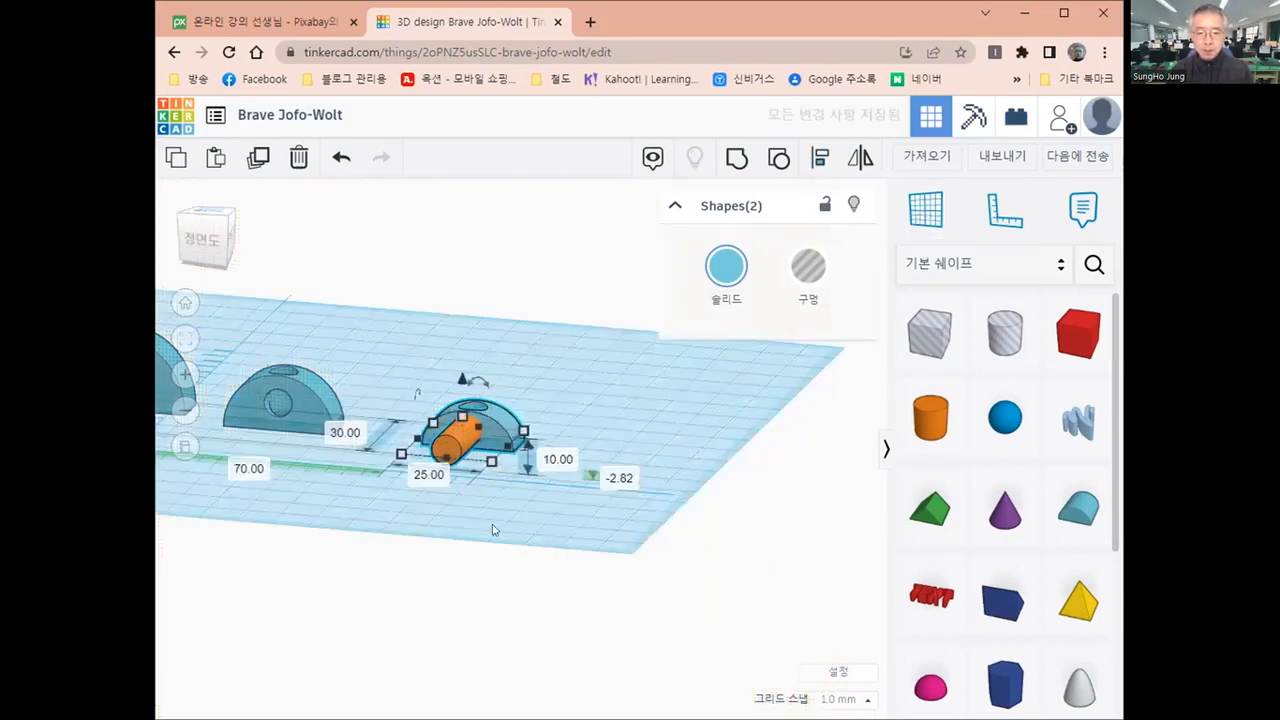
Shift the horizontal cylinder 5 mm backwards so it enters the smallest round roof
right_click_drag(500, 522, 566, 535)
left_click_drag(193, 211, 211, 213)
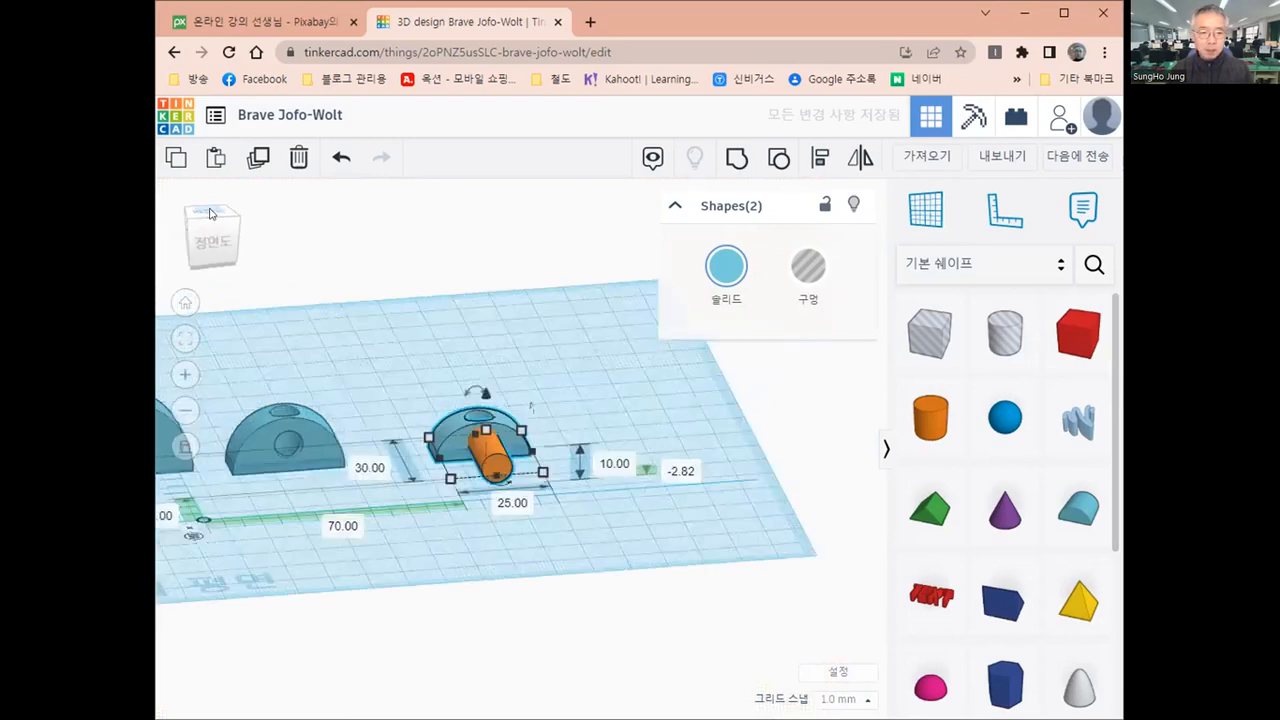
left_click(210, 213)
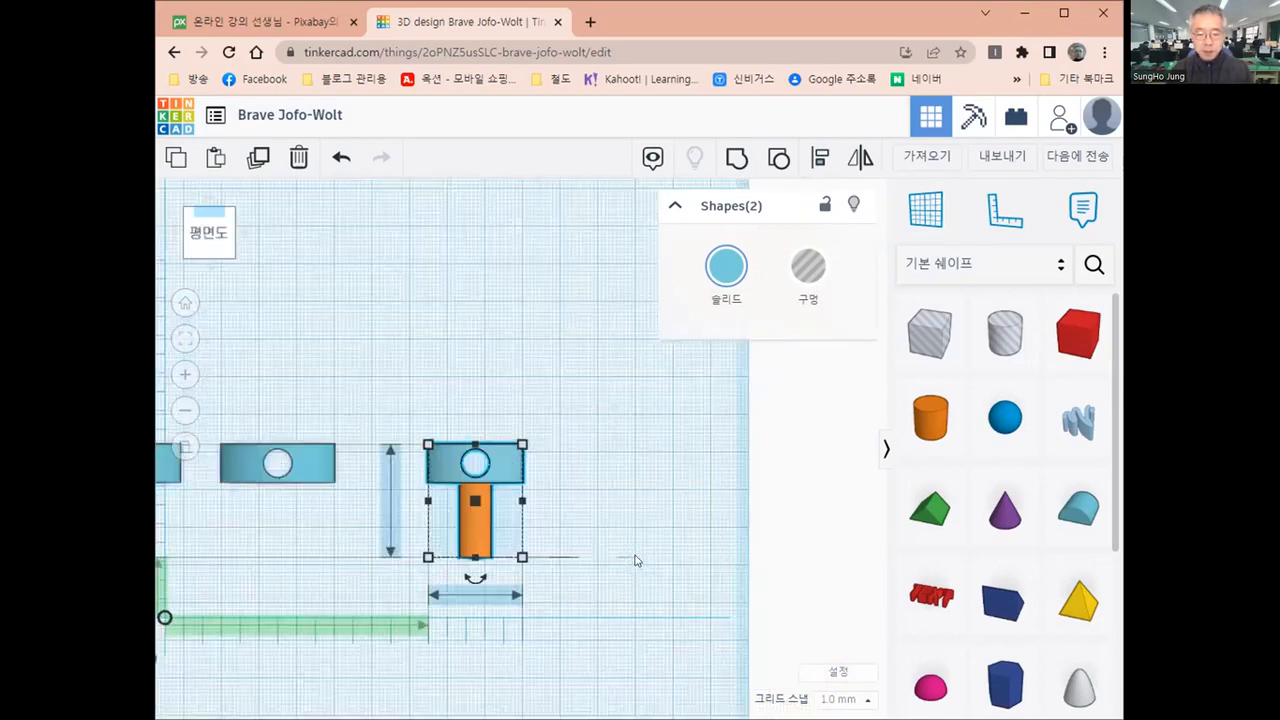
scroll(585, 530, "up", 1)
scroll(576, 485, "up", 2)
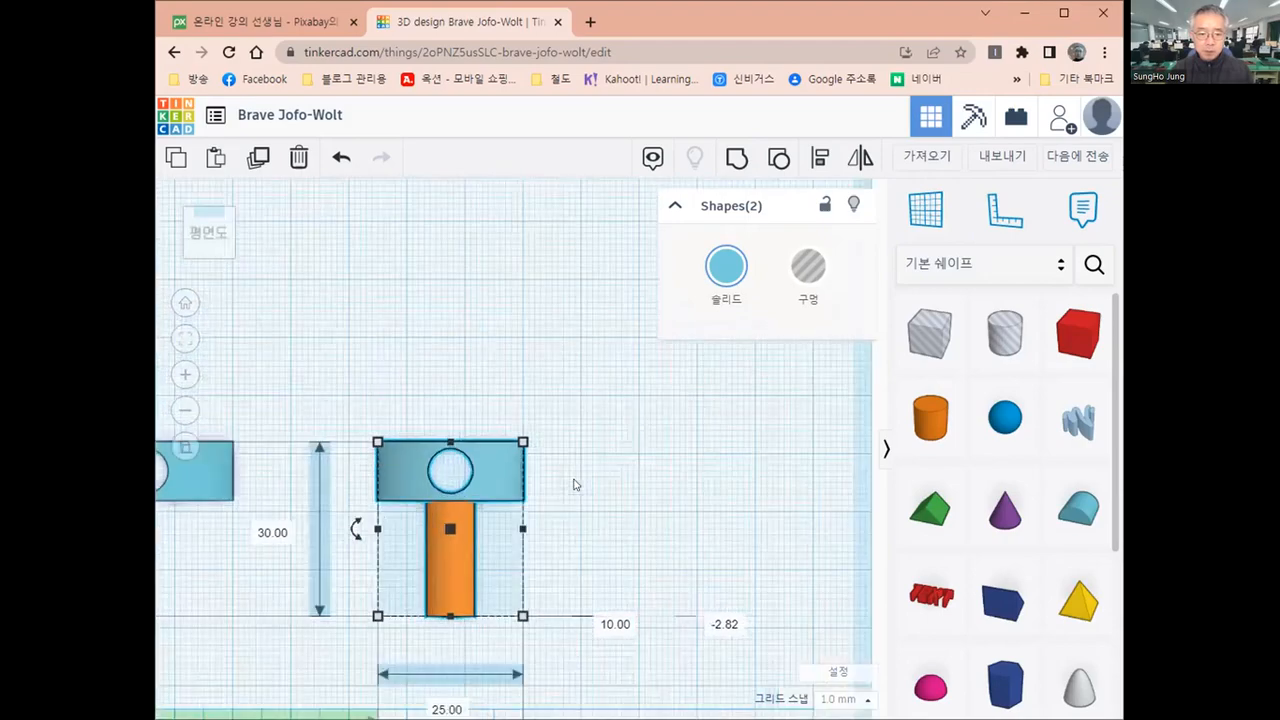
scroll(574, 499, "up", 1)
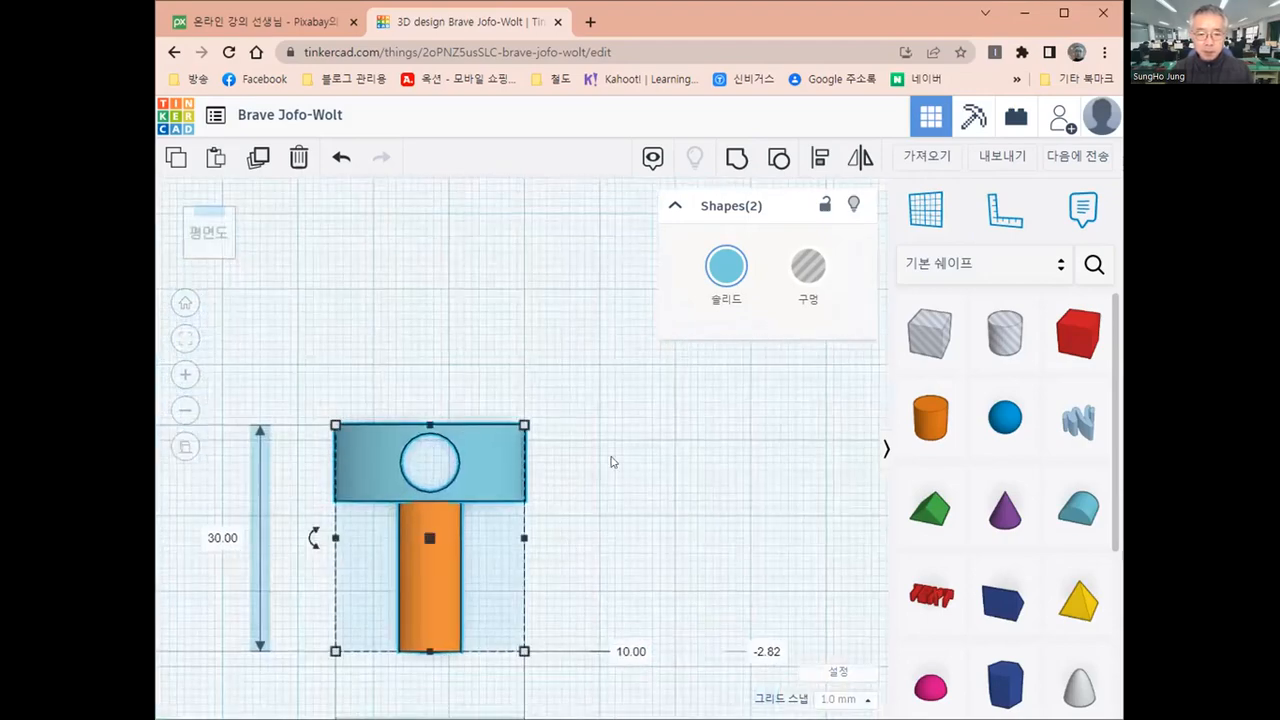
middle_click_drag(608, 578, 652, 505)
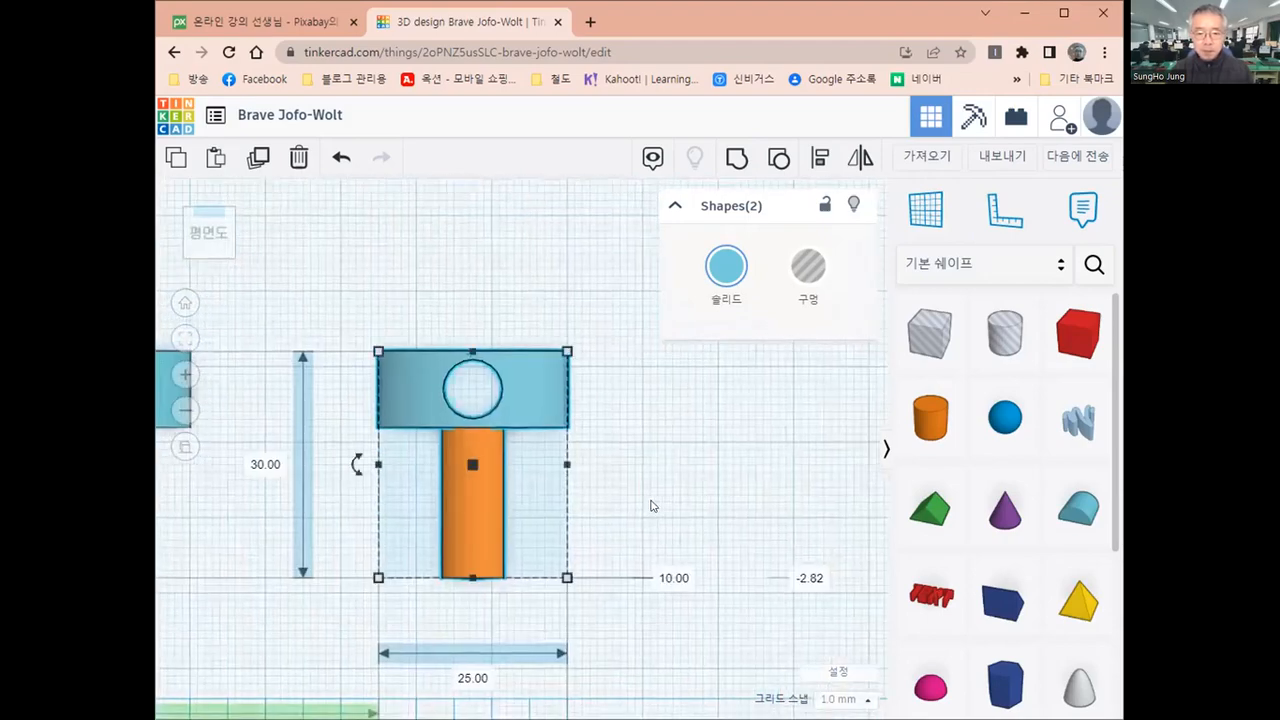
left_click(651, 505)
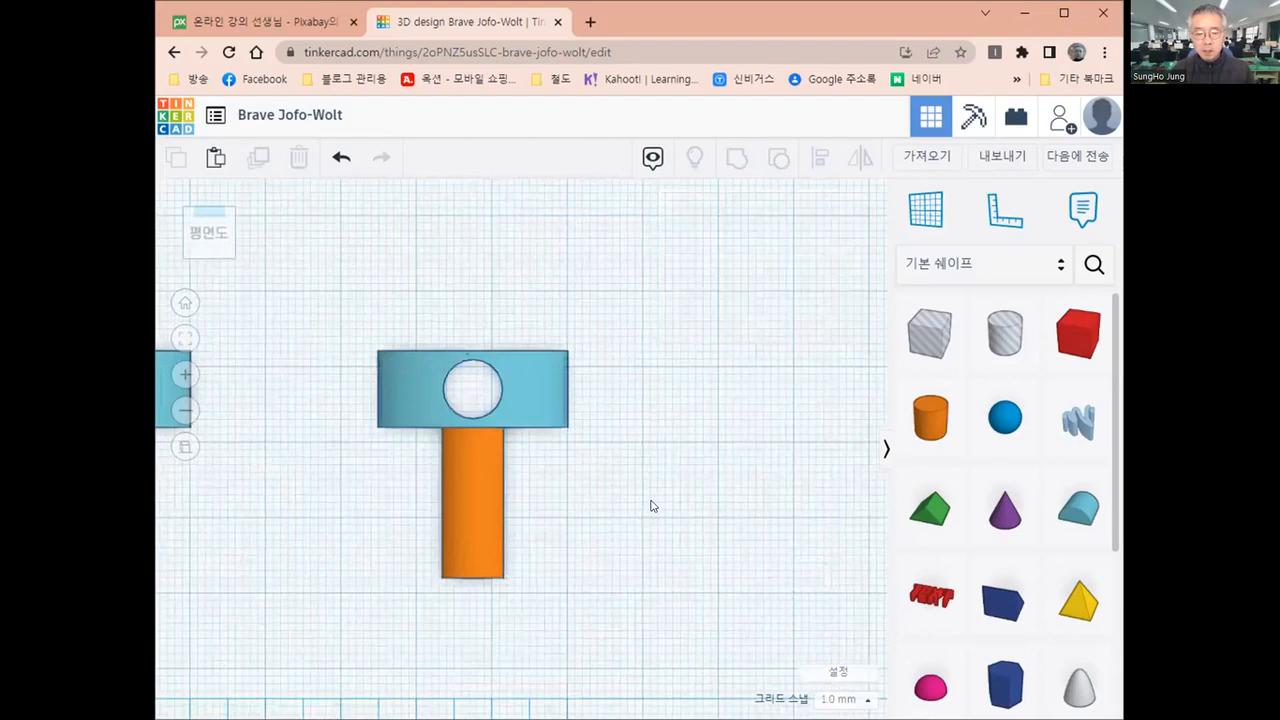
left_click(476, 524)
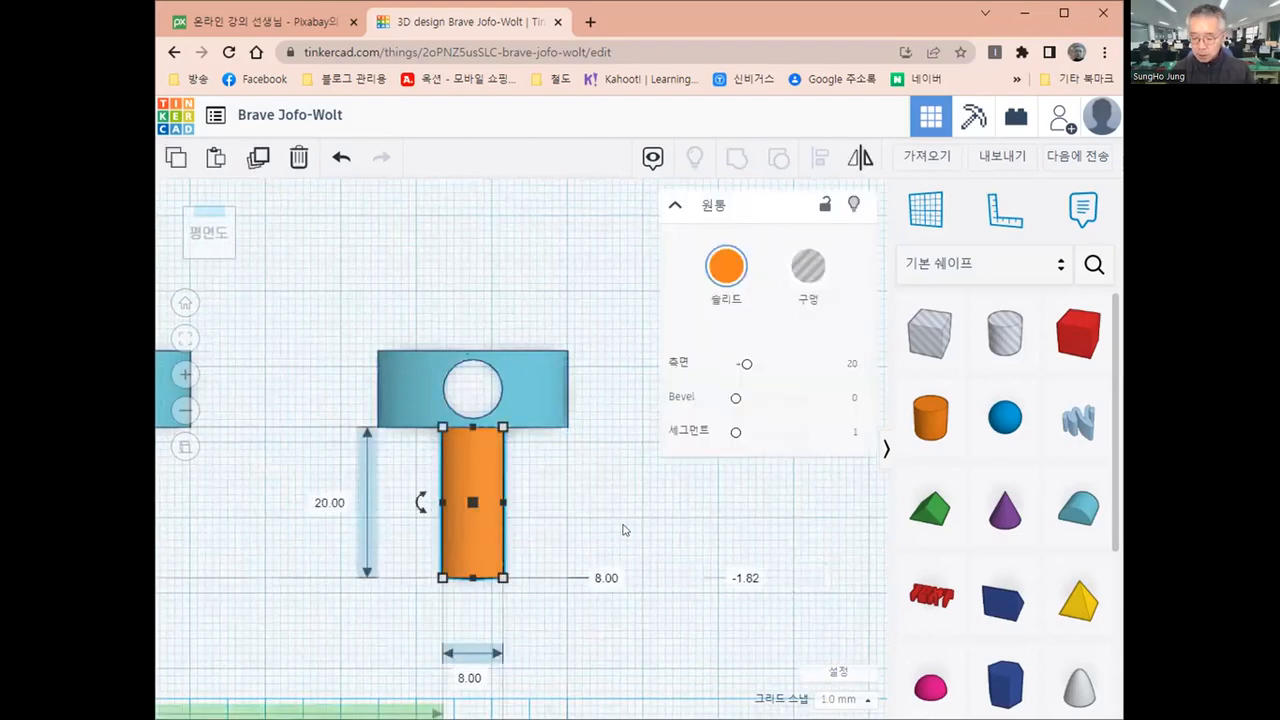
key("Up")
key("Up")
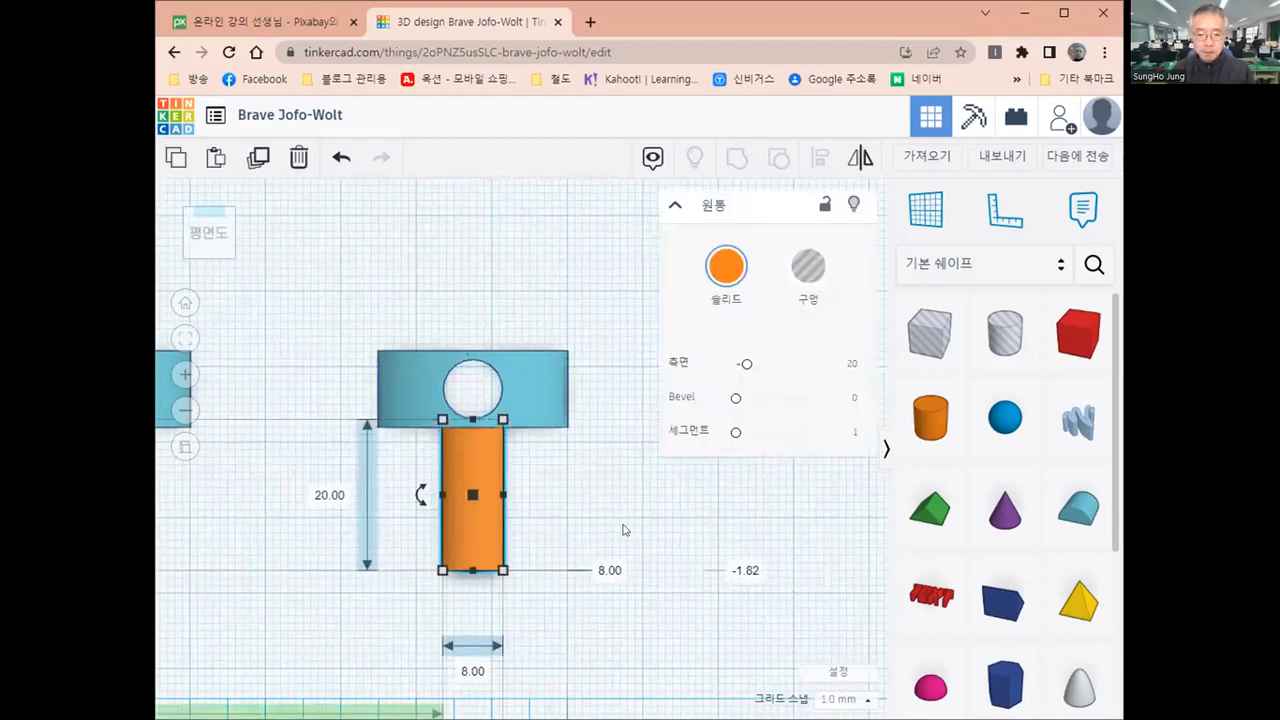
key("Up")
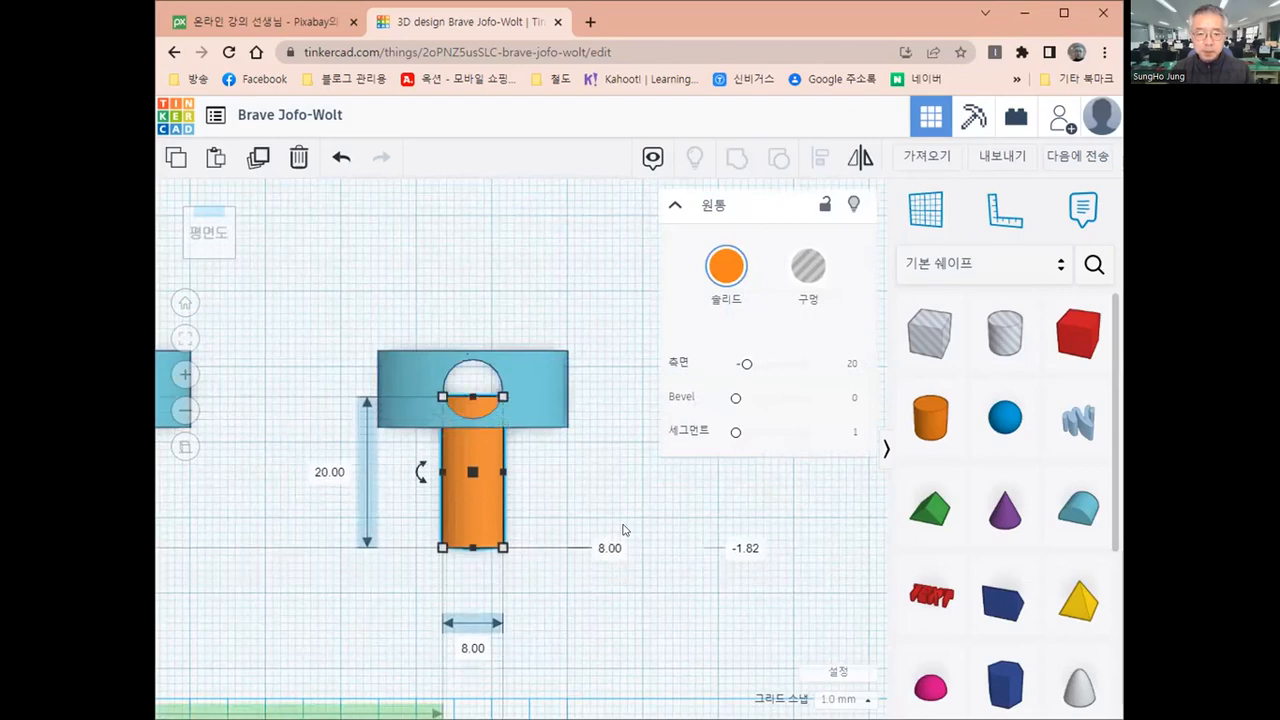
key("Up")
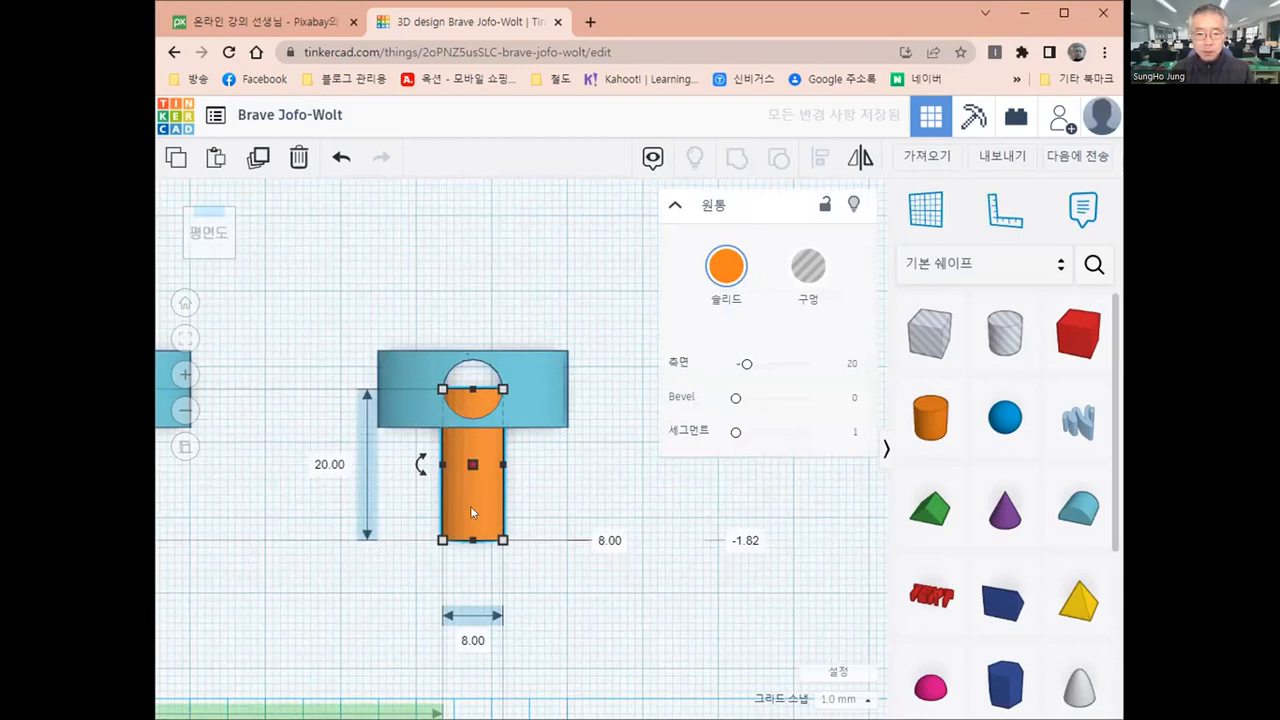
left_click(595, 489)
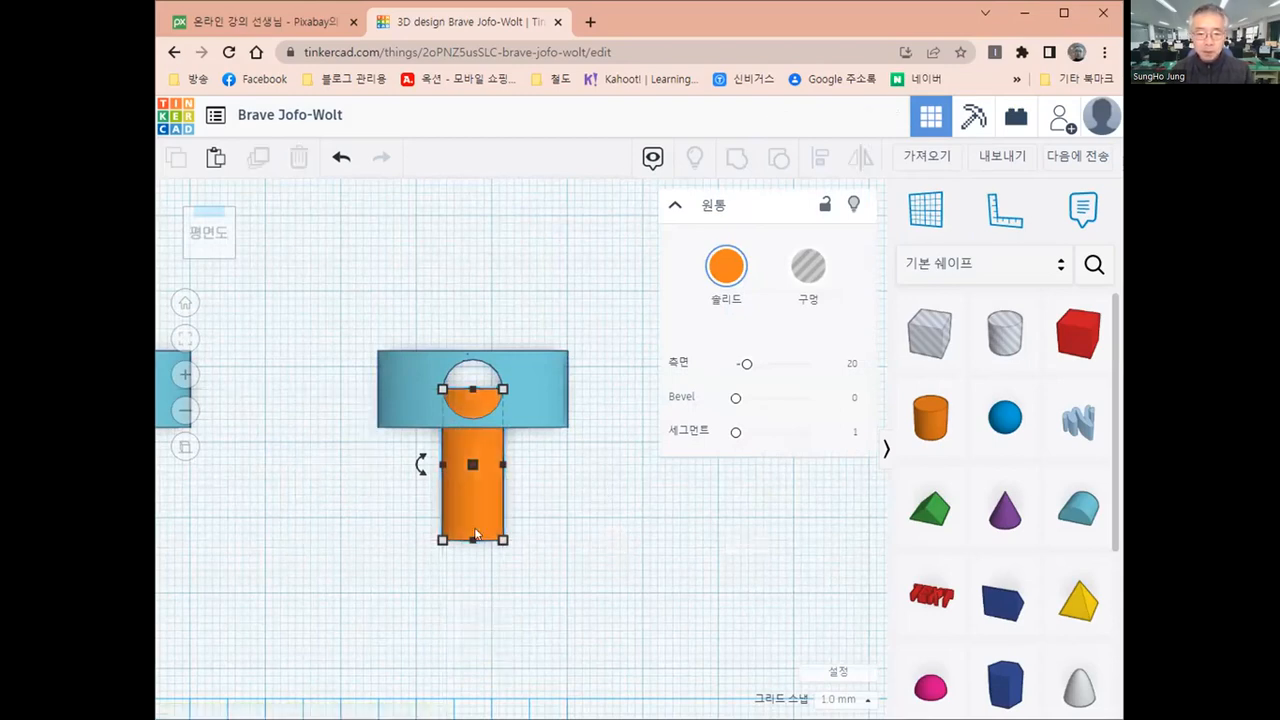
Turn the horizontal cylinder into a hole and group it with the smallest round roof
left_click(472, 531)
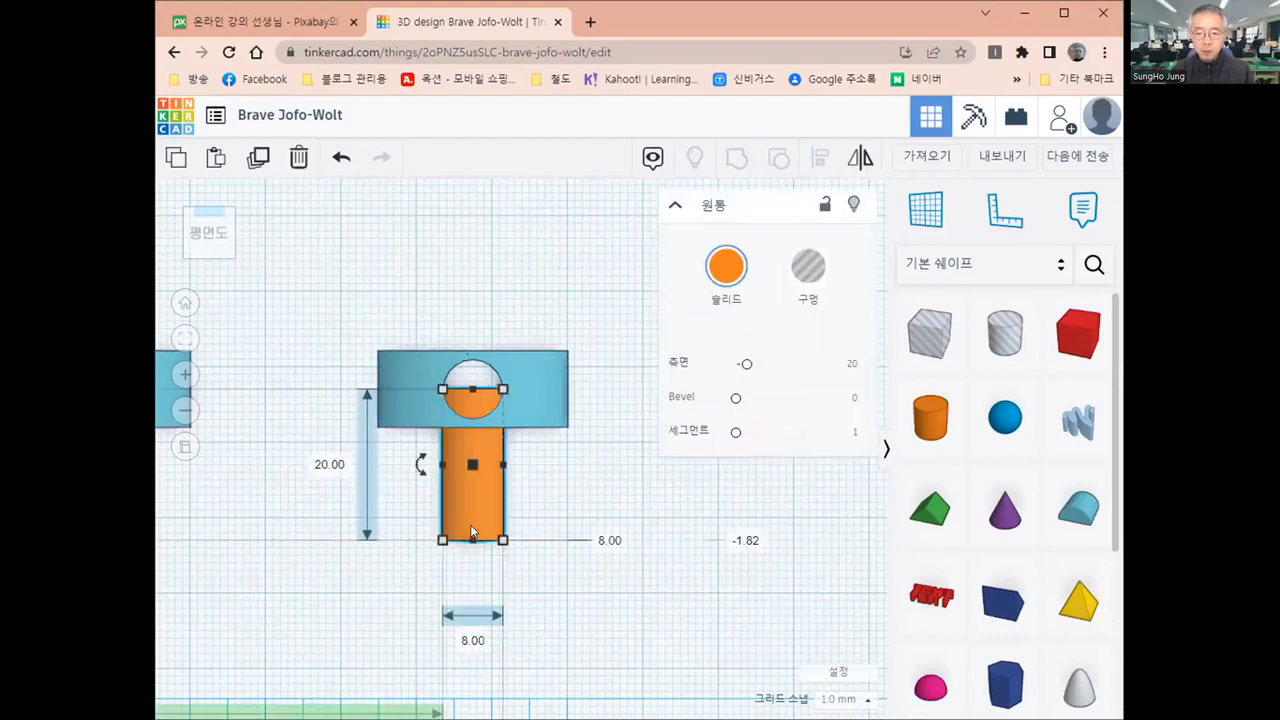
left_click(808, 270)
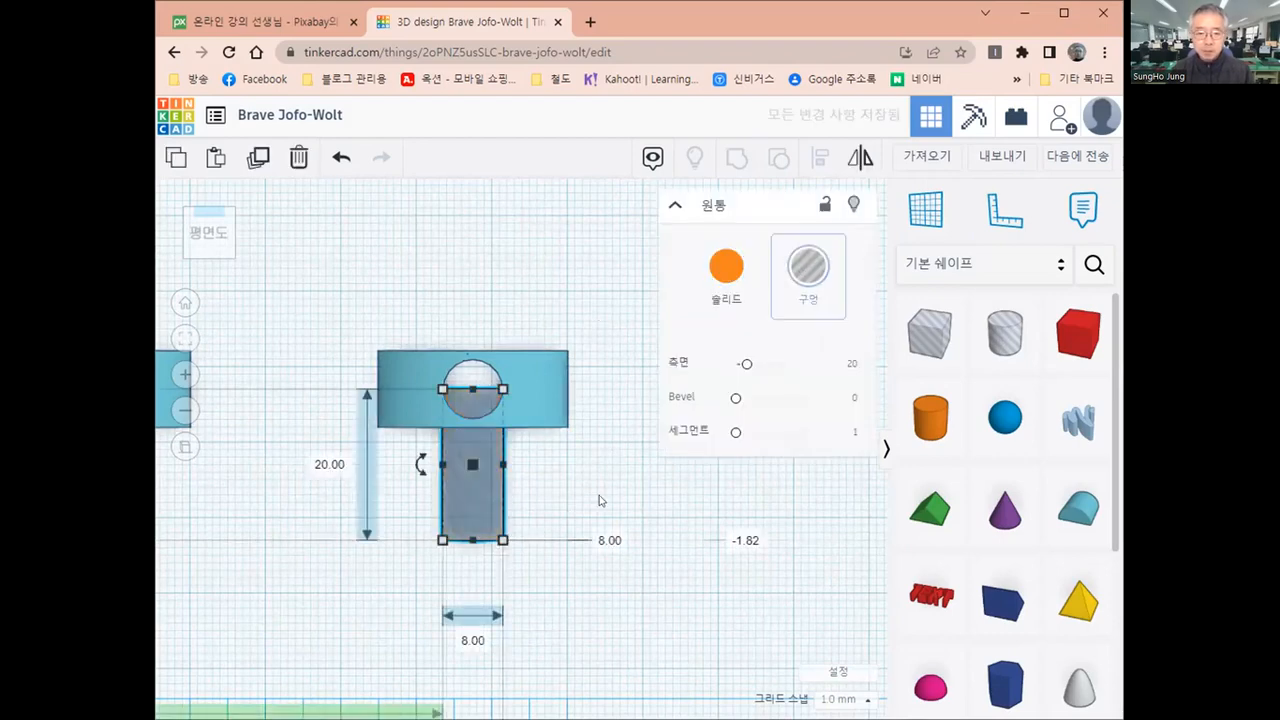
left_click(598, 499)
left_click_drag(350, 318, 607, 601)
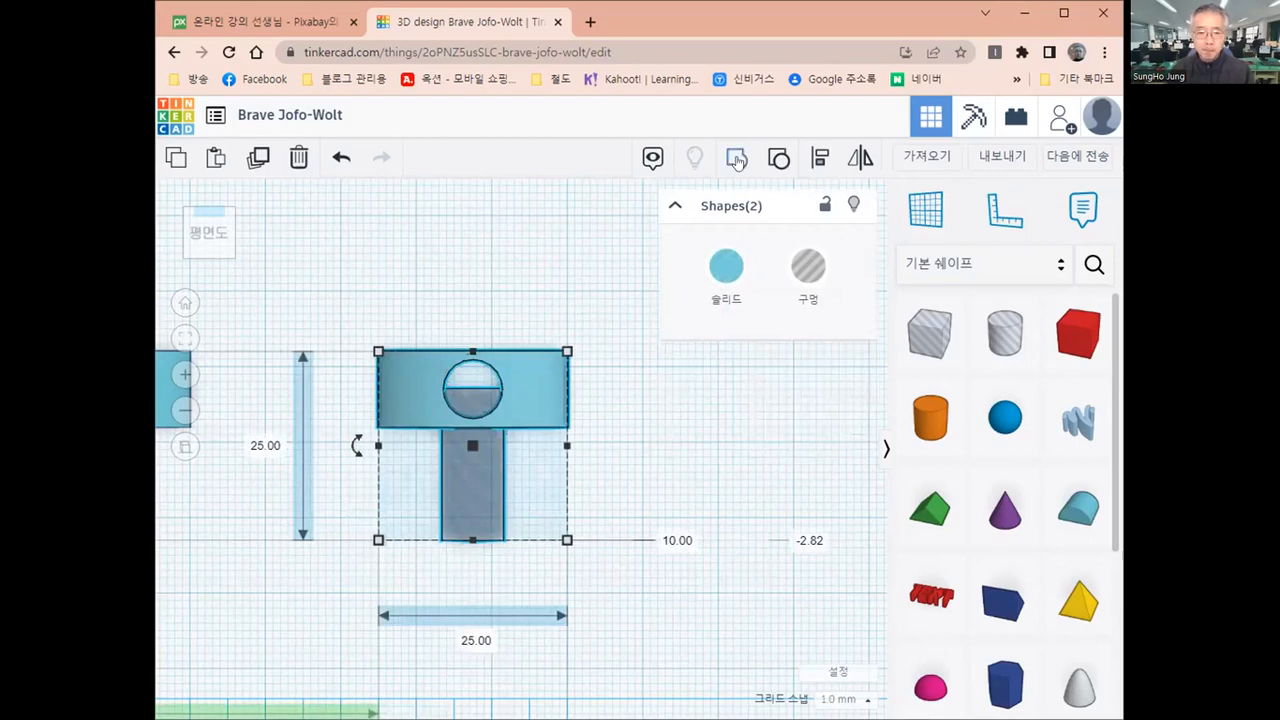
left_click(626, 256)
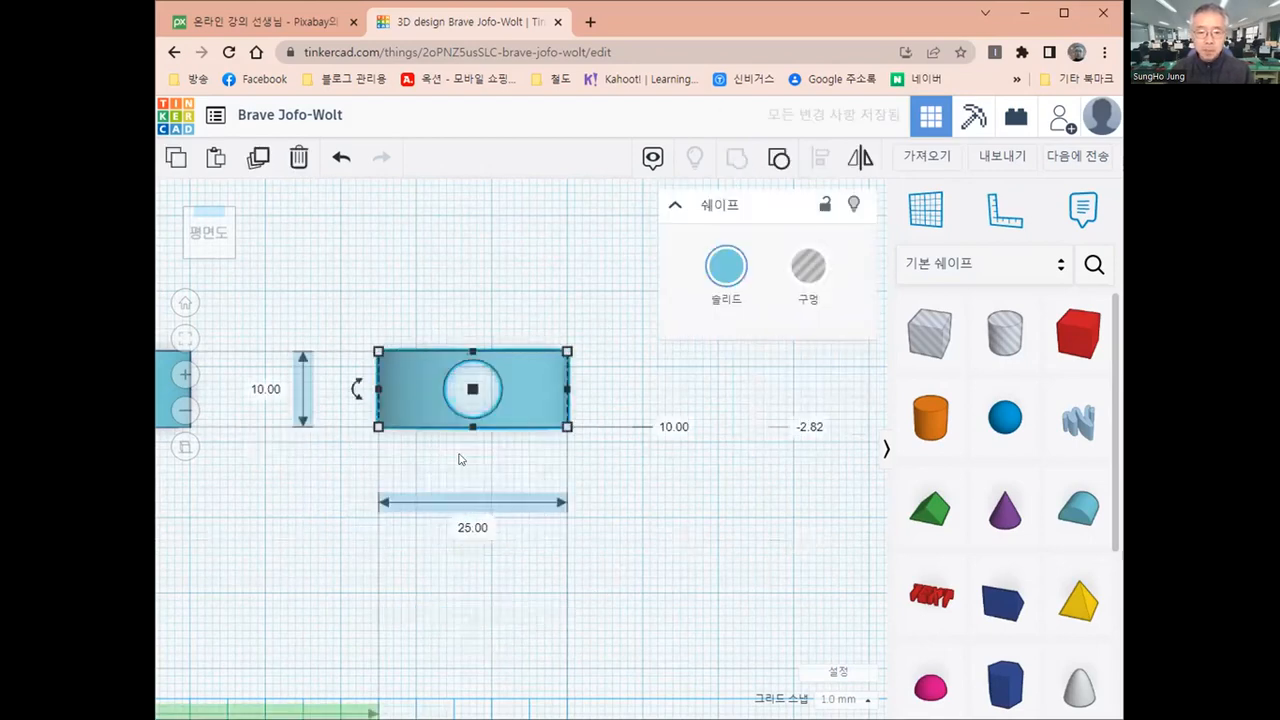
Examine the holes in the three round roofs from the front and from above
right_click_drag(461, 456, 404, 436)
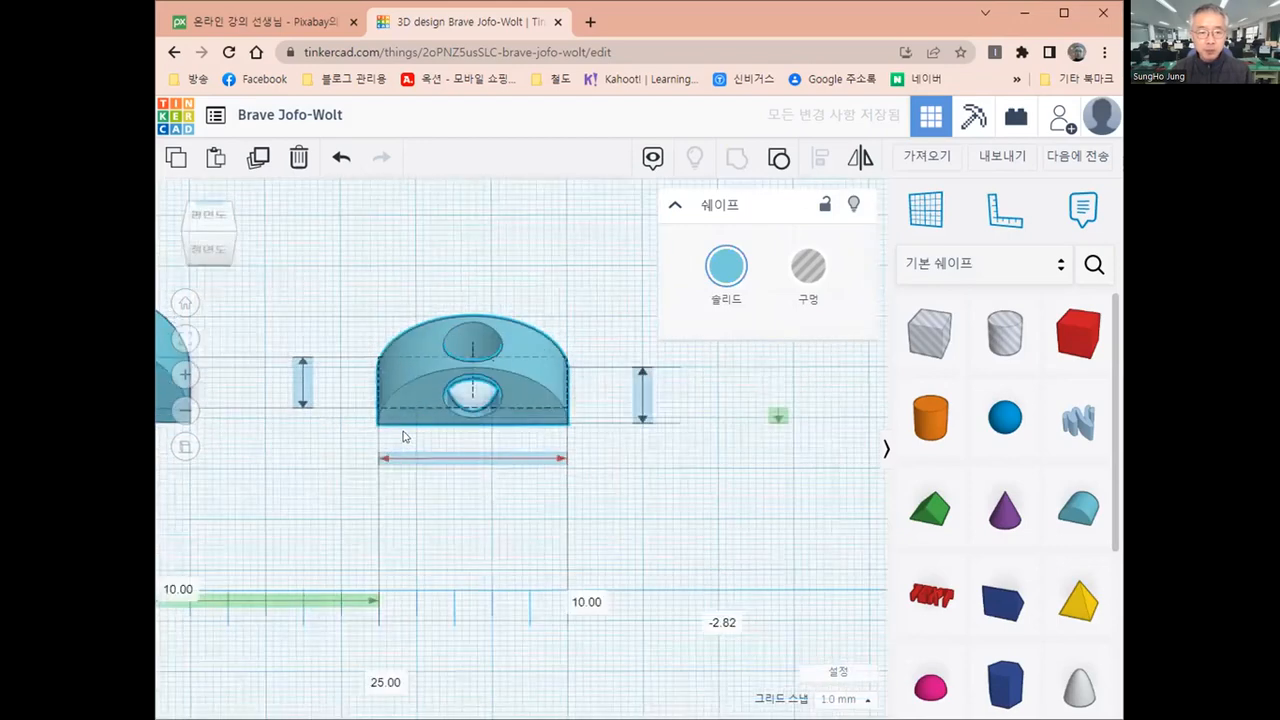
left_click_drag(190, 191, 195, 211)
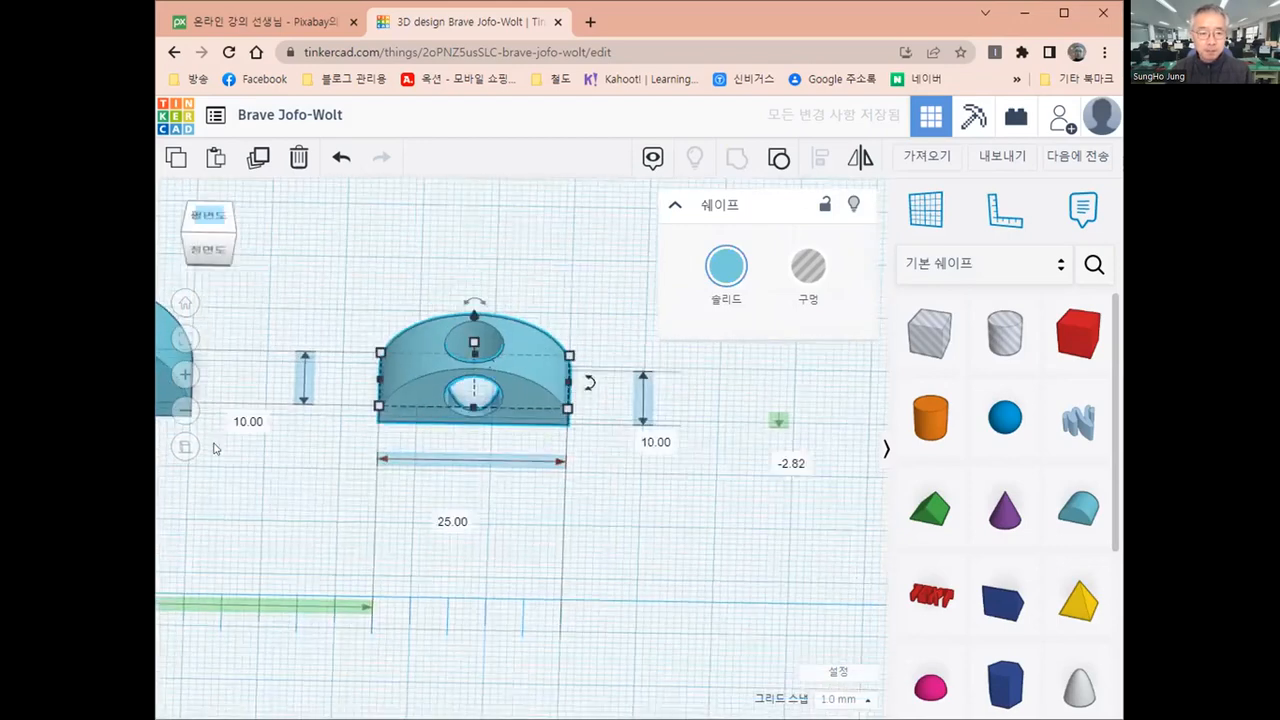
left_click(184, 305)
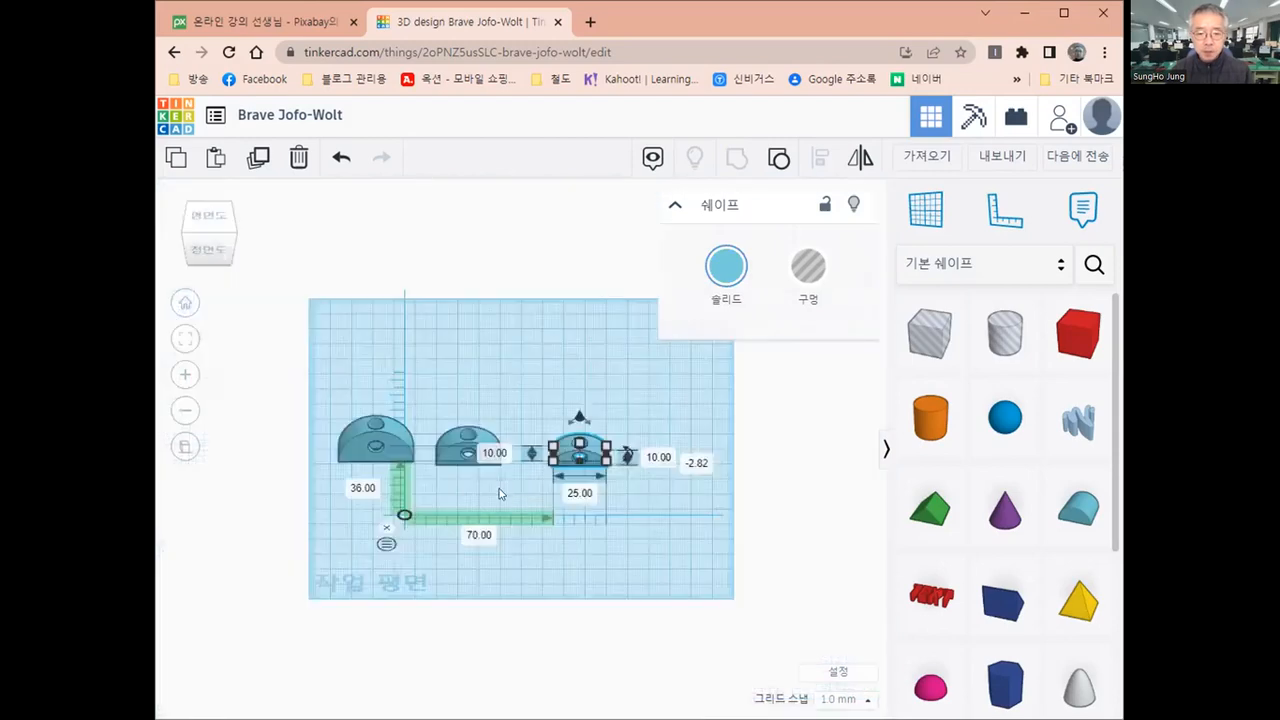
left_click(488, 483)
right_click_drag(487, 481, 461, 486)
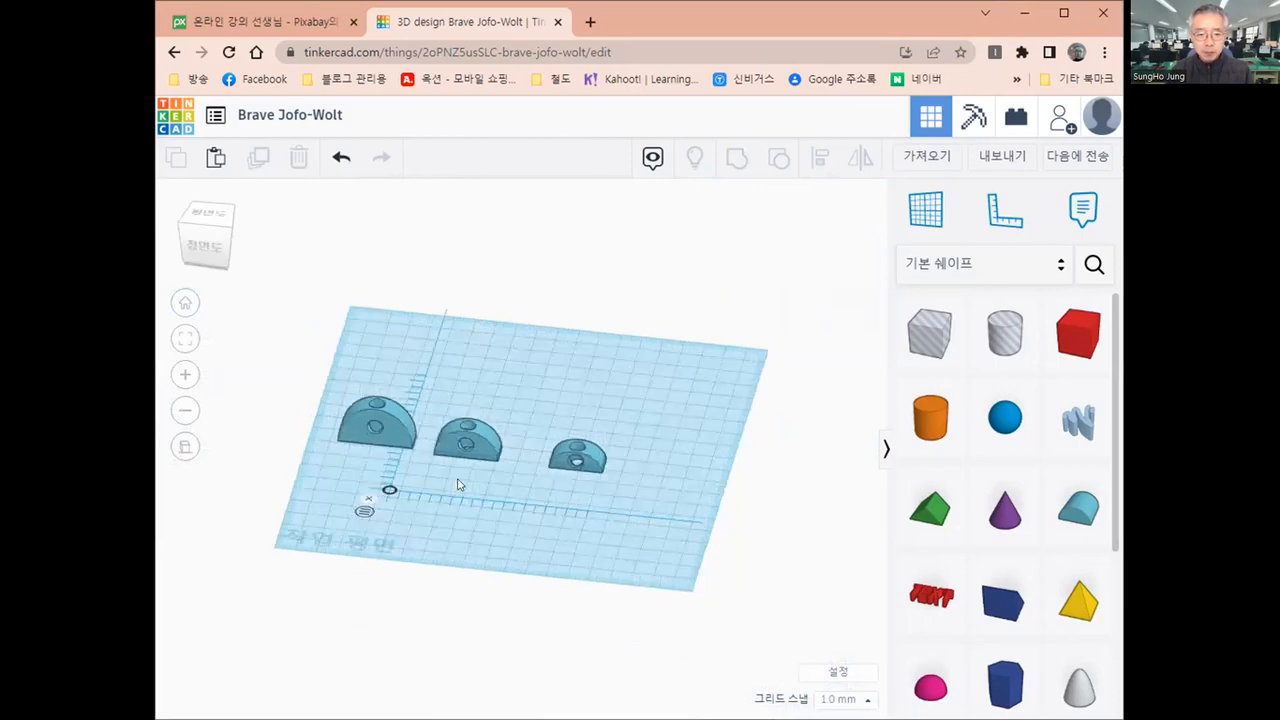
right_click_drag(457, 532, 490, 463)
right_click_drag(486, 543, 484, 540)
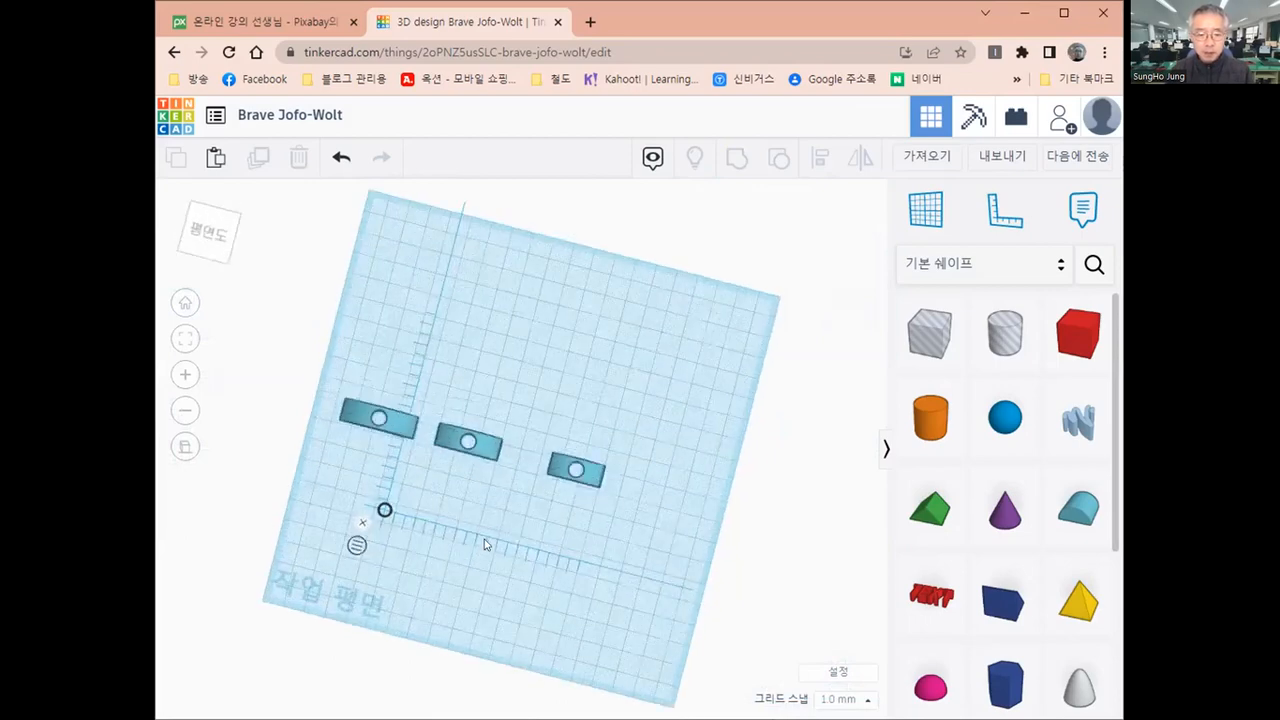
right_click_drag(532, 472, 529, 449)
Set the largest round roof's elevation above the workplane to 0
right_click_drag(405, 460, 390, 451)
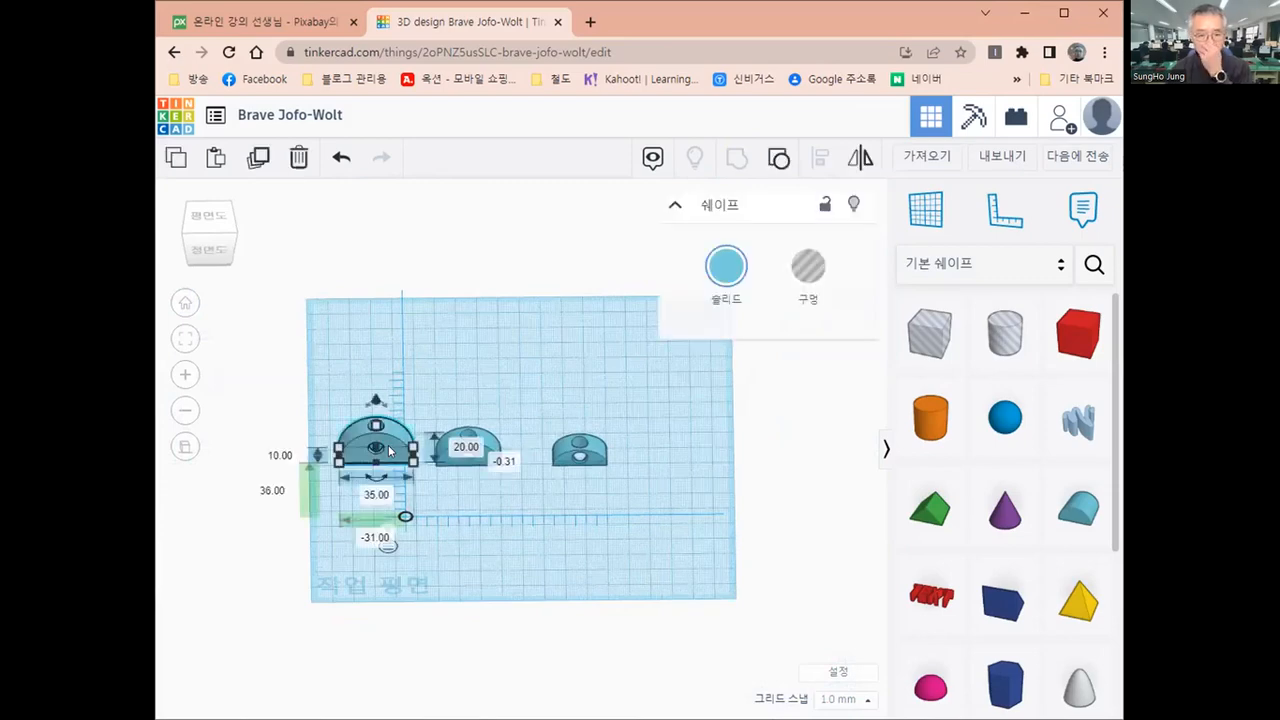
left_click(390, 451)
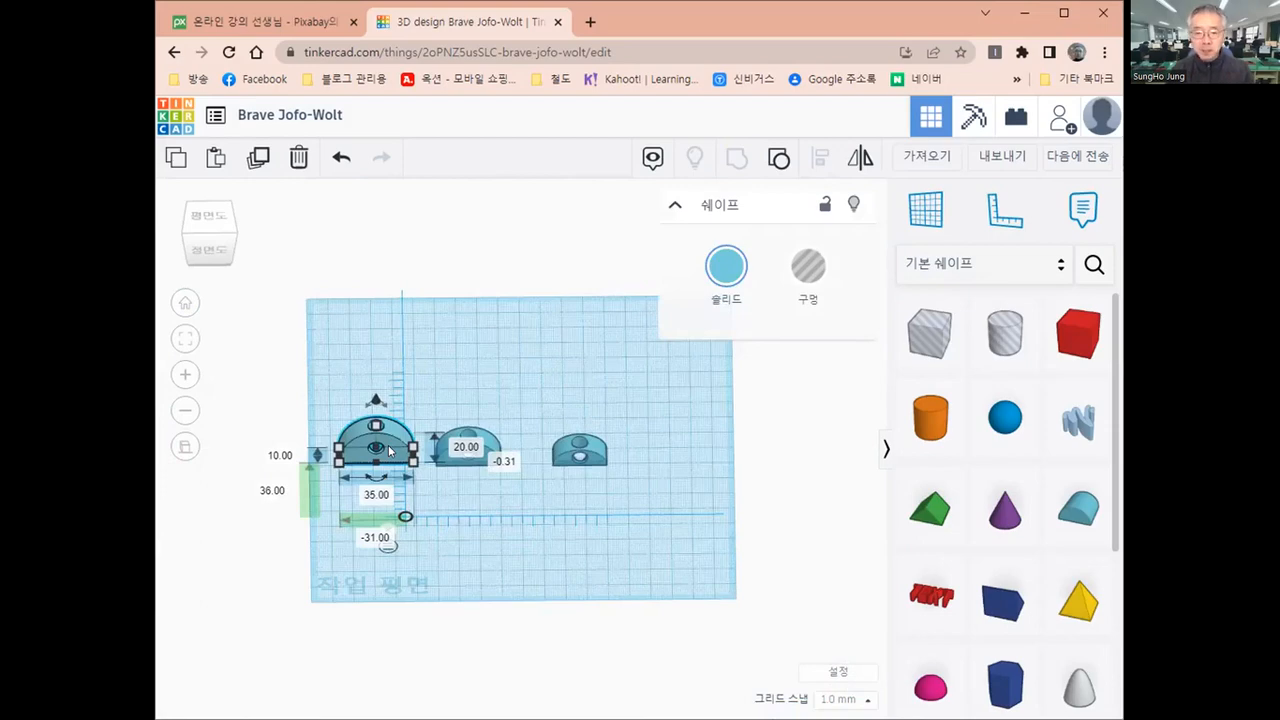
left_click(507, 460)
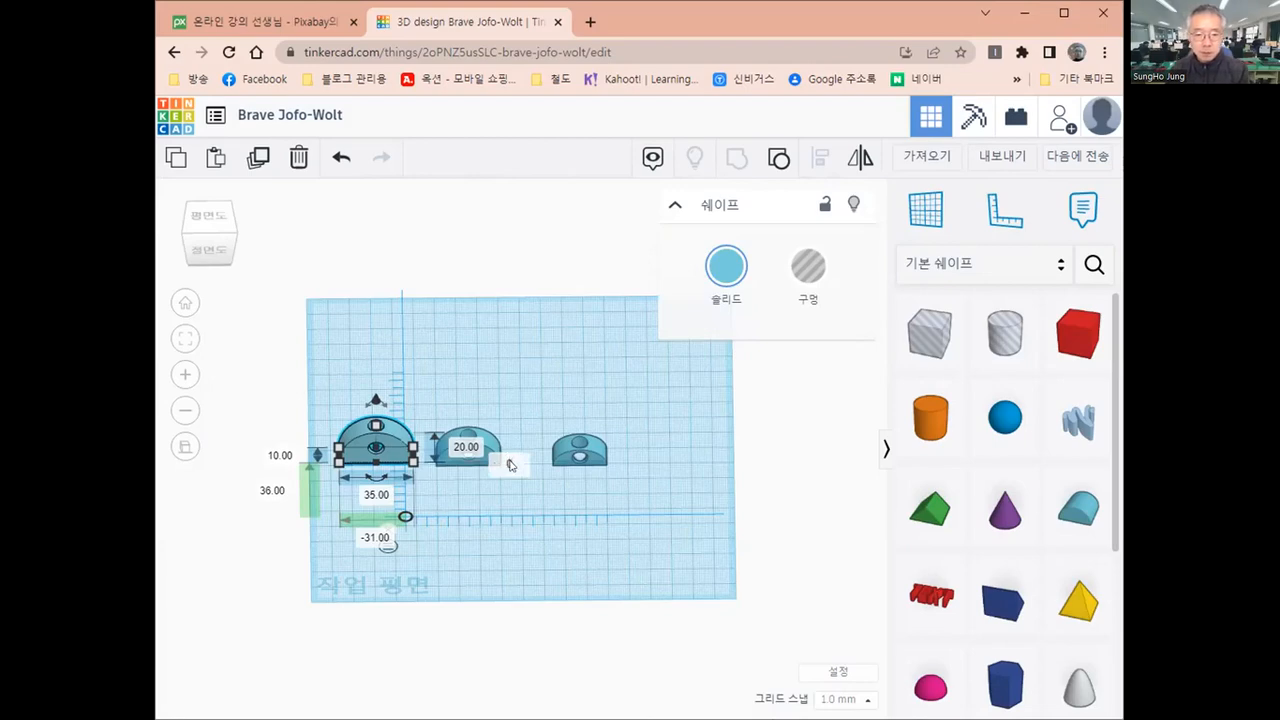
type("0")
key("Return")
key("Escape")
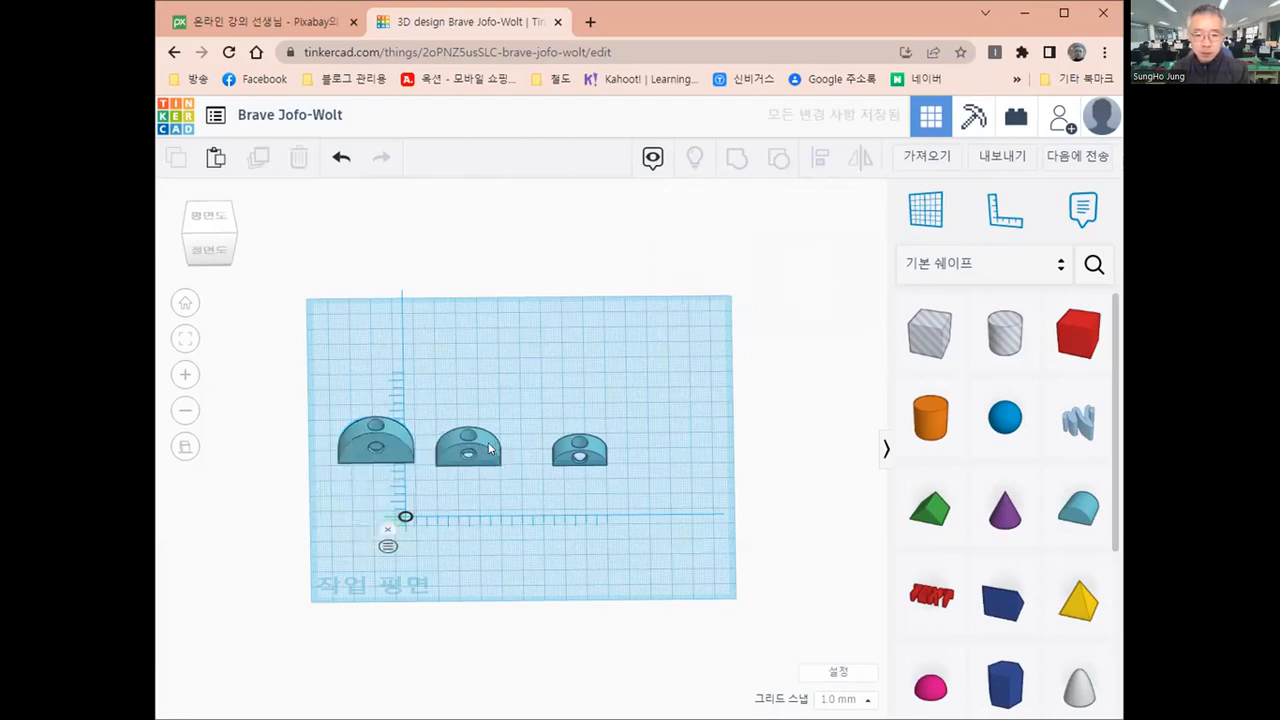
Set the middle-sized round roof's elevation above the workplane to 0
left_click(490, 449)
left_click(592, 460)
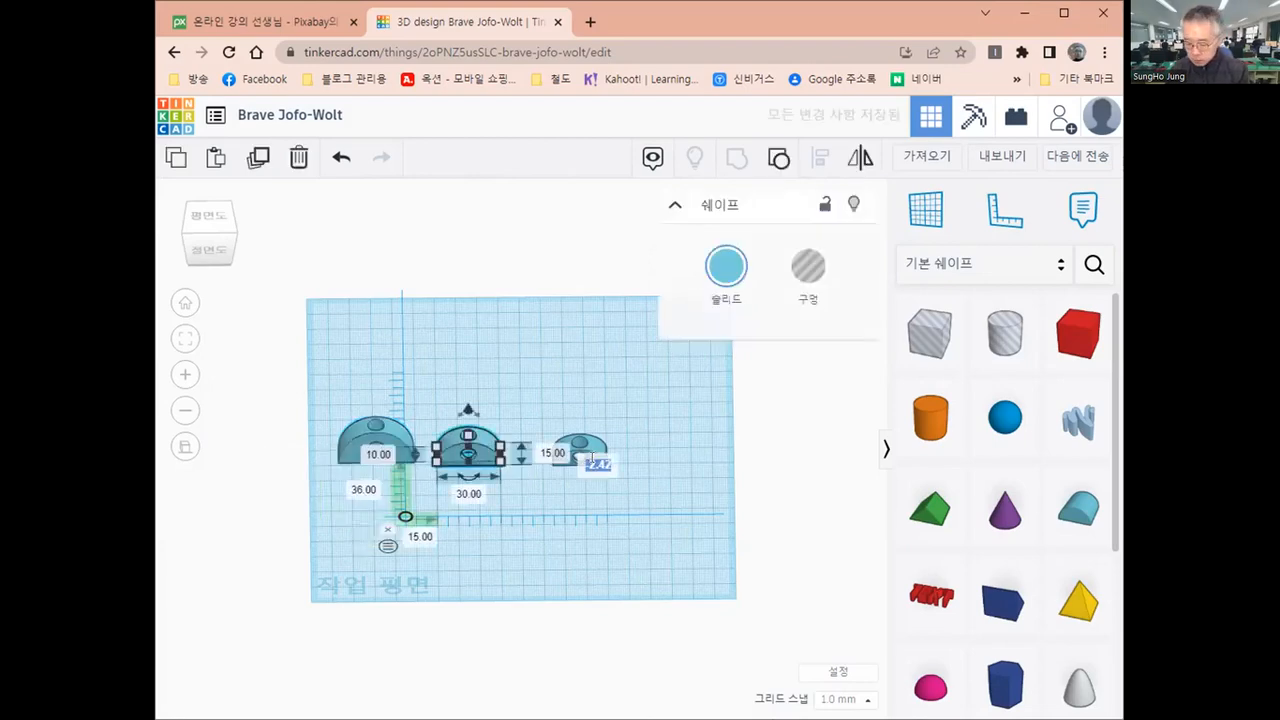
type("0")
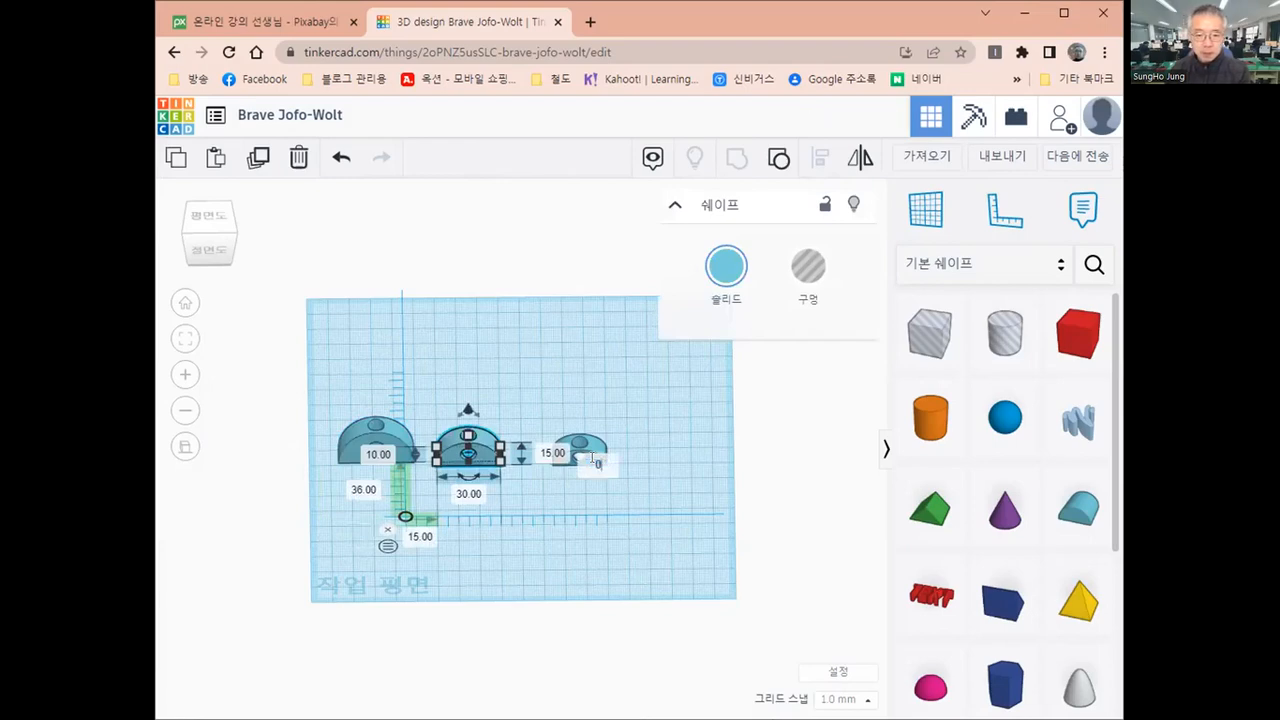
key("Return")
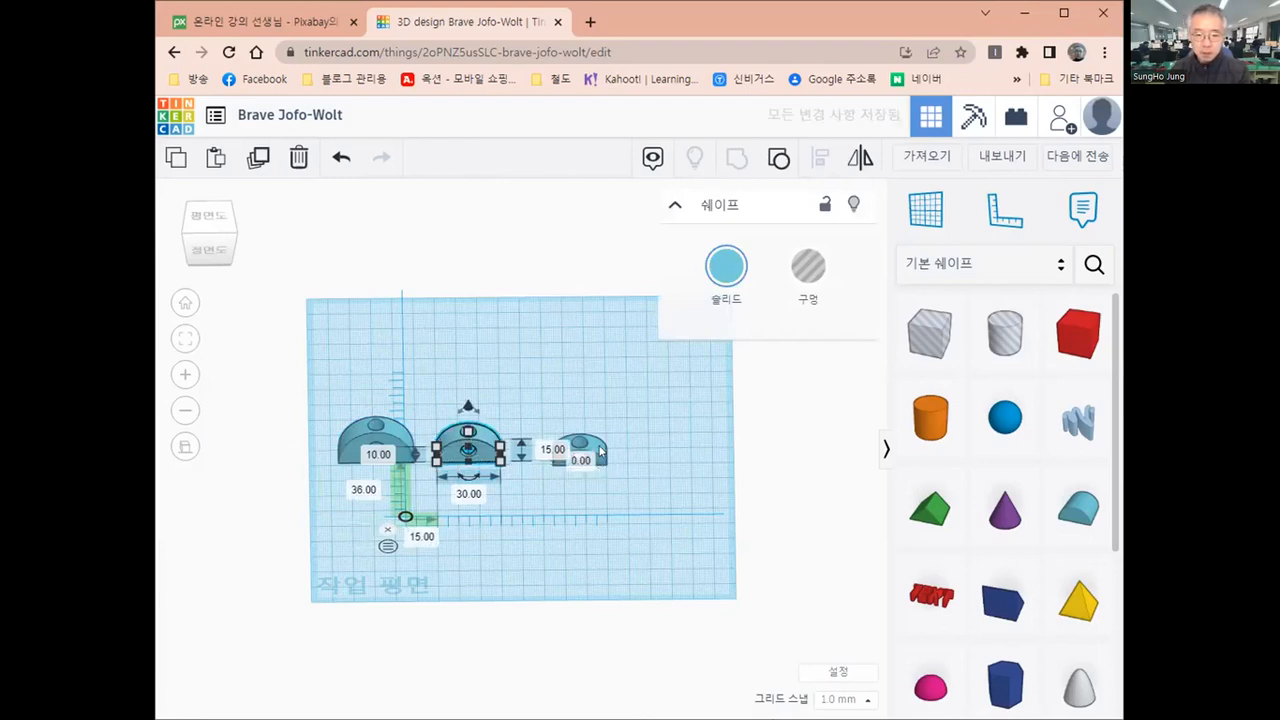
Set the smallest round roof's elevation above the workplane to 0 and deselect it
left_click(600, 452)
left_click(702, 460)
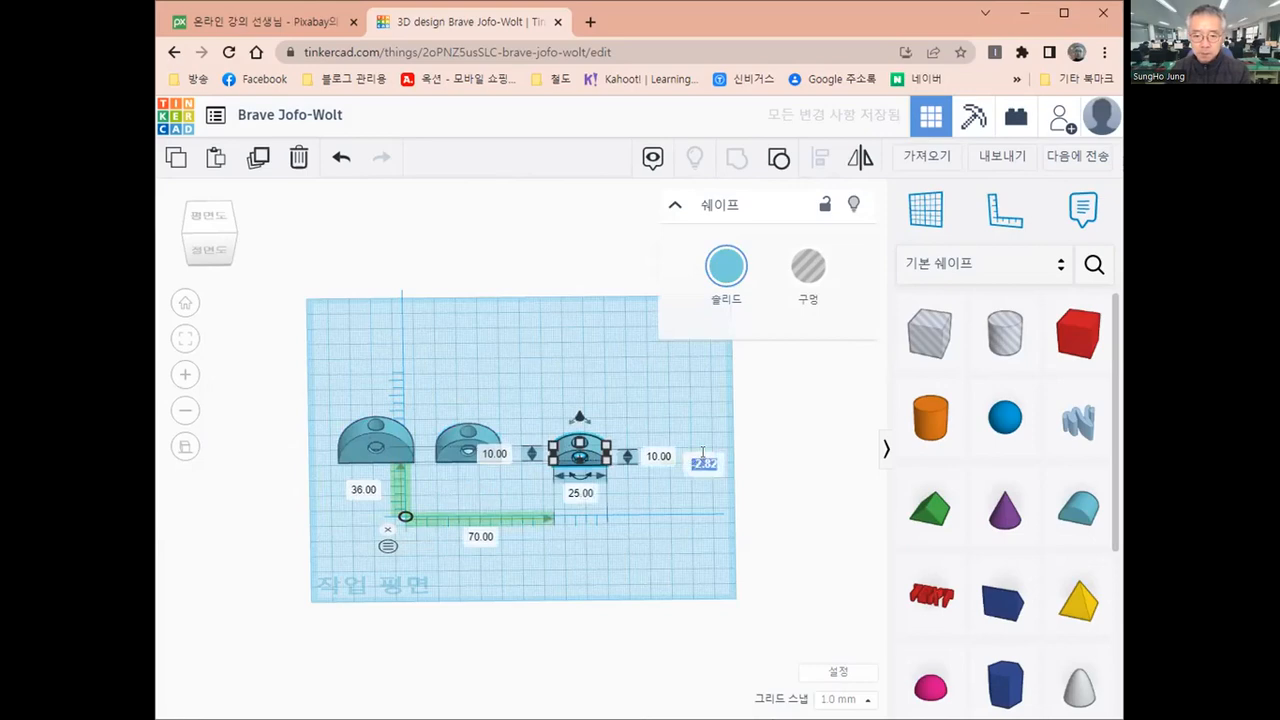
type("0")
key("Return")
left_click(326, 443)
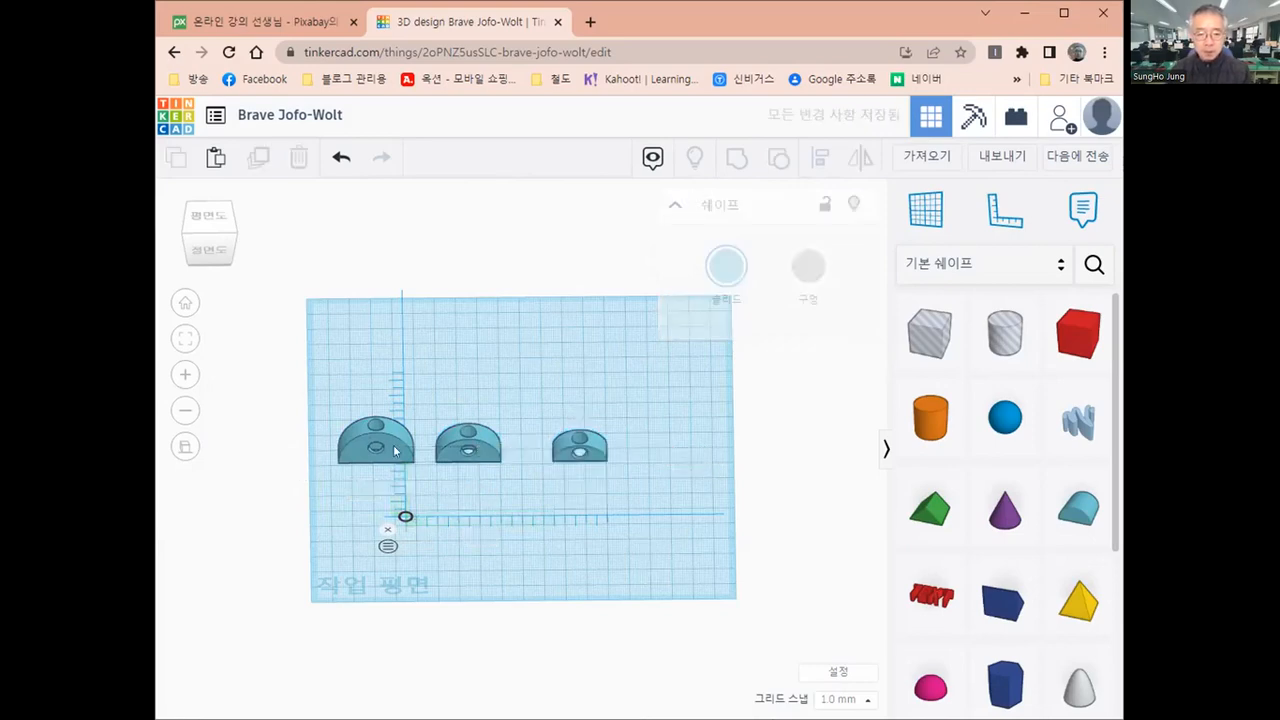
Move the three round roofs into a spaced row at the back of the workplane, about 86 to 88 mm behind the ruler origin
left_click(395, 443)
left_click_drag(395, 443, 400, 360)
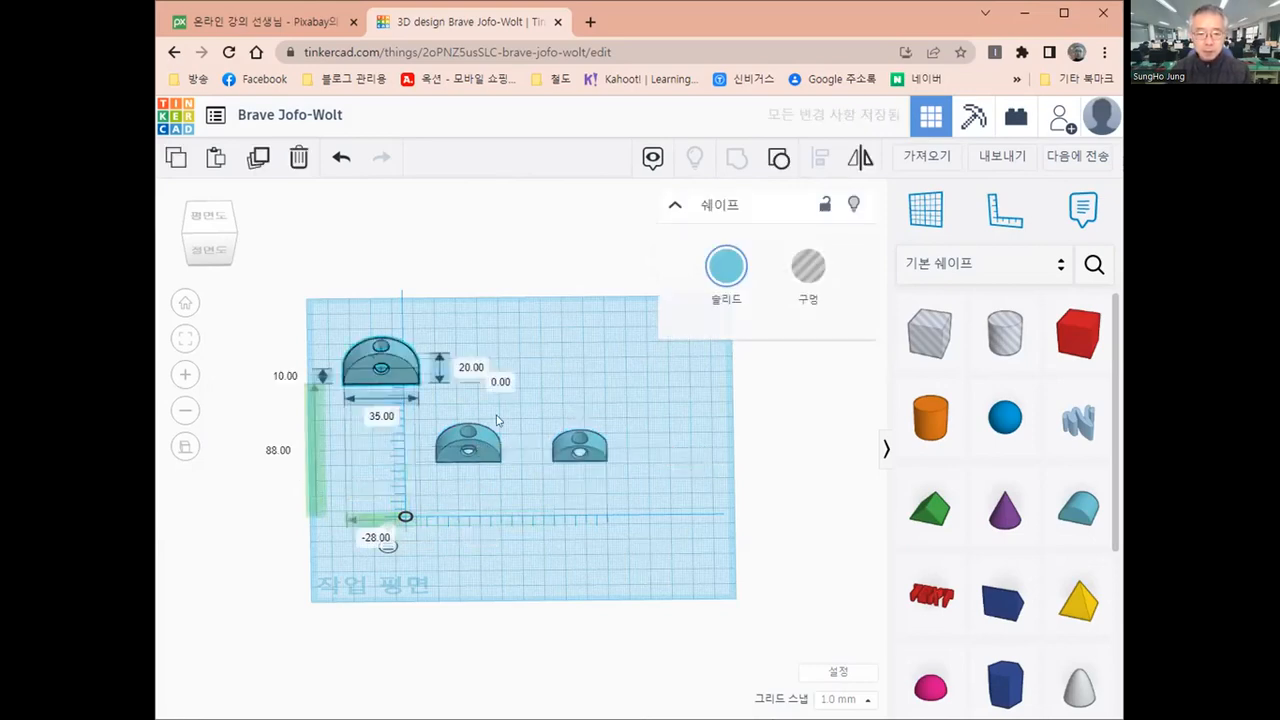
left_click_drag(468, 443, 498, 367)
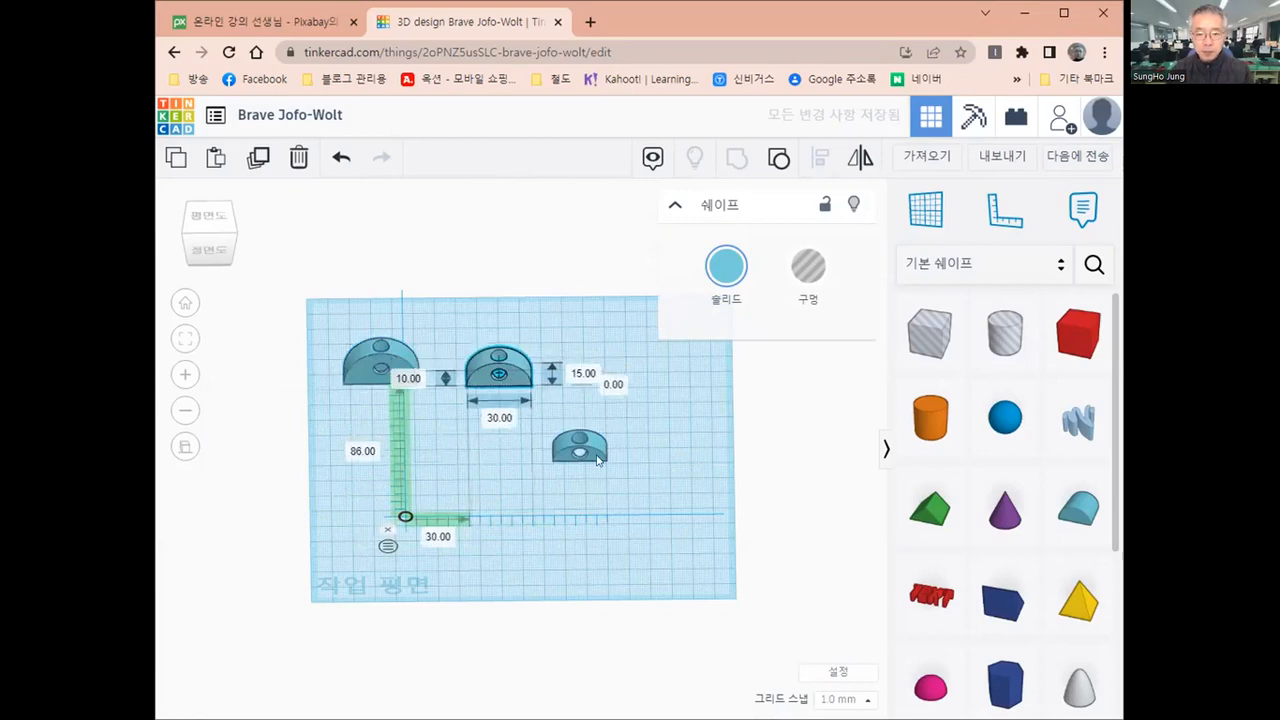
left_click_drag(600, 447, 620, 368)
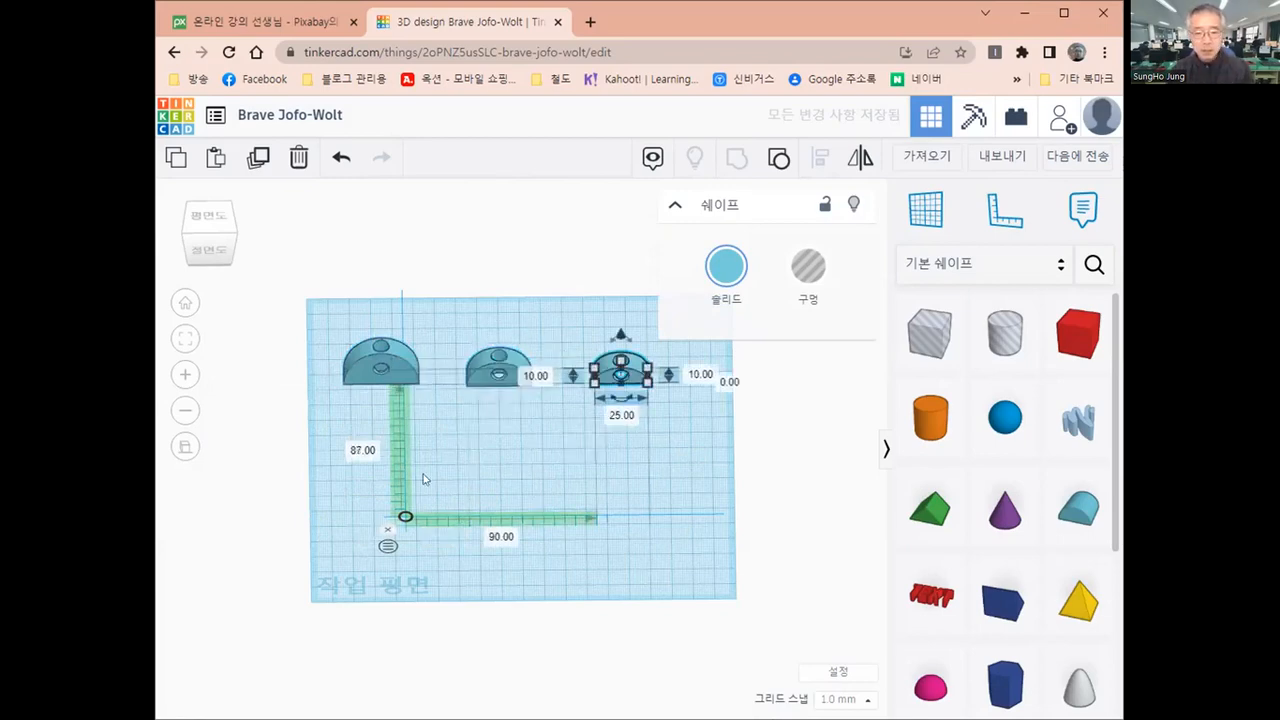
left_click(370, 500)
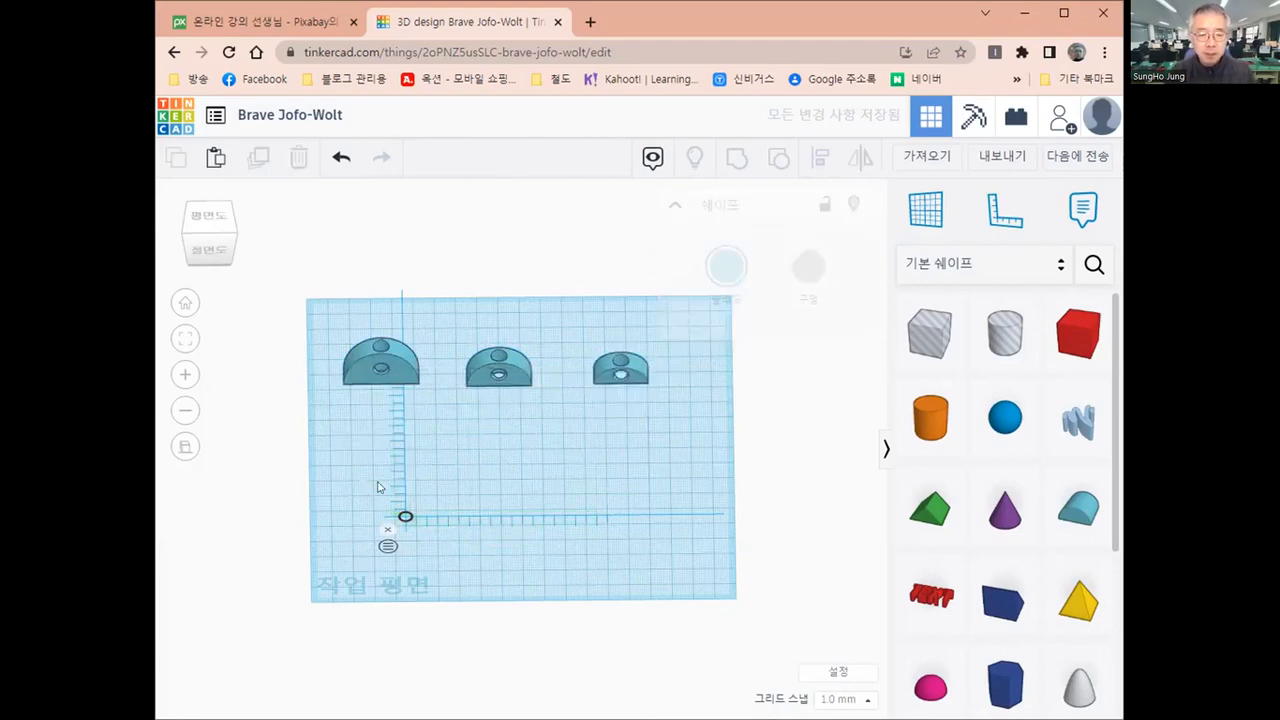
Inspect the dimensions, elevation and ruler distances of each of the three holed round roofs, returning to the largest one
scroll(306, 340, "up", 1)
scroll(280, 335, "up", 2)
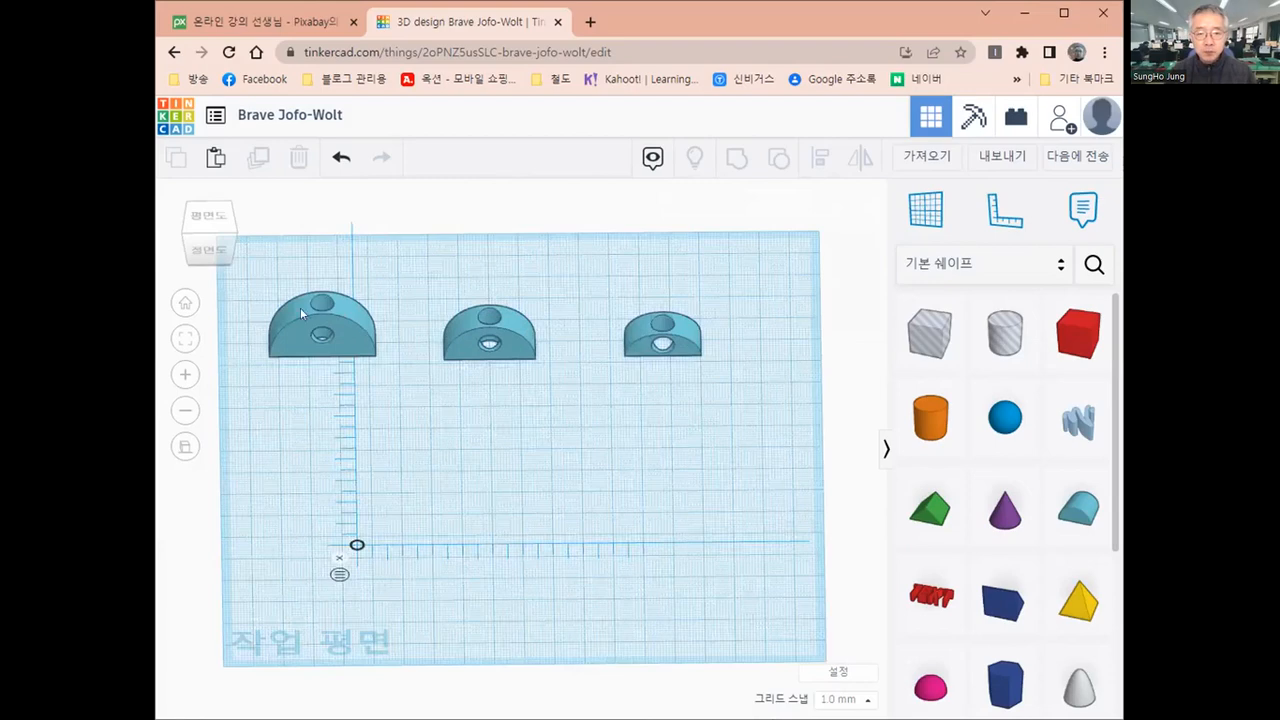
left_click(349, 338)
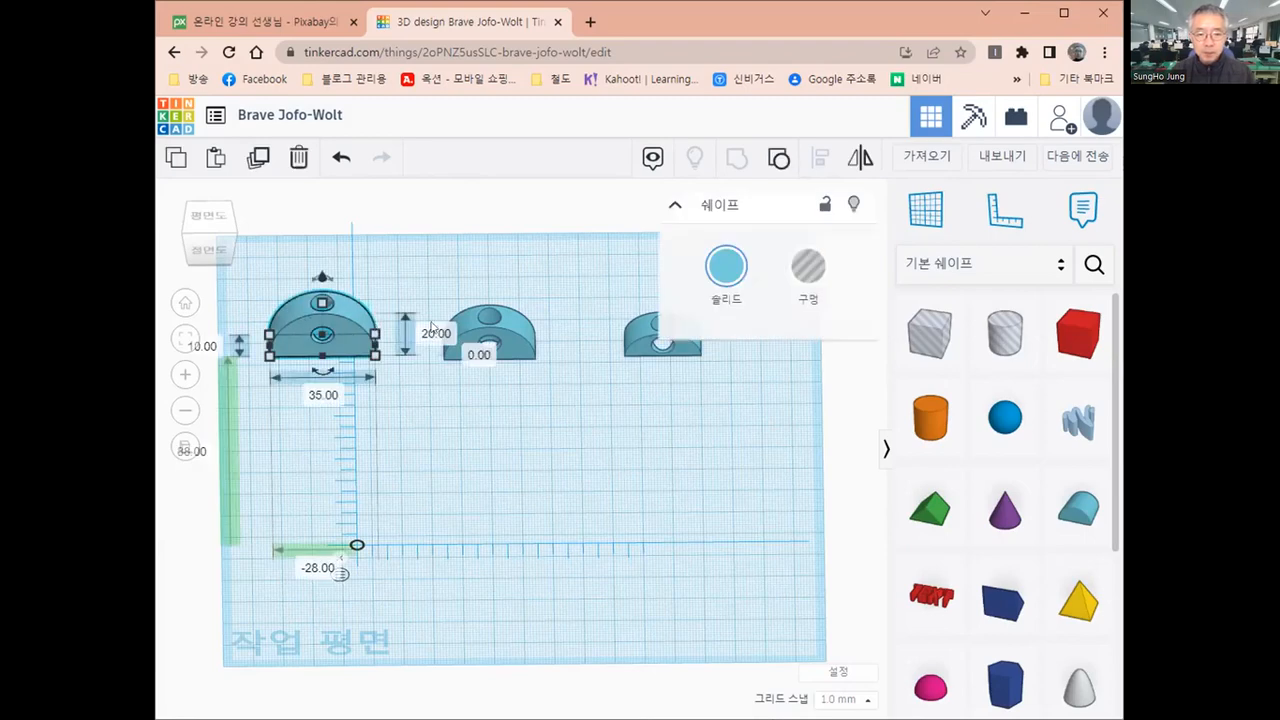
left_click(512, 339)
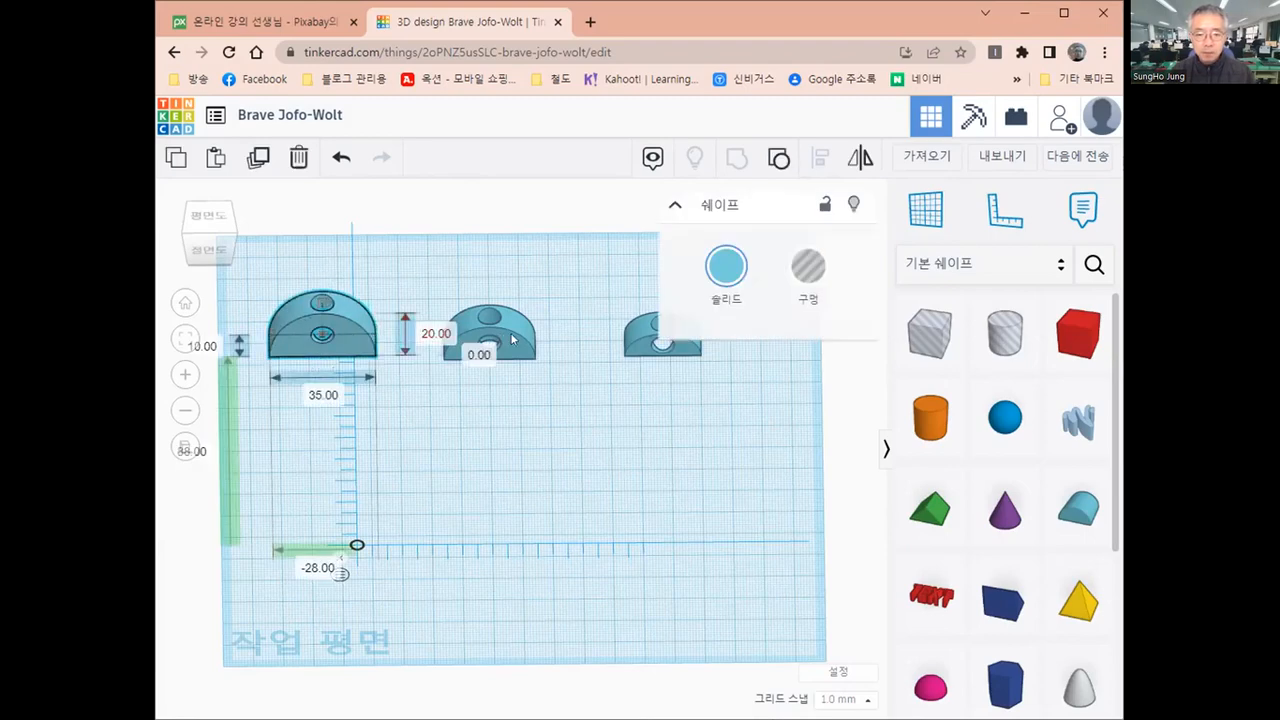
left_click(512, 339)
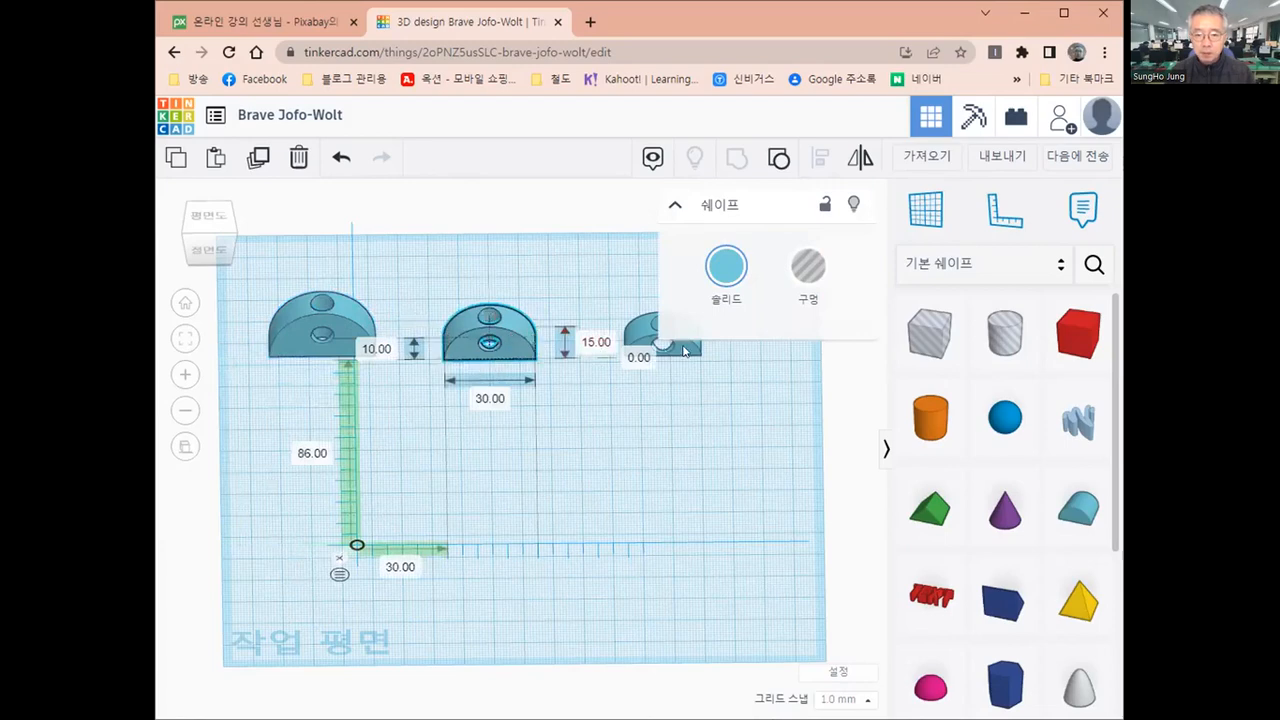
left_click(682, 348)
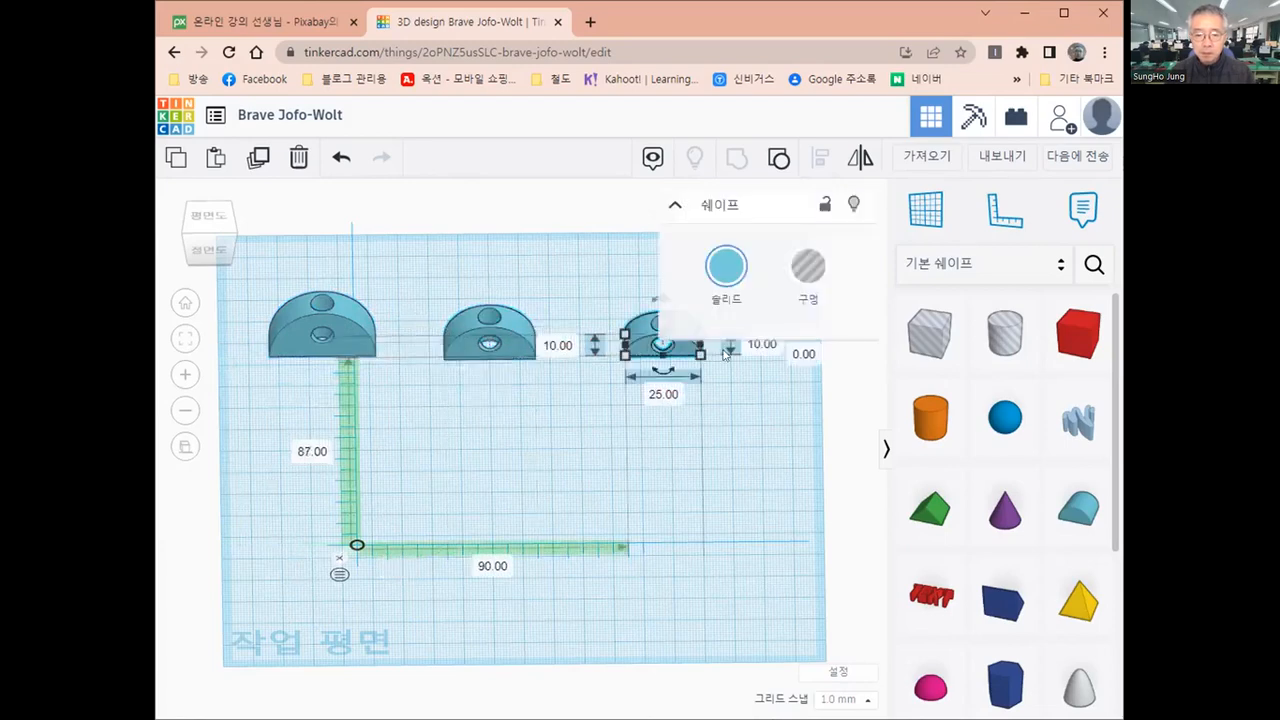
left_click(325, 322)
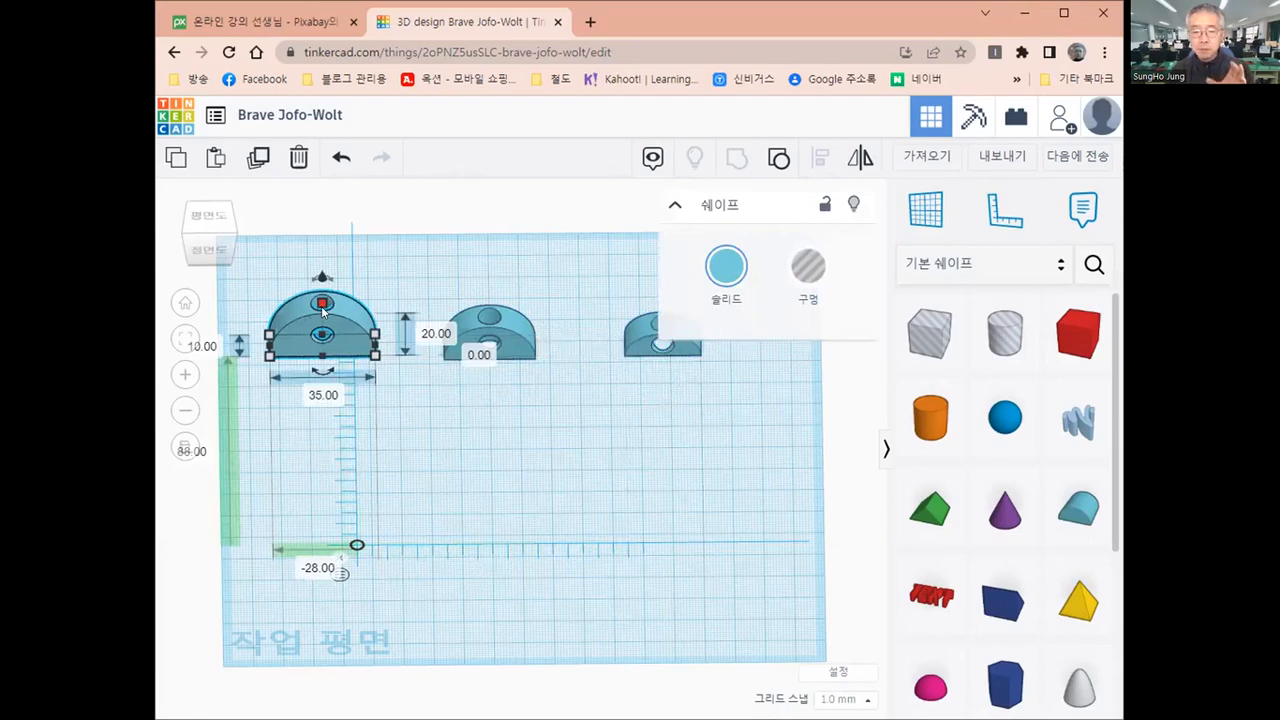
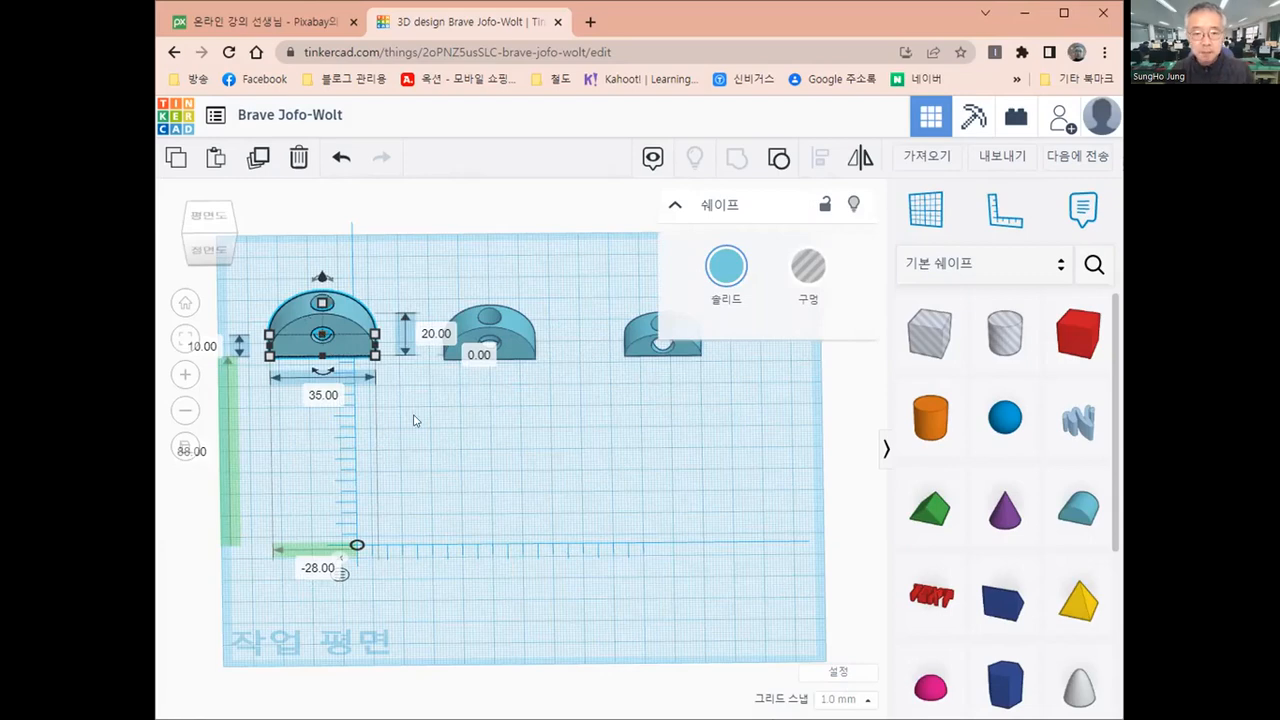
Place a solid cylinder in front of the largest round roof and set its length and width to 7 mm
left_click(339, 361)
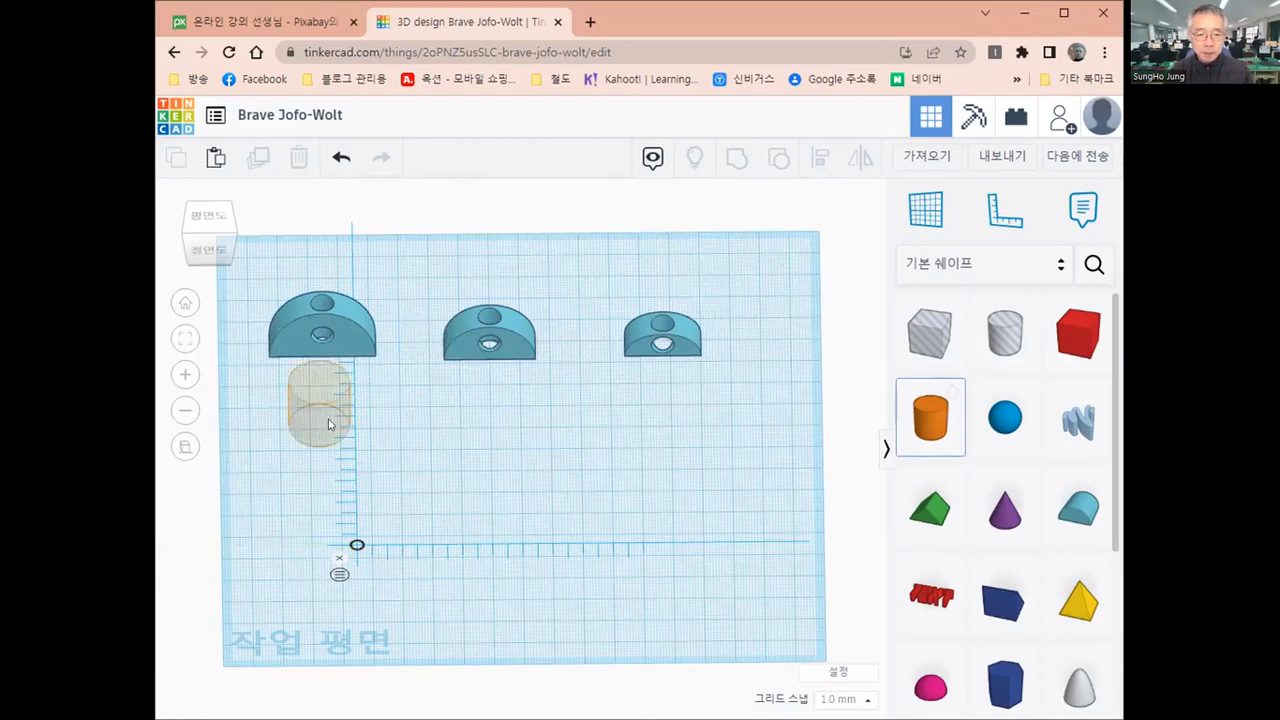
left_click(325, 425)
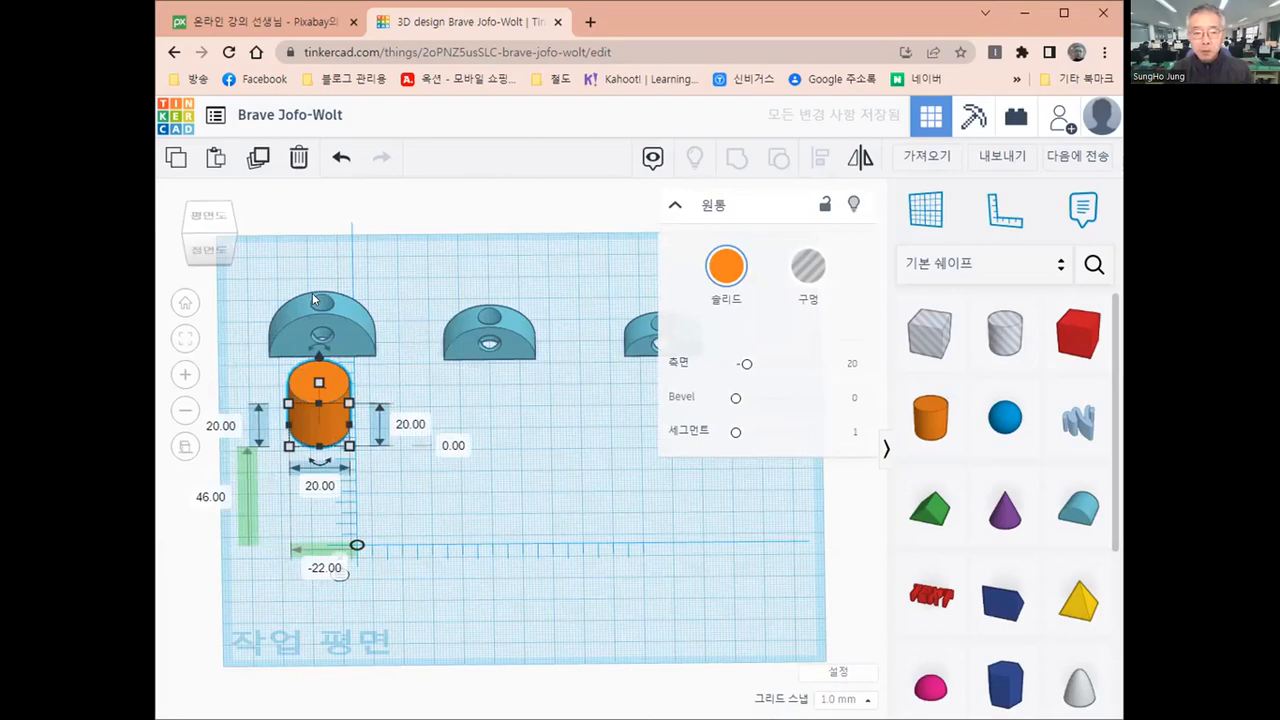
left_click(222, 425)
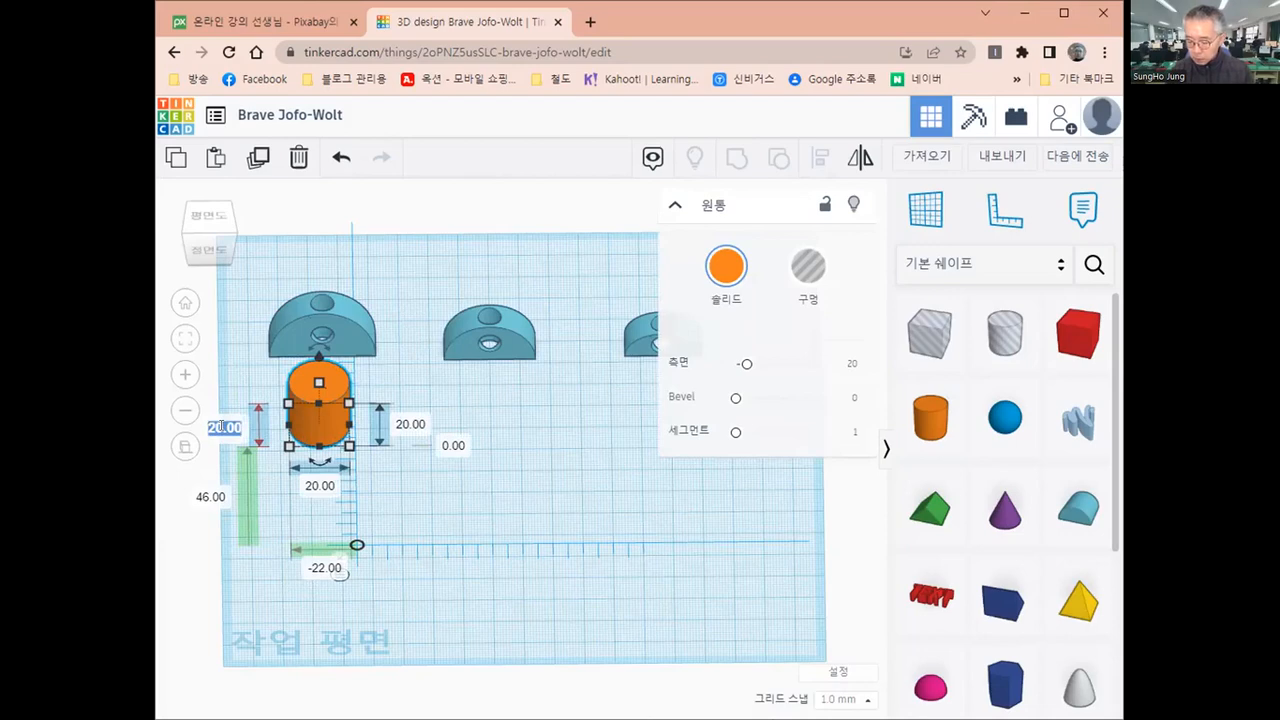
type("7")
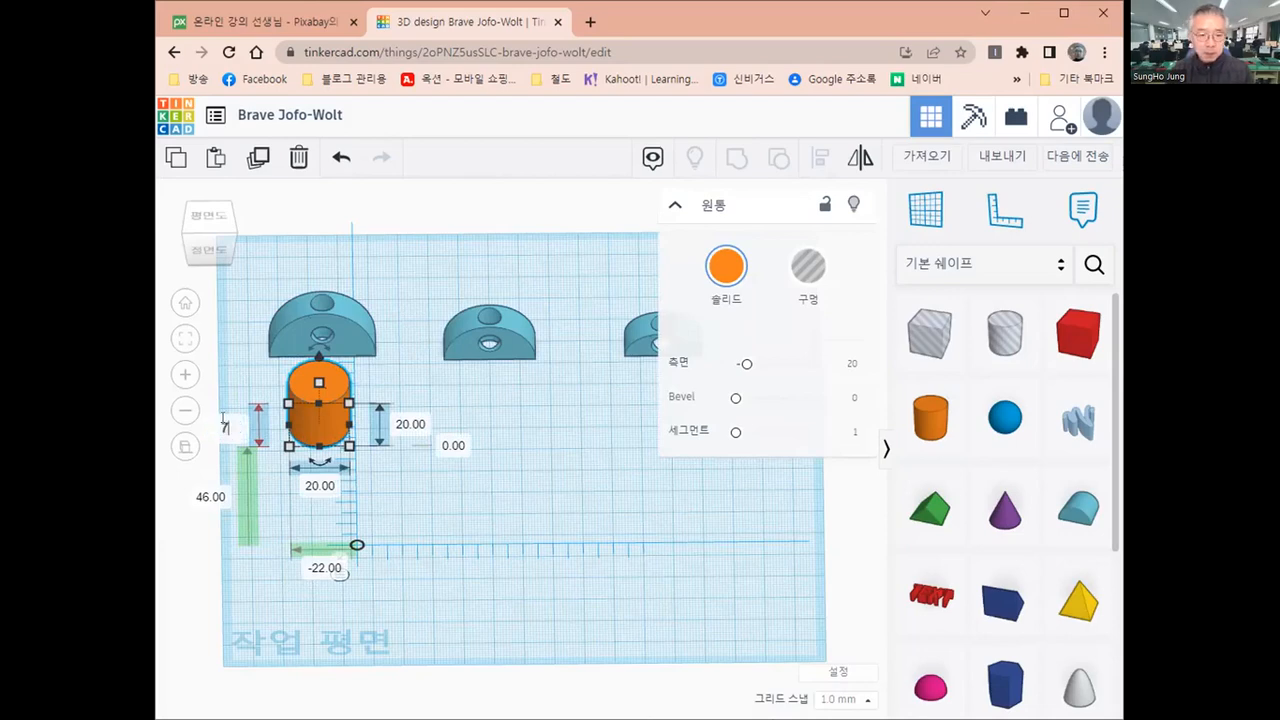
left_click(322, 487)
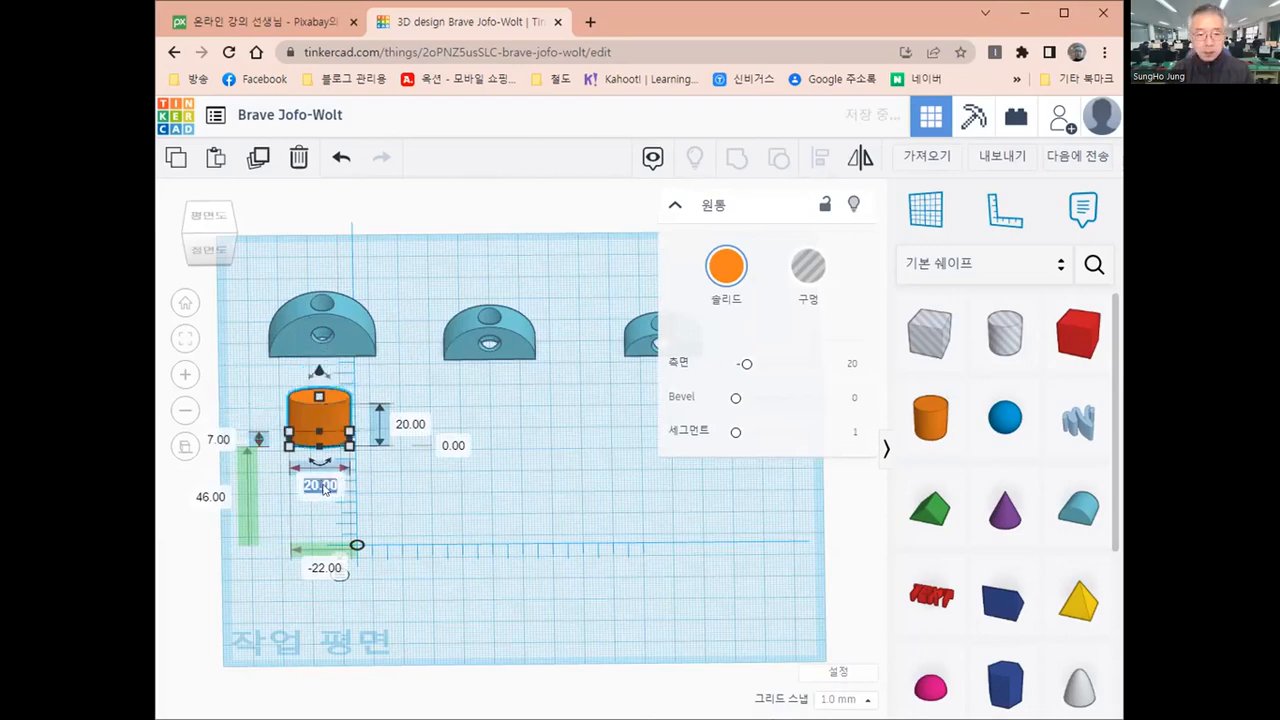
type("7")
key("Return")
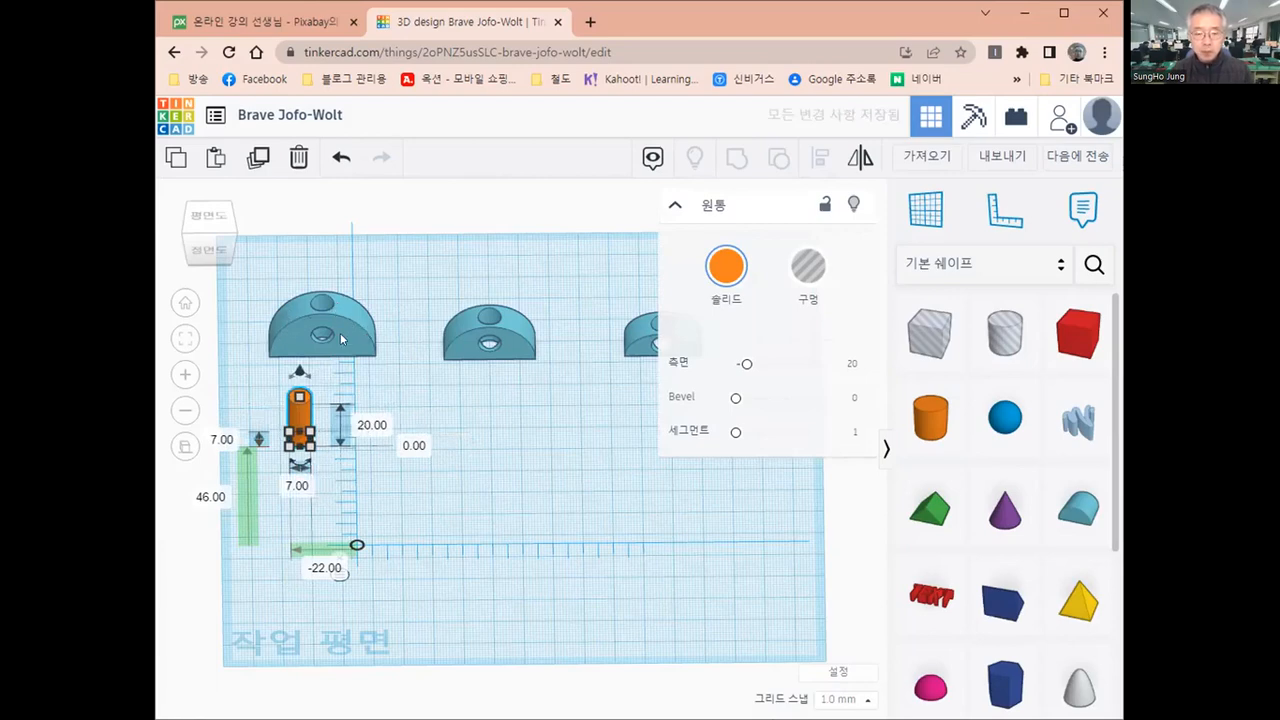
Align the 7 mm cylinder and the largest round roof on their centres in both width and depth
scroll(325, 340, "up", 2)
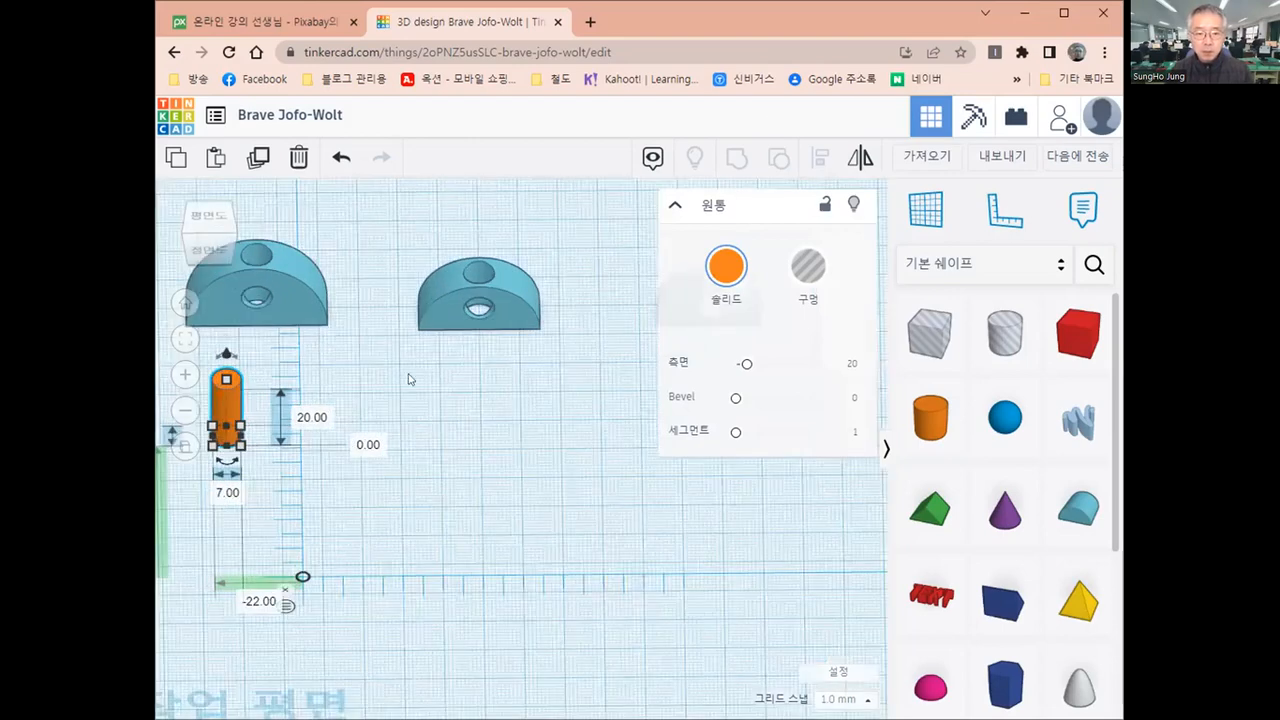
middle_click_drag(339, 338, 408, 374)
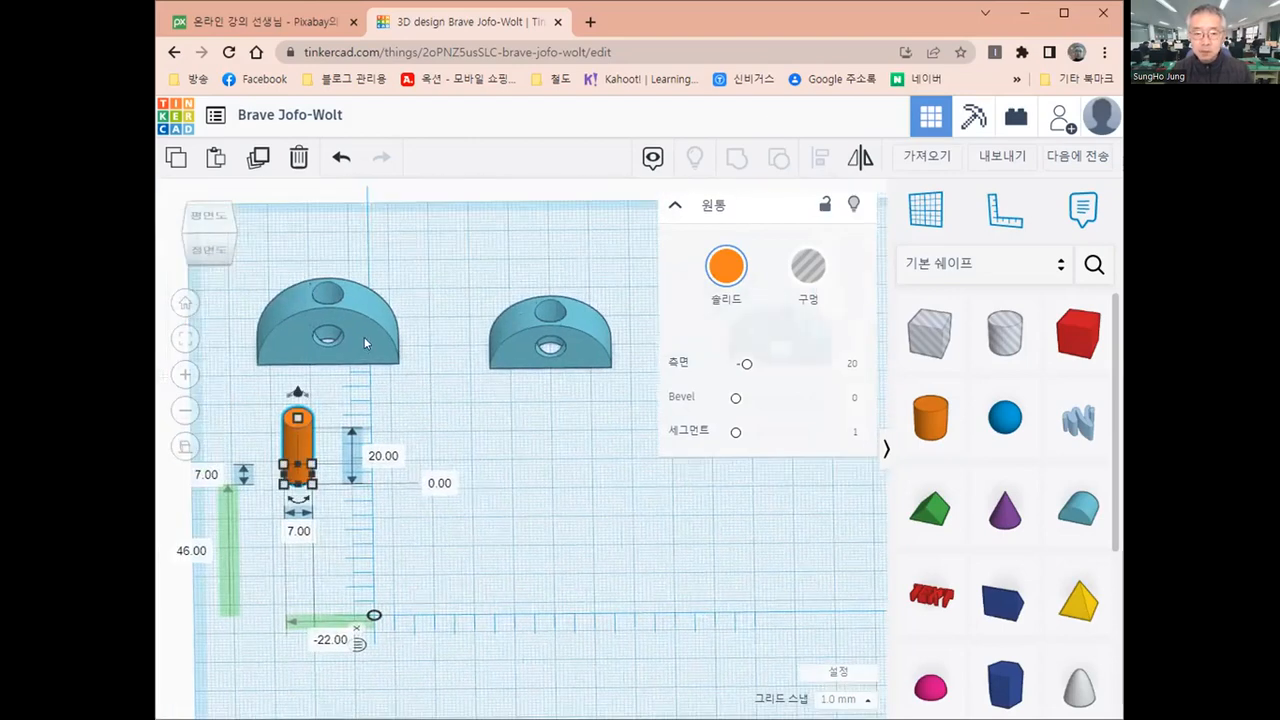
left_click(365, 343)
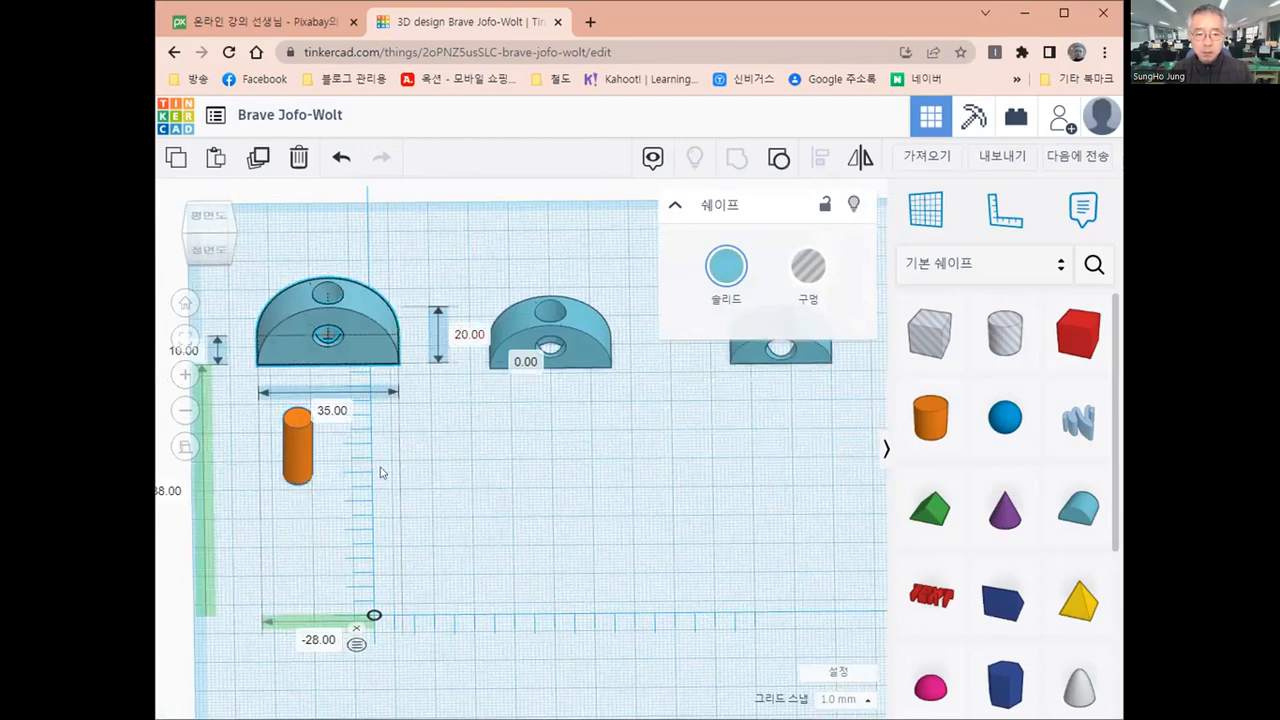
left_click(298, 450)
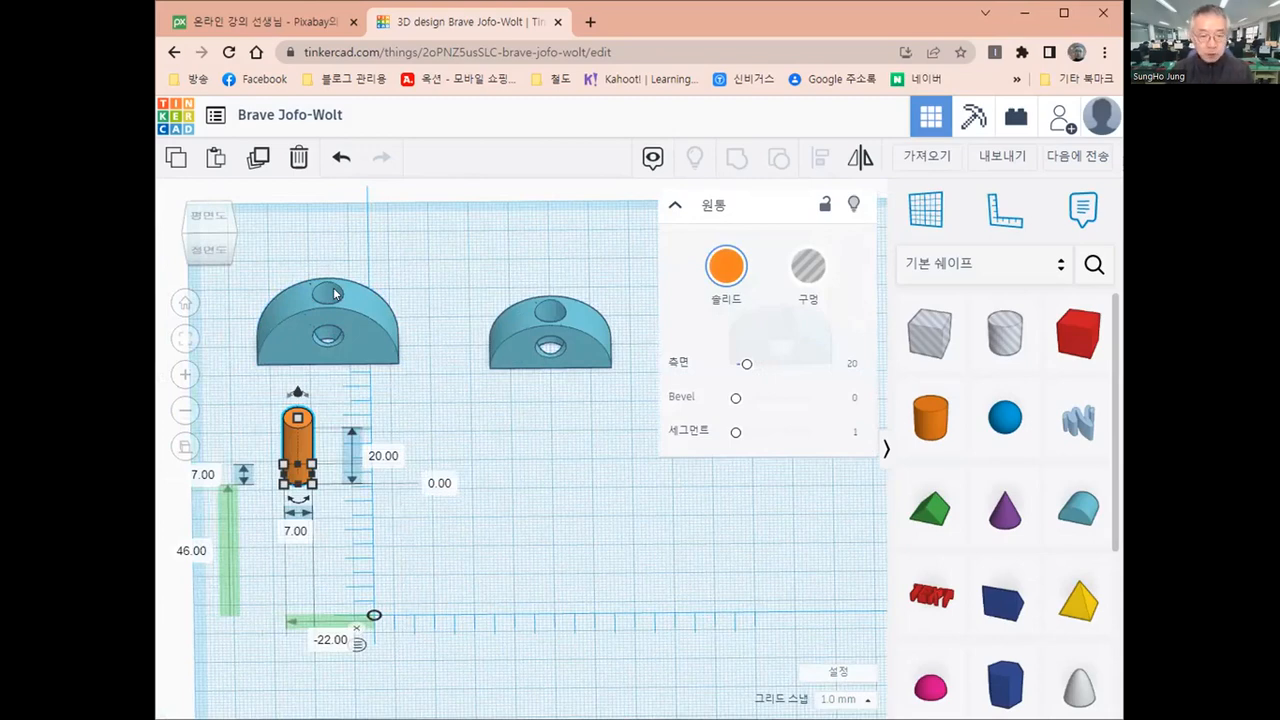
left_click(437, 416)
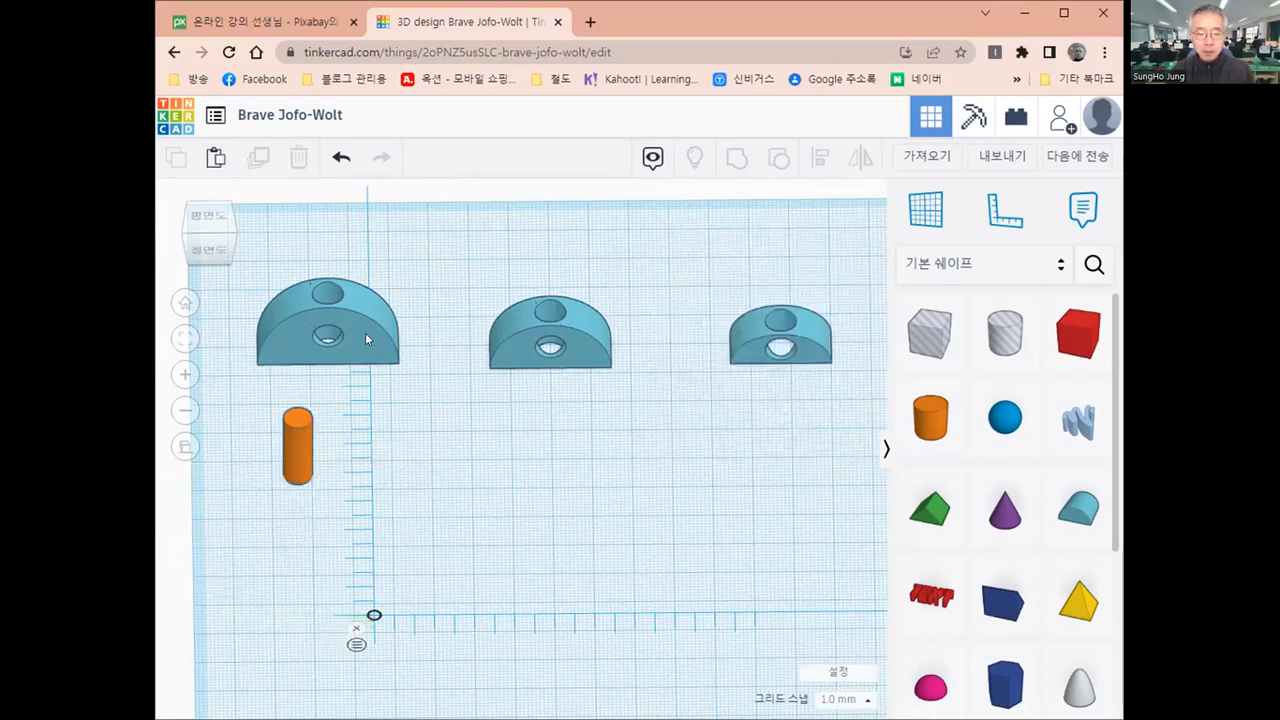
left_click(365, 339)
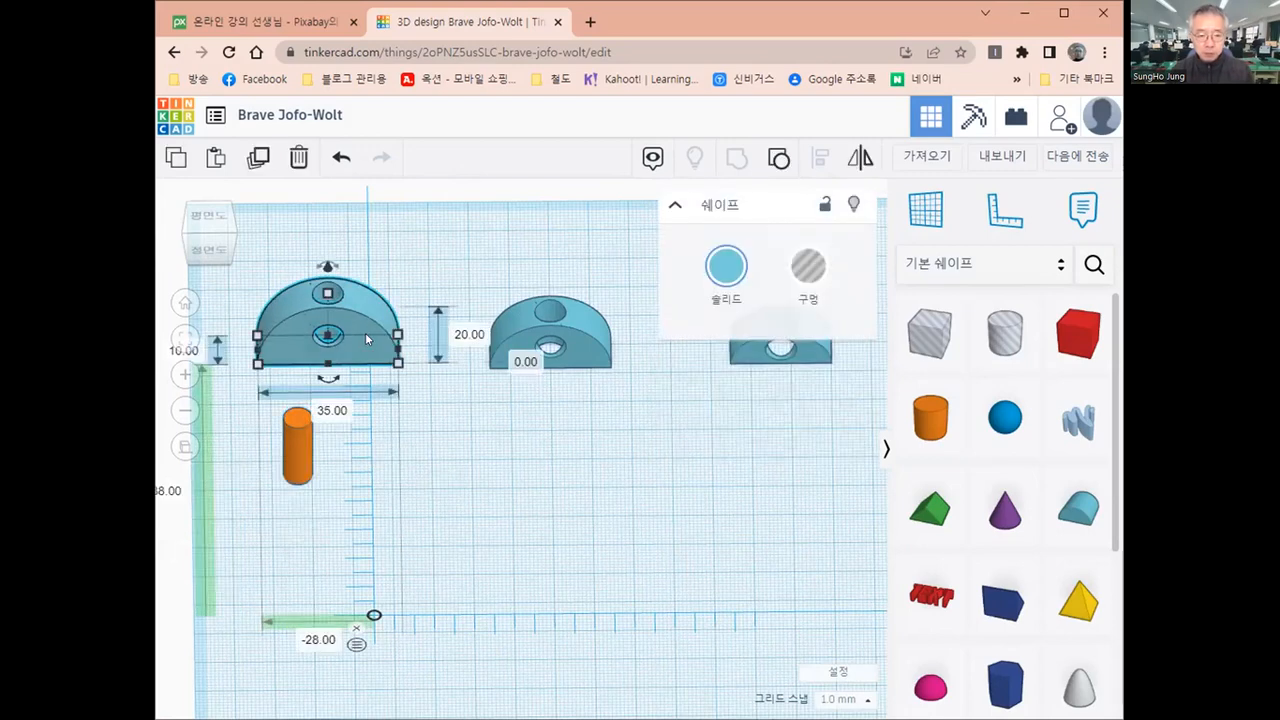
left_click(295, 462, "shift")
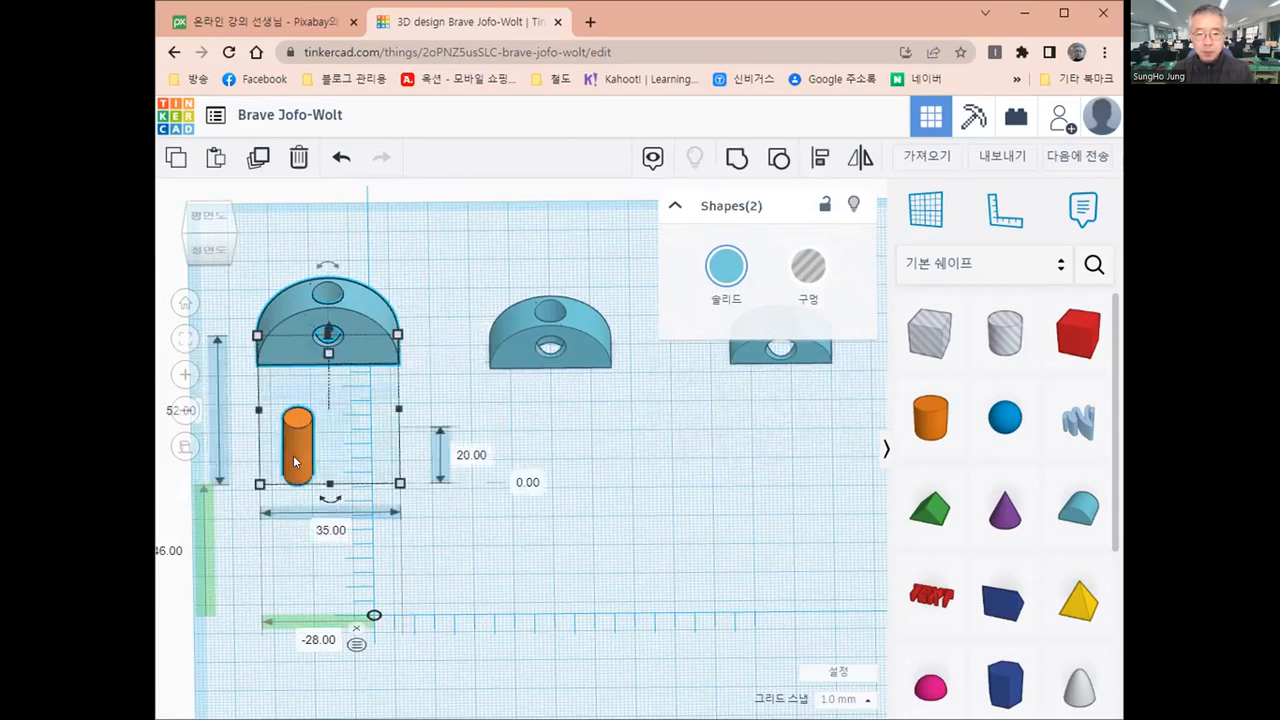
left_click(817, 158)
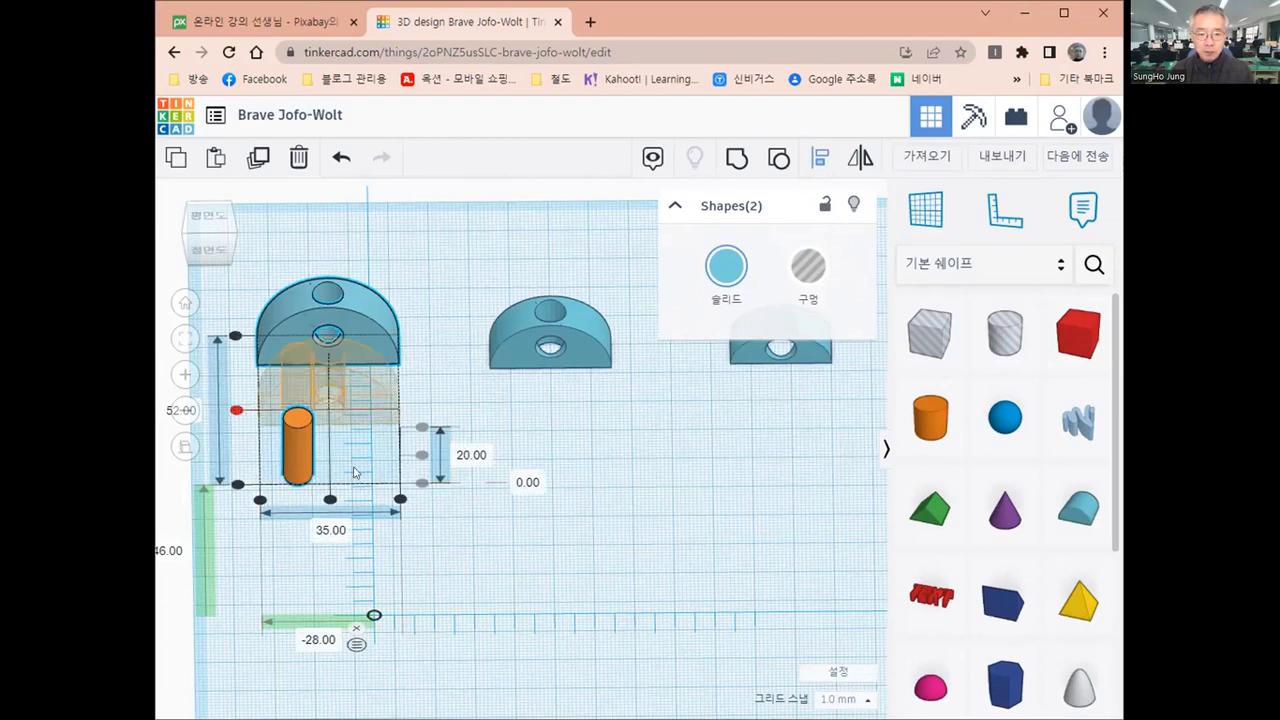
left_click(328, 437)
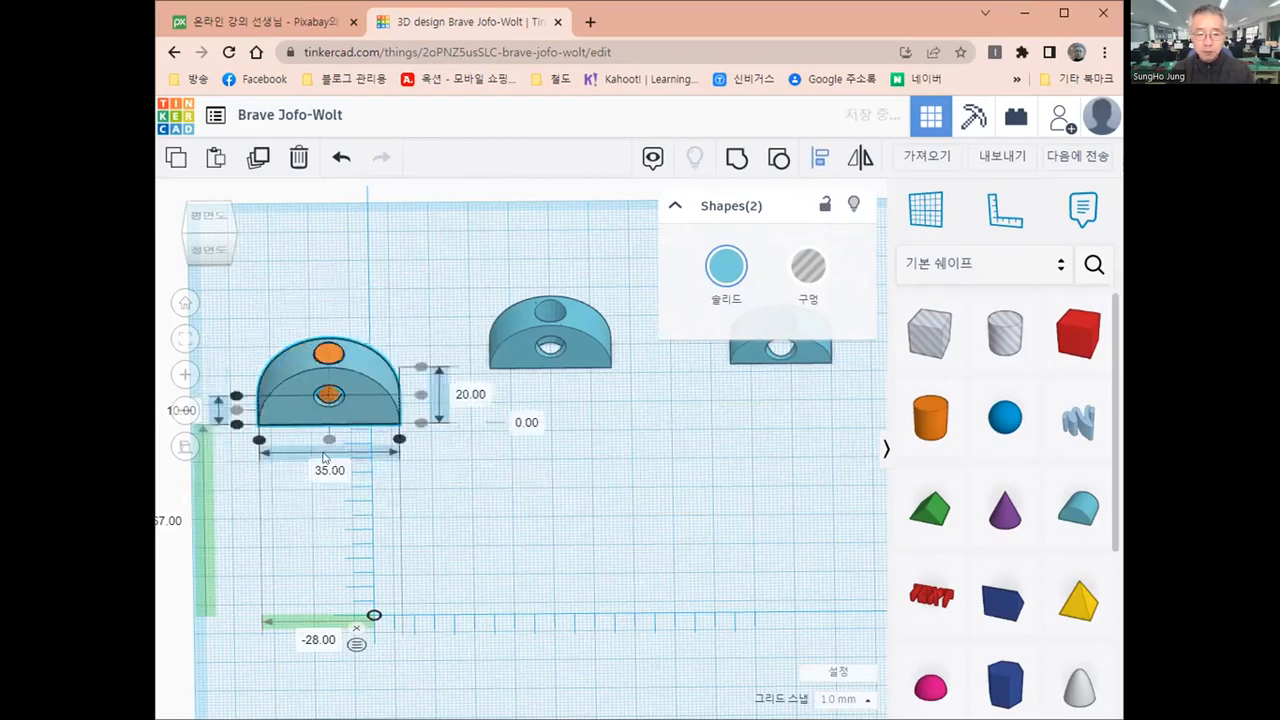
right_click_drag(410, 503, 393, 597)
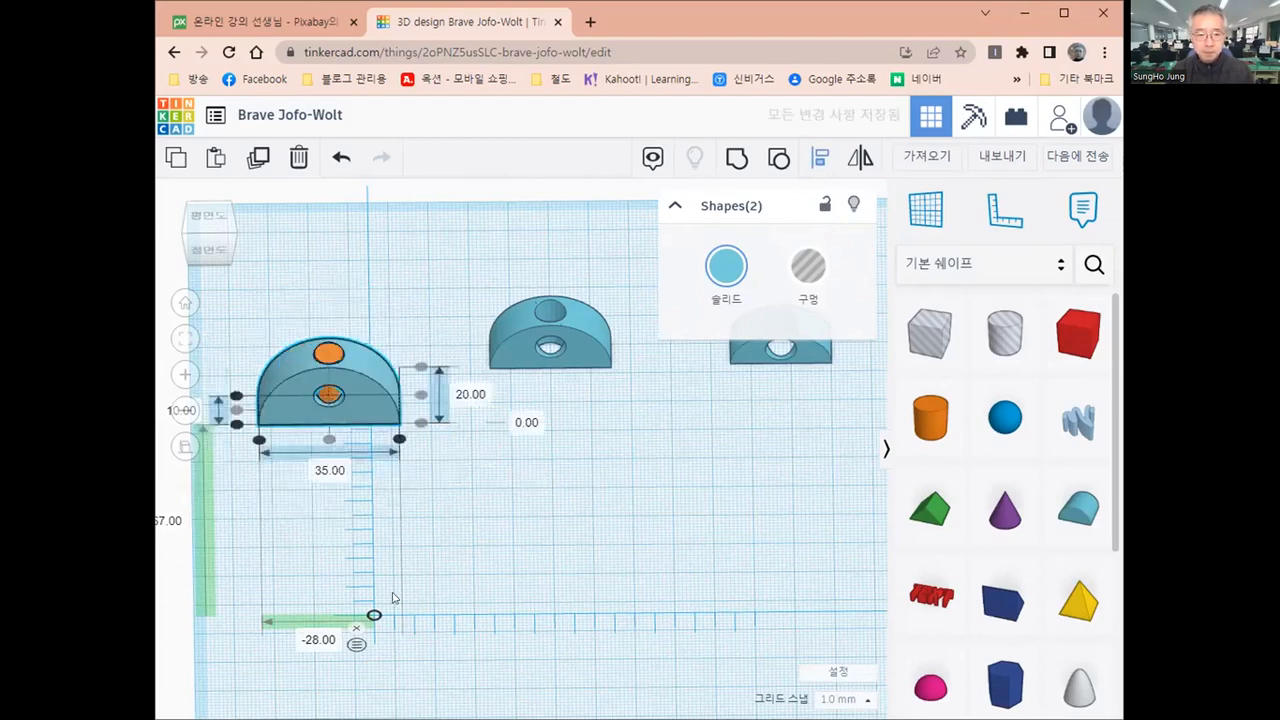
Examine from directly above how the 7 mm cylinder fits inside the round roof's vertical hole and the clearance around it
right_click_drag(327, 333, 325, 337)
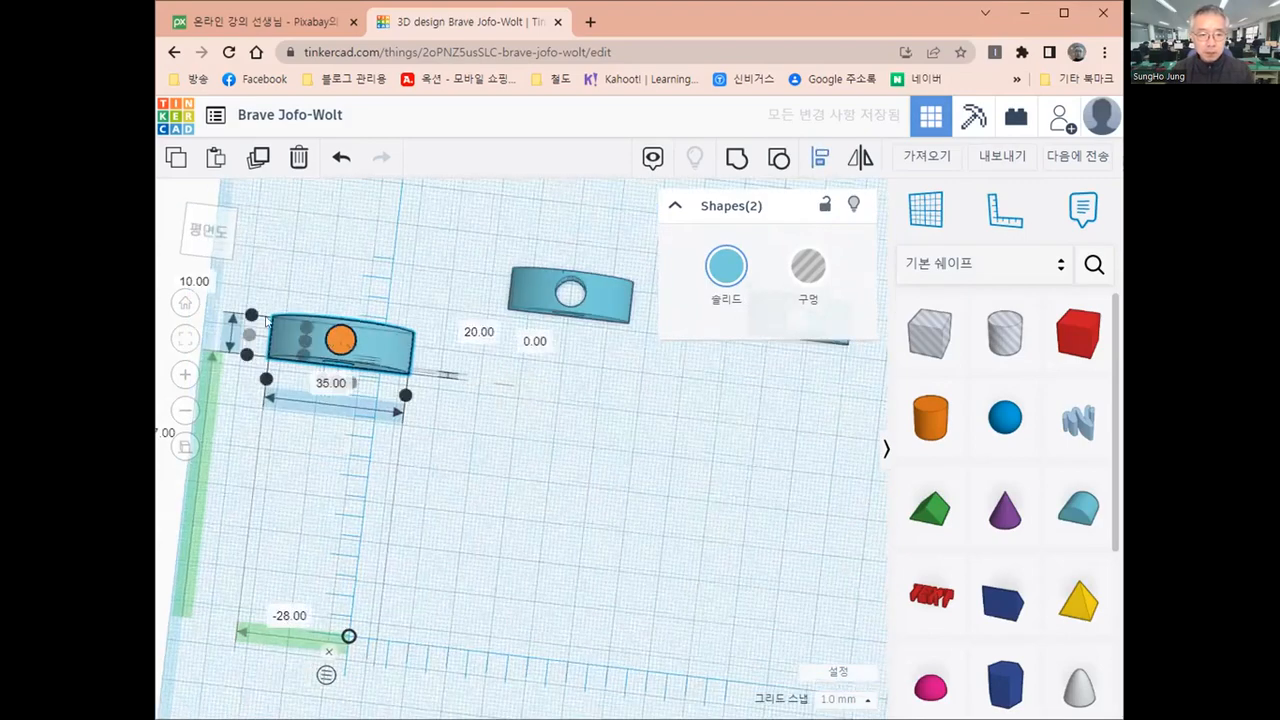
scroll(366, 390, "up", 4)
middle_click_drag(381, 358, 491, 470)
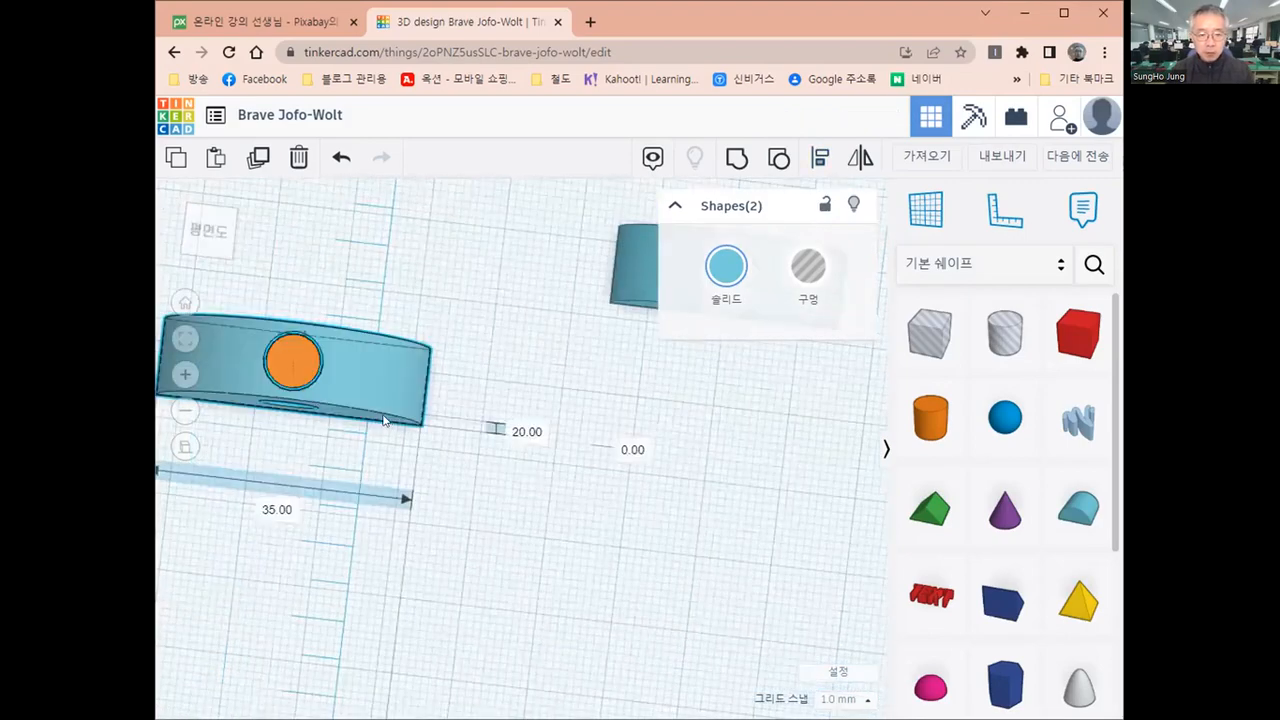
middle_click_drag(306, 361, 361, 402)
left_click(199, 229)
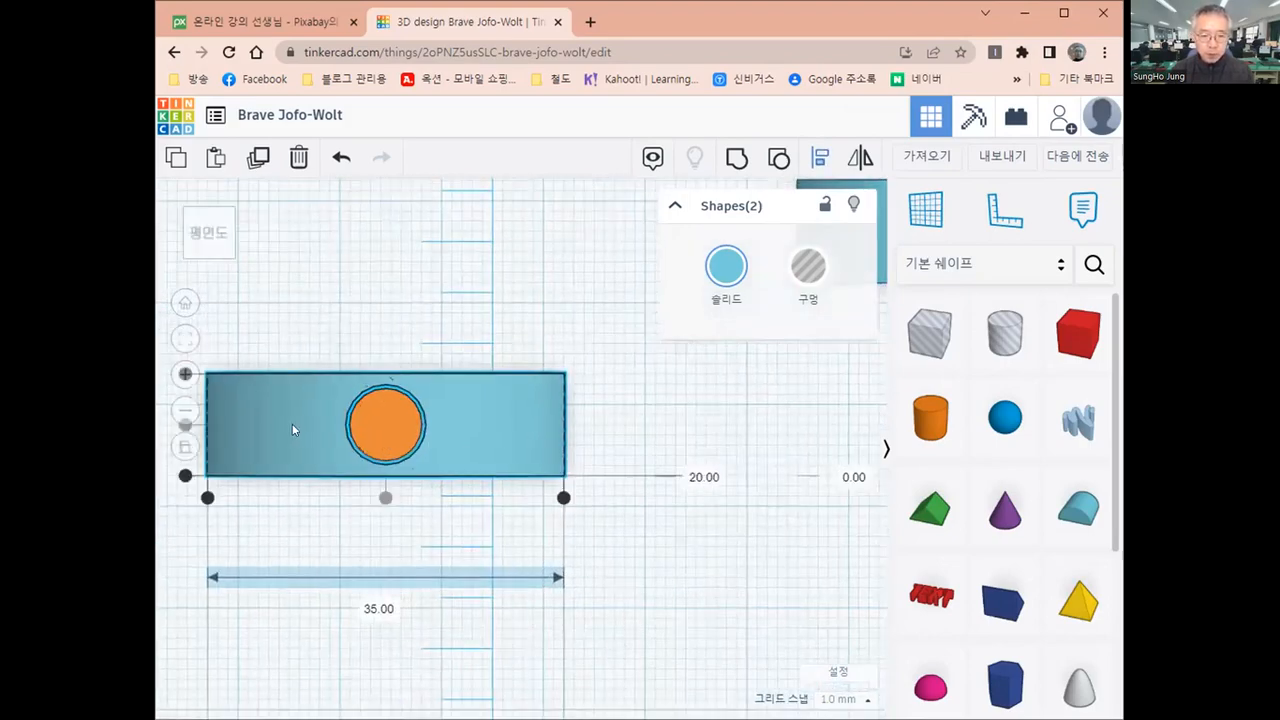
scroll(529, 419, "up", 2)
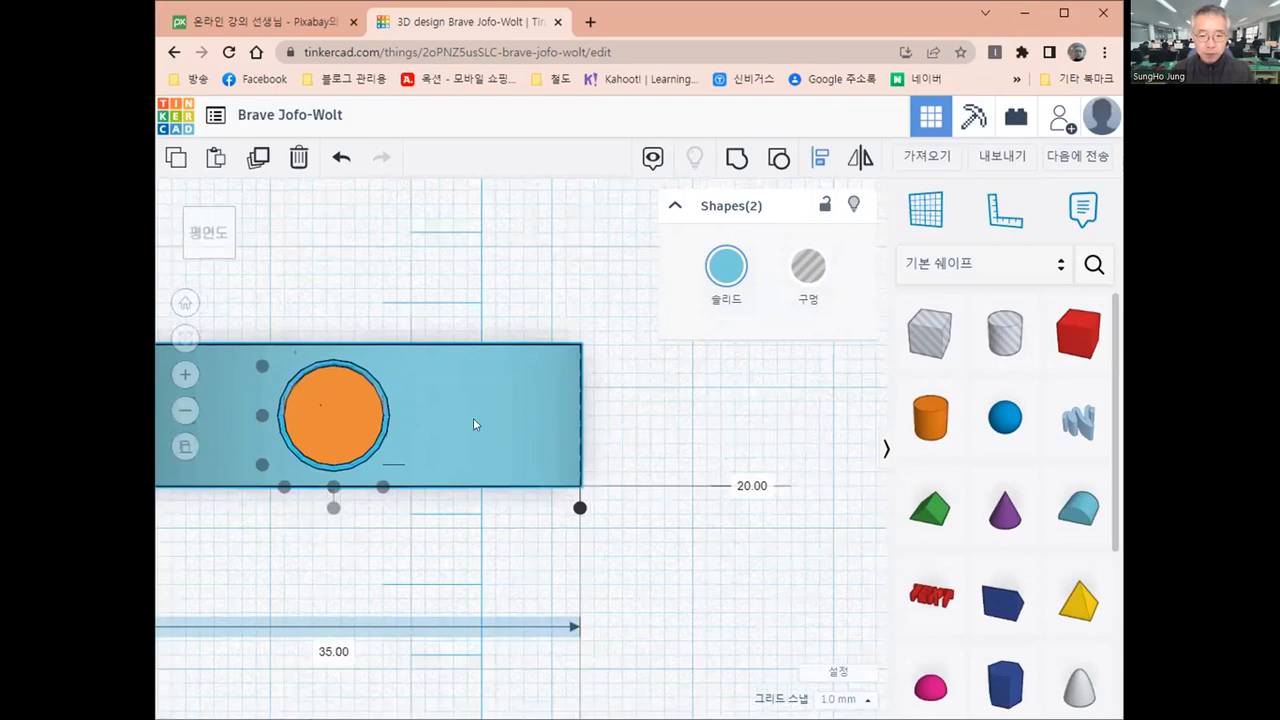
middle_click_drag(294, 423, 396, 418)
scroll(373, 414, "up", 1)
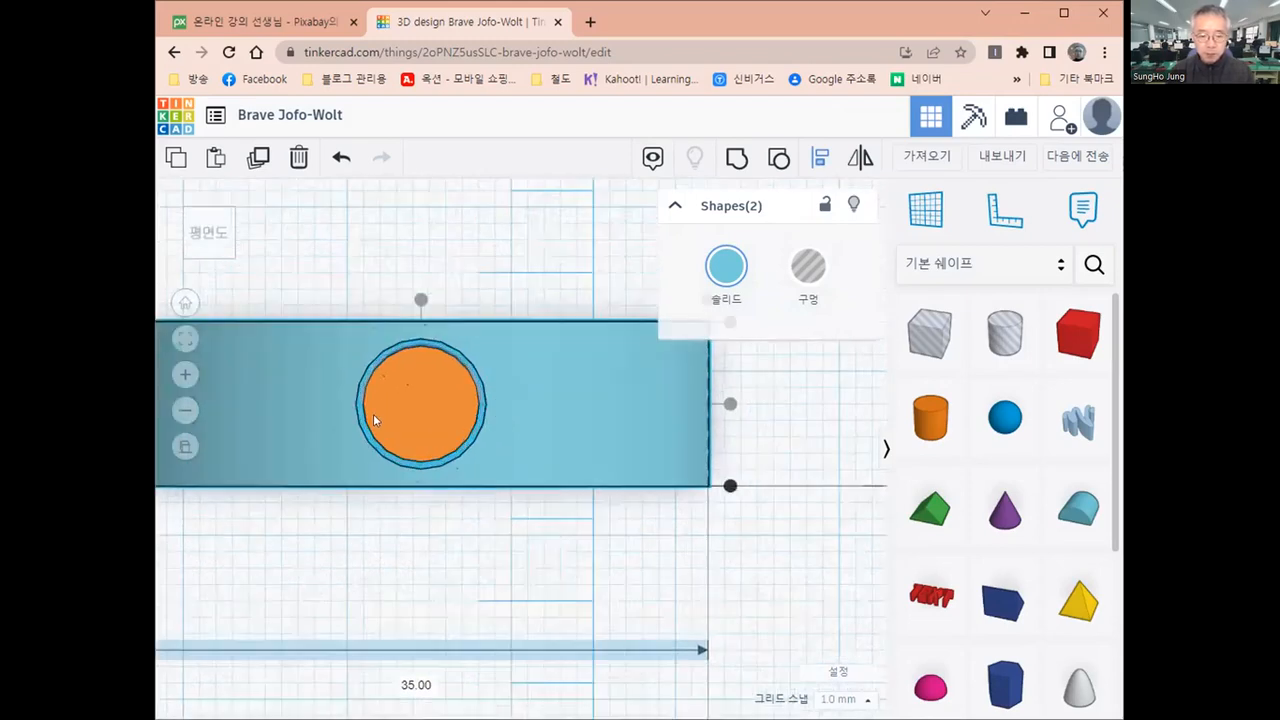
scroll(373, 414, "up", 2)
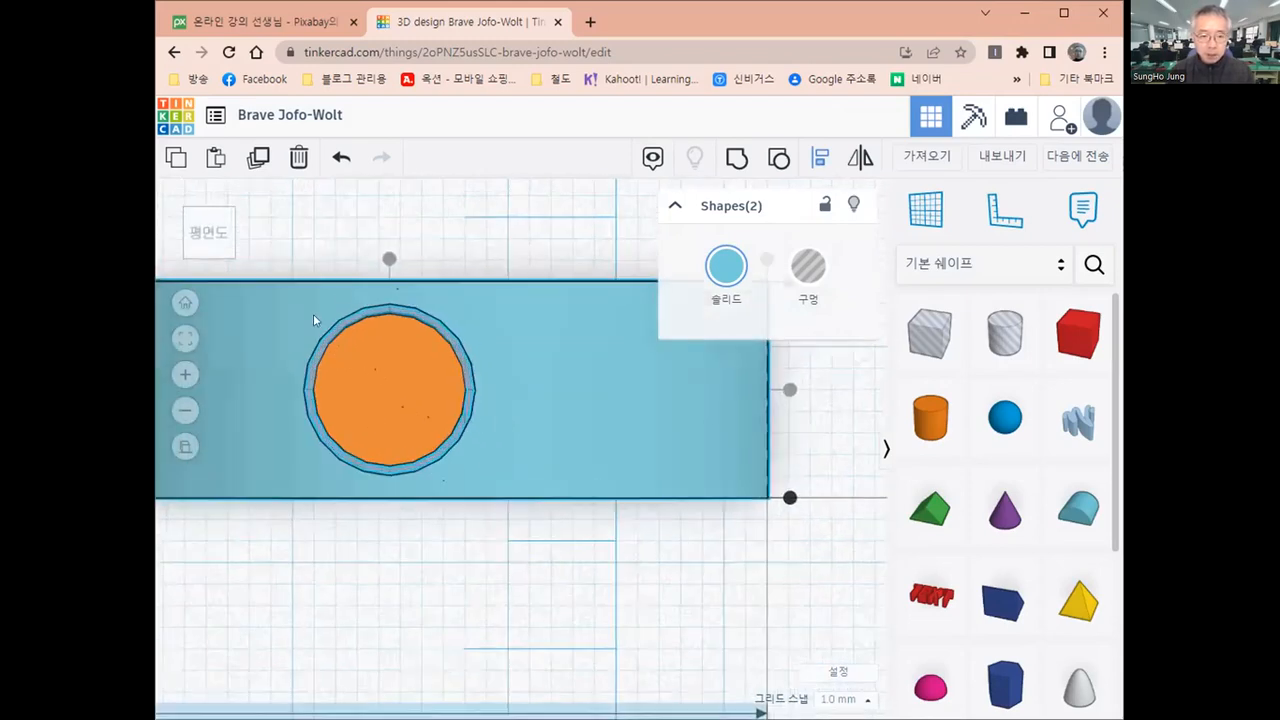
scroll(422, 313, "up", 2)
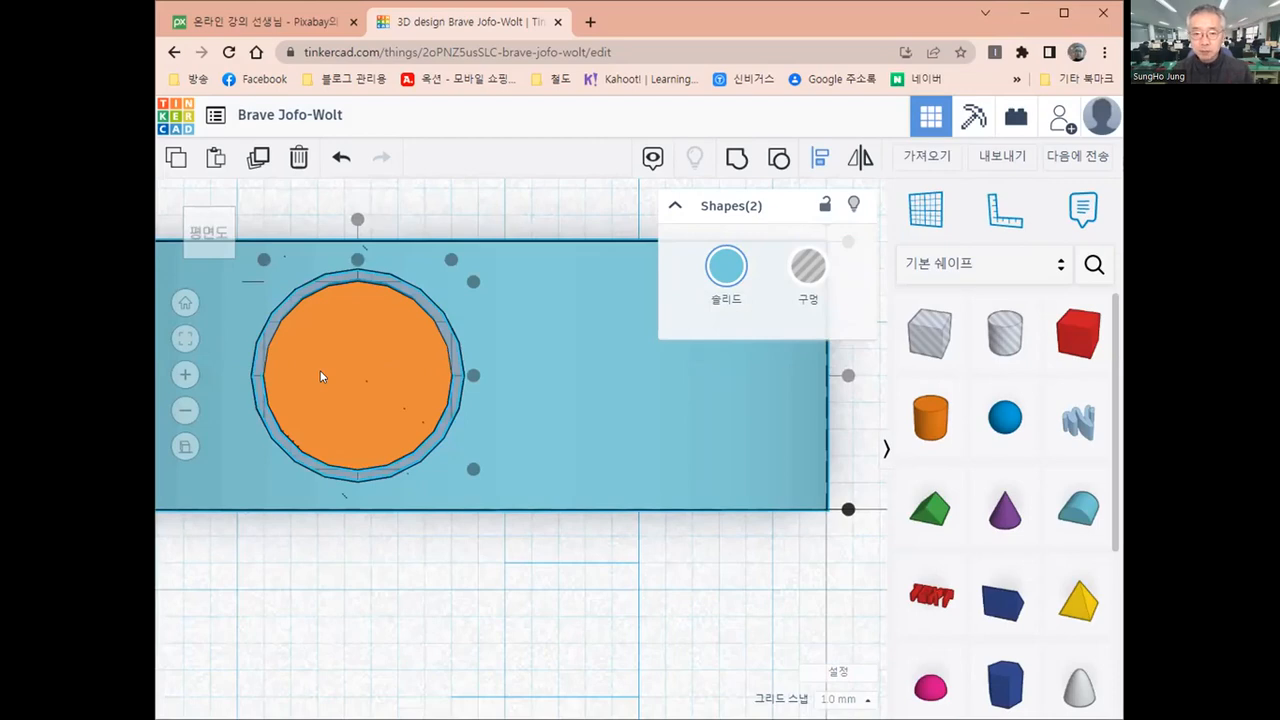
scroll(320, 376, "down", 1)
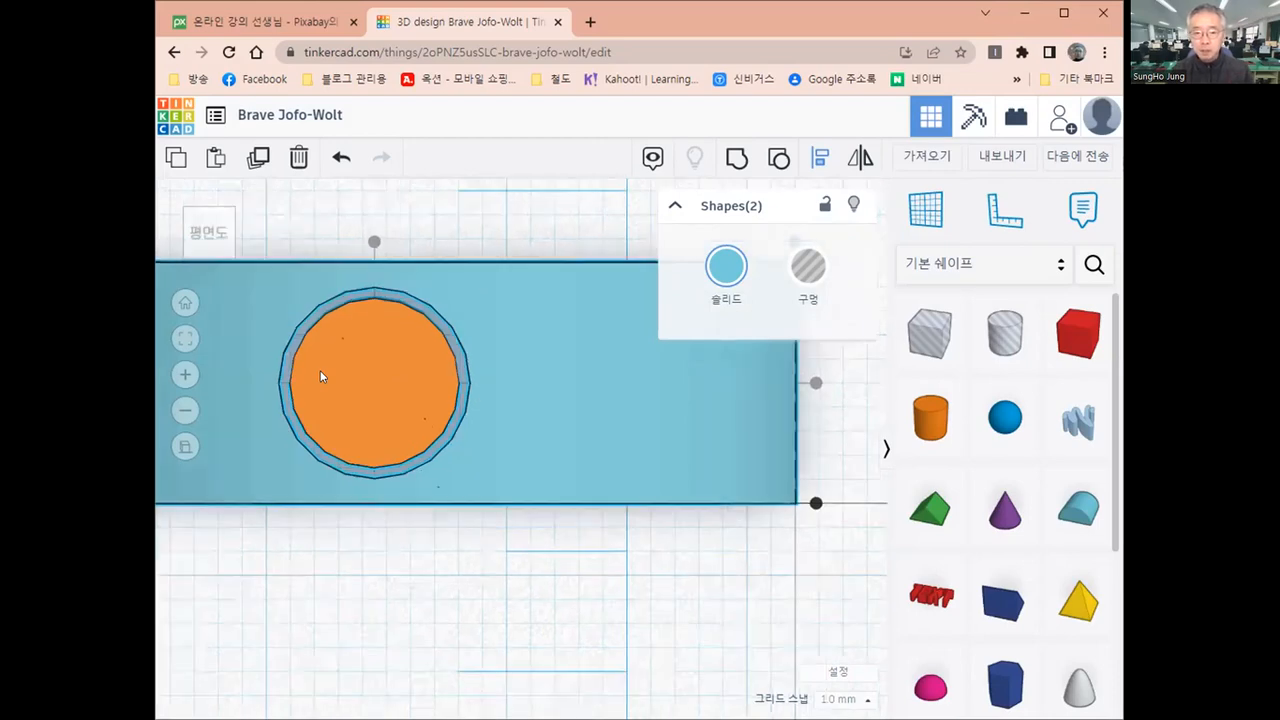
scroll(320, 376, "down", 2)
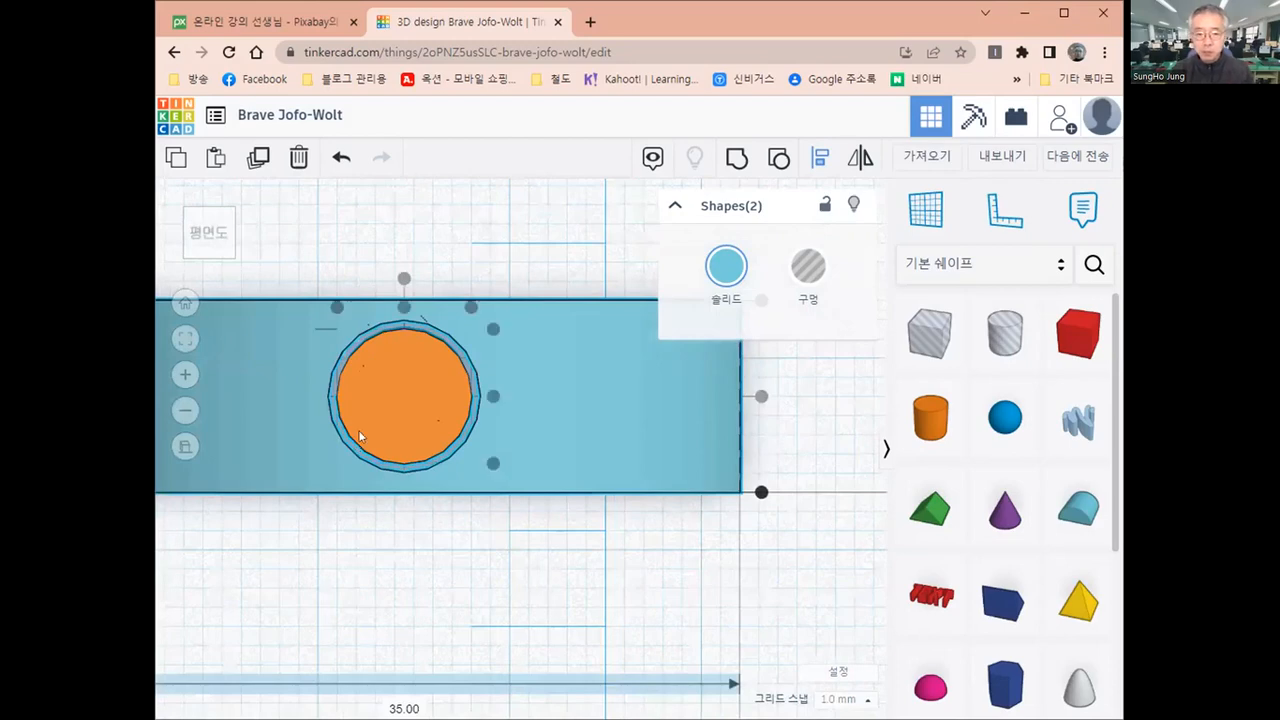
scroll(365, 432, "down", 1)
scroll(366, 431, "down", 1)
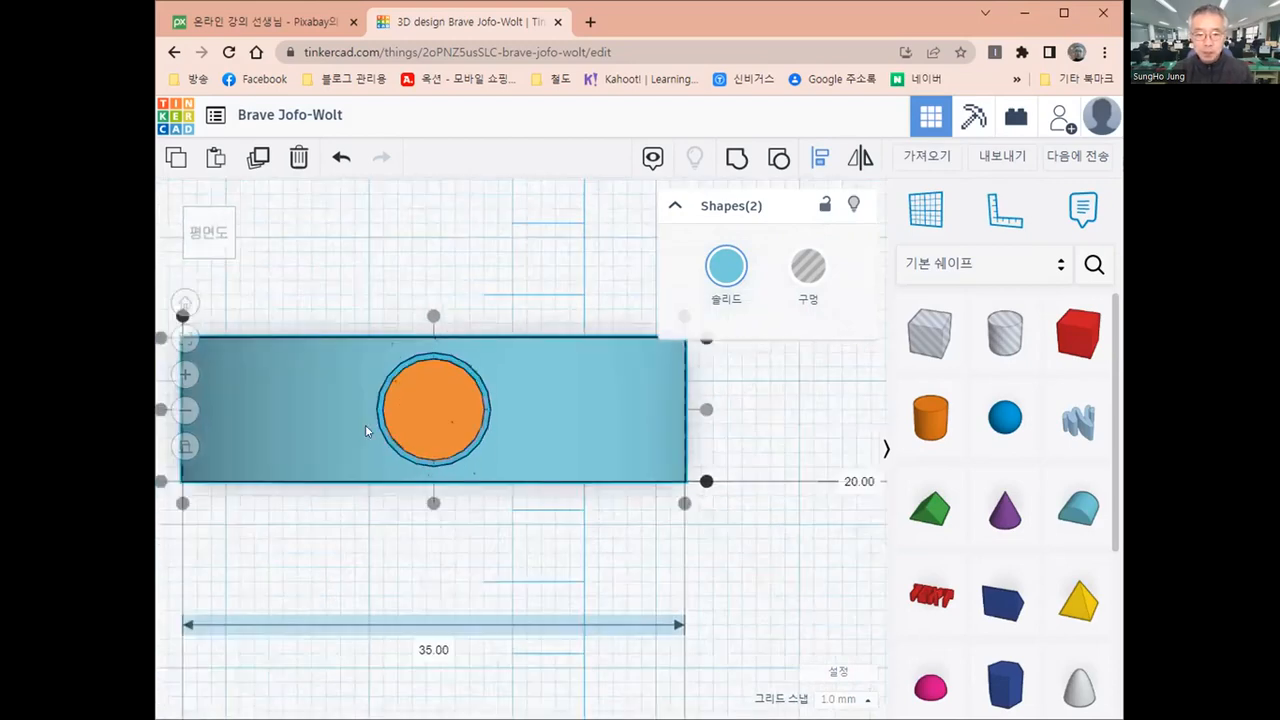
scroll(465, 433, "down", 1)
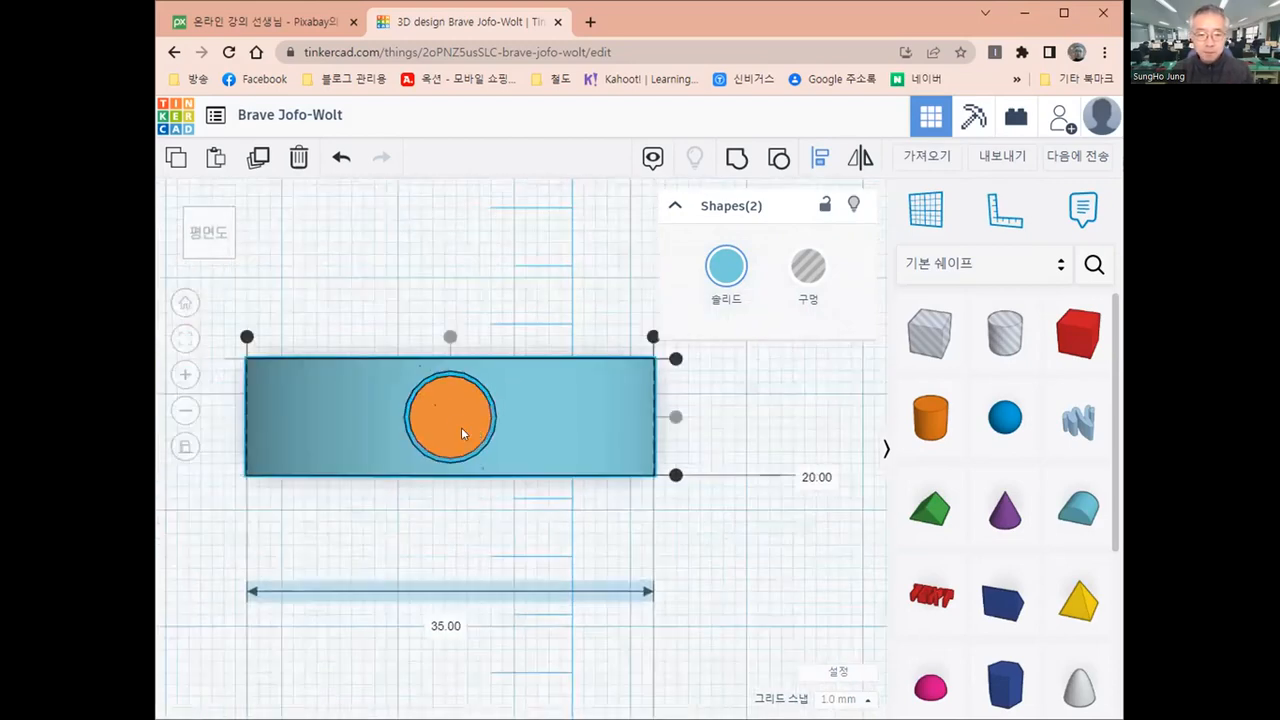
scroll(462, 433, "up", 1)
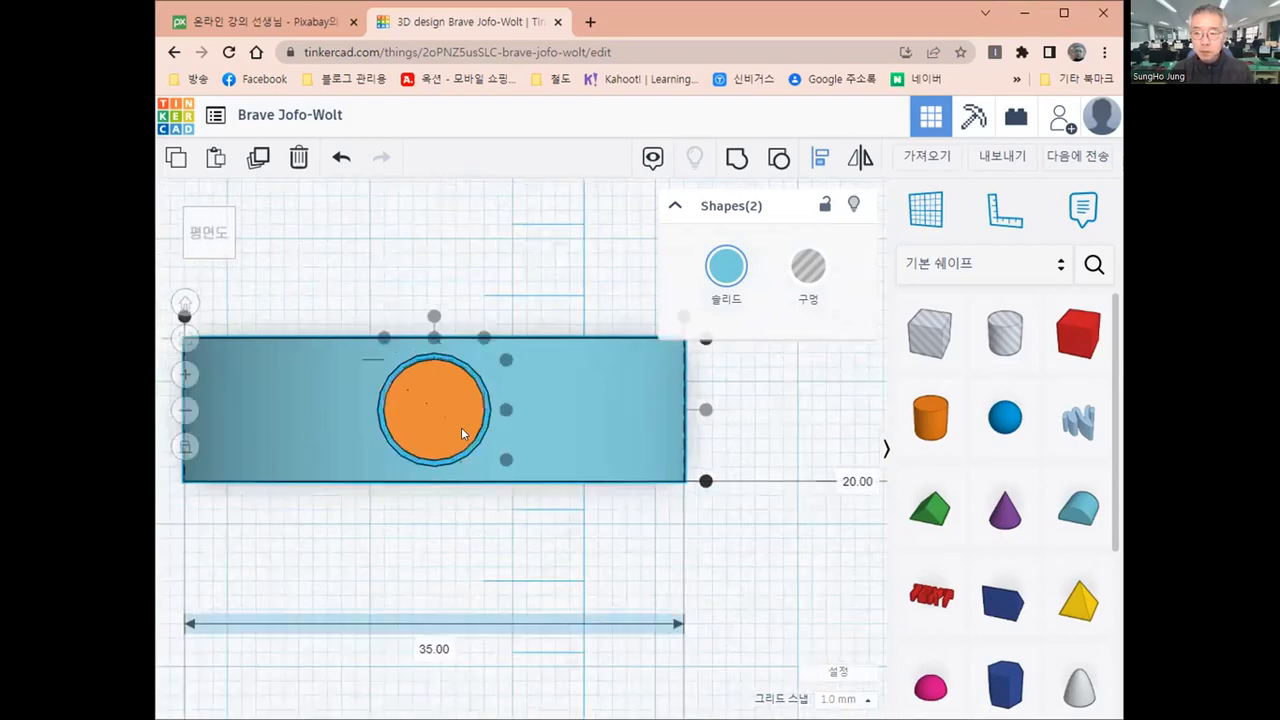
scroll(462, 433, "down", 1)
scroll(694, 543, "down", 1)
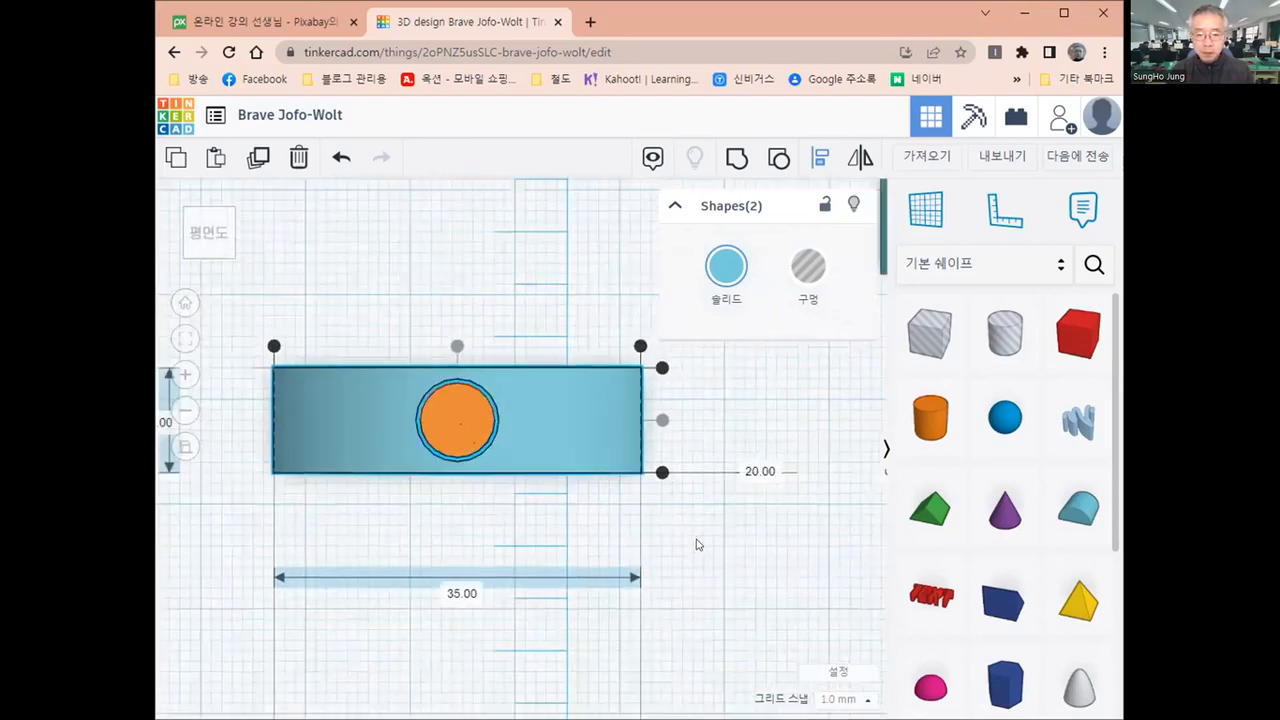
Group the largest round roof with the cylinder inside its hole and check the gap around the cylinder
left_click(462, 517)
scroll(480, 470, "down", 1)
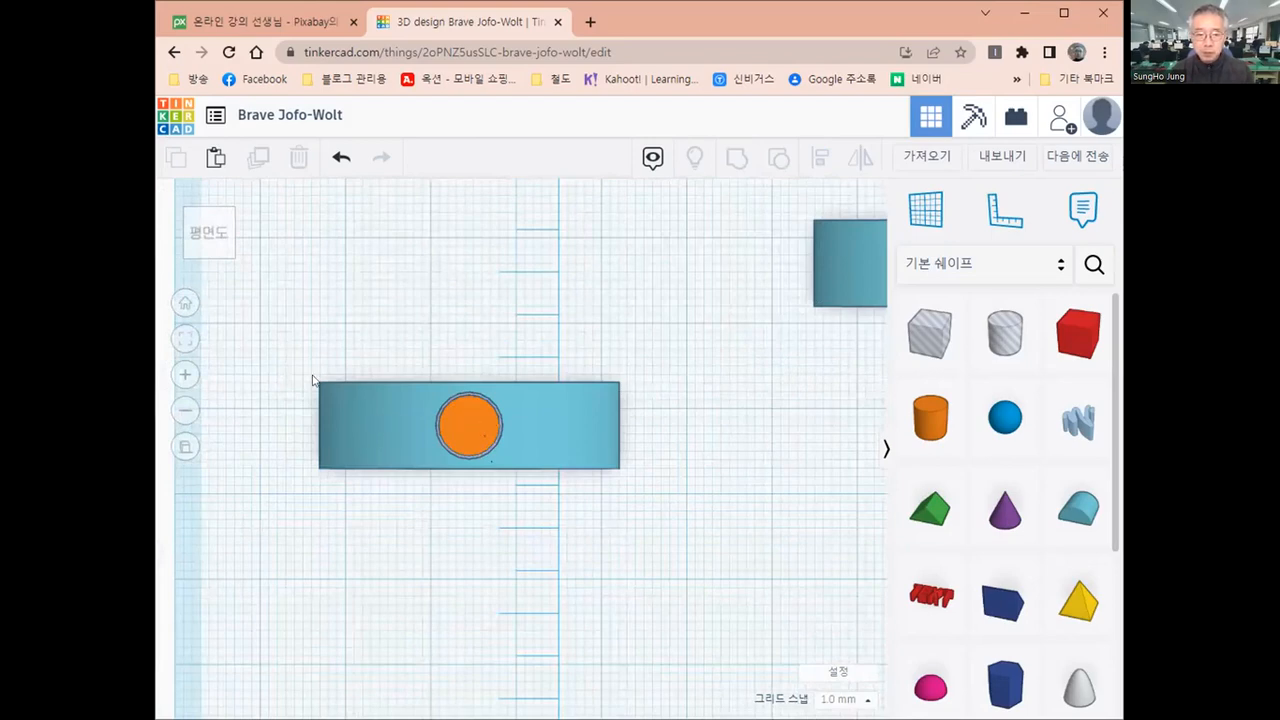
left_click_drag(281, 355, 669, 551)
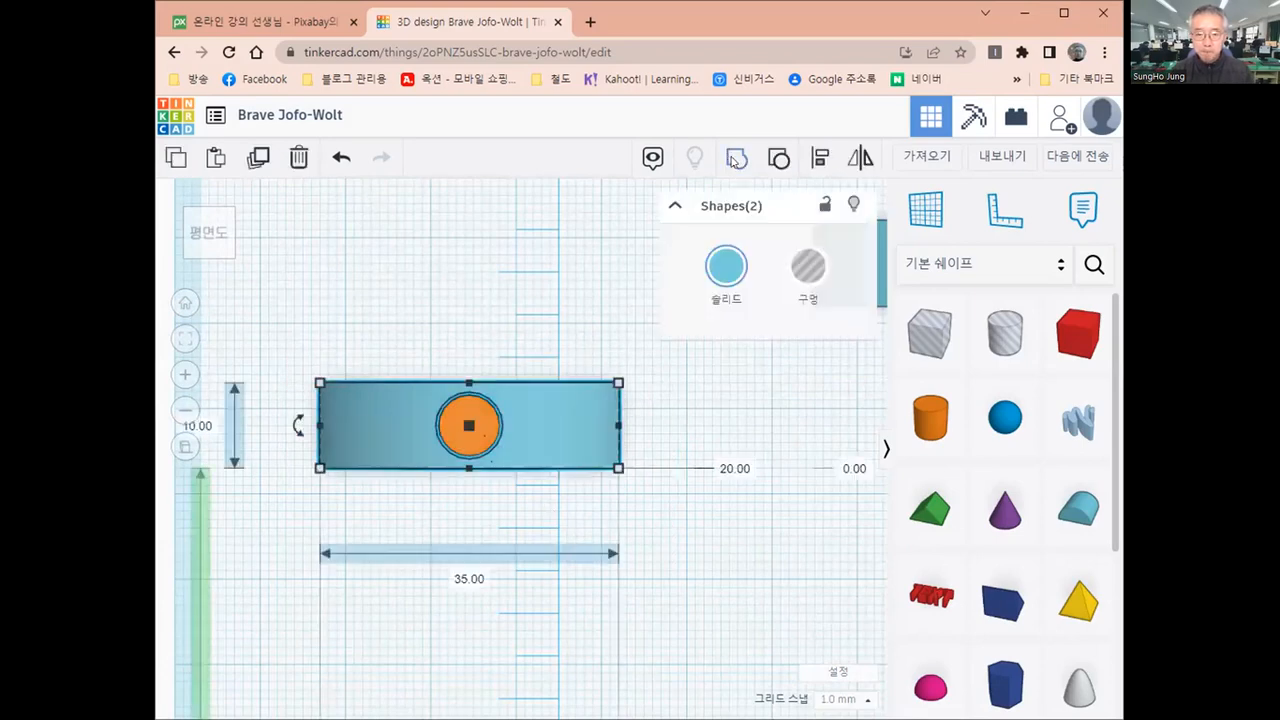
left_click(735, 160)
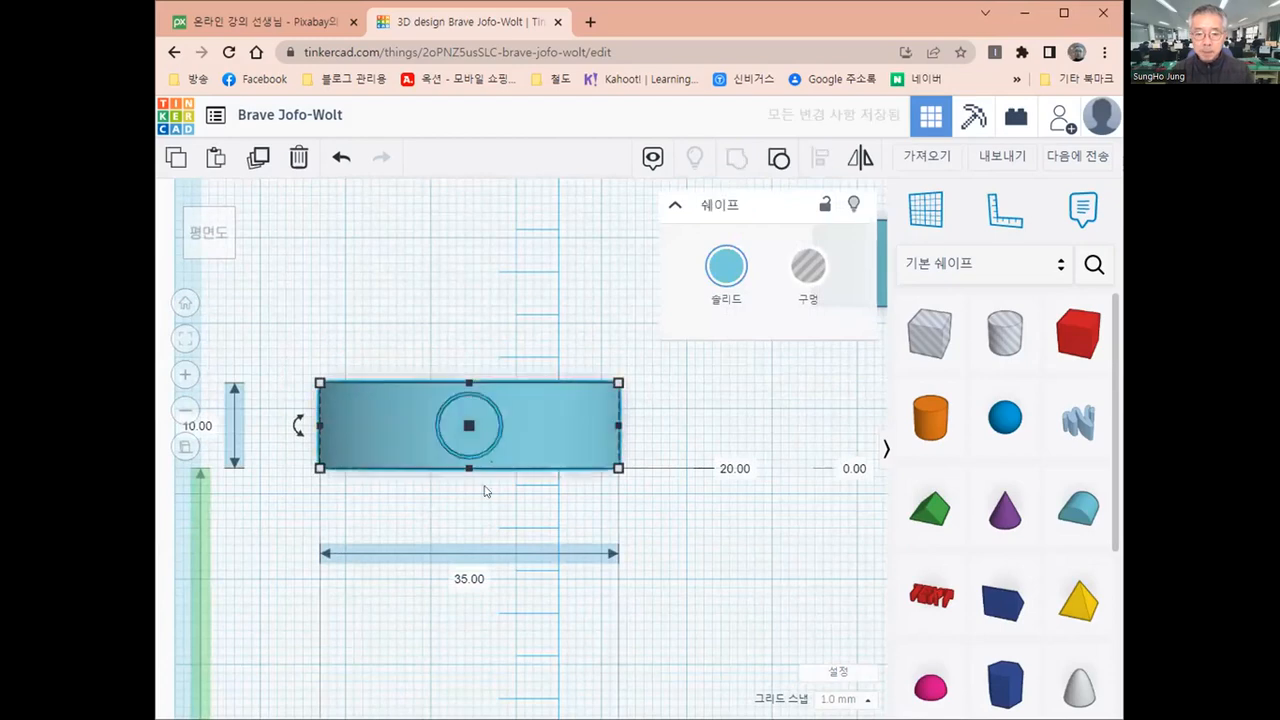
scroll(460, 435, "up", 2)
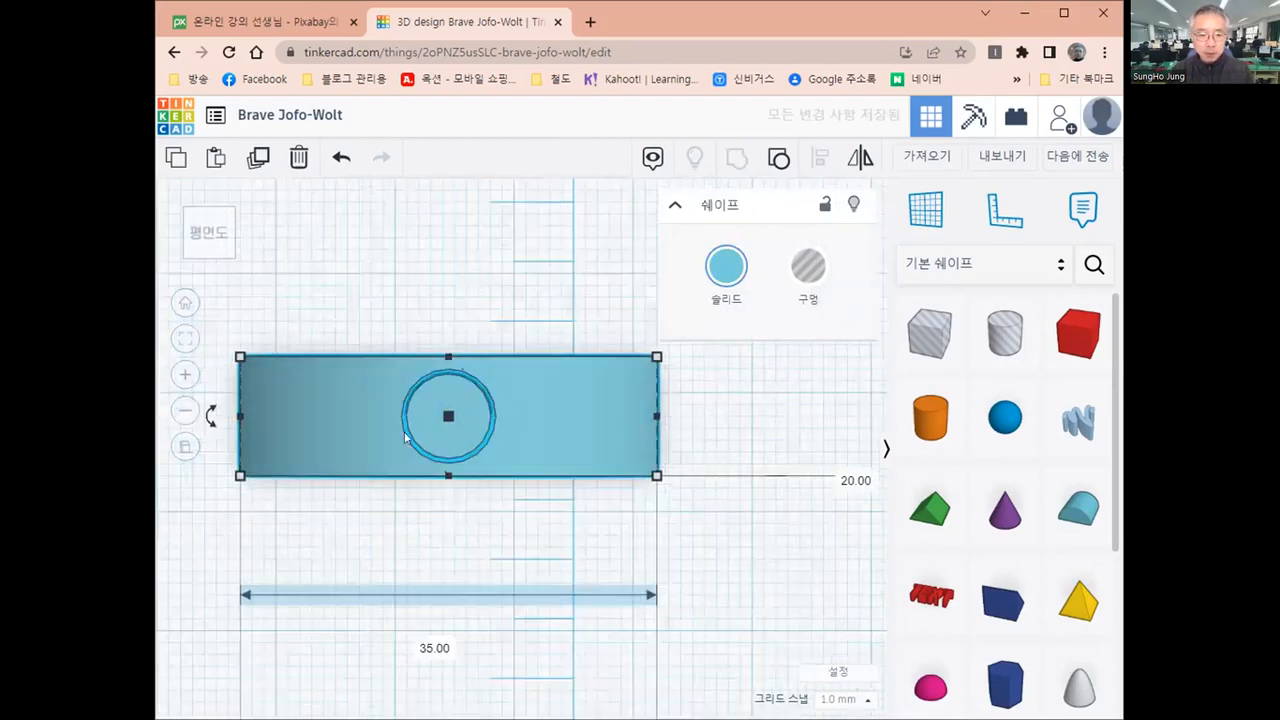
scroll(404, 433, "up", 2)
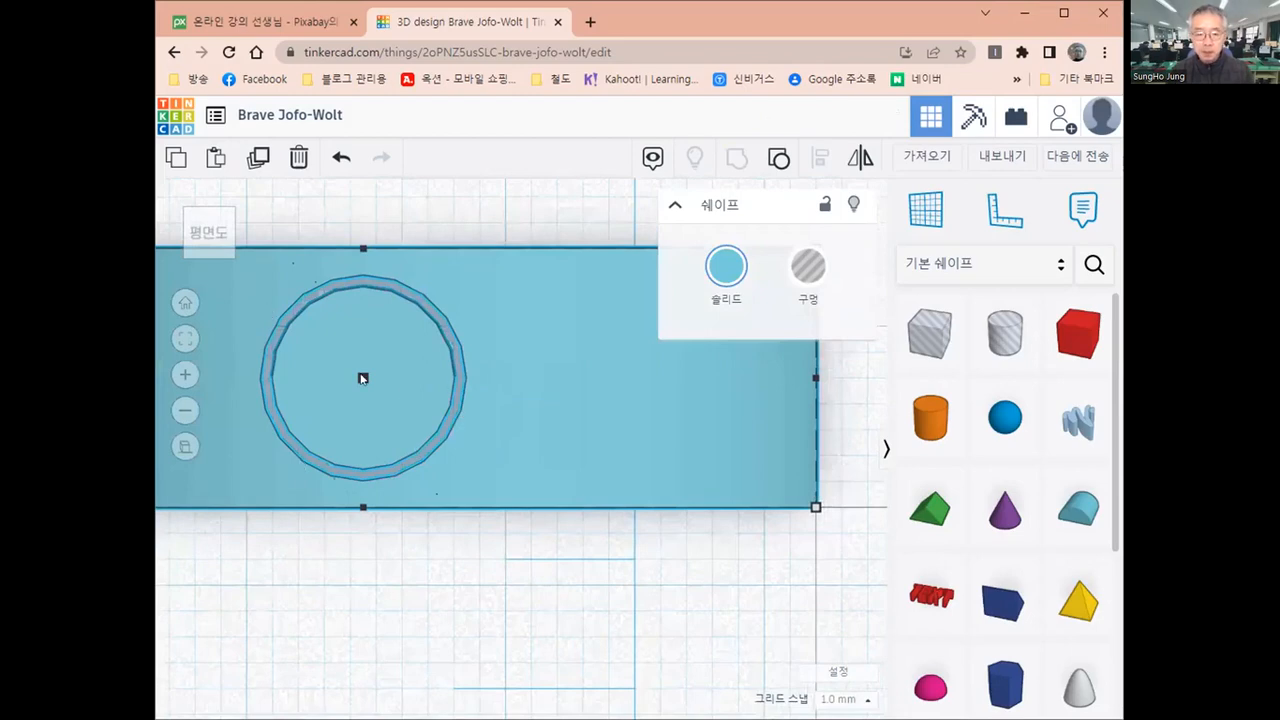
scroll(363, 378, "down", 2)
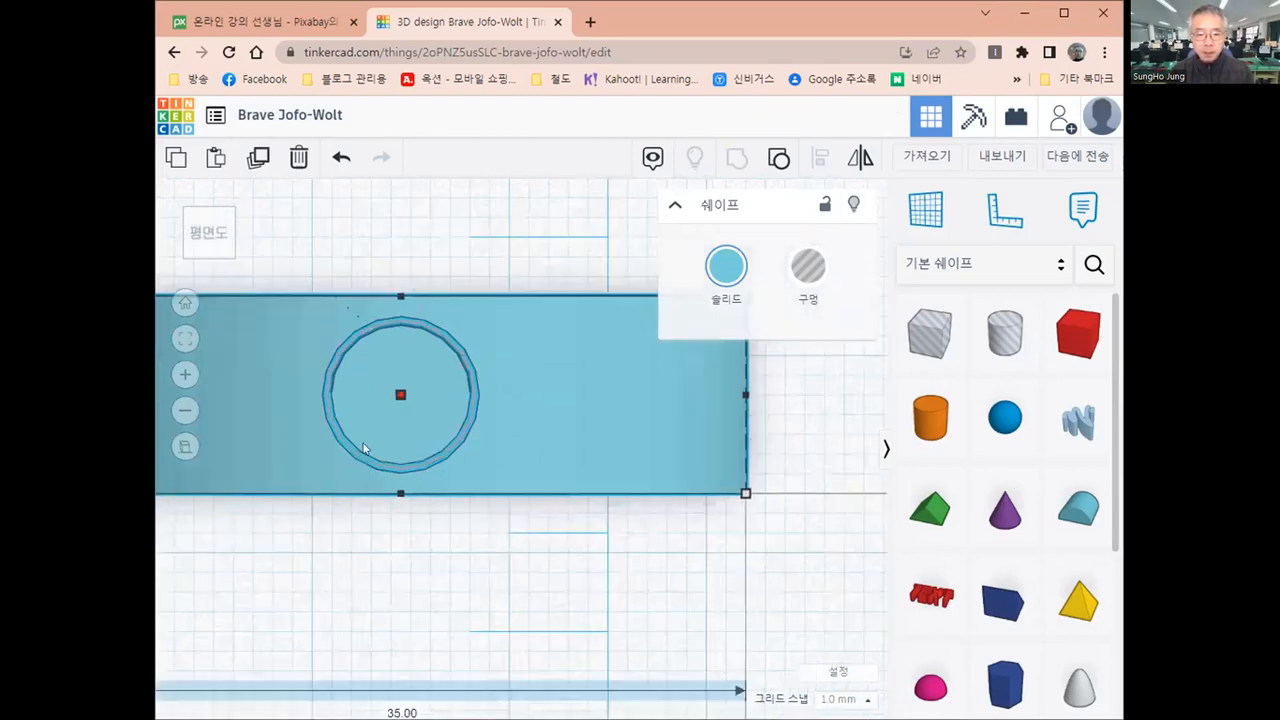
Place a workplane on the front face of the largest round roof
scroll(347, 466, "down", 1)
right_click_drag(466, 491, 471, 377)
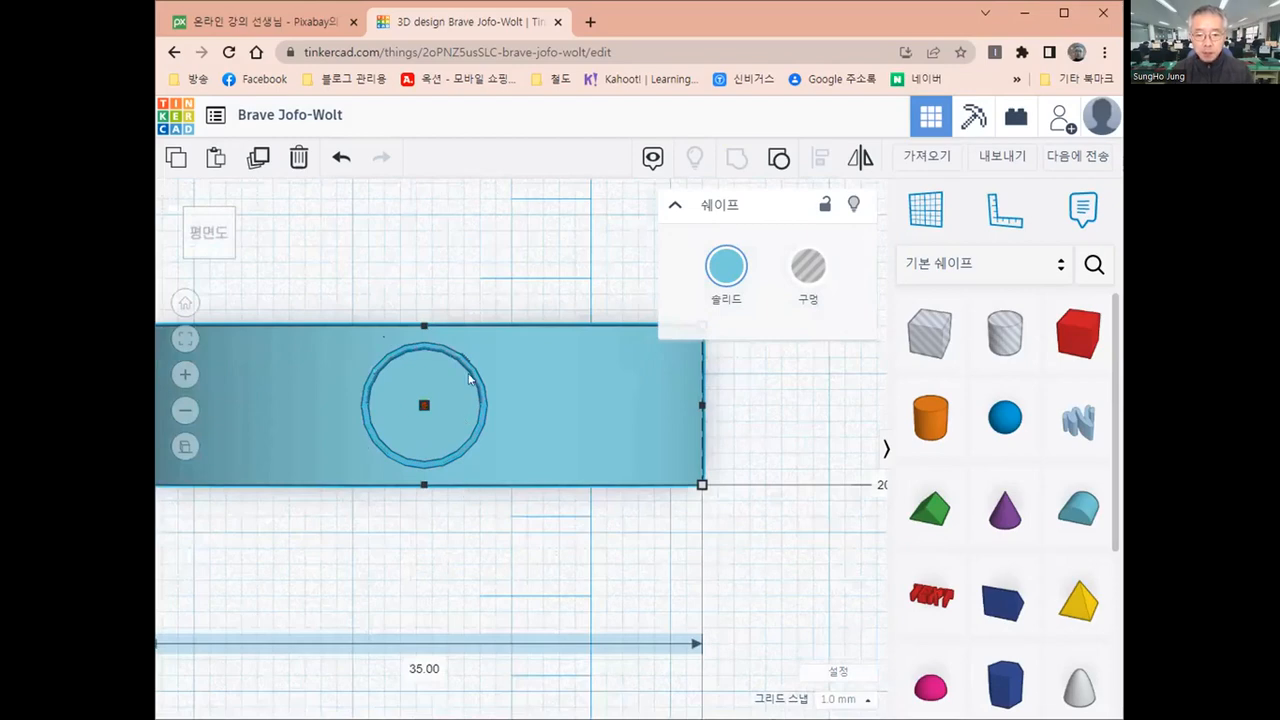
scroll(471, 370, "down", 5)
right_click_drag(485, 452, 492, 444)
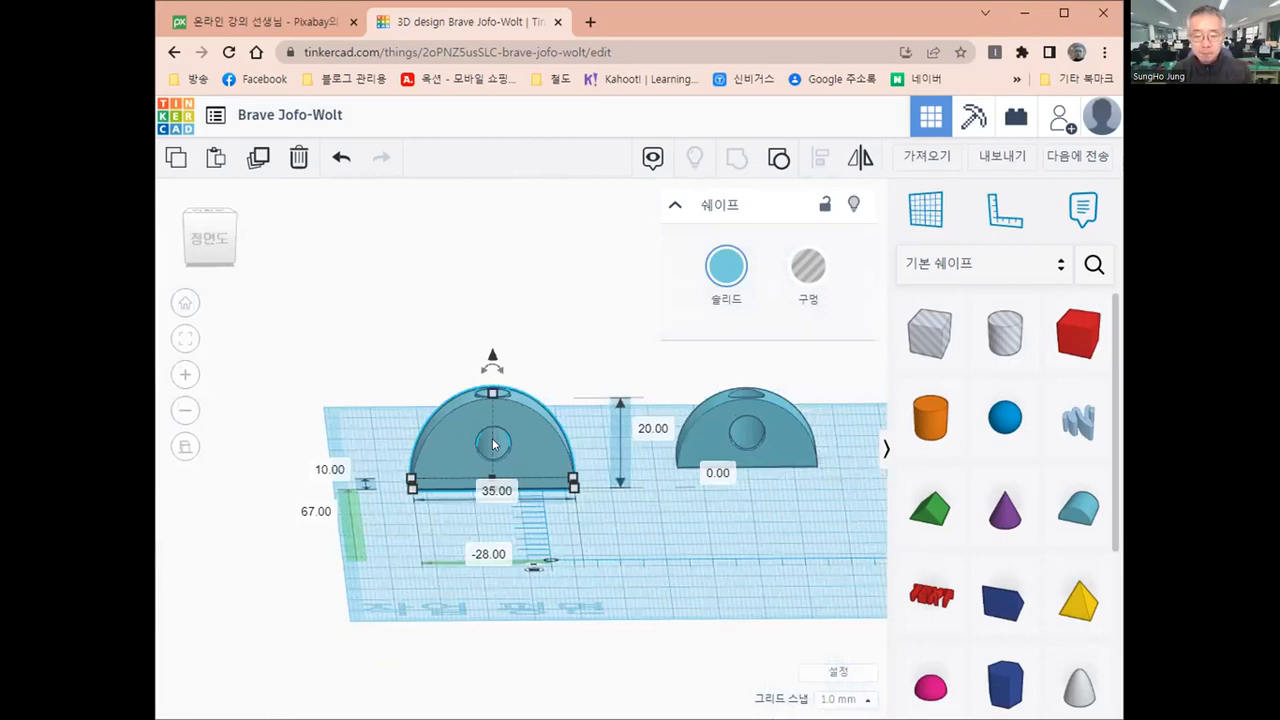
left_click(920, 213)
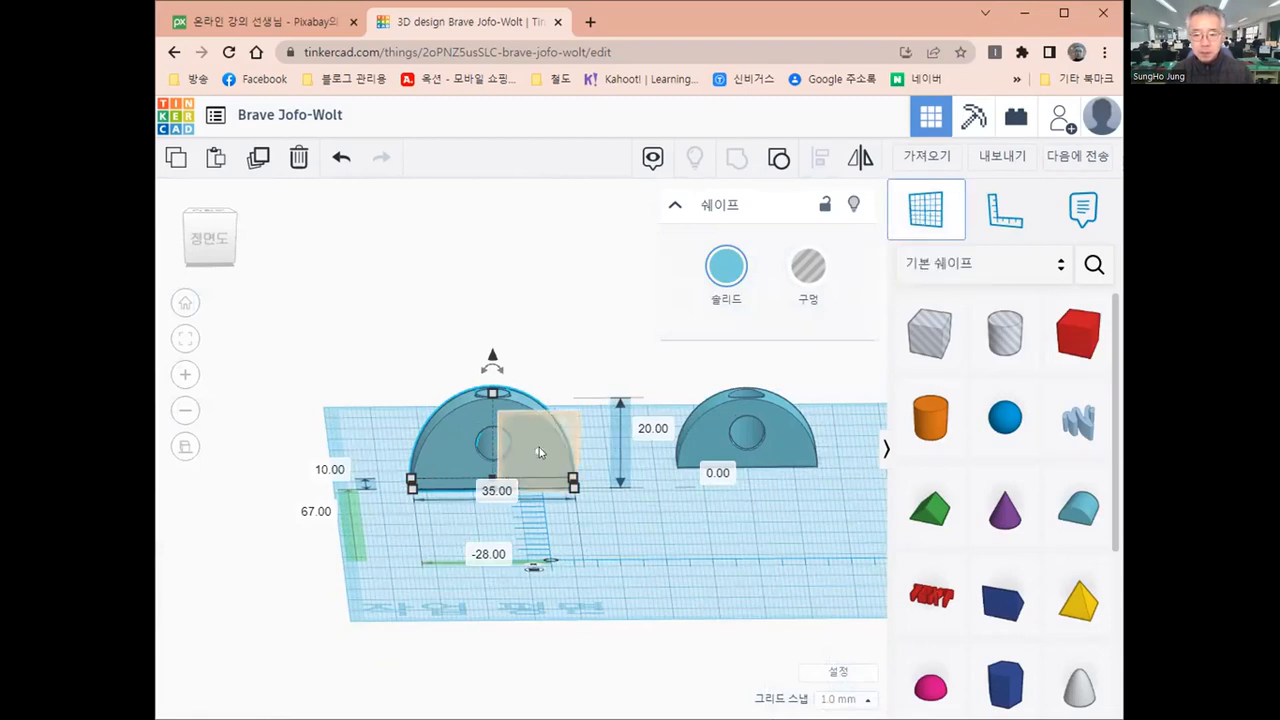
left_click(539, 450)
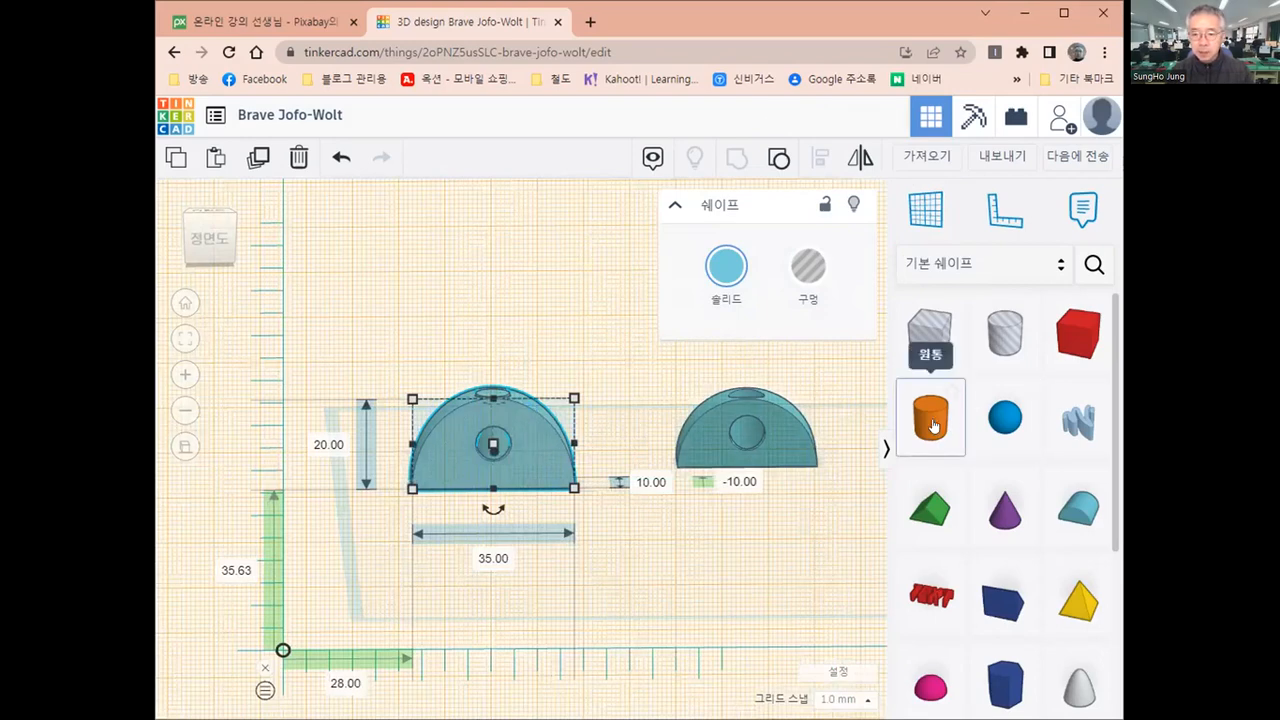
Add a solid cylinder on the round roof's front face and set both dimensions of its circular cross-section to 5 mm
left_click_drag(932, 426, 462, 451)
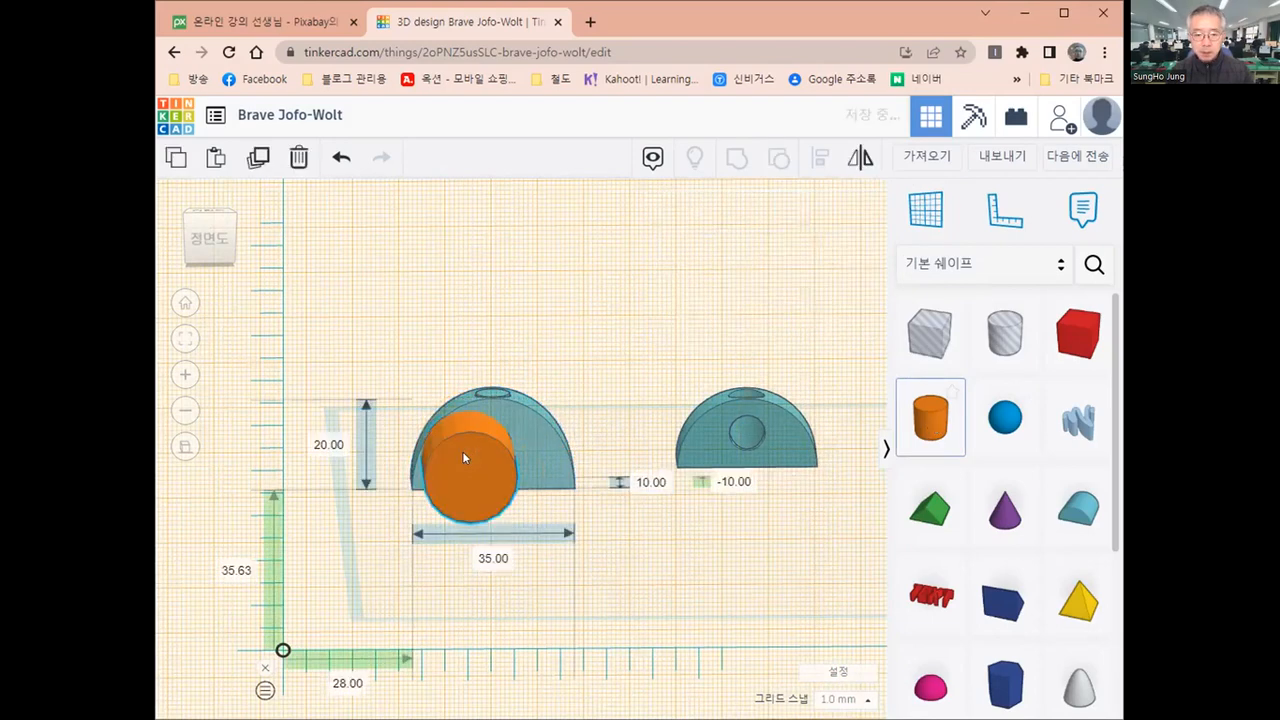
left_click(333, 455)
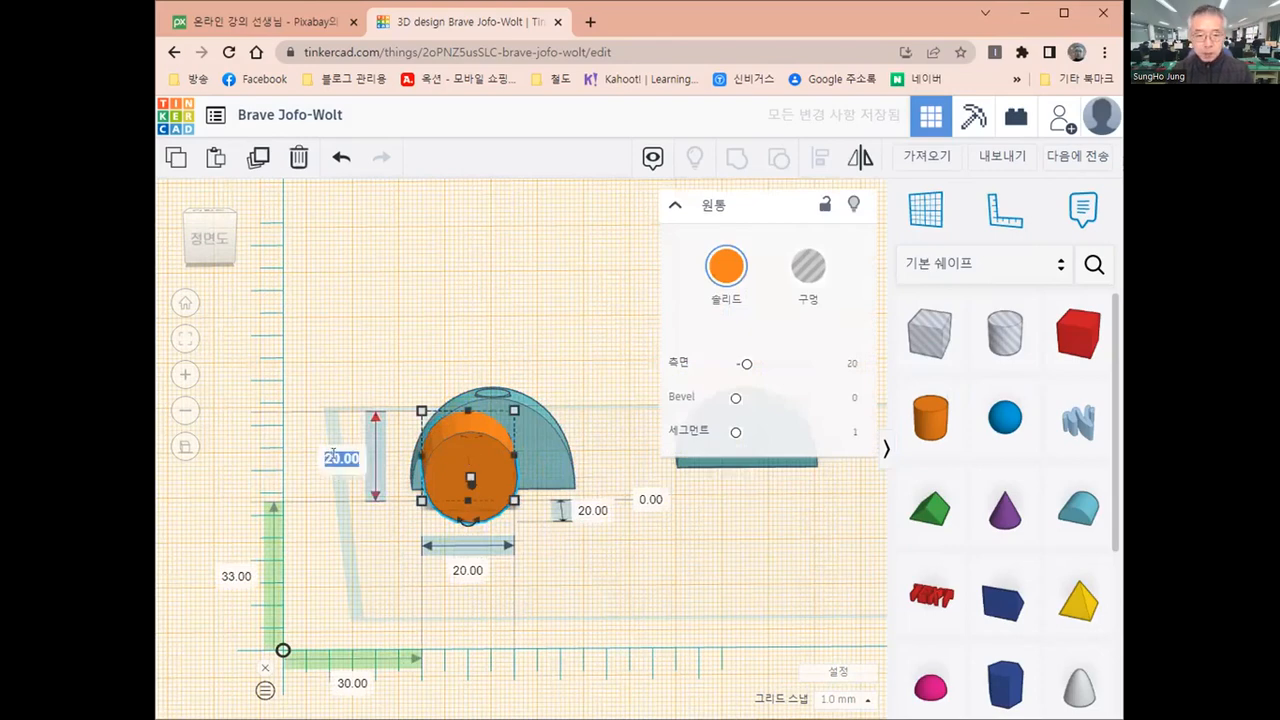
type("5")
left_click(468, 570)
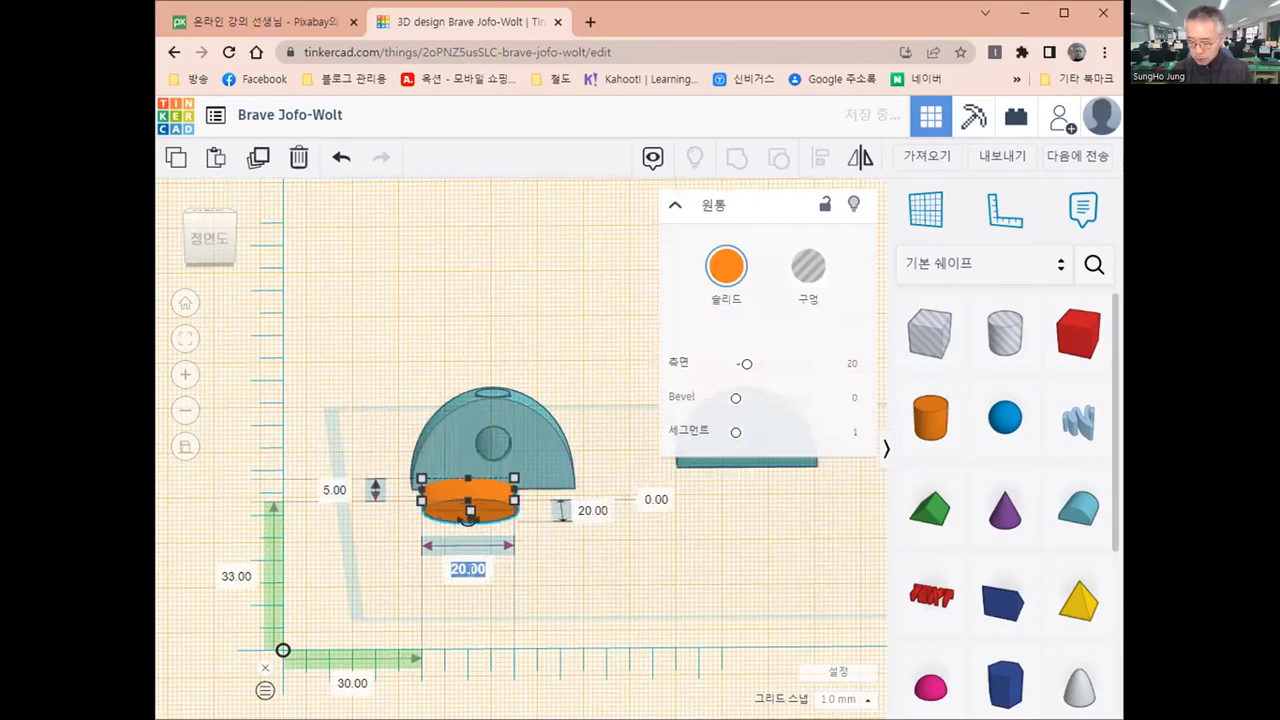
type("5")
key("Return")
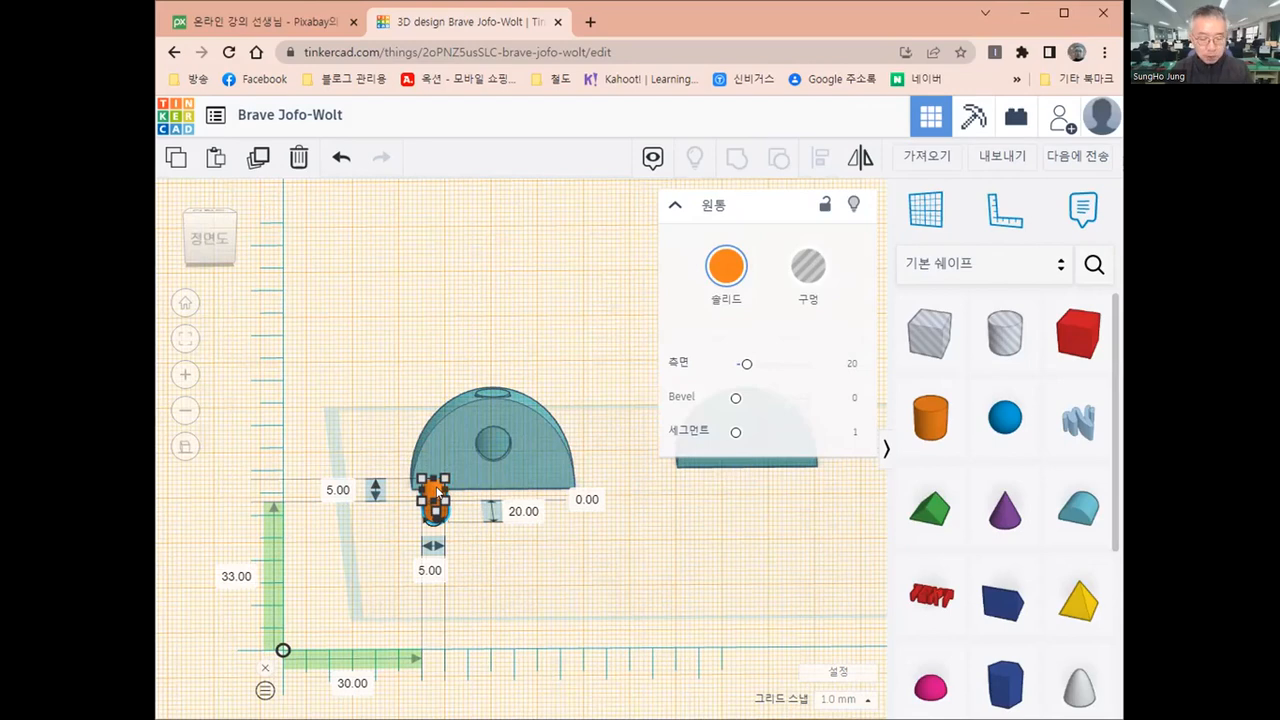
Align the 5 mm cylinder and the largest round roof on their centres in width and height, and restore the default workplane
left_click(550, 455, "shift")
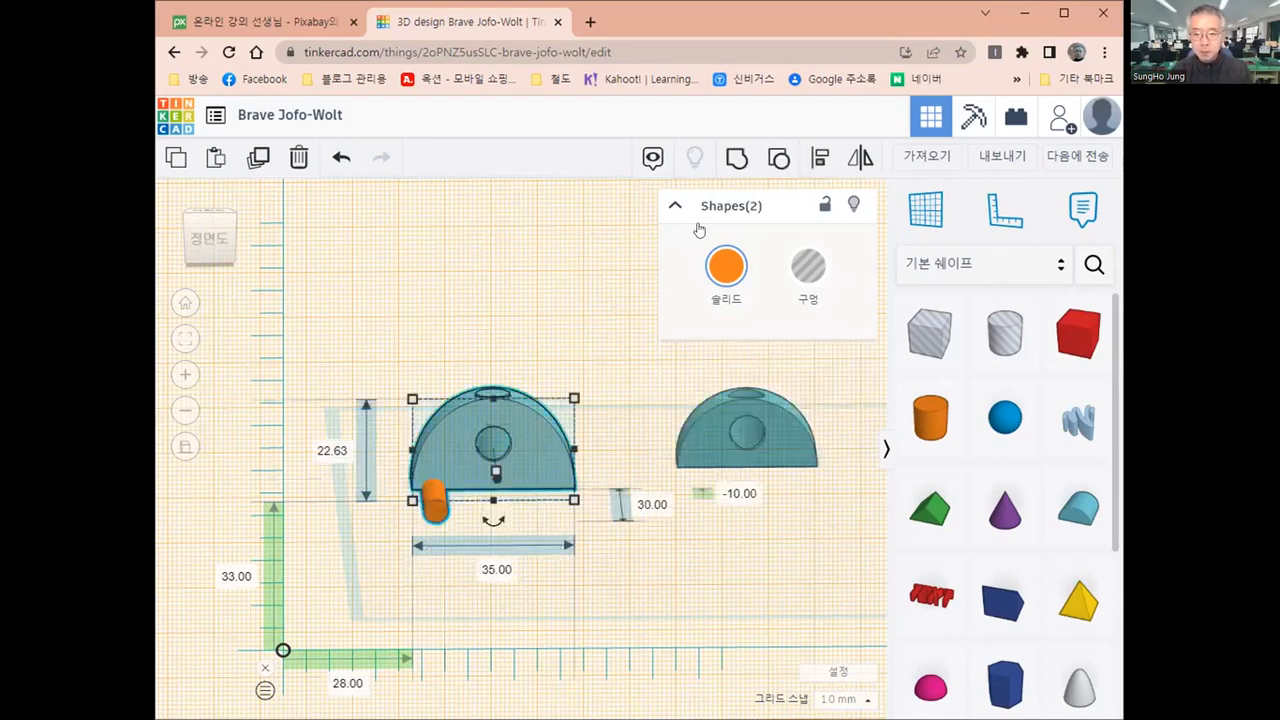
left_click(818, 162)
left_click(597, 450)
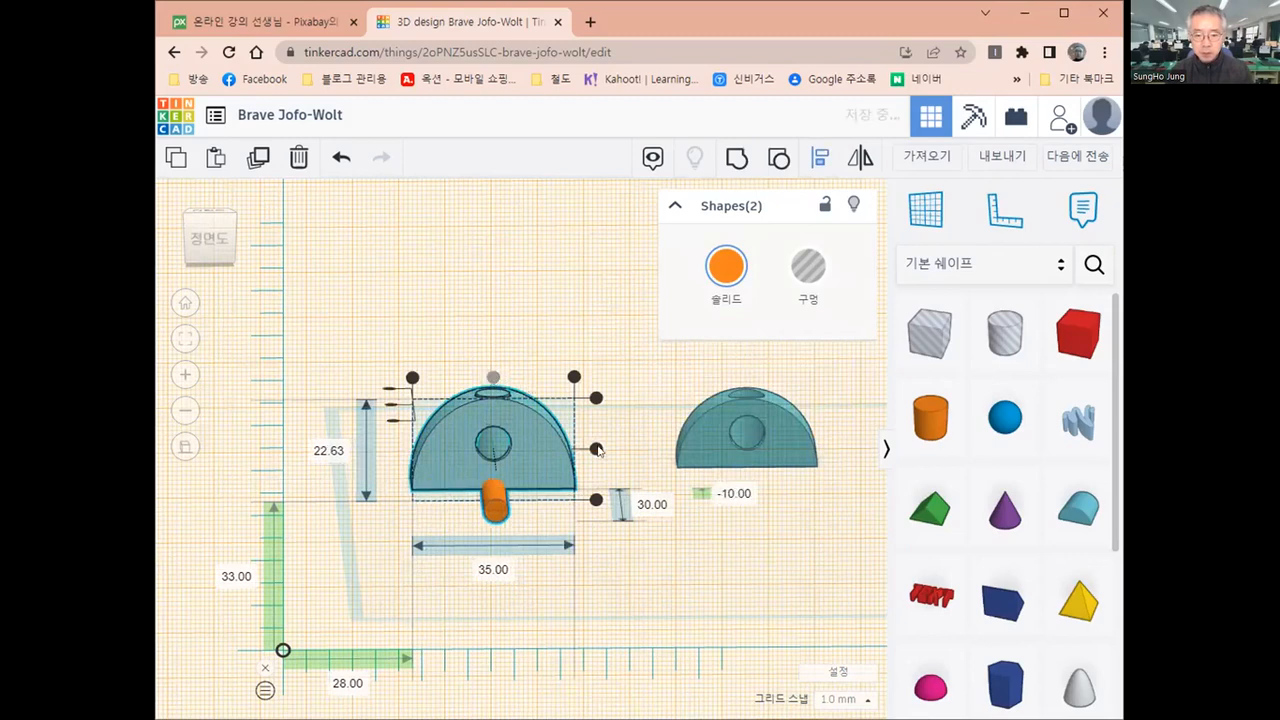
left_click(597, 450)
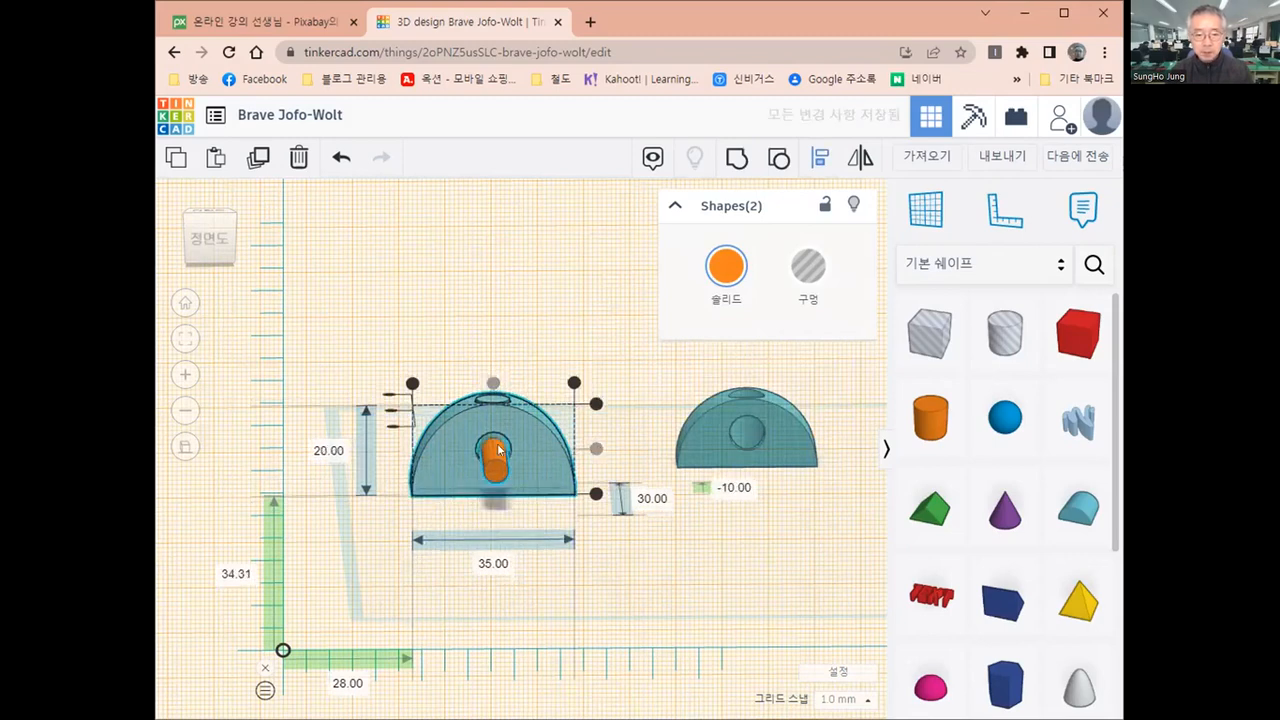
scroll(543, 456, "down", 1)
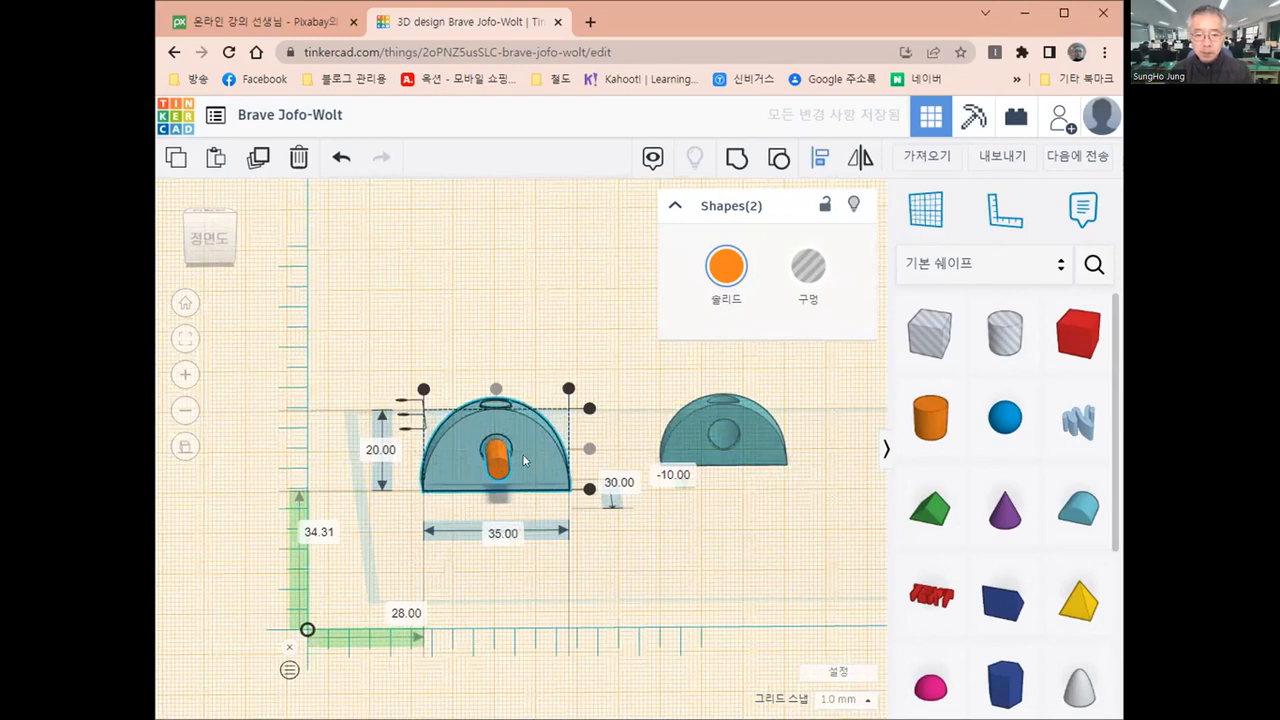
key("Escape")
scroll(525, 457, "down", 8)
scroll(525, 457, "up", 5)
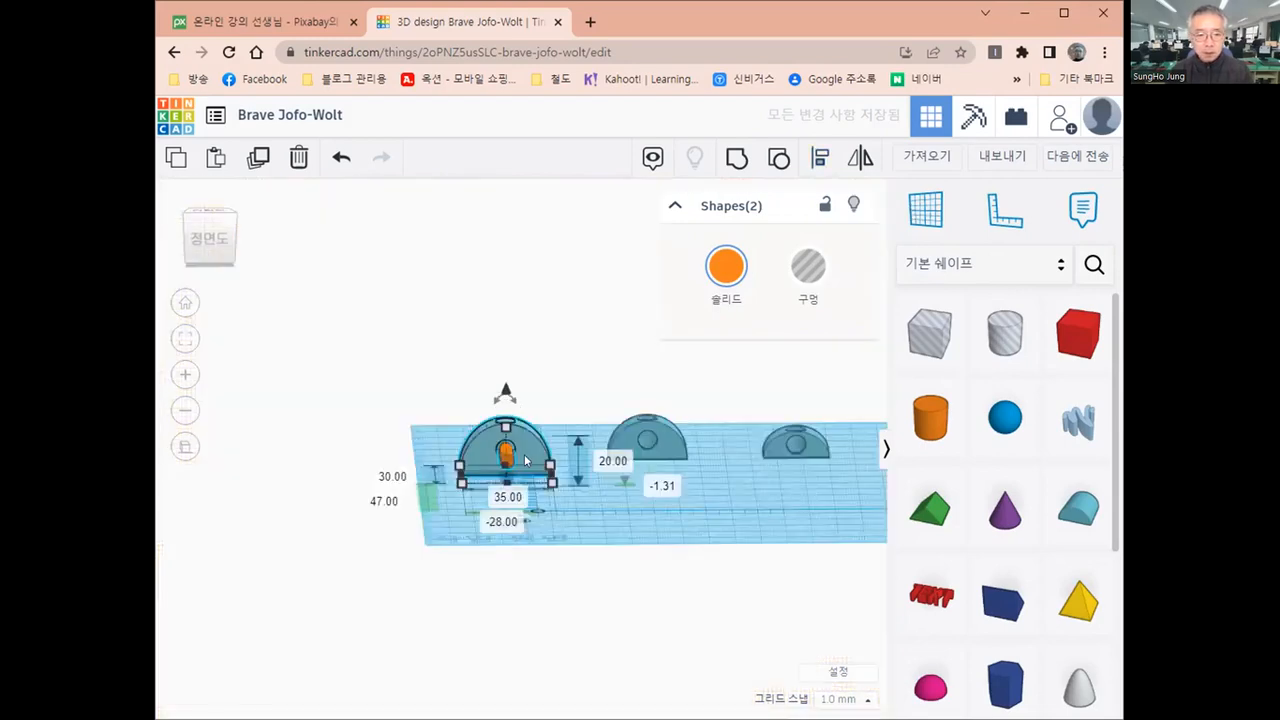
Move the 5 mm cylinder 7 mm backward into the front hole of the largest round roof
left_click(210, 212)
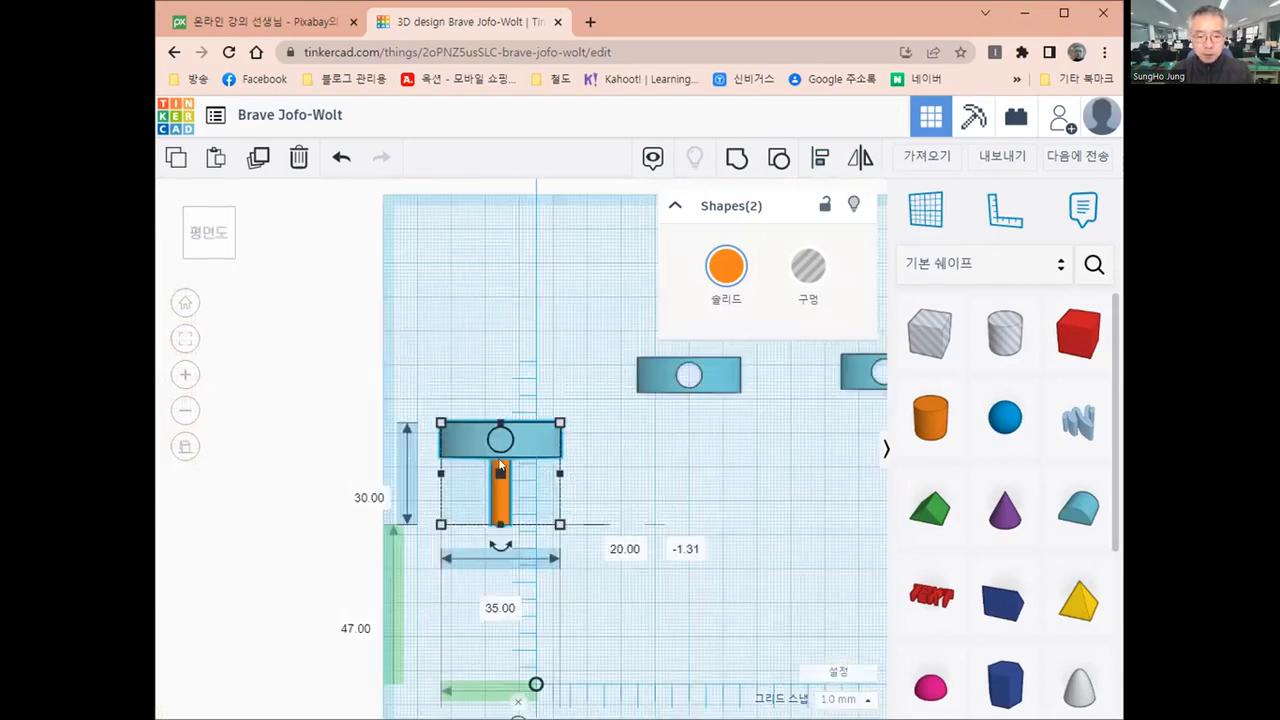
scroll(476, 463, "up", 5)
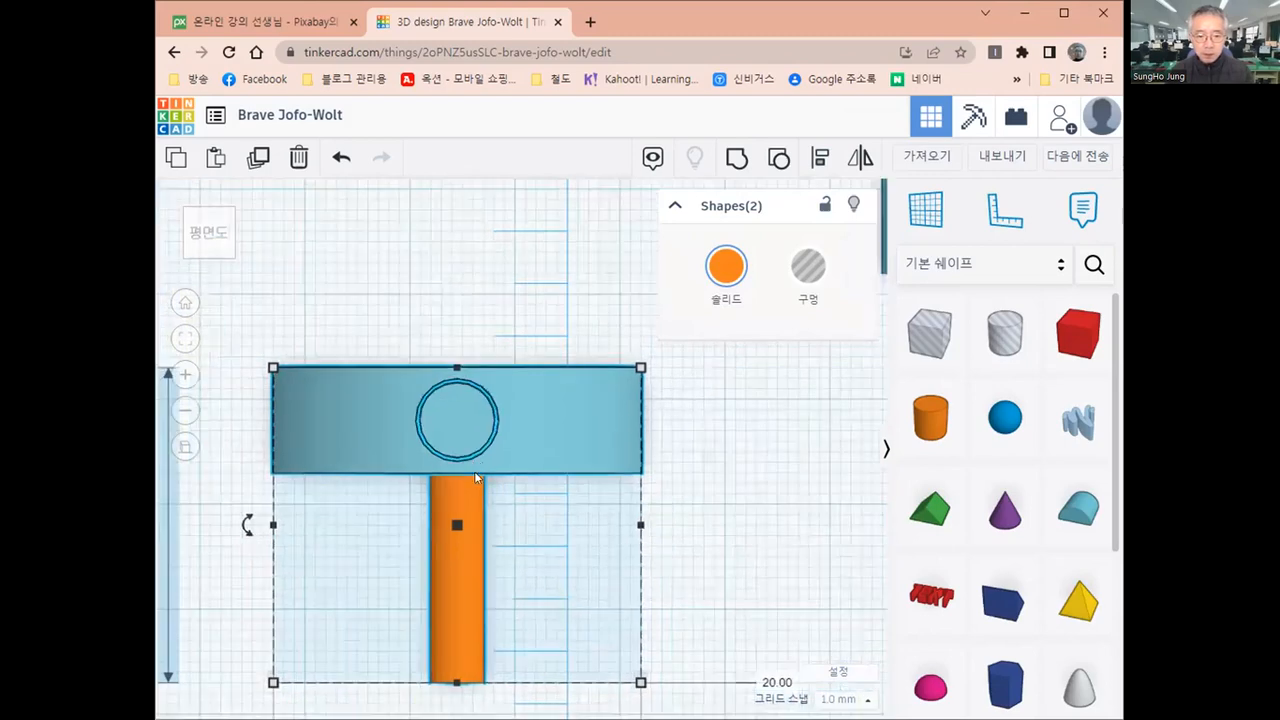
scroll(474, 463, "up", 2)
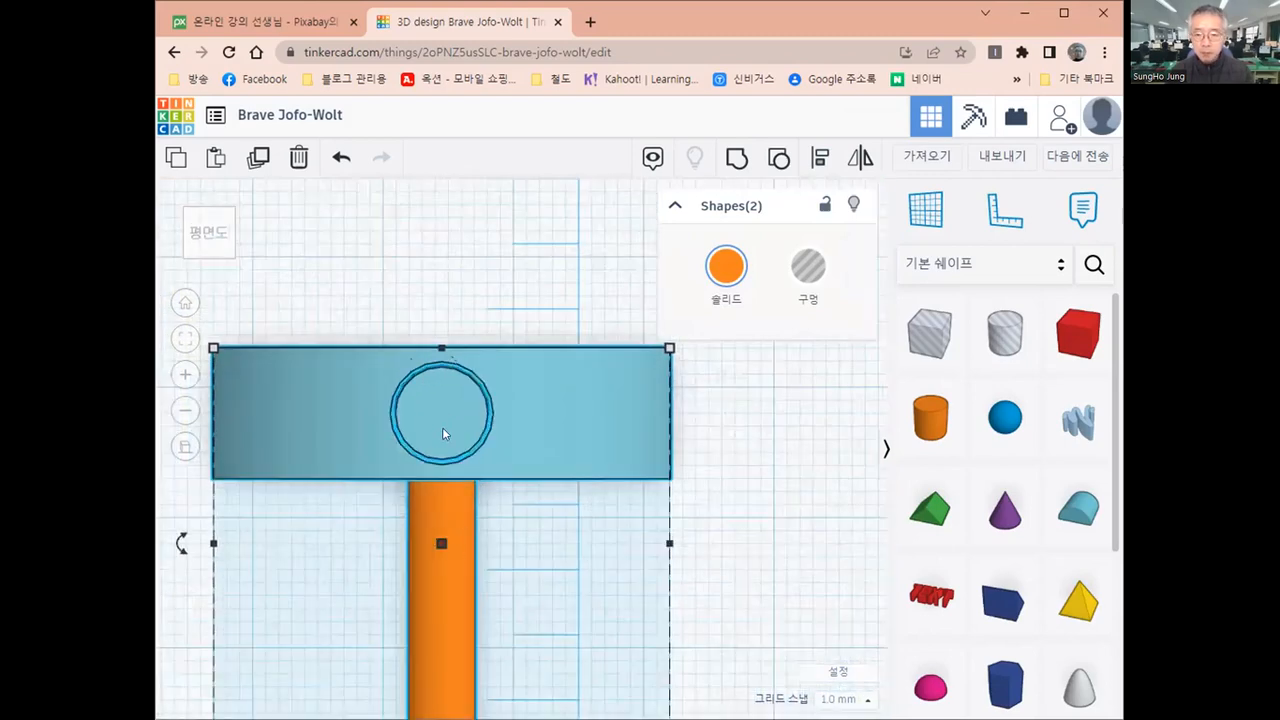
scroll(421, 478, "up", 2)
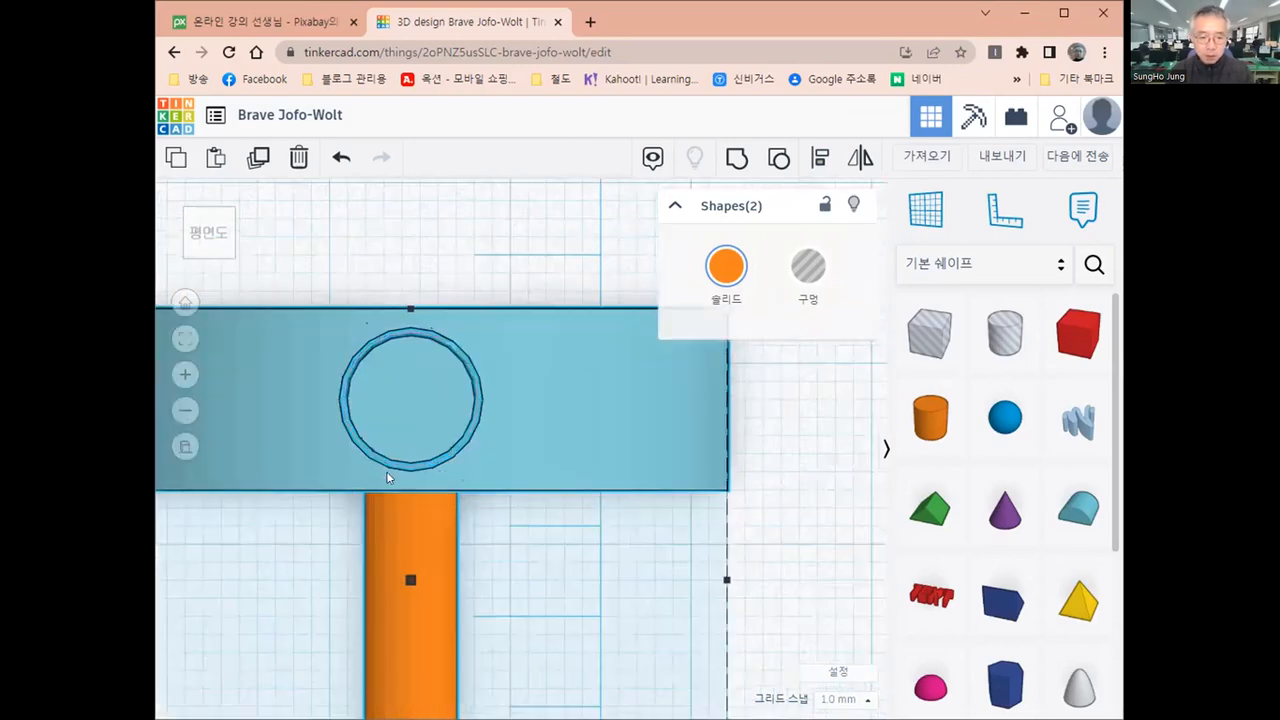
scroll(369, 471, "up", 1)
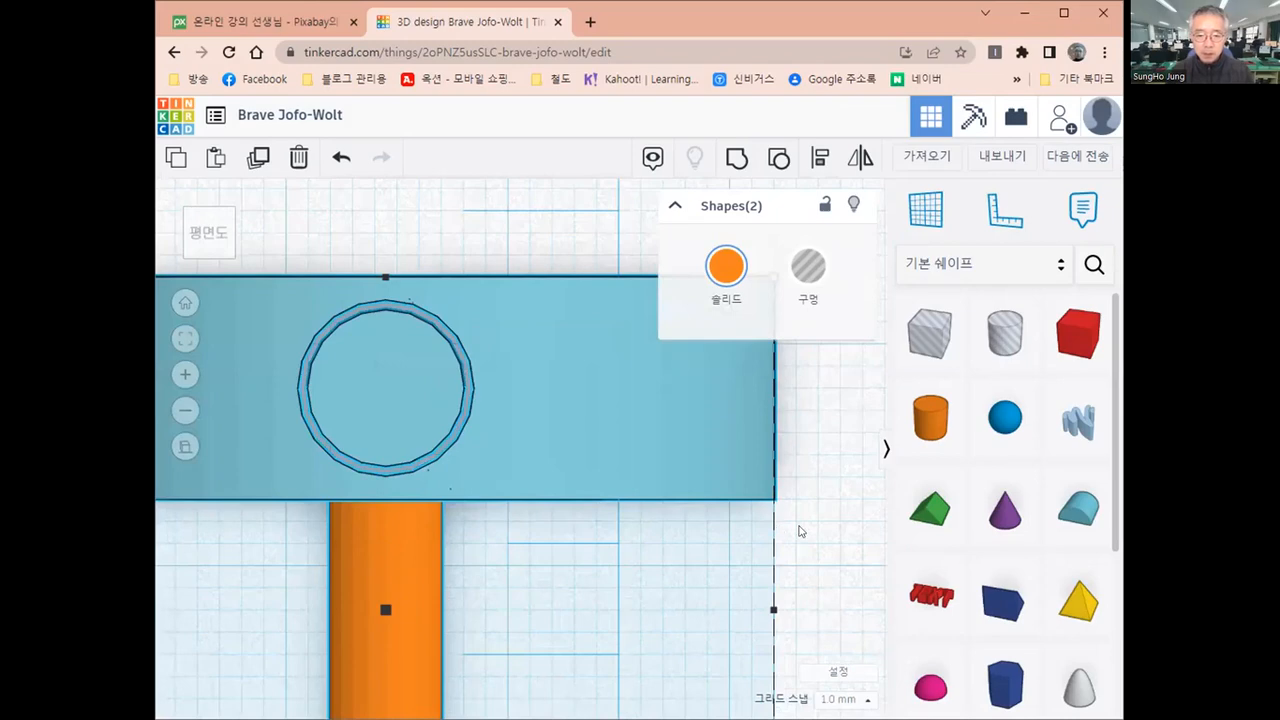
left_click(396, 580)
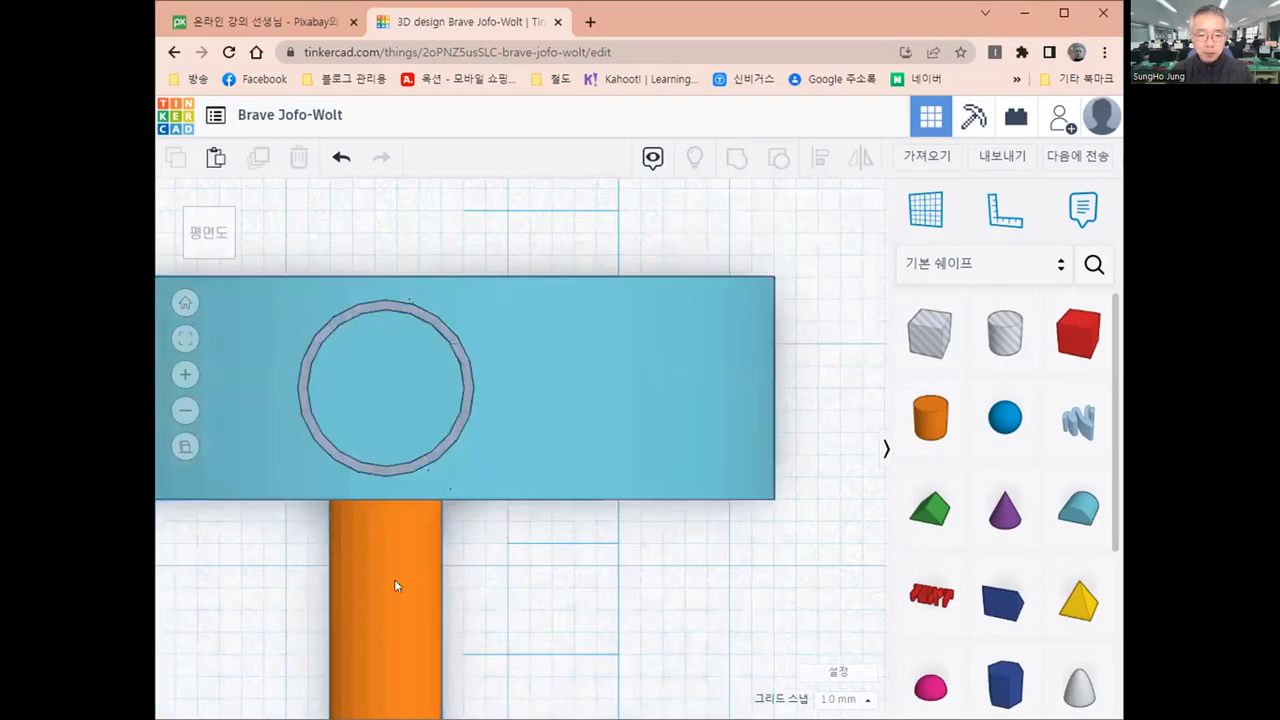
left_click(394, 580)
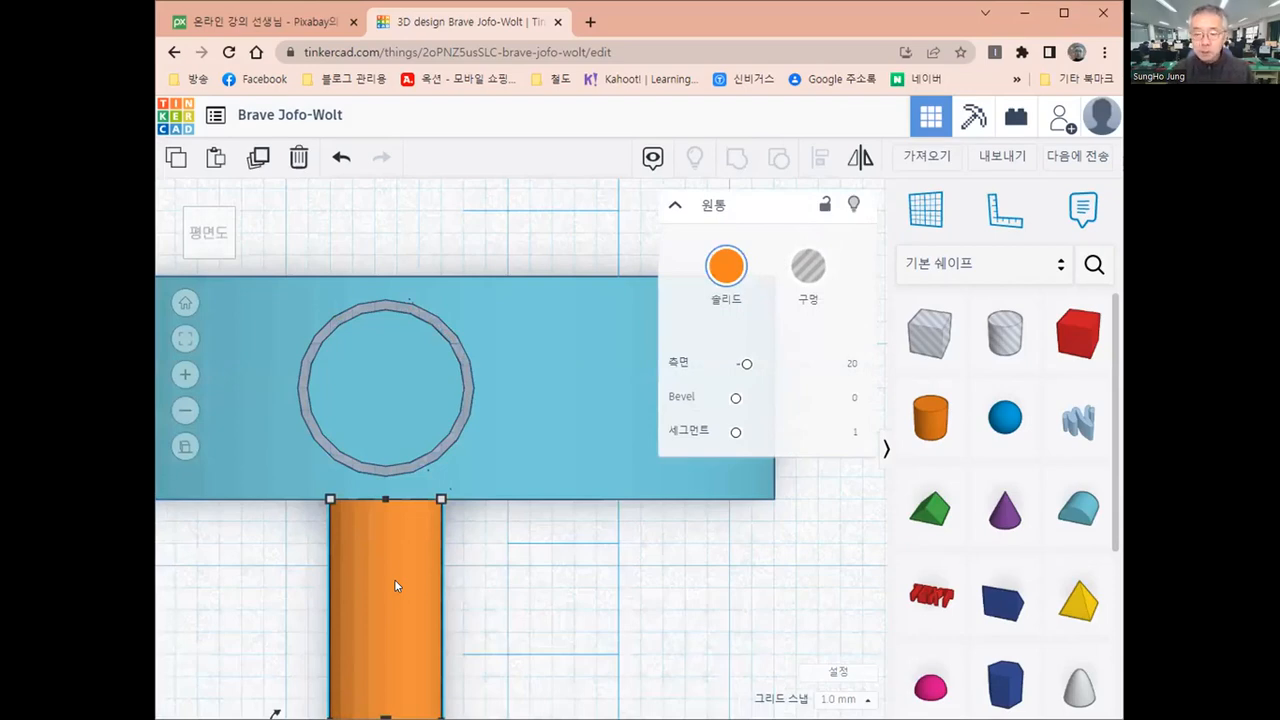
key("Up")
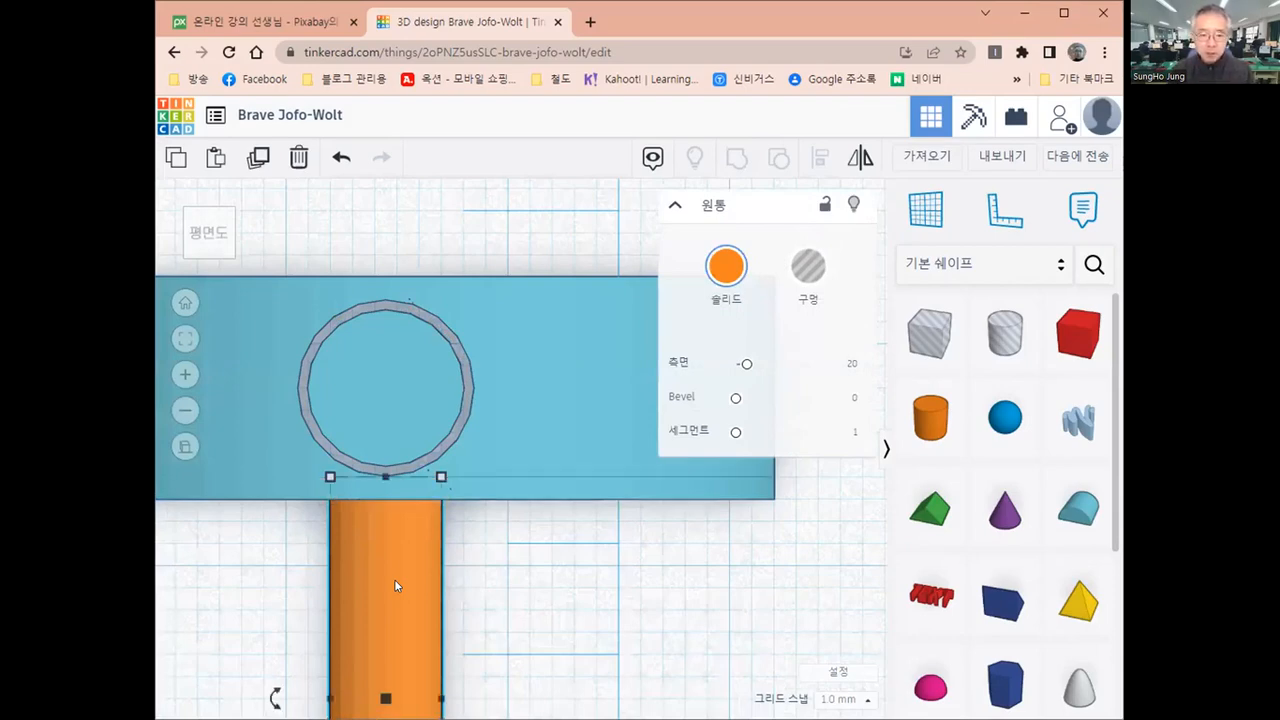
key("Up")
key("Up")
key("Up")
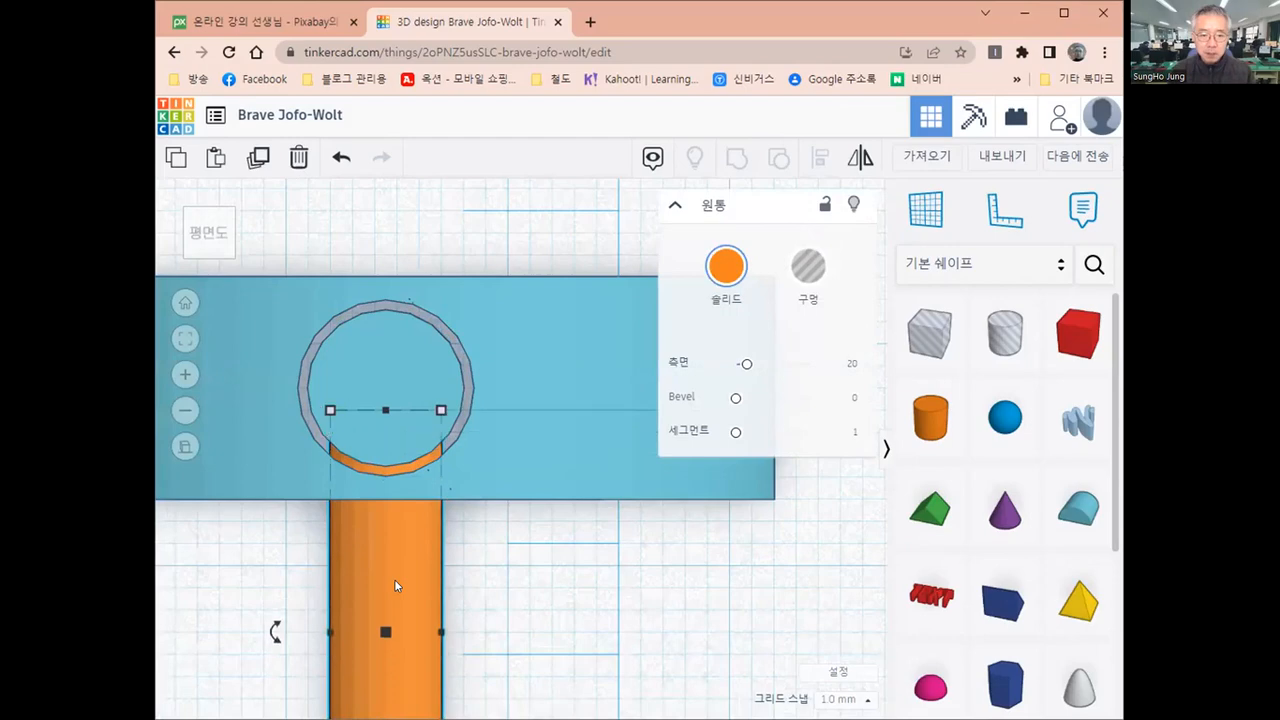
key("Up")
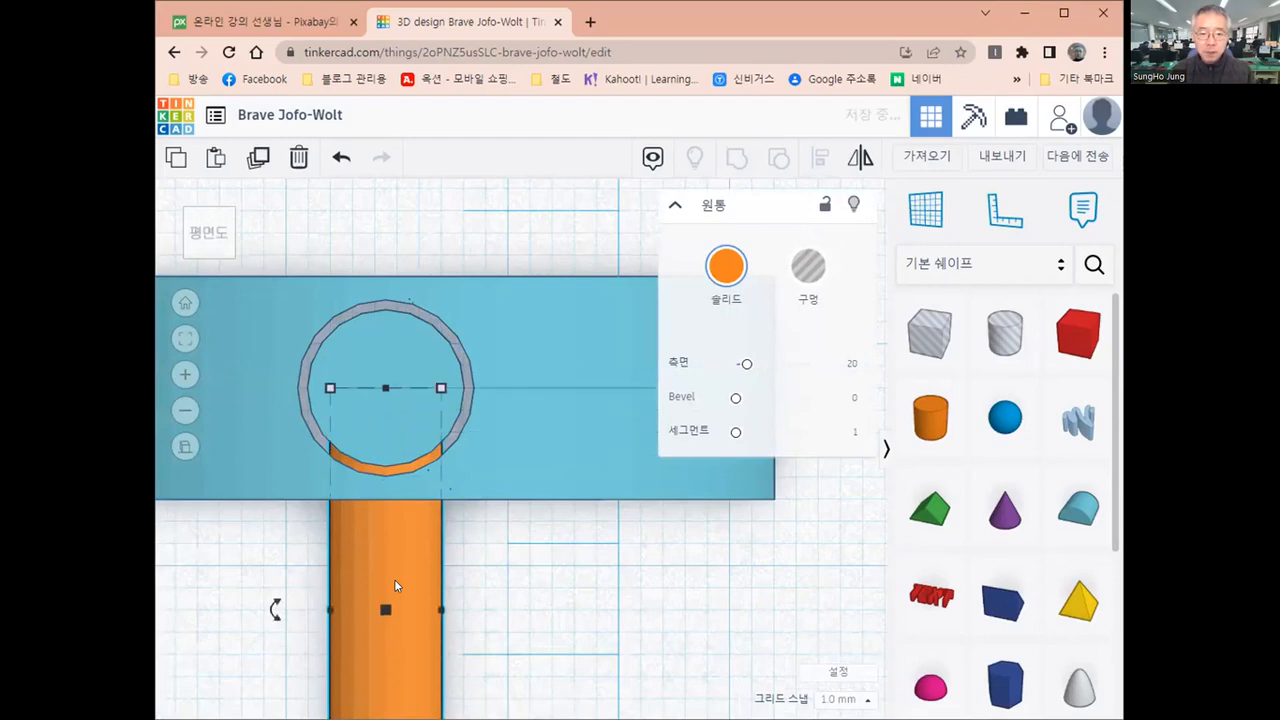
key("Up")
key("Up")
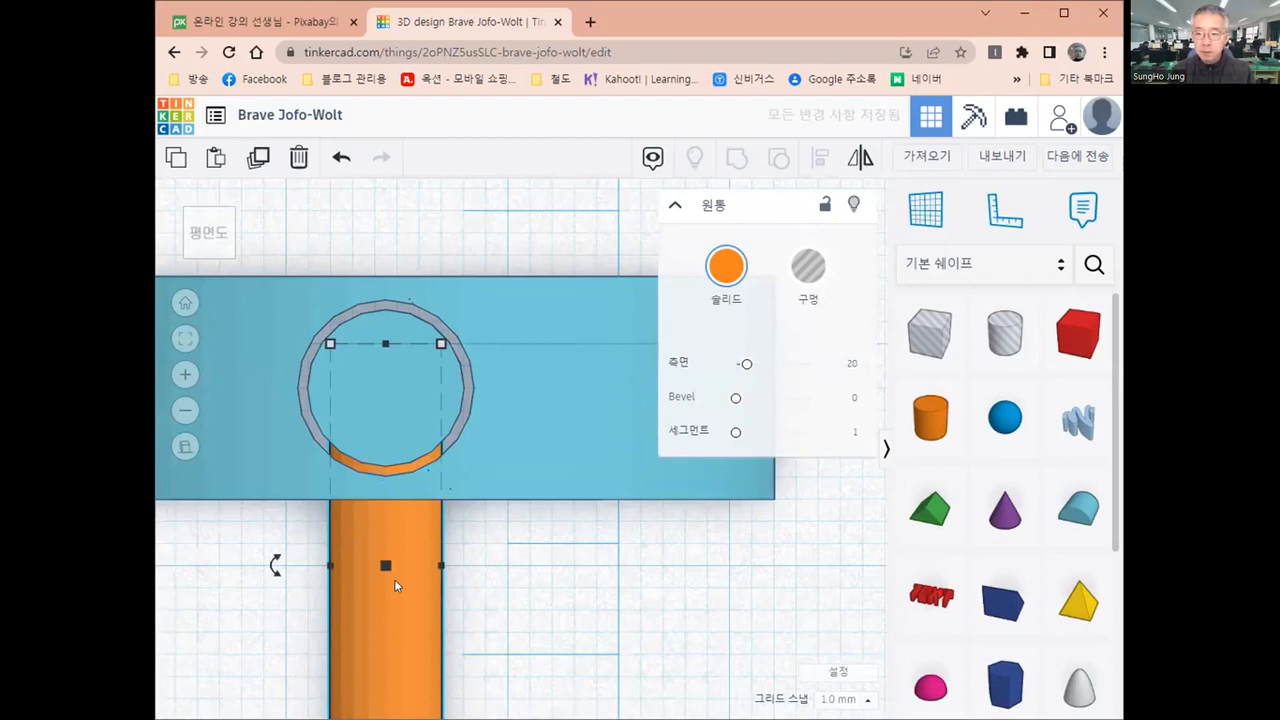
key("Up")
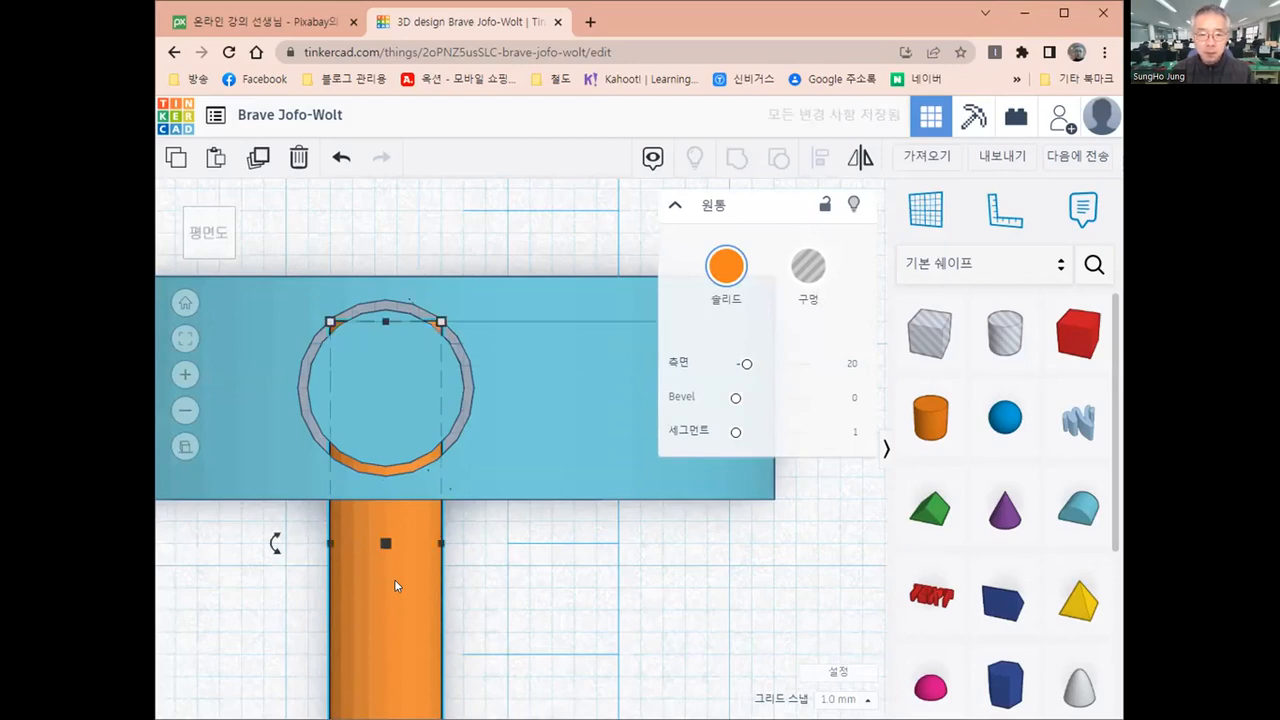
key("Down")
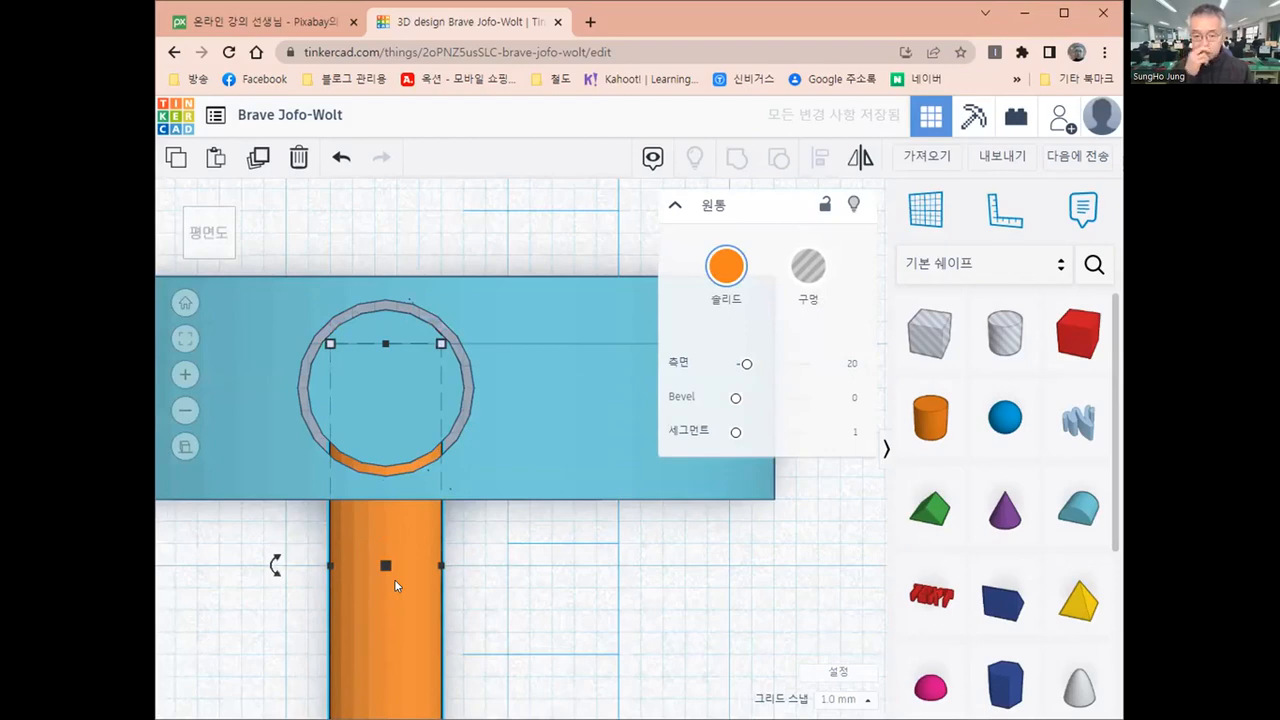
left_click(519, 603)
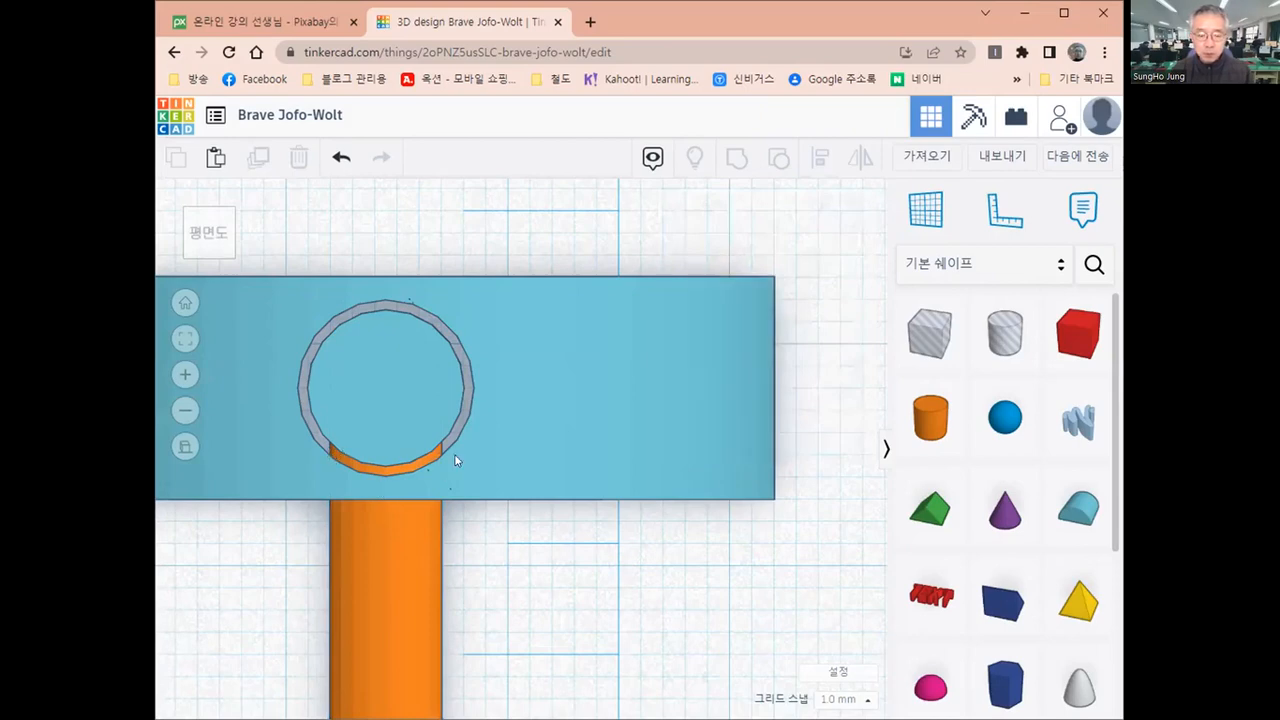
Group the largest round roof with the 5 mm cylinder protruding from its front hole
mouse_move(474, 427)
right_mouse_down()
mouse_move(490, 341)
mouse_move(394, 451)
mouse_move(489, 433)
right_mouse_up()
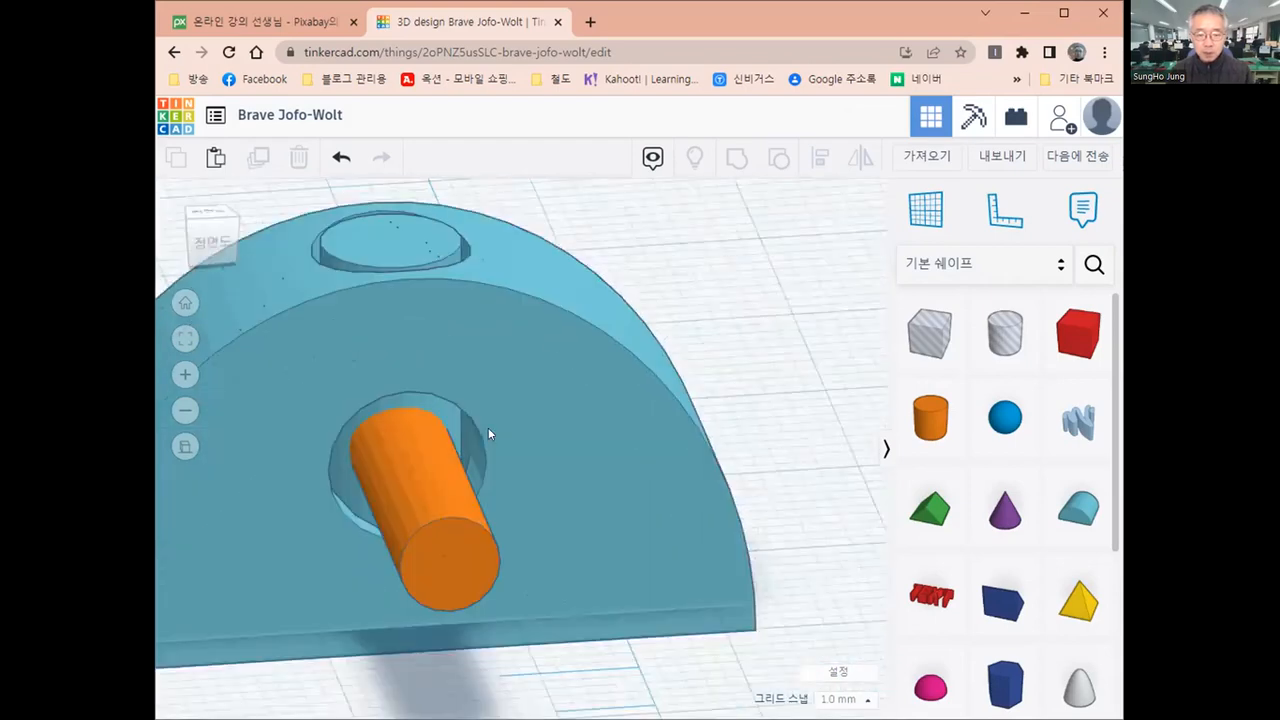
scroll(489, 432, "down", 5)
scroll(489, 432, "down", 2)
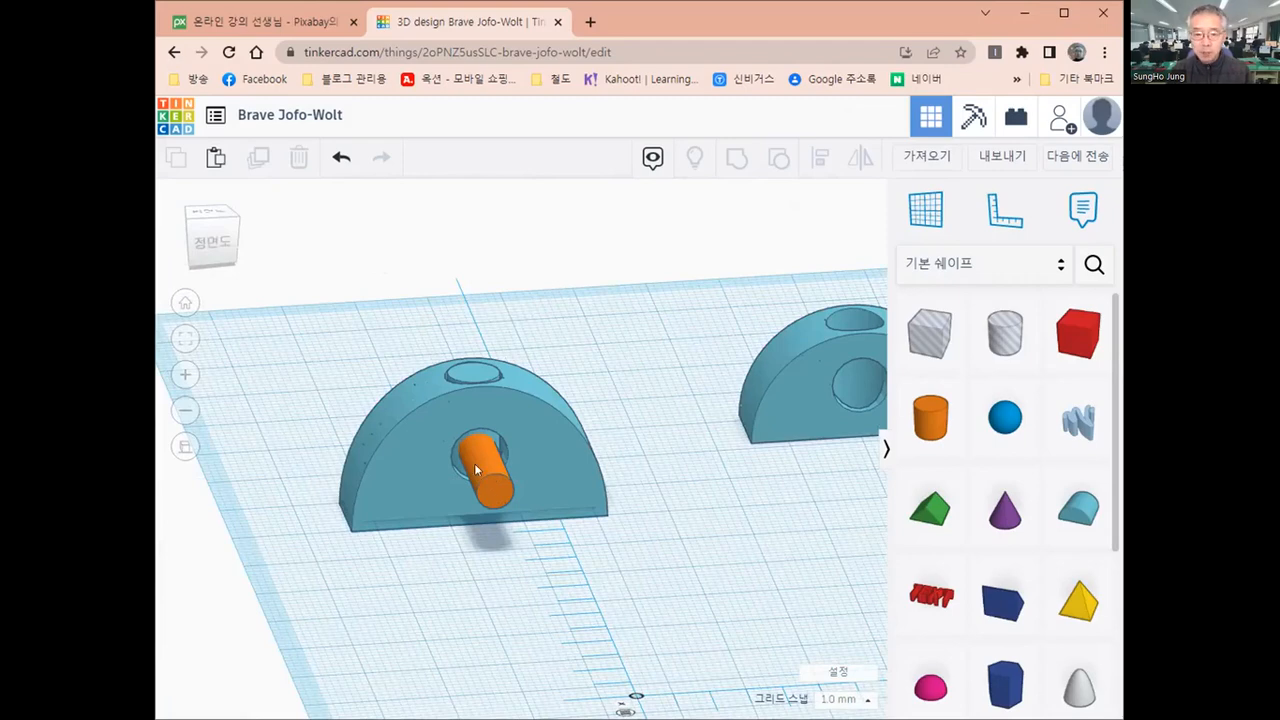
scroll(474, 463, "down", 3)
scroll(474, 463, "up", 3)
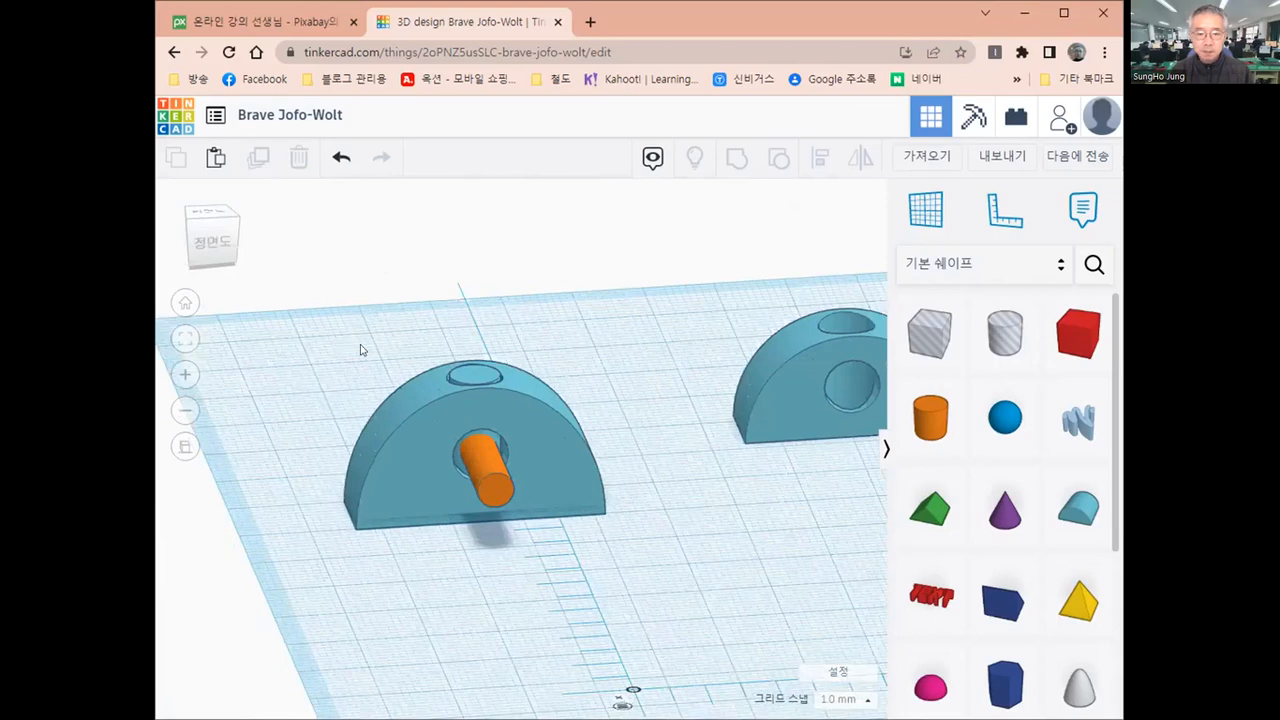
left_click_drag(322, 343, 638, 612)
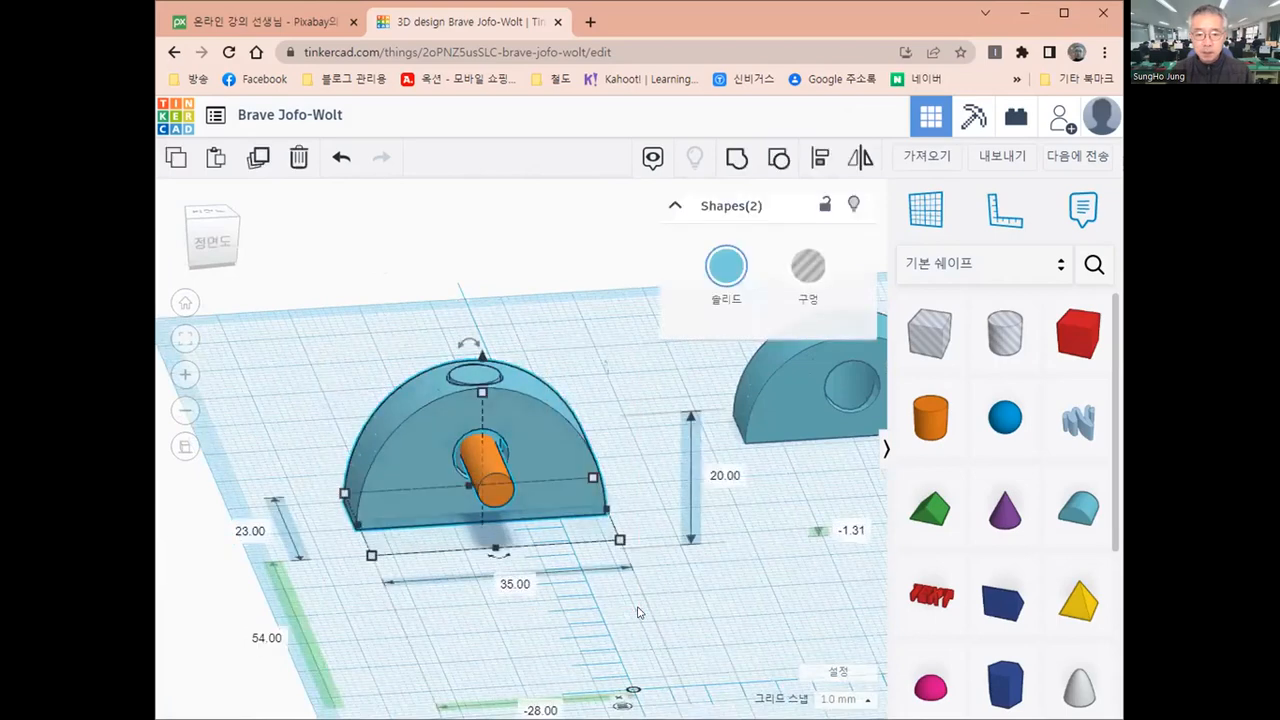
left_click(735, 160)
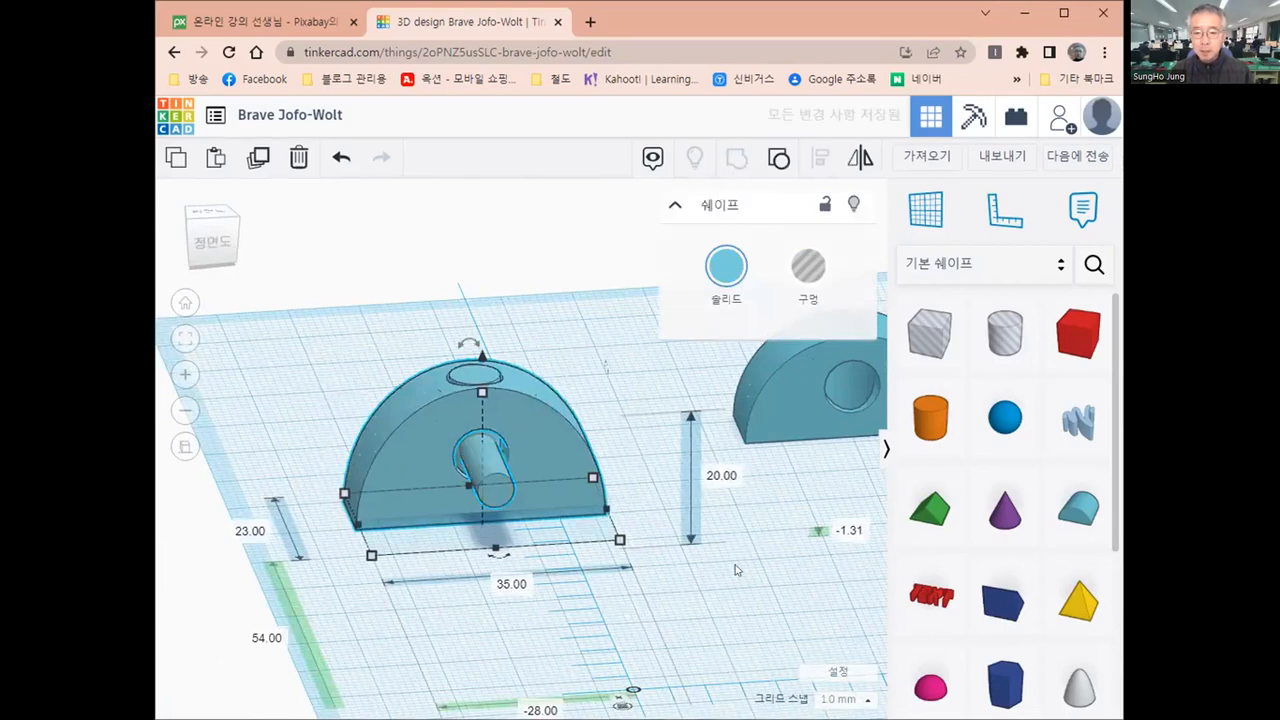
left_click(690, 592)
mouse_move(608, 601)
right_mouse_down()
mouse_move(574, 603)
mouse_move(626, 606)
right_mouse_up()
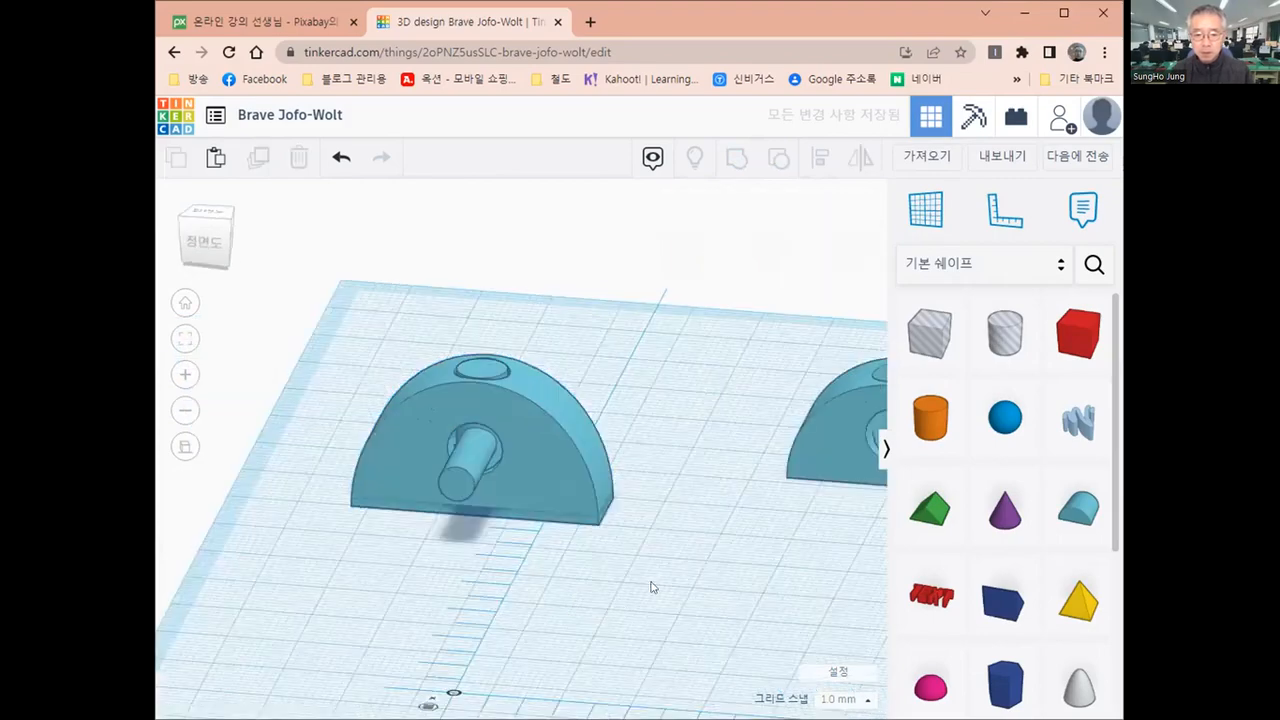
scroll(670, 562, "down", 2)
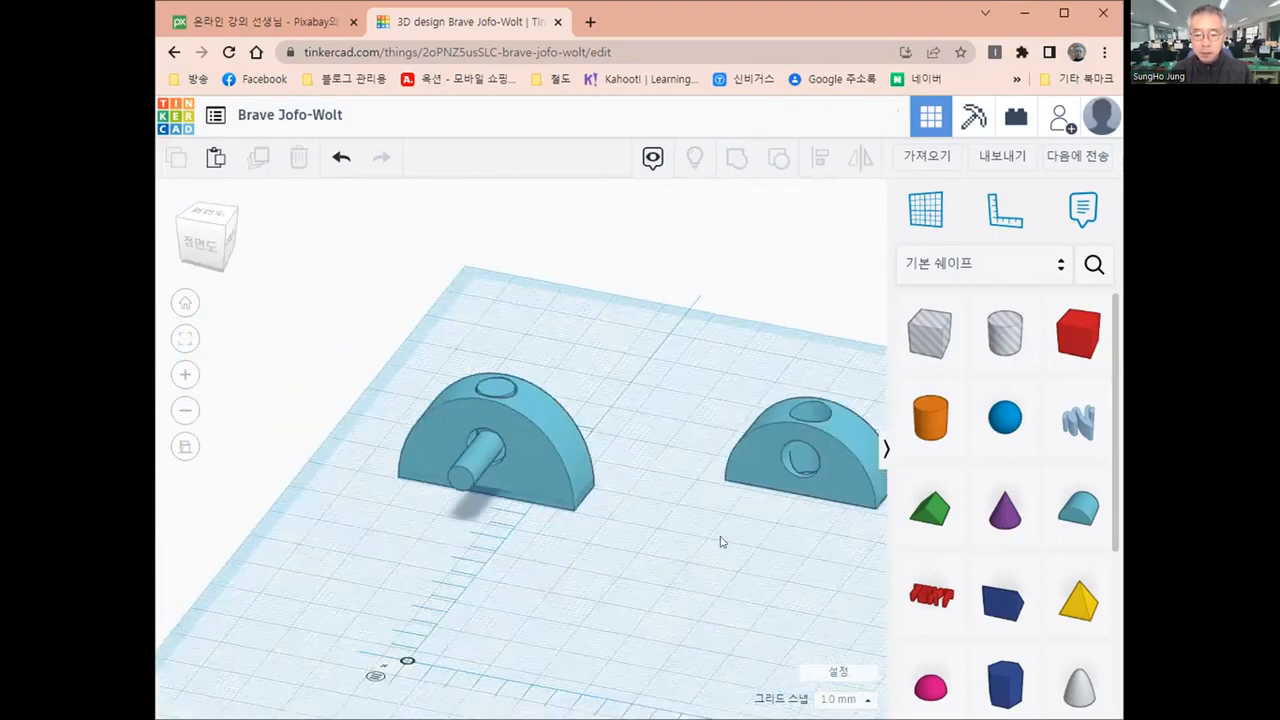
scroll(720, 542, "down", 2)
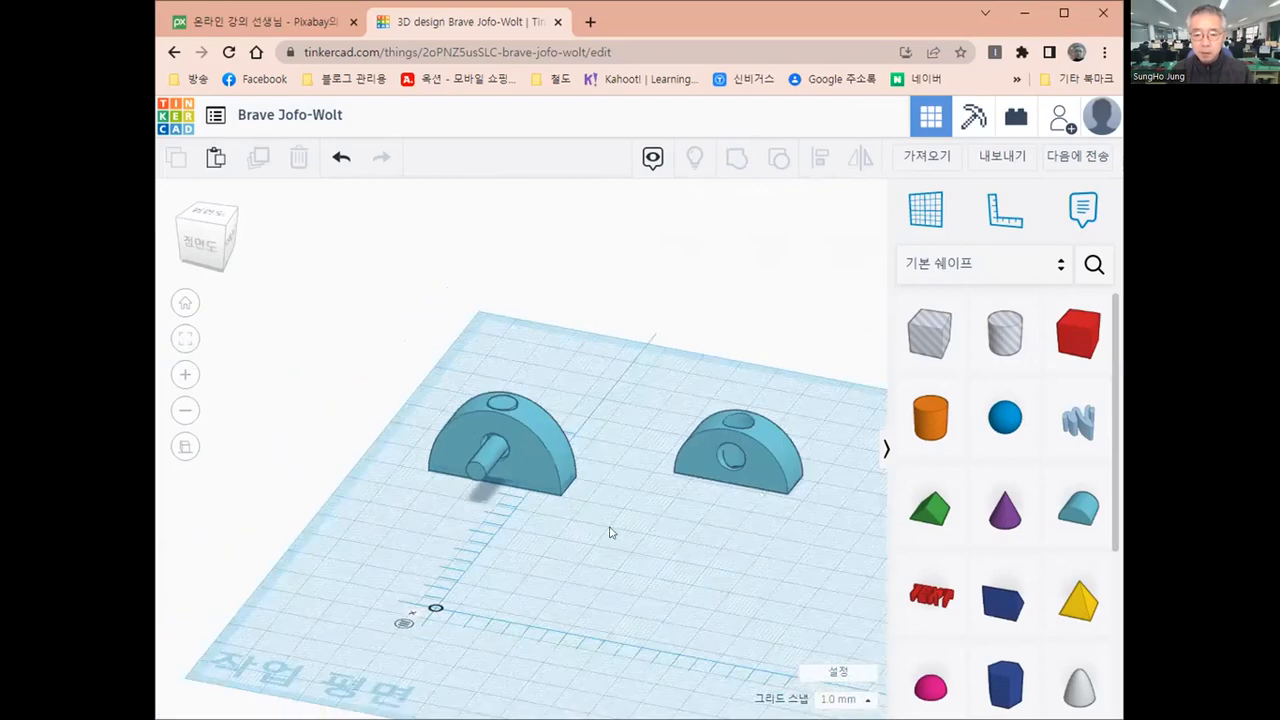
Add a solid cylinder in front of the middle round roof and set its width and depth to 7 mm
scroll(501, 545, "up", 2)
scroll(428, 569, "down", 2)
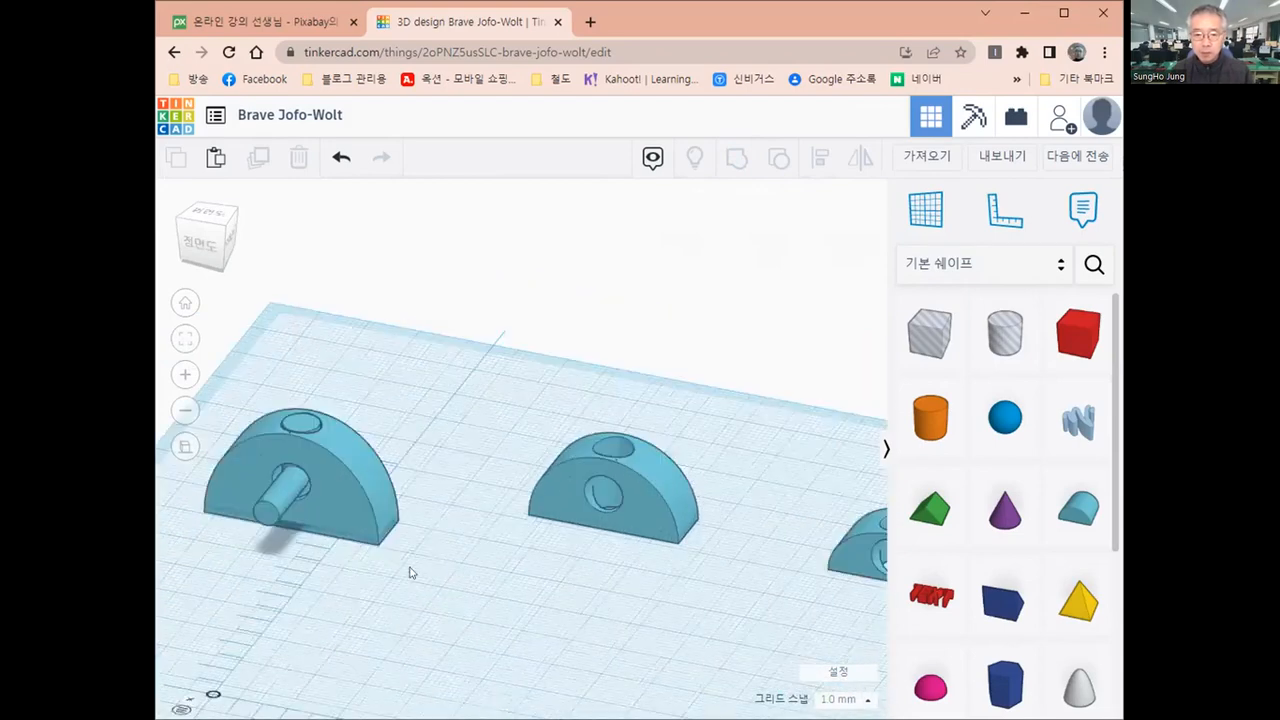
scroll(410, 572, "down", 1)
scroll(565, 592, "up", 2)
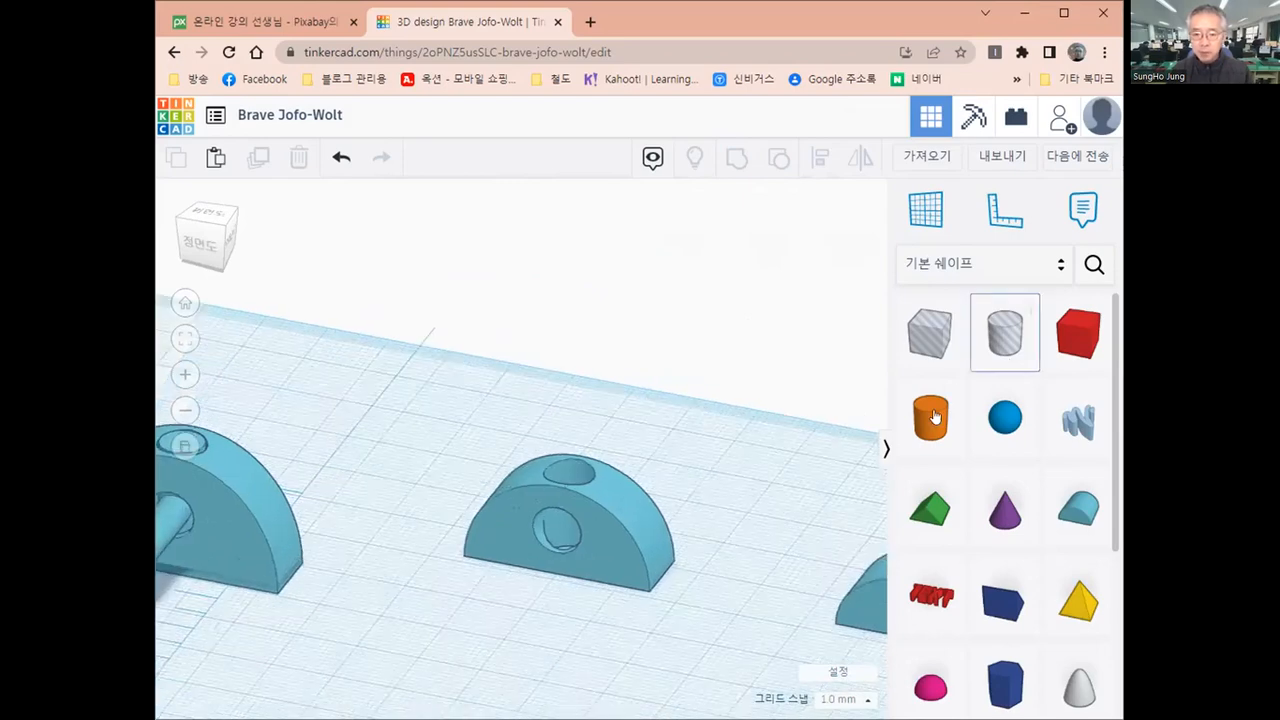
left_click(531, 618)
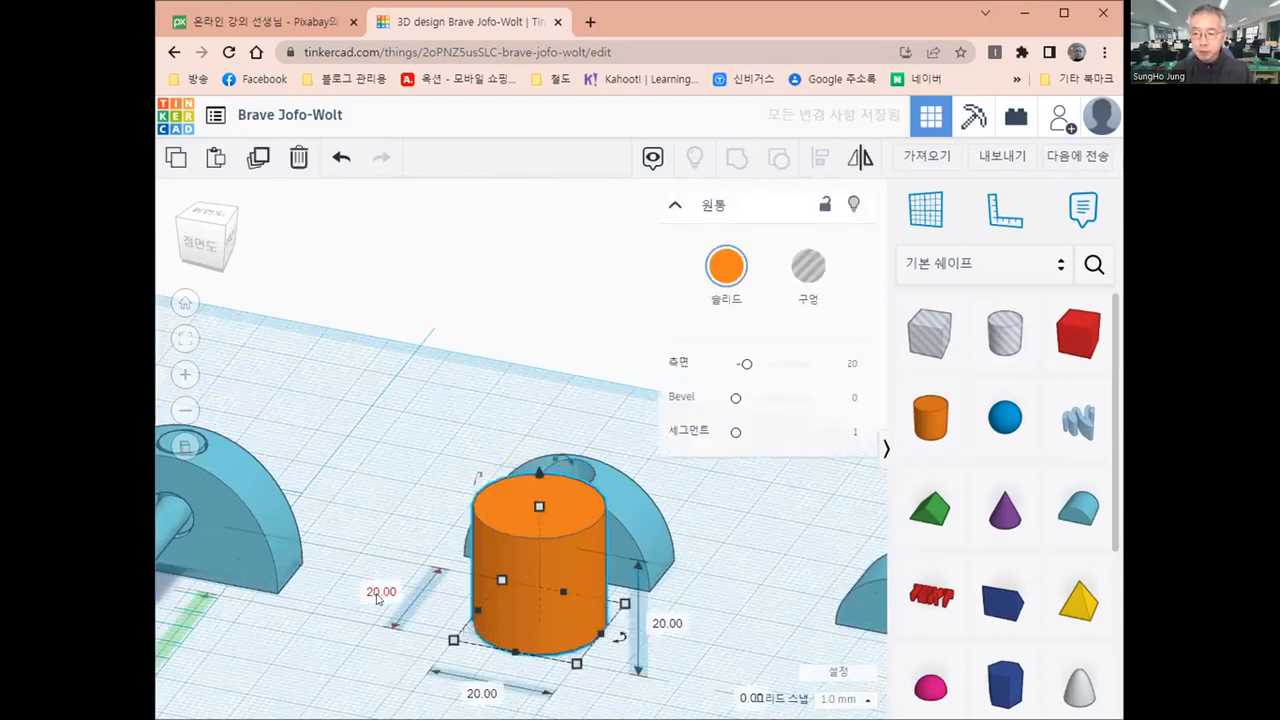
scroll(392, 584, "down", 2)
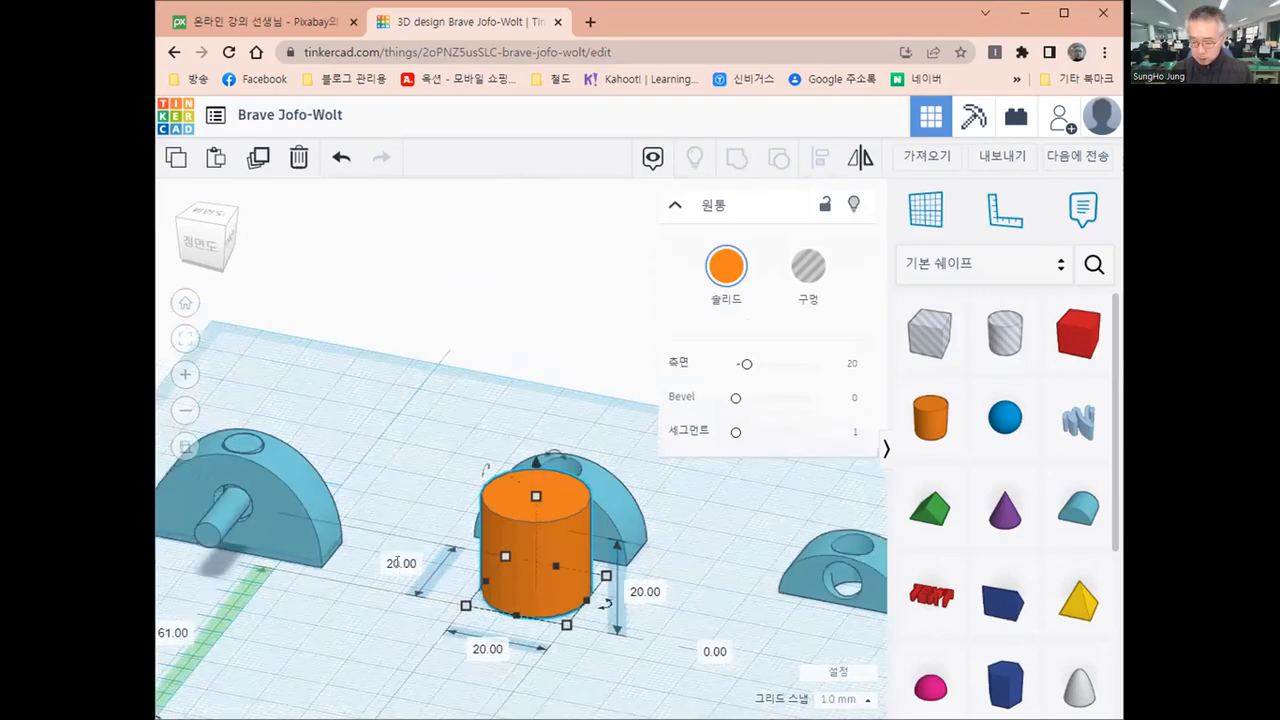
left_click(396, 563)
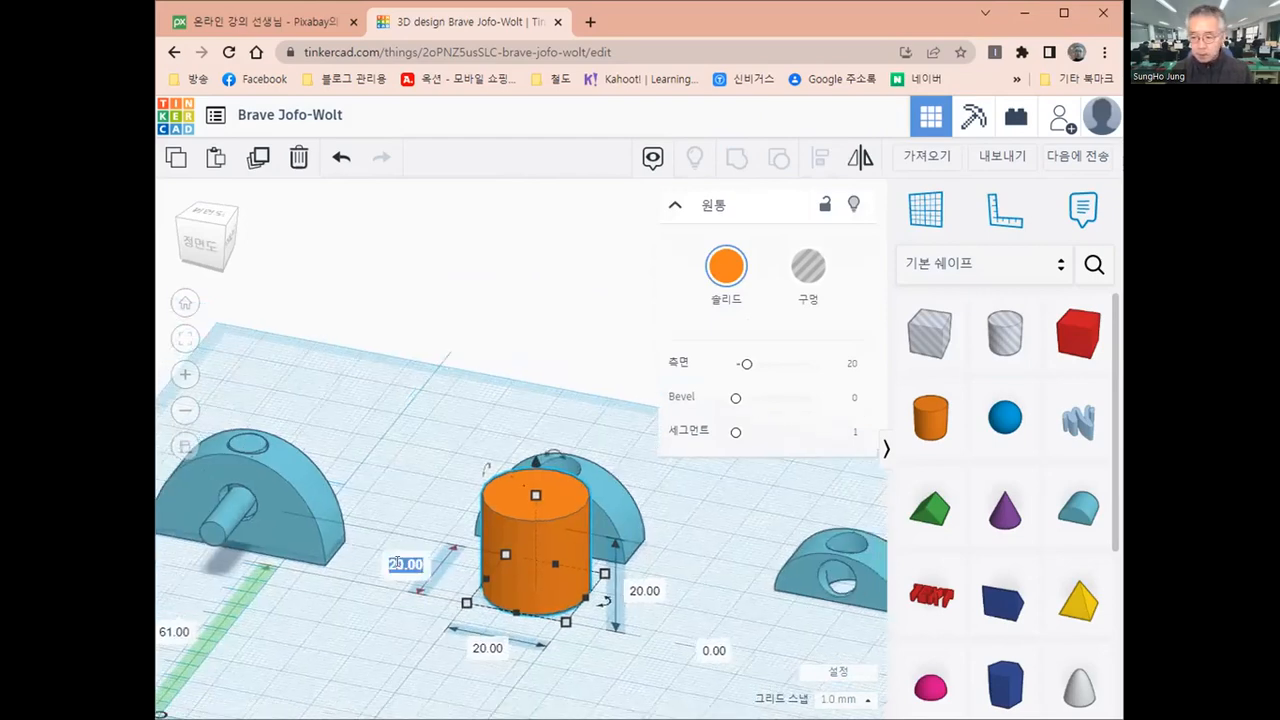
type("7")
key("Return")
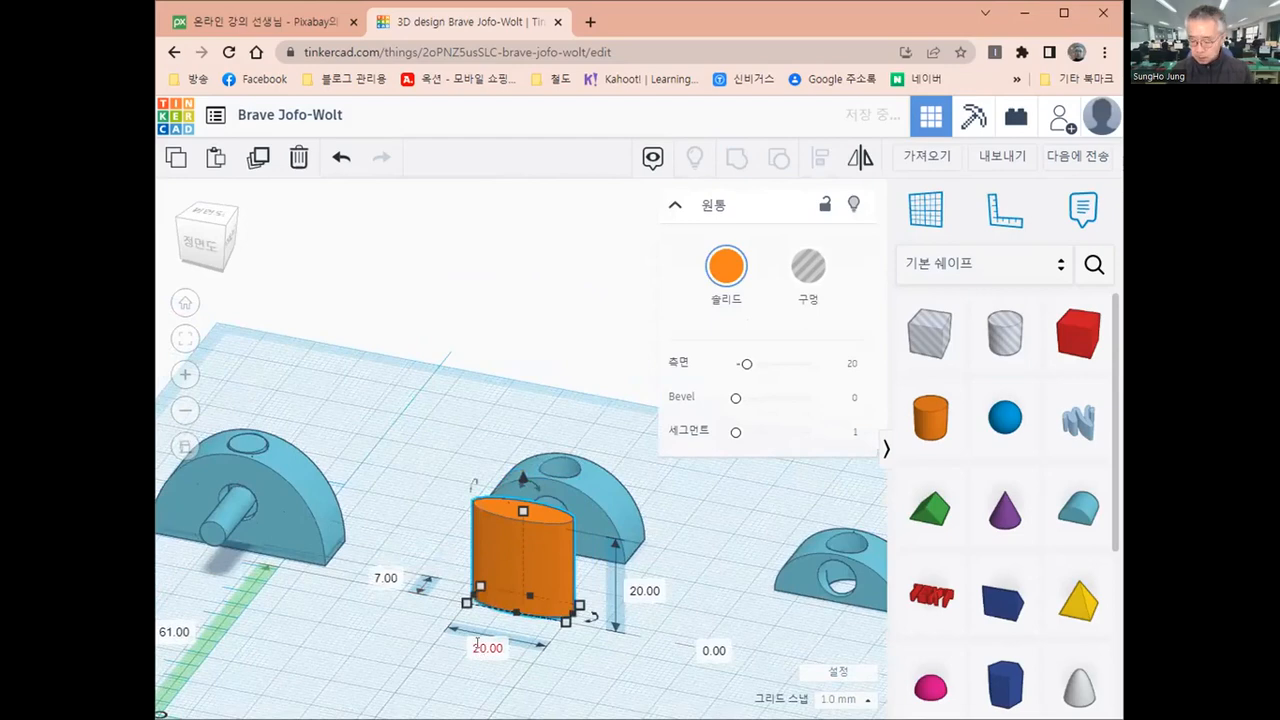
left_click(478, 648)
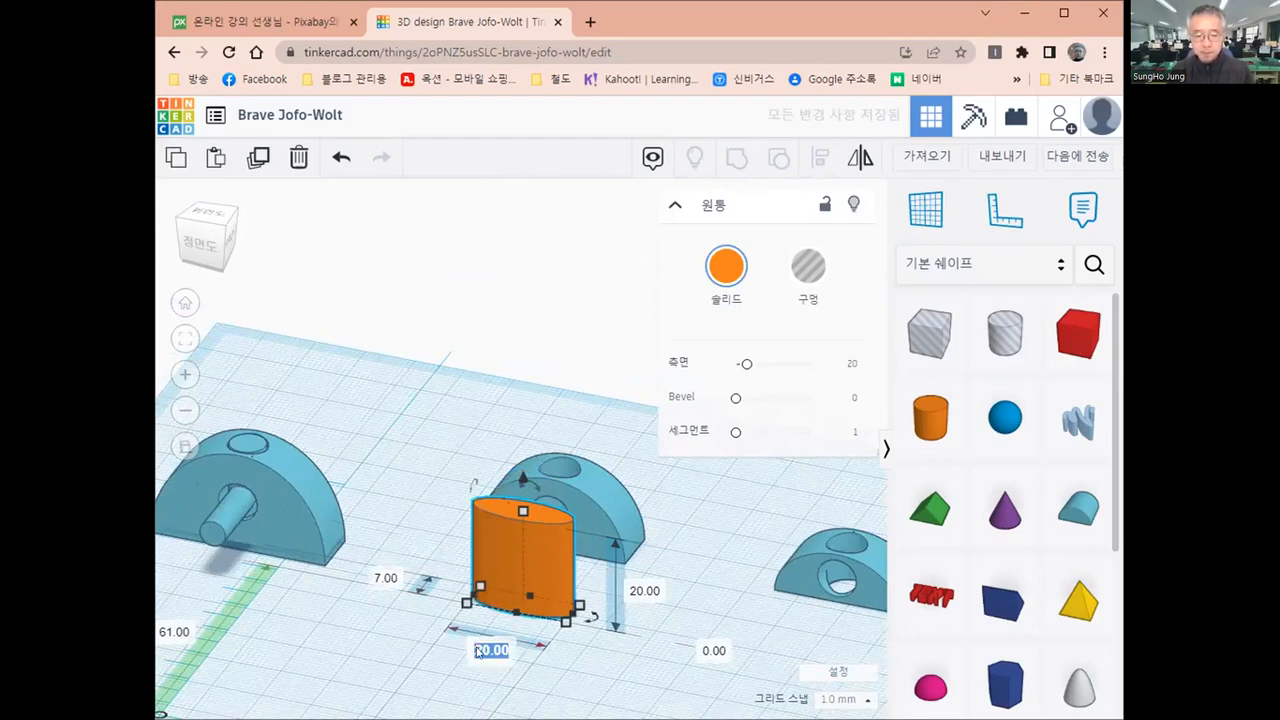
type("7")
key("Return")
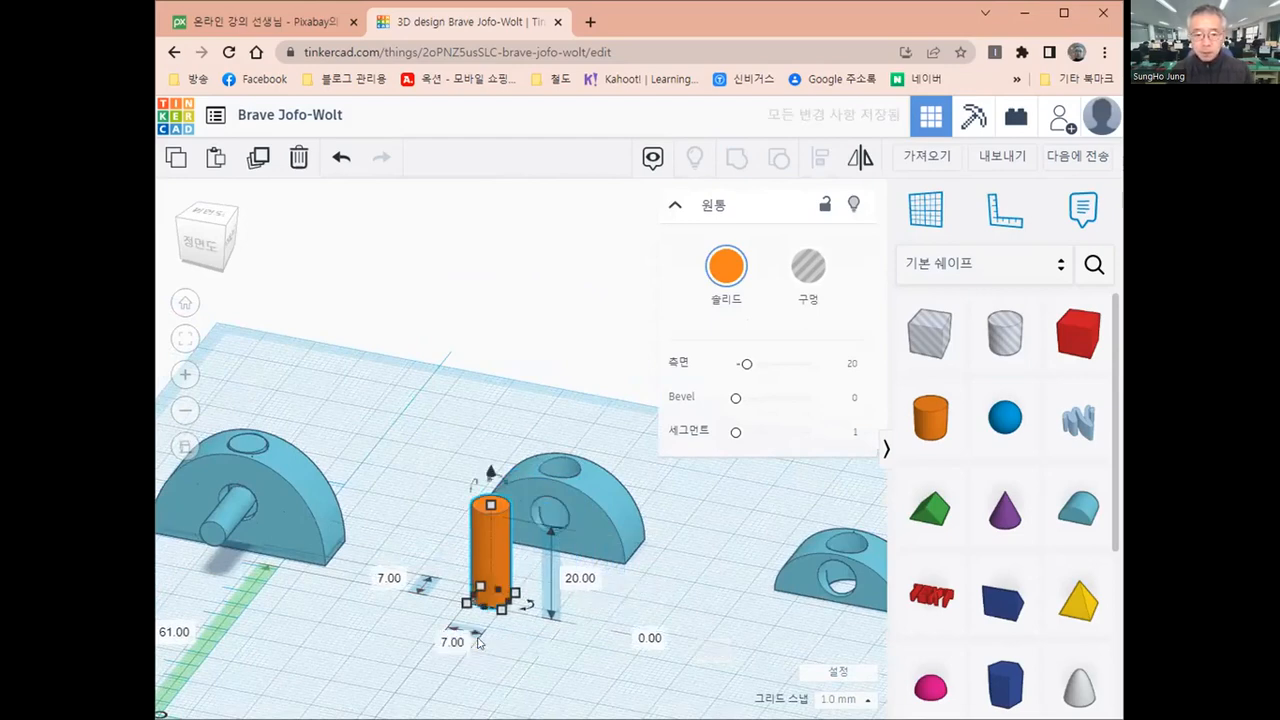
Set the height of the 7 mm cylinder to 15 mm to match the middle round roof
left_click(618, 518)
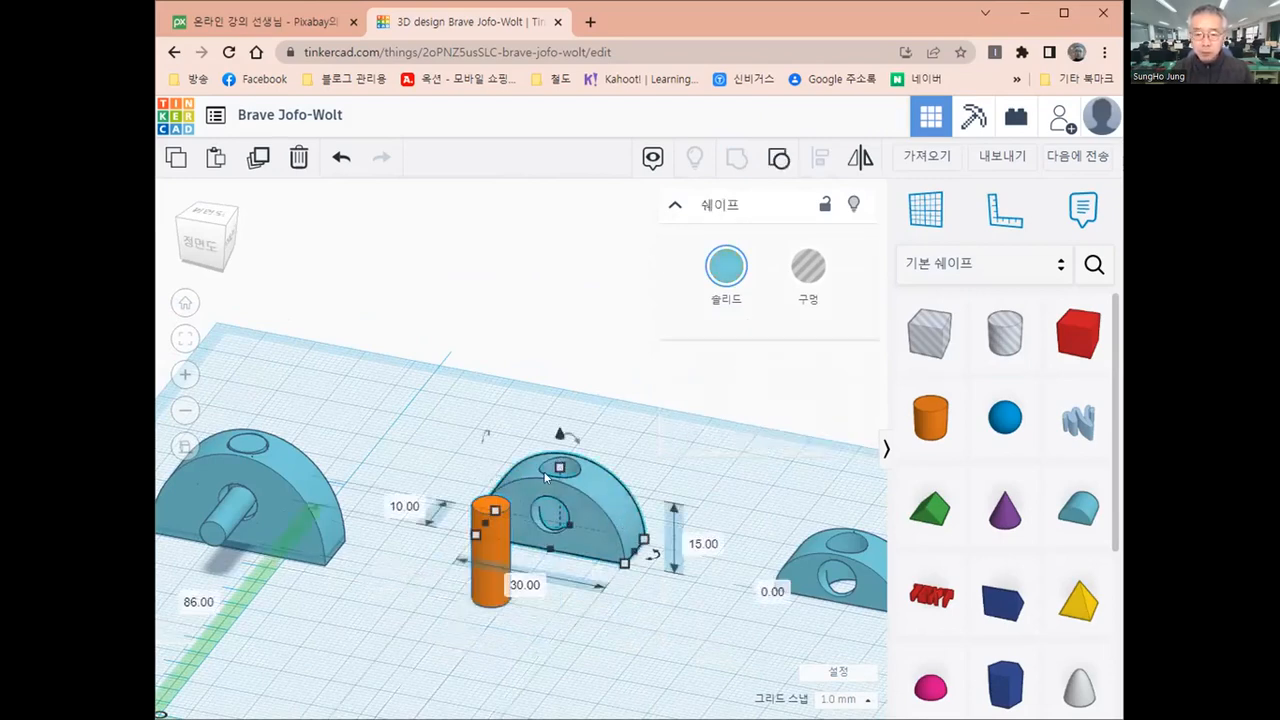
left_click(485, 596)
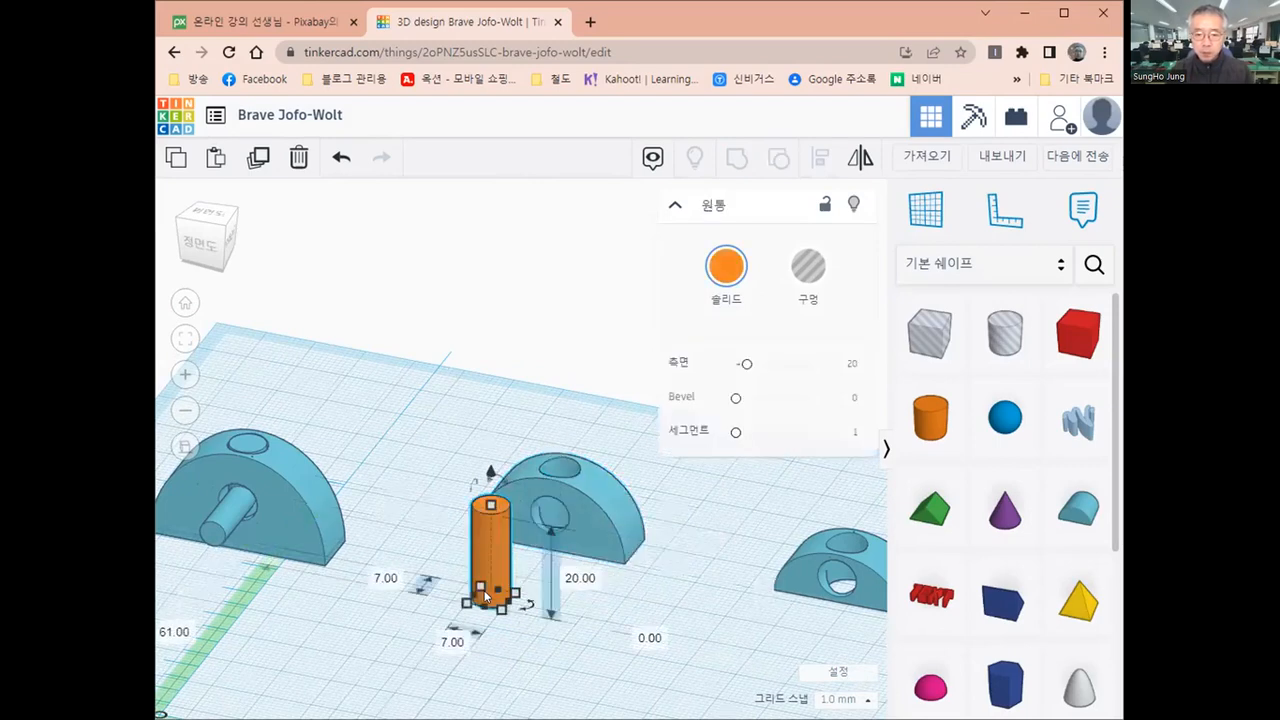
left_click(573, 577)
type("15")
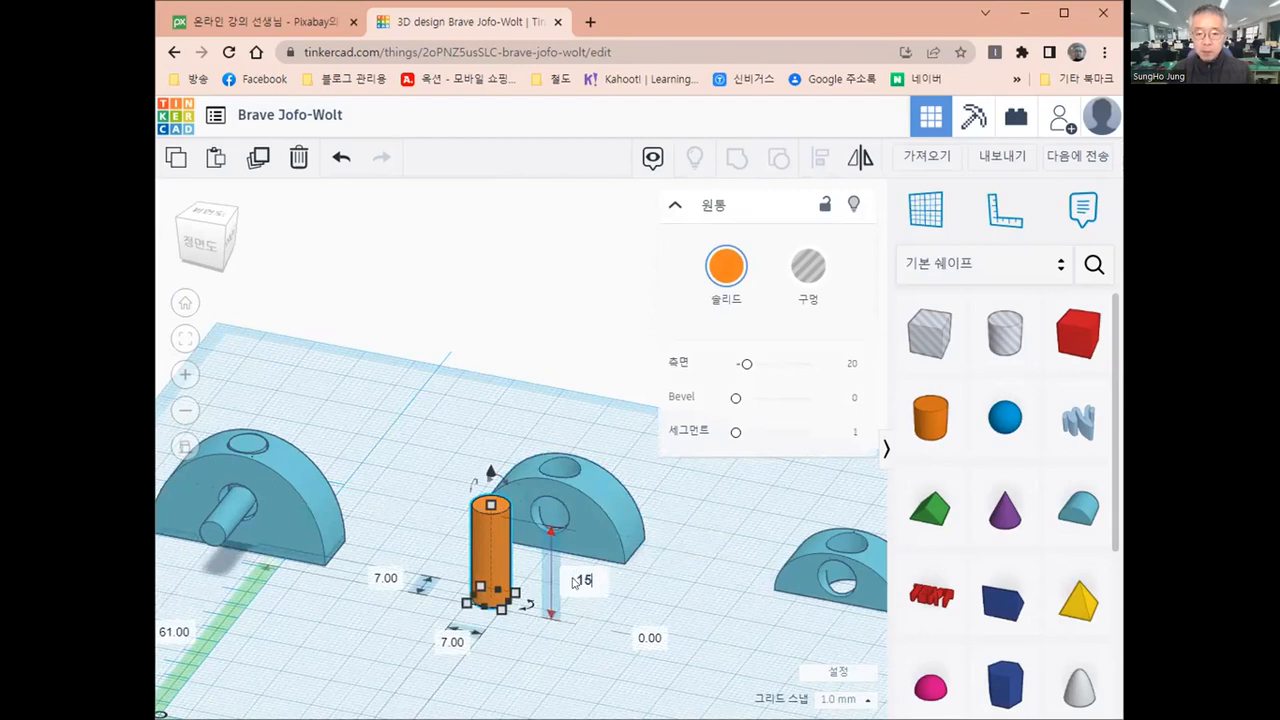
key("Return")
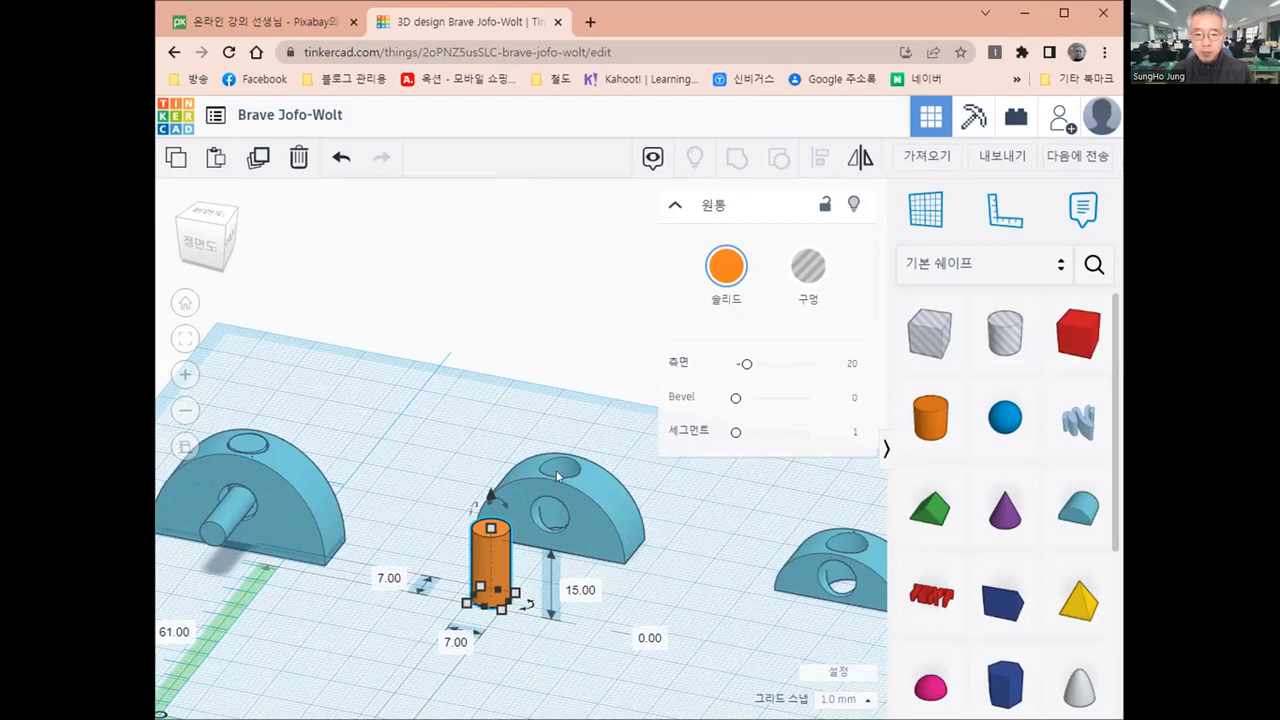
Align the 7 mm cylinder and the middle round roof on their centres in depth and width
left_click(676, 610)
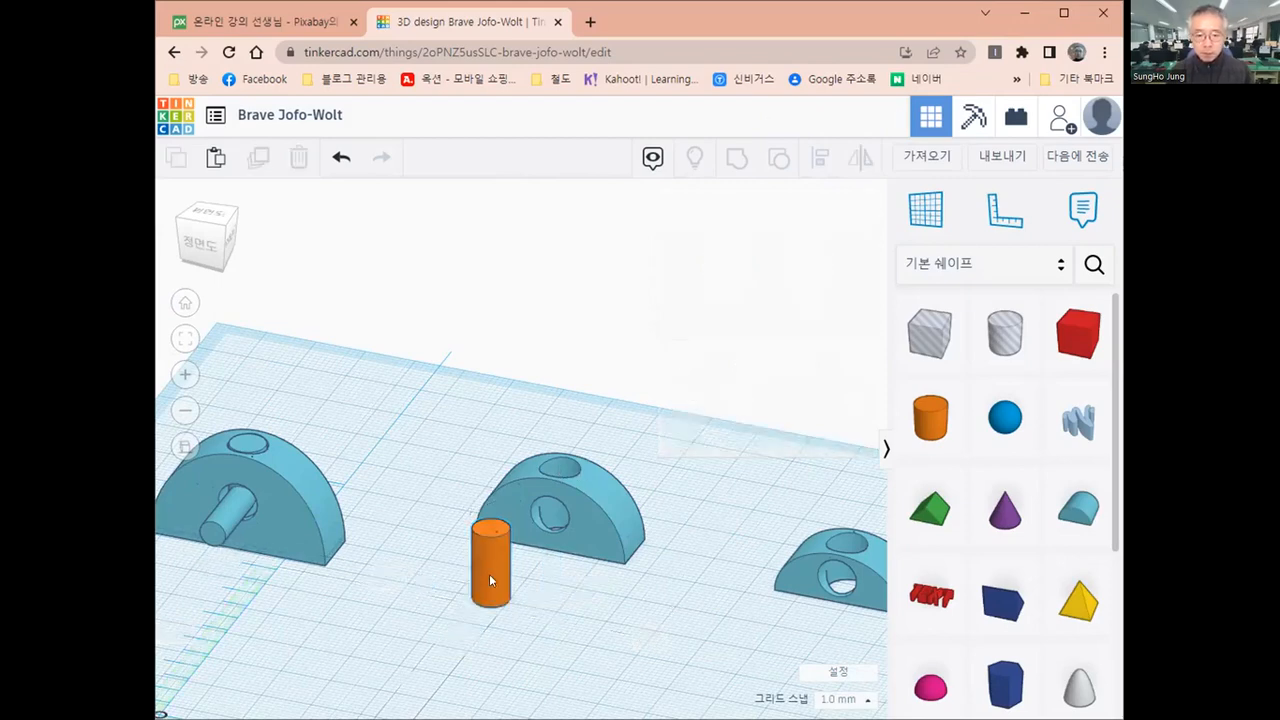
left_click(489, 574)
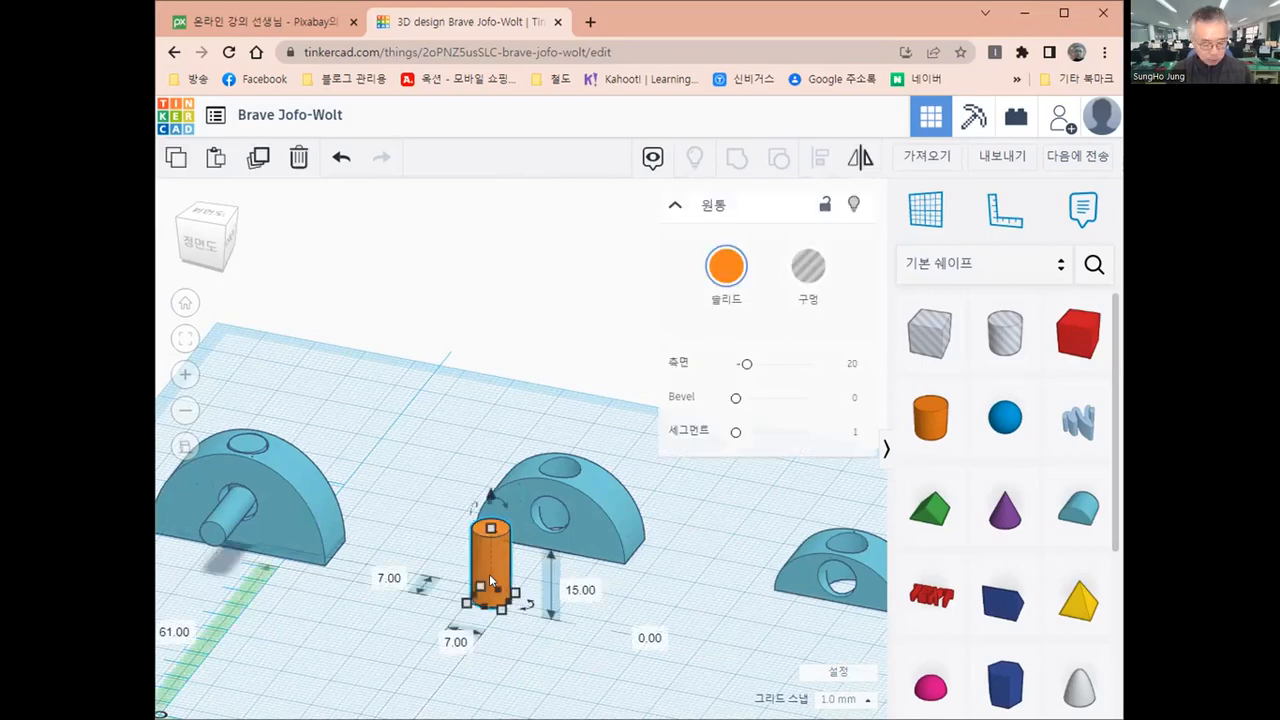
left_click(609, 519, "shift")
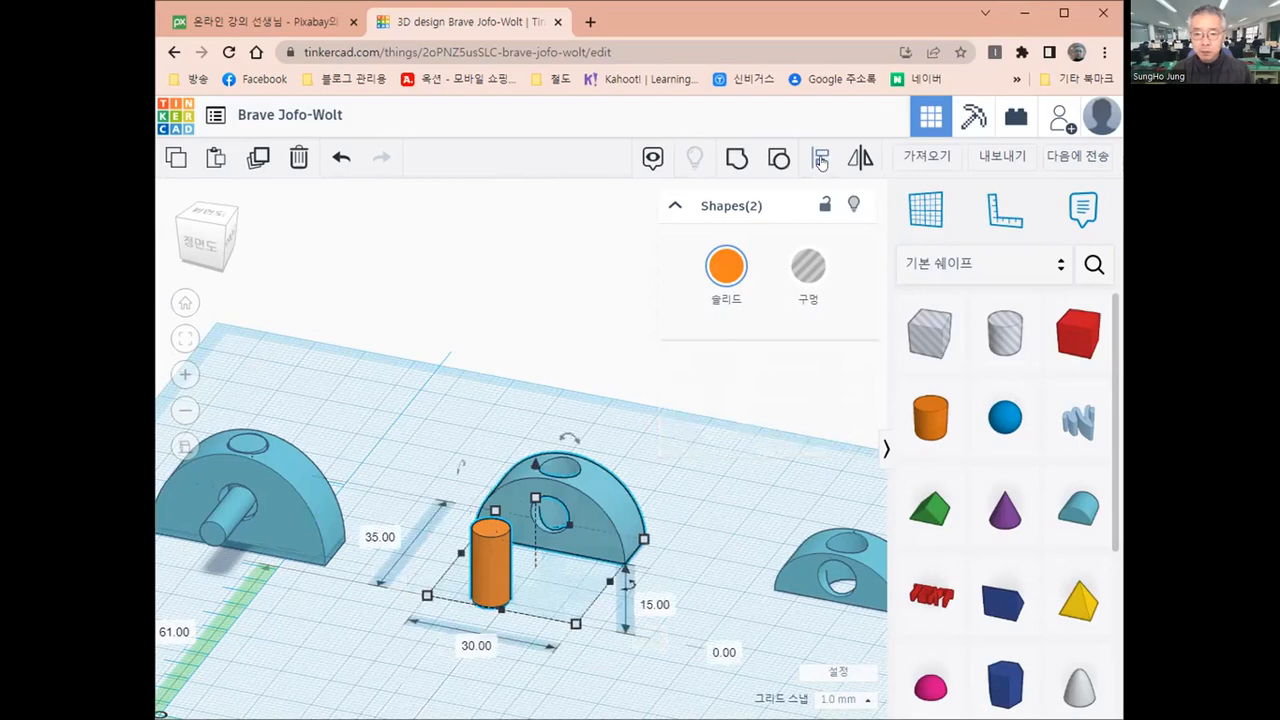
left_click(820, 160)
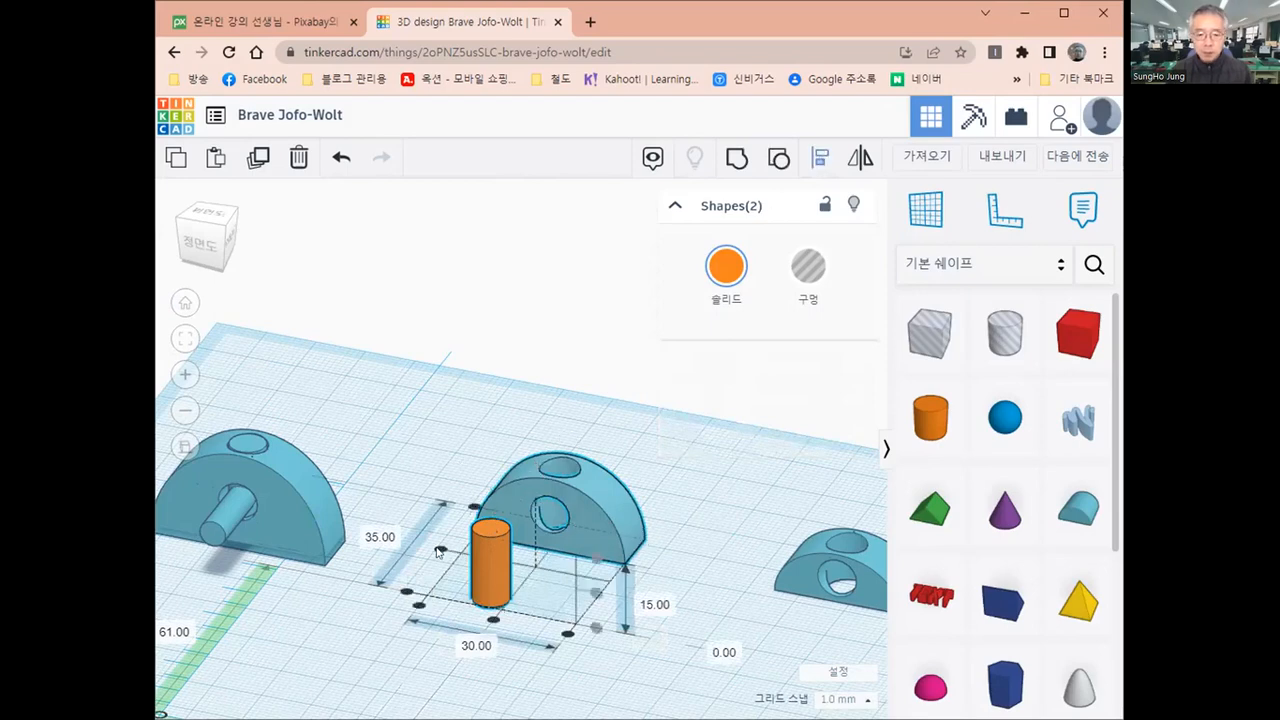
left_click(517, 591)
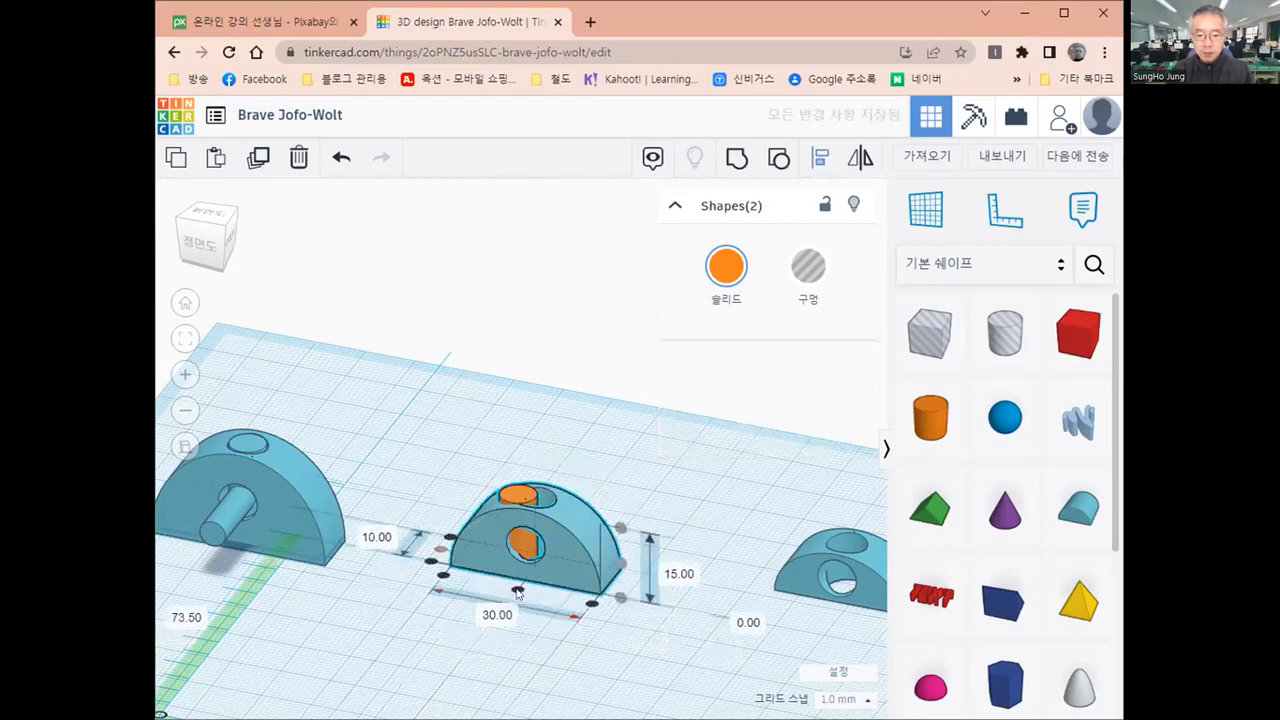
left_click(517, 591)
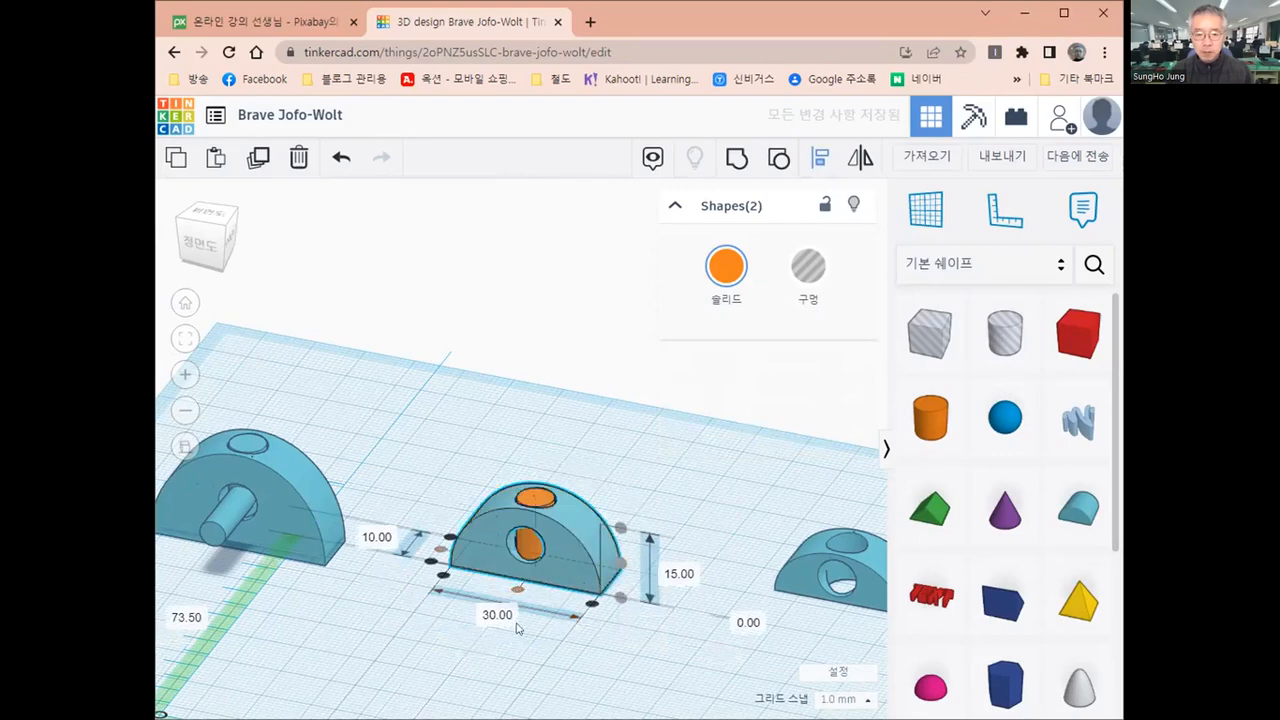
Examine from above the gap between the 7 mm cylinder and the vertical hole of the middle round roof
left_click(502, 698)
right_click_drag(491, 687, 605, 623)
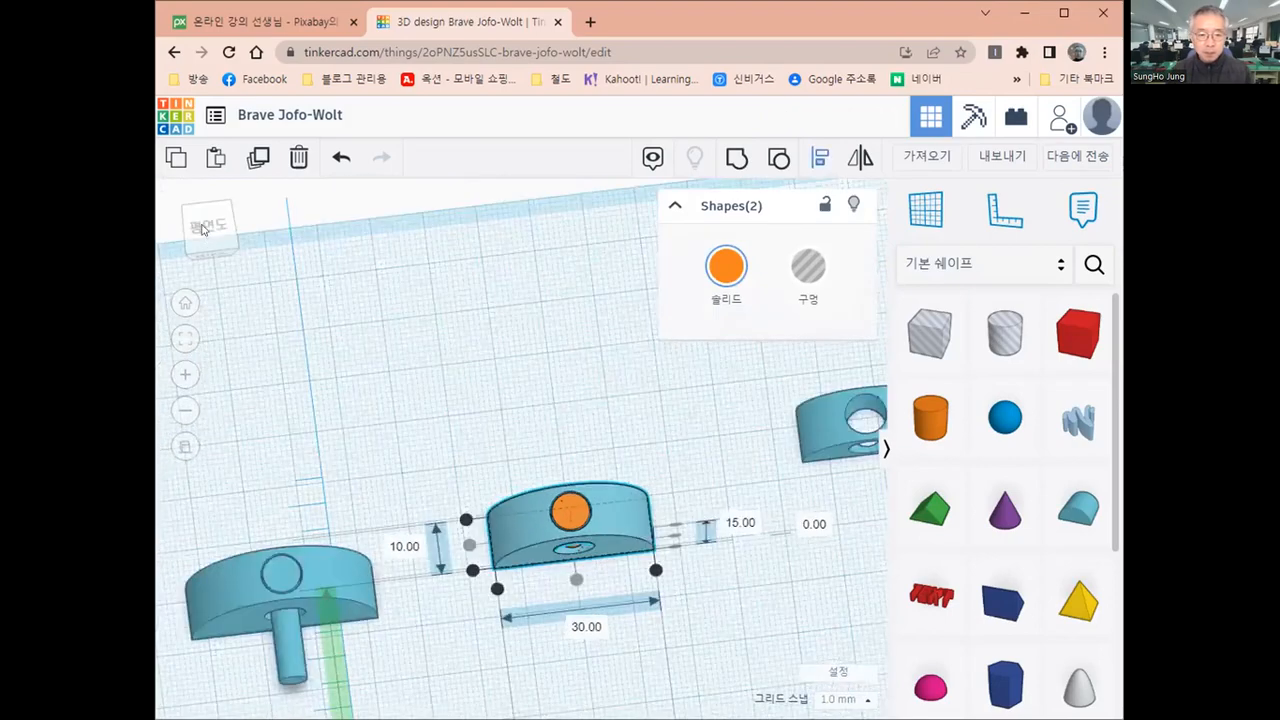
left_click(203, 229)
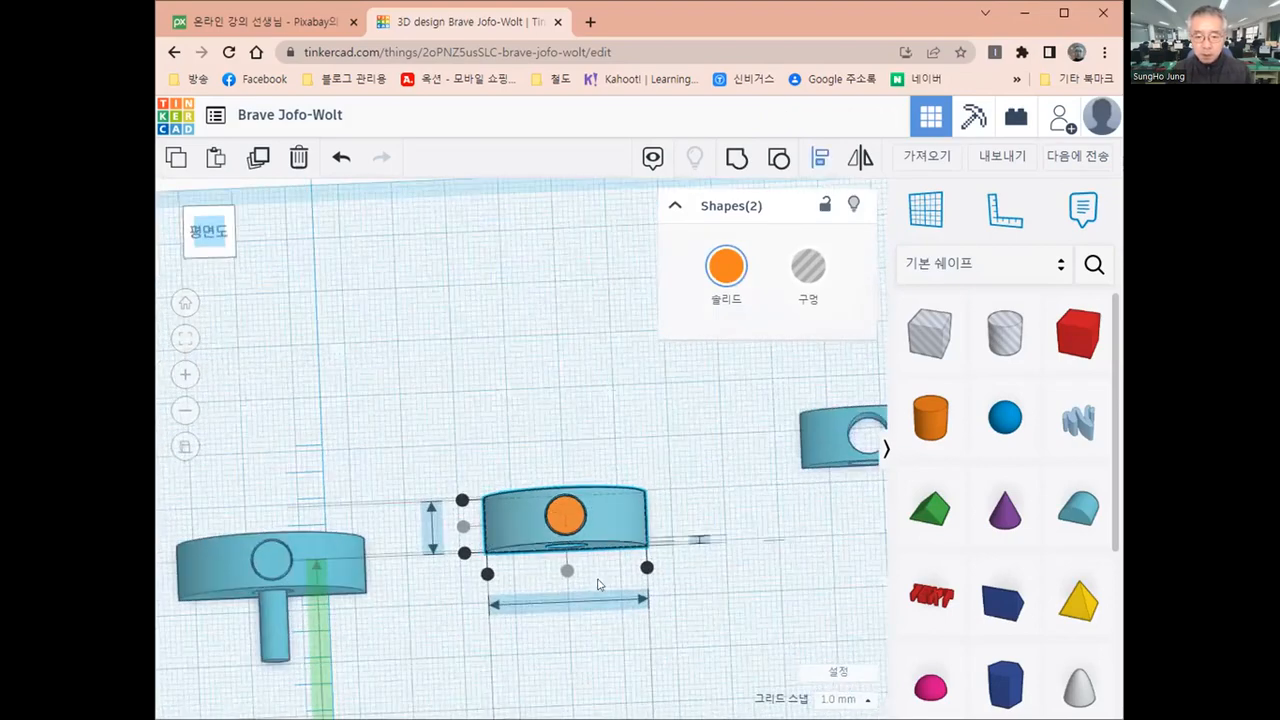
scroll(474, 491, "up", 1)
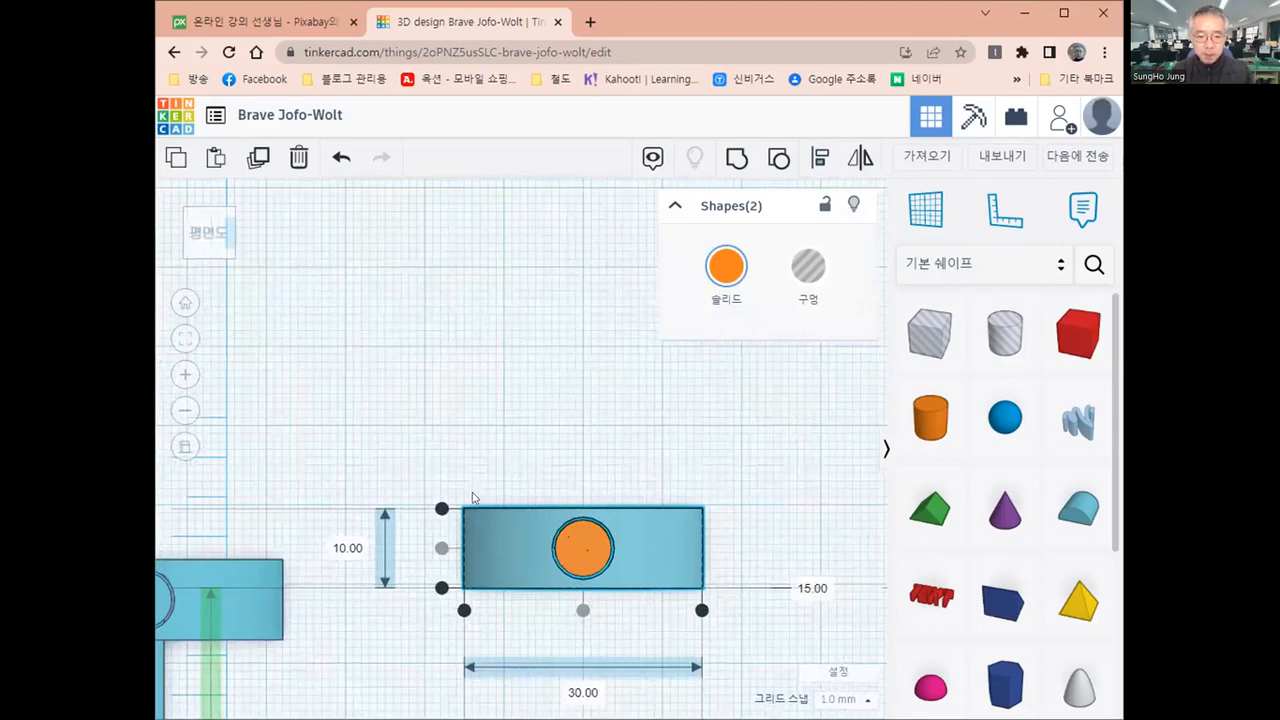
middle_click_drag(566, 611, 475, 501)
scroll(474, 505, "up", 1)
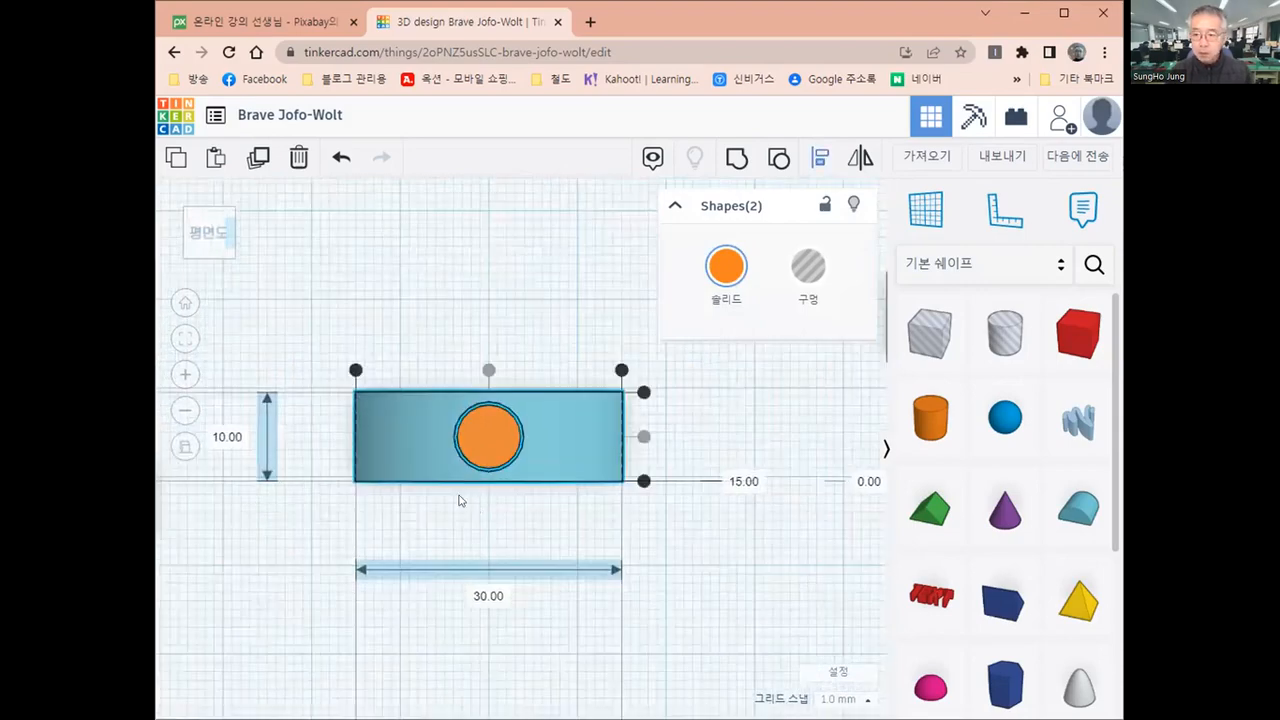
scroll(474, 503, "up", 2)
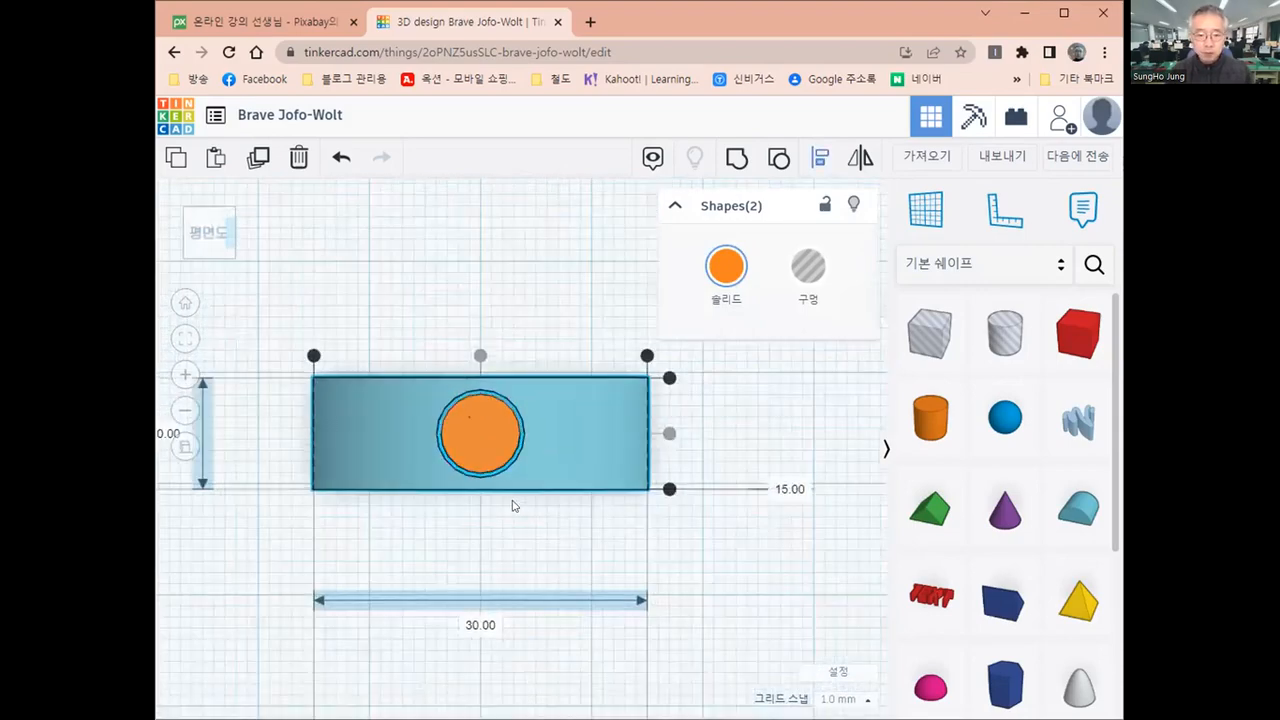
scroll(474, 504, "up", 2)
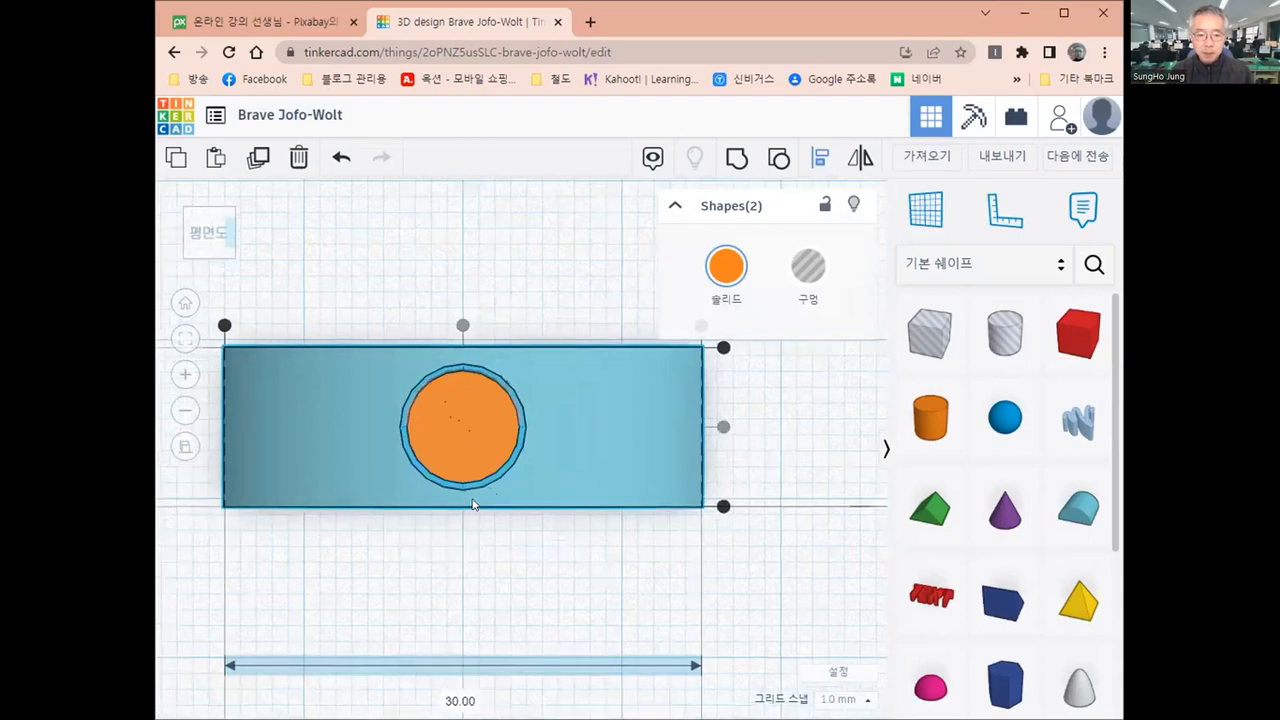
scroll(474, 504, "up", 2)
scroll(471, 503, "down", 2)
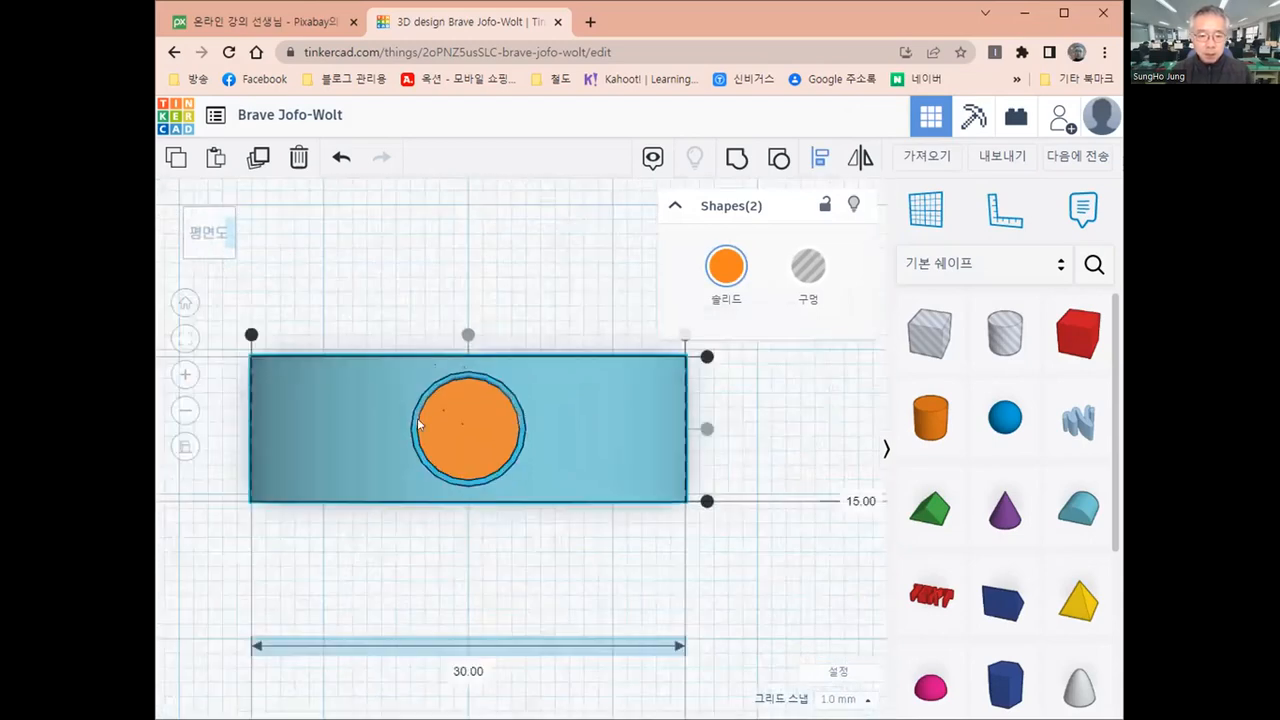
scroll(437, 286, "up", 1)
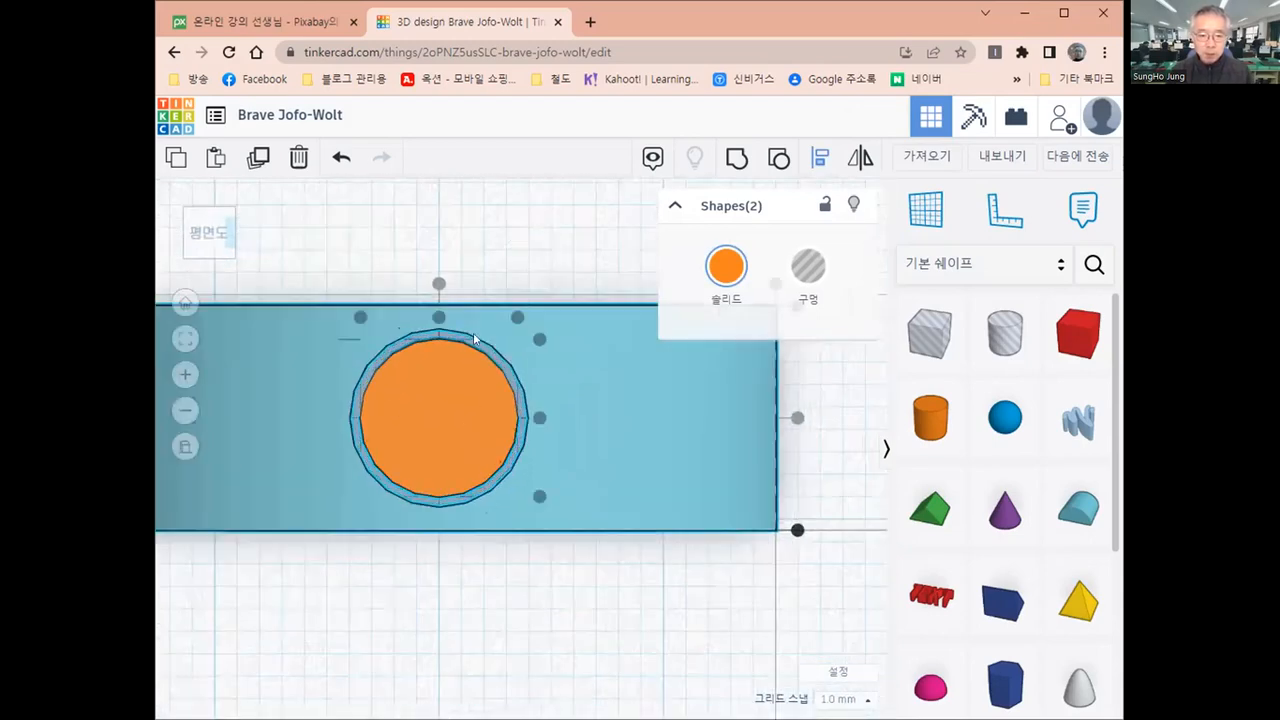
left_click(505, 231)
scroll(430, 400, "up", 1)
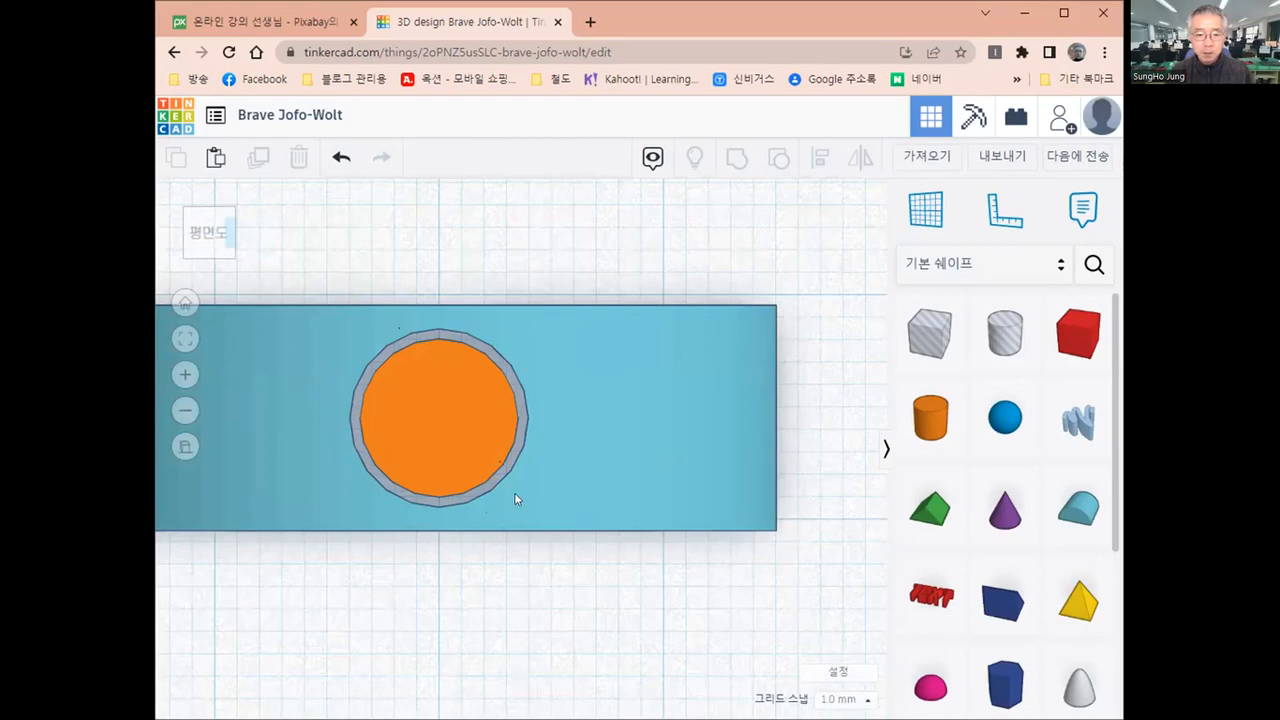
Group the middle round roof with the 7 mm cylinder inside its vertical hole
scroll(515, 499, "down", 2)
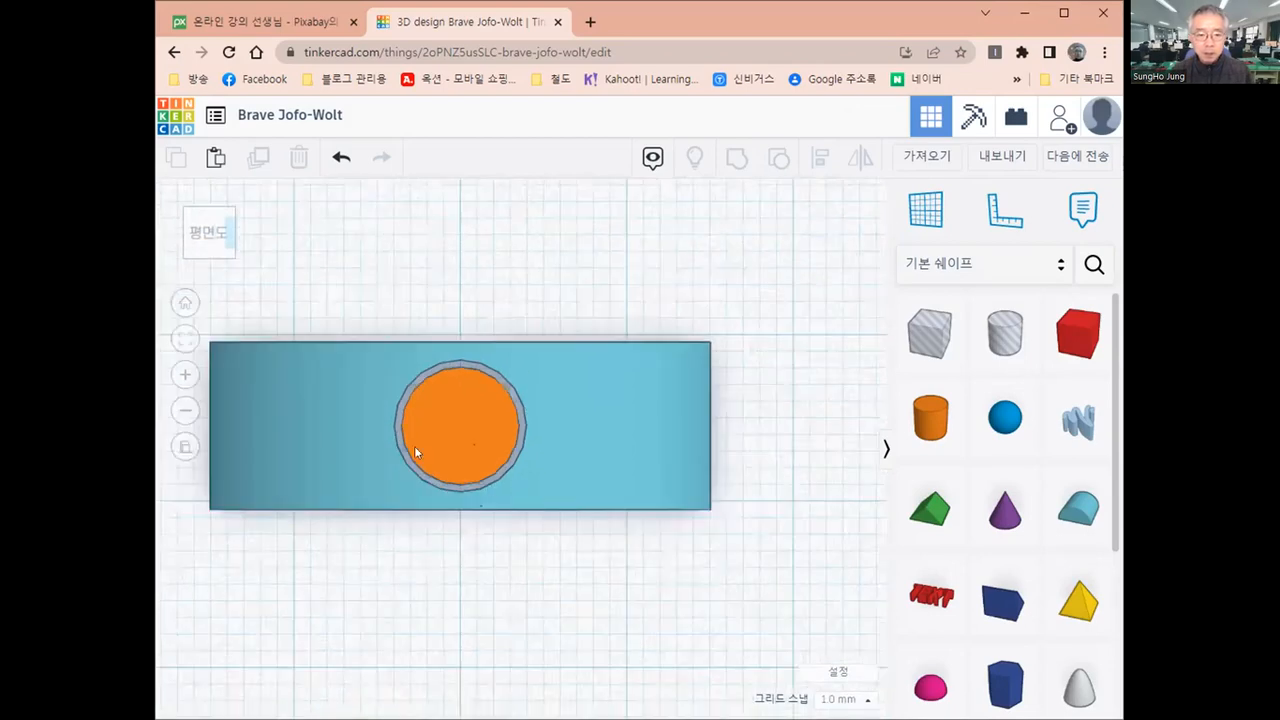
scroll(410, 445, "down", 1)
left_click_drag(237, 321, 738, 589)
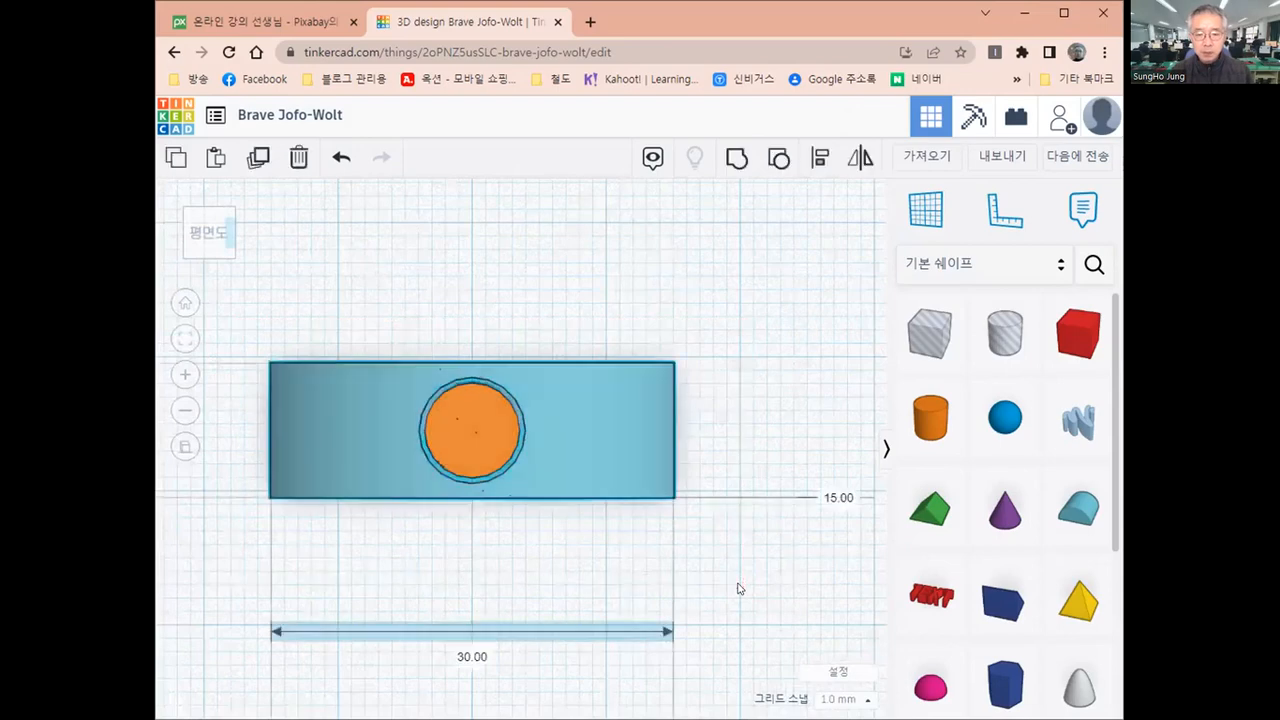
left_click(734, 159)
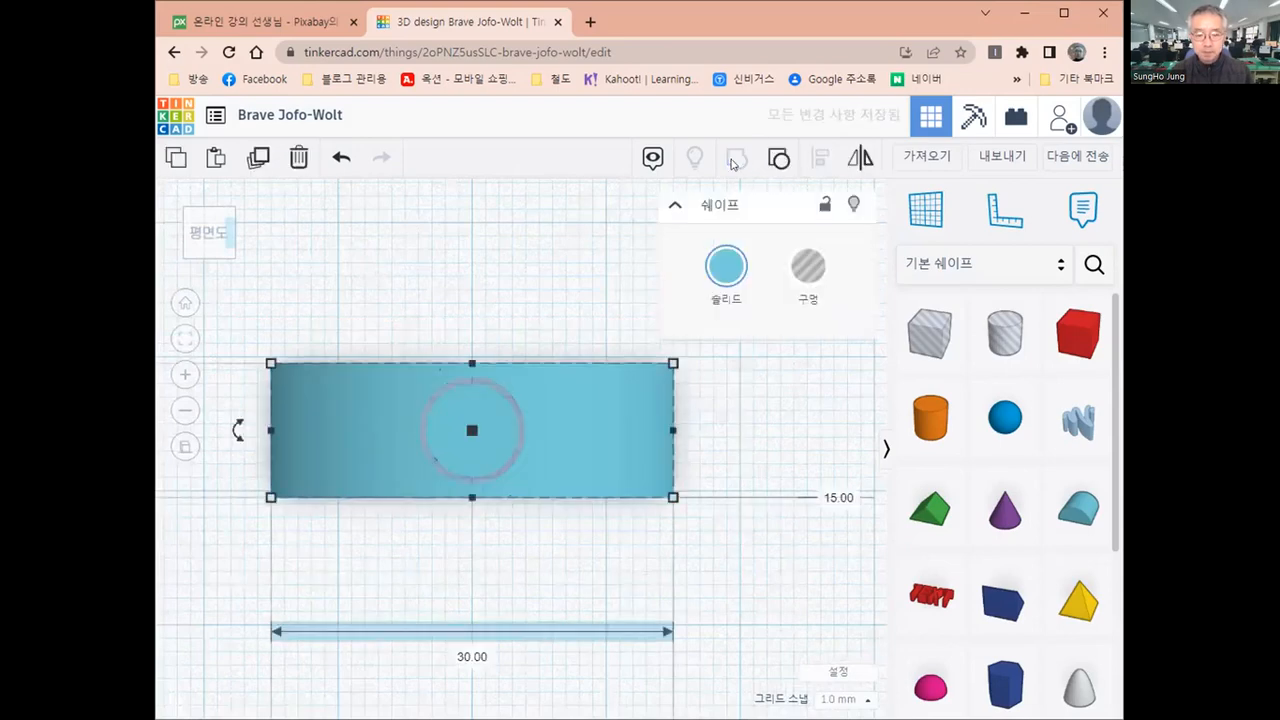
left_click(476, 326)
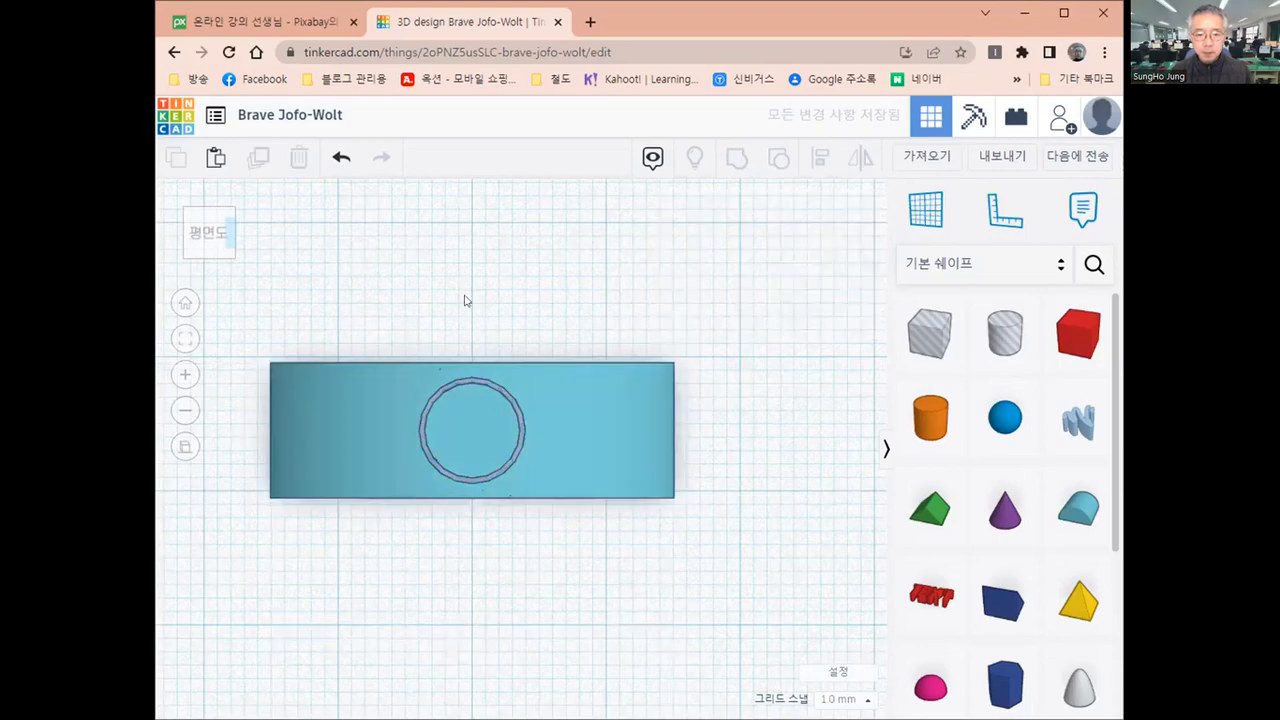
Set the workplane on the front face of the middle round roof and place a cylinder there over its front hole
right_click_drag(477, 259, 454, 463)
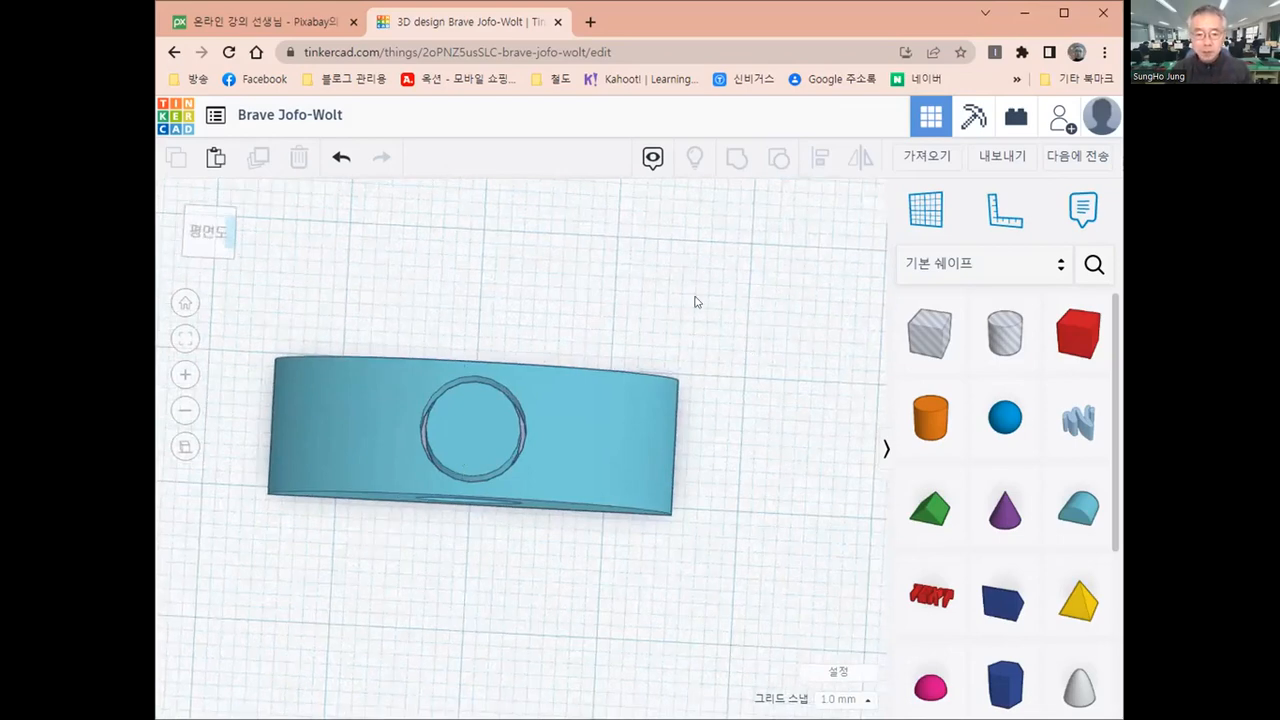
right_click_drag(697, 302, 877, 256)
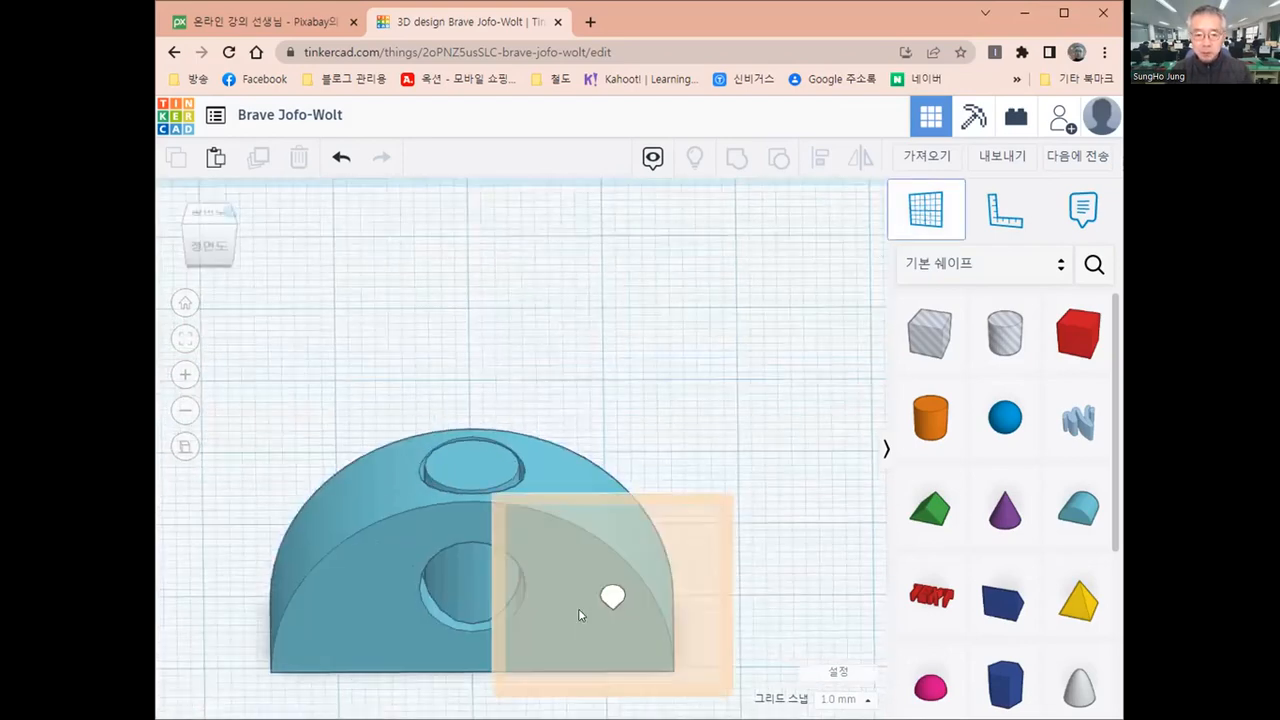
left_click(580, 615)
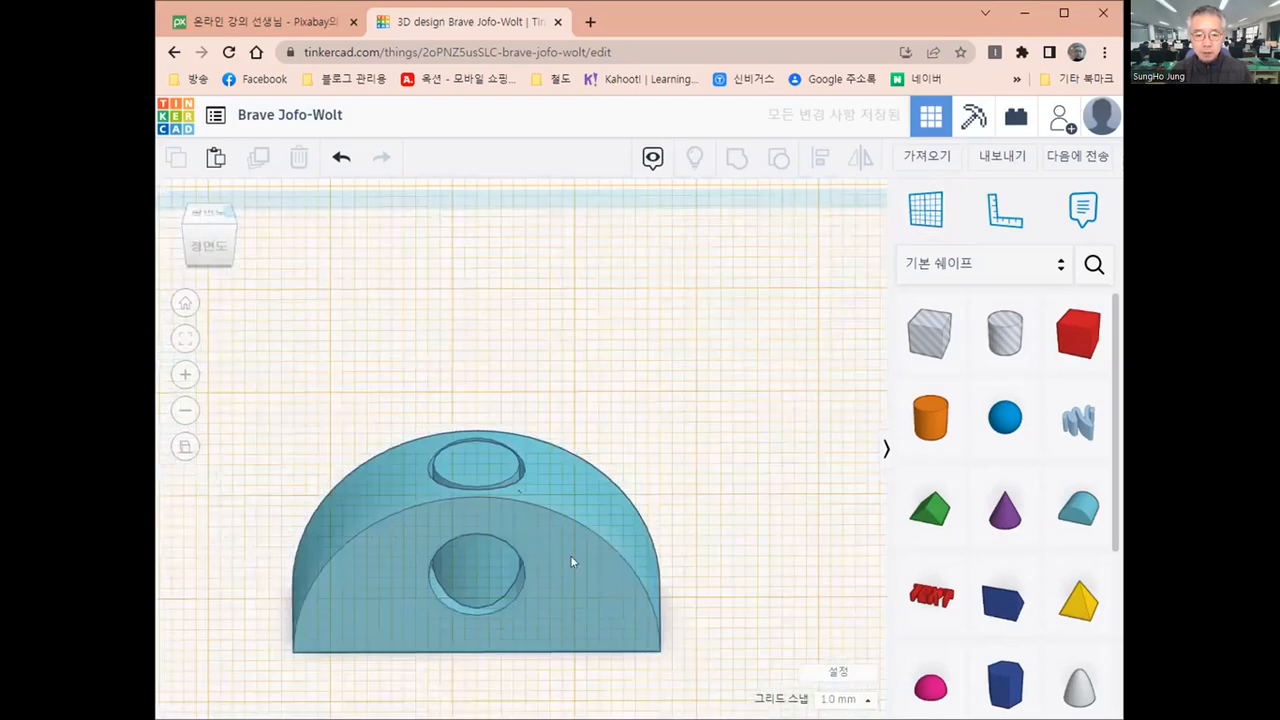
left_click(930, 420)
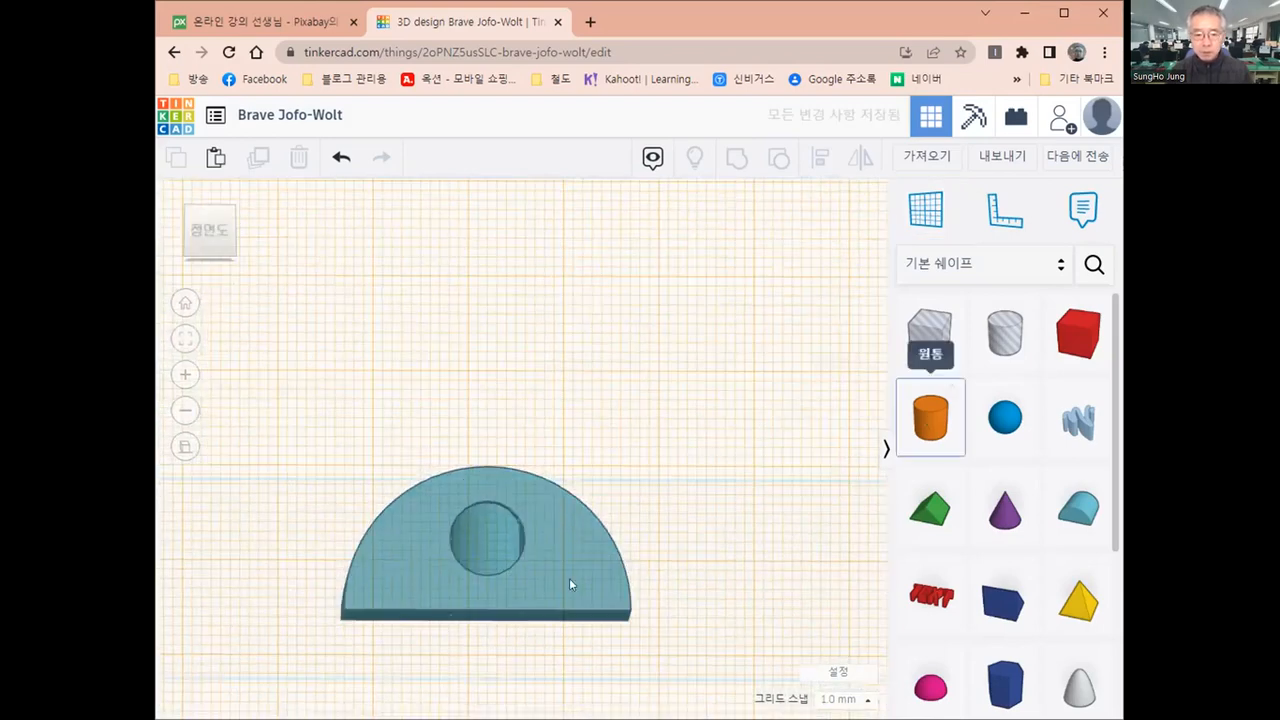
left_click(490, 548)
Set both diameter dimensions of the cylinder on the front face to 5 mm
scroll(458, 568, "down", 1)
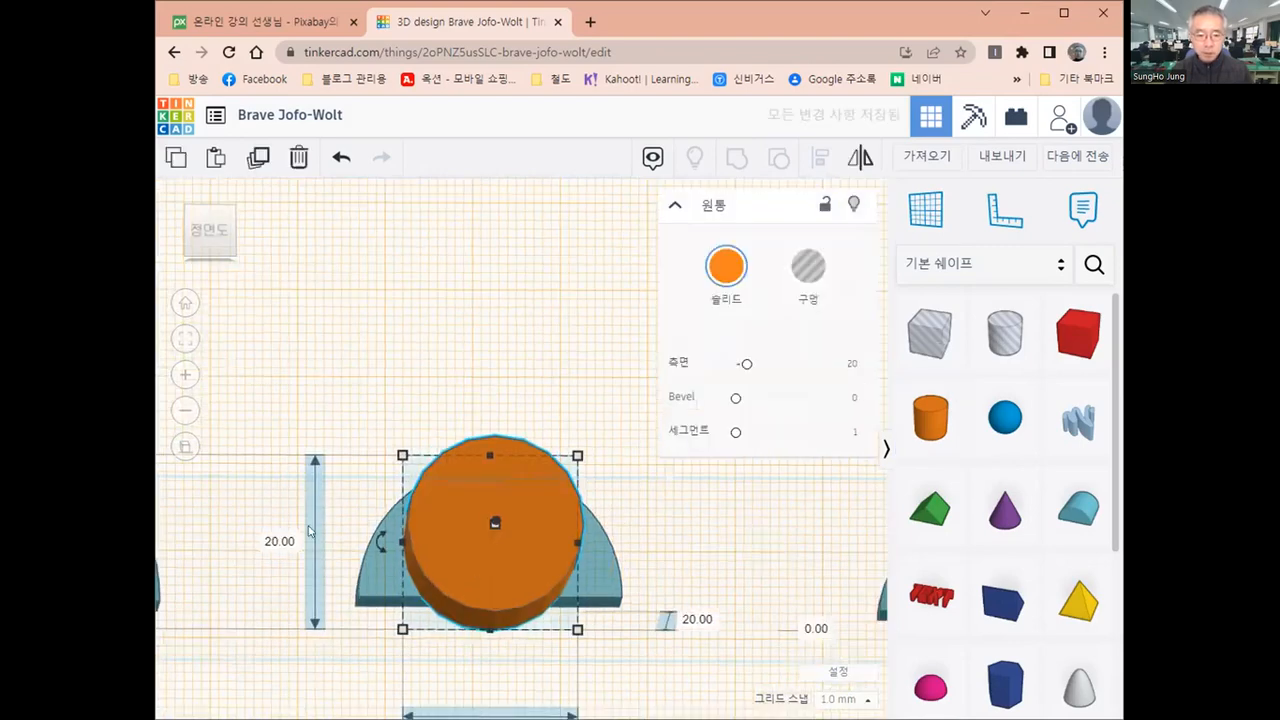
scroll(309, 531, "down", 1)
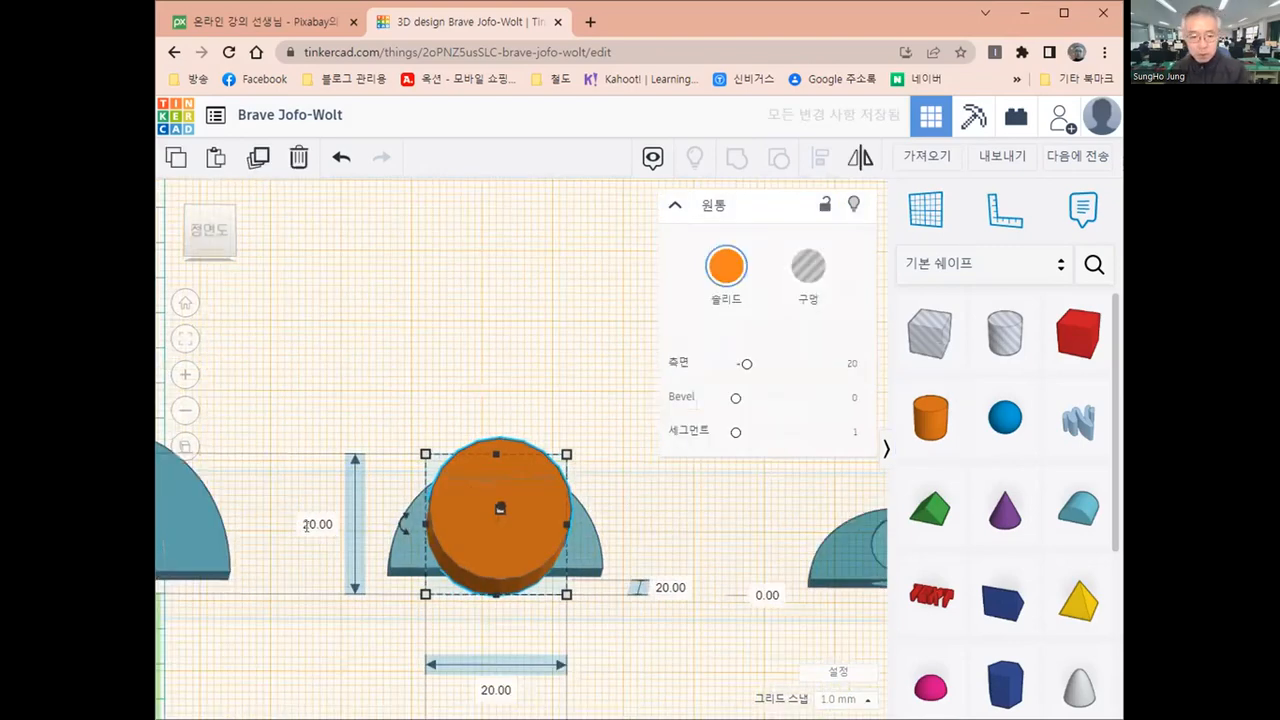
left_click(318, 526)
type("5")
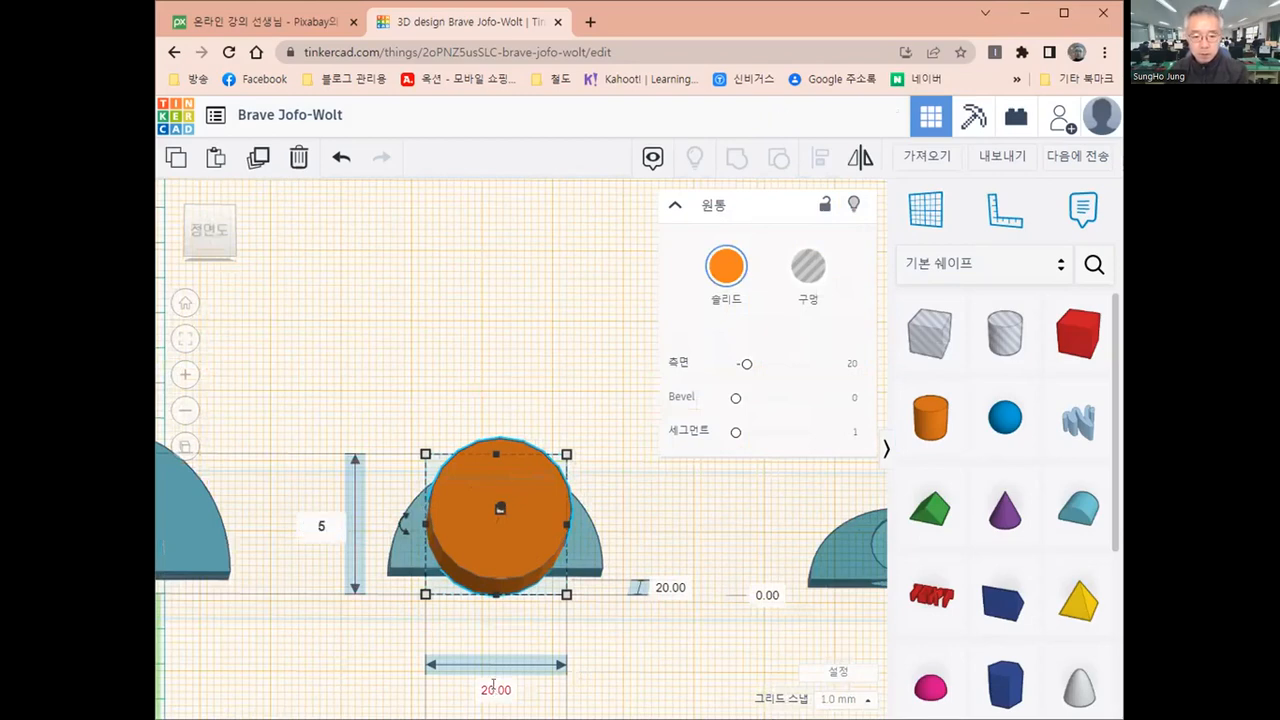
left_click(494, 688)
type("5")
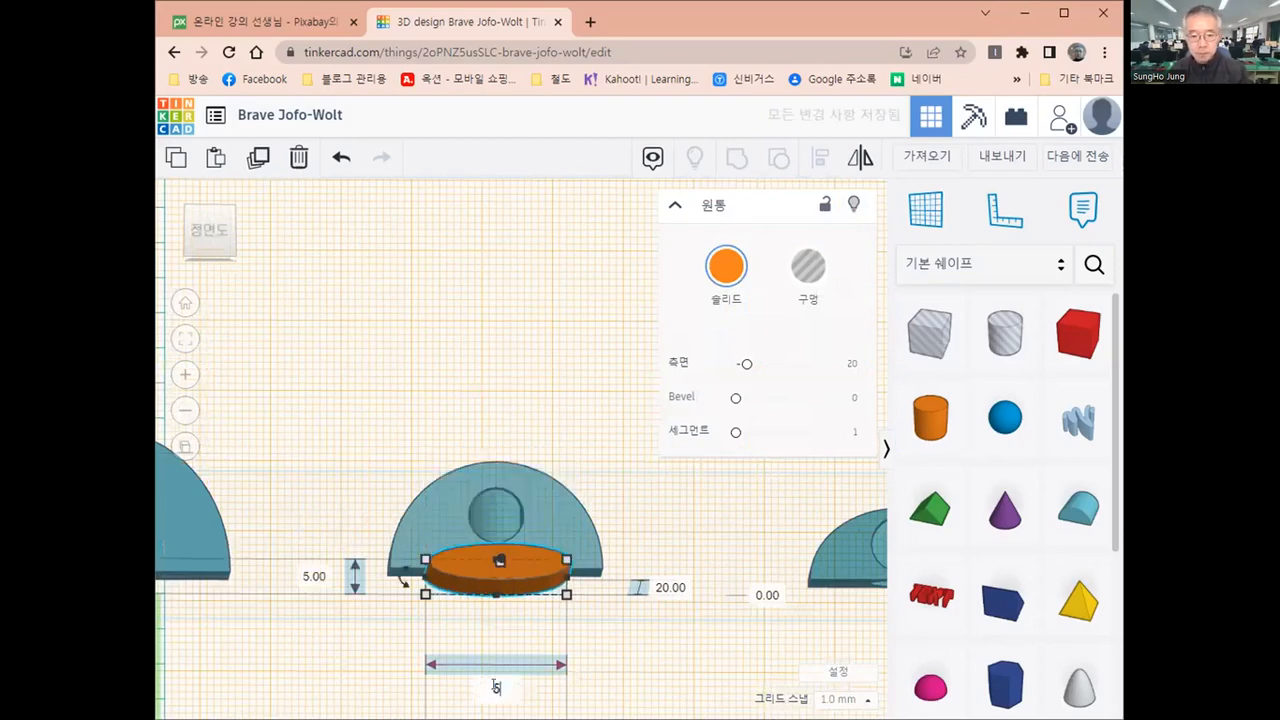
key("Return")
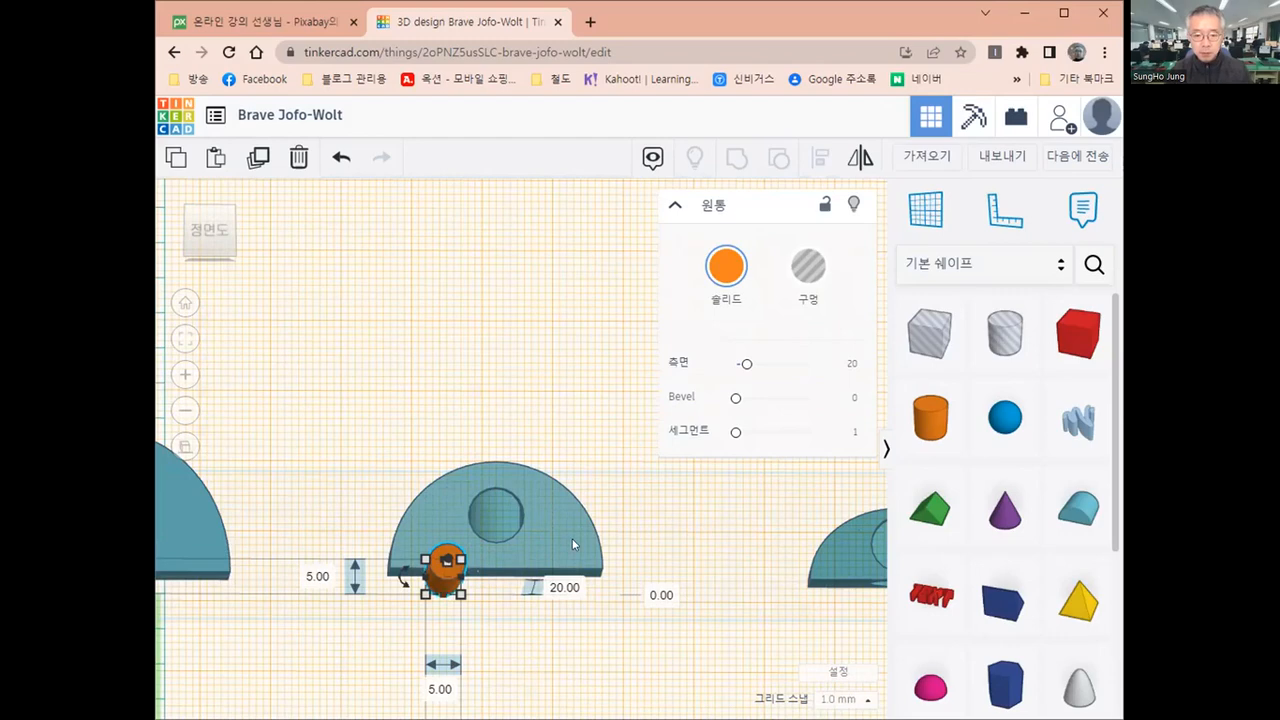
Align the 5 mm cylinder and the middle round roof on their centres in width and height
left_click(572, 512, "shift")
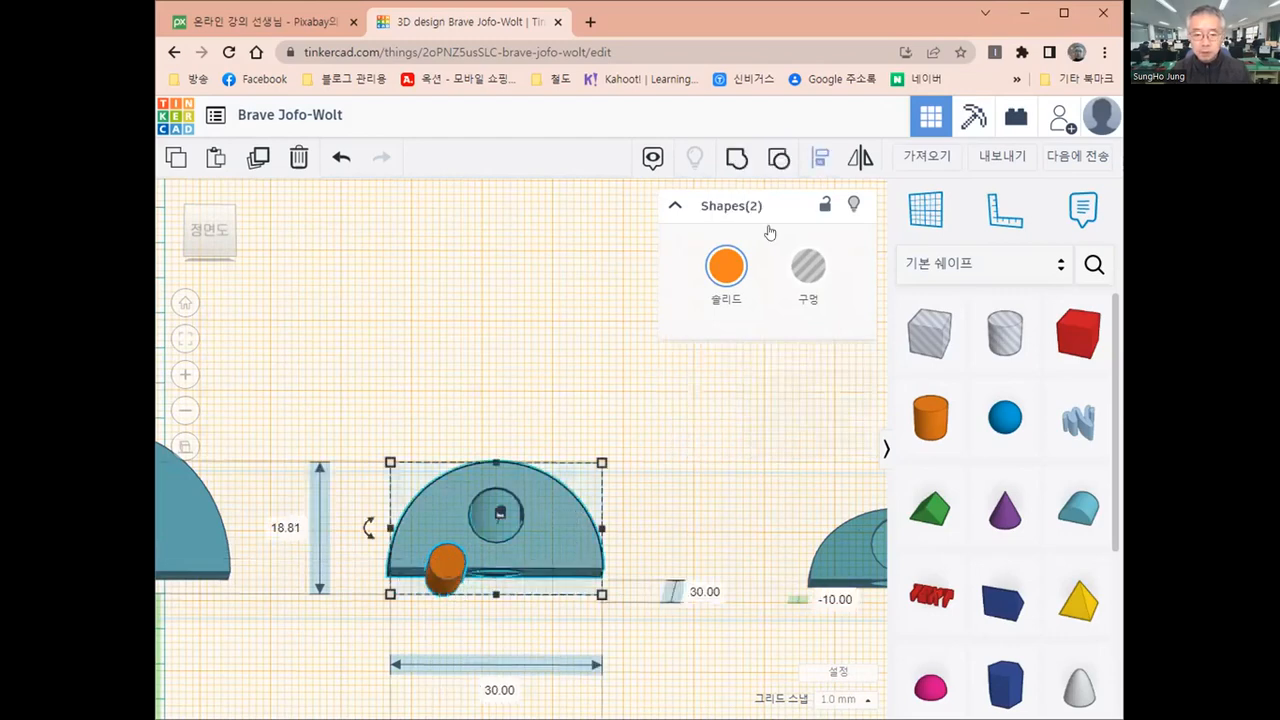
key("l")
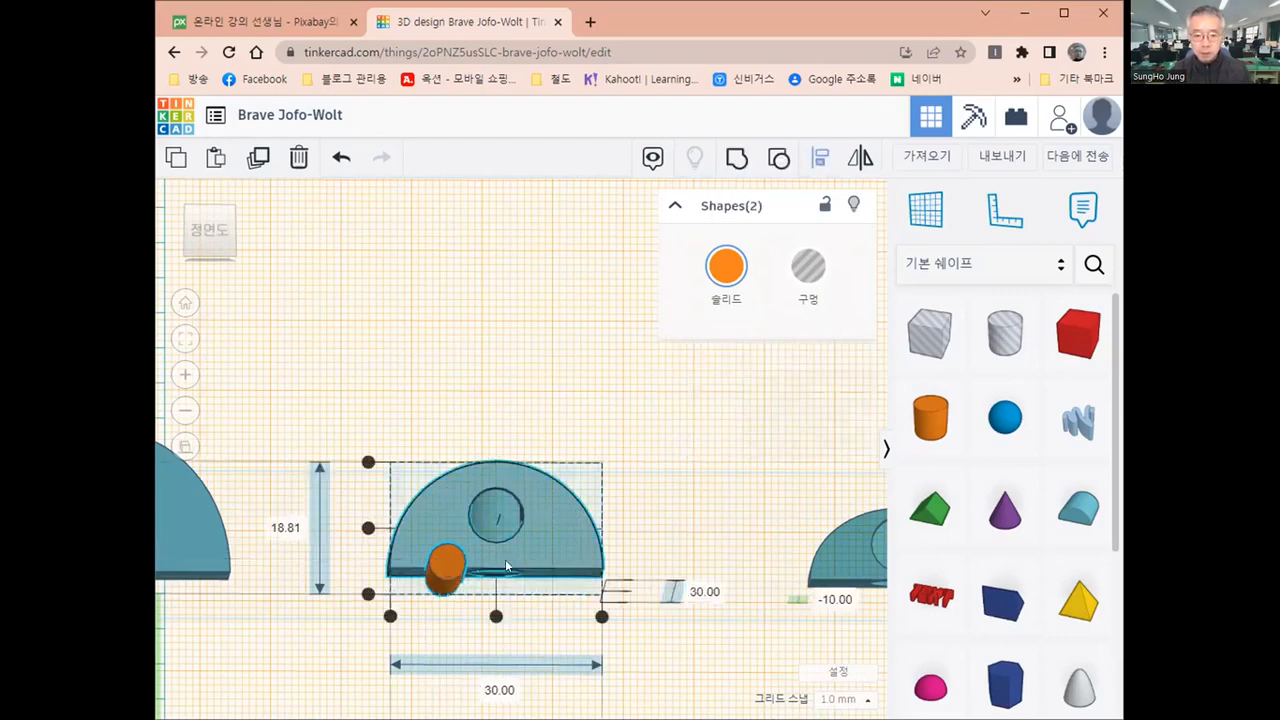
left_click(369, 528)
left_click(369, 528)
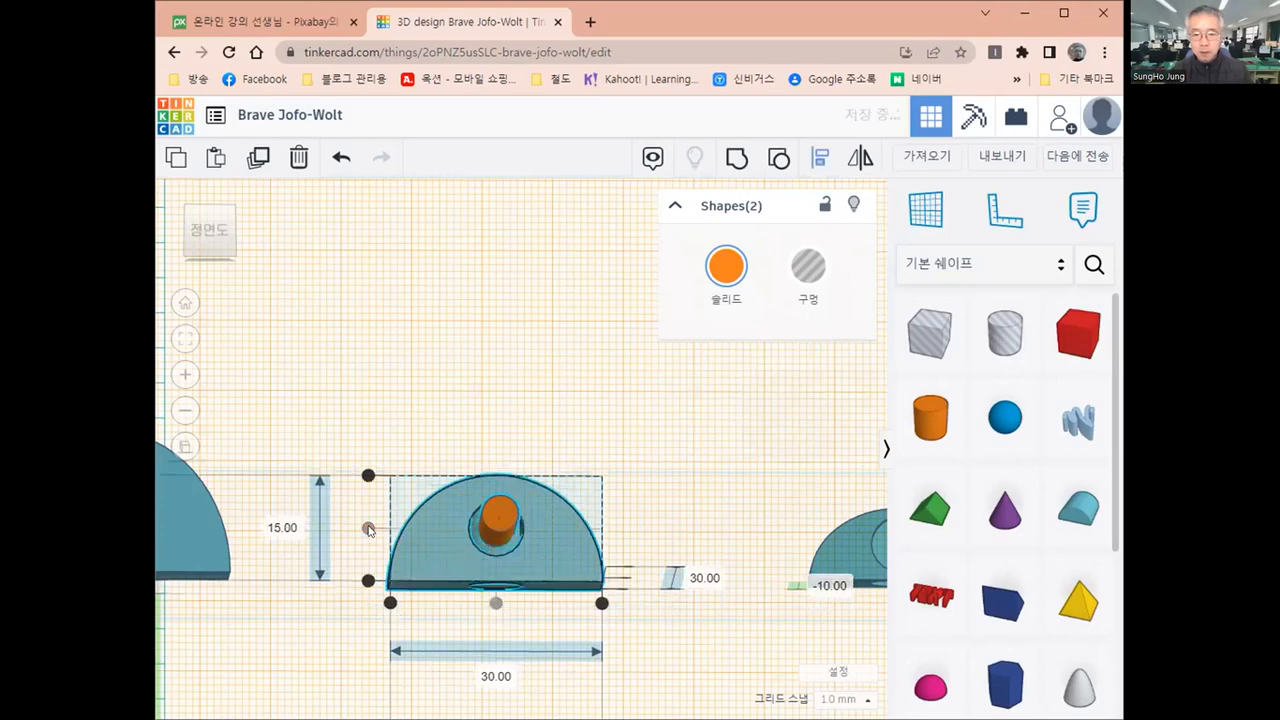
Reset the workplane to the default base grid
scroll(539, 513, "down", 2)
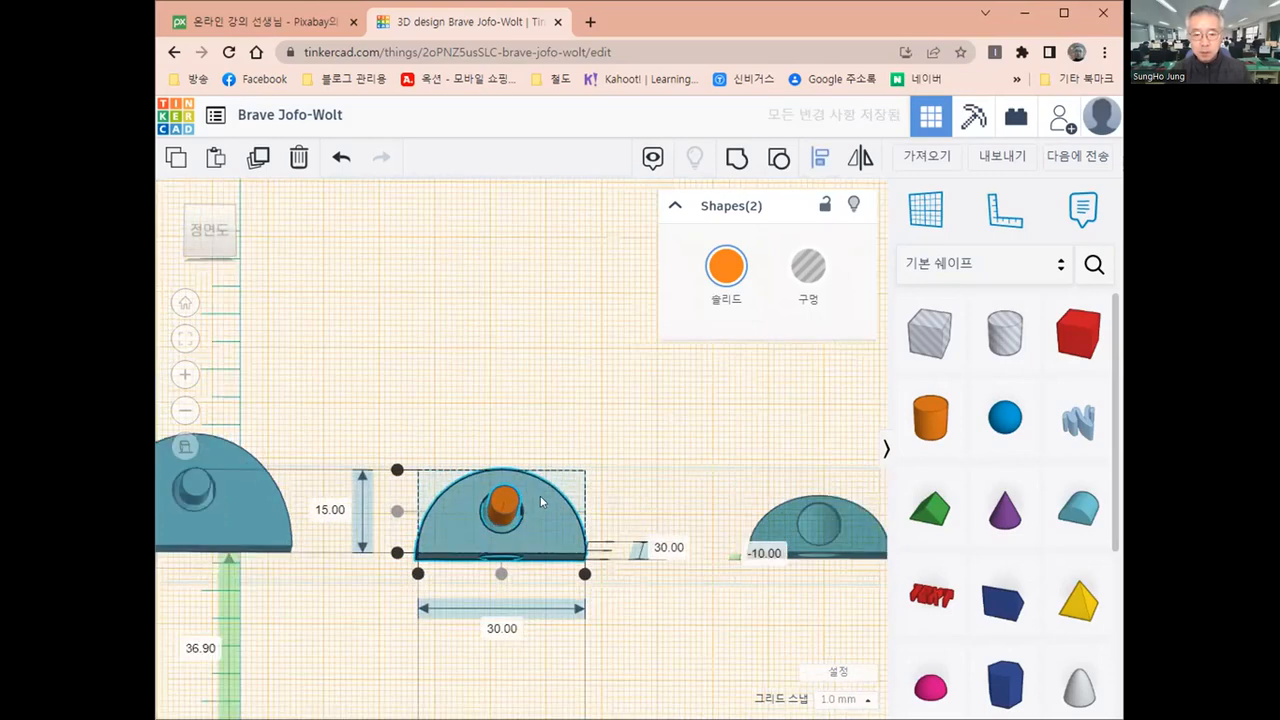
left_click(925, 212)
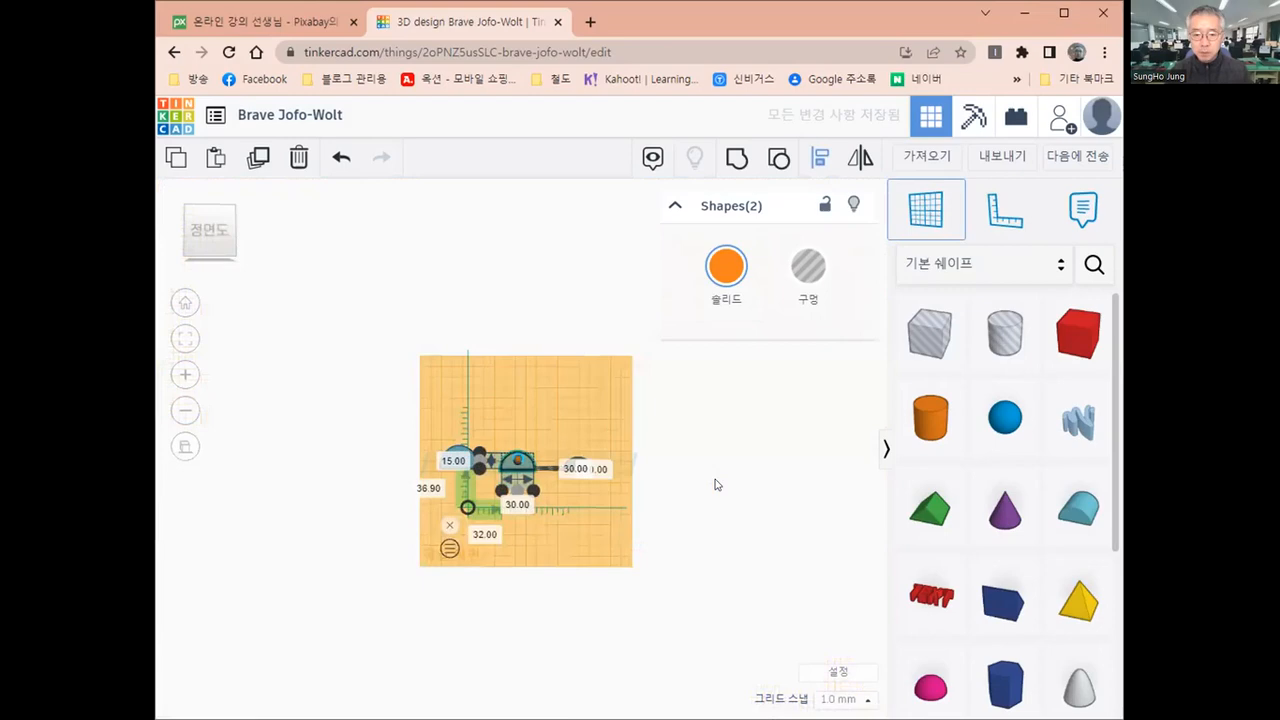
left_click(712, 485)
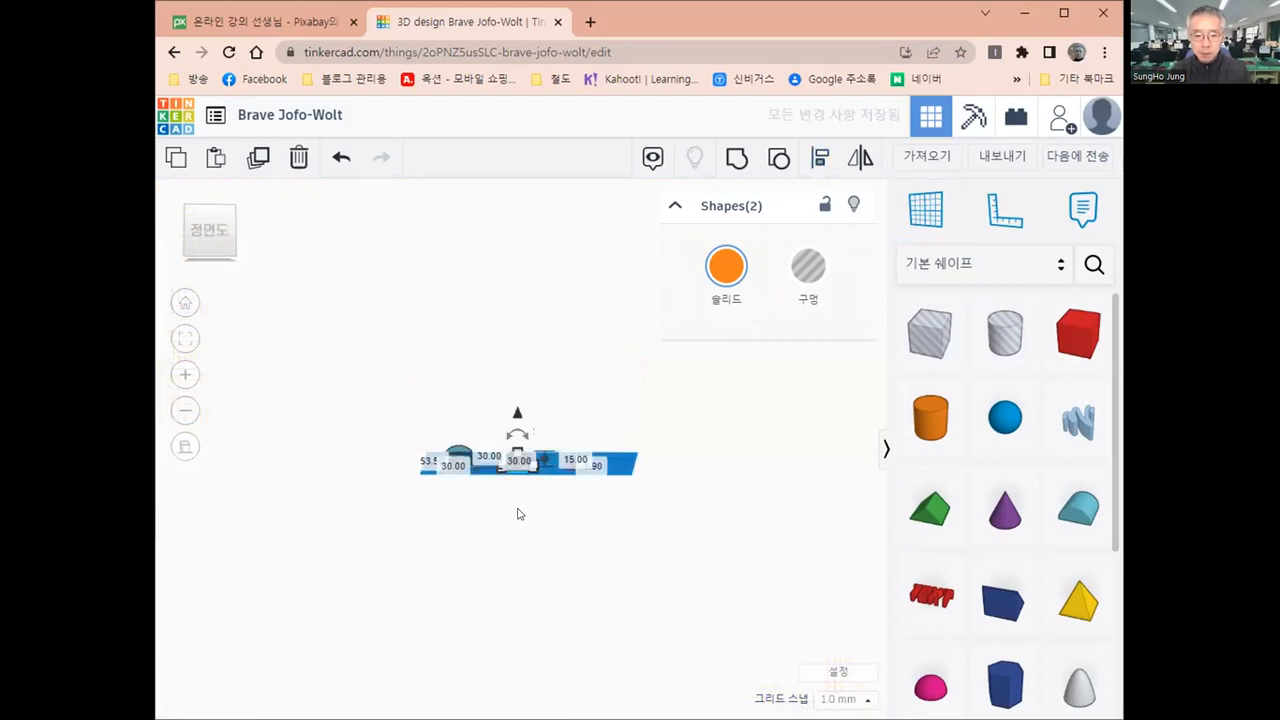
Move the 5 mm cylinder about 7 mm back into the front hole of the middle round roof
scroll(519, 514, "up", 5)
right_click_drag(554, 571, 540, 675)
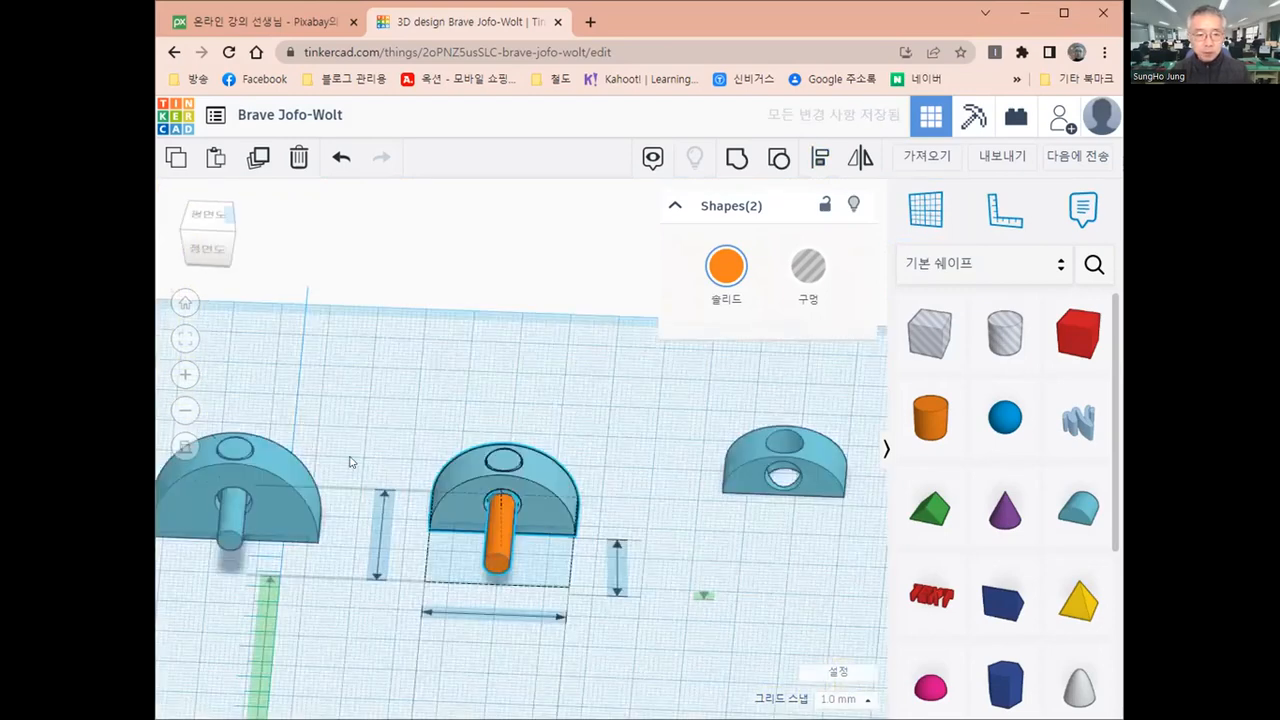
left_click(203, 214)
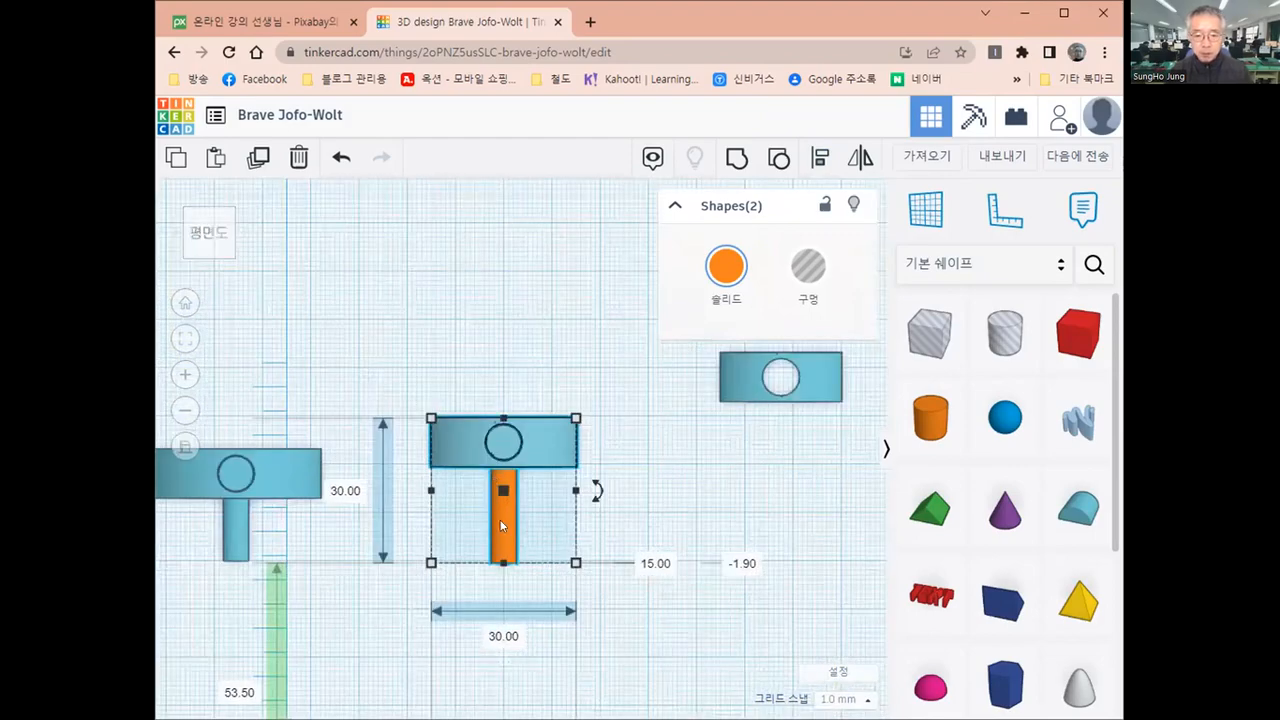
scroll(538, 500, "up", 2)
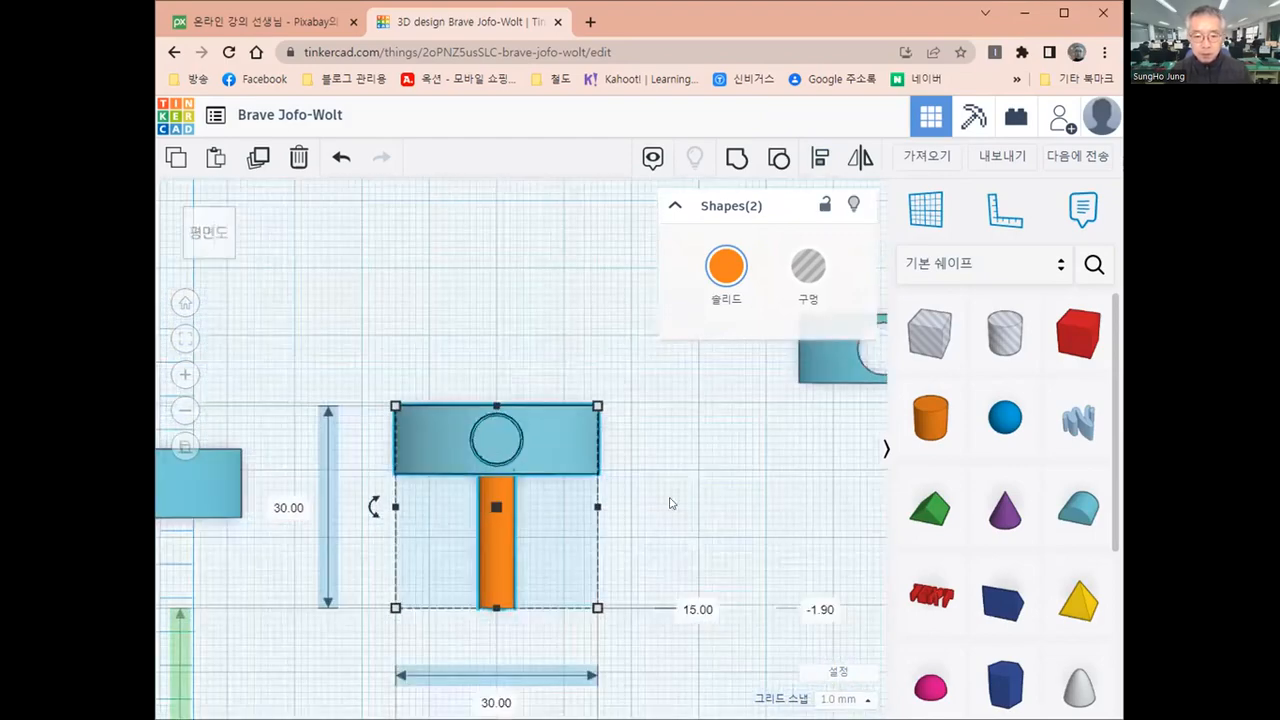
scroll(520, 500, "up", 1)
scroll(499, 571, "up", 1)
left_click(499, 571)
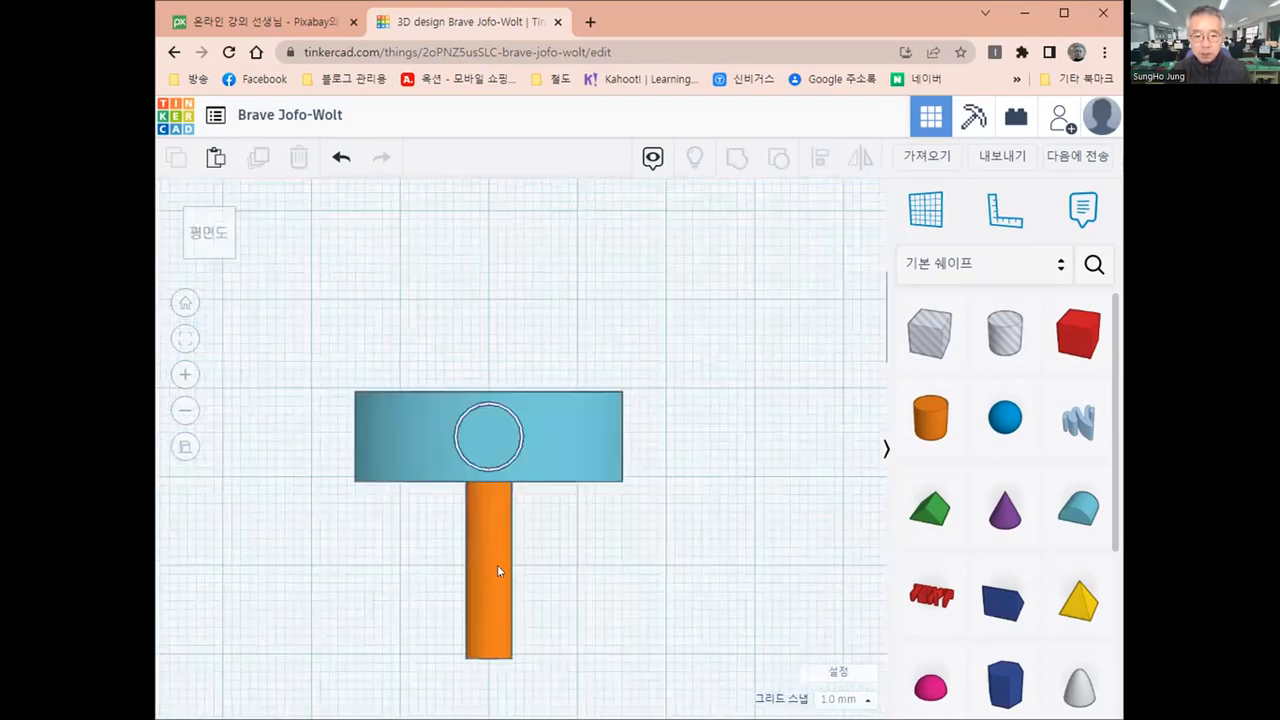
left_click(499, 571)
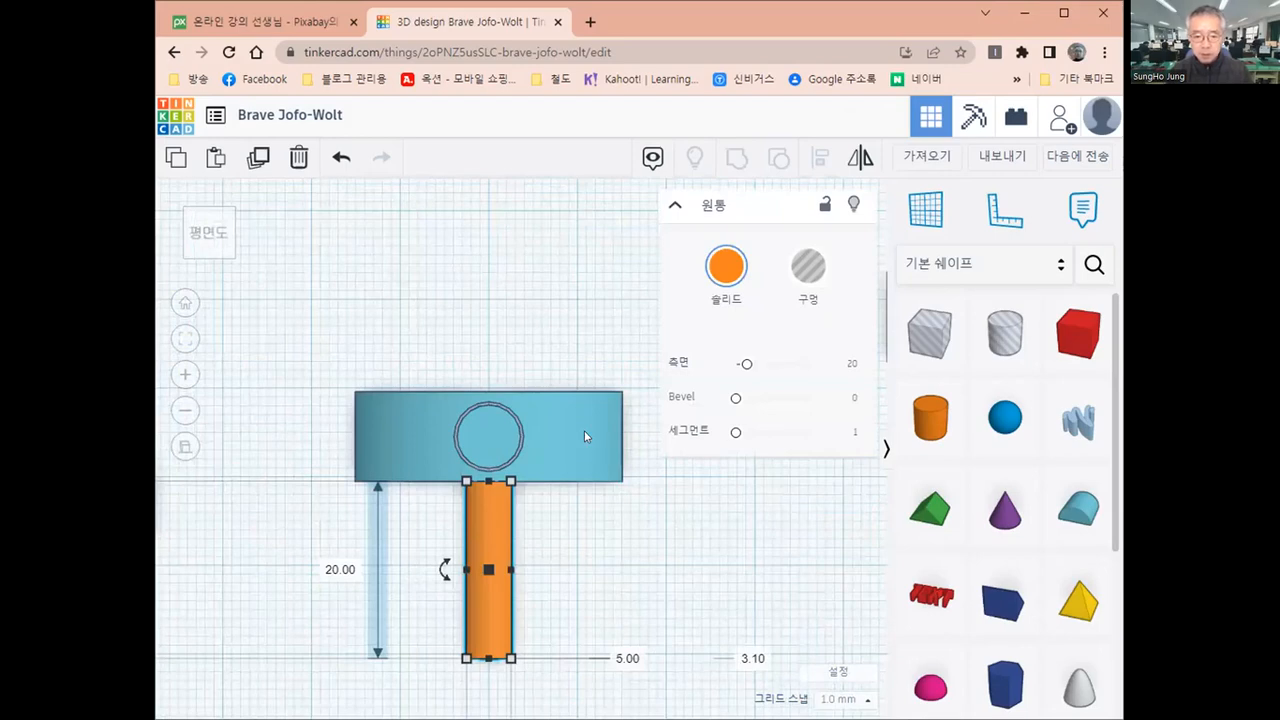
key("Up")
key("Up")
key("Up")
key("Up")
key("Up")
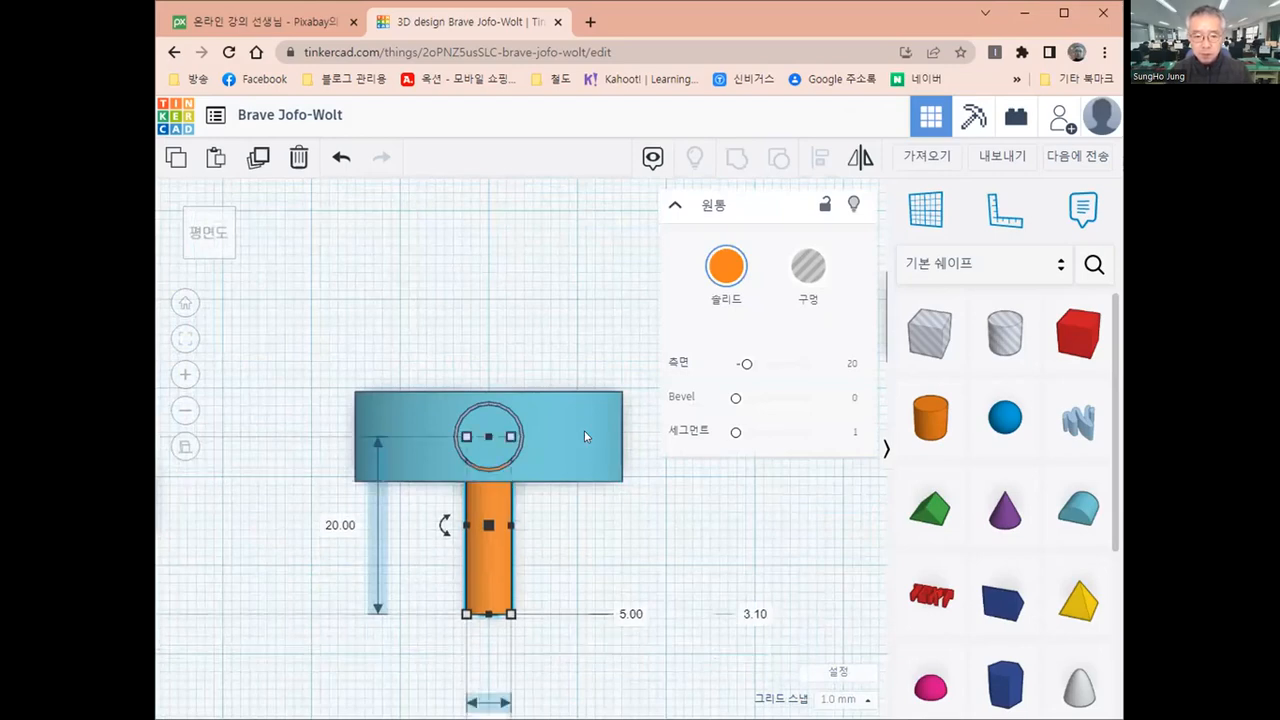
key("Up")
key("Up")
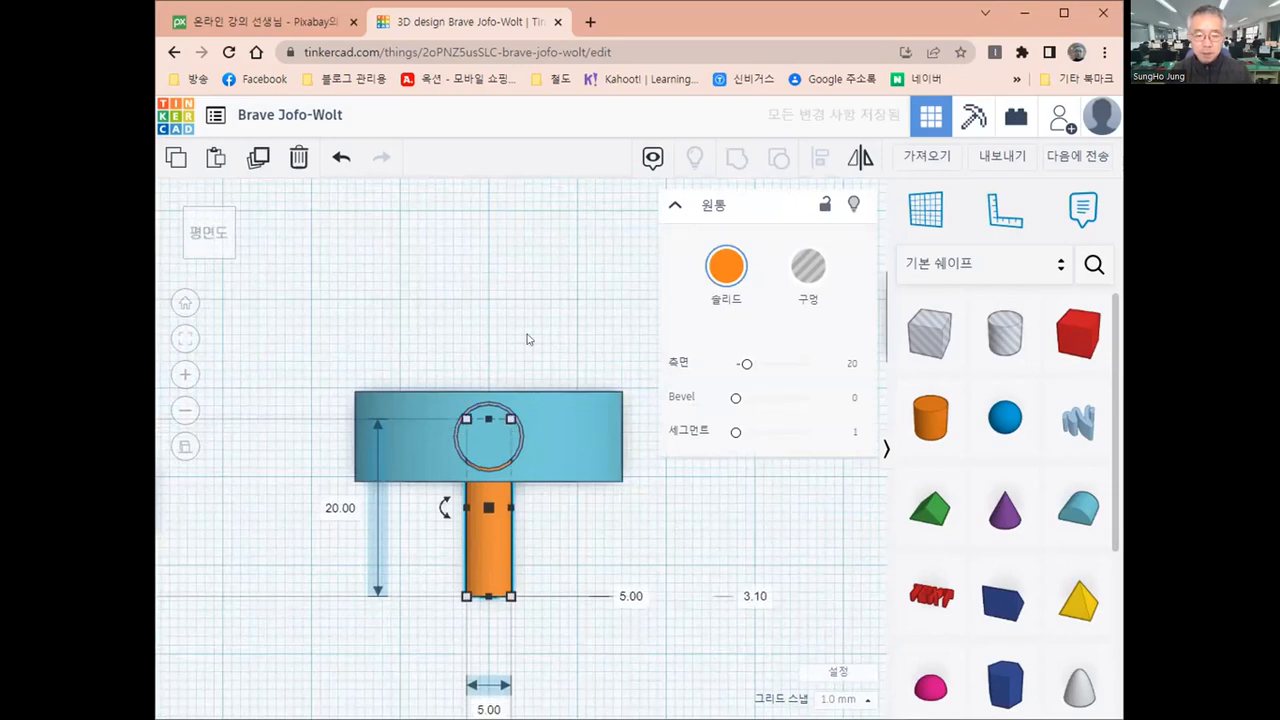
Group the middle round roof with the 5 mm cylinder in its front hole
left_click(565, 554)
right_click_drag(563, 548, 533, 575)
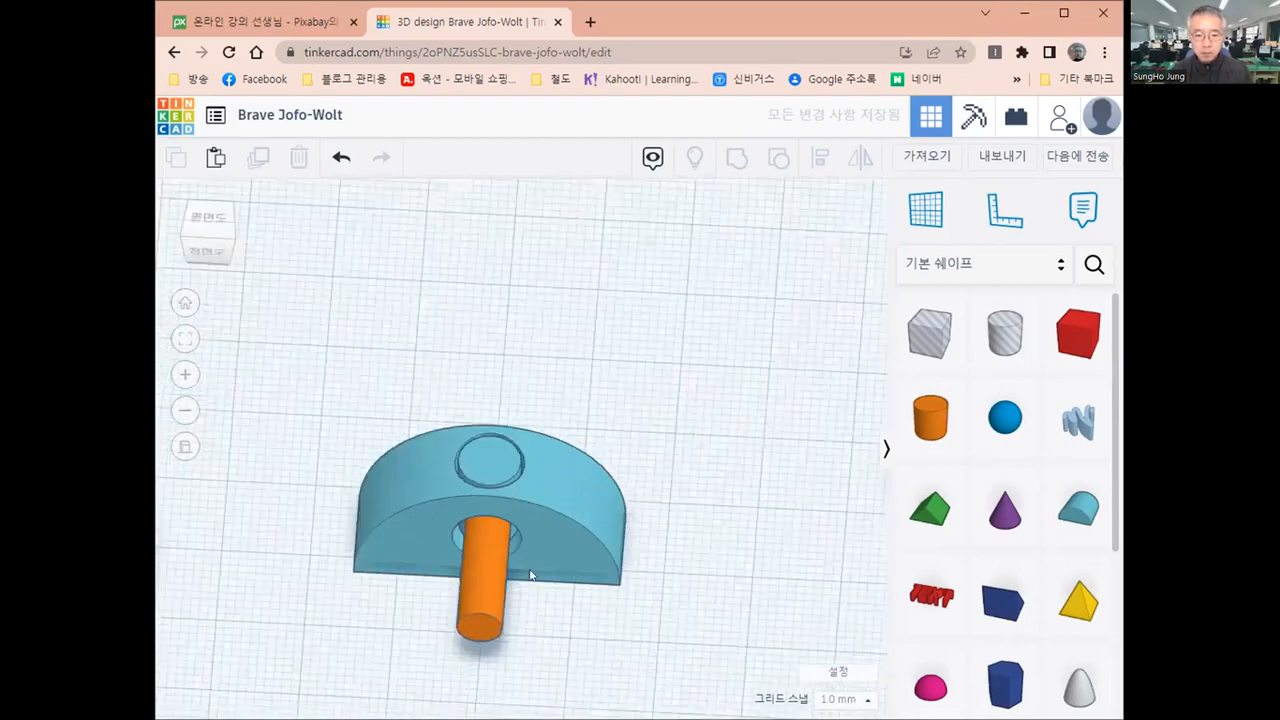
left_click_drag(334, 412, 664, 680)
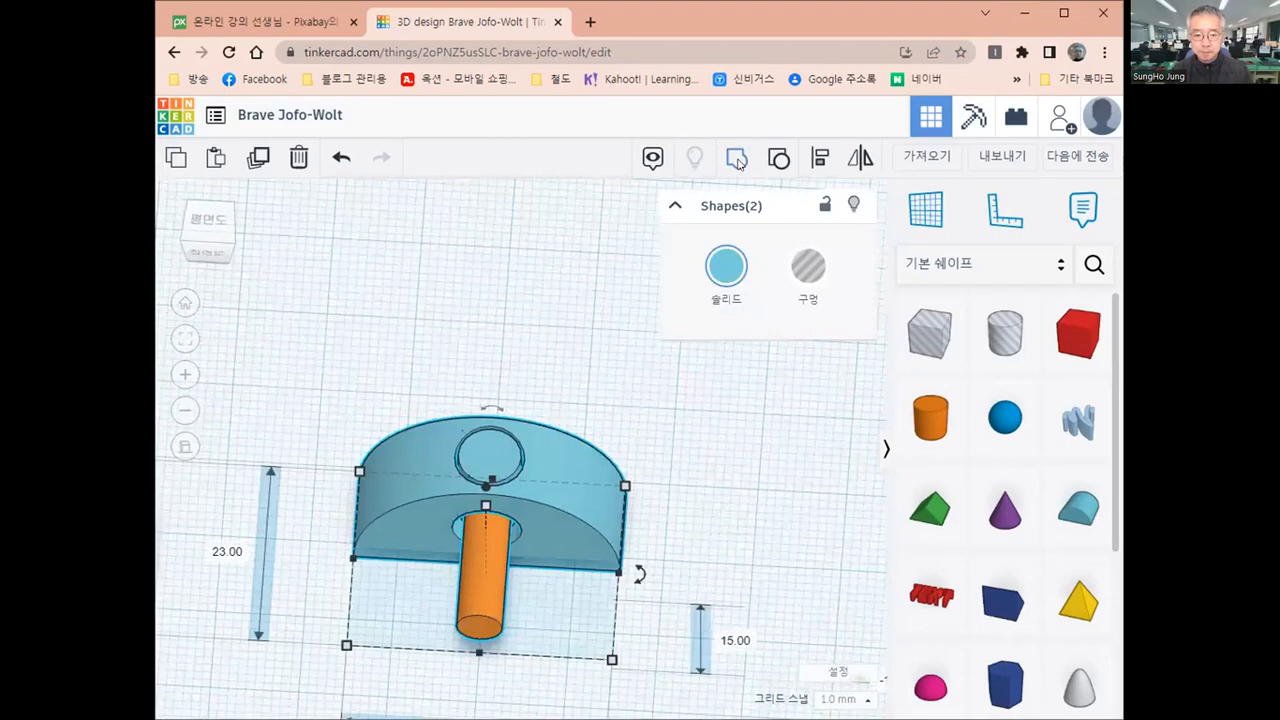
left_click(737, 160)
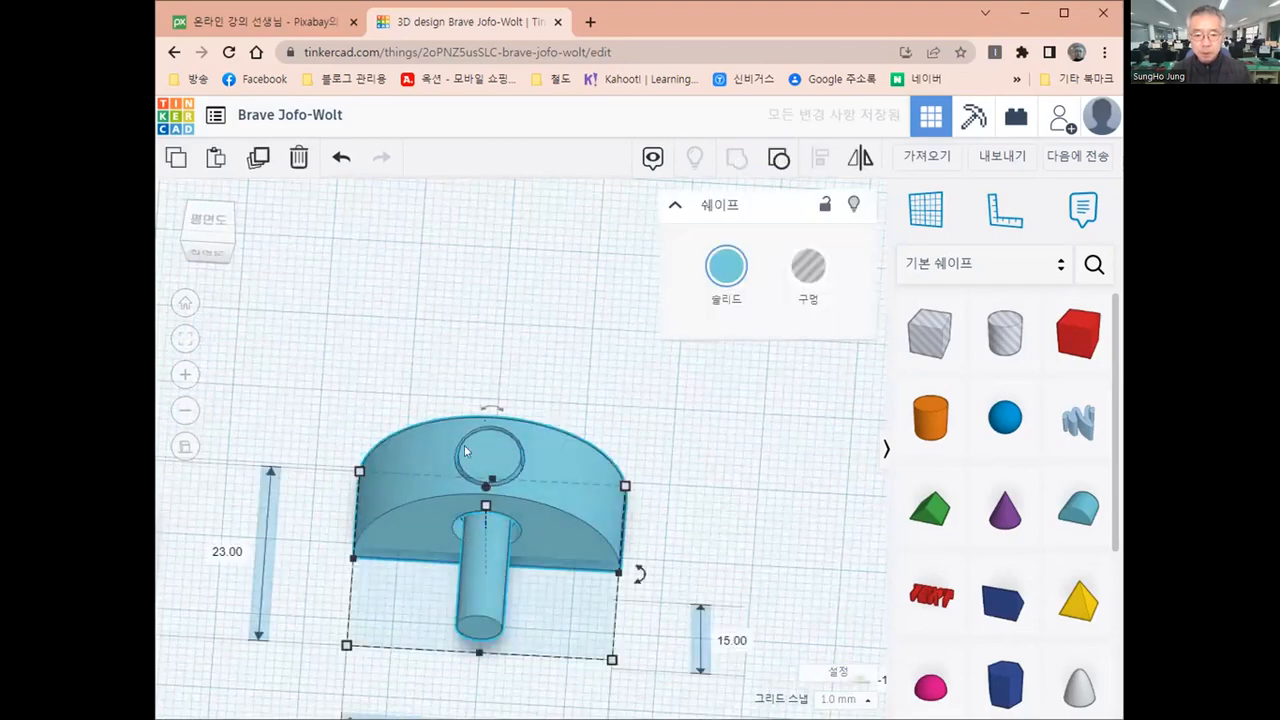
left_click(511, 443)
Place a new cylinder on the workplane beside the smallest round roof with the empty holes
right_click_drag(465, 451, 497, 555)
right_click_drag(675, 570, 378, 466)
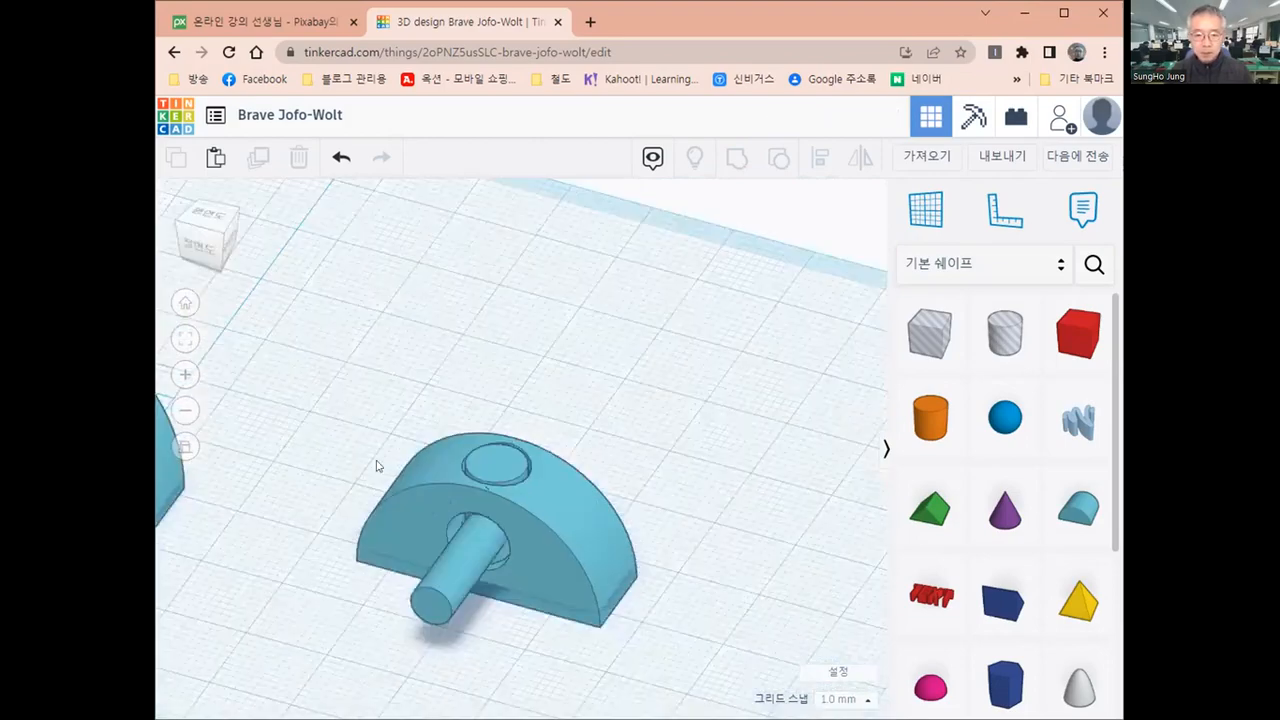
middle_click_drag(378, 466, 273, 459)
middle_click_drag(744, 566, 547, 570)
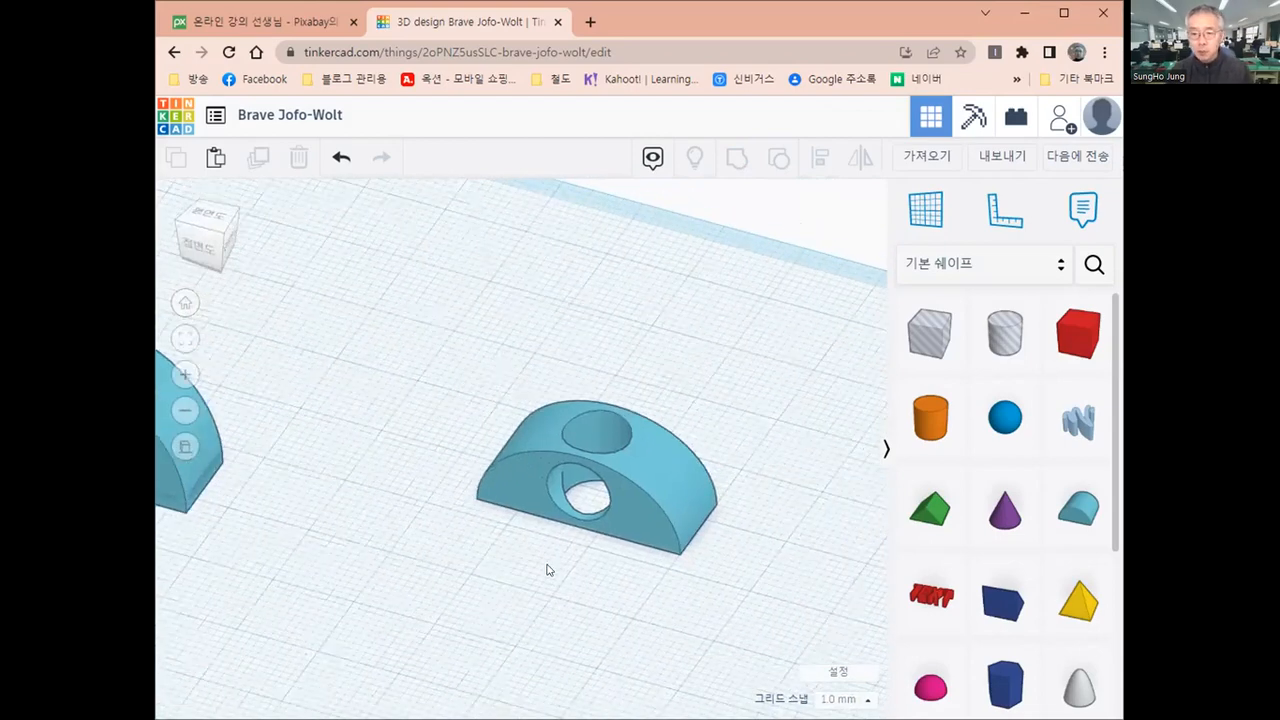
left_click(660, 514)
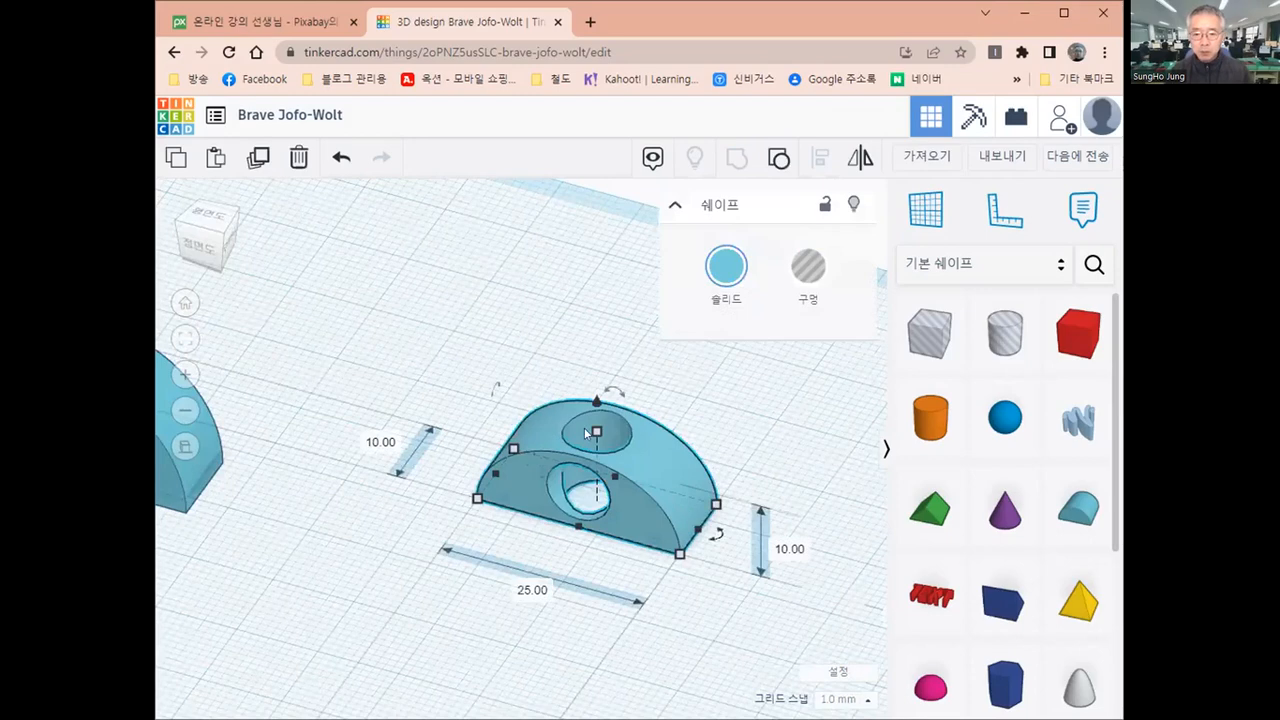
left_click(929, 432)
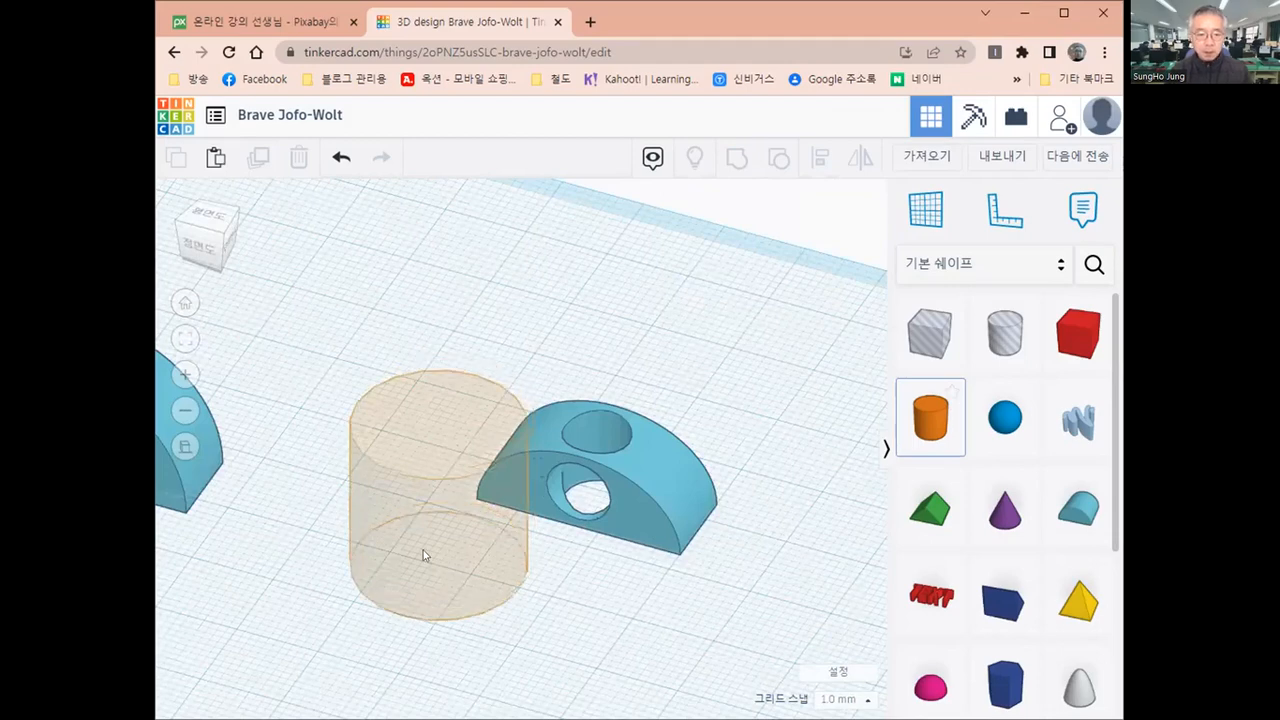
left_click(423, 550)
Set the new cylinder's width and depth to 8 mm and its height to 10 mm
left_click(242, 512)
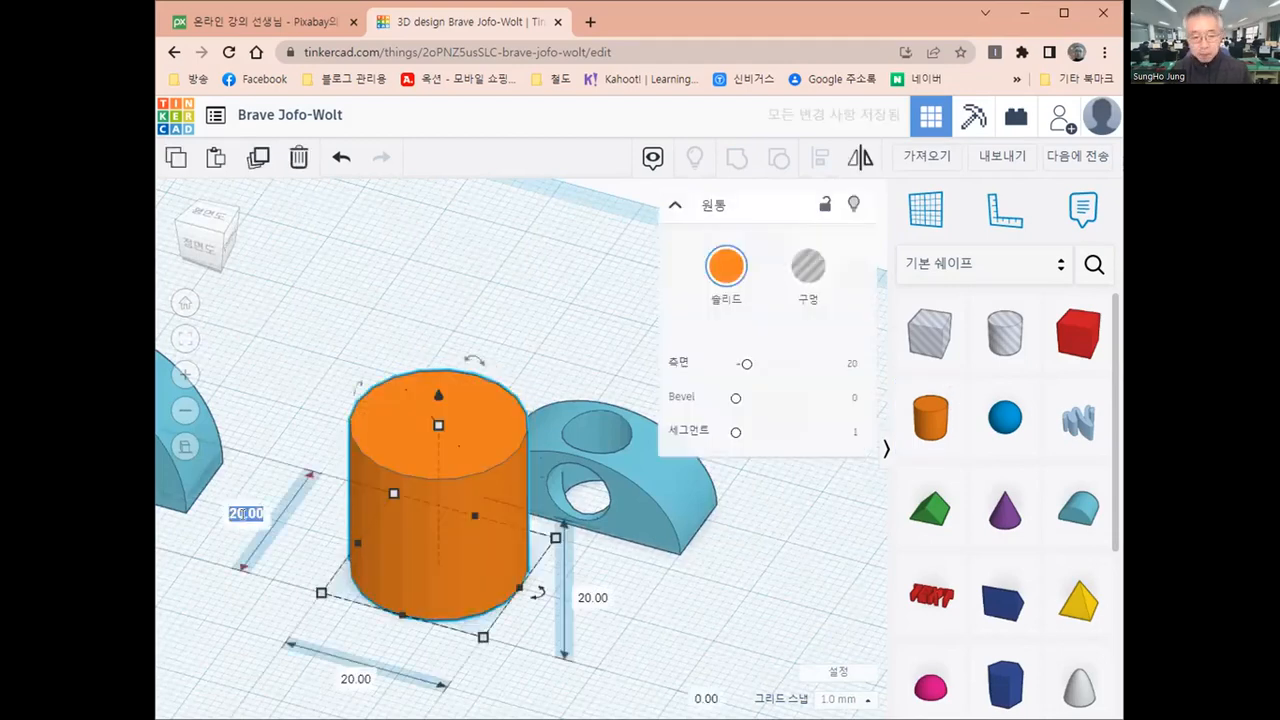
type("8")
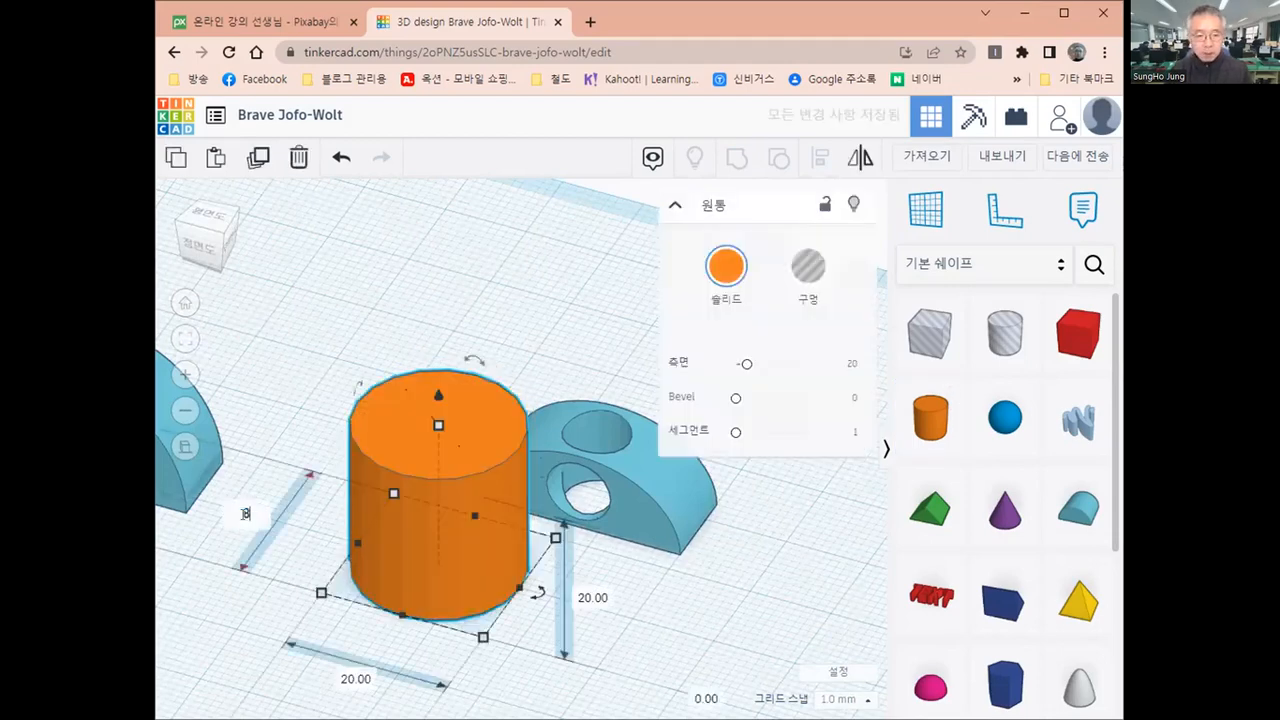
left_click(355, 678)
type("8")
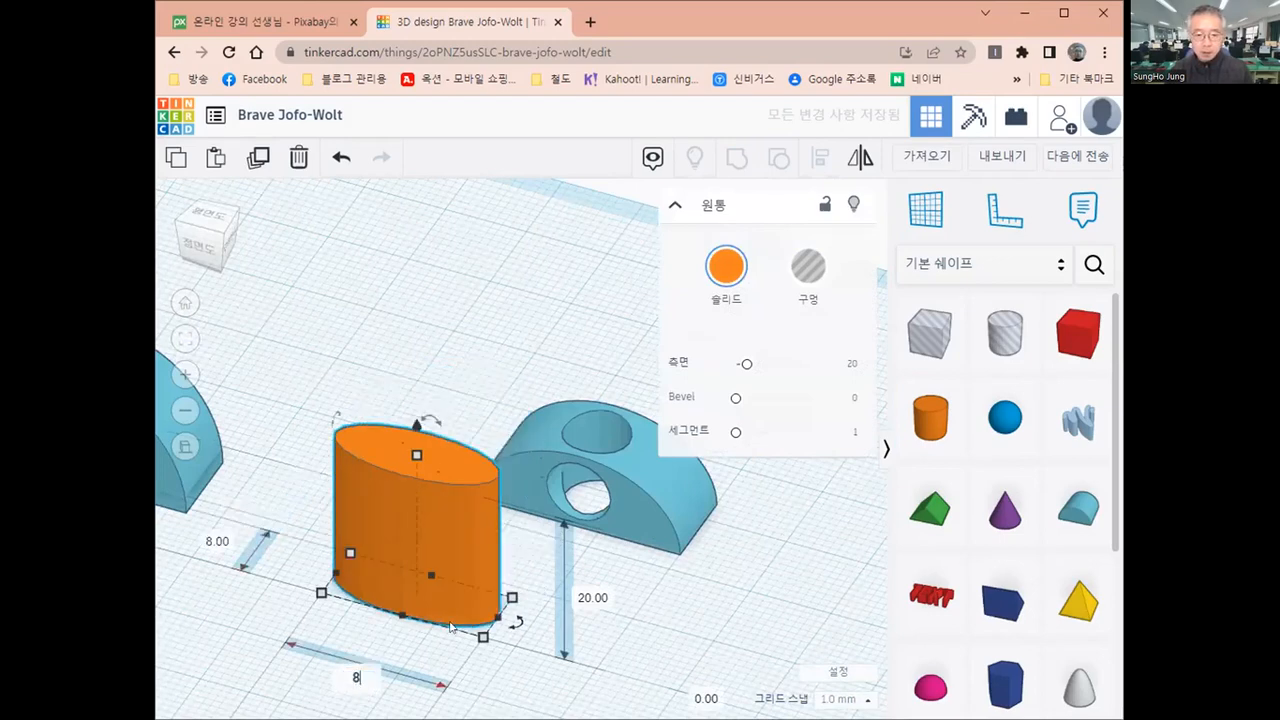
key("Return")
left_click(492, 569)
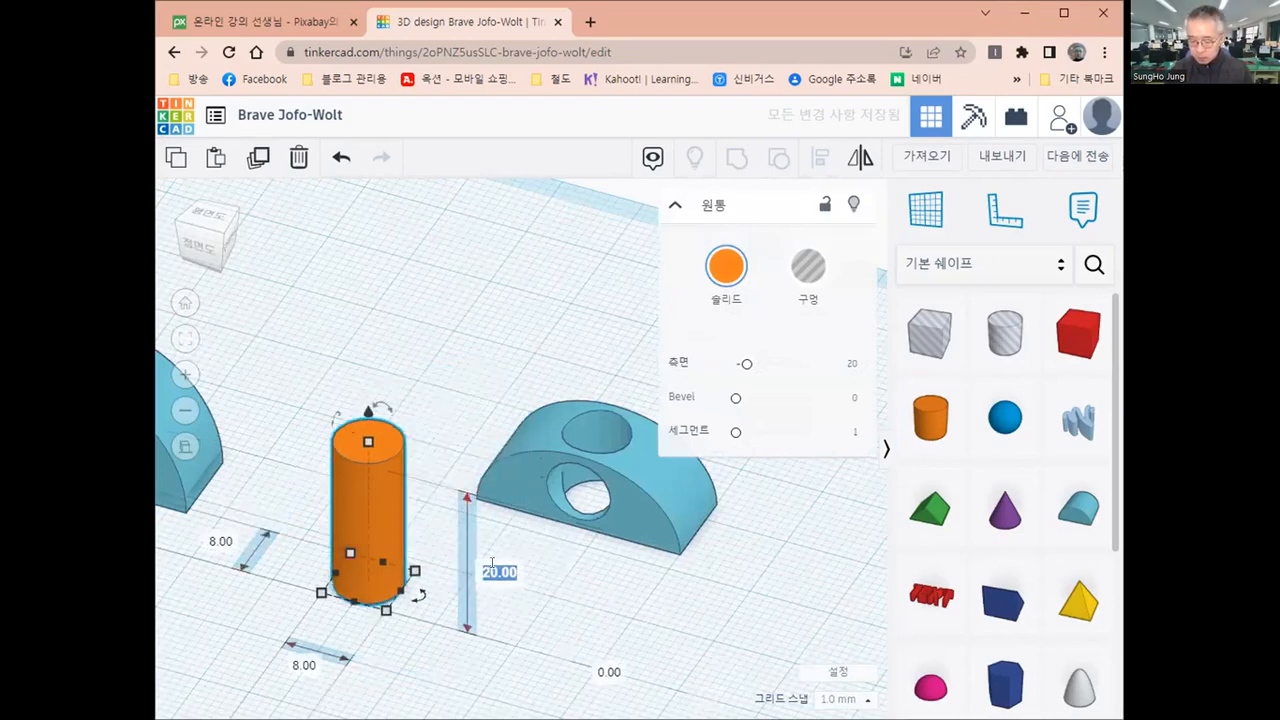
type("10")
key("Return")
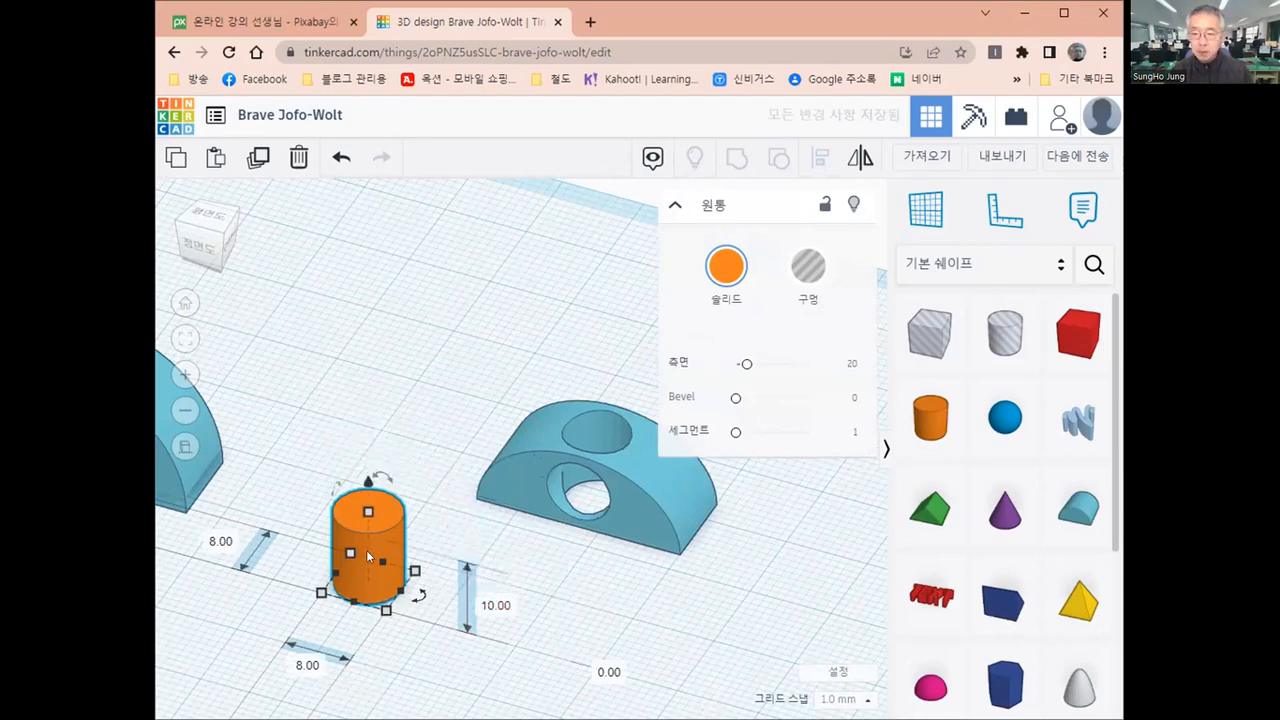
Align the 8 mm cylinder to the centre of the smallest round roof in width and depth so it sits in the top hole
left_click(652, 521, "shift")
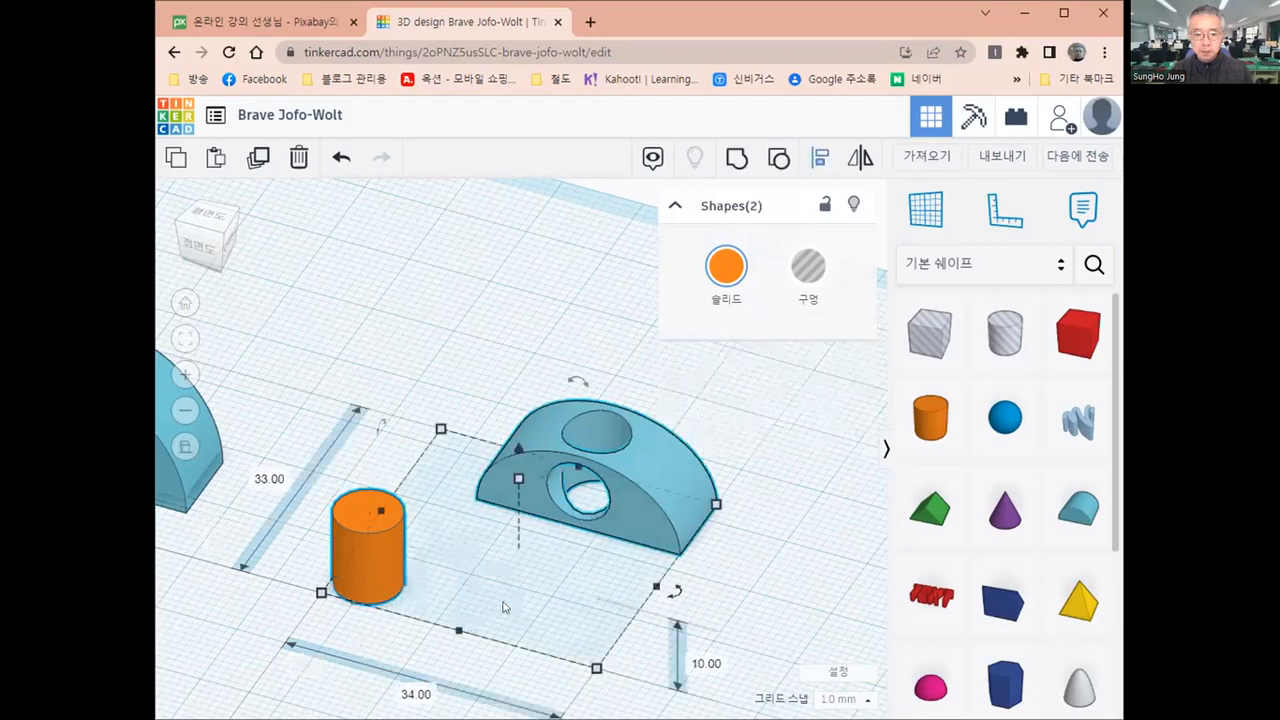
key("l")
left_click(458, 639)
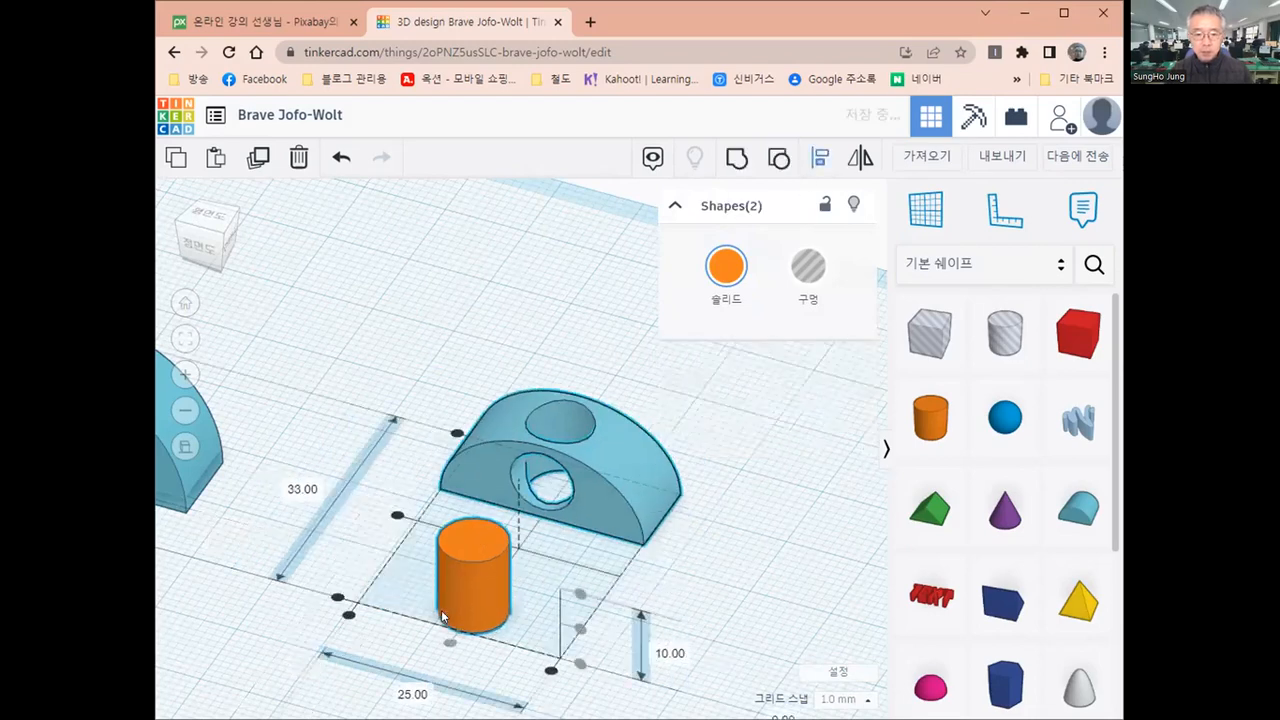
left_click(397, 517)
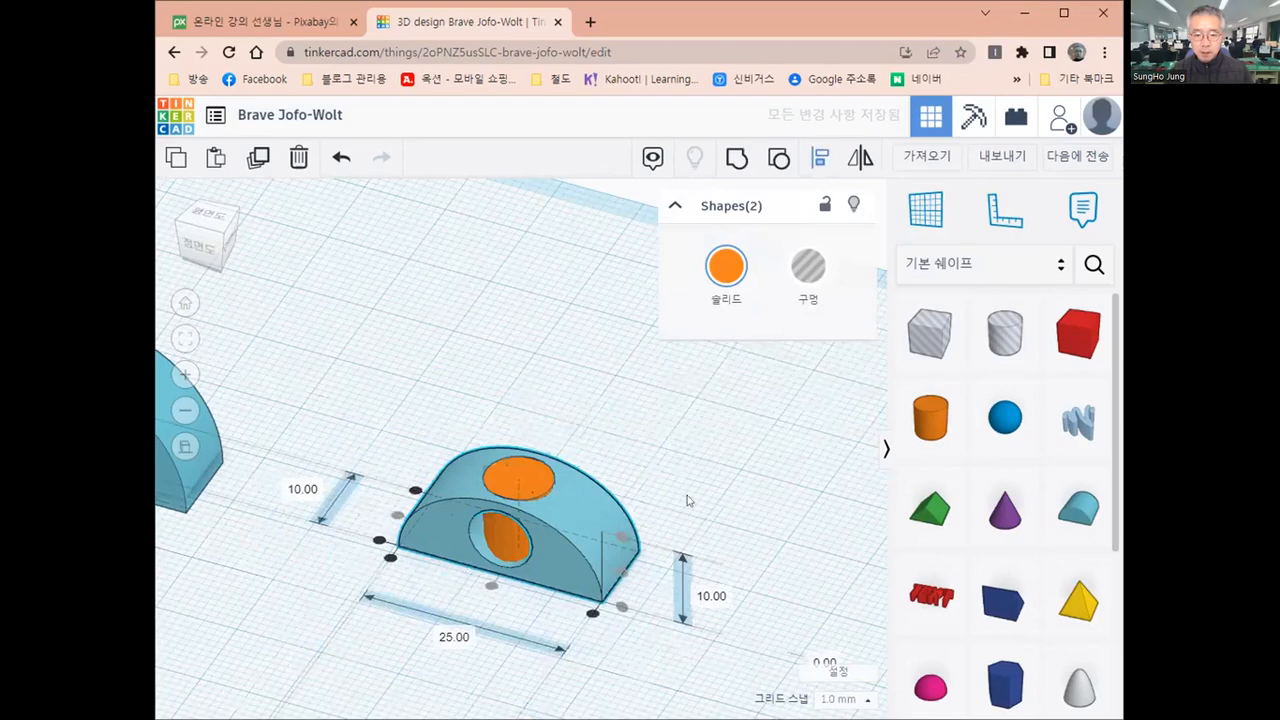
Examine from above how the 8 mm cylinder fits in the top hole of the smallest round roof
right_click_drag(730, 666, 580, 586)
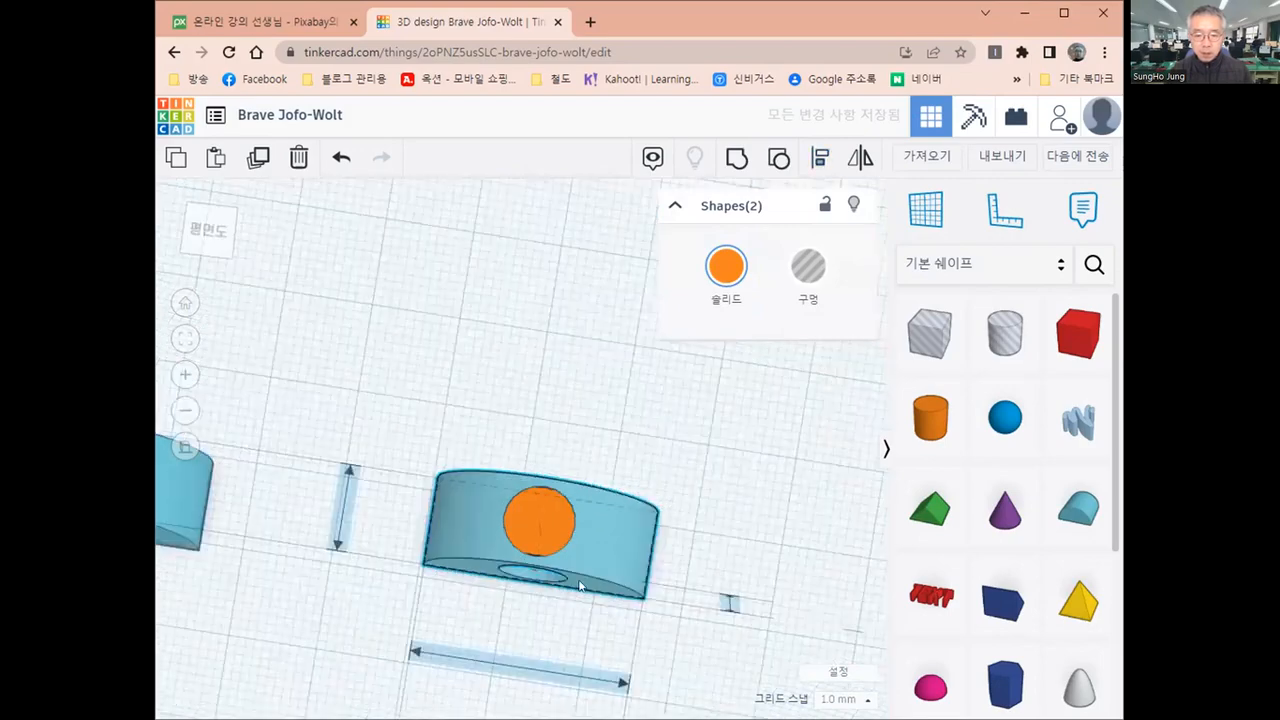
scroll(580, 586, "up", 3)
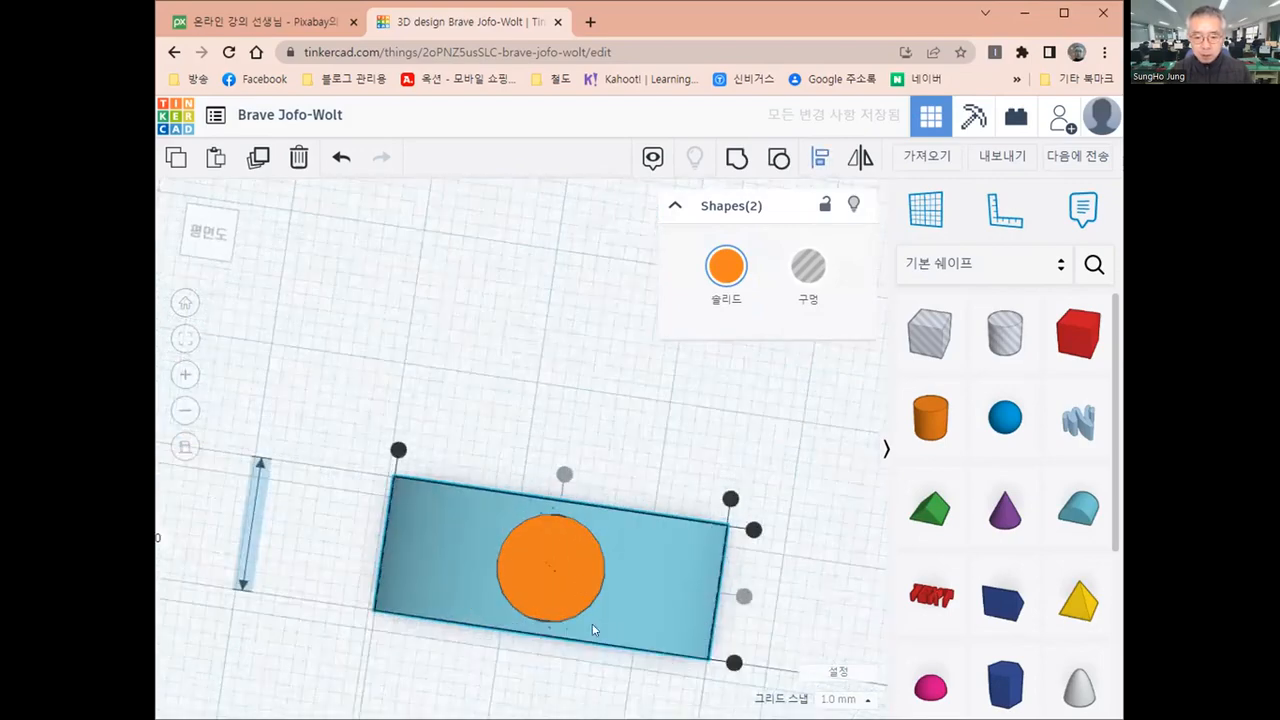
scroll(590, 625, "up", 4)
middle_click_drag(590, 625, 527, 490)
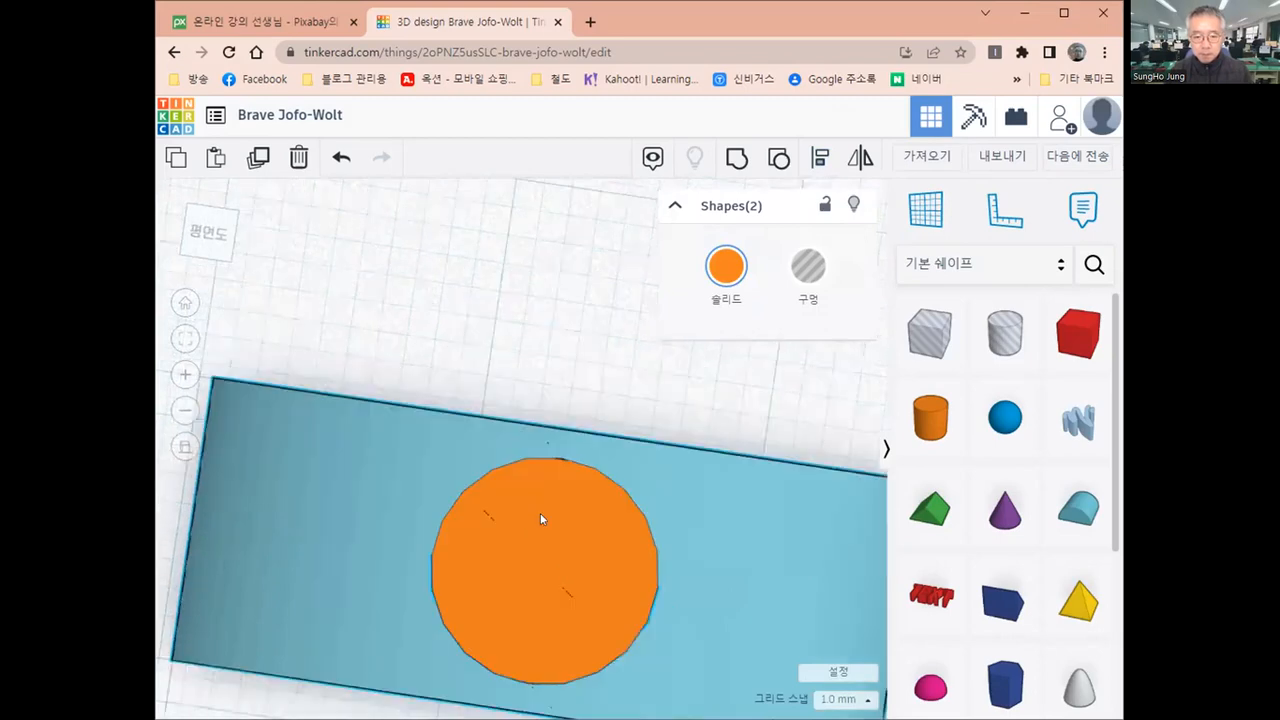
scroll(540, 513, "up", 2)
key("l")
scroll(541, 523, "down", 3)
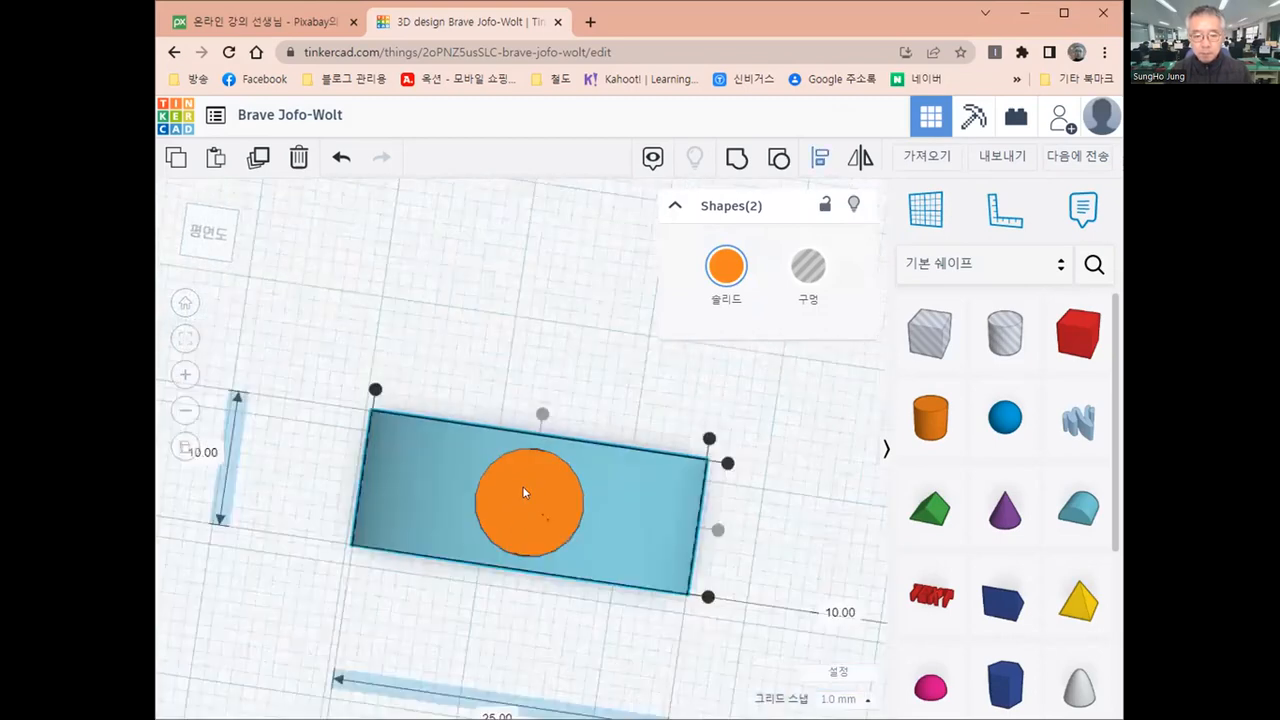
scroll(524, 492, "down", 2)
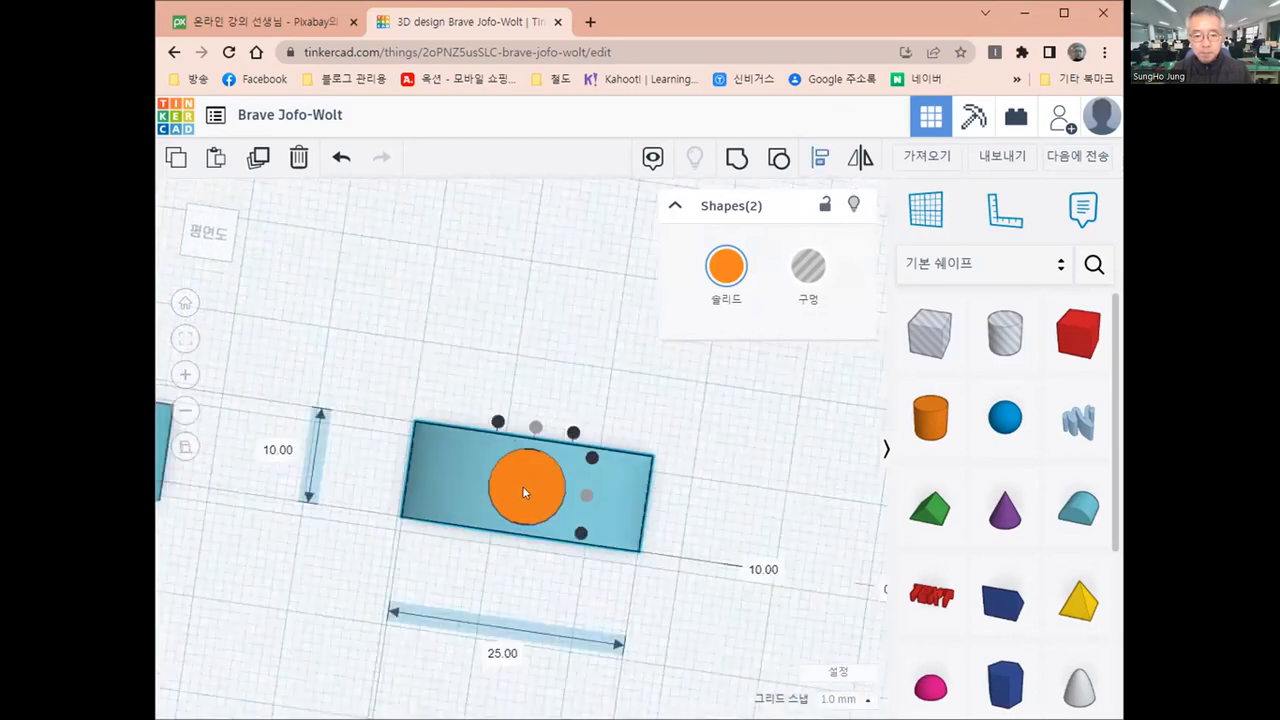
left_click(622, 582)
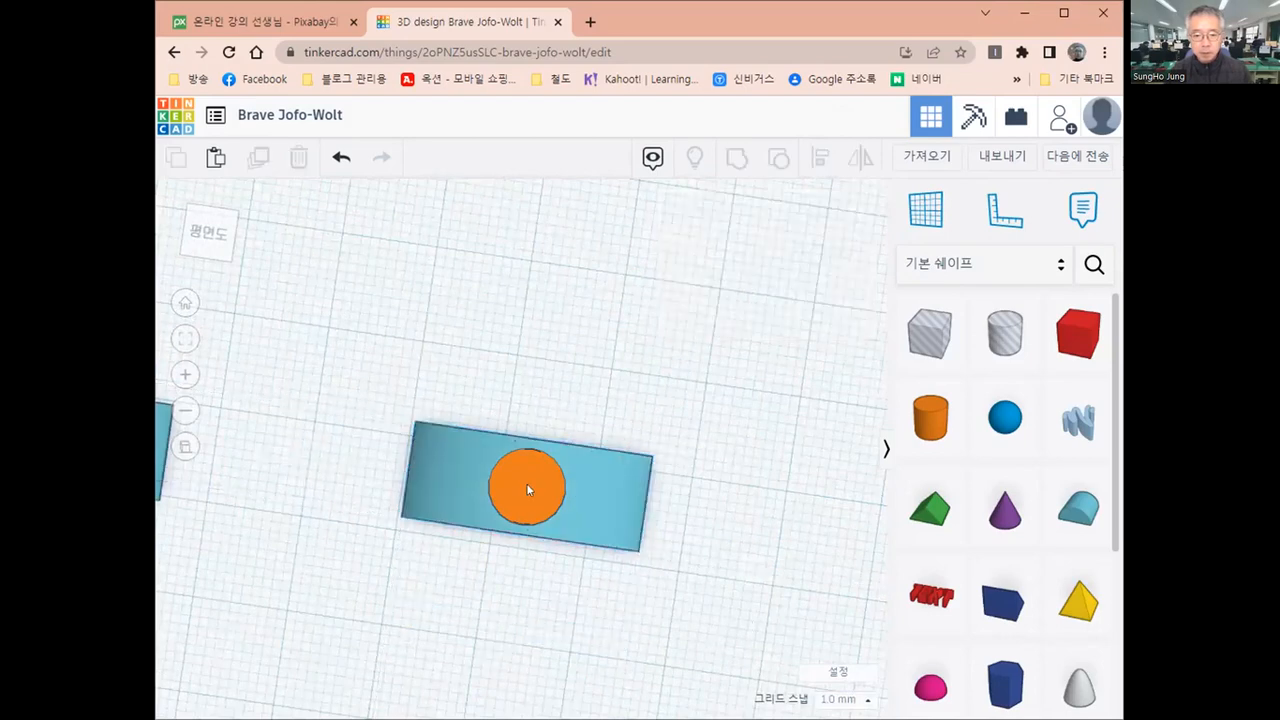
Set the width and depth of the cylinder in the top hole to 7 mm
left_click(528, 489)
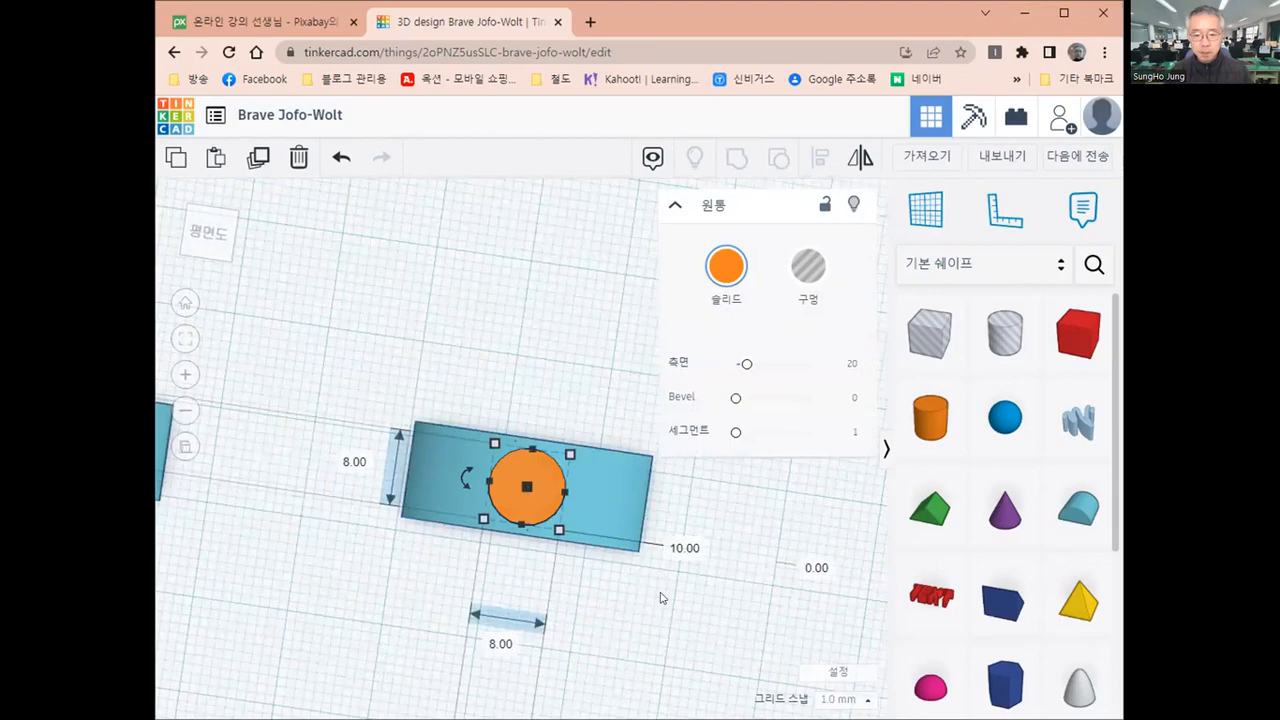
left_click(555, 546)
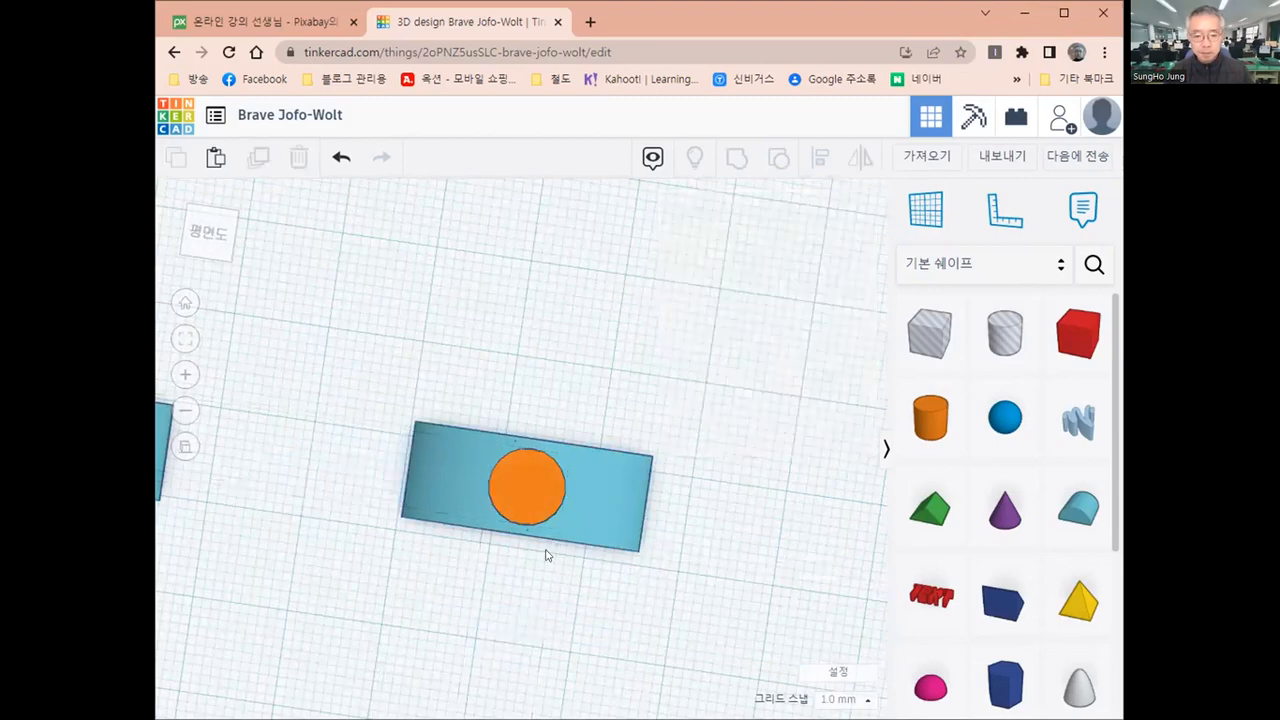
scroll(550, 530, "up", 3)
right_click_drag(552, 539, 547, 565)
left_click(546, 571)
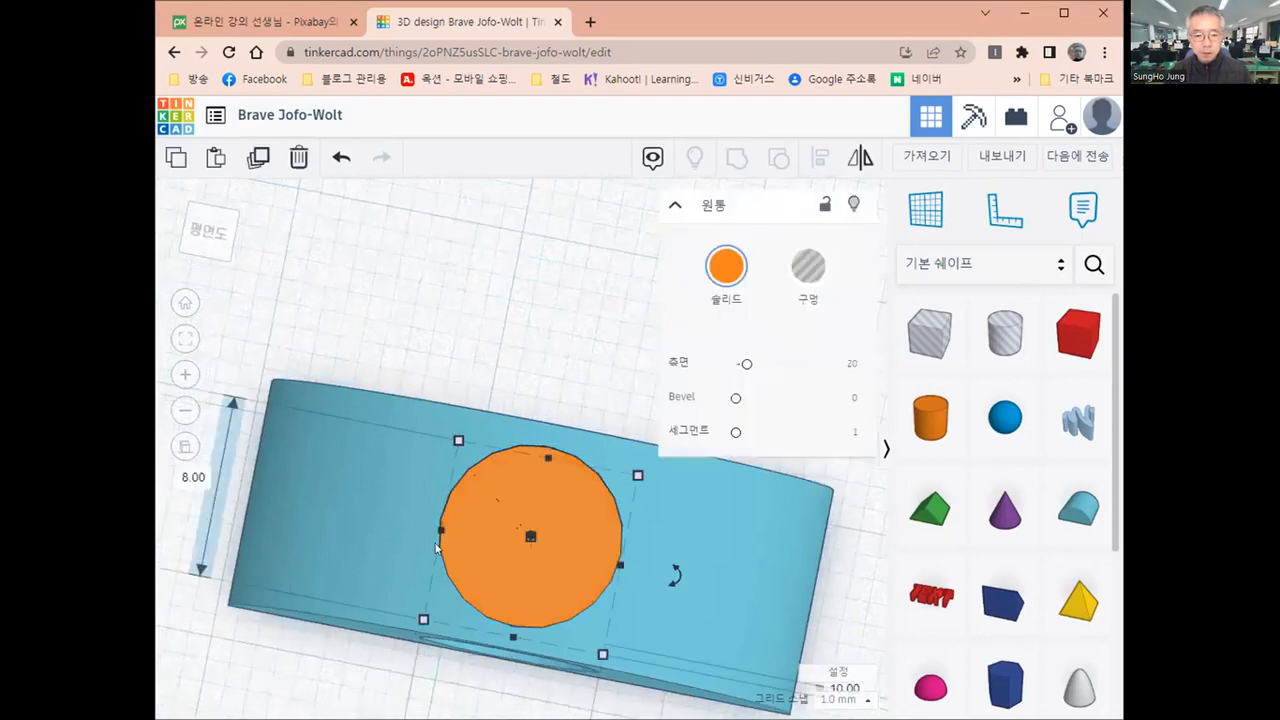
scroll(363, 455, "down", 5)
left_click(363, 455)
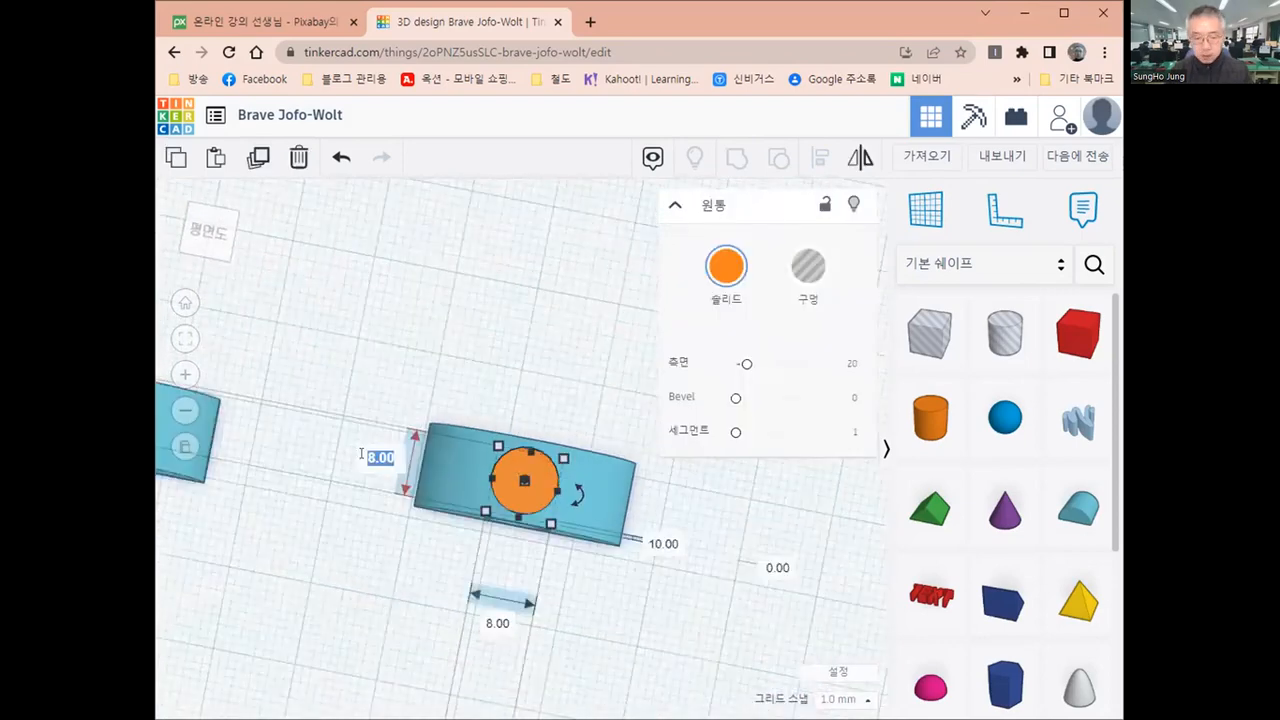
type("7")
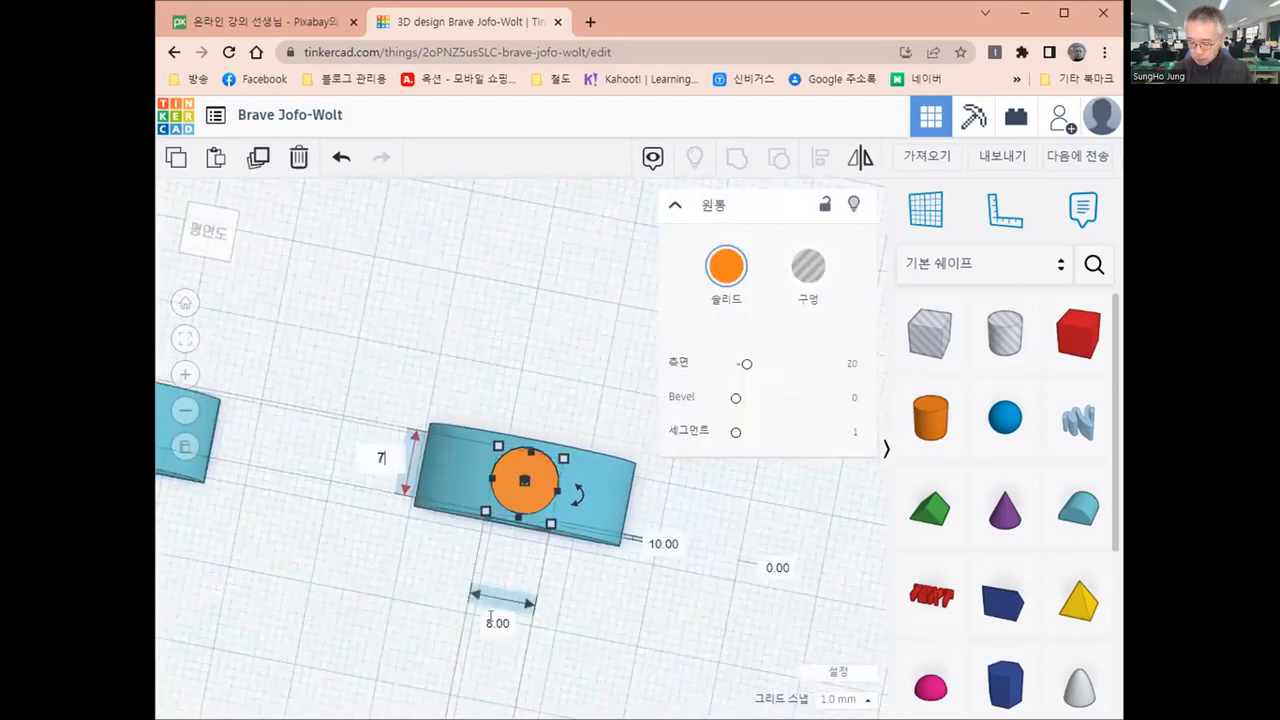
left_click(495, 622)
type("7")
key("Return")
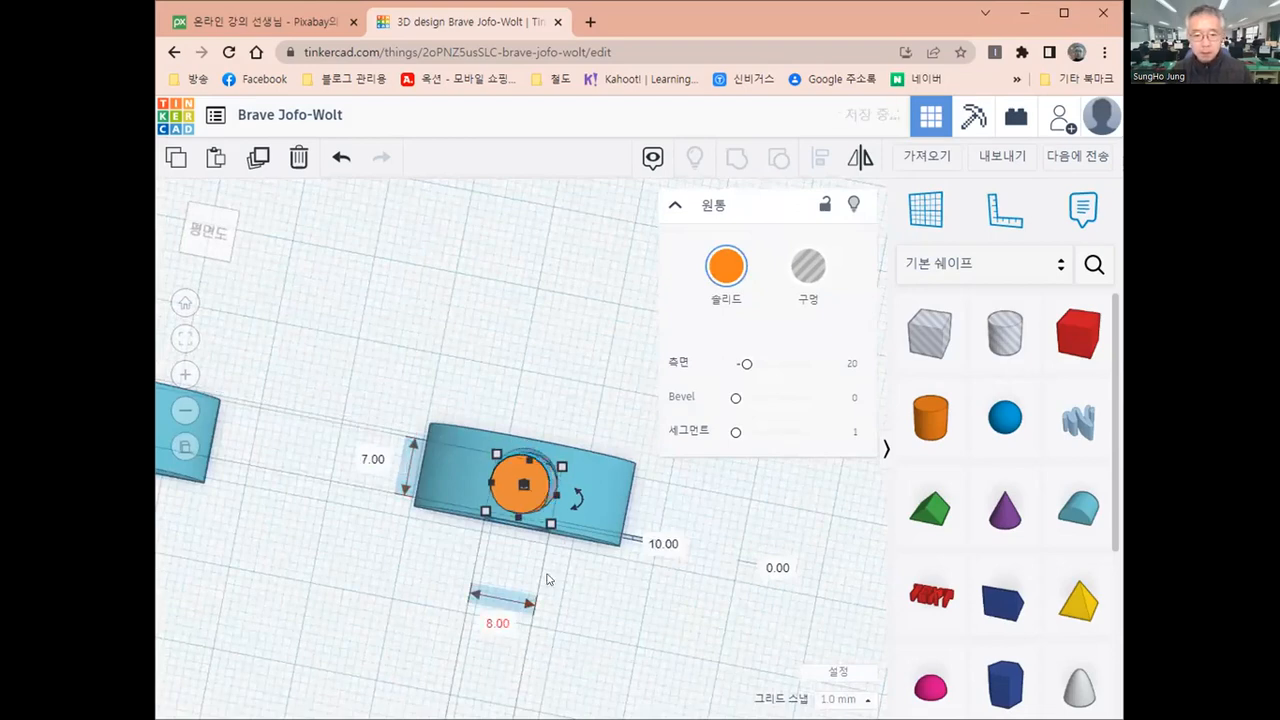
Centre the 7 mm cylinder in the smallest round roof's top hole by aligning both shapes in width and depth
left_click_drag(378, 401, 820, 160)
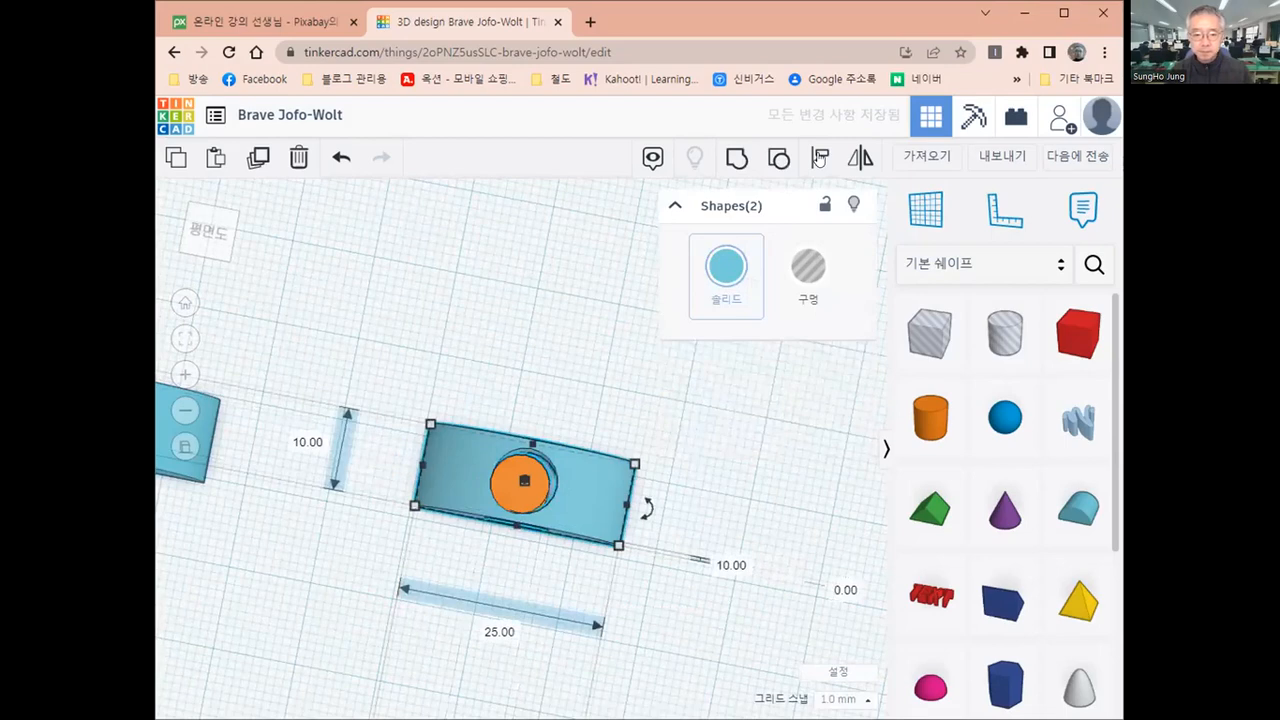
left_click(818, 160)
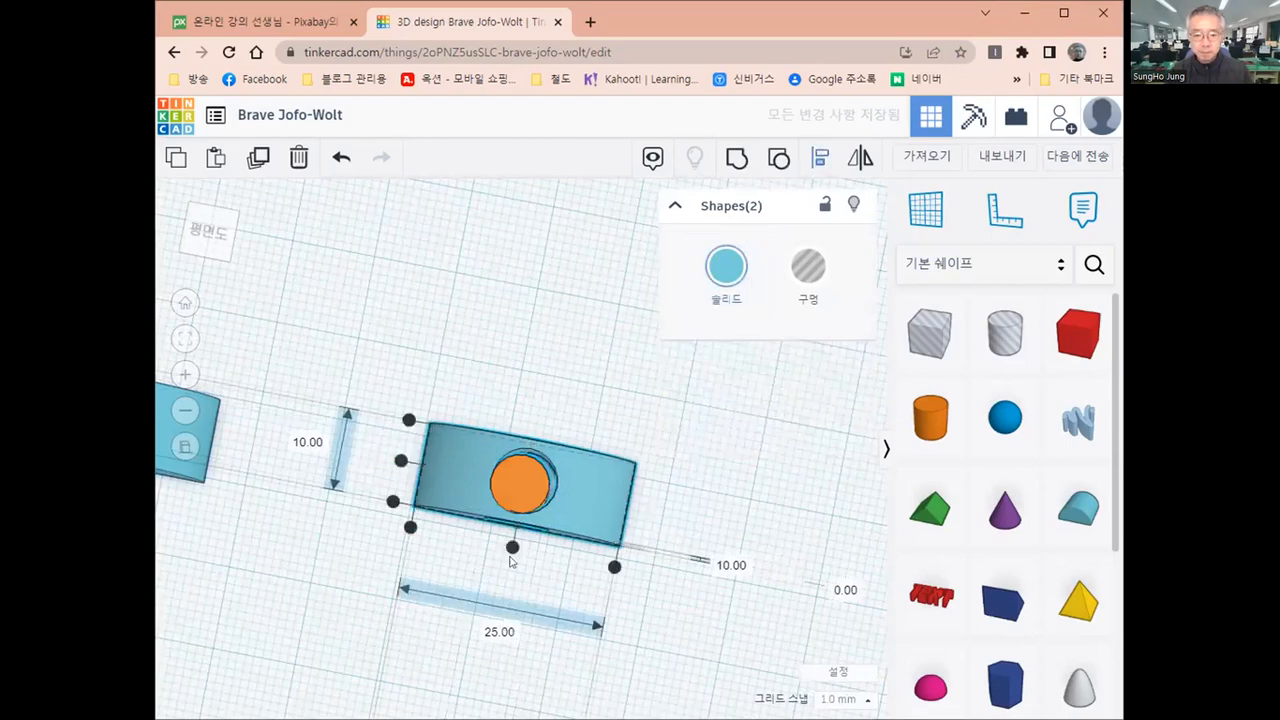
left_click(399, 461)
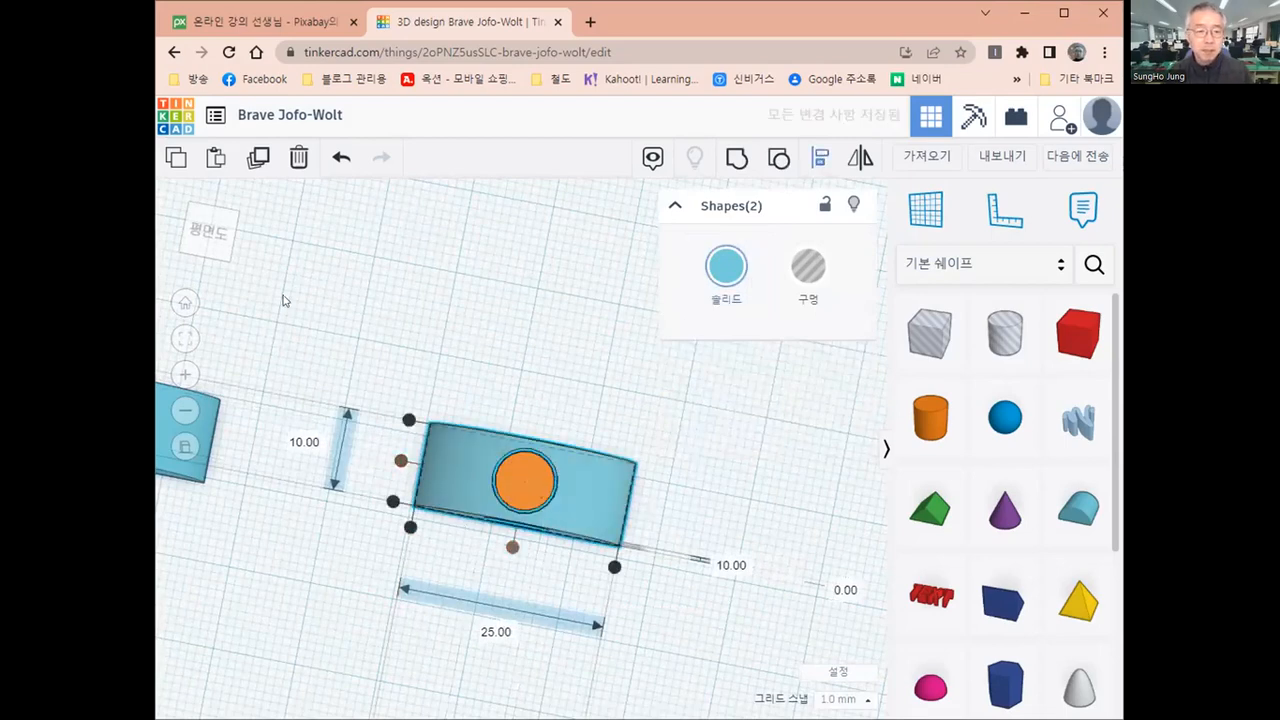
Check the gap around the 7 mm cylinder in the top hole from a straight top view
left_click(201, 230)
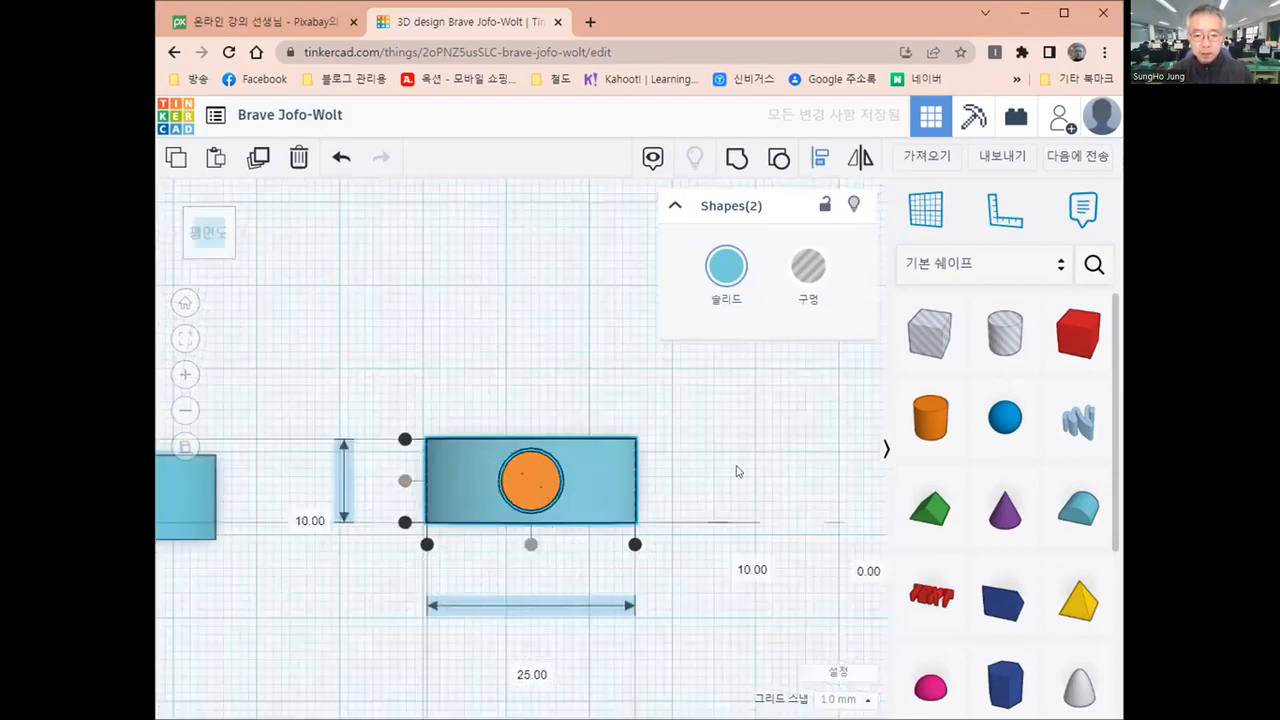
left_click(607, 548)
scroll(607, 548, "up", 1)
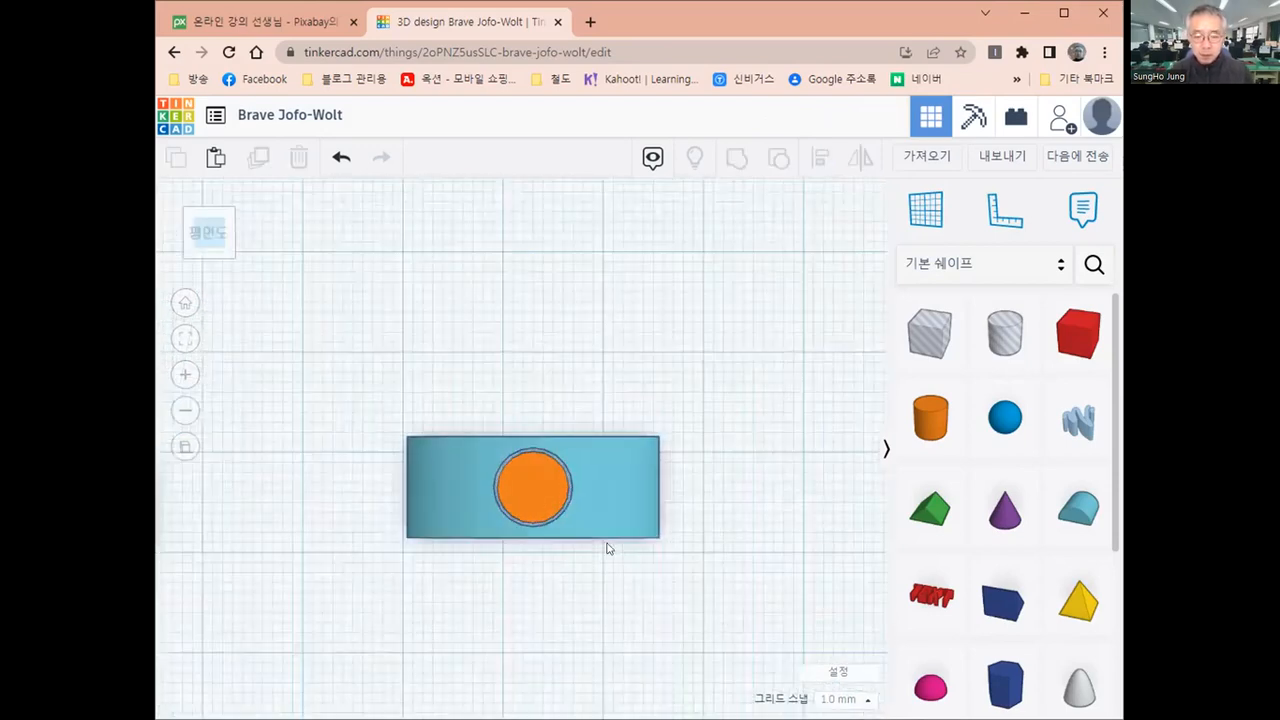
scroll(607, 548, "up", 1)
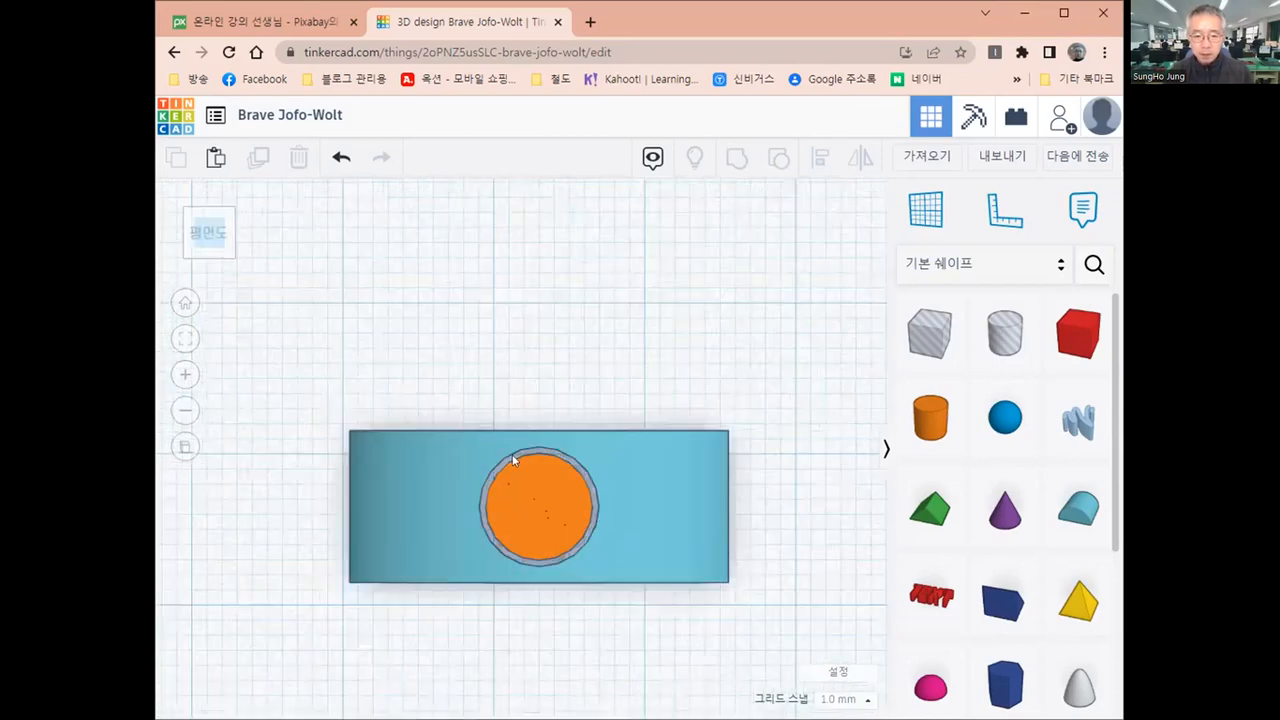
scroll(514, 457, "up", 1)
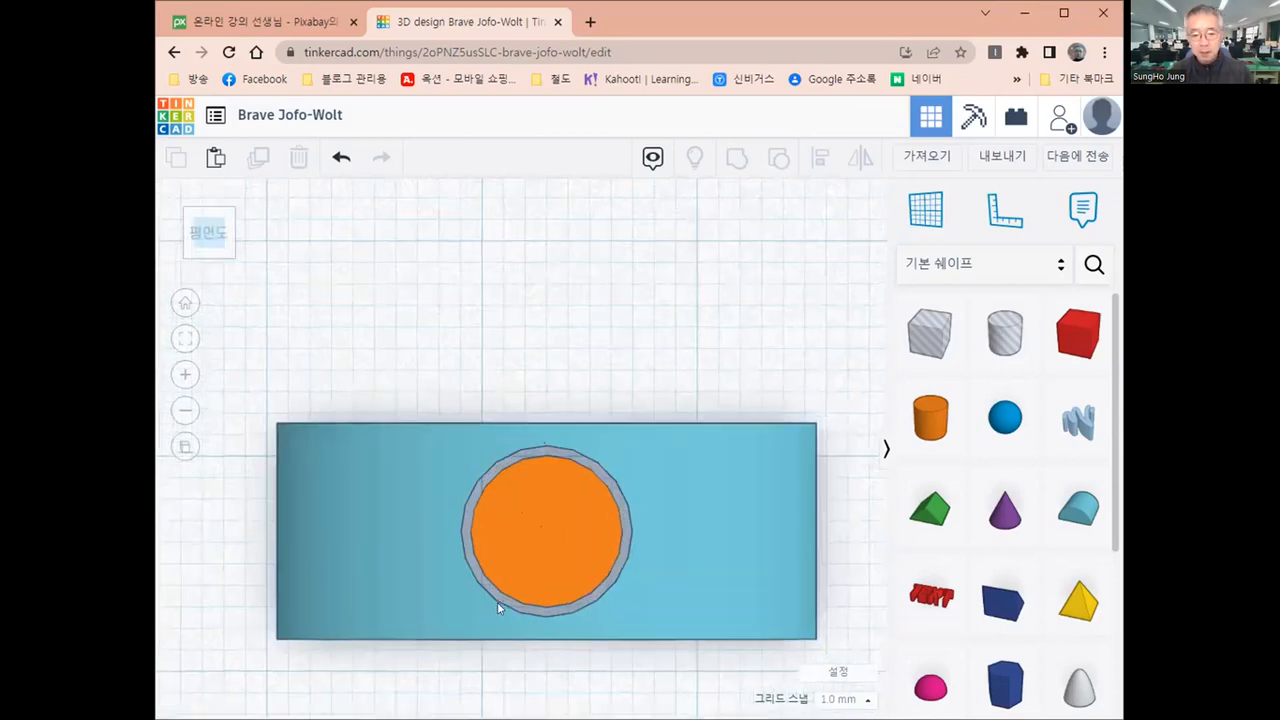
scroll(499, 607, "down", 1)
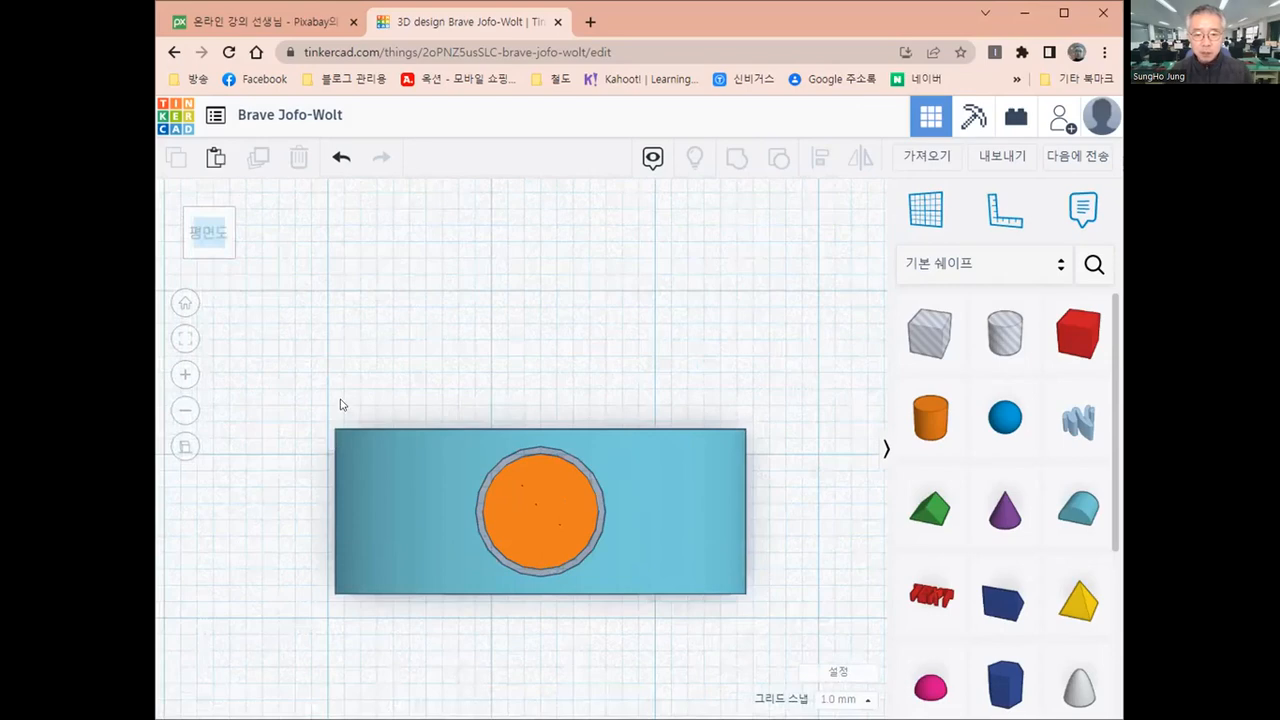
scroll(340, 403, "down", 1)
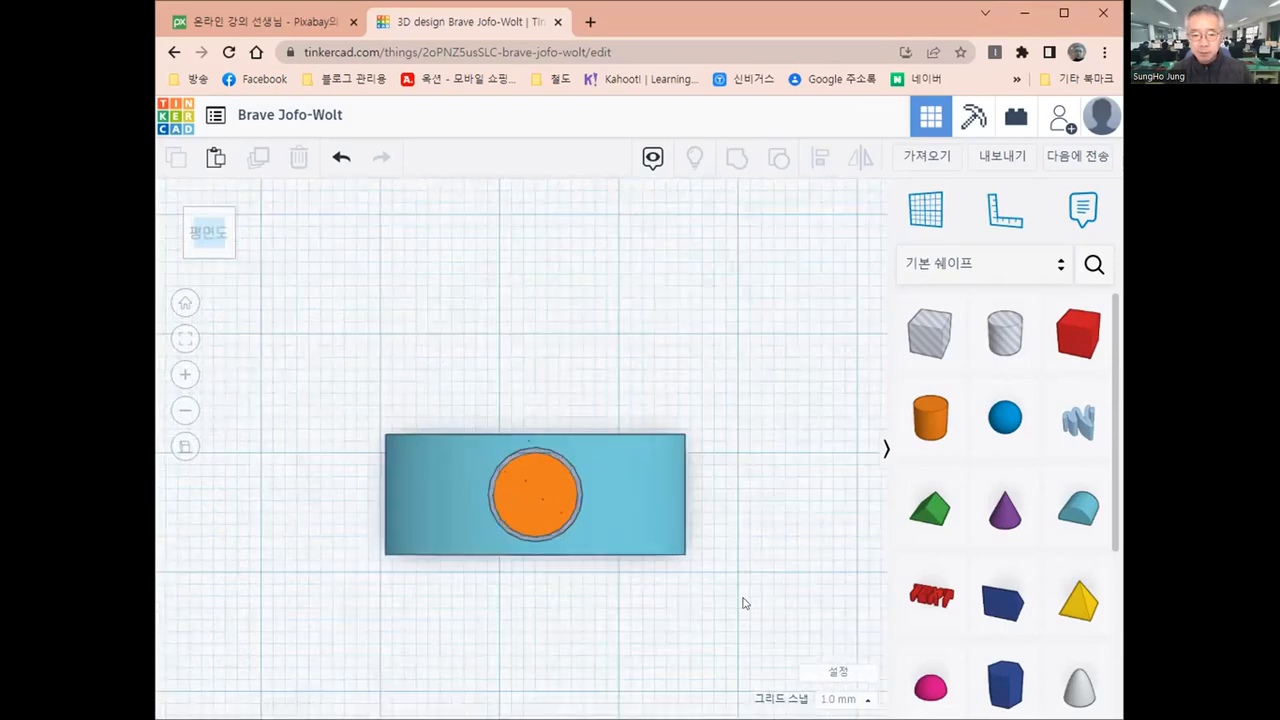
Group the smallest round roof with the 7 mm cylinder in its top hole
left_click_drag(743, 598, 762, 616)
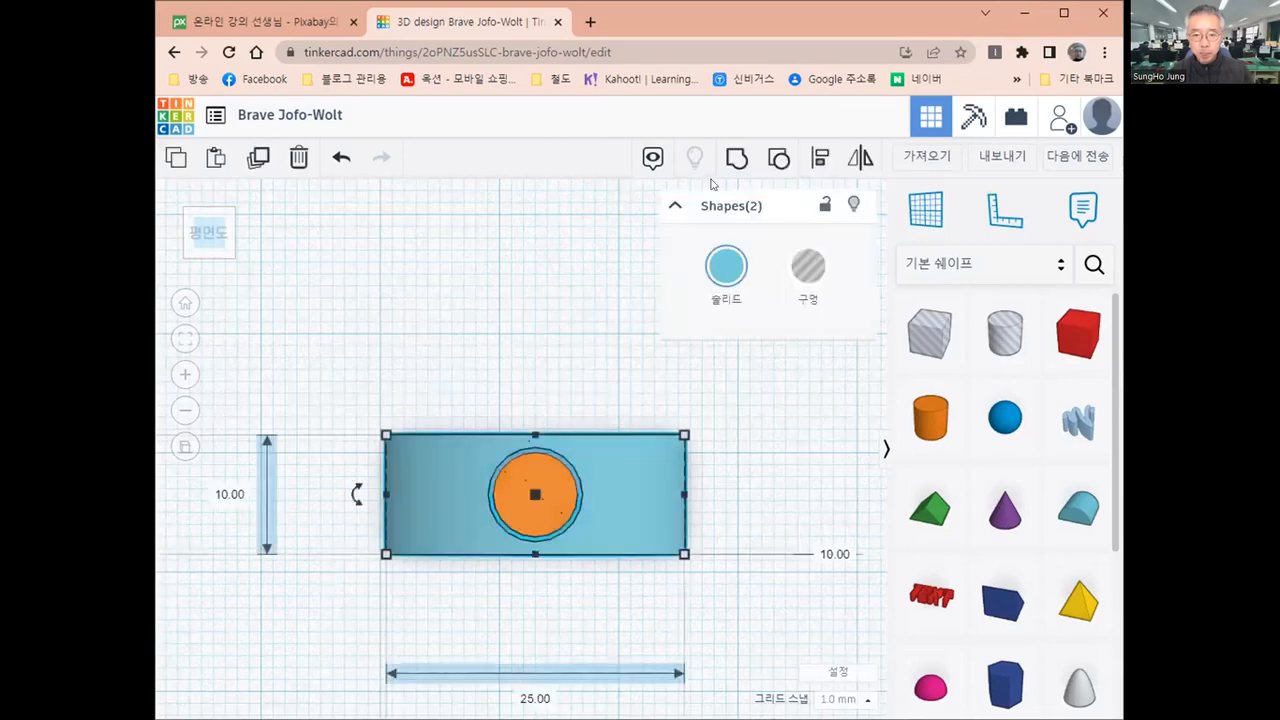
left_click(737, 159)
left_click(512, 288)
Set the workplane on the front face of the smallest round roof and place a new cylinder on it
right_click_drag(513, 287, 515, 286)
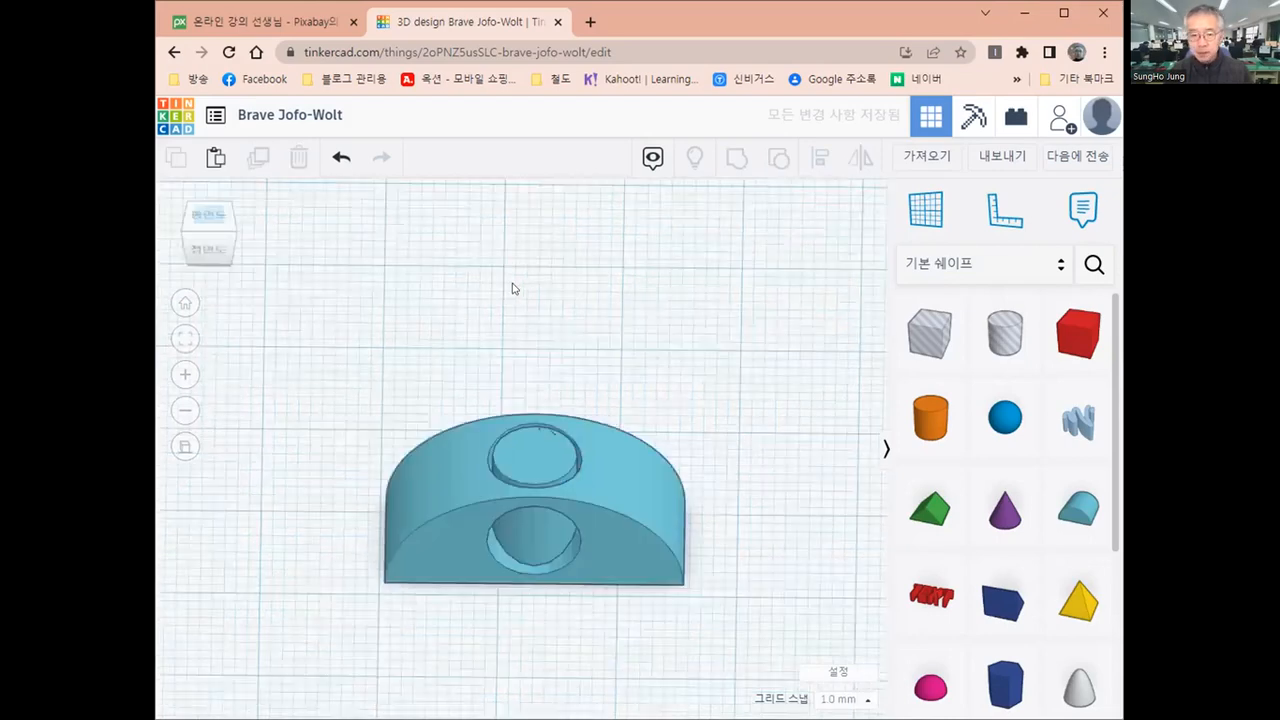
key("w")
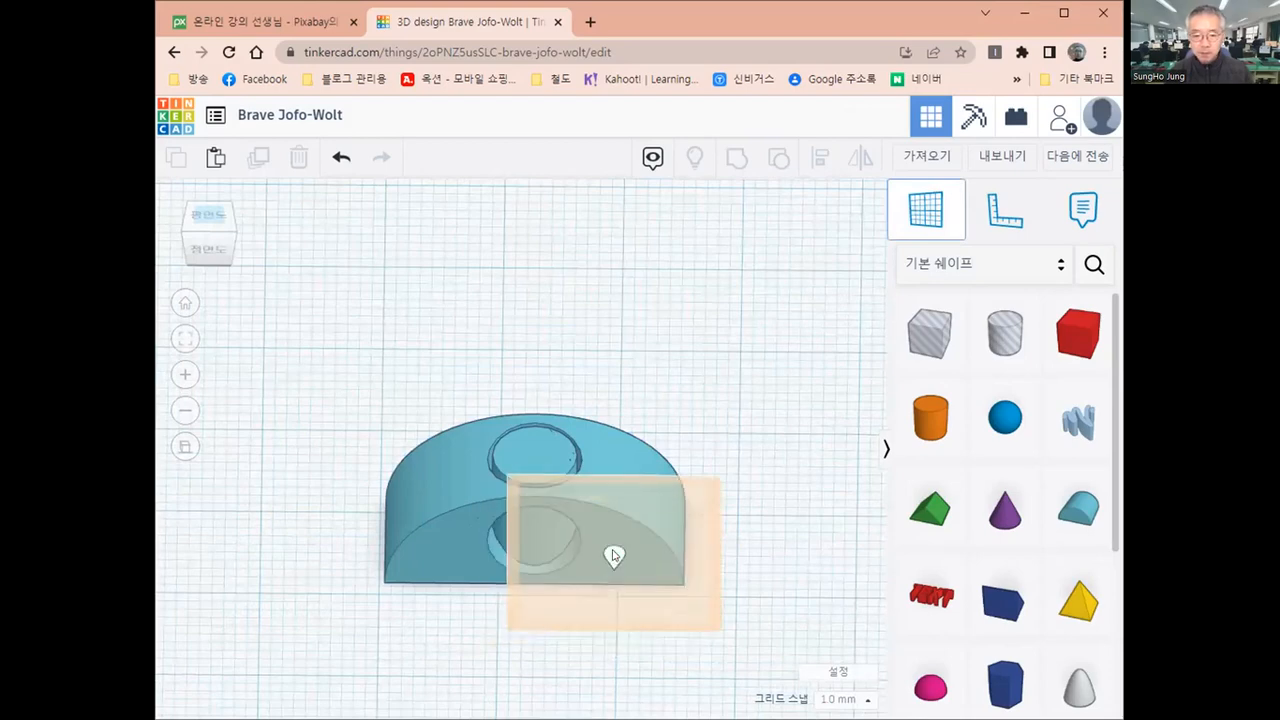
left_click(613, 556)
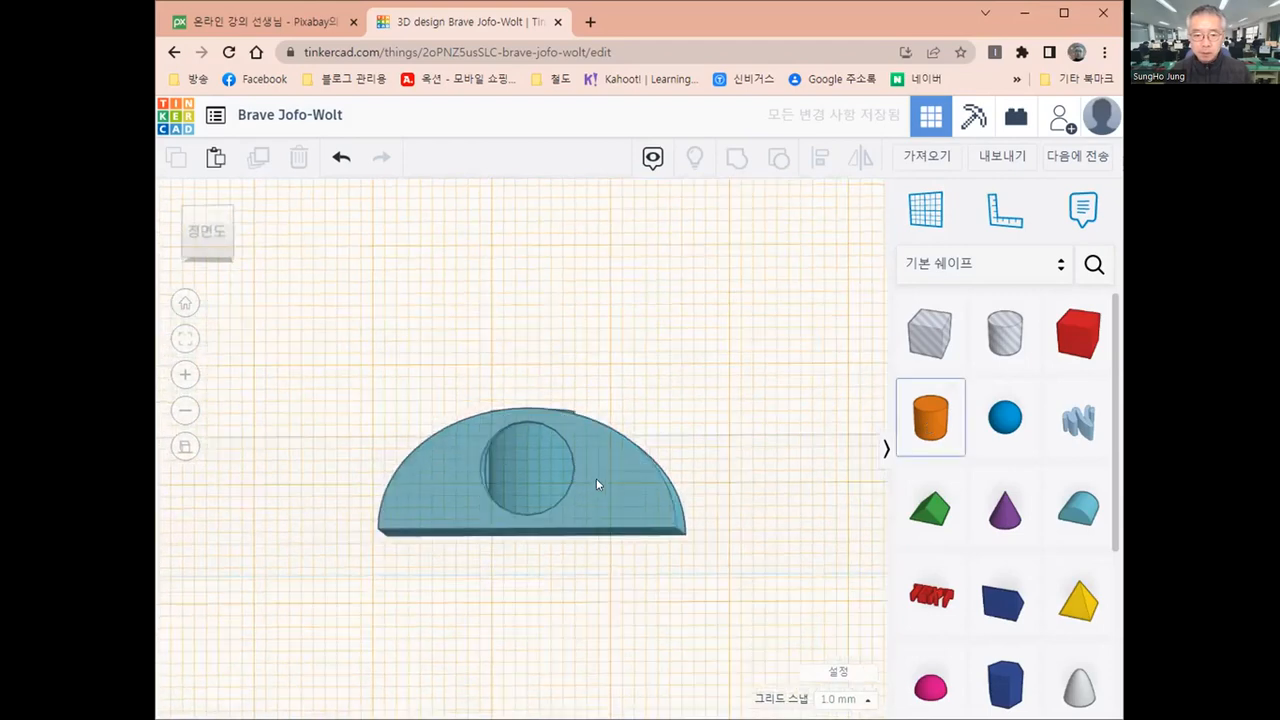
left_click(596, 478)
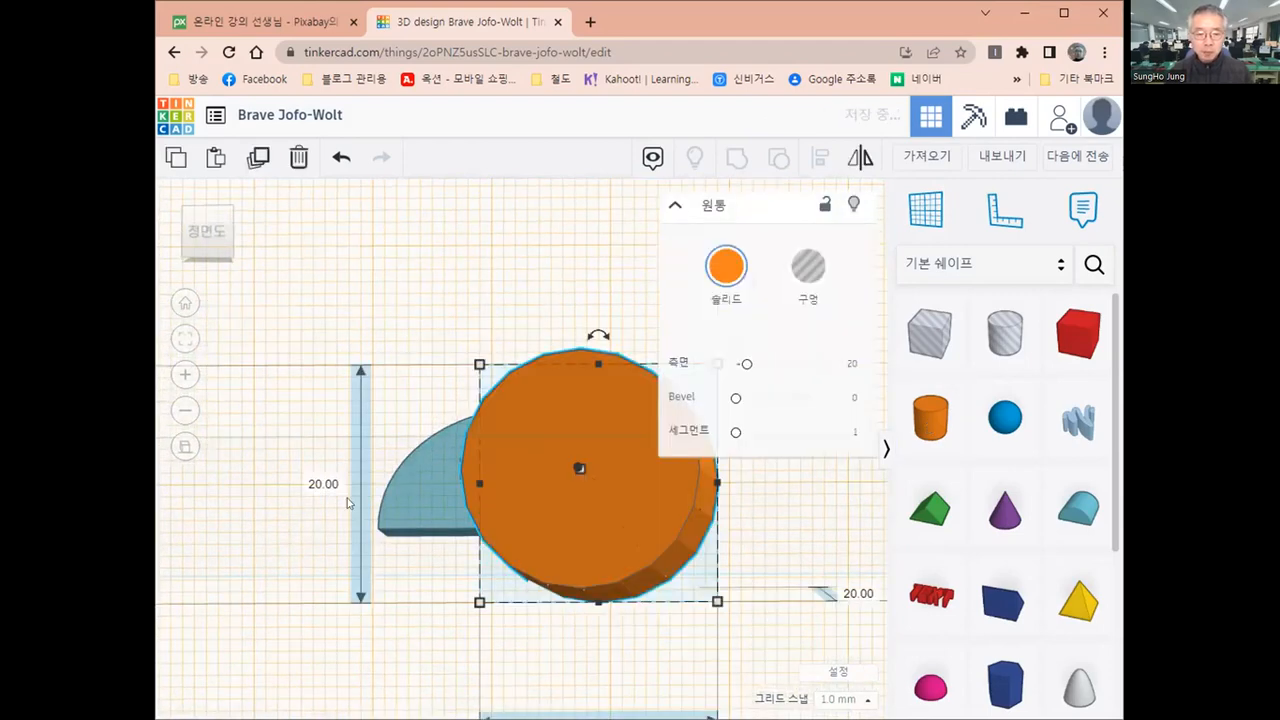
Set both diameter dimensions of the new cylinder on the front face to 5 mm
left_click(320, 483)
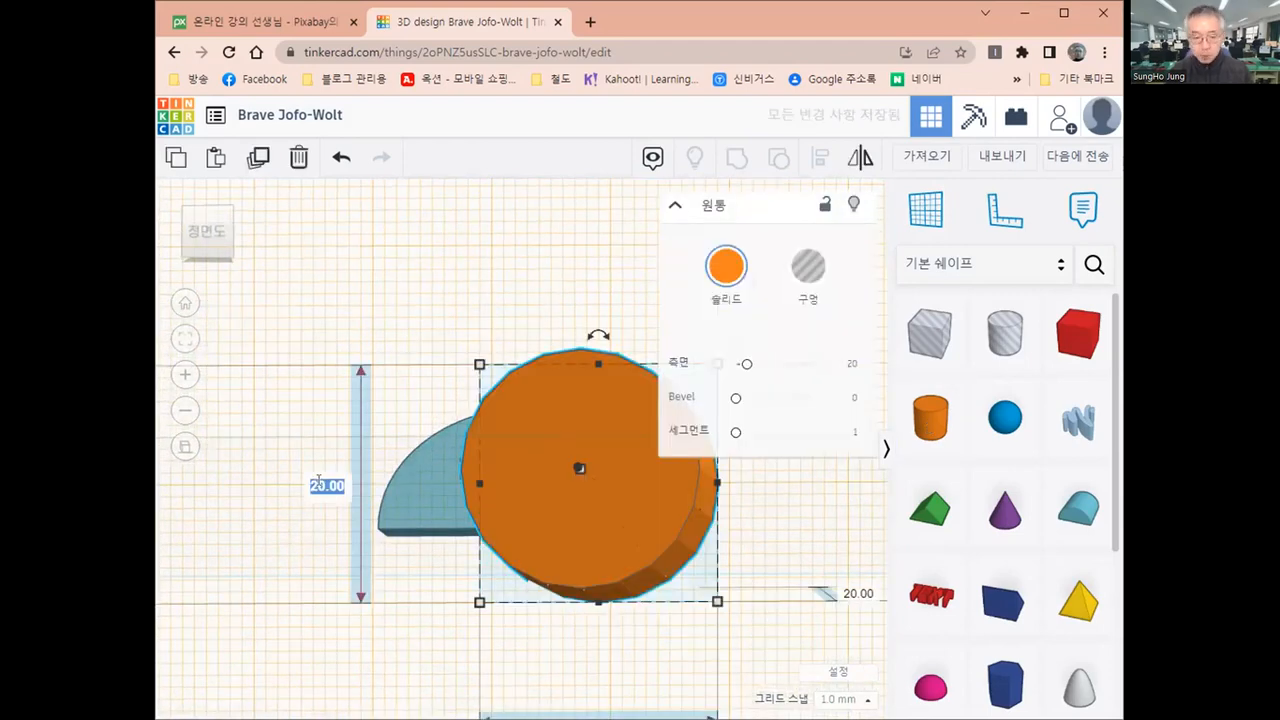
type("6")
key("Return")
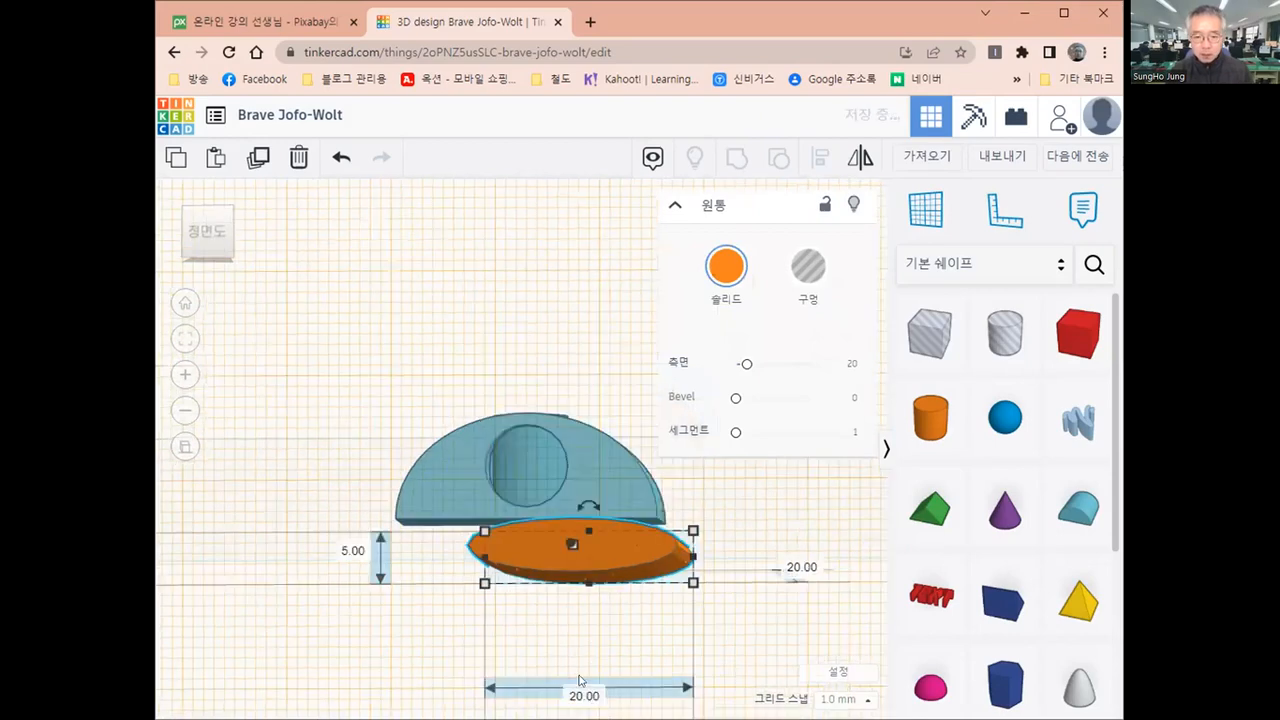
left_click(577, 677)
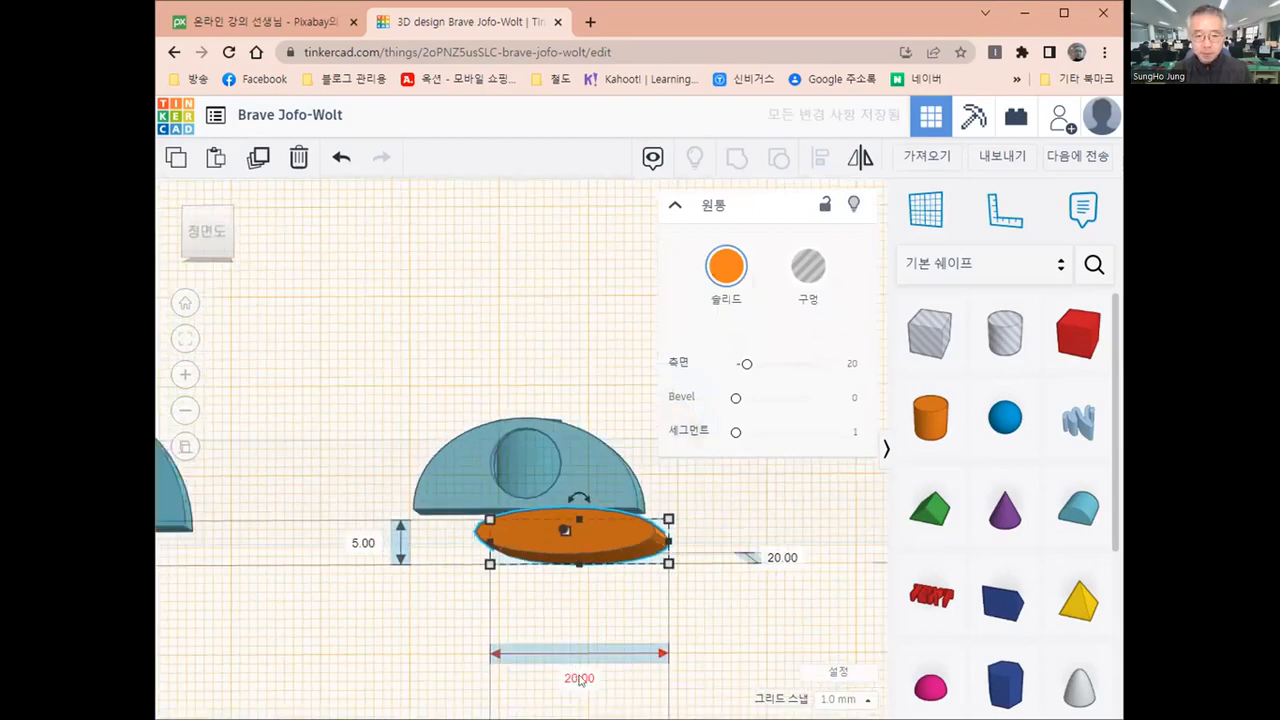
type("5")
key("Return")
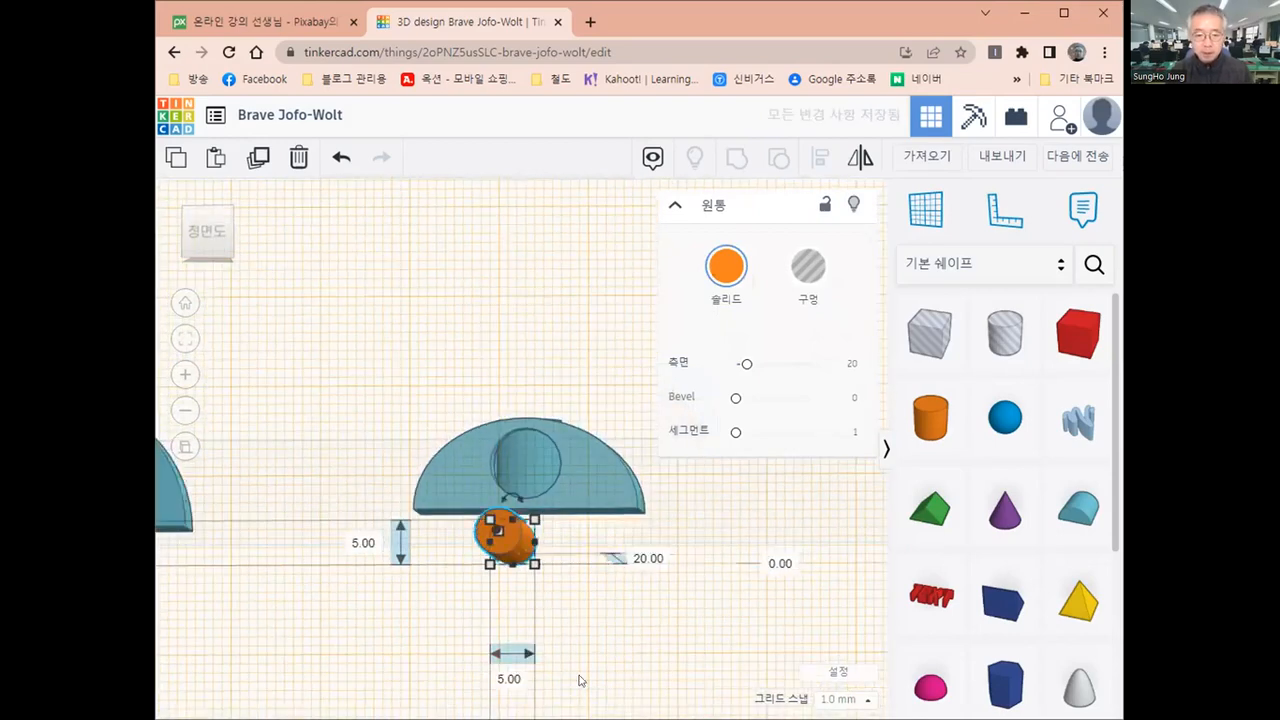
Align the 5 mm cylinder and the smallest round roof on their vertical and horizontal centres, then restore the base workplane
left_click(597, 482, "shift")
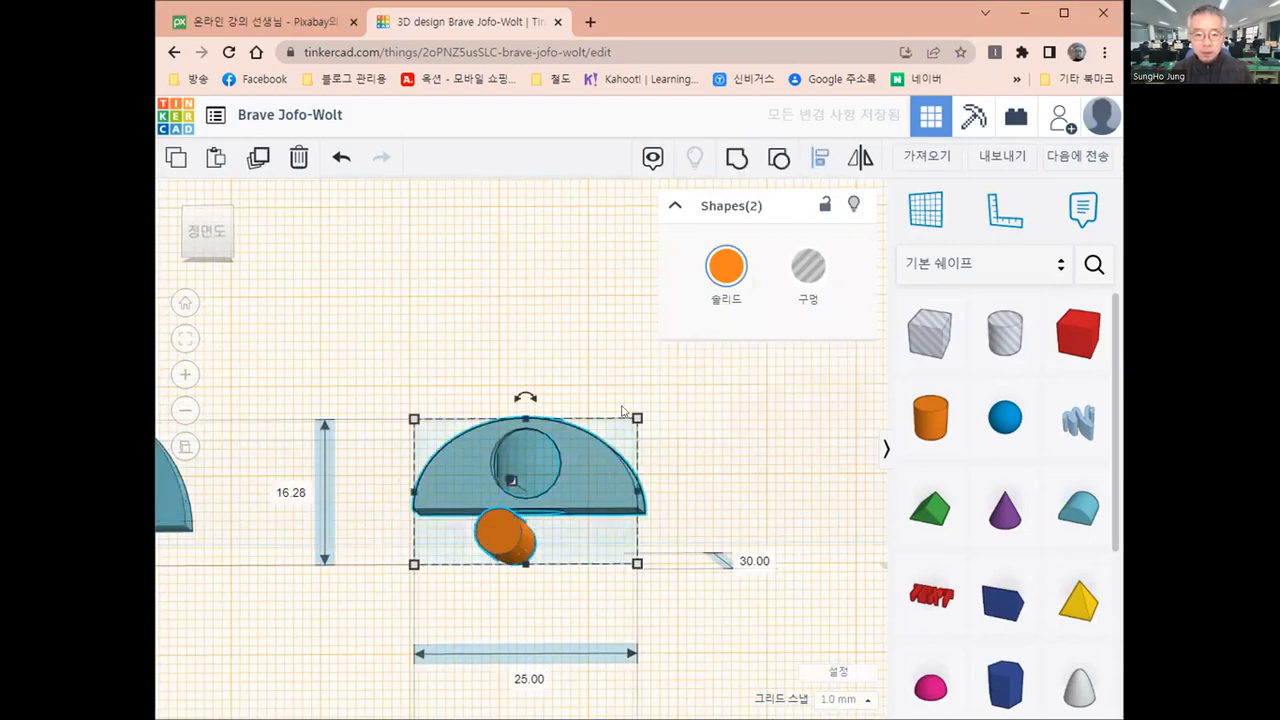
key("l")
left_click(659, 490)
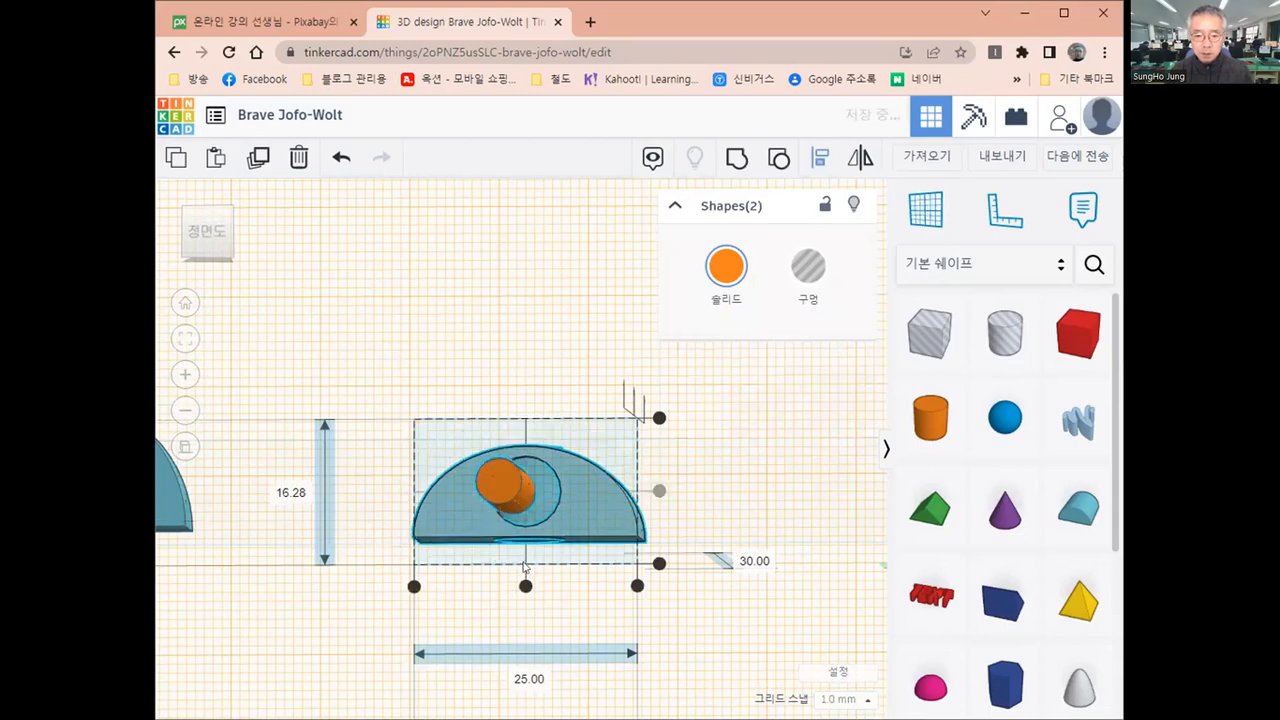
left_click(525, 558)
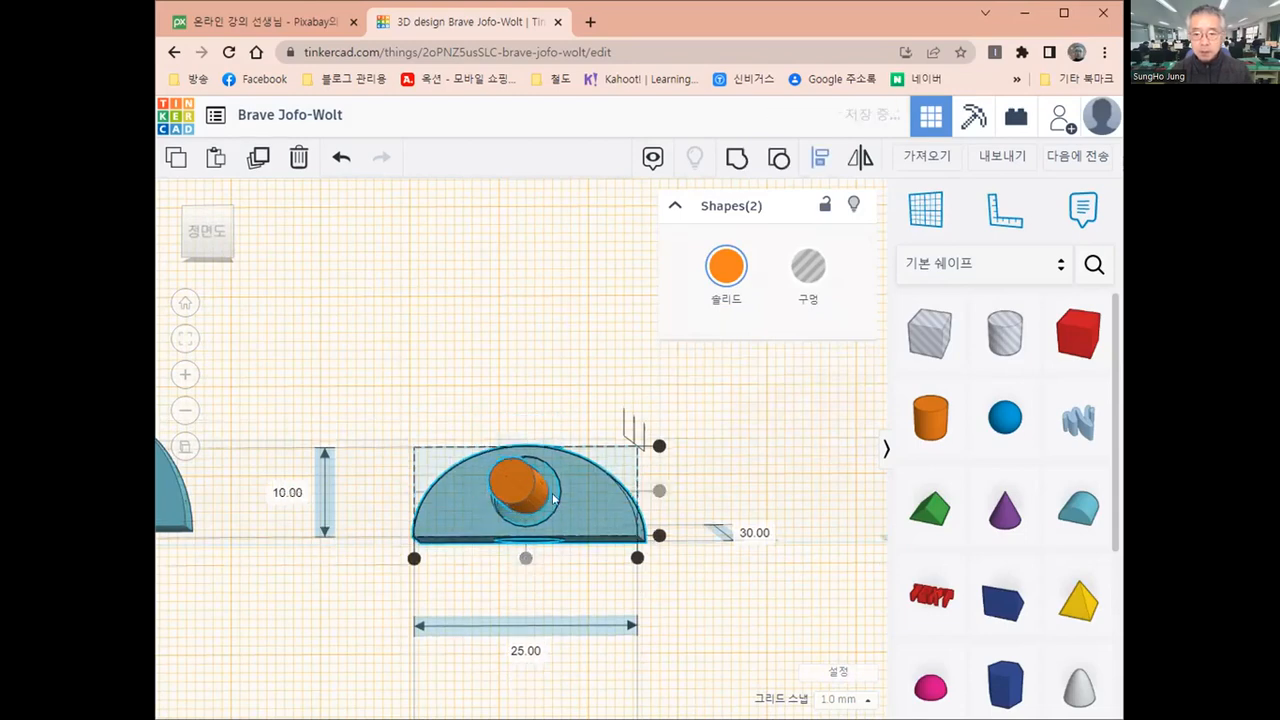
scroll(690, 511, "down", 1)
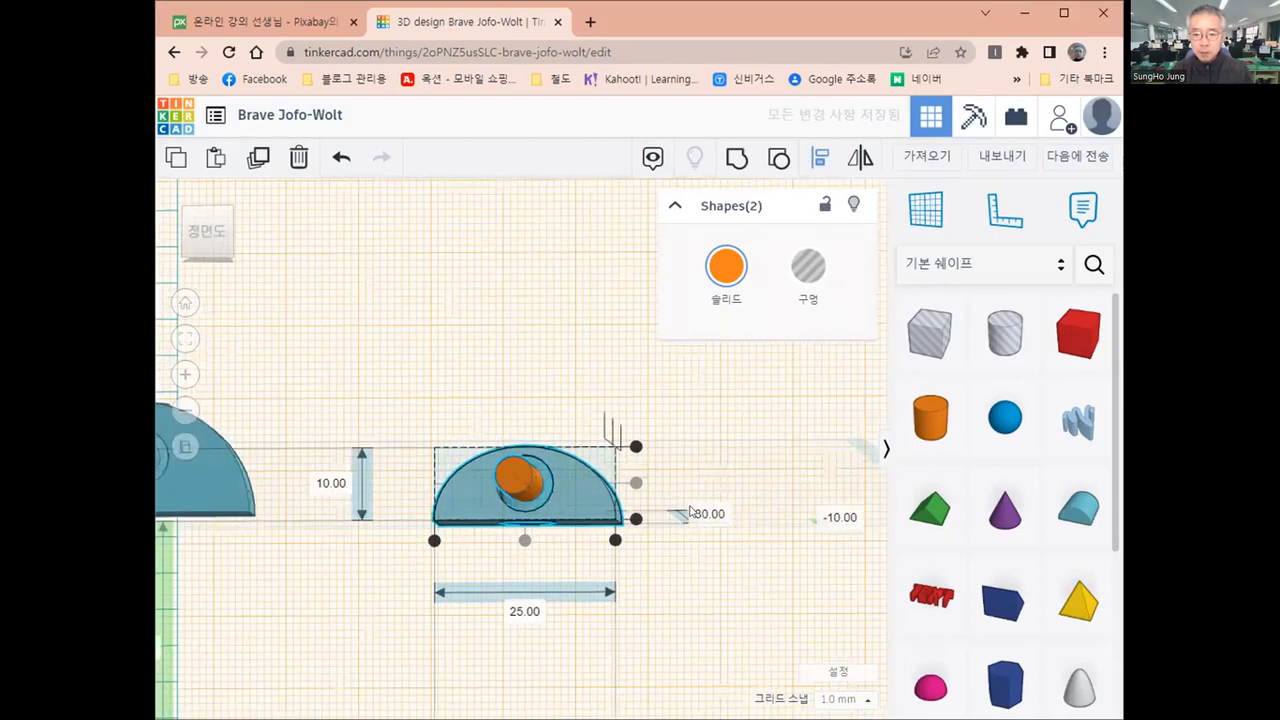
scroll(802, 487, "down", 3)
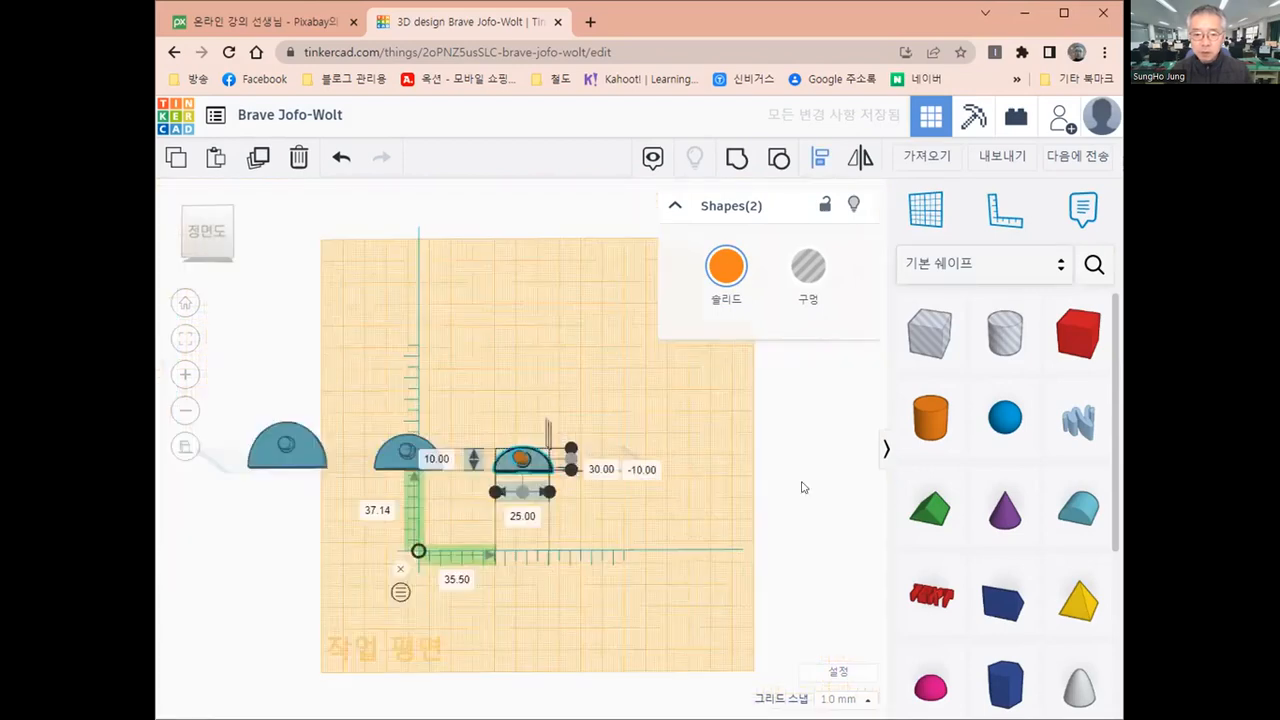
left_click(803, 487)
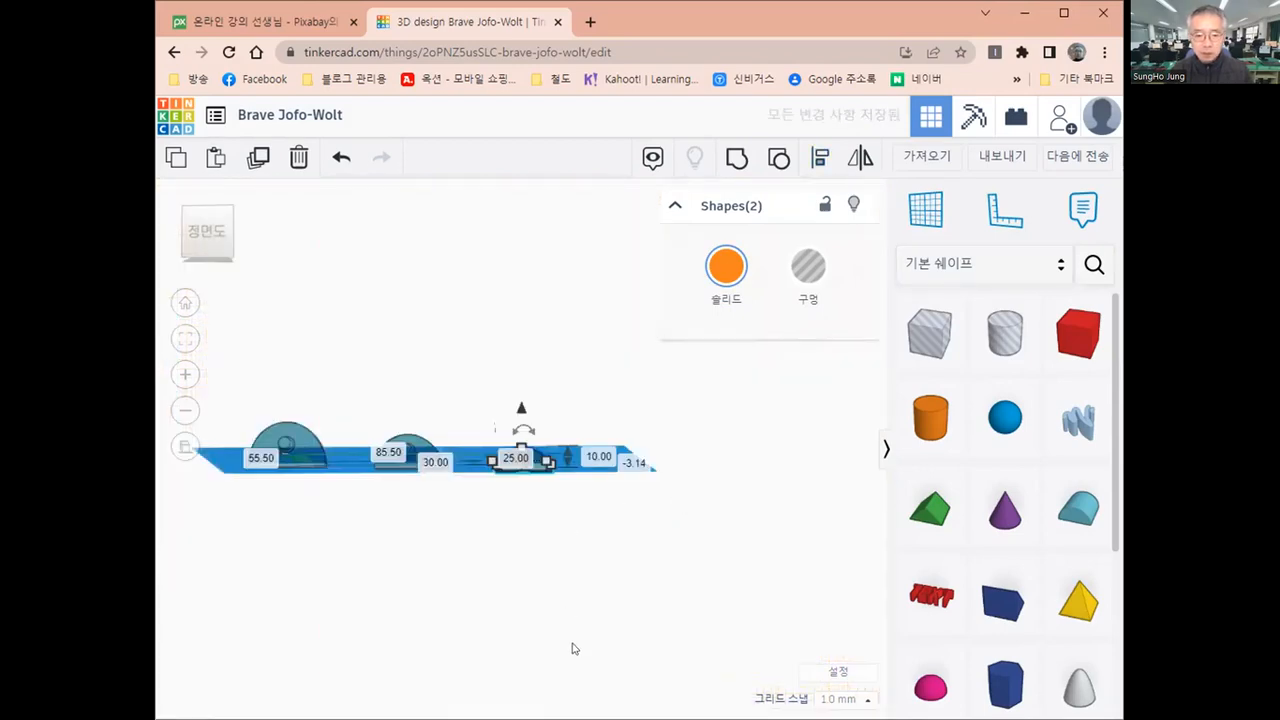
Slide the 5 mm cylinder 7 mm backward into the front hole of the smallest round roof
right_click_drag(574, 649, 567, 474)
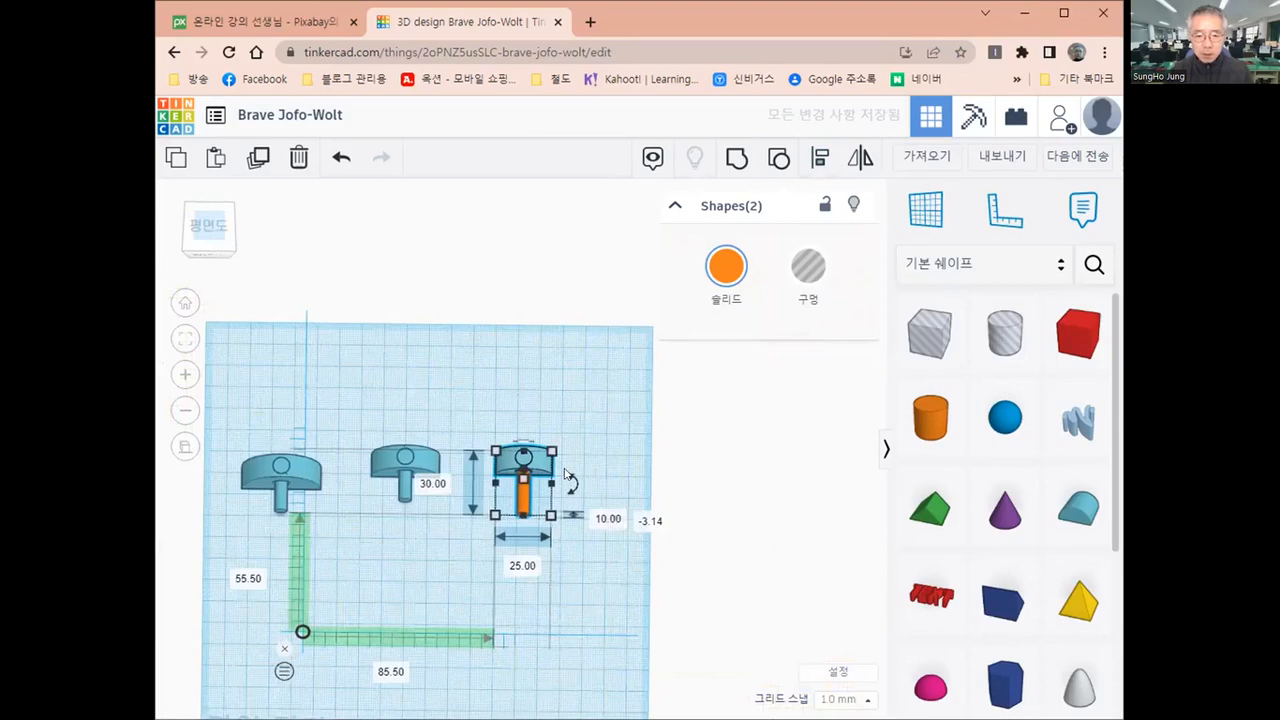
scroll(565, 475, "up", 5)
scroll(552, 522, "up", 3)
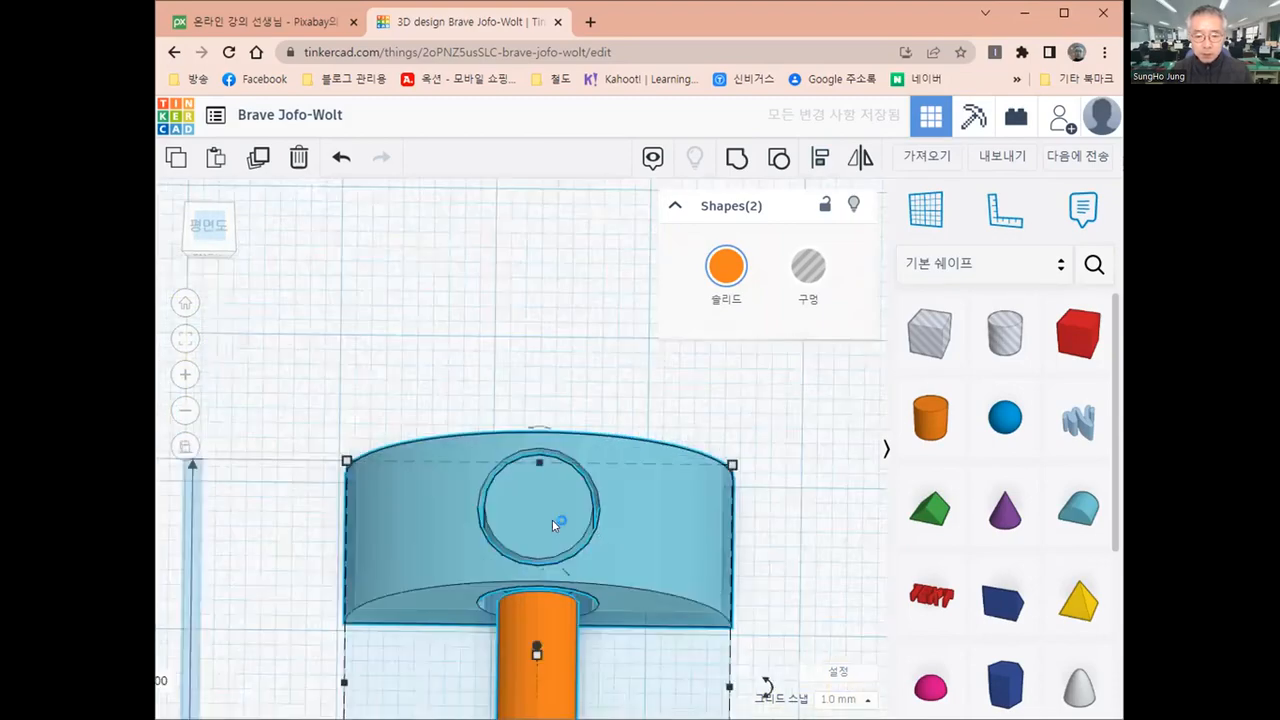
scroll(552, 519, "down", 1)
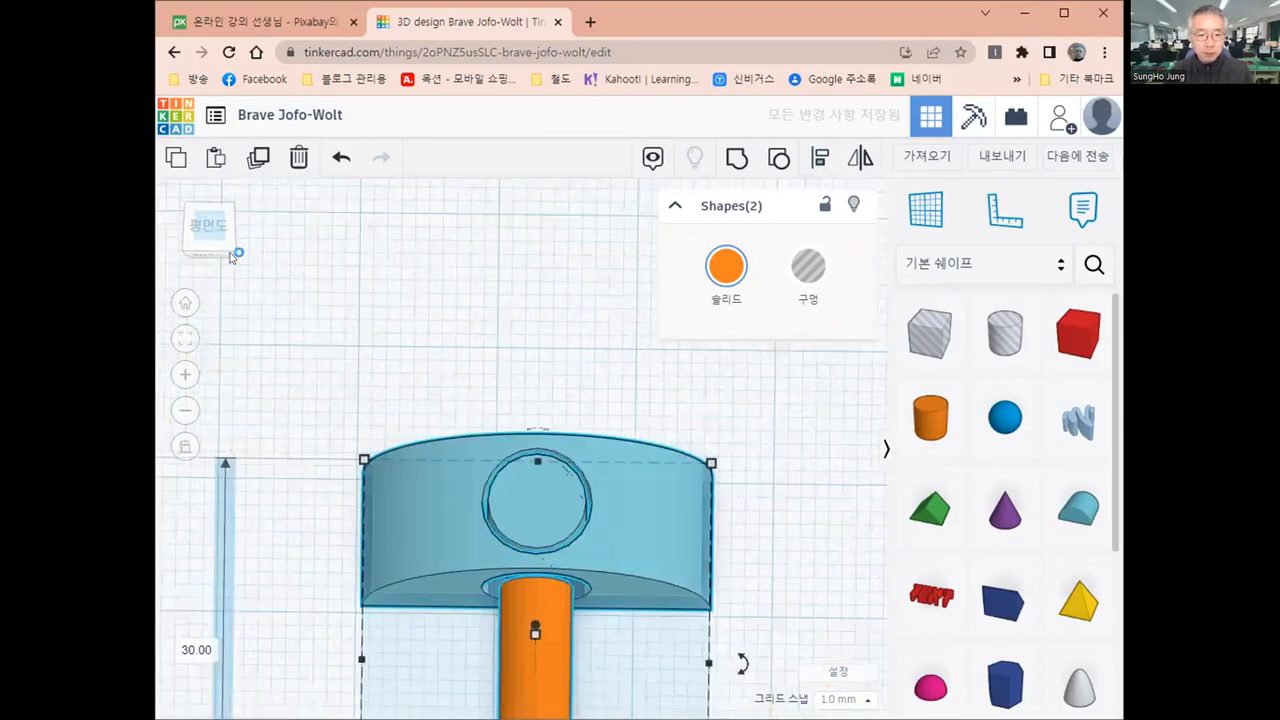
left_click(230, 257)
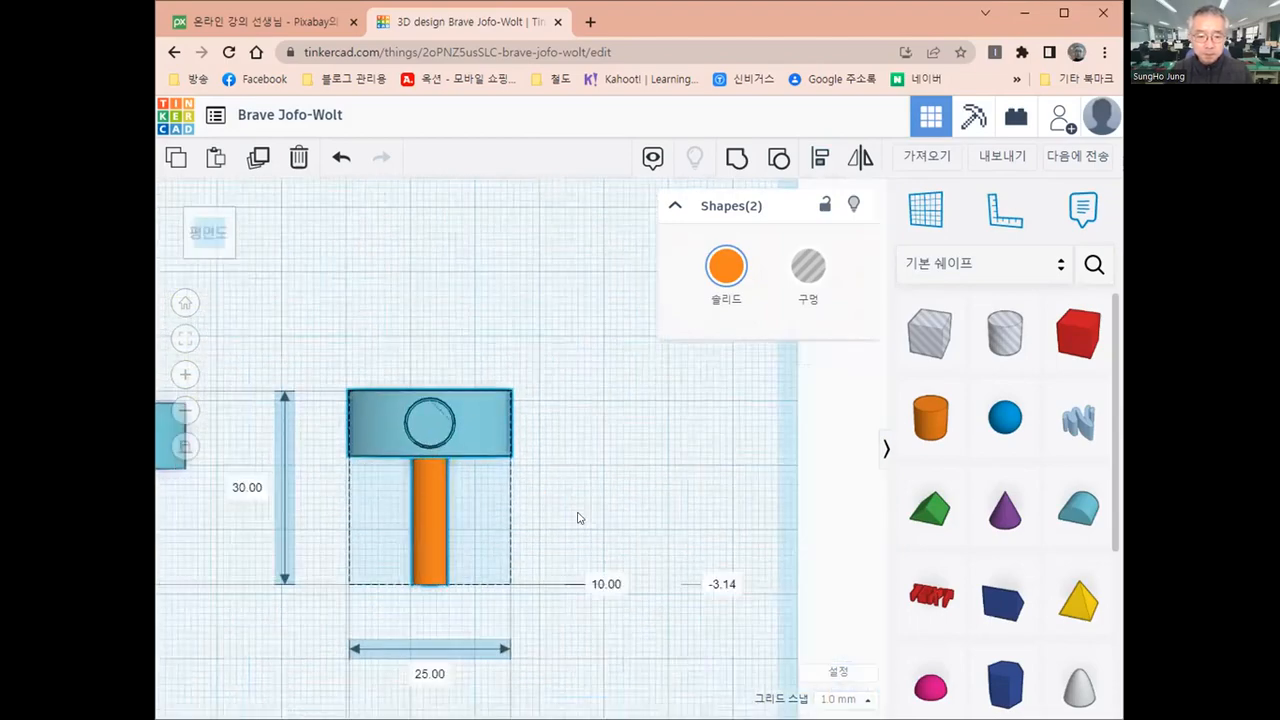
scroll(571, 523, "up", 3)
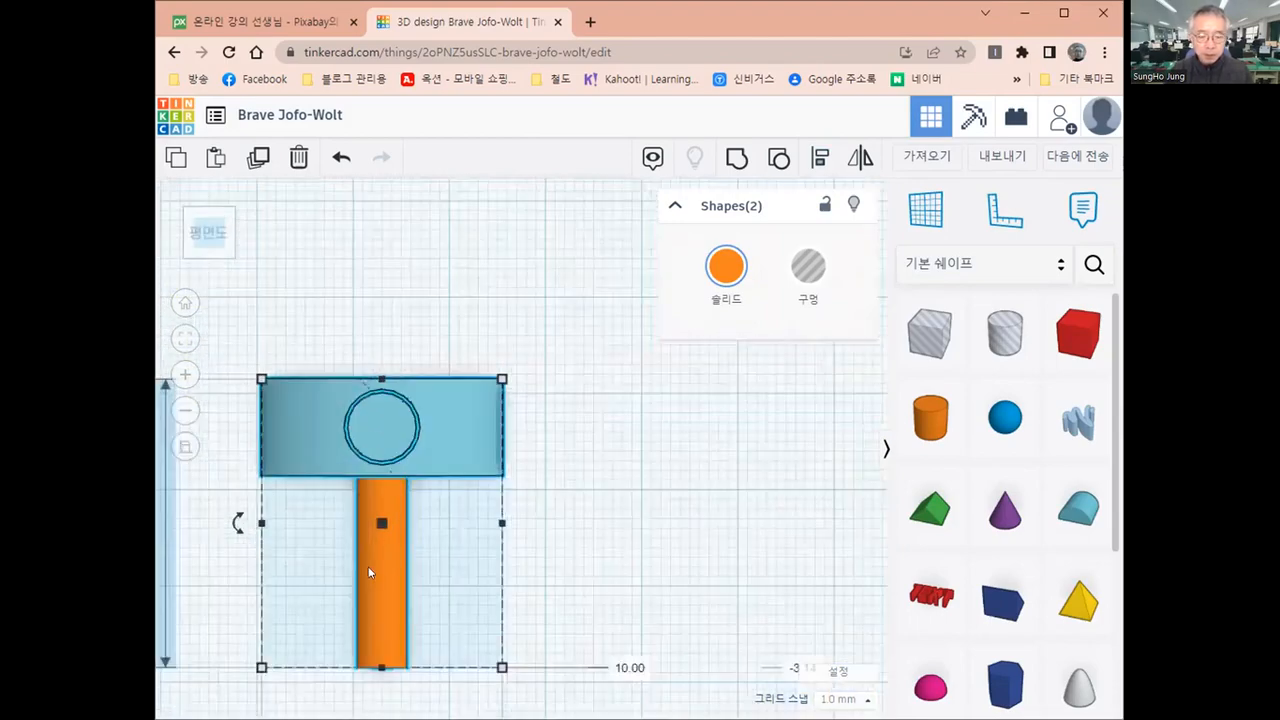
key("Escape")
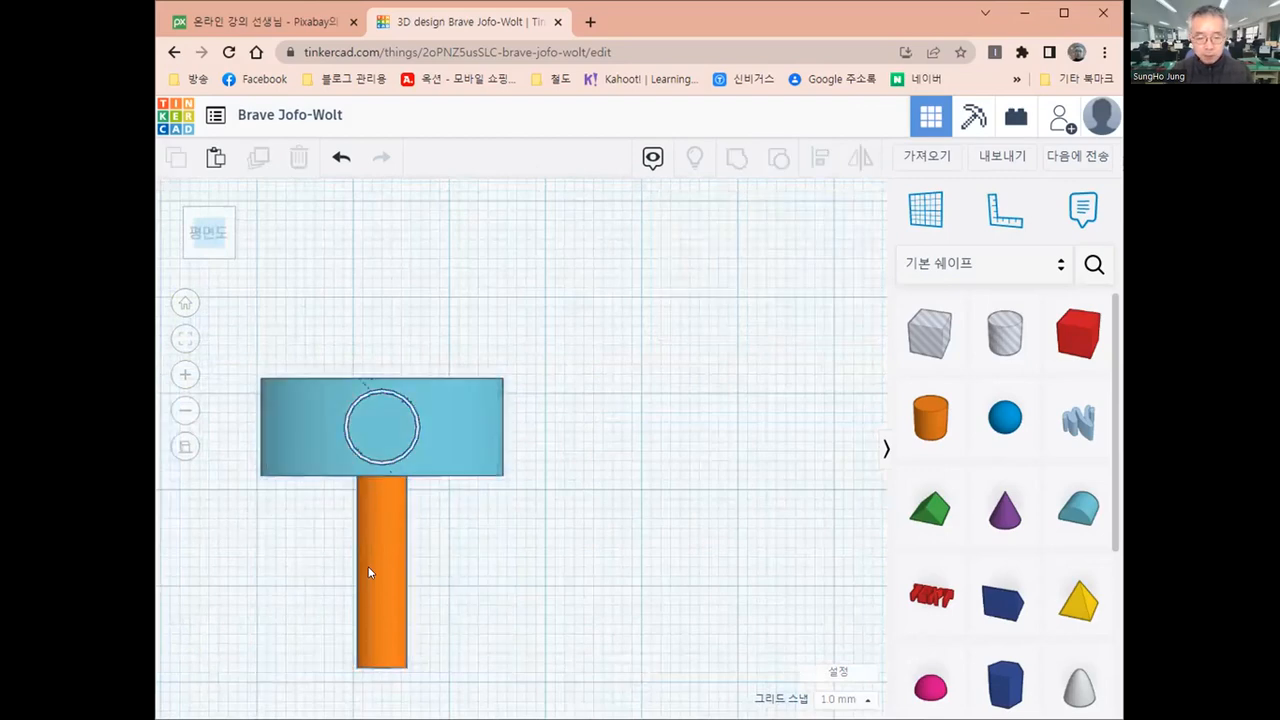
left_click(368, 568)
key("Up")
key("Up")
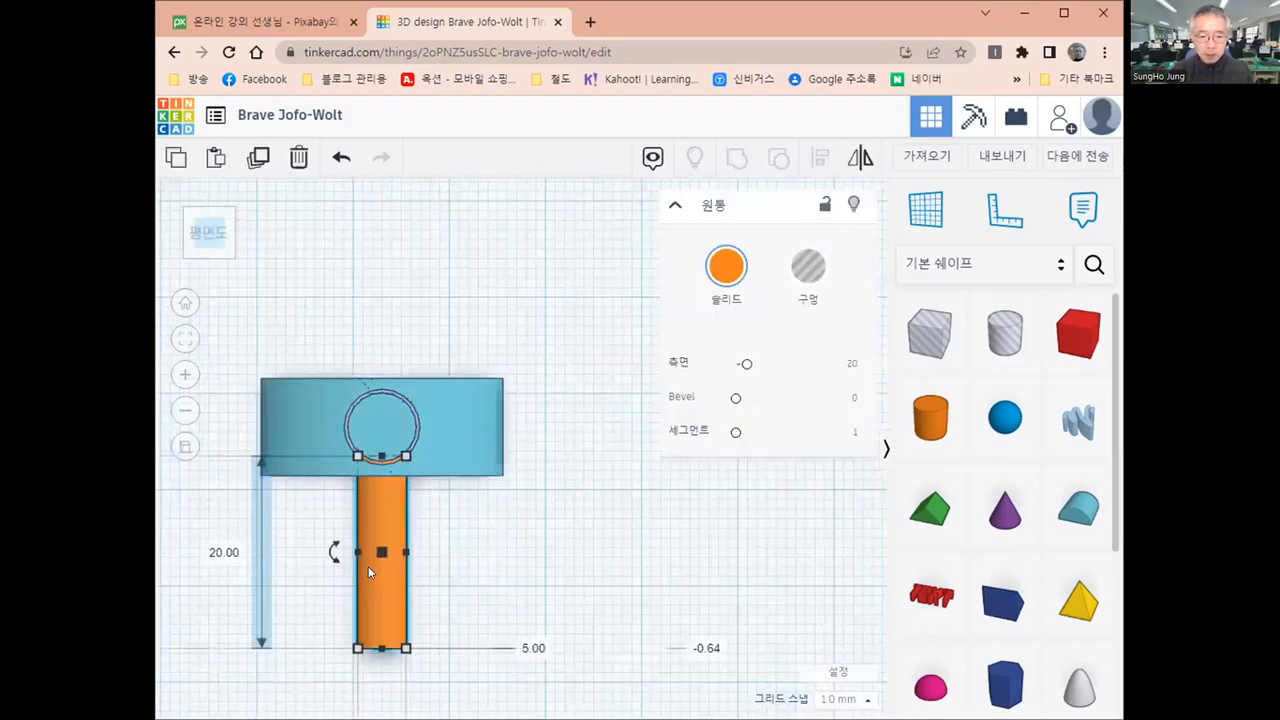
key("Up")
key("Up")
key("Up")
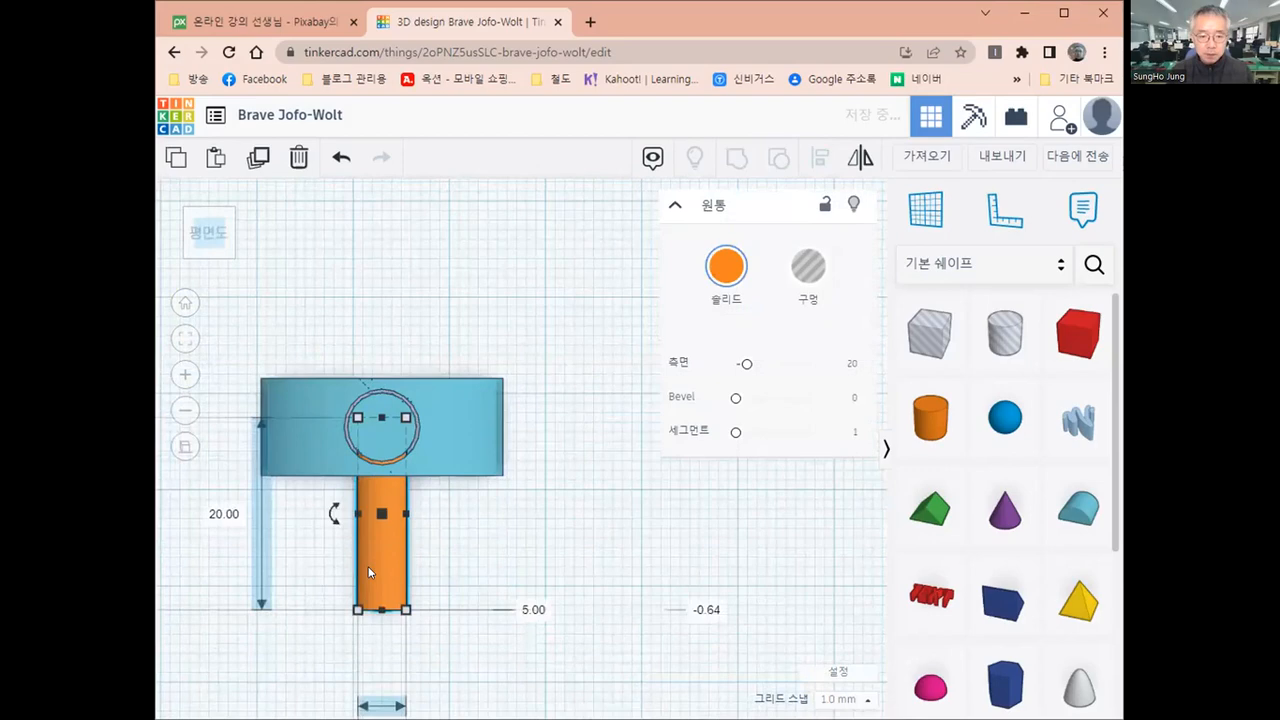
key("Up")
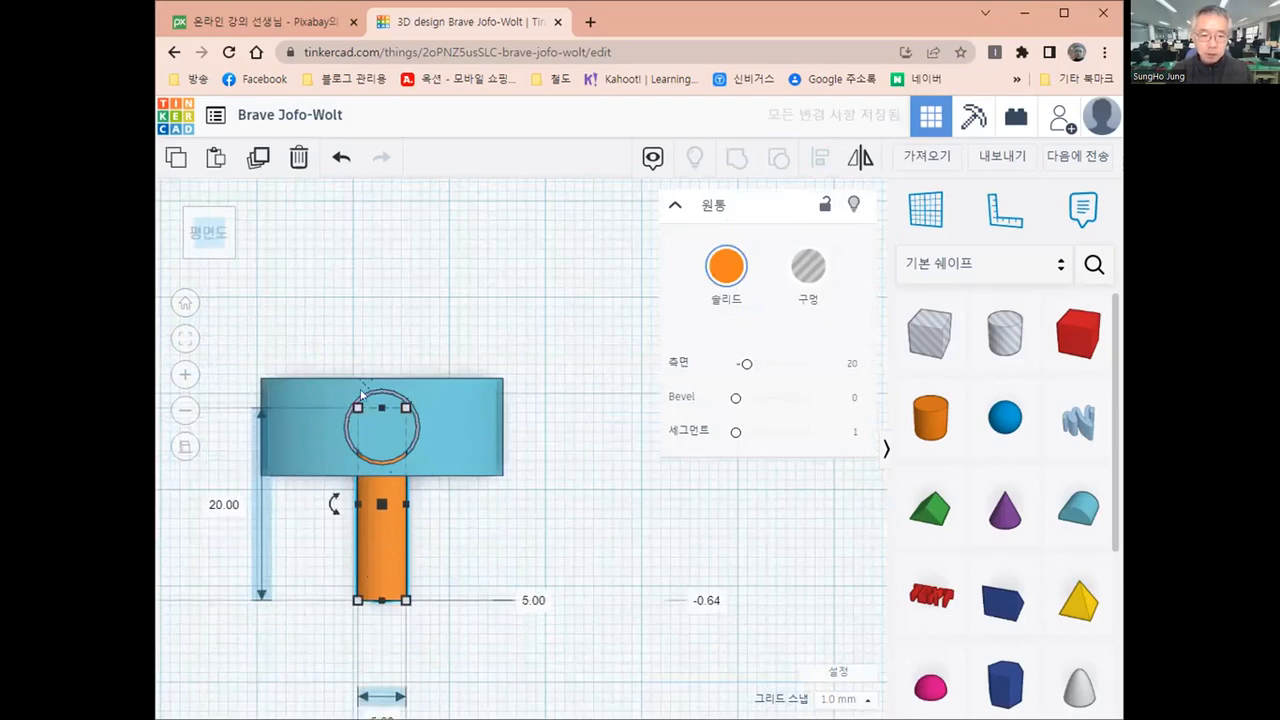
scroll(336, 386, "up", 2)
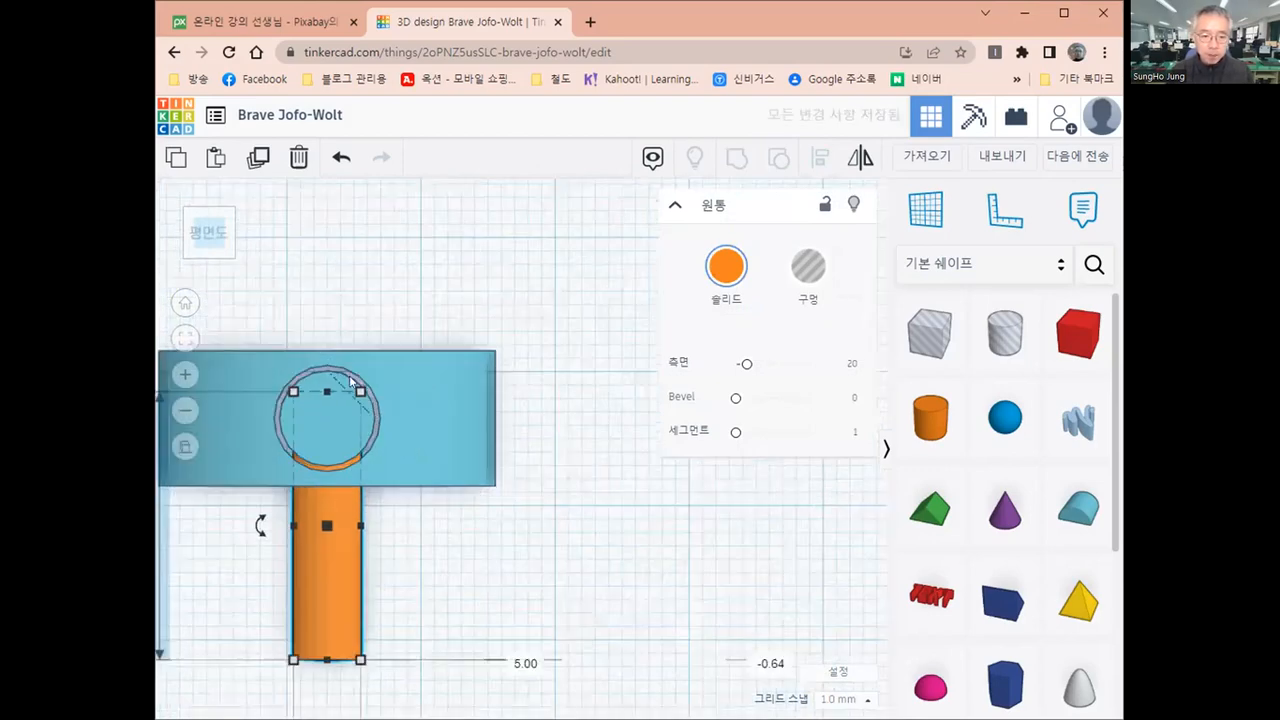
scroll(343, 388, "up", 1)
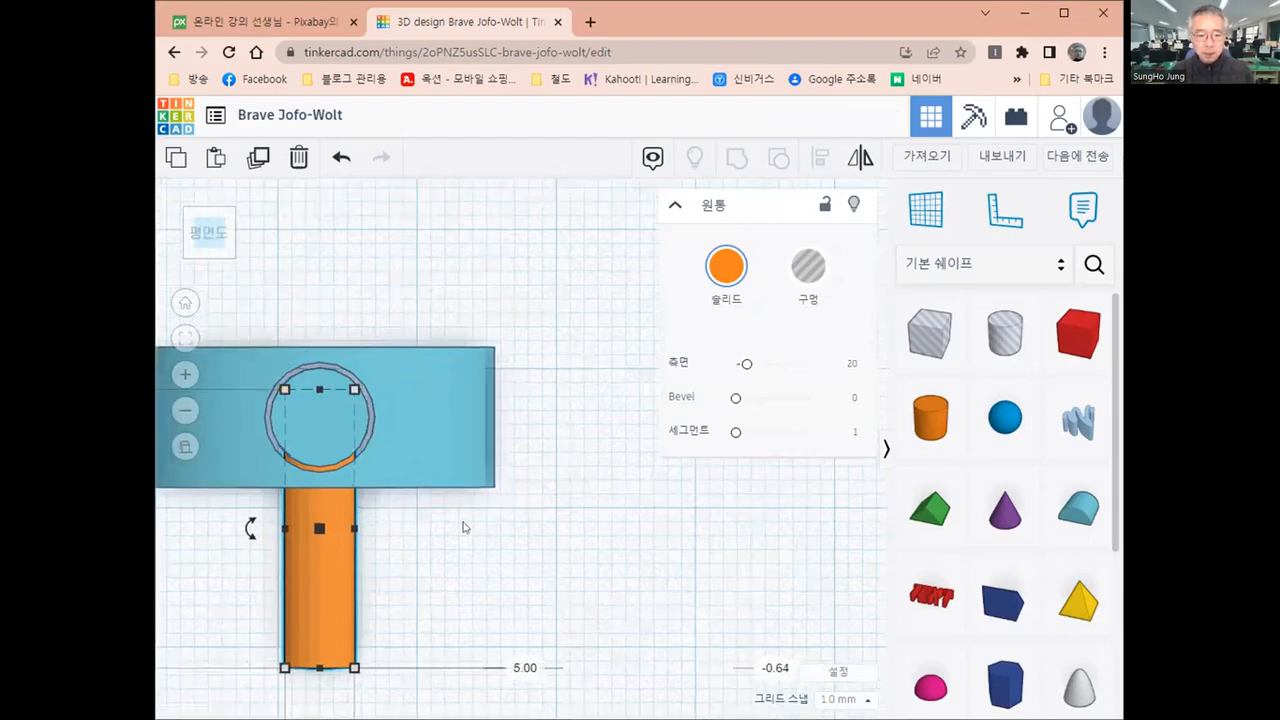
Group the smallest round roof with the 5 mm cylinder in its front hole
left_click(598, 514)
middle_click_drag(595, 509, 691, 495)
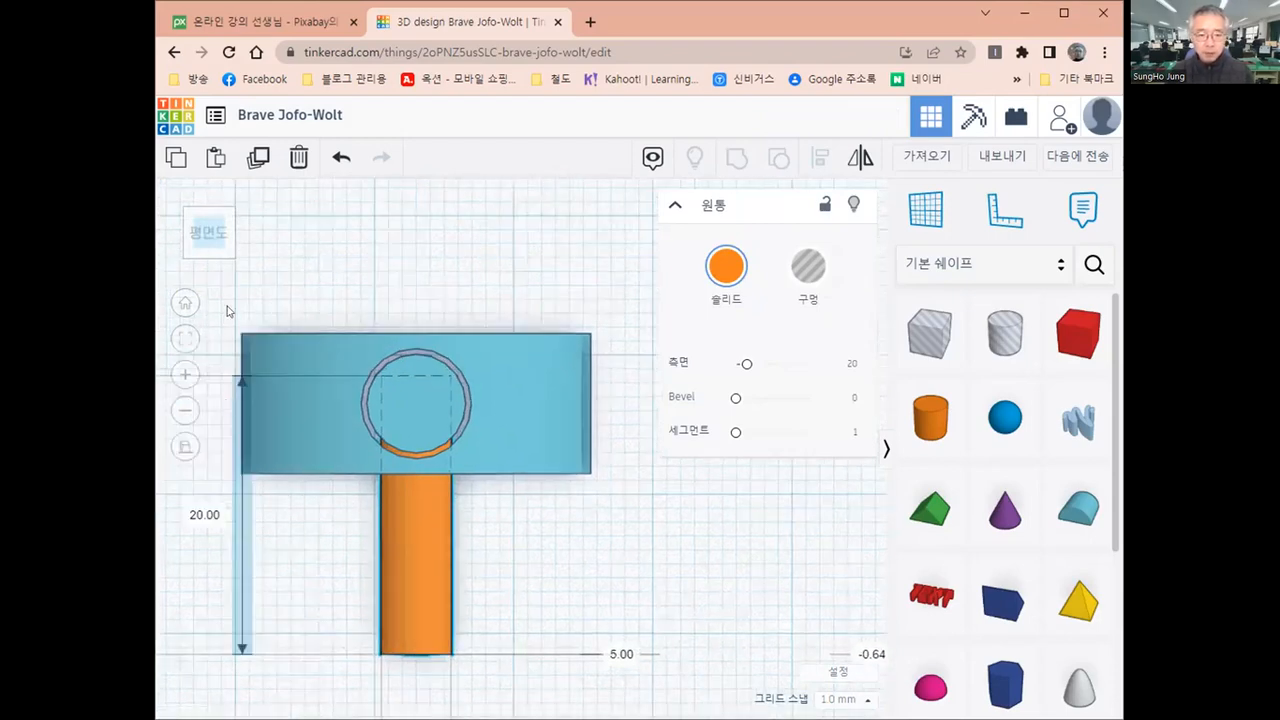
left_click_drag(228, 308, 612, 695)
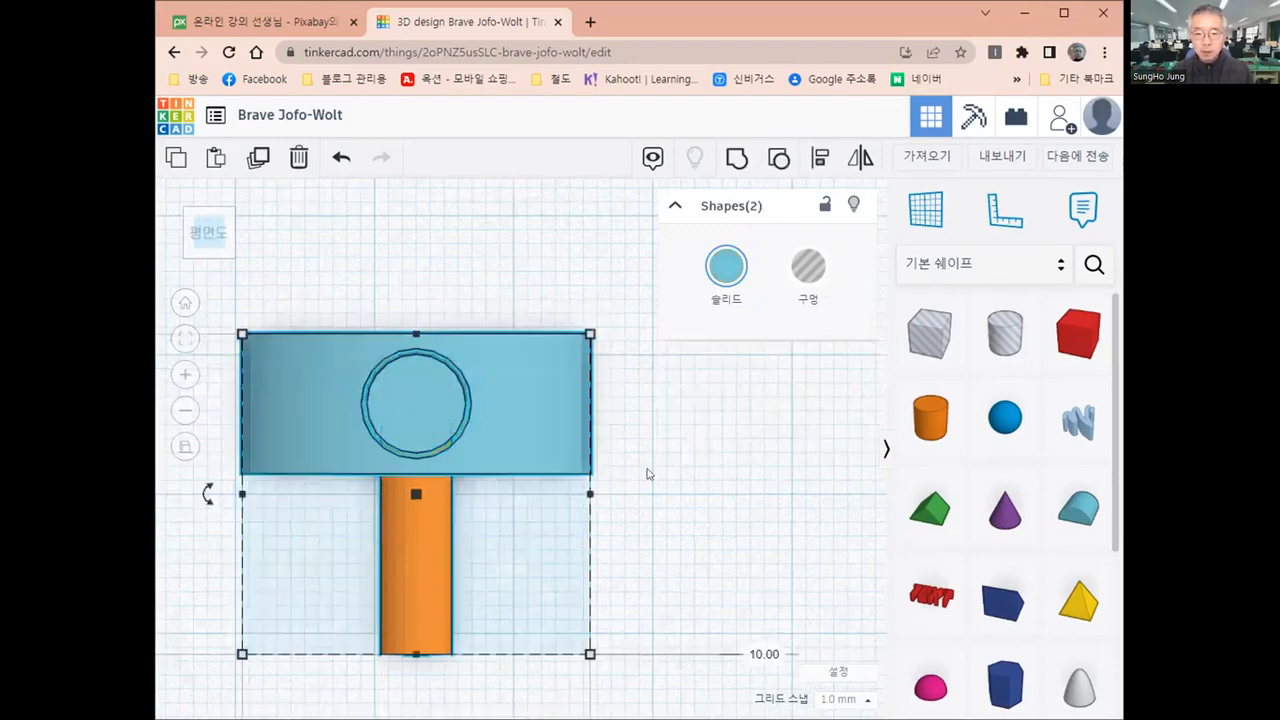
left_click(734, 158)
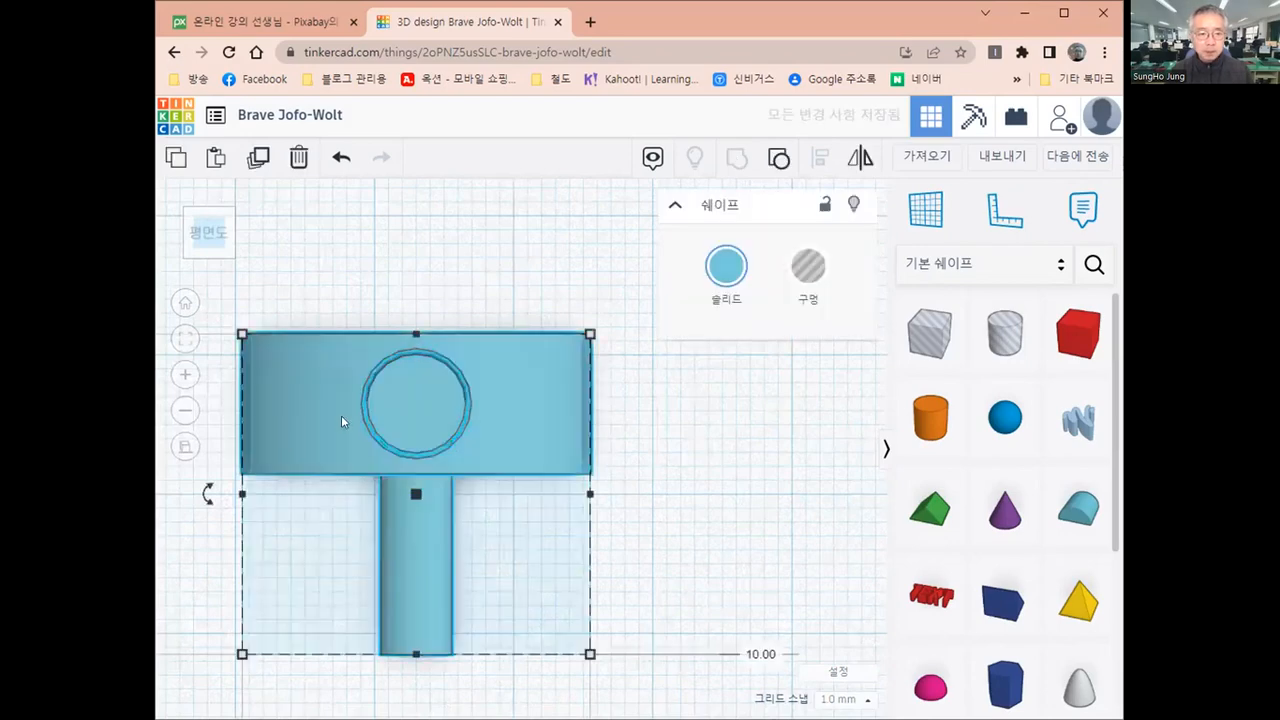
left_click(183, 304)
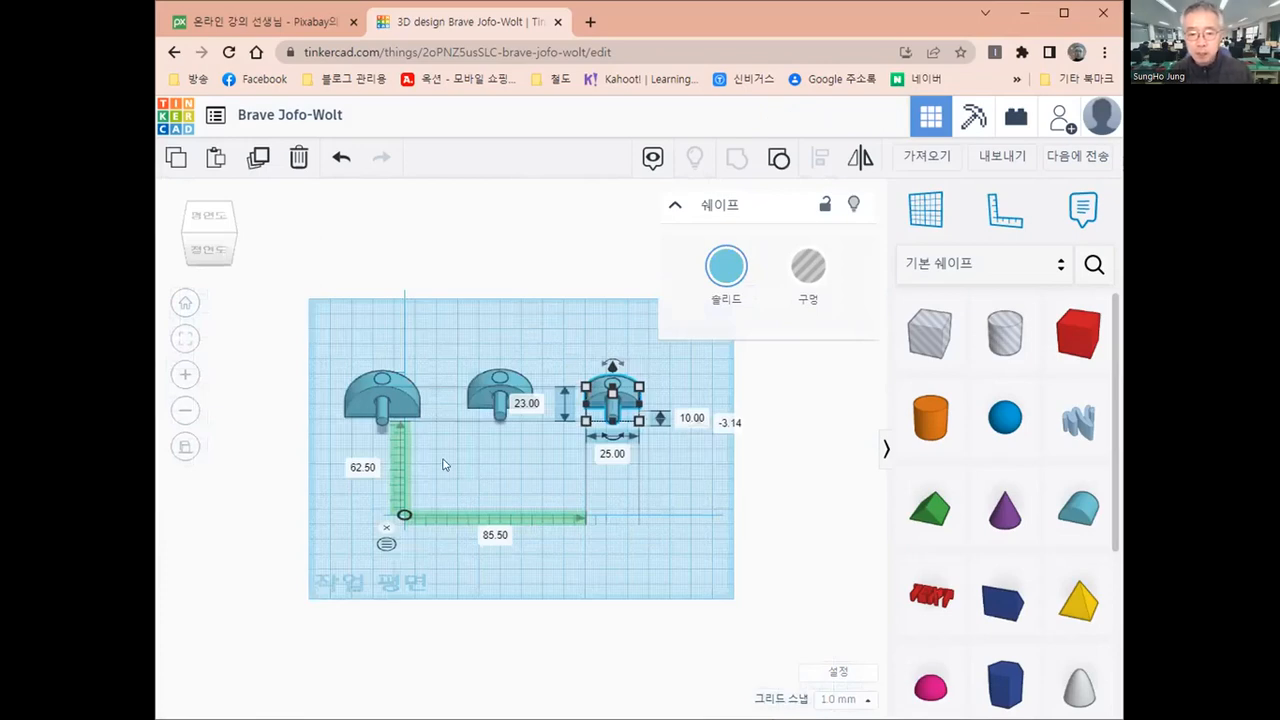
scroll(659, 512, "up", 1)
left_click(659, 512)
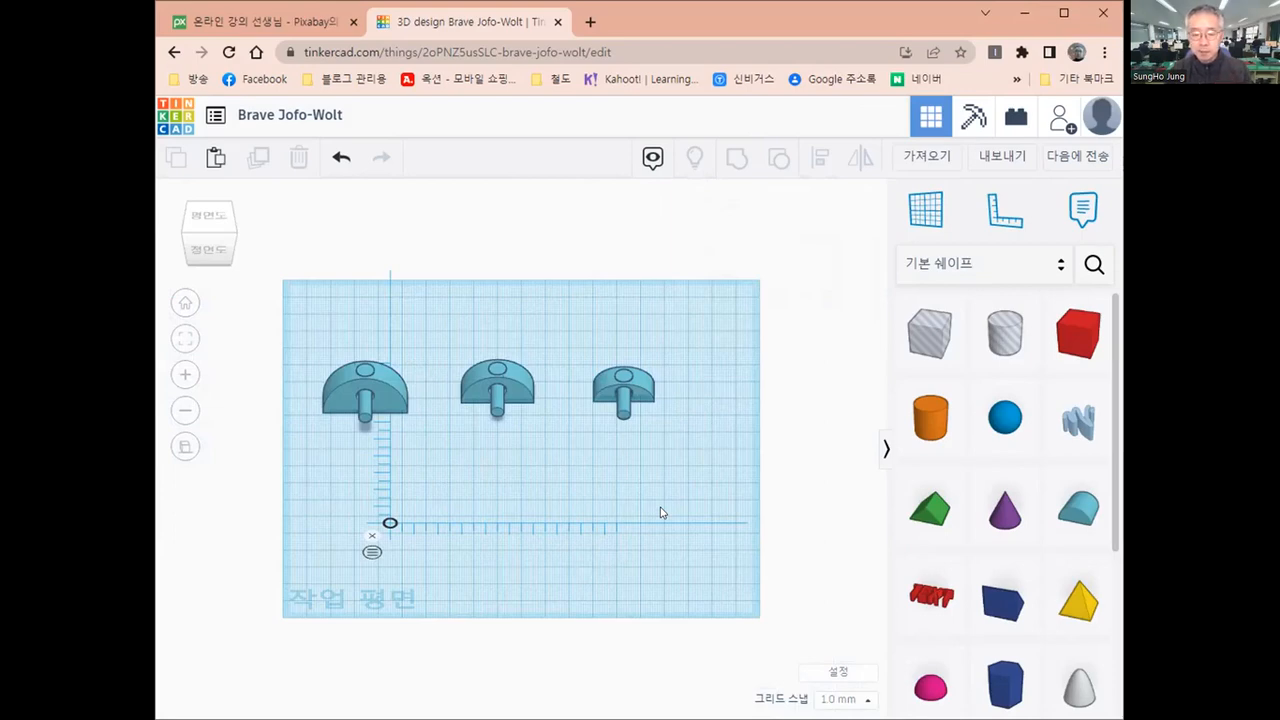
Move the middle-sized model backward to 83 mm from the ruler origin
left_click(511, 350)
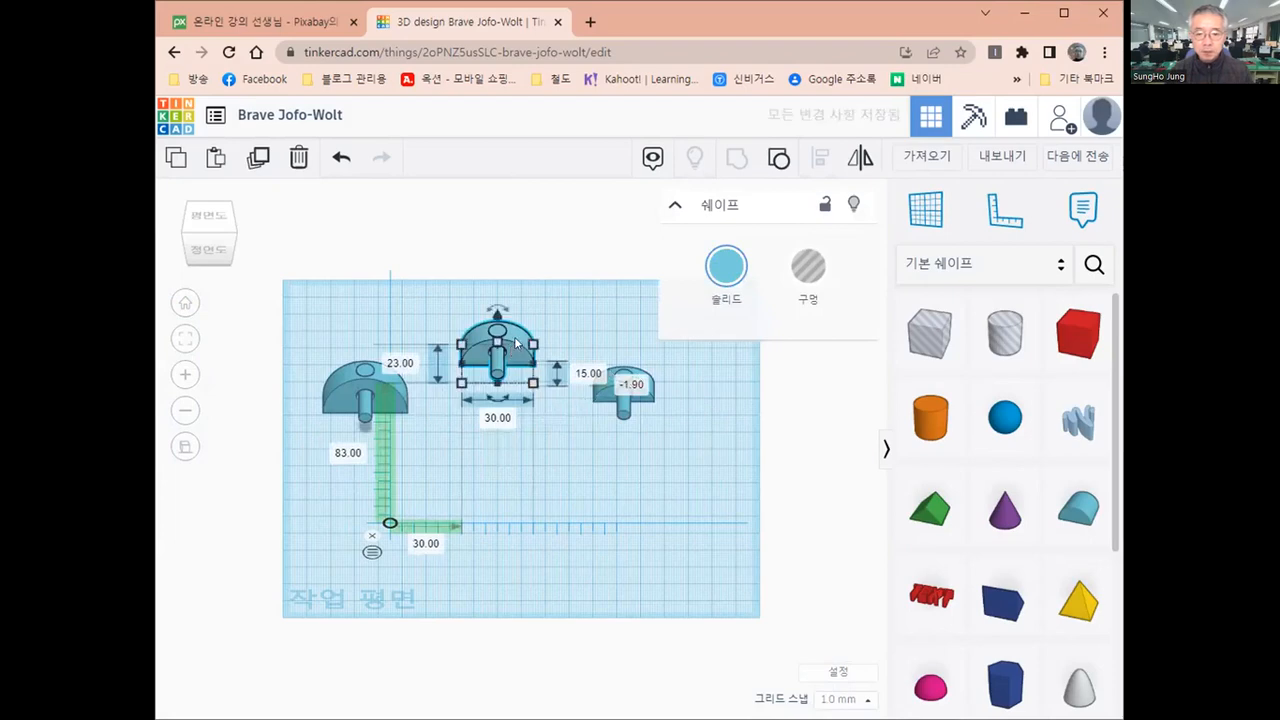
left_click(573, 327)
left_click(509, 354)
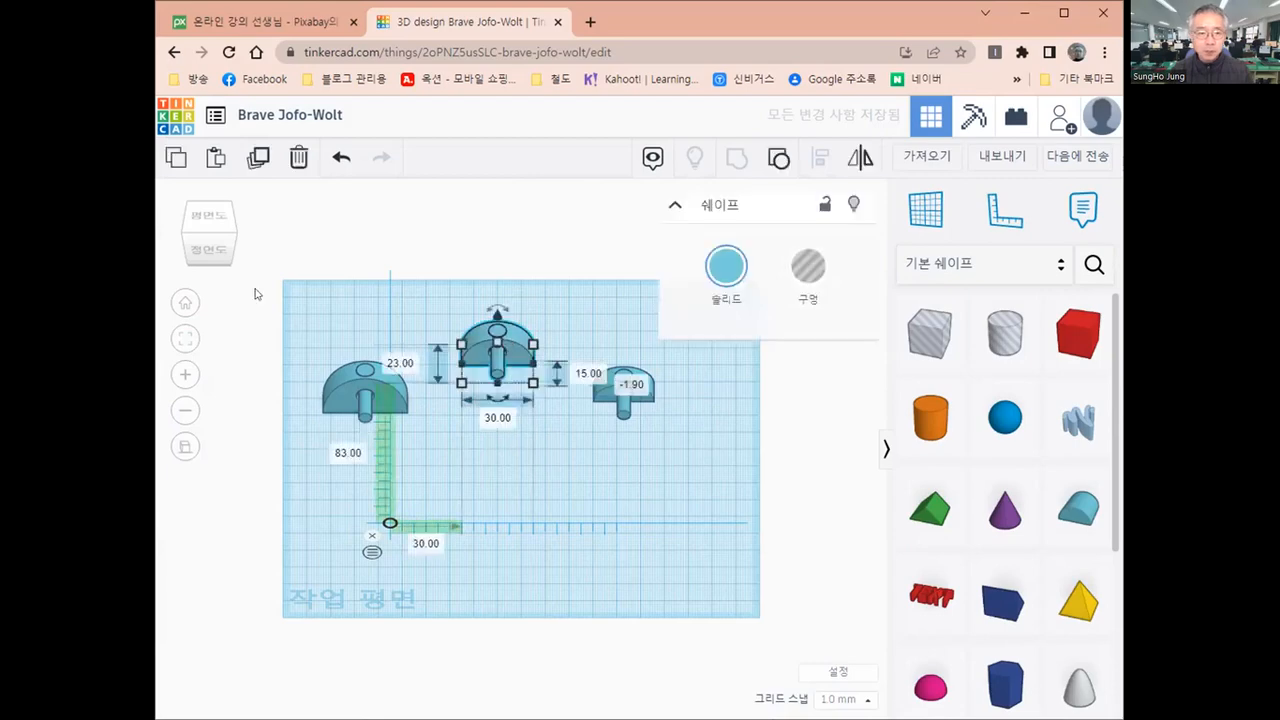
left_click(203, 218)
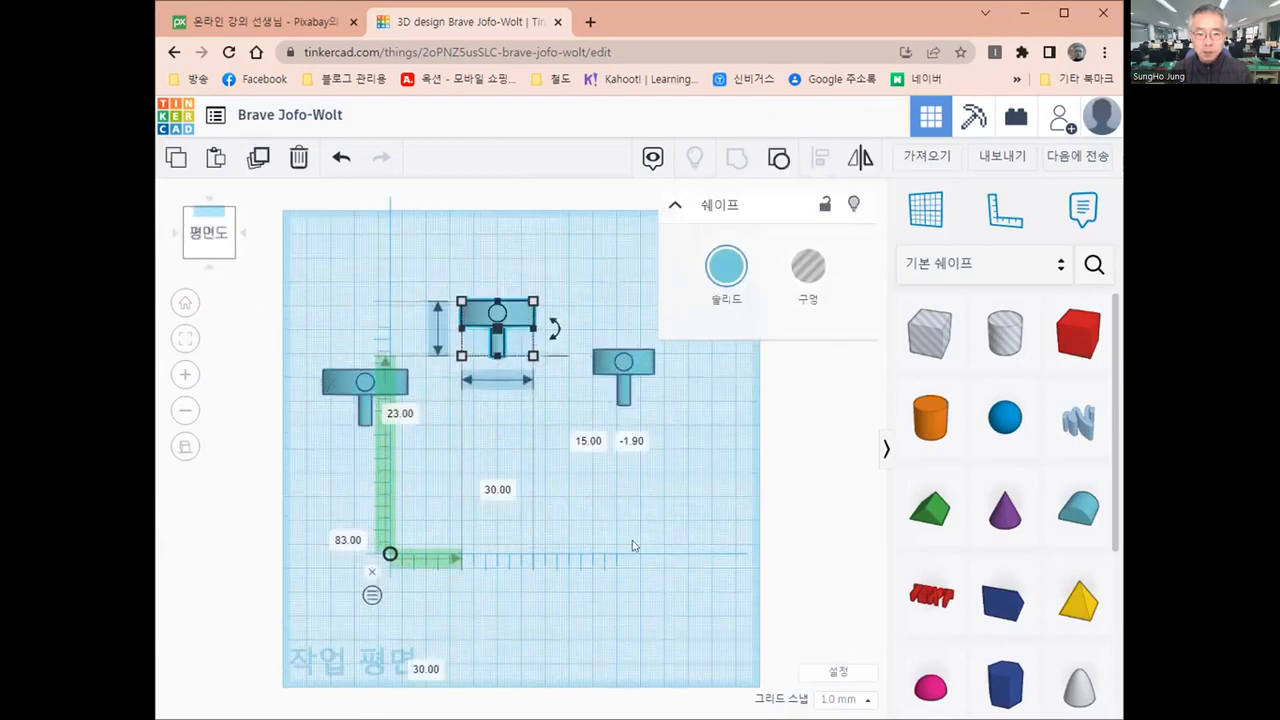
Duplicate the middle-sized model and move the copy forward, clear of the original
left_click(515, 340)
left_click(513, 320)
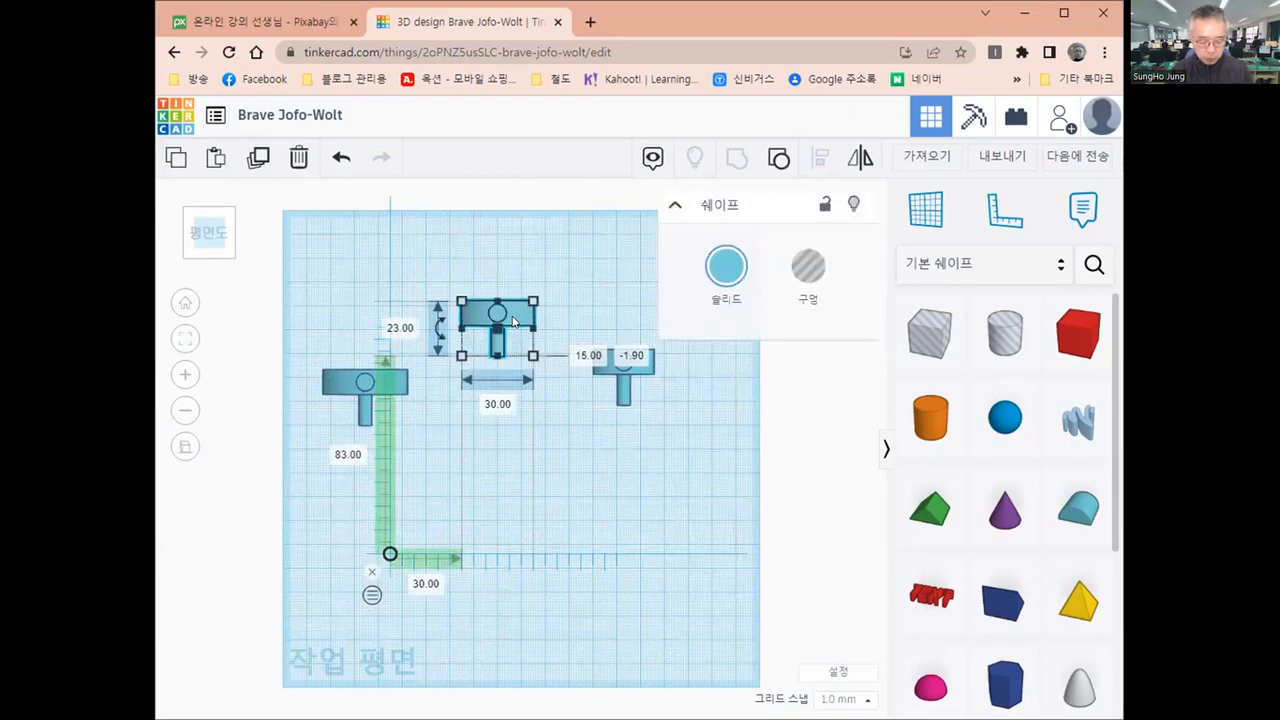
key("ctrl+v")
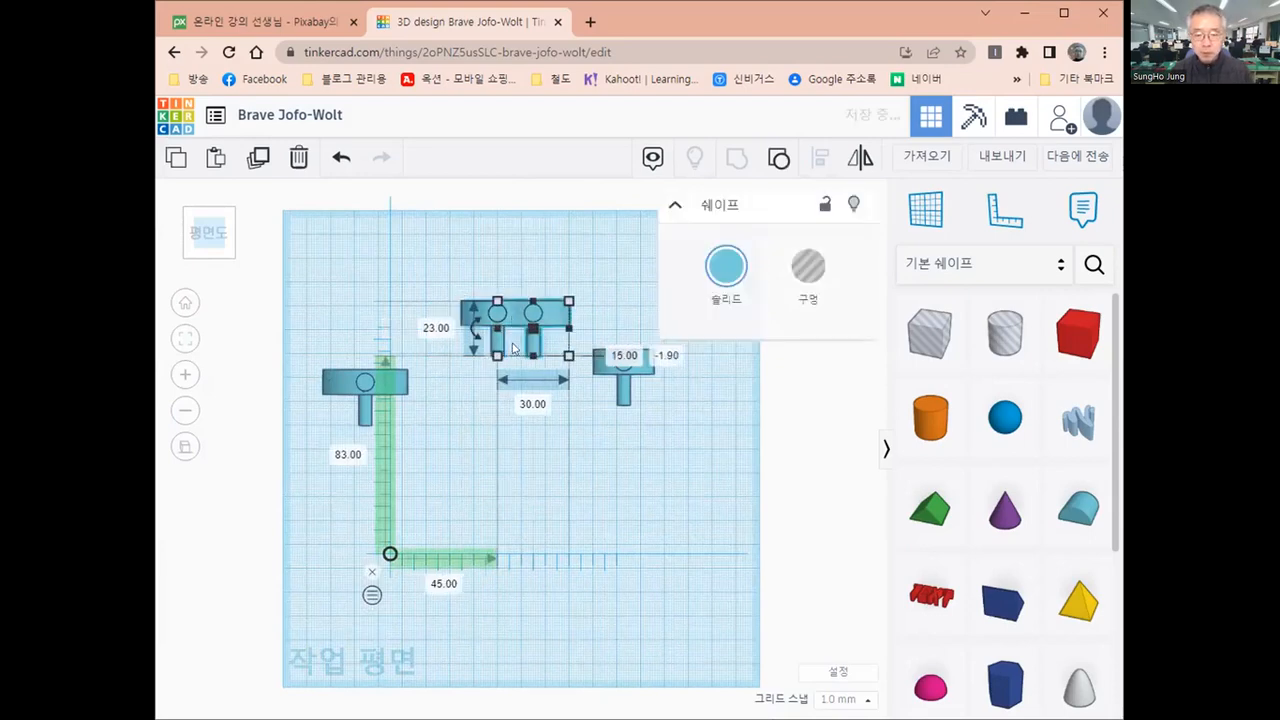
key("Down")
key("Down")
key("Down")
key("Down")
key("Down")
key("Down")
key("Down")
key("Down")
key("Down")
key("Down")
key("Down")
key("Down")
key("Down")
key("Down")
key("Down")
key("Down")
key("Down")
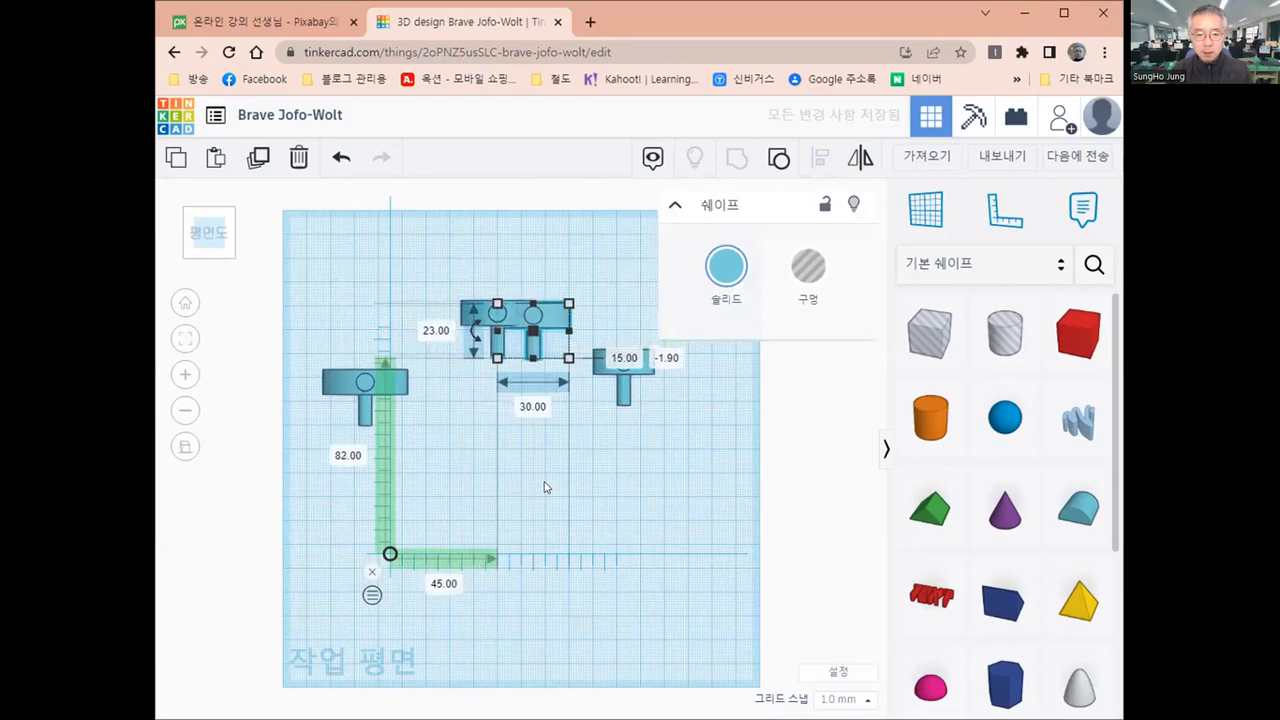
key("Down")
key("Down")
key("Down")
key("Down")
key("Down")
key("Down")
key("Down")
key("Down")
key("Down")
key("Down")
key("Down")
key("Down")
key("Down")
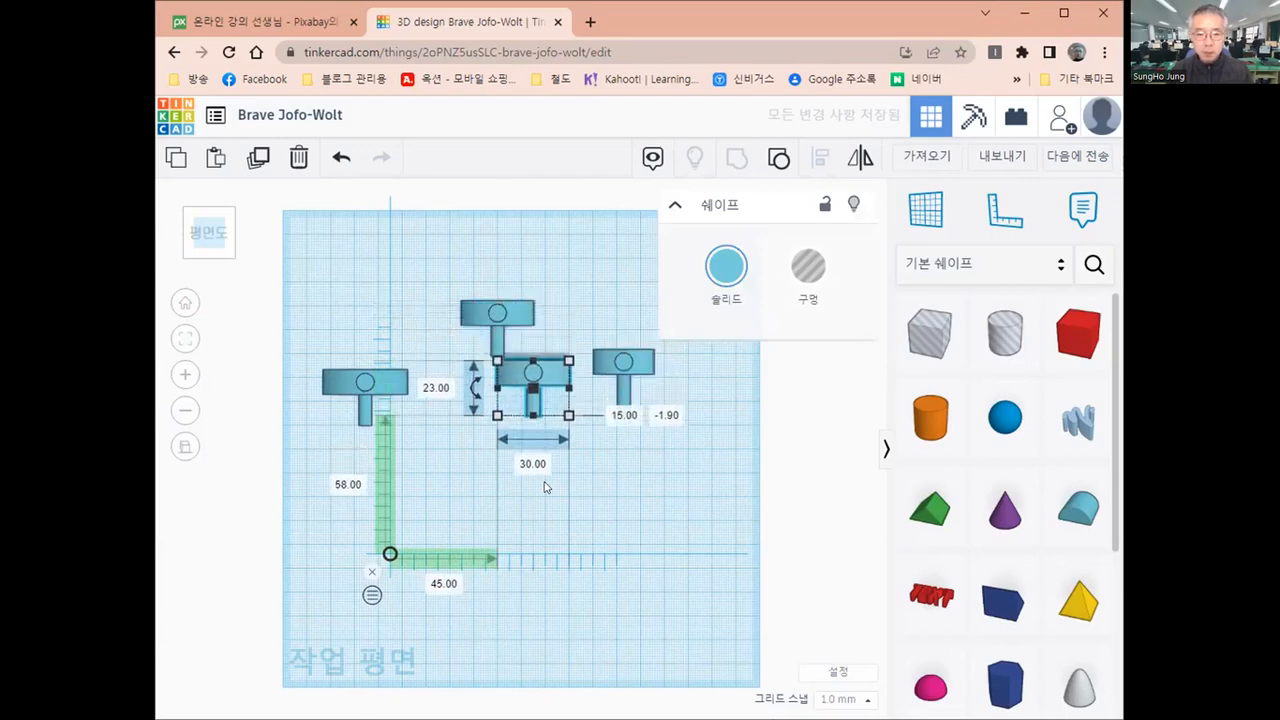
Line up the copy directly in front of the original, at 30 mm sideways and 60 mm deep from the ruler origin
key("Left")
key("Left")
key("Left")
key("Left")
key("Left")
key("Left")
key("Left")
key("Left")
key("Left")
key("Left")
key("Left")
key("Left")
key("Left")
key("Left")
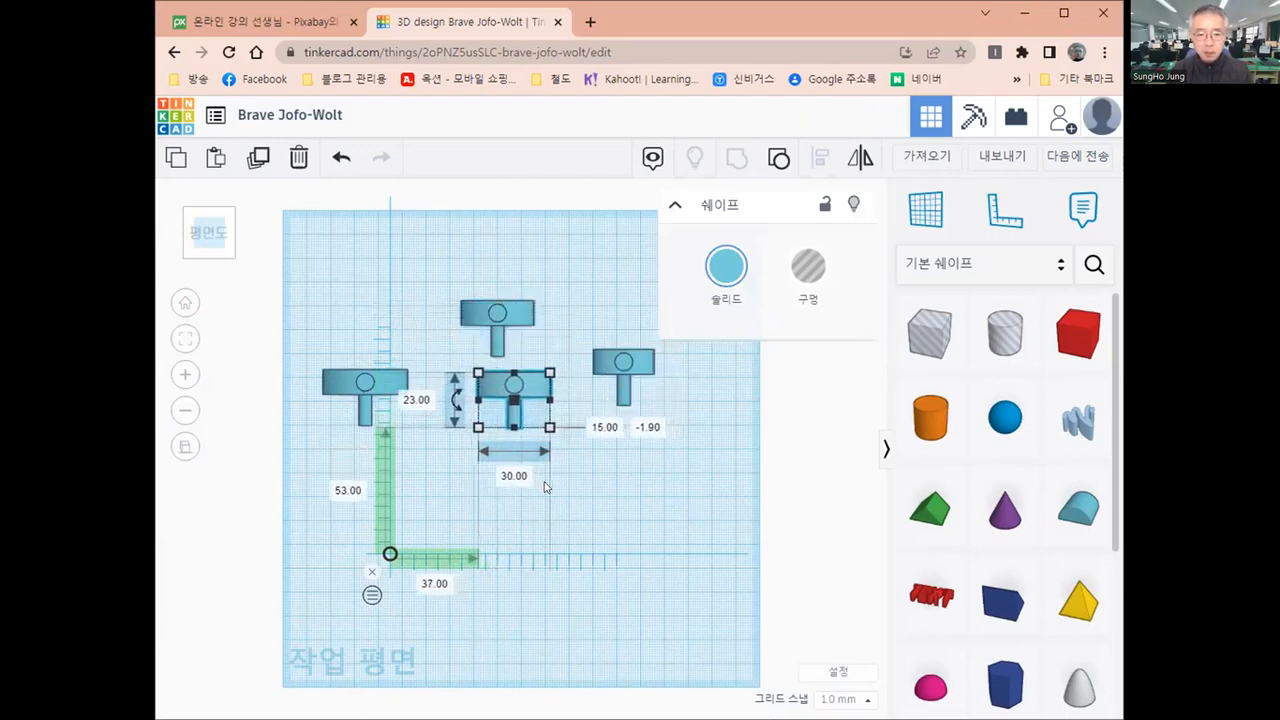
key("Up")
key("Up")
key("Up")
key("Up")
key("Up")
key("Up")
key("Up")
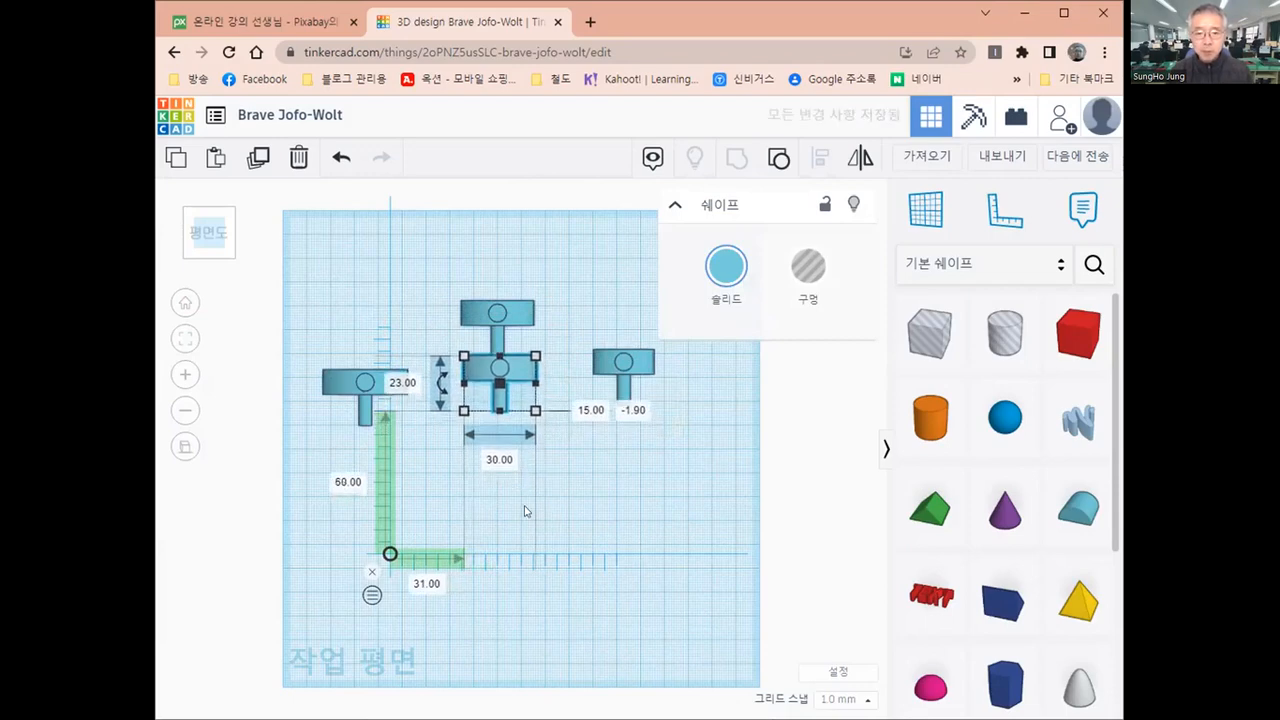
left_click(524, 511)
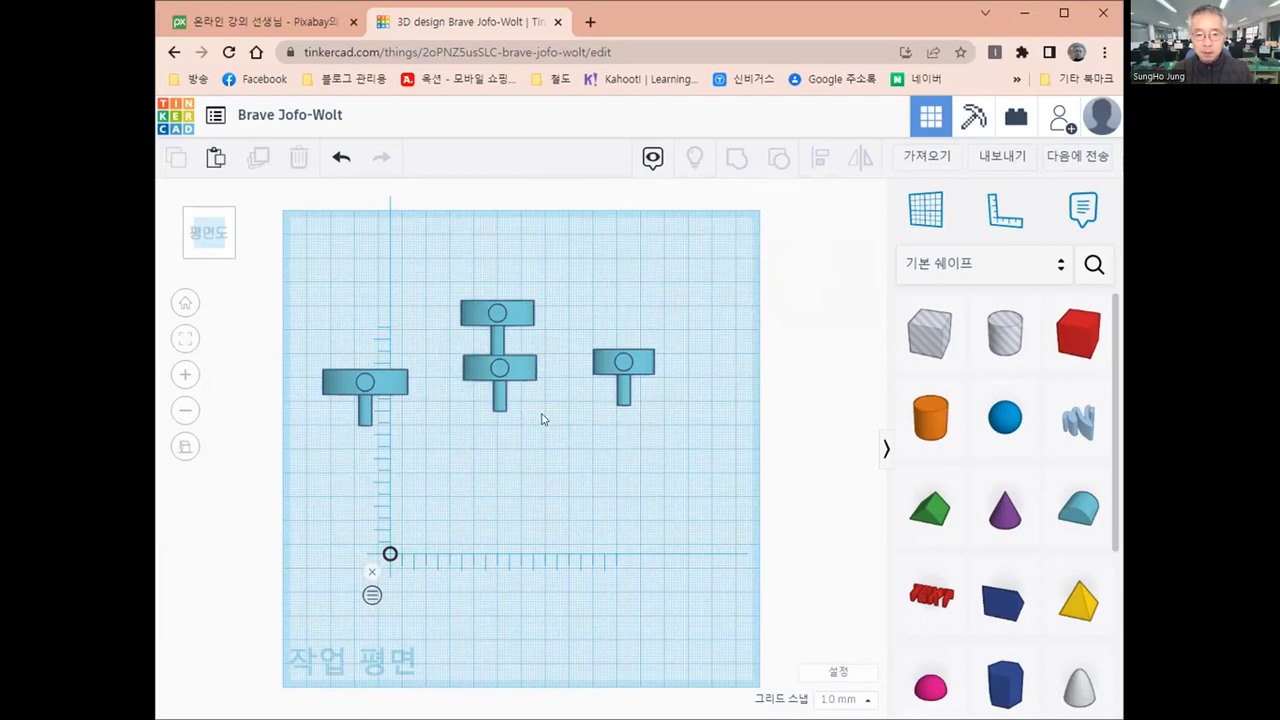
left_click(515, 370)
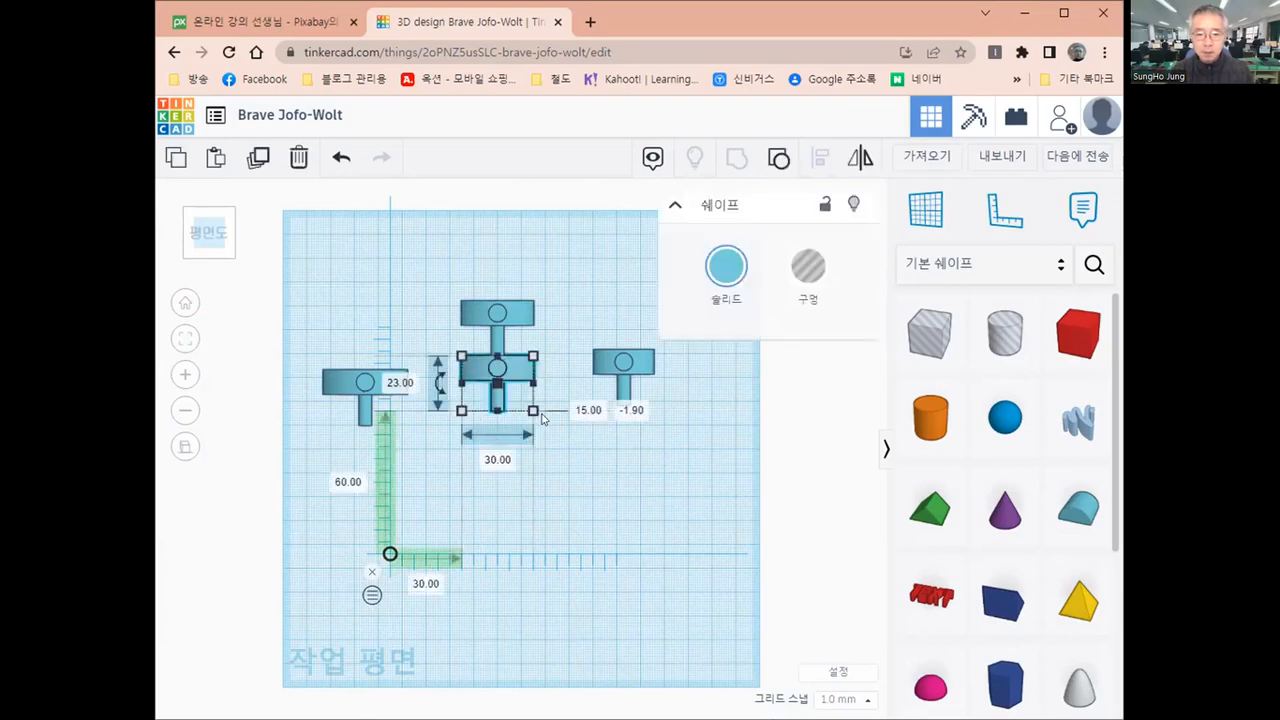
left_click(543, 523)
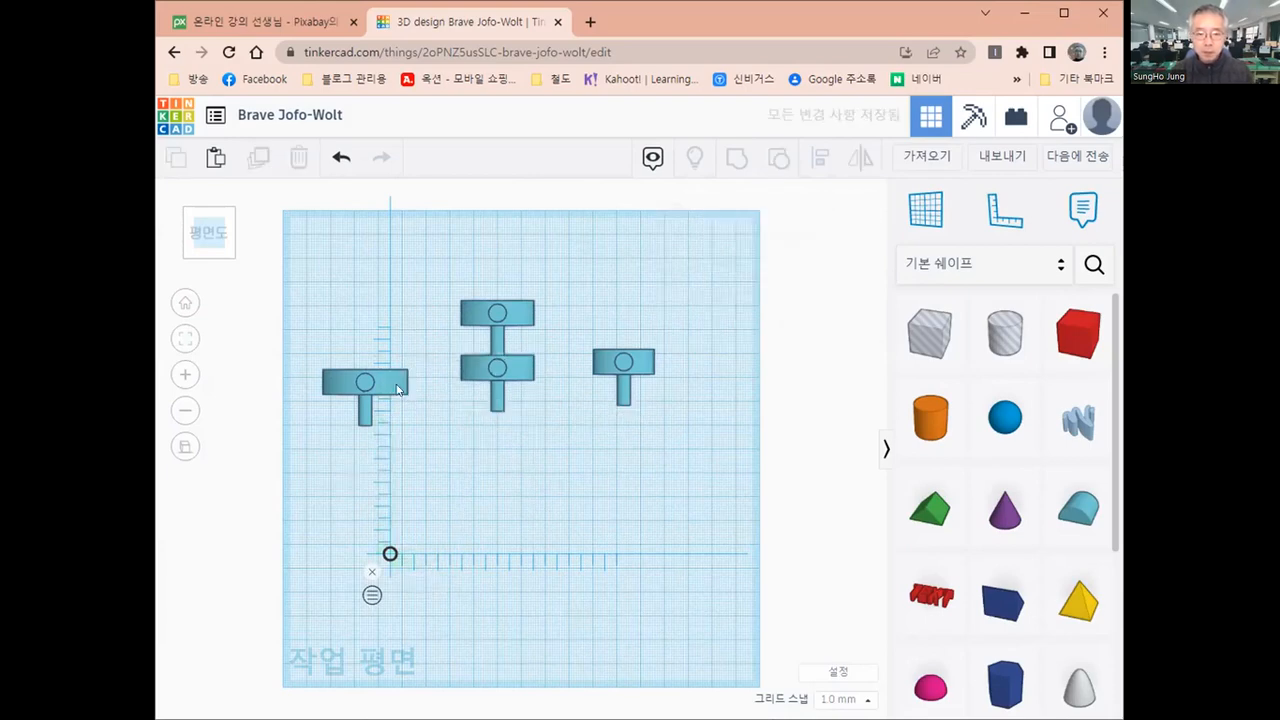
Move the largest model sideways into line with the column of middle-sized models, 28 mm from the ruler origin
left_click(397, 389)
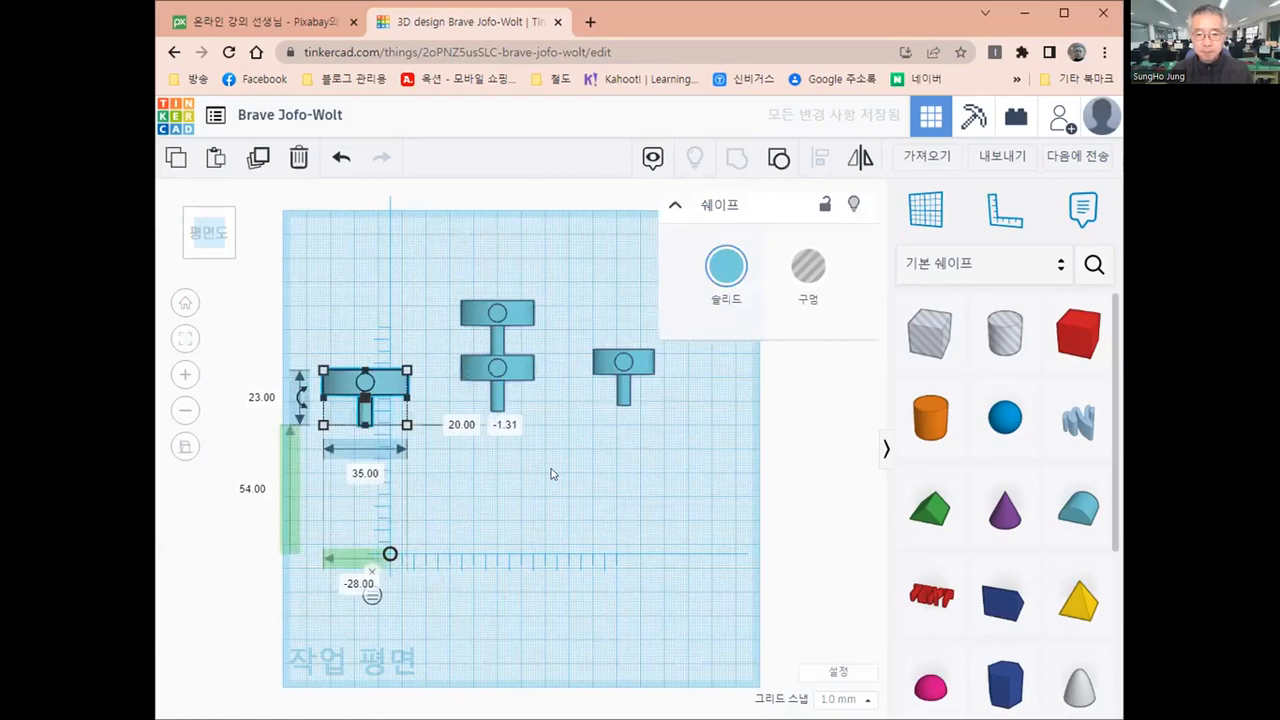
key("Right")
key("shift+Right")
key("shift+Right")
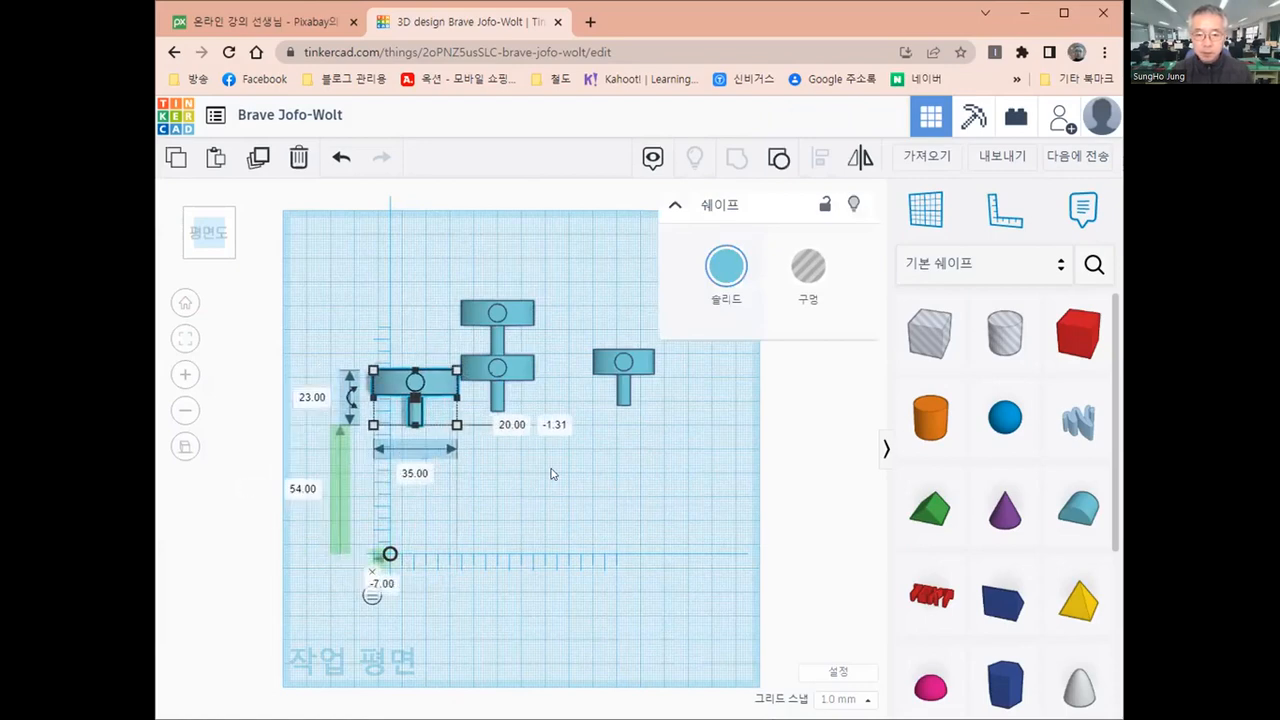
key("Right")
key("Right")
key("Right")
key("Right")
key("Right")
key("Right")
key("Right")
key("Right")
key("Right")
key("Right")
key("Right")
key("Right")
key("Right")
key("Right")
key("Right")
key("Right")
key("Right")
key("Right")
key("Right")
key("Right")
Place the largest model directly in front of the second middle-sized one, at 27 mm sideways and 37 mm deep from the ruler origin
key("Down")
key("Down")
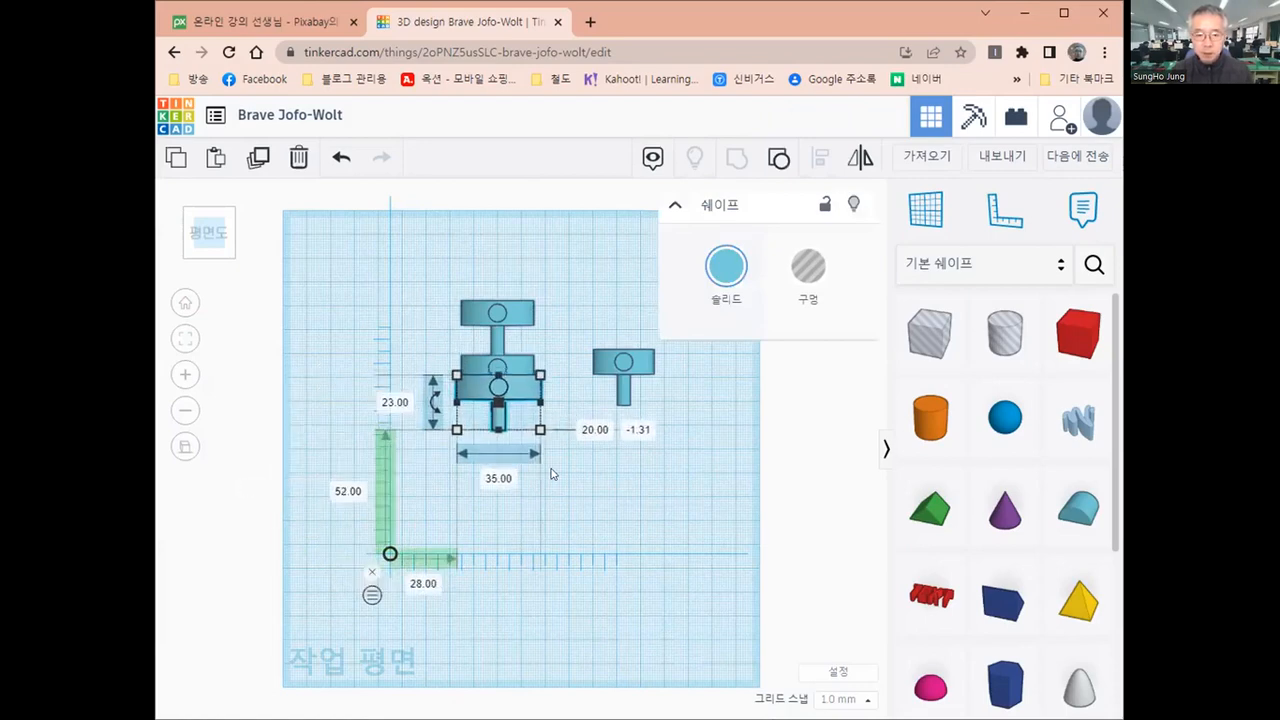
key("Down")
key("Down")
key("Down")
key("Down")
key("Down")
key("Down")
key("Down")
key("Down")
key("Down")
key("Down")
key("Down")
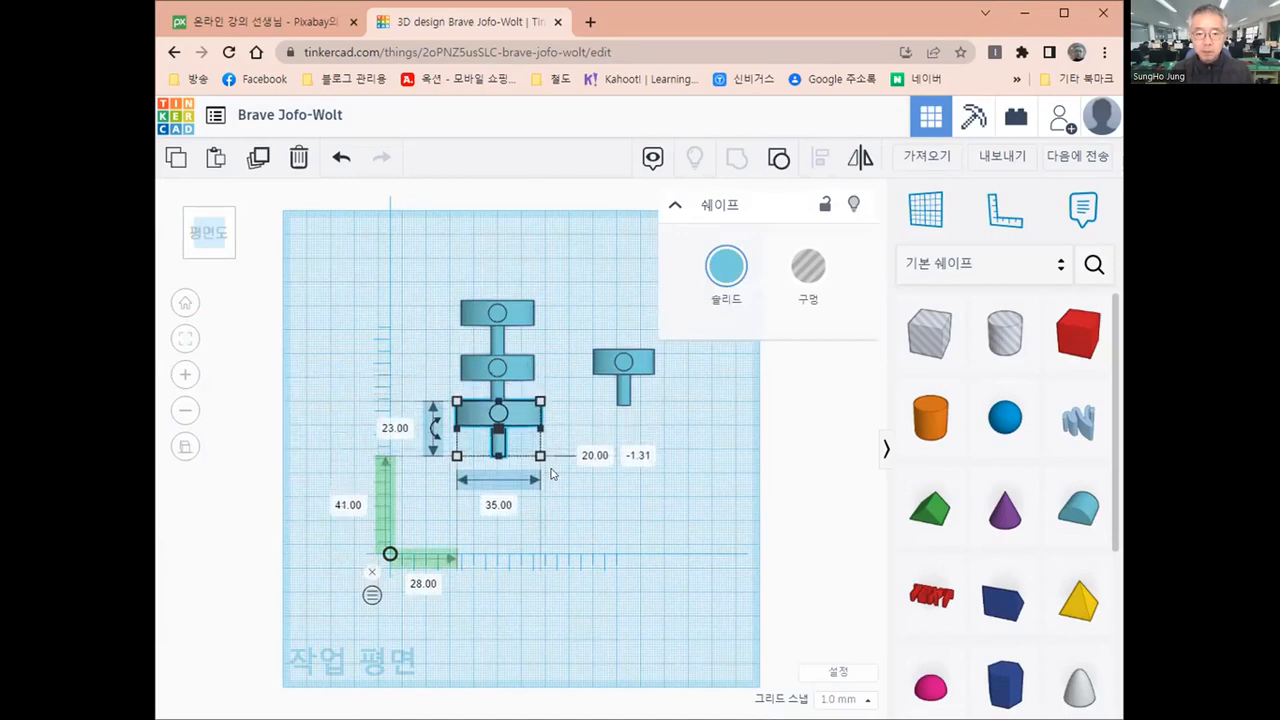
key("Down")
key("Down")
key("Down")
key("Down")
key("Down")
key("Down")
key("Down")
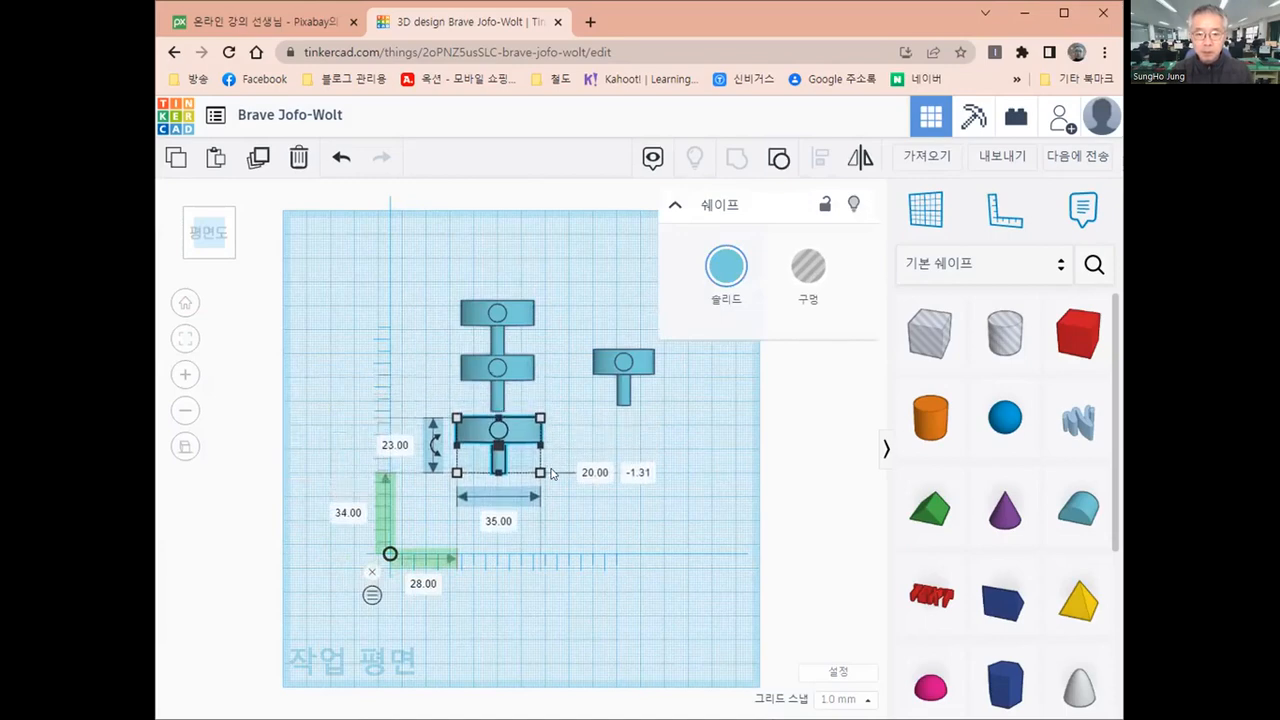
key("Up")
key("Up")
key("Up")
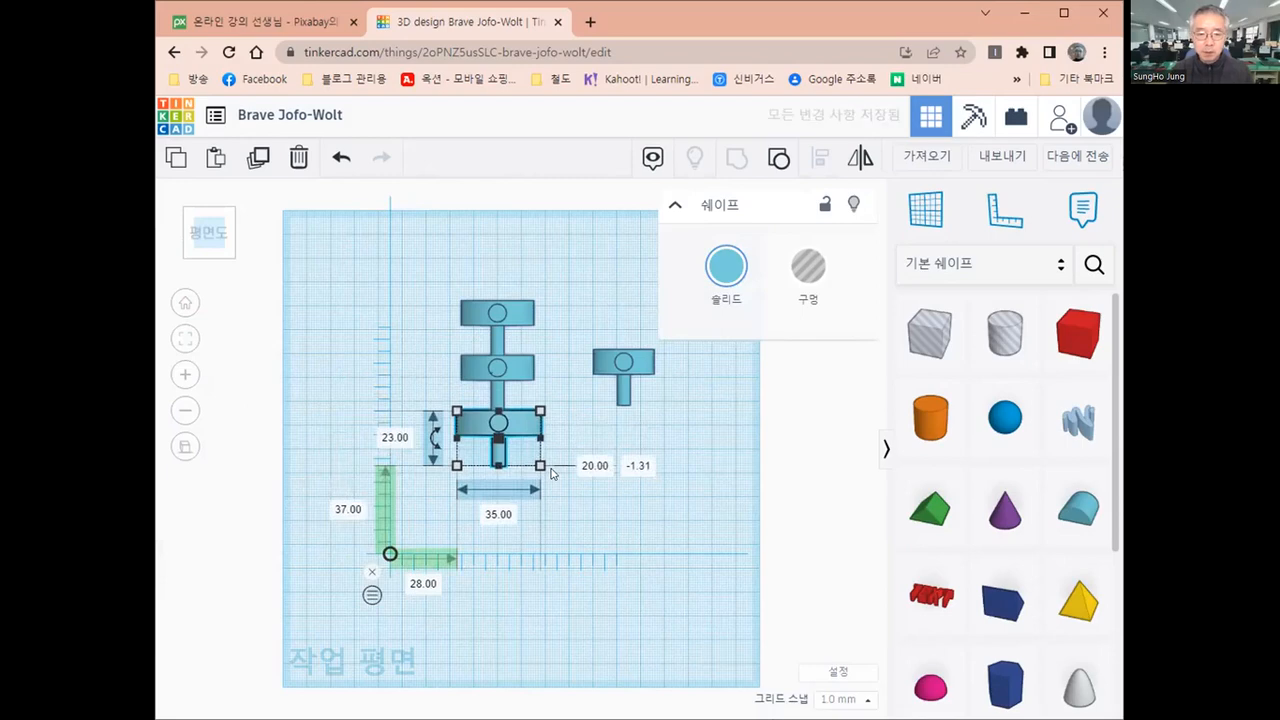
key("Left")
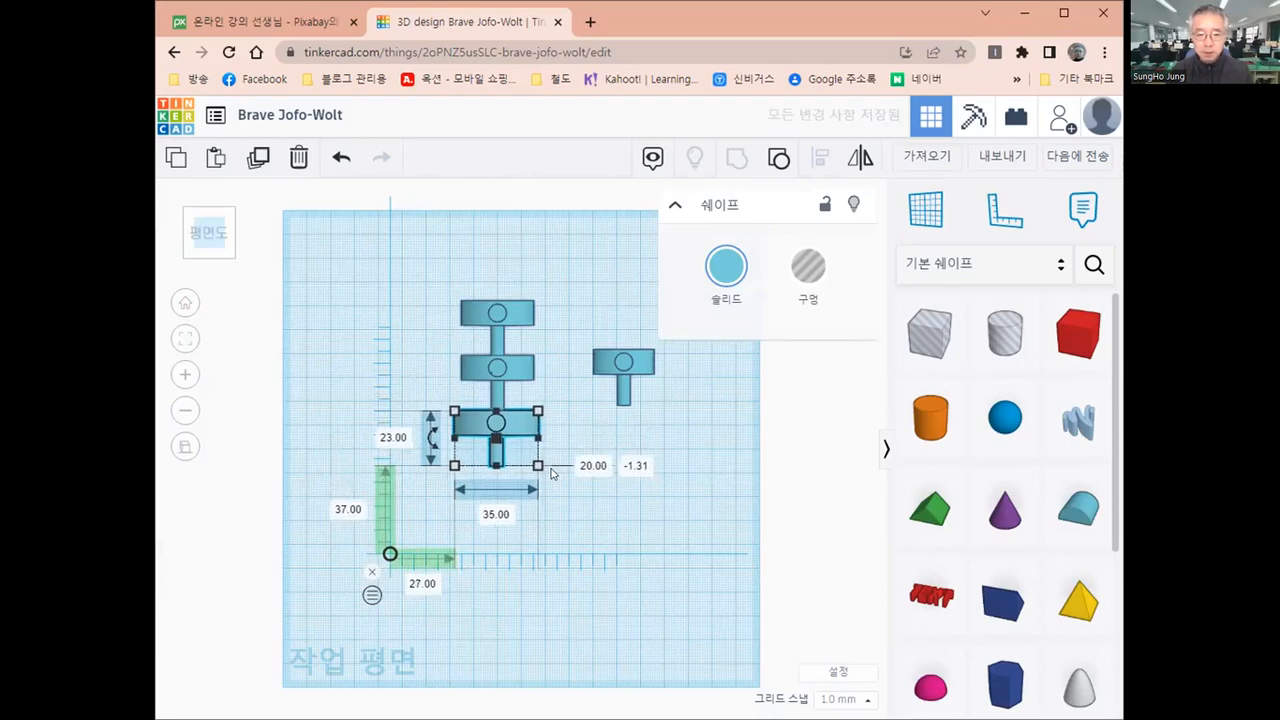
left_click(643, 363)
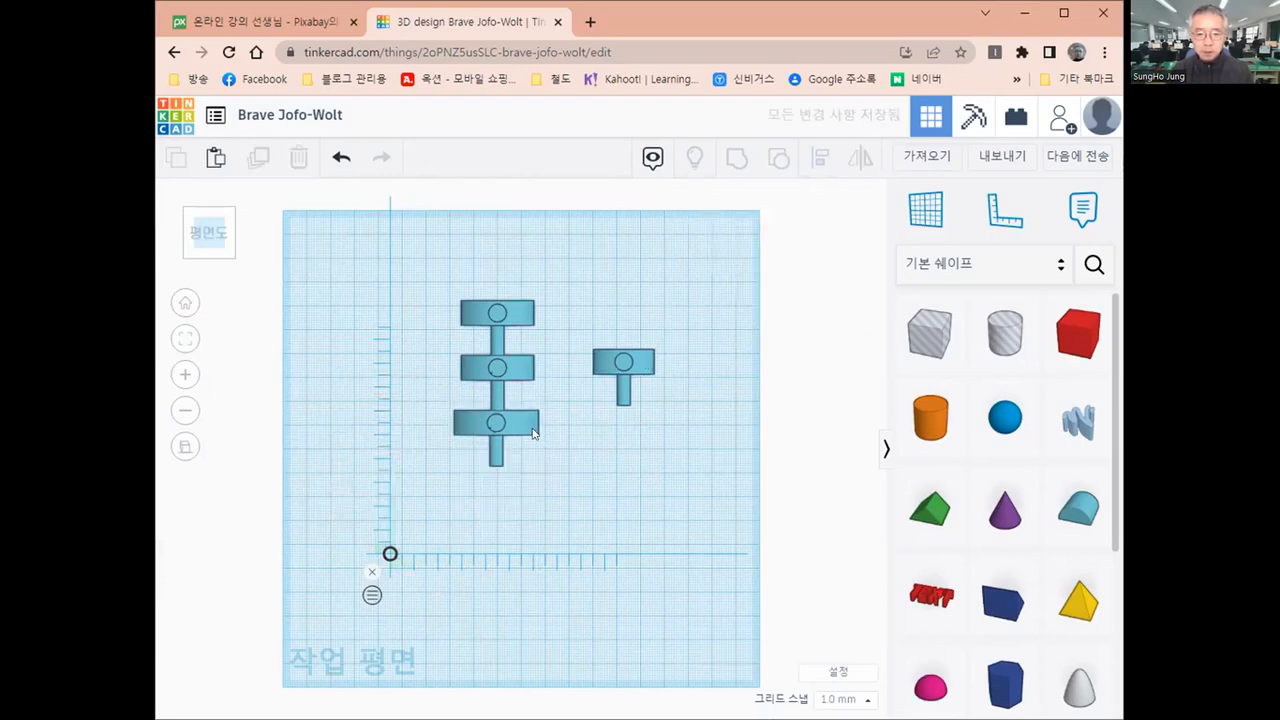
Duplicate the largest model and move the copy forward, clear of the original, to 13 mm deep from the ruler origin
left_click(528, 429)
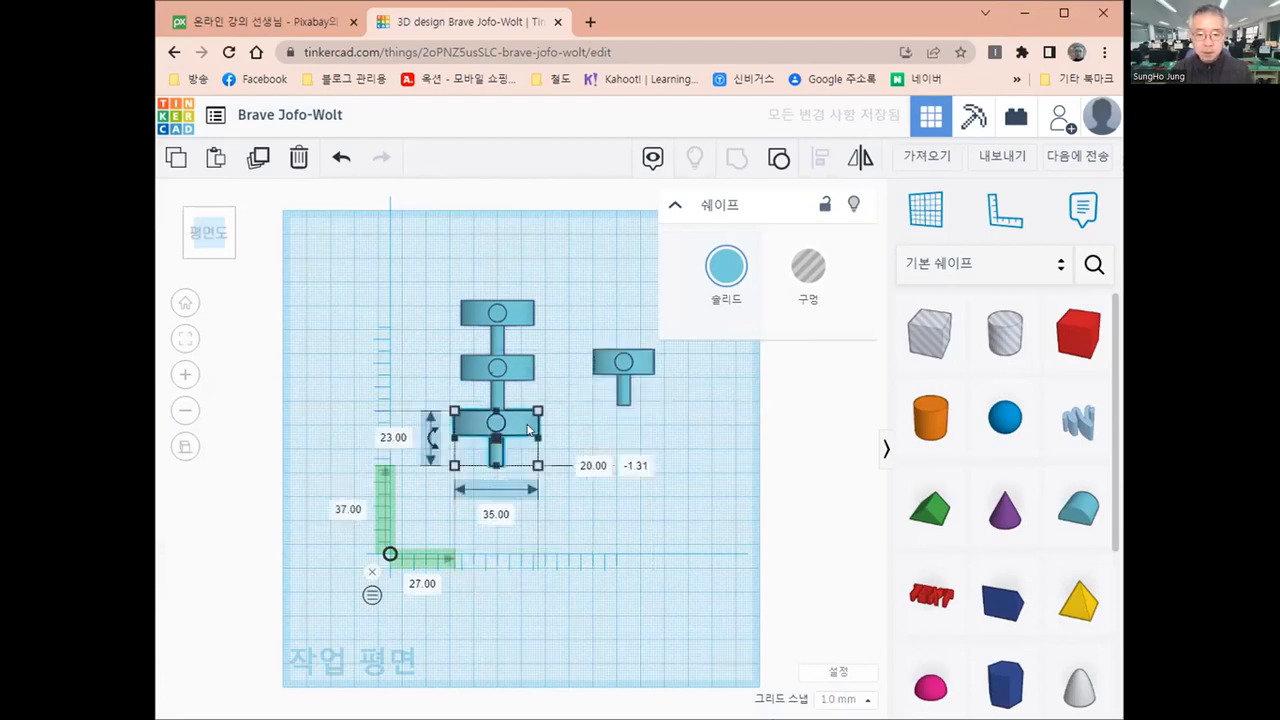
left_click_drag(528, 430, 562, 435)
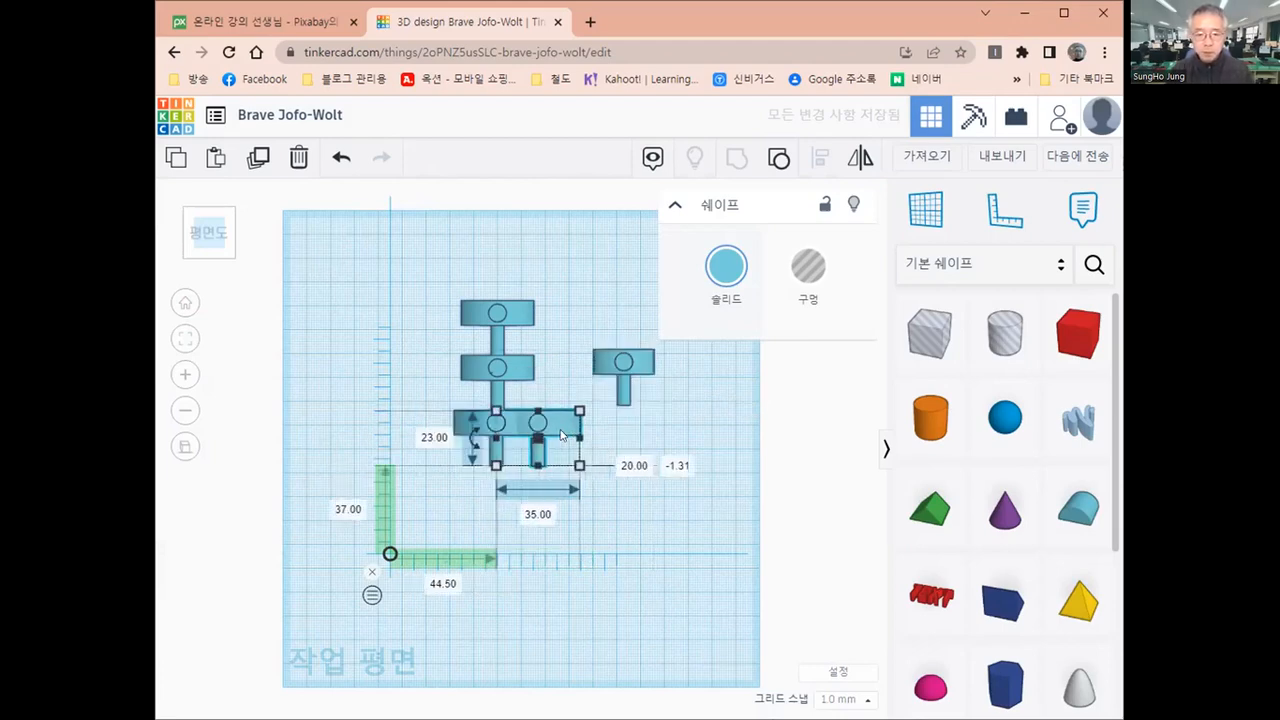
key("Down")
key("Down")
key("Down")
key("Down")
key("Down")
key("Down")
key("Down")
key("Down")
key("Down")
key("Down")
key("Down")
key("Down")
key("Down")
key("Down")
key("Down")
key("Down")
key("Down")
key("Down")
key("Down")
key("Down")
key("Left")
key("Left")
key("Down")
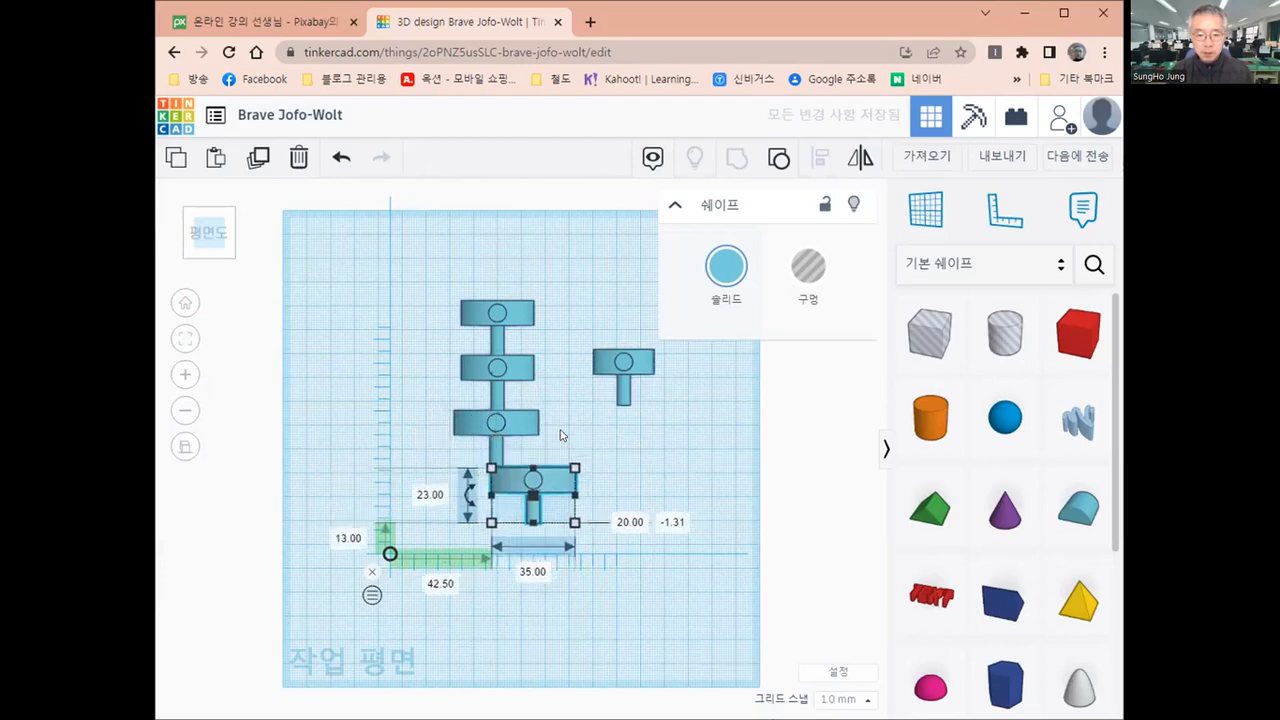
Line up the largest model's copy in front of the original, at 27.5 mm sideways and 14 mm deep from the ruler origin
key("Left")
key("Left")
key("Left")
key("Left")
key("Left")
key("Left")
key("Left")
key("Left")
key("Left")
key("Left")
key("Left")
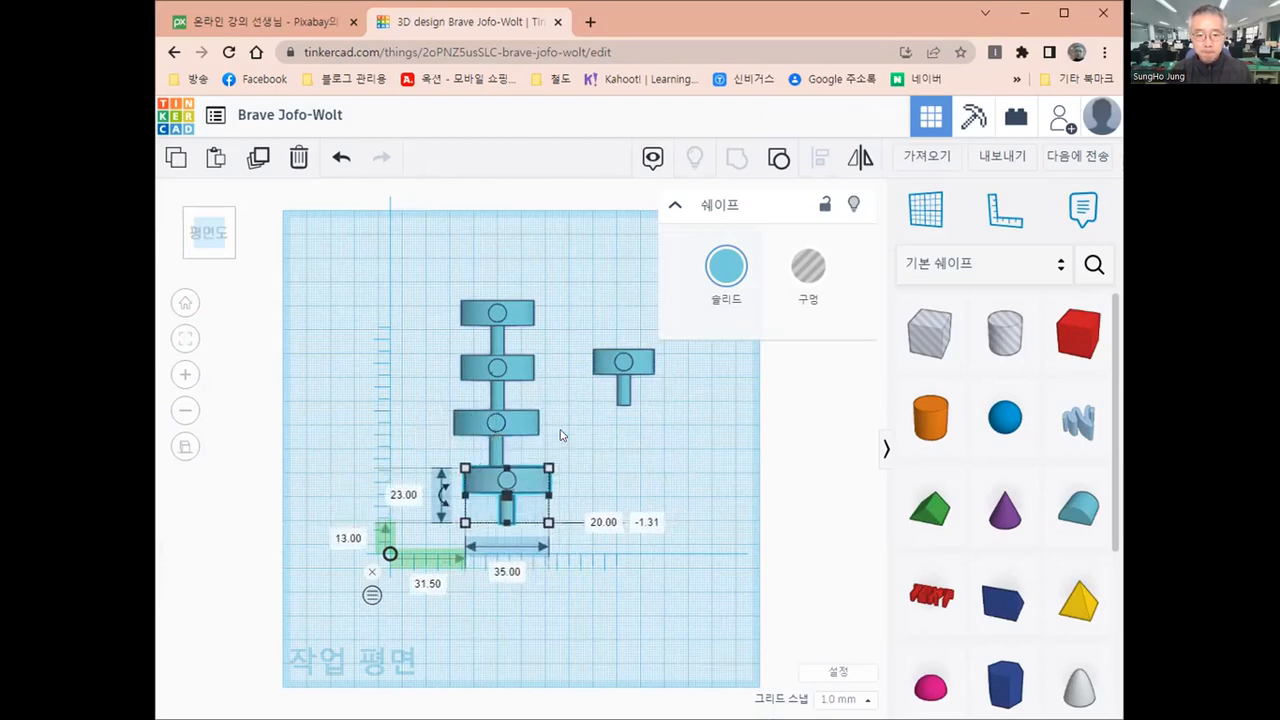
key("Left")
key("Left")
key("Left")
key("Up")
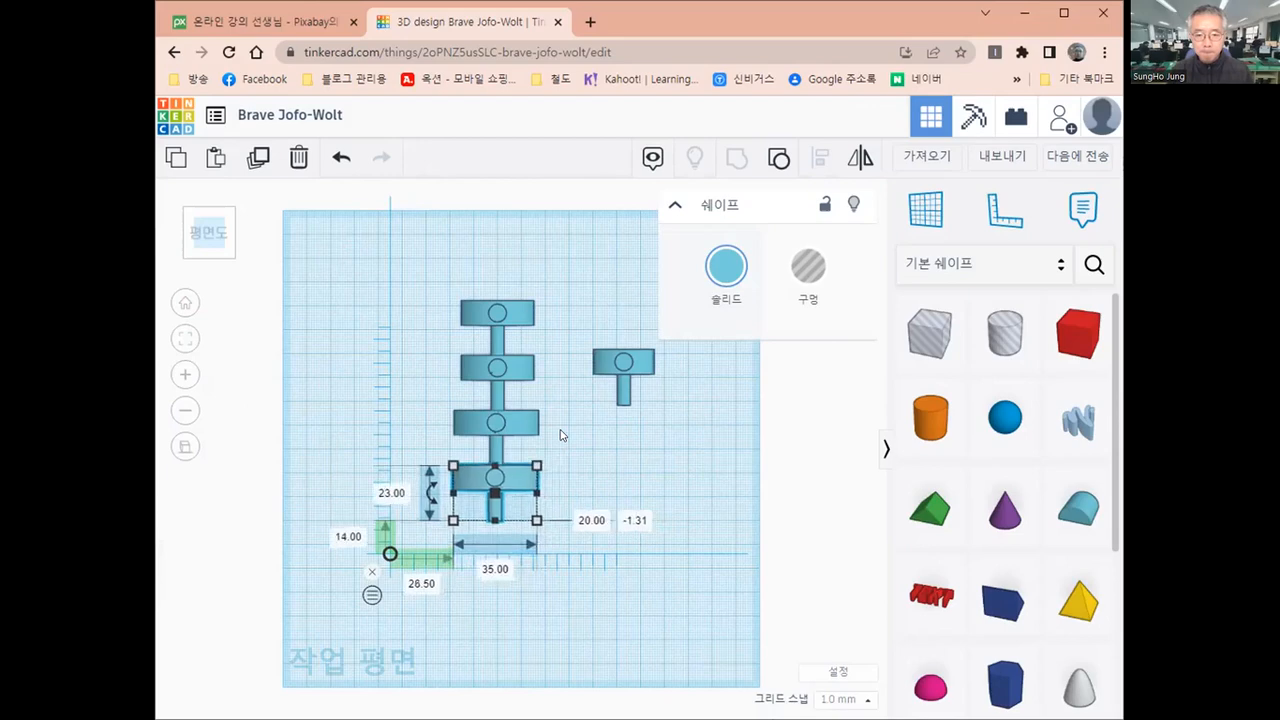
key("Left")
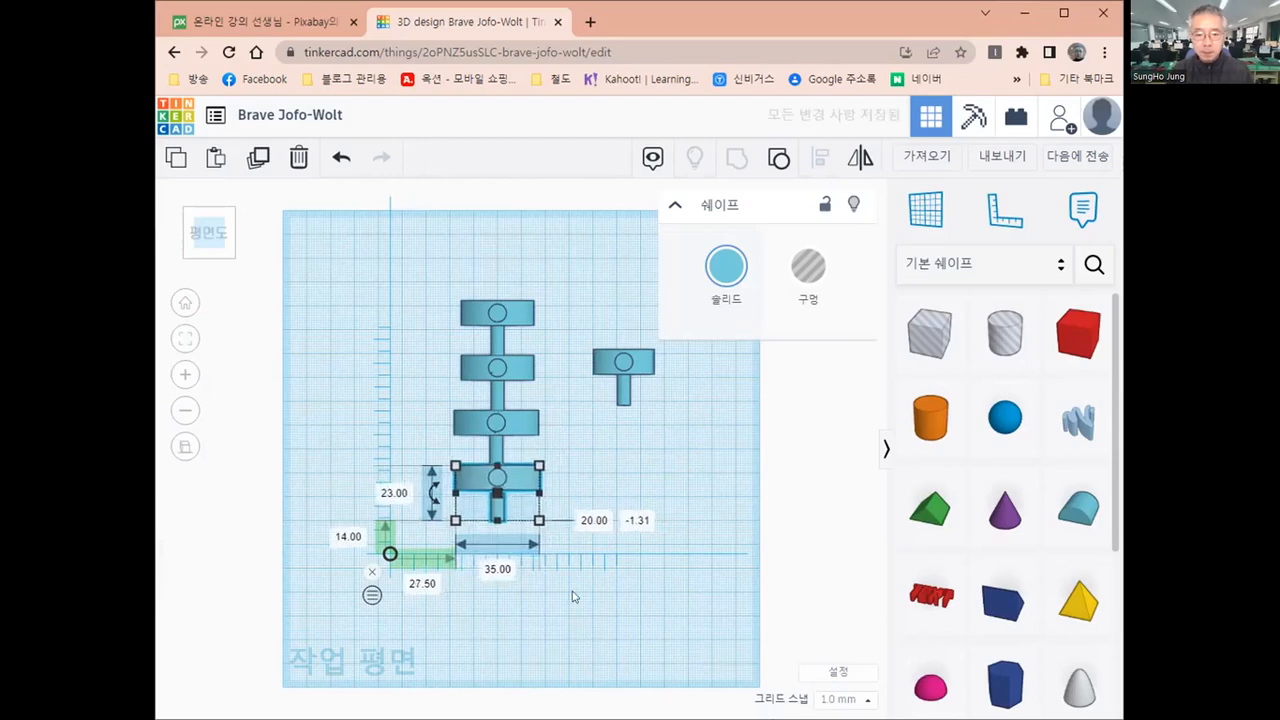
left_click(557, 593)
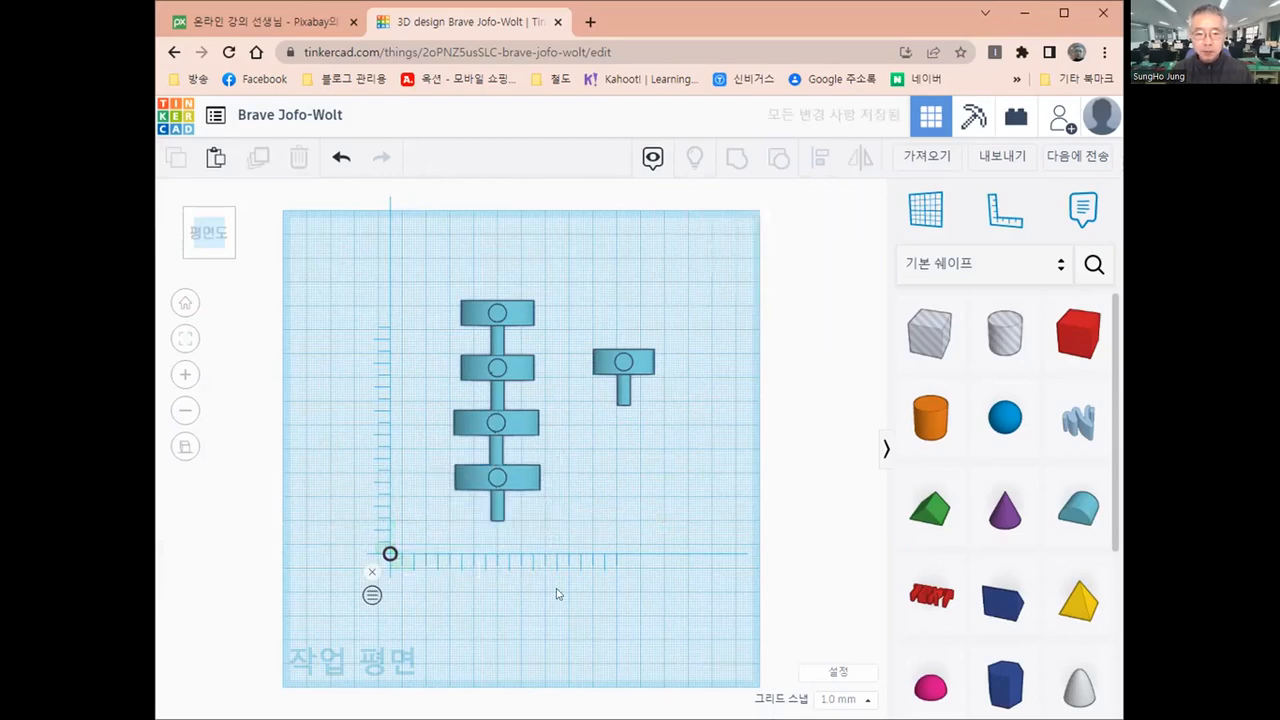
Duplicate the second middle-sized model and move the copy forward past both largest models, to -15 mm deep from the ruler origin
left_click(518, 369)
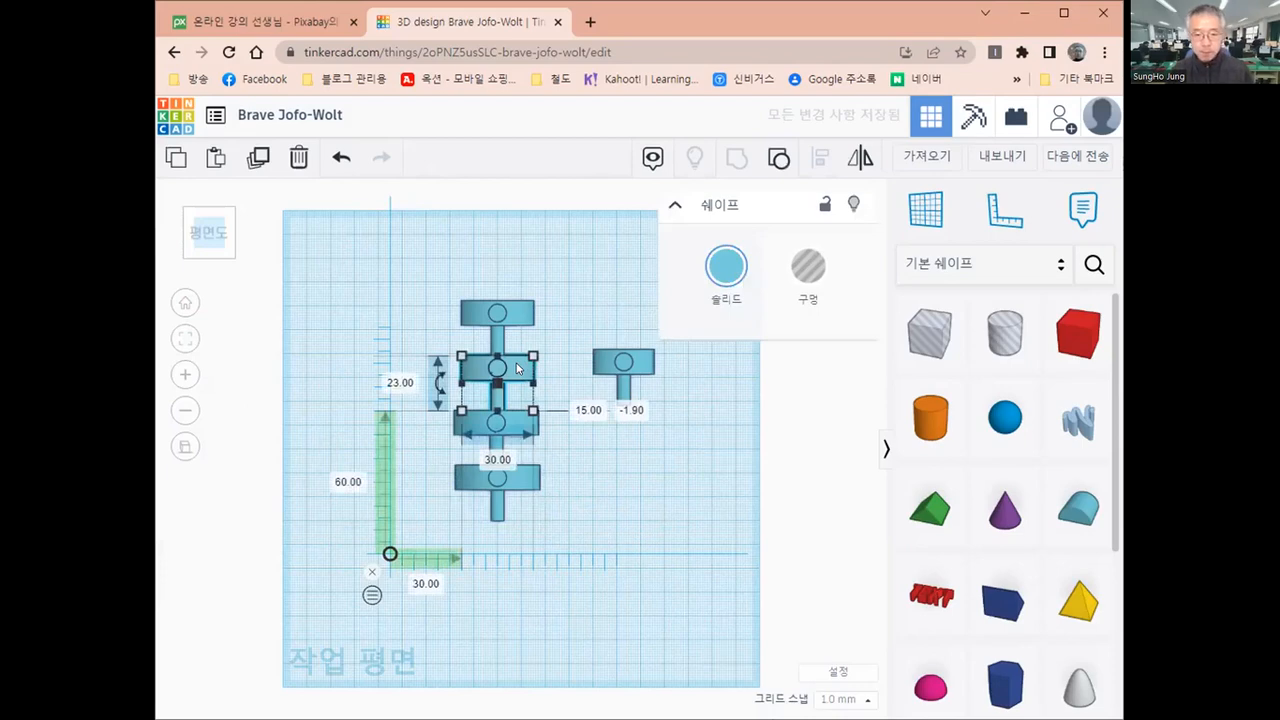
key("ctrl+d")
left_click_drag(518, 369, 523, 378)
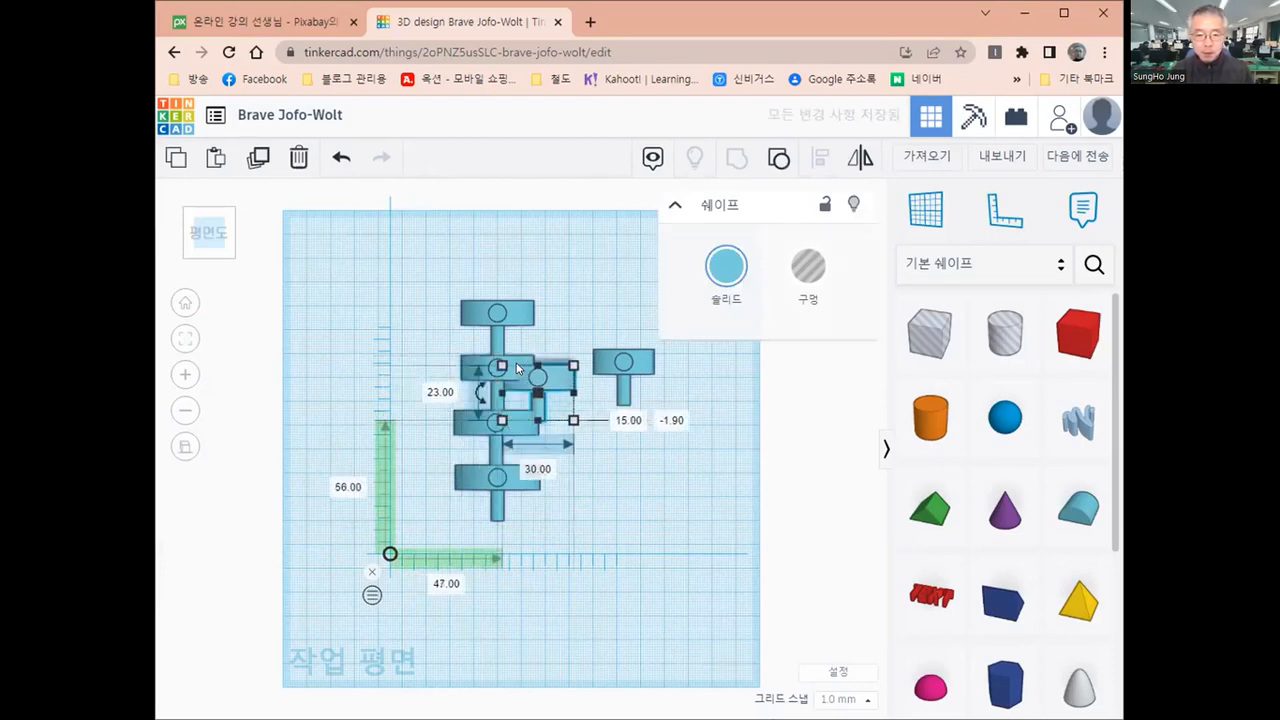
key("Down")
key("Down")
key("Down")
key("Down")
key("Down")
key("Down")
key("Down")
key("Down")
key("Down")
key("Down")
key("Down")
key("Down")
key("Down")
key("Down")
key("Down")
key("Down")
key("Down")
key("Down")
key("Down")
key("Down")
key("Down")
key("Down")
key("Down")
key("Down")
key("Down")
key("Down")
key("Down")
key("Down")
key("Down")
key("Down")
key("Down")
key("Down")
key("Down")
key("Down")
key("Down")
key("Down")
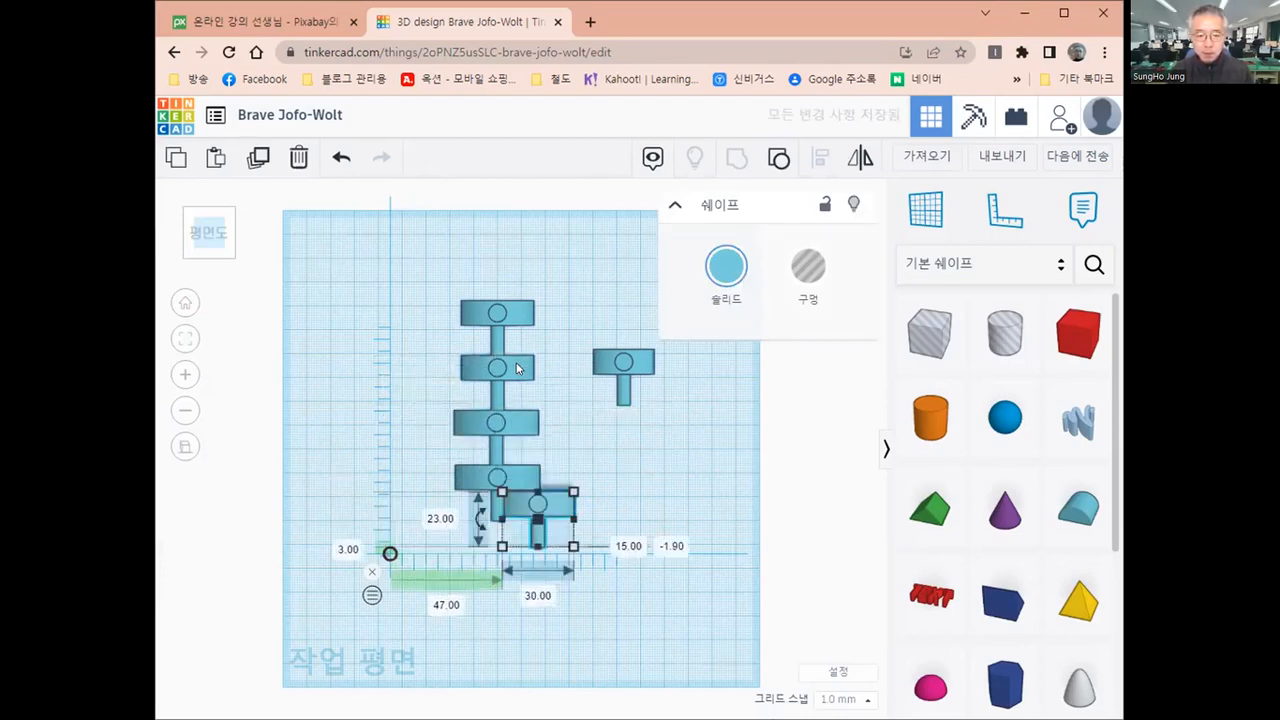
key("Down")
key("Down")
key("Down")
key("Down")
key("Down")
key("Down")
key("Down")
key("Down")
key("Down")
key("Down")
key("Down")
key("Down")
key("Down")
key("Down")
key("Down")
key("Down")
key("Down")
key("Down")
Line up the middle-sized copy in front of the largest models, at 30 mm sideways and -9 mm deep from the ruler origin
key("Left")
key("Left")
key("Left")
key("Left")
key("Left")
key("Left")
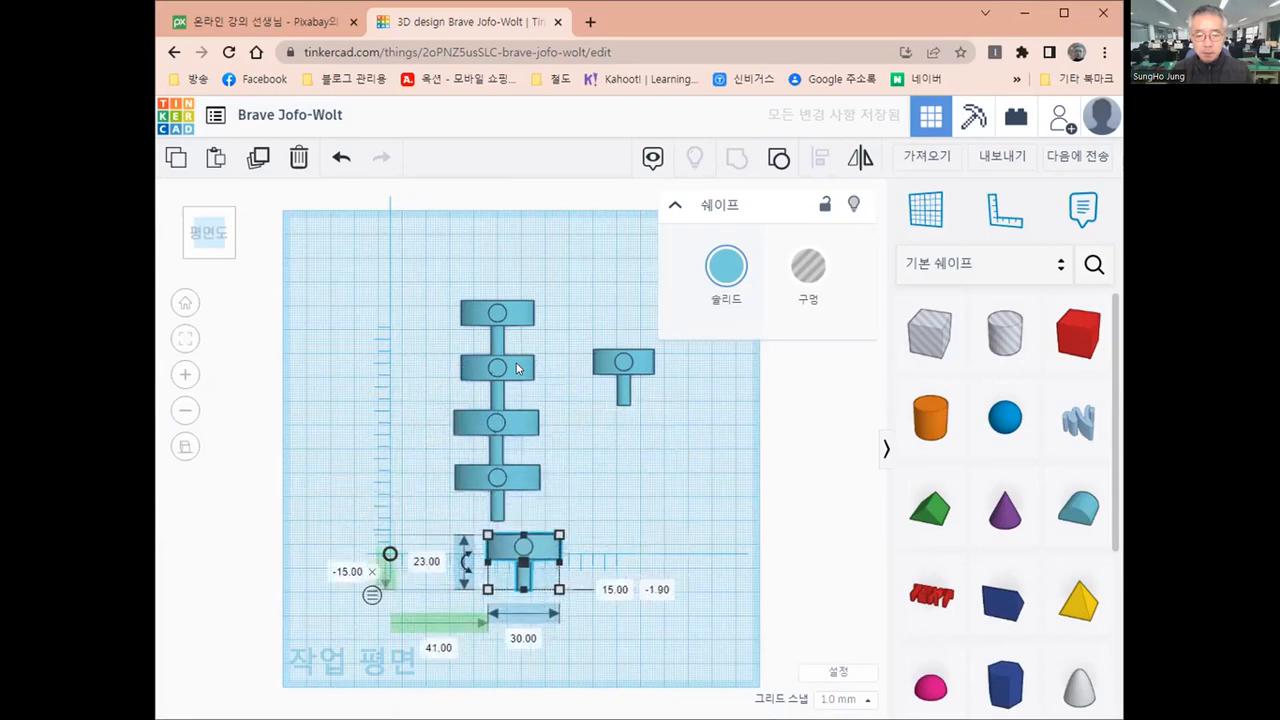
key("Left")
key("Left")
key("Left")
key("Left")
key("Left")
key("Left")
key("Left")
key("Left")
key("Left")
key("Left")
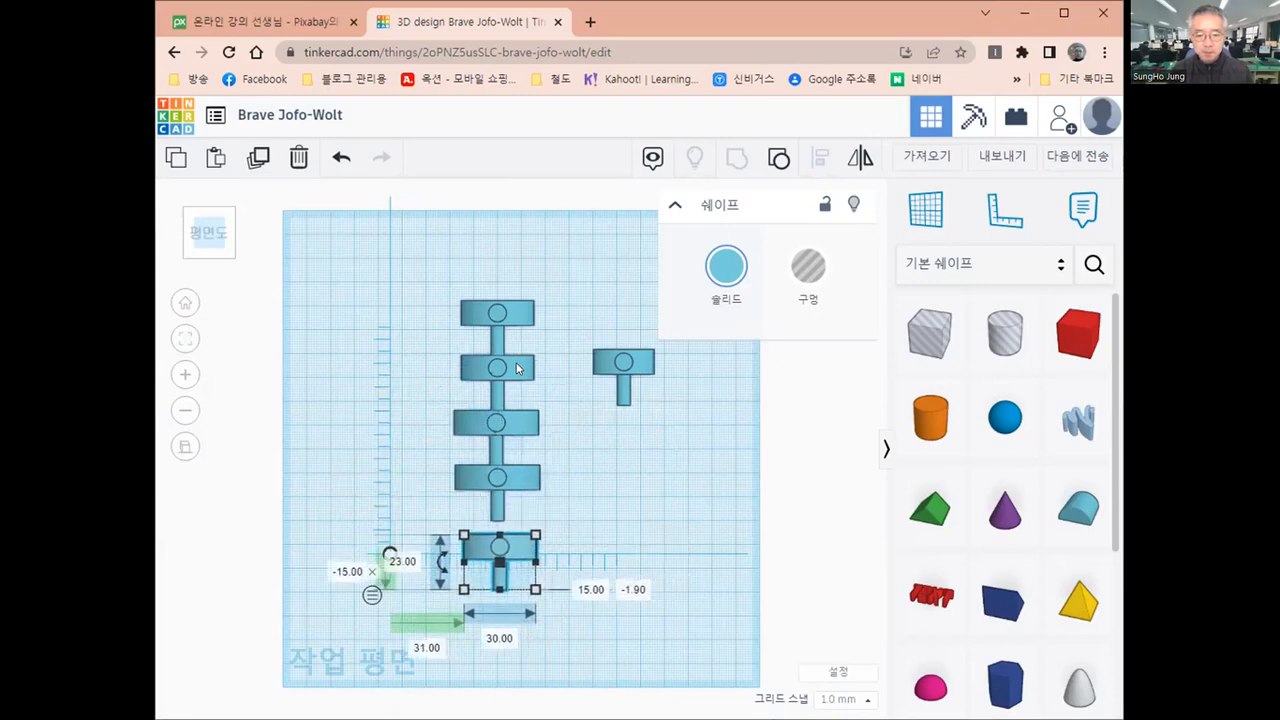
key("Left")
key("Up")
key("Up")
key("Up")
key("Up")
key("Up")
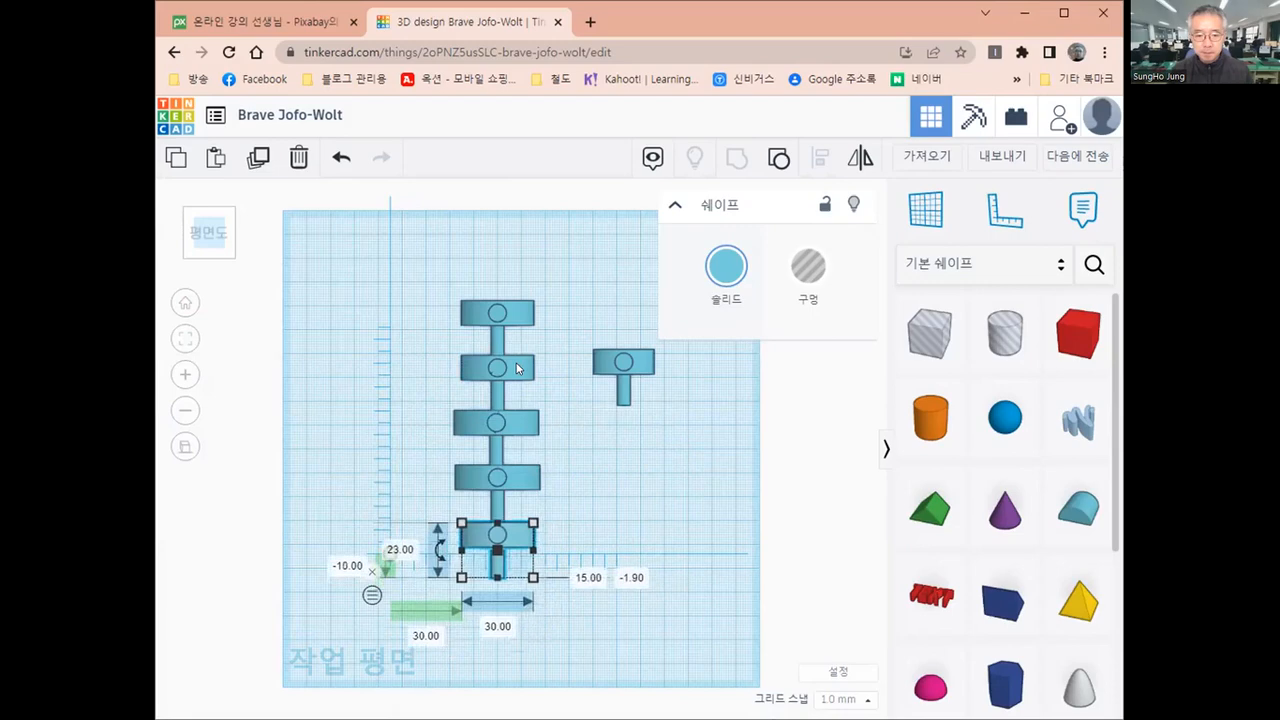
key("Up")
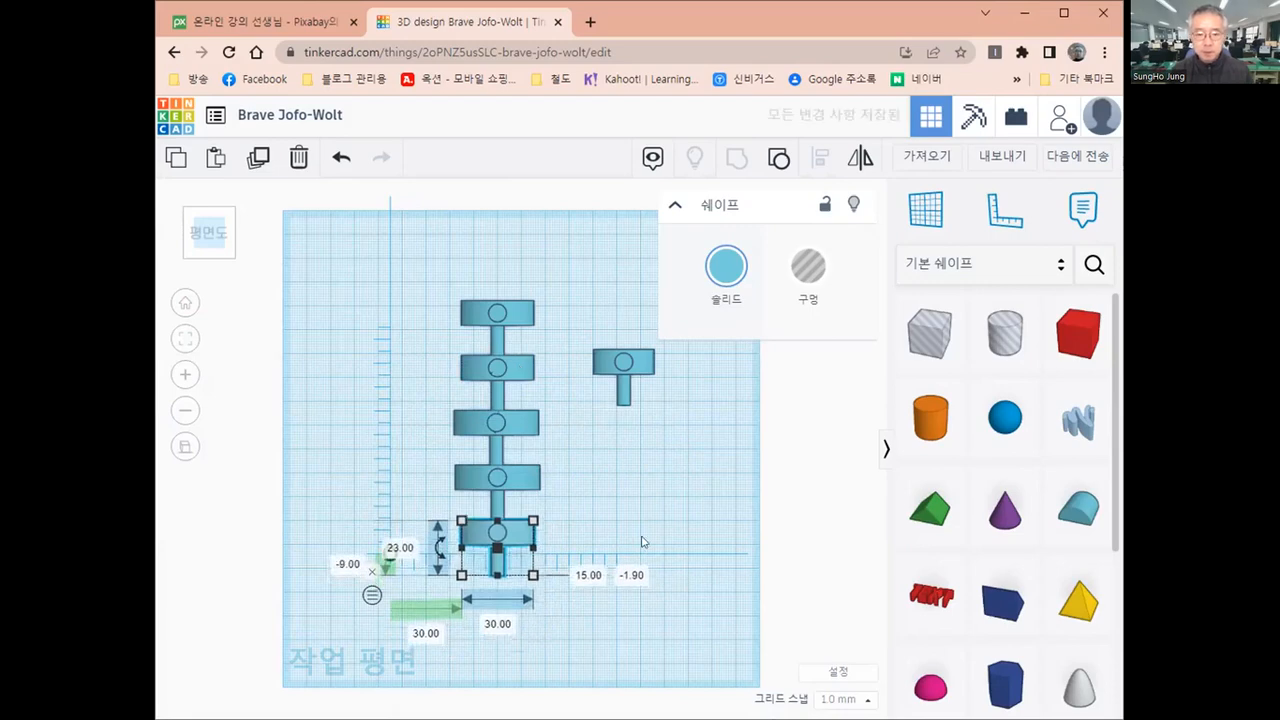
Move the smallest model to the front end of the column, at 32 mm sideways and -32 mm deep from the ruler origin
left_click(622, 392)
left_click(622, 392)
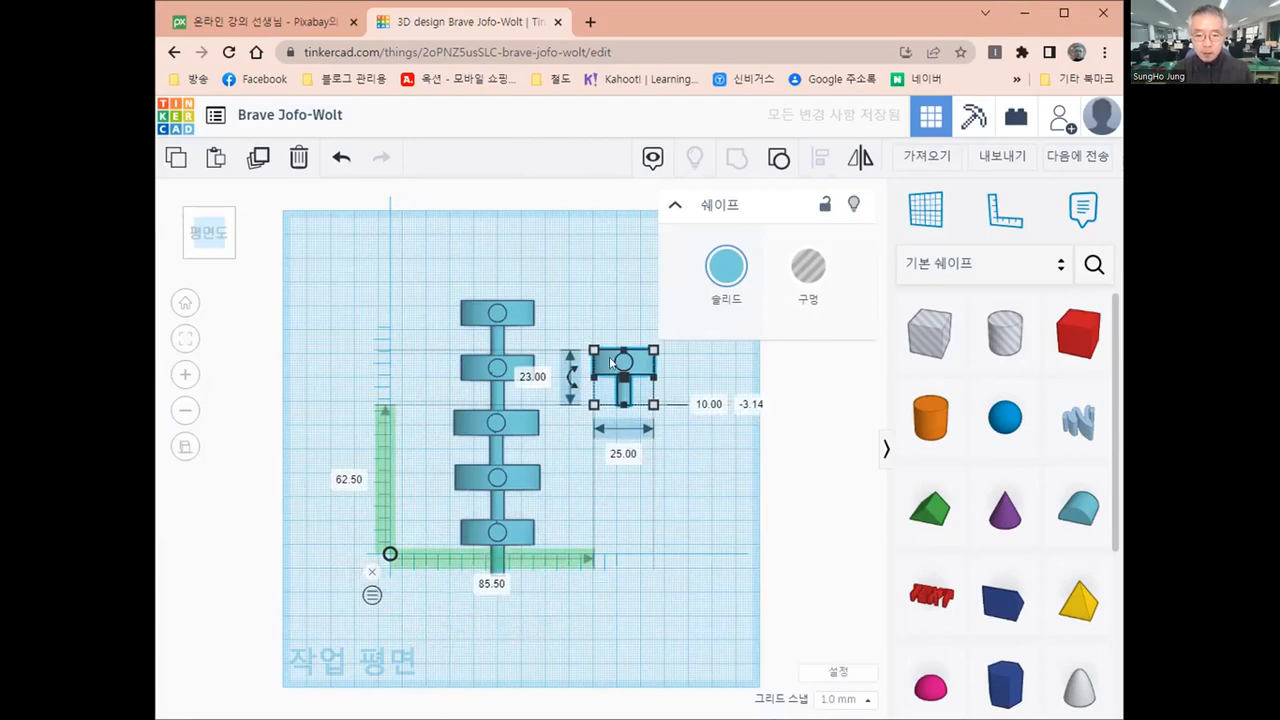
left_click_drag(622, 558, 533, 587)
key("Up")
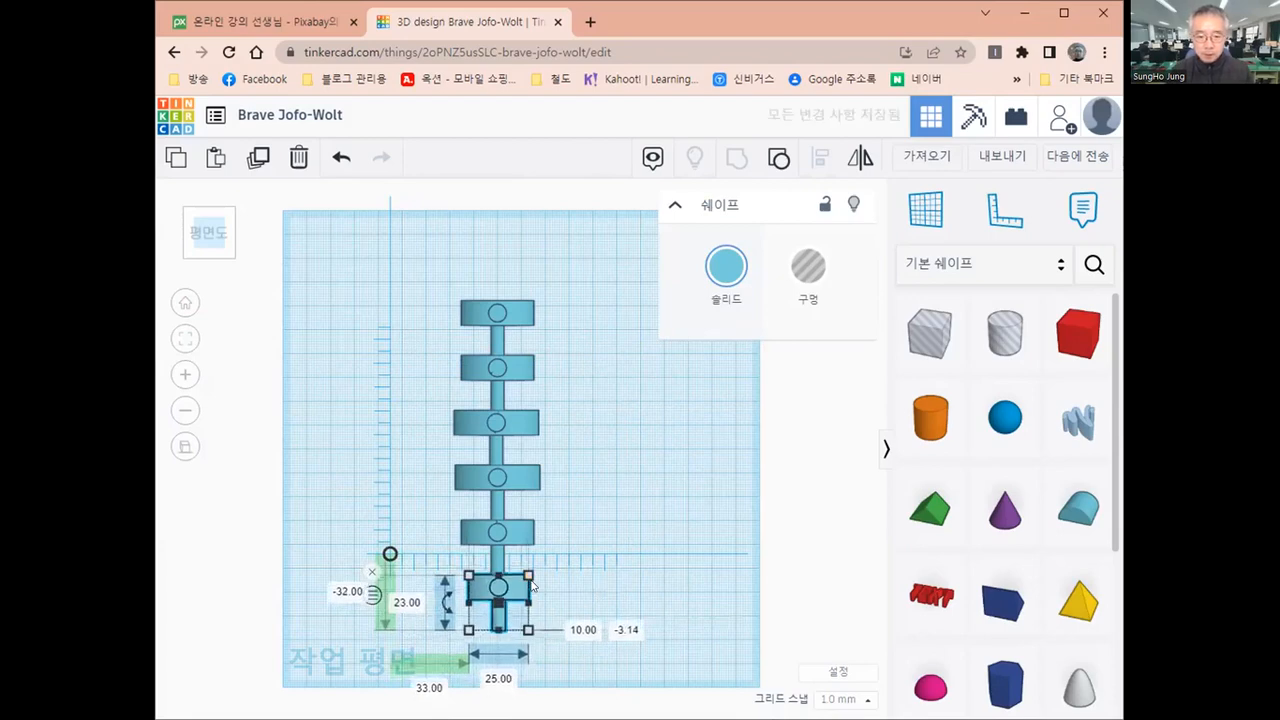
key("Left")
left_click(634, 666)
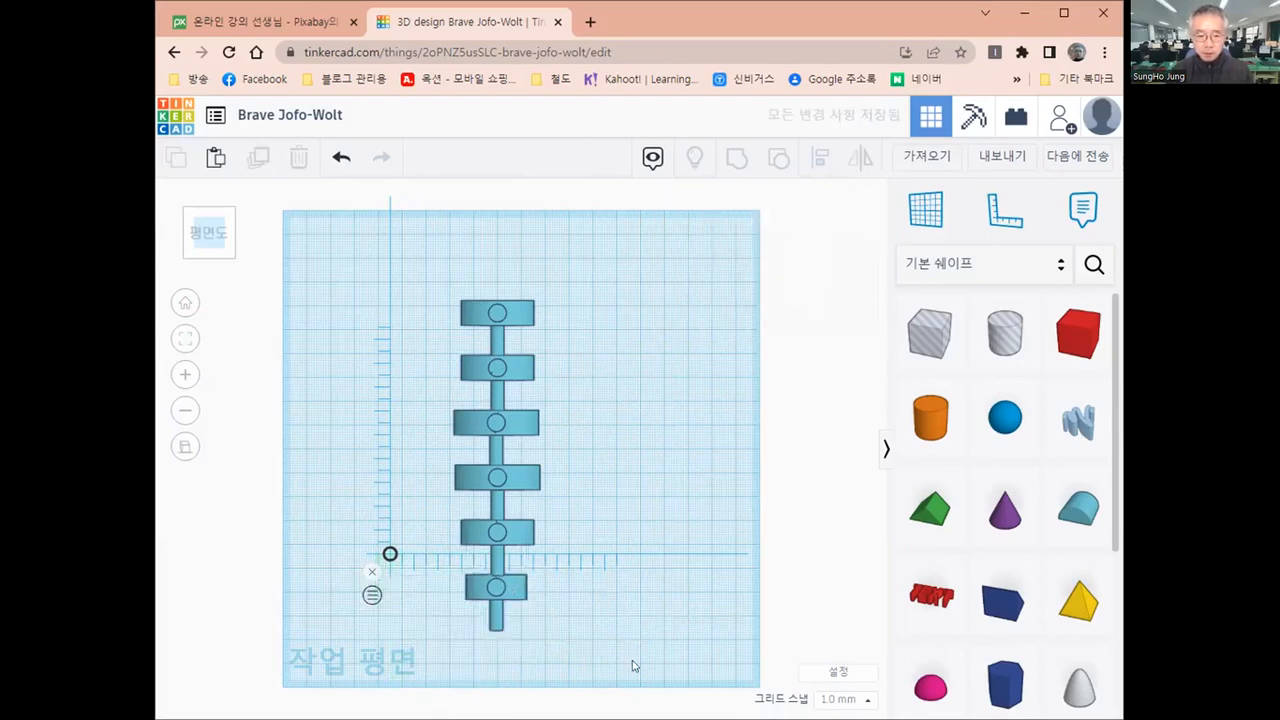
Duplicate the smallest model and move the copy forward, clear of the original, to -57 mm deep from the ruler origin
key("ctrl+z")
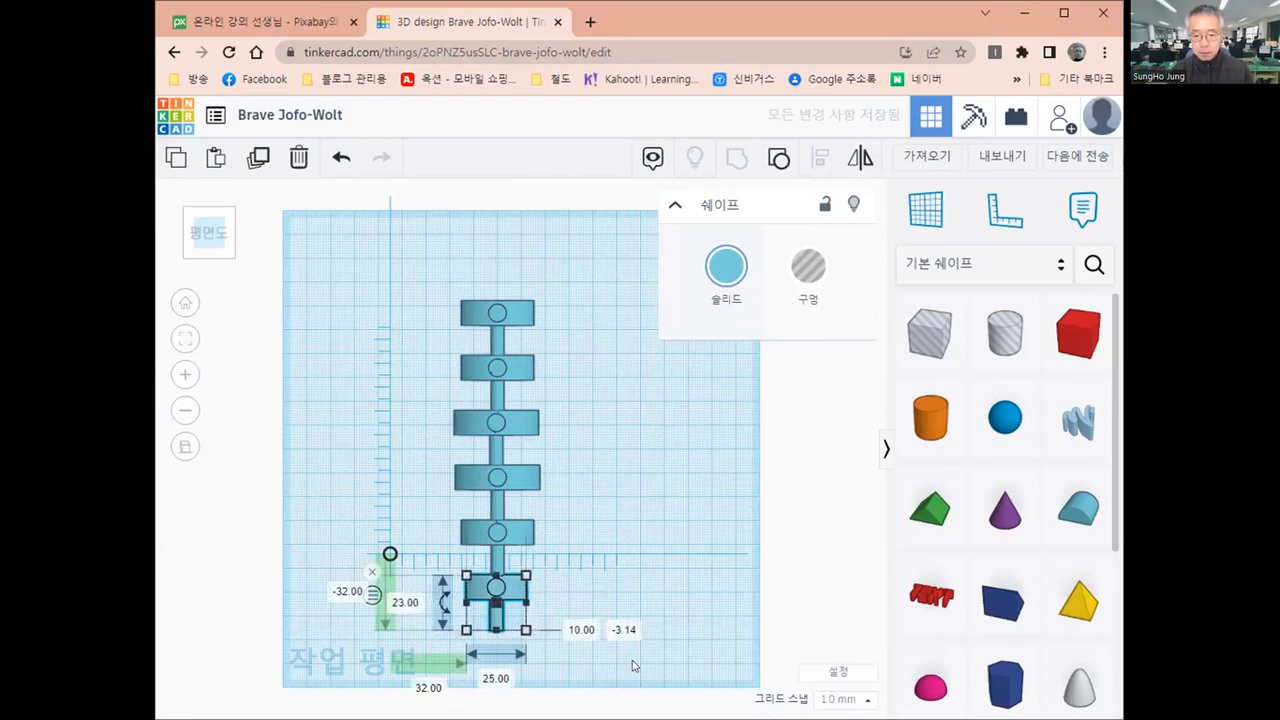
key("ctrl+d")
key("Down")
key("Down")
key("Down")
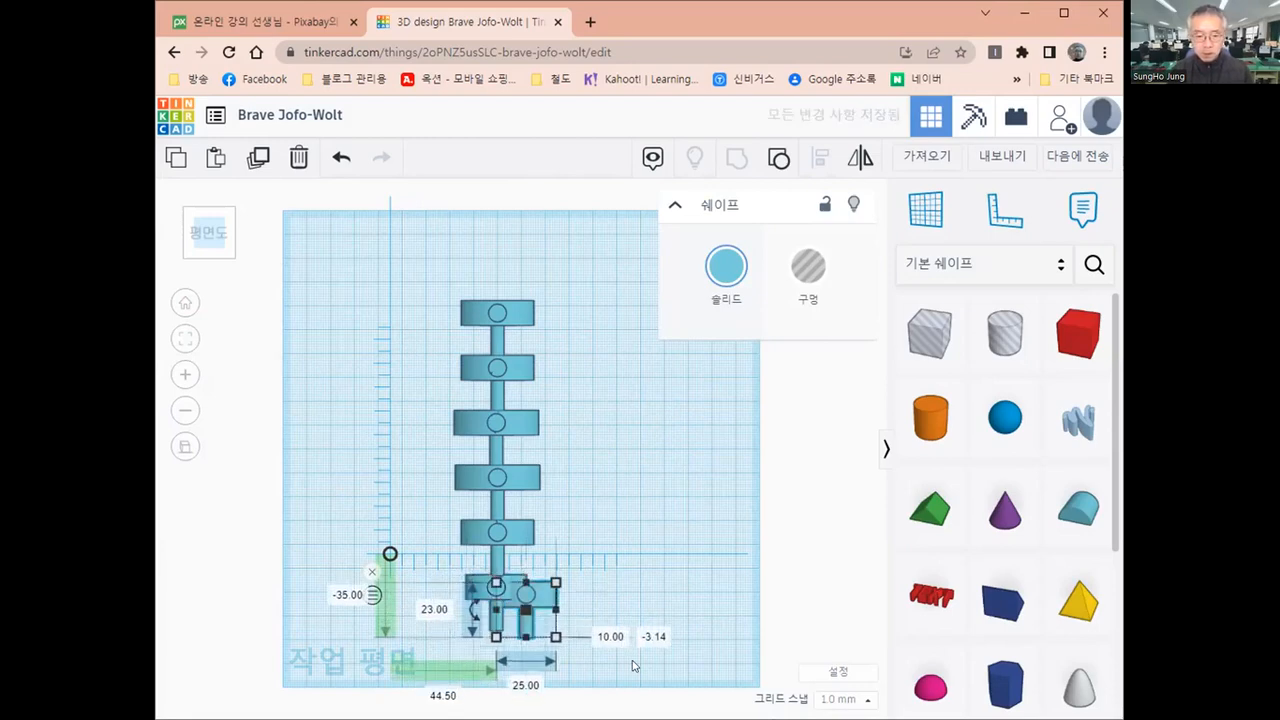
key("Down")
key("Down")
key("shift+Down")
key("shift+Down")
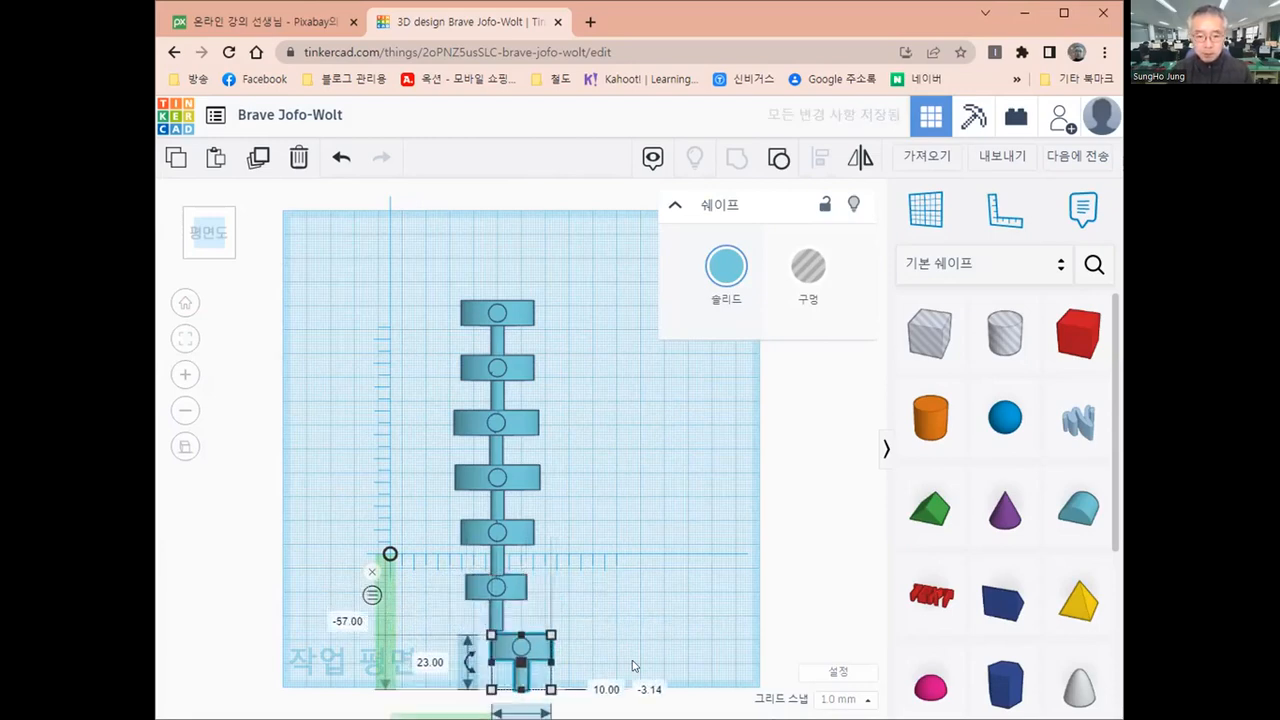
Line up the smallest model's copy with the column, directly in front of the original, at -55 mm deep from the ruler origin
key("Left")
key("Left")
key("Left")
key("Left")
key("Left")
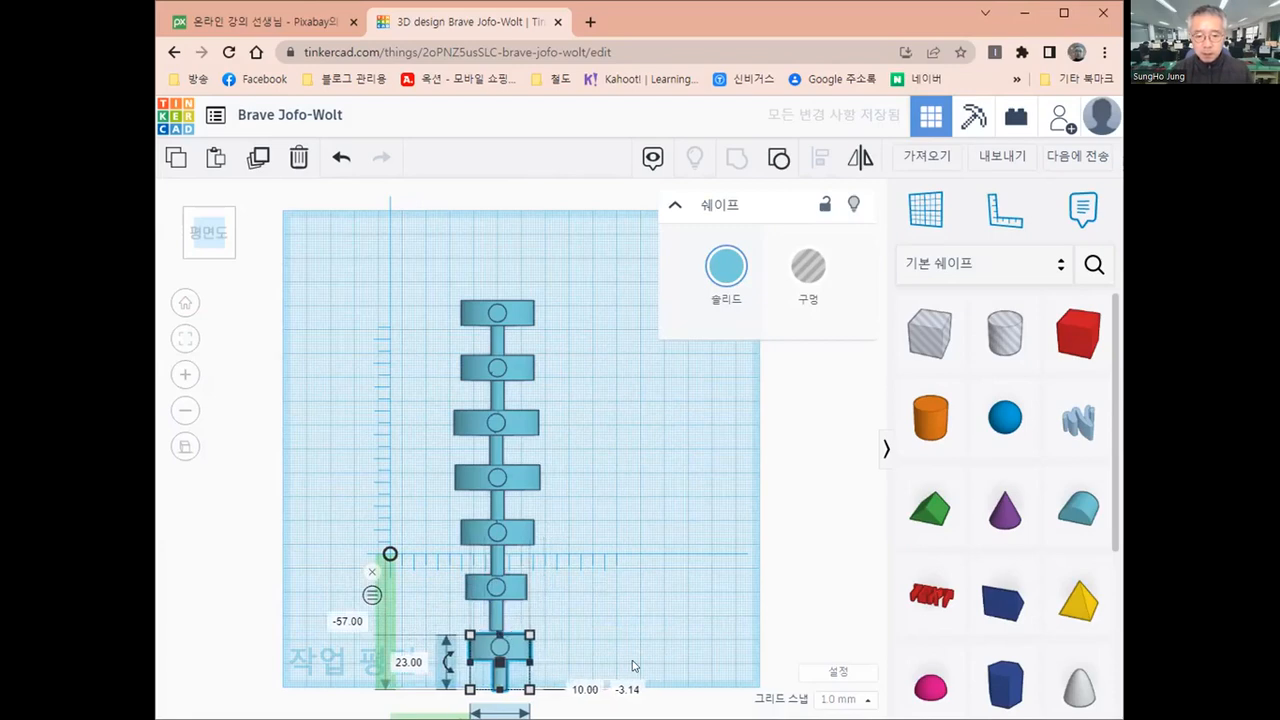
key("Up")
key("Up")
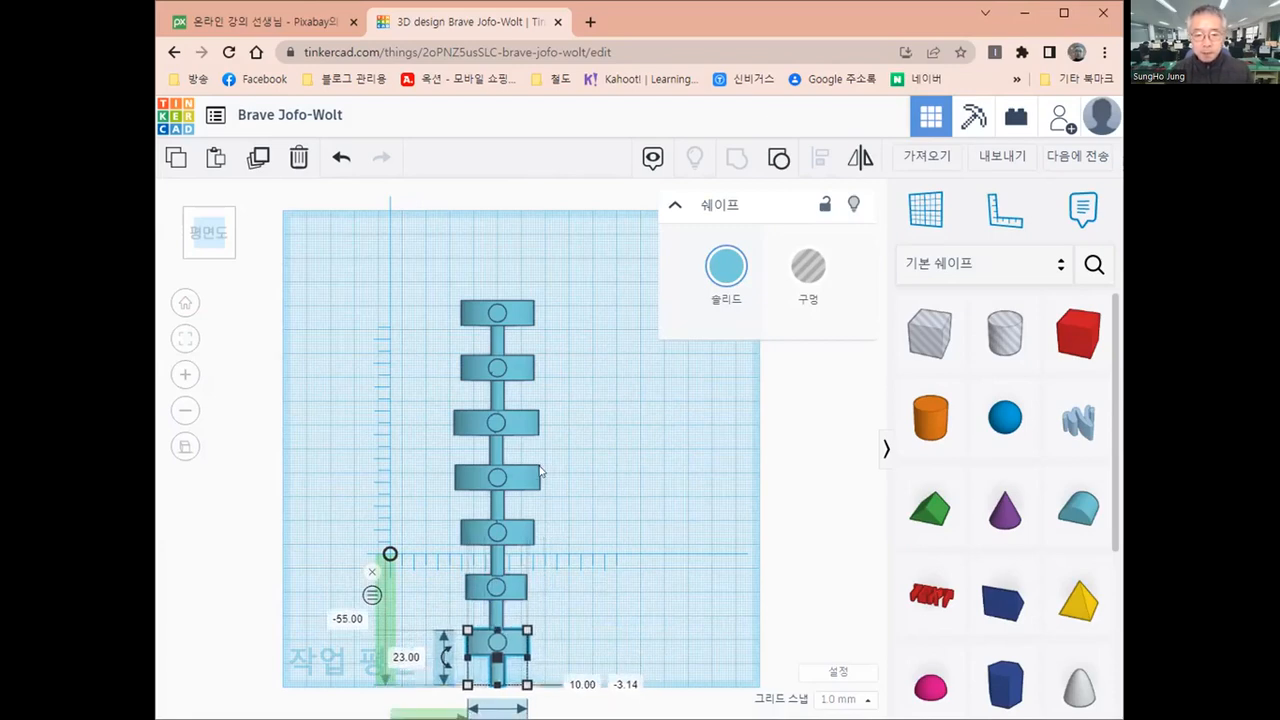
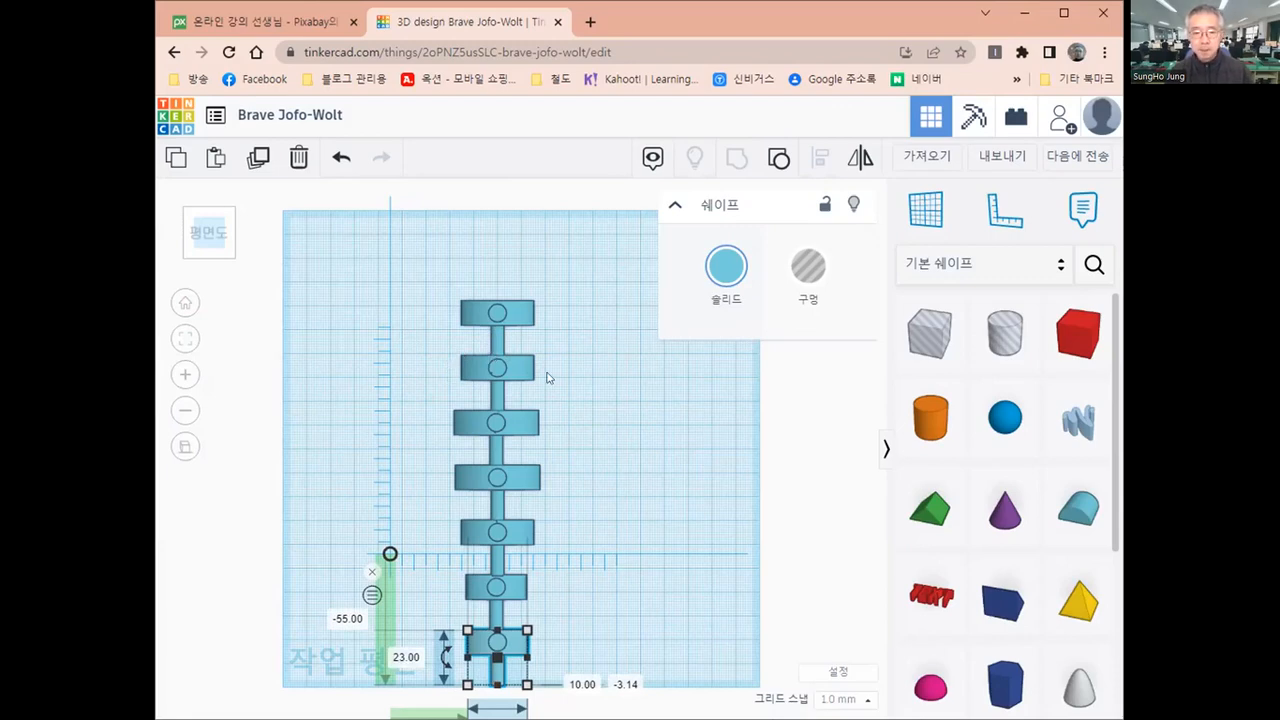
Move the second model from the back of the column 1 mm backward, into the rearmost model's cylinder
scroll(565, 393, "up", 2)
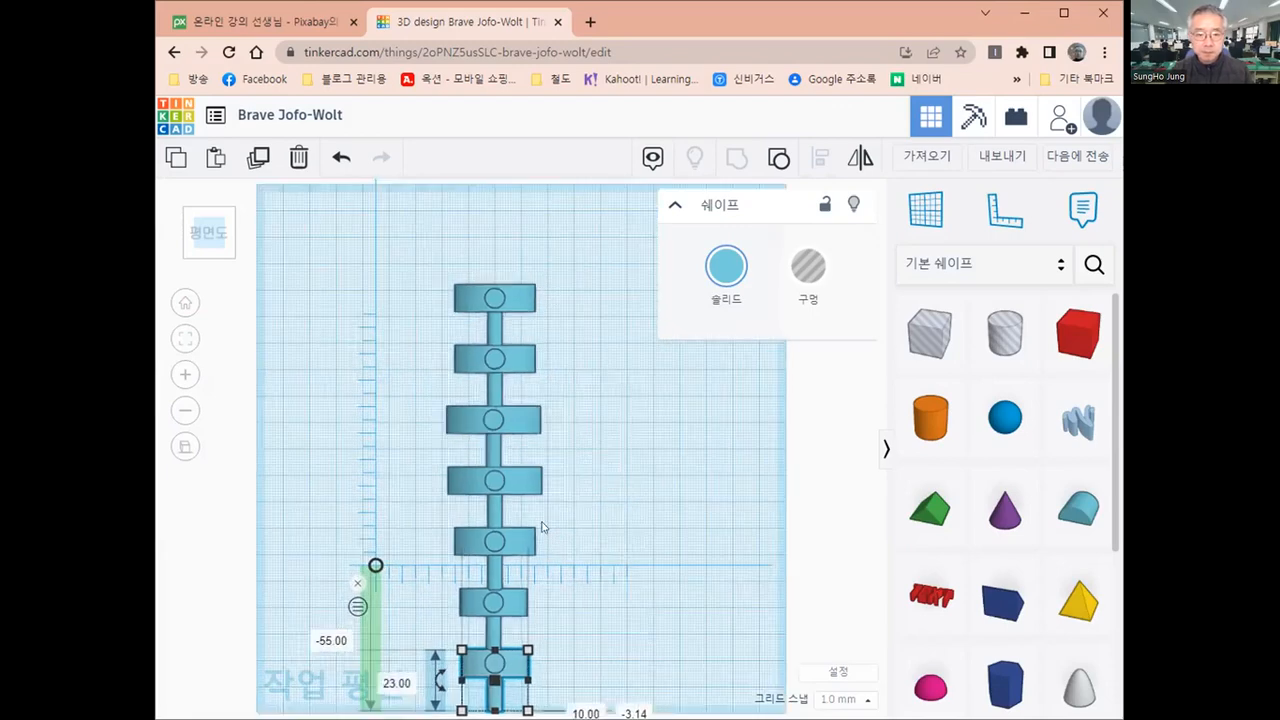
scroll(542, 535, "up", 5)
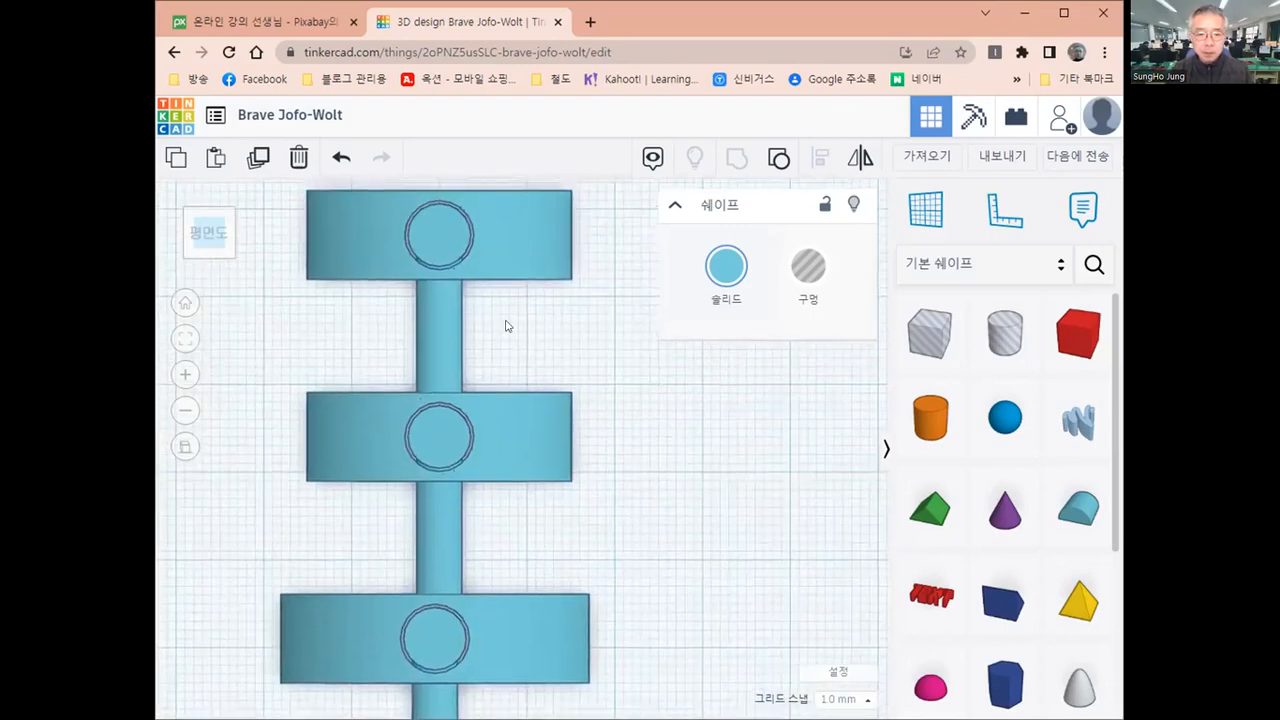
left_click(537, 432)
left_click(693, 460)
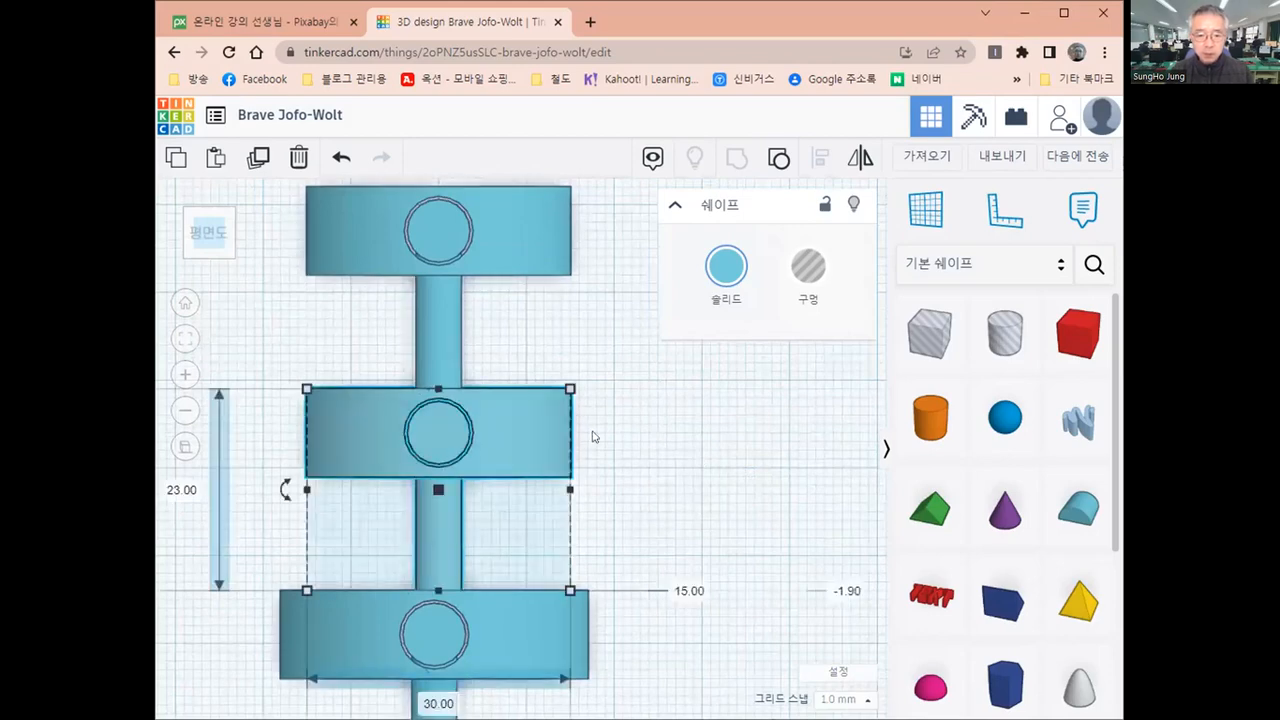
left_click(529, 443)
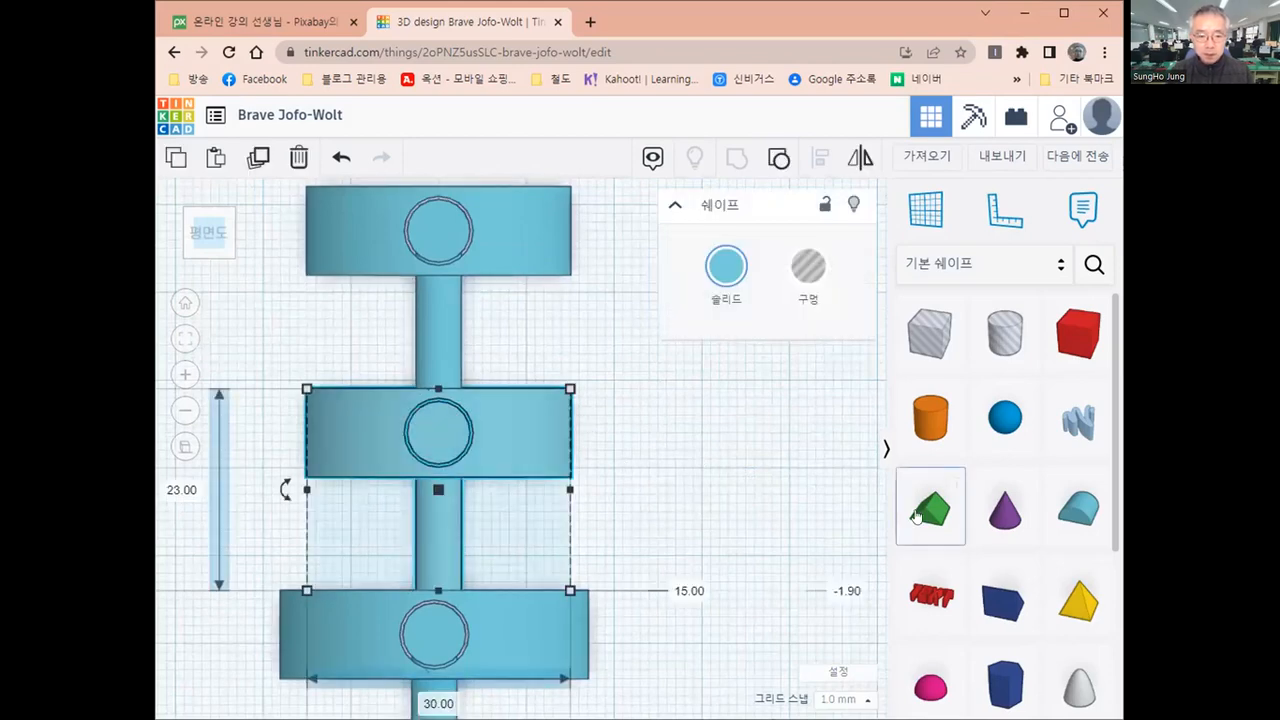
key("Up")
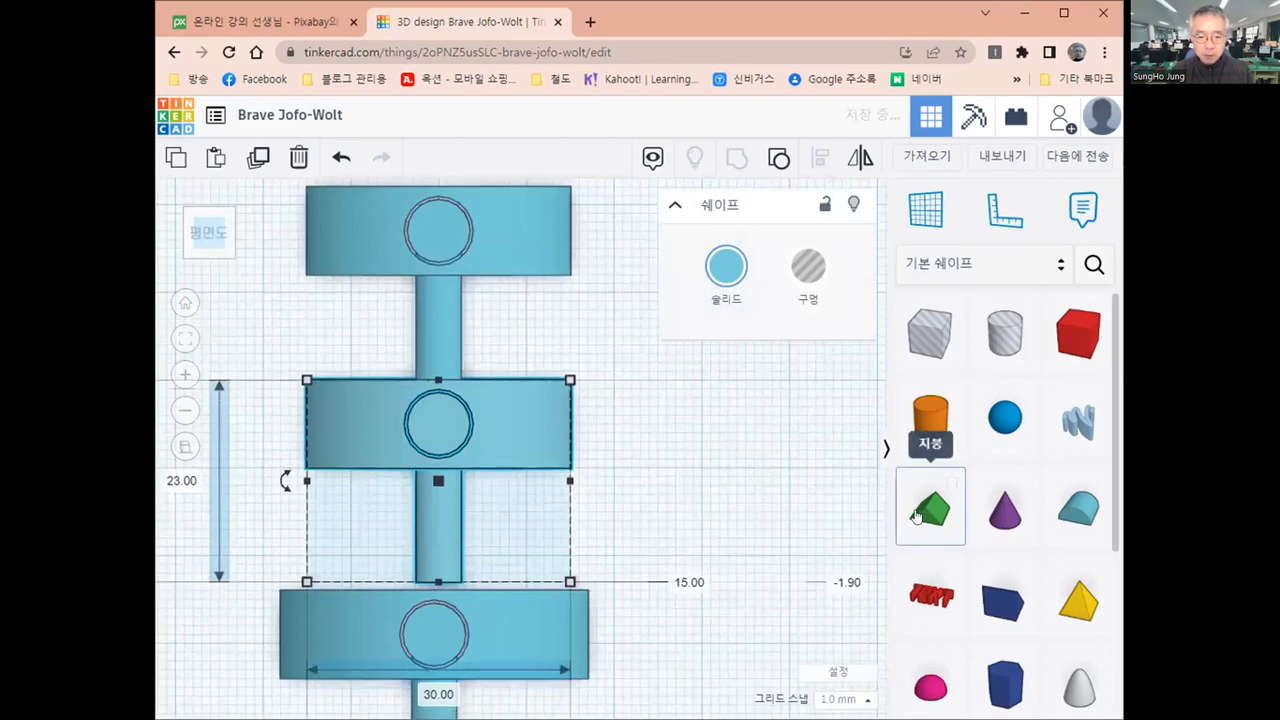
Try shifting the second model from the back another 1 mm backward to compare the hole's fit on the cylinder
scroll(421, 423, "up", 4)
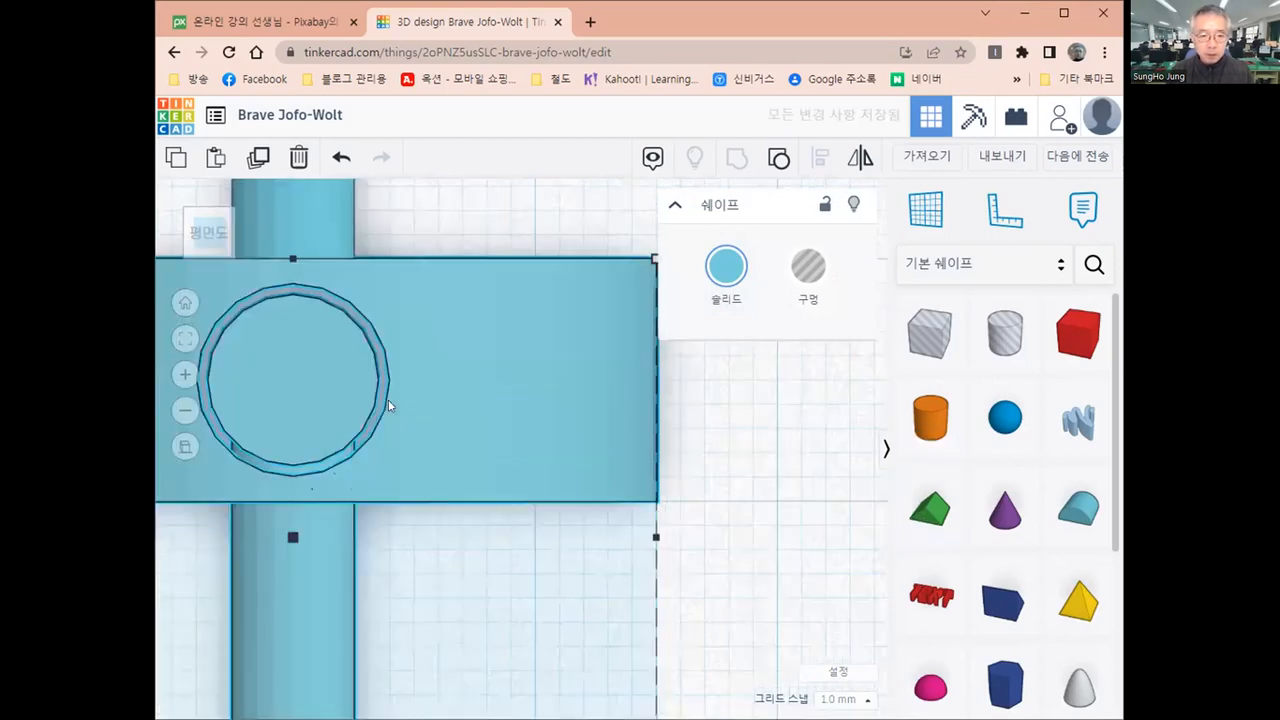
scroll(341, 377, "up", 2)
scroll(555, 376, "down", 1)
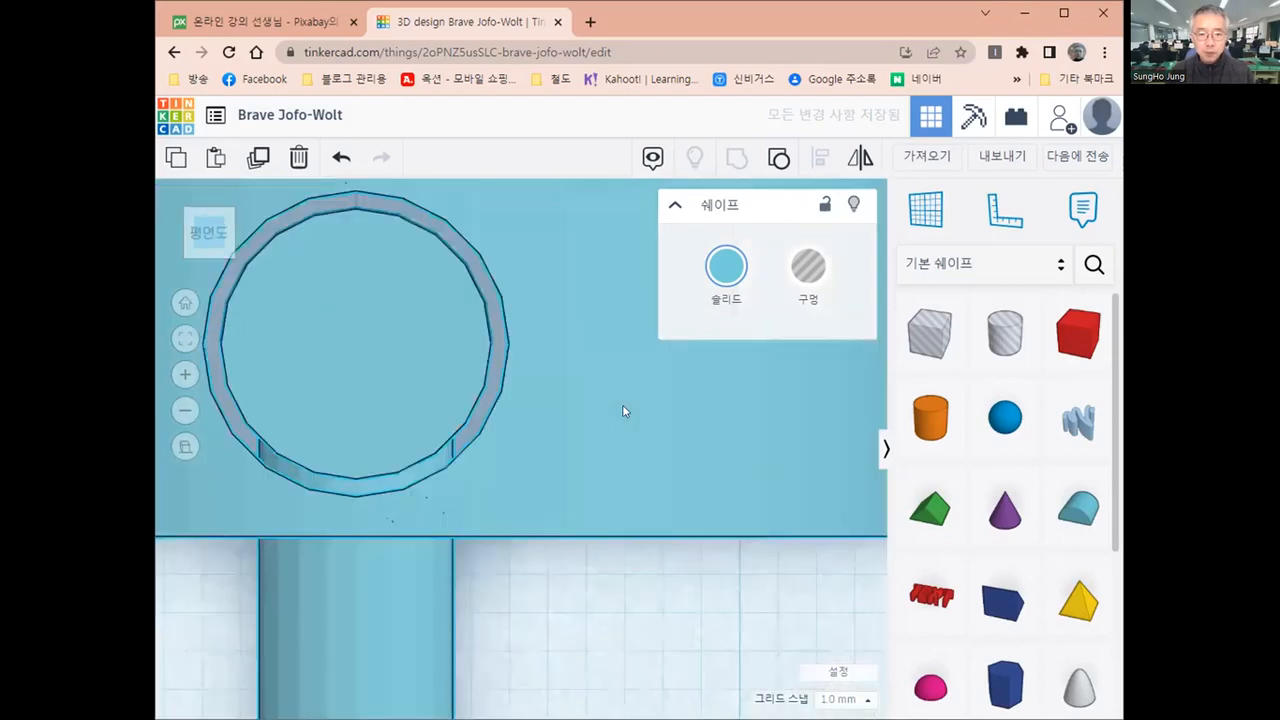
middle_click_drag(477, 362, 489, 391)
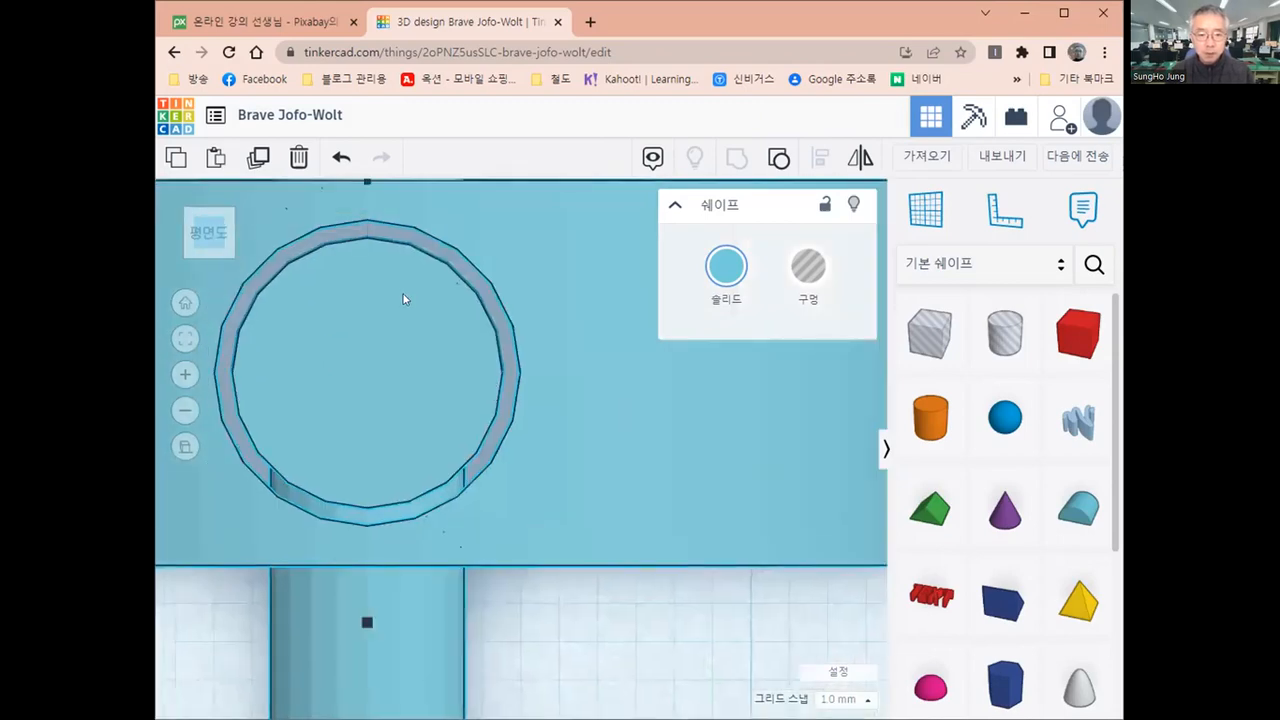
scroll(401, 305, "down", 2)
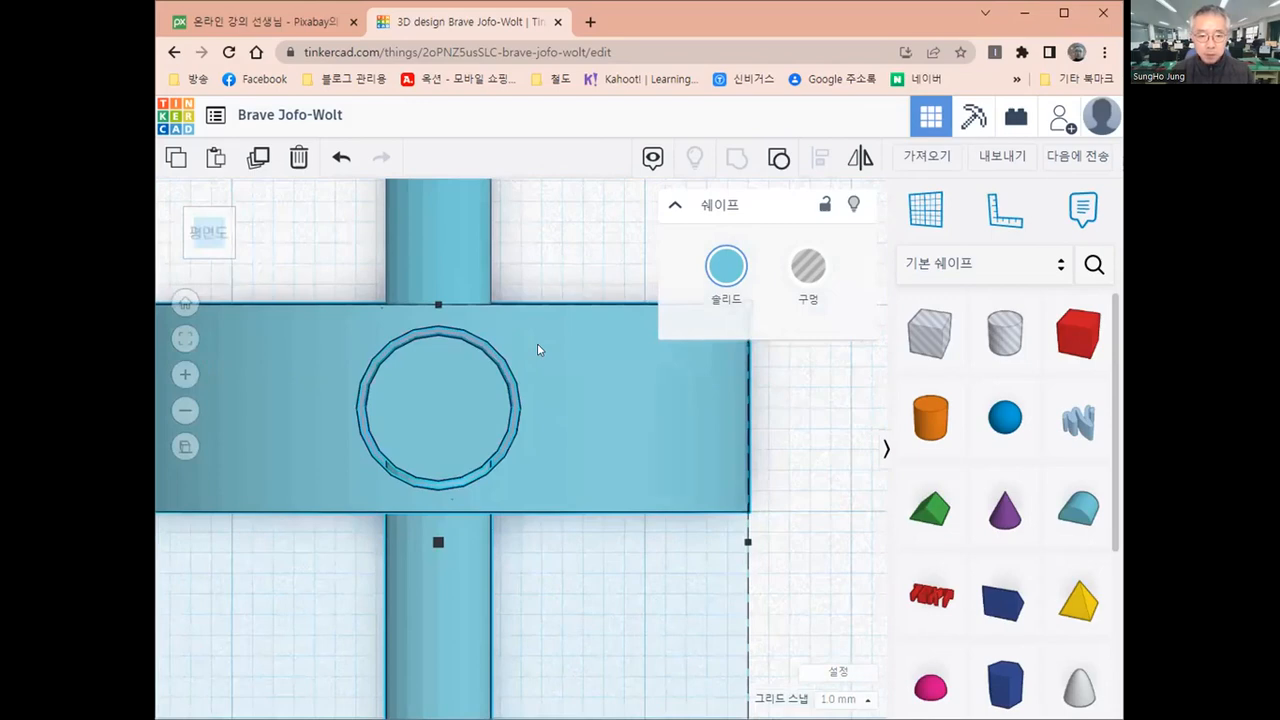
key("Up")
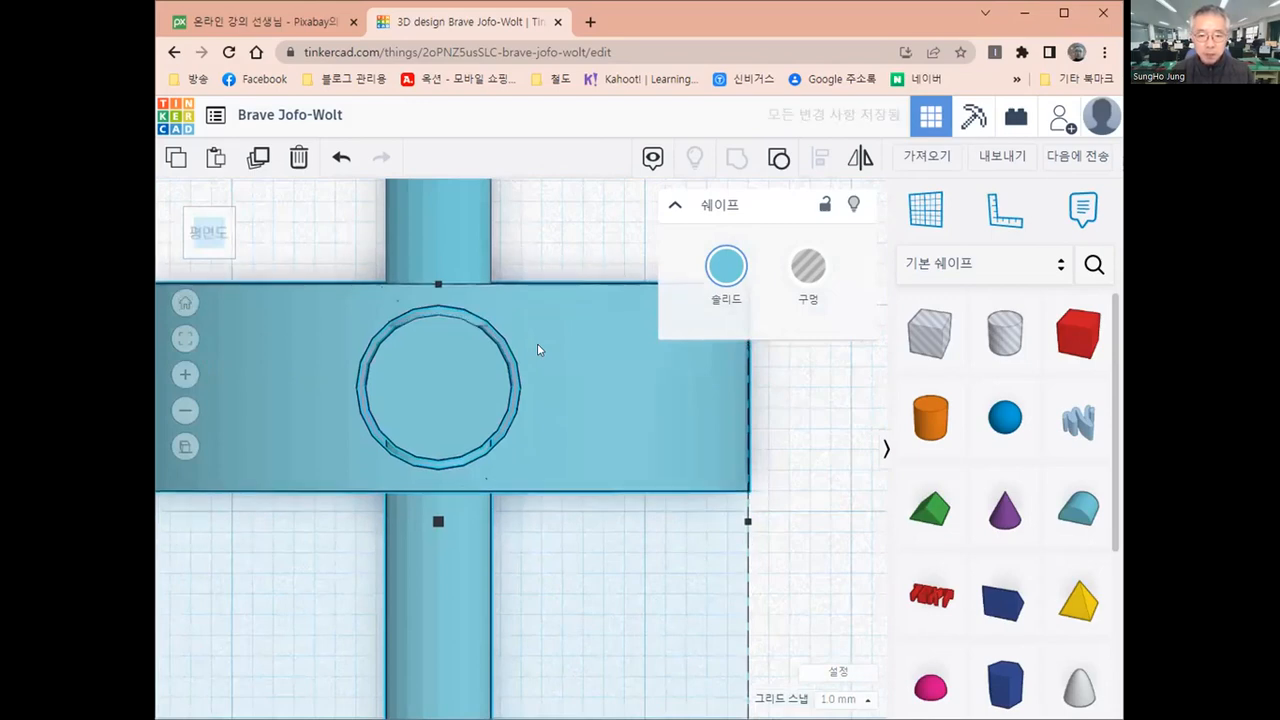
key("Down")
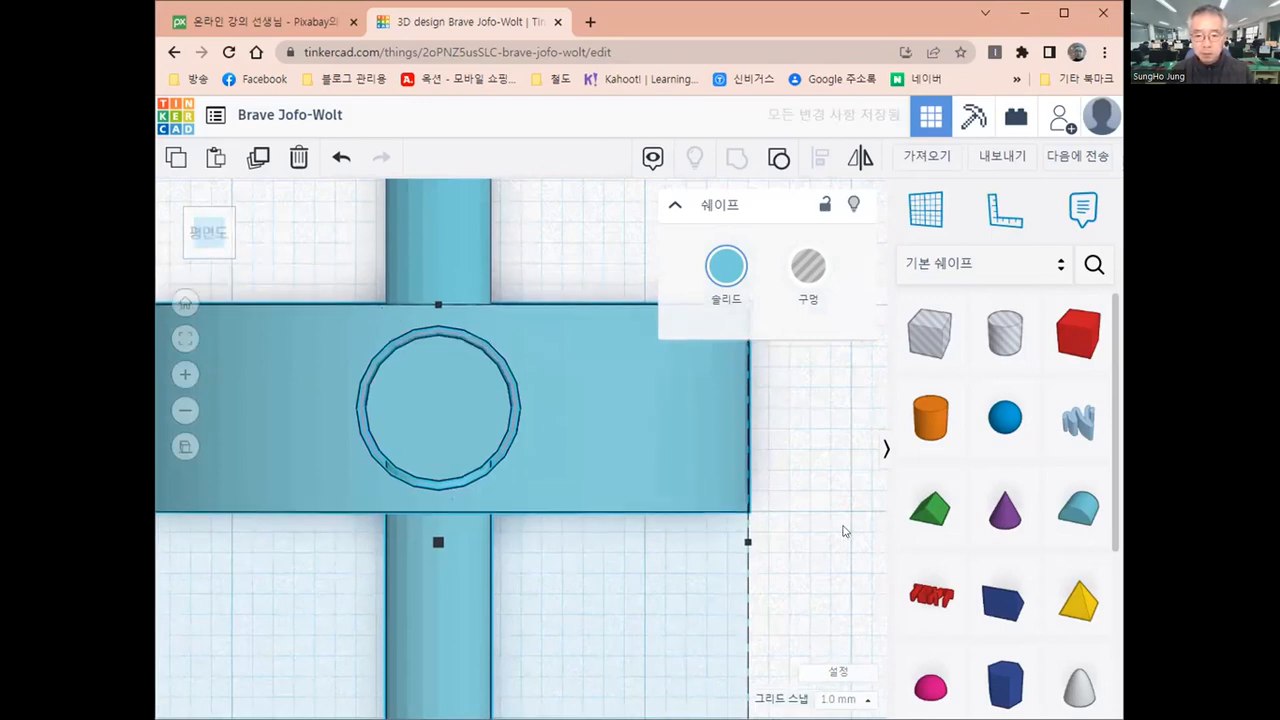
left_click(697, 587)
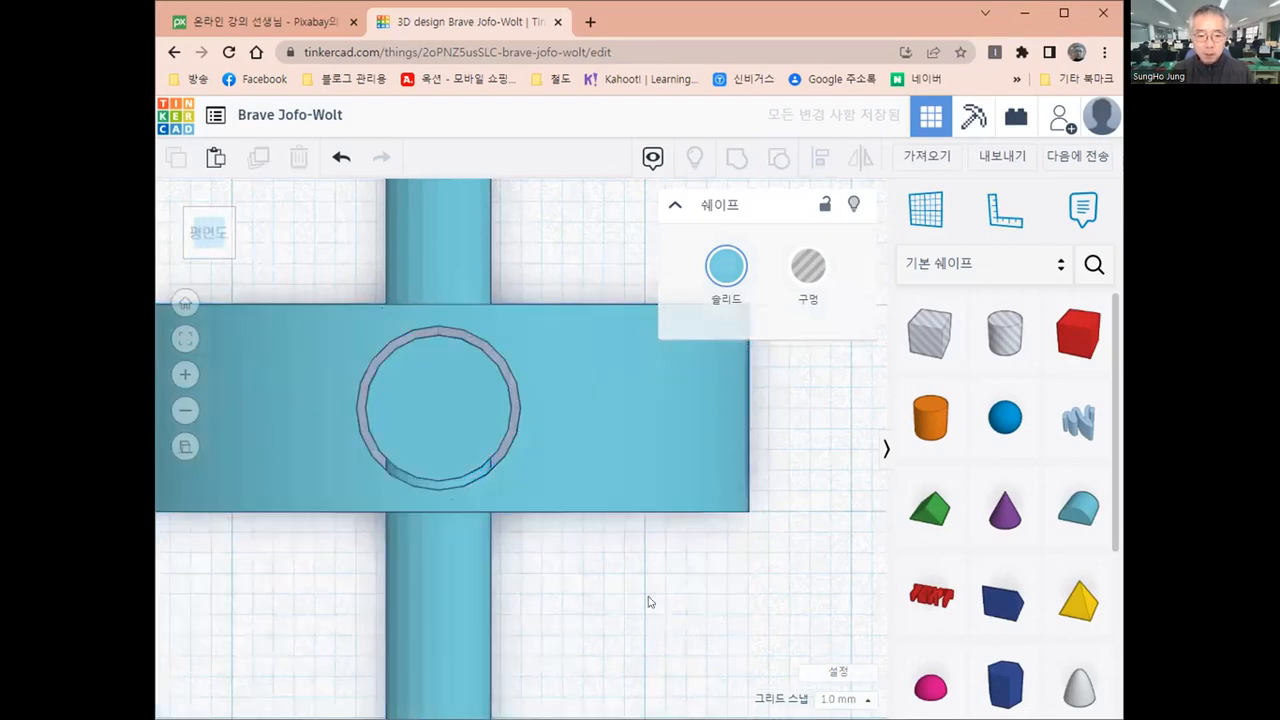
Move the rear one of the two largest models 2 mm backward, against the cylinder of the model behind it
scroll(623, 606, "down", 3)
middle_click_drag(622, 606, 621, 434)
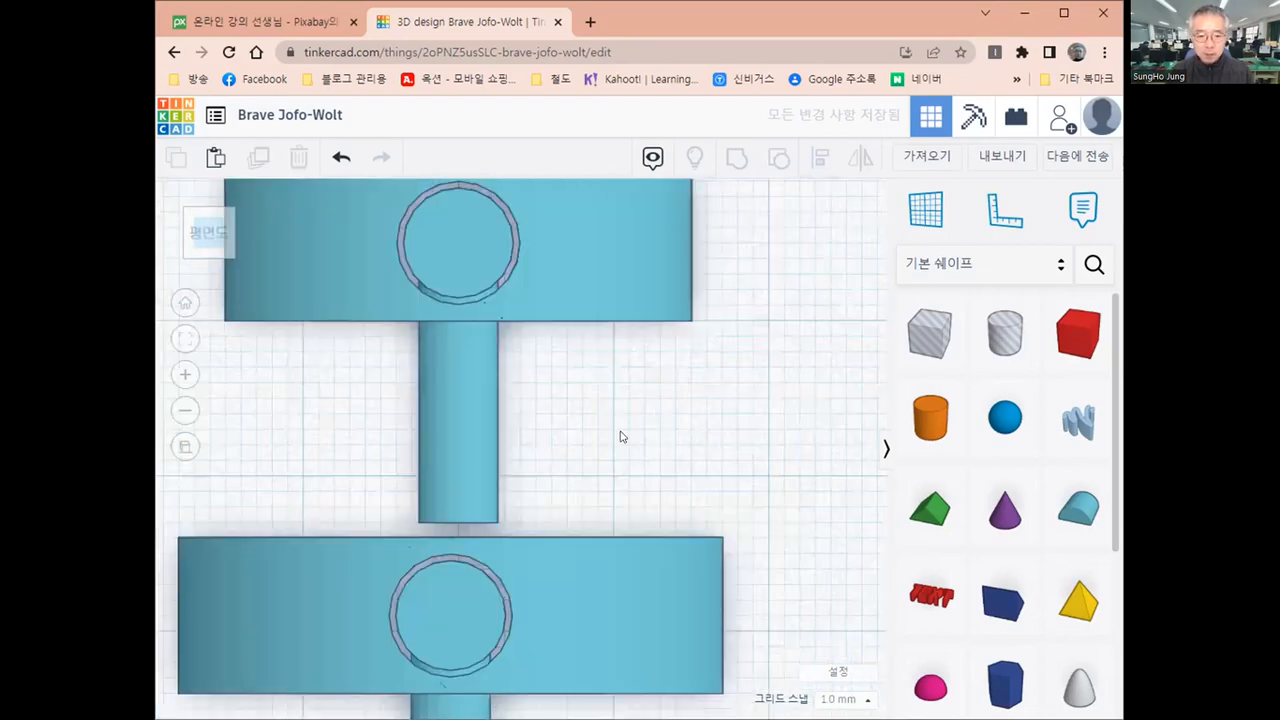
left_click(621, 578)
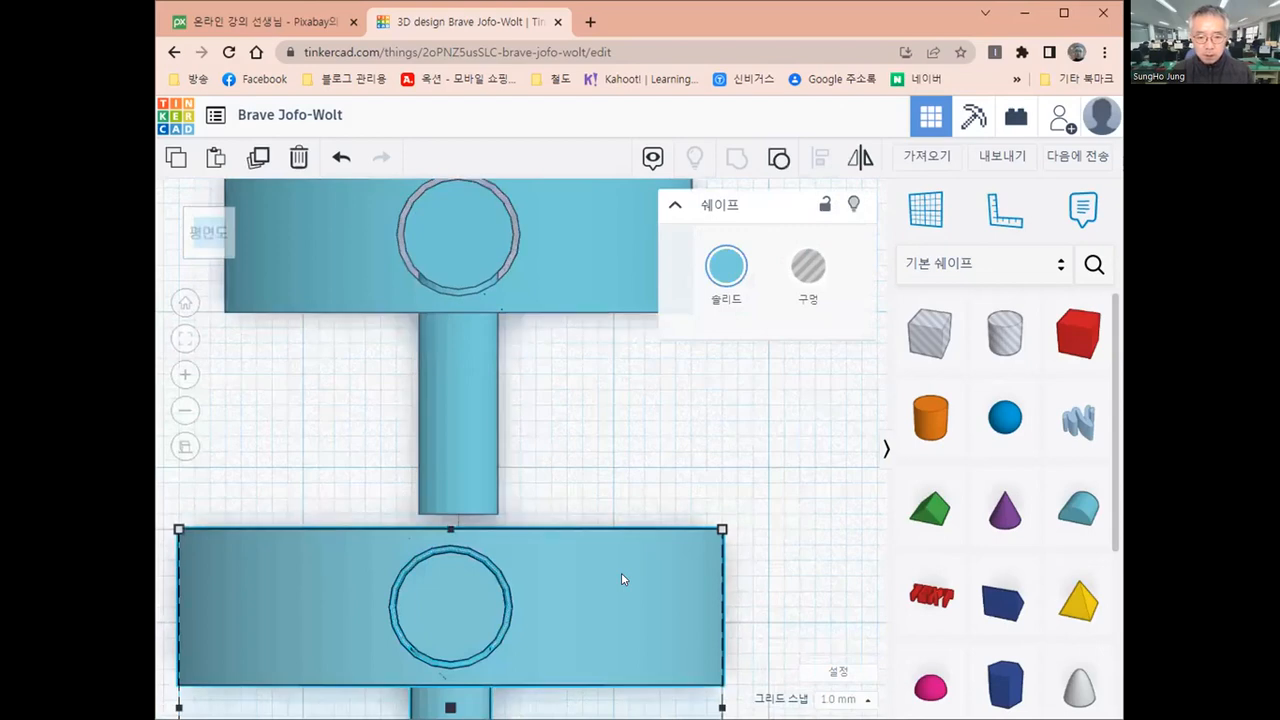
key("Up")
key("Up")
key("Right")
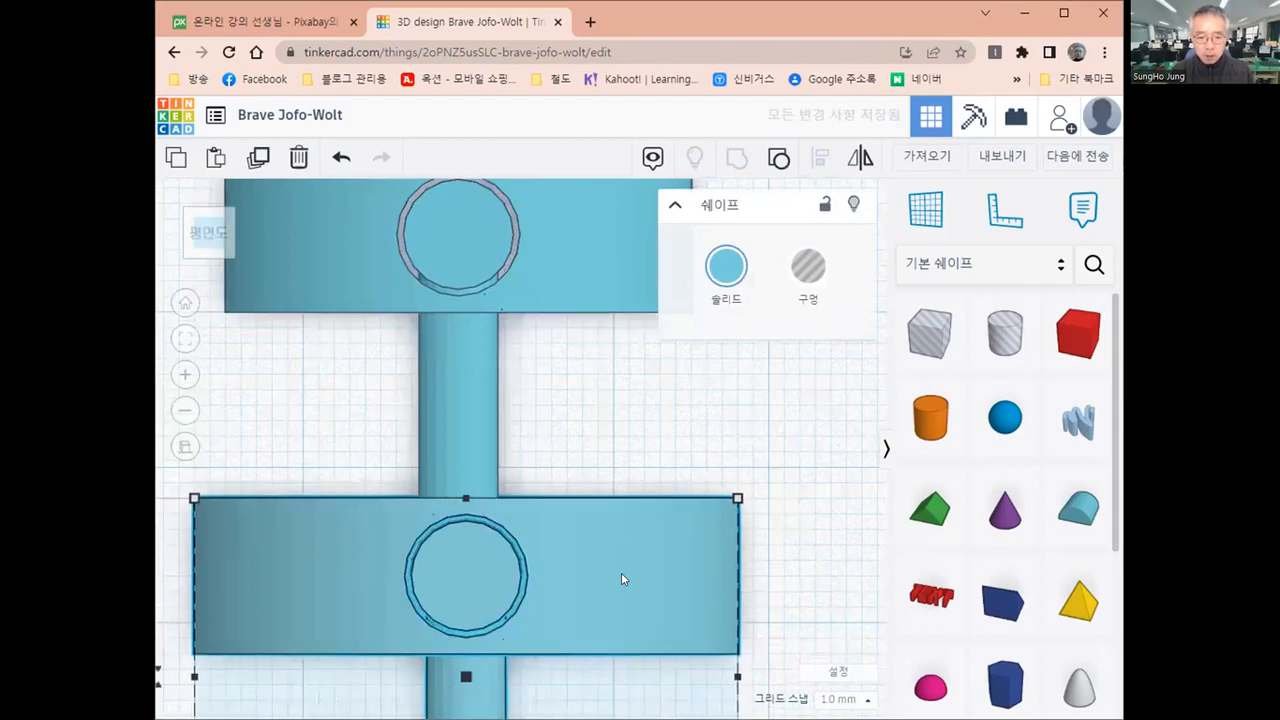
key("Left")
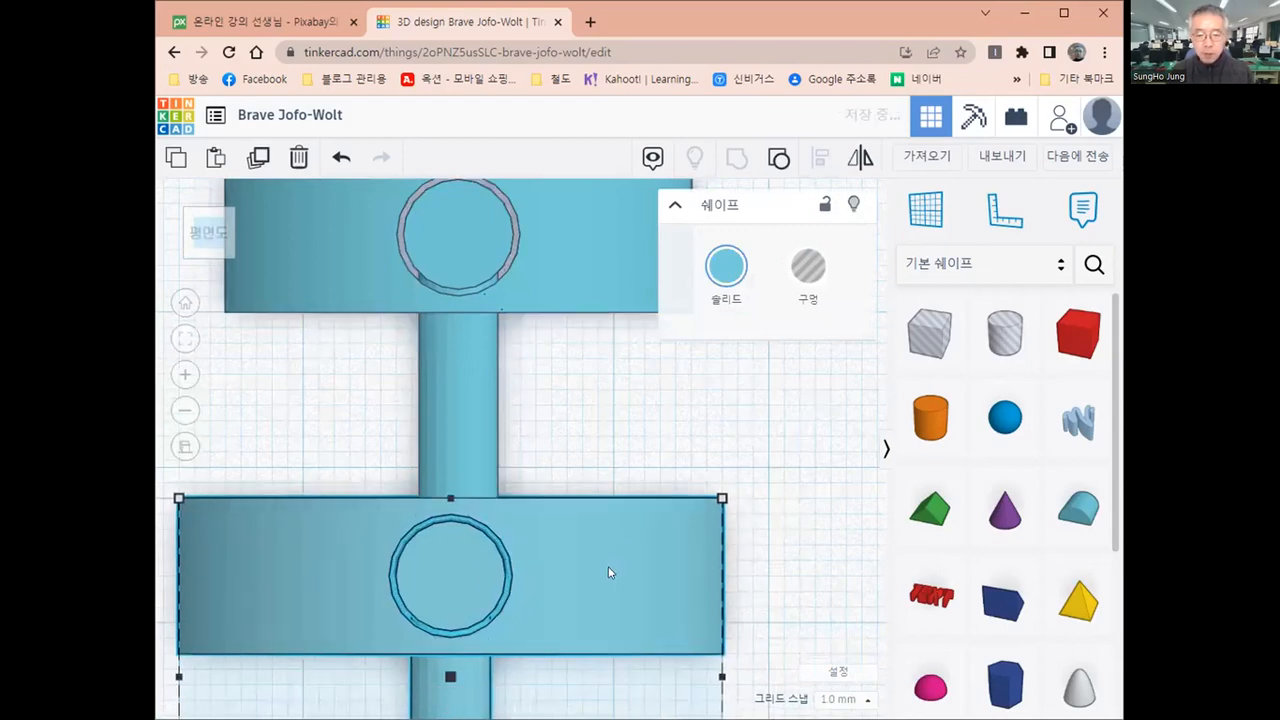
Move the front one of the two largest models backward to join its neighbour, at 26.5 mm sideways and 17 mm deep from the ruler origin
scroll(609, 571, "down", 1)
scroll(735, 590, "down", 1)
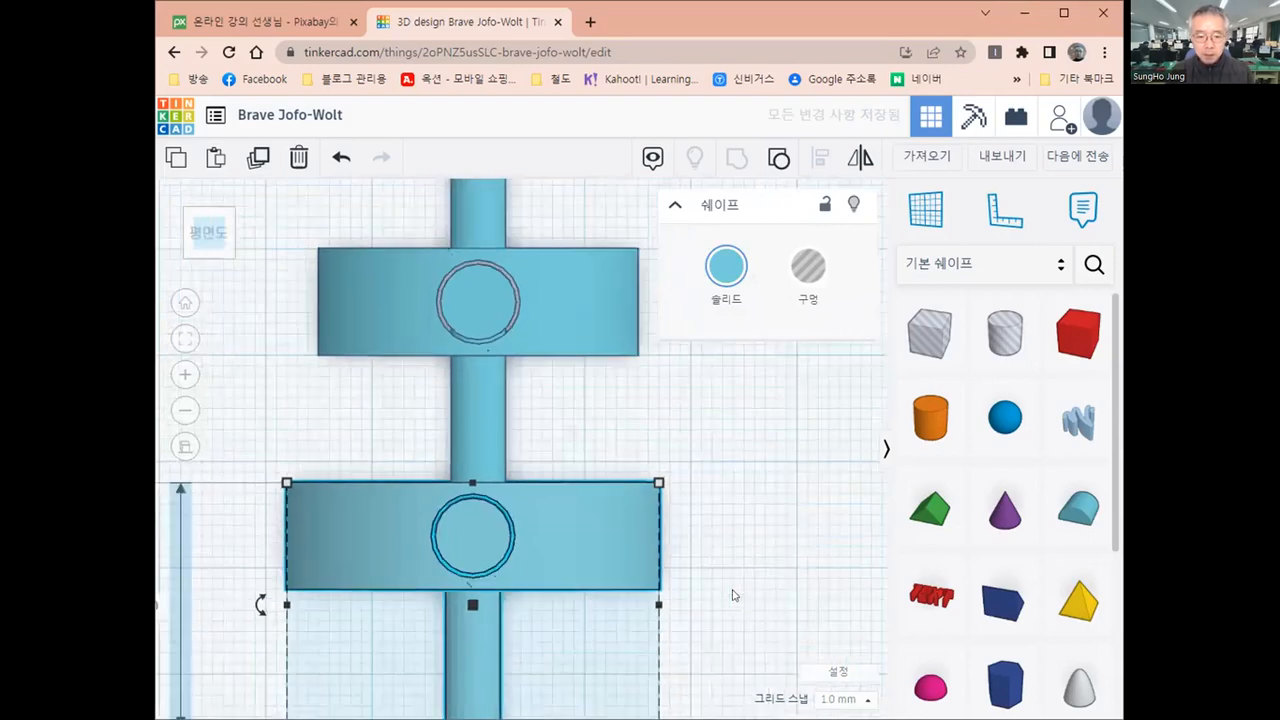
middle_click_drag(727, 594, 712, 406)
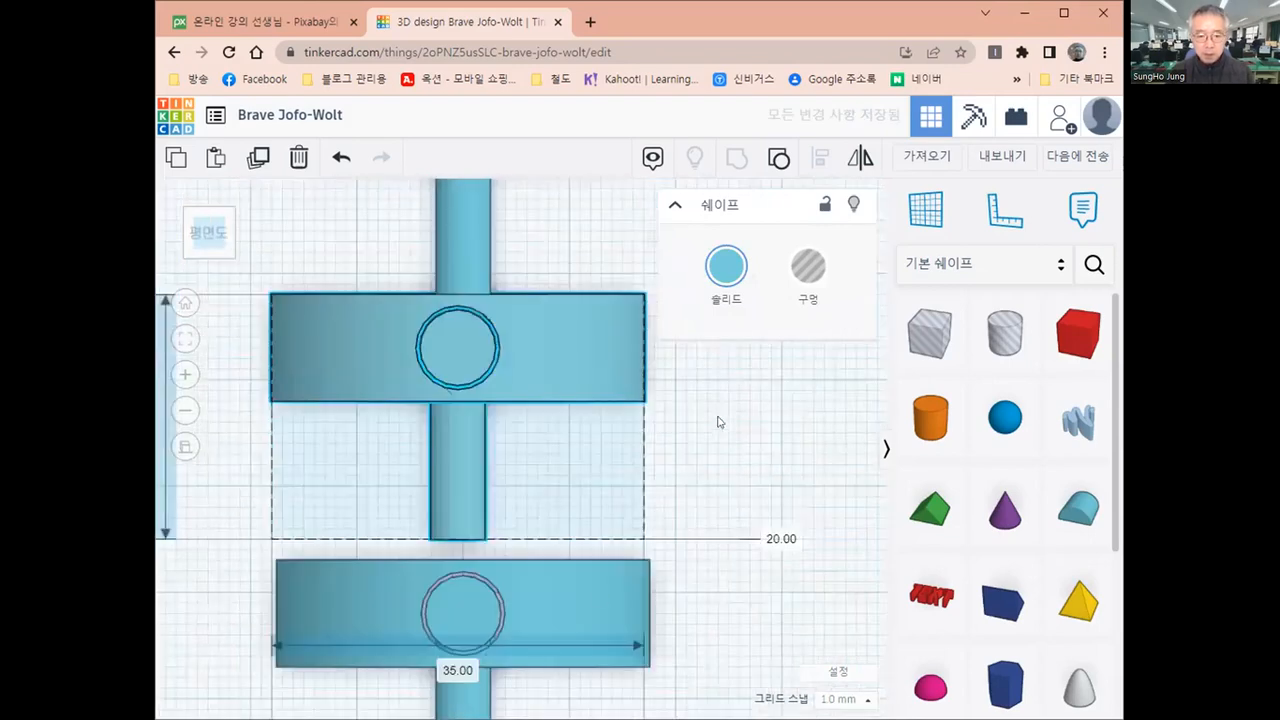
left_click(567, 586)
key("Up")
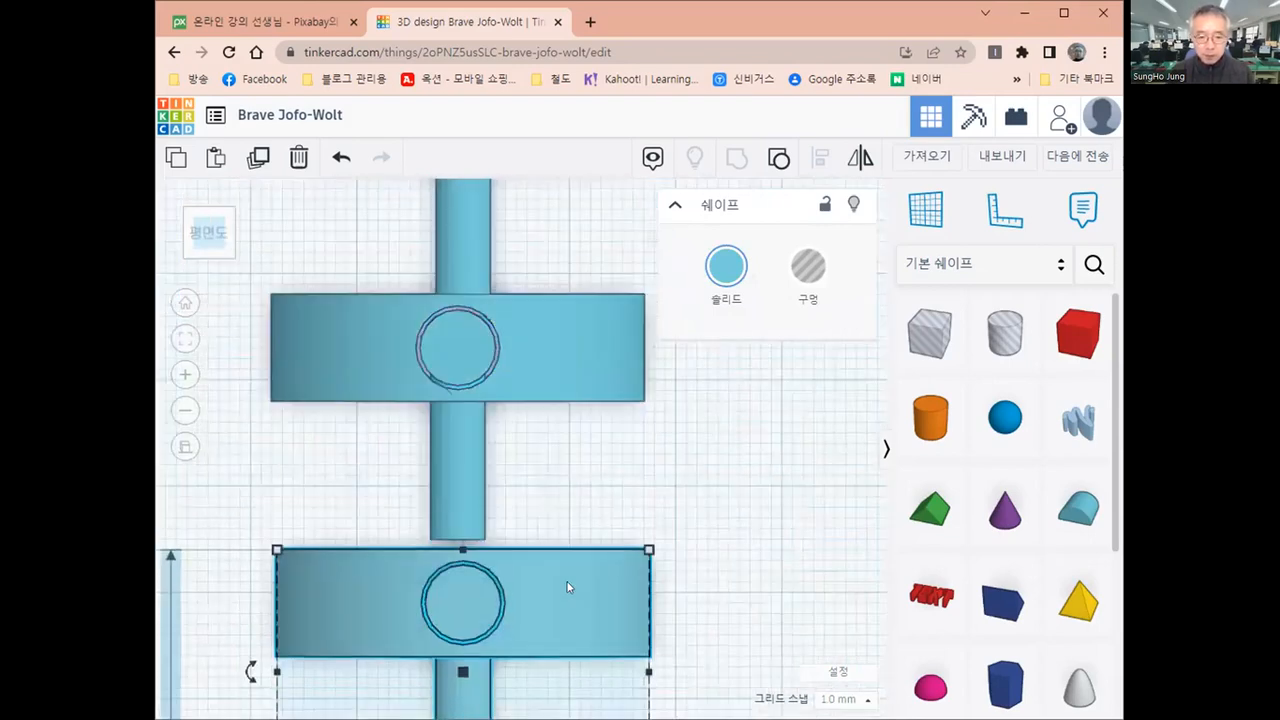
key("Up")
key("Up")
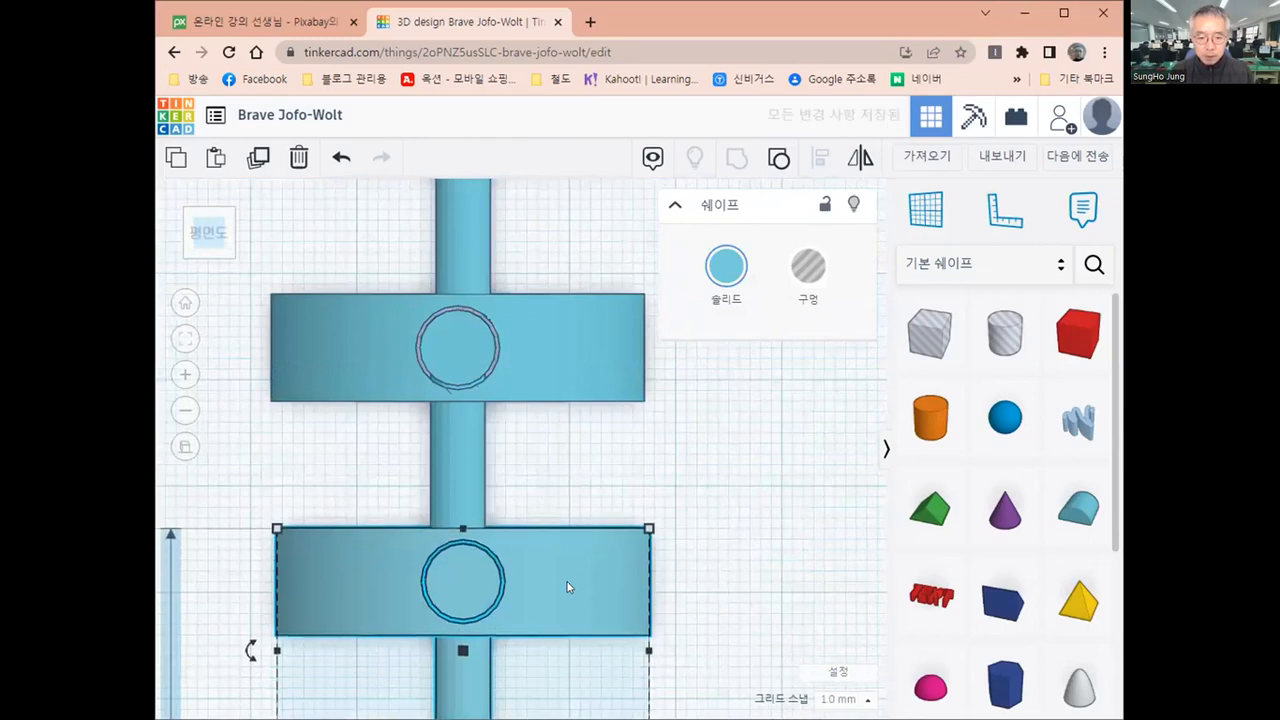
key("Left")
scroll(421, 627, "up", 2)
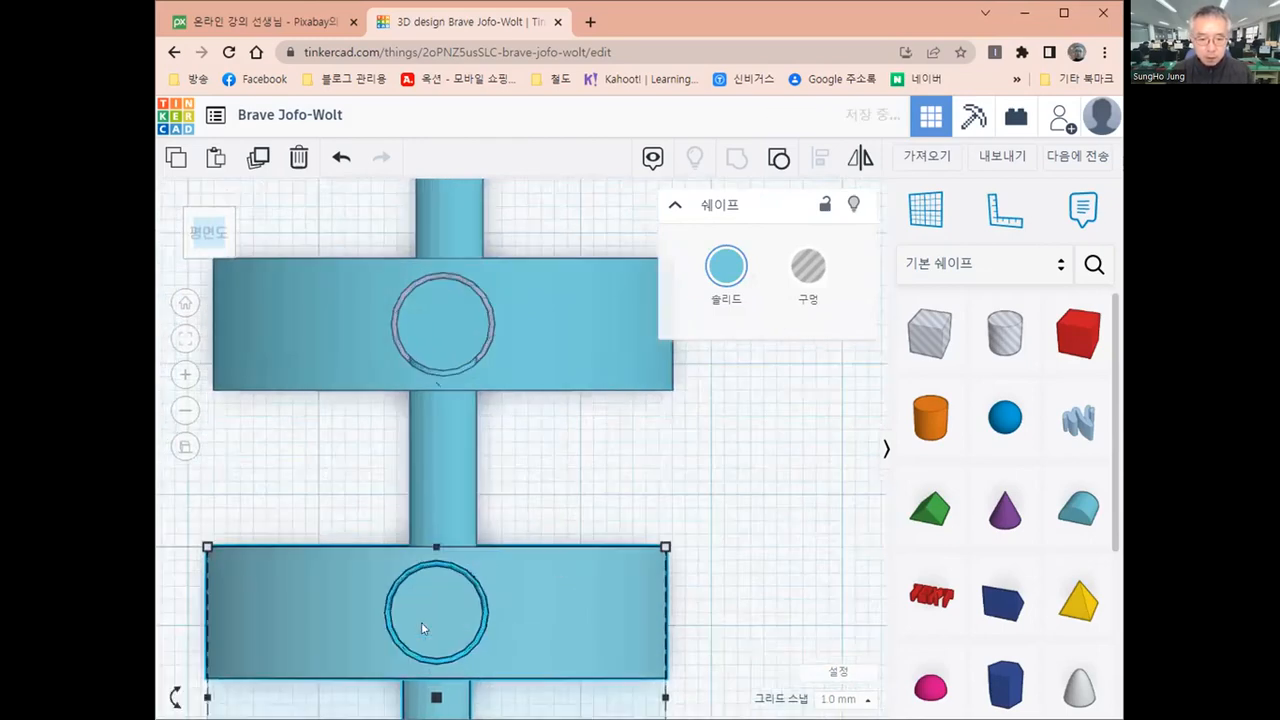
scroll(523, 540, "up", 2)
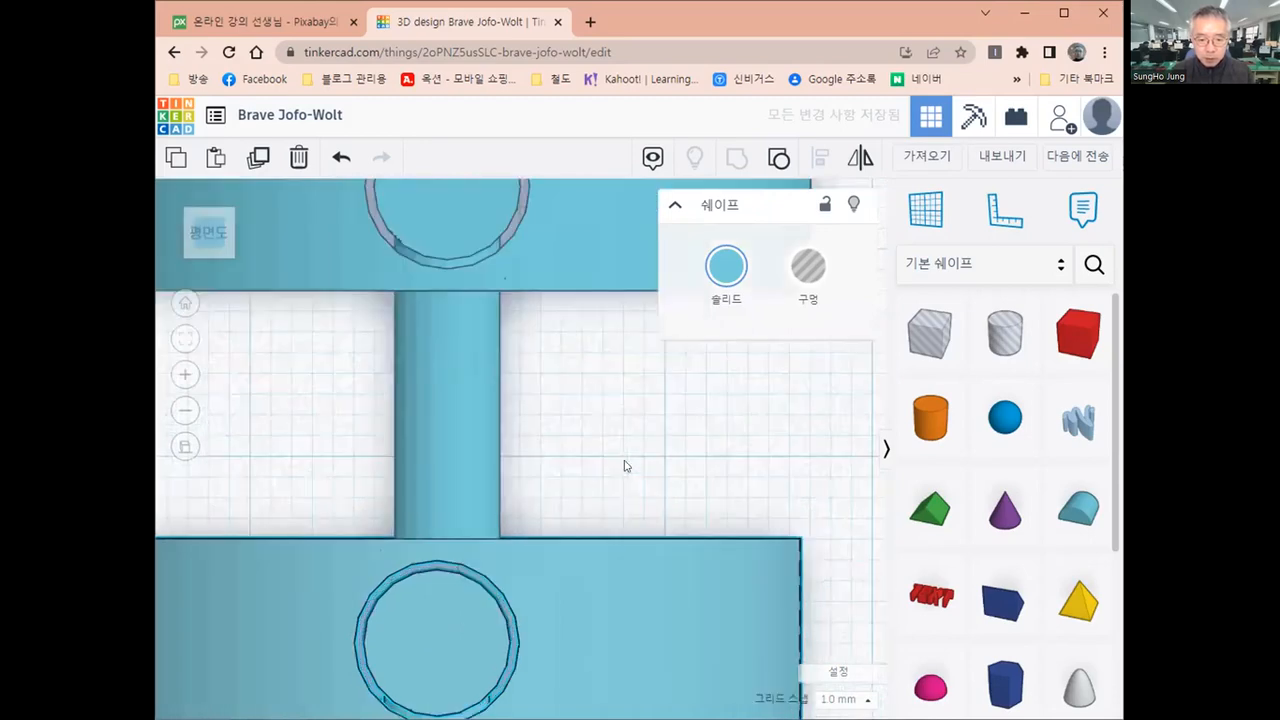
left_click(578, 513)
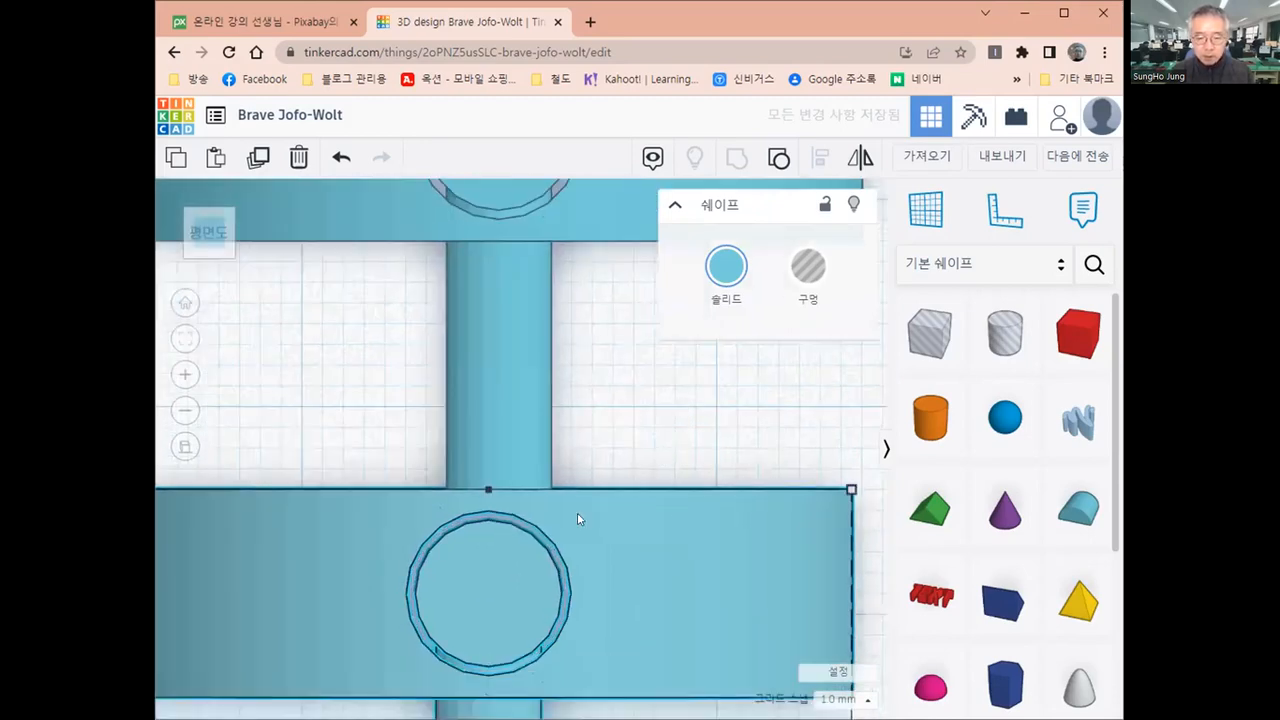
Move the middle-sized copy in front of the largest models 4 mm backward and to 29 mm sideways from the ruler origin
scroll(539, 528, "down", 1)
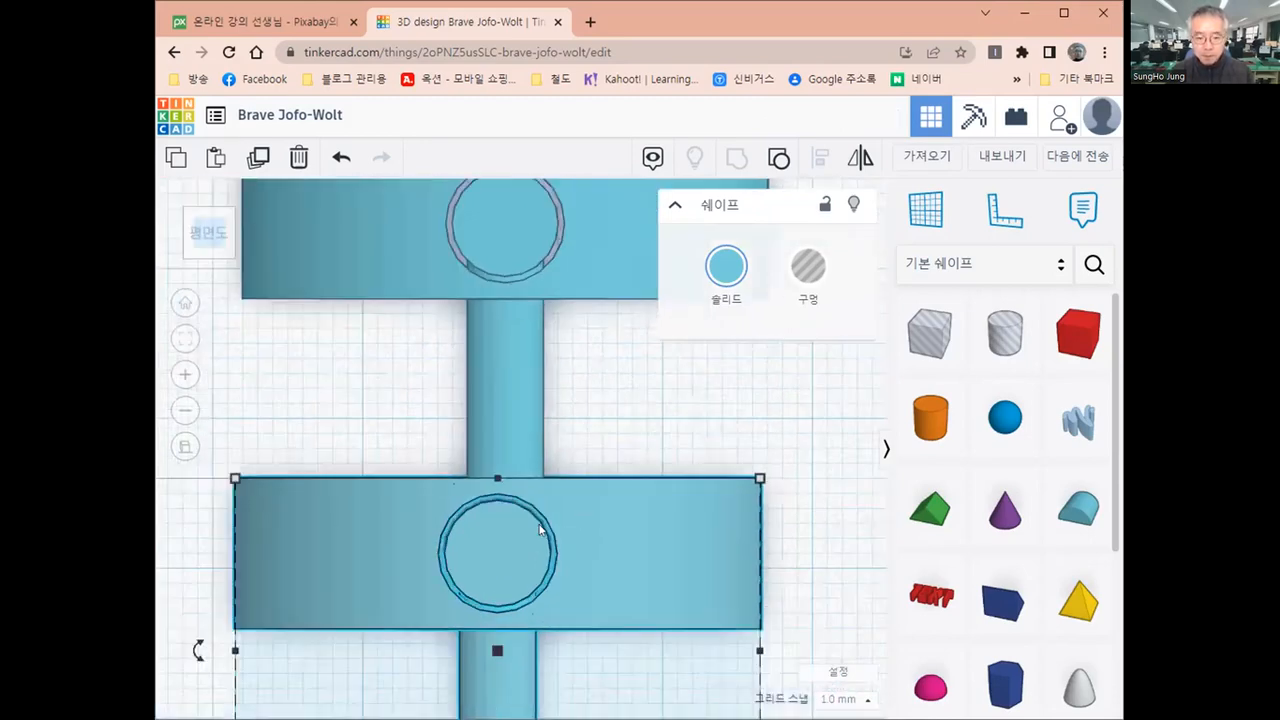
scroll(539, 528, "down", 3)
scroll(631, 599, "down", 1)
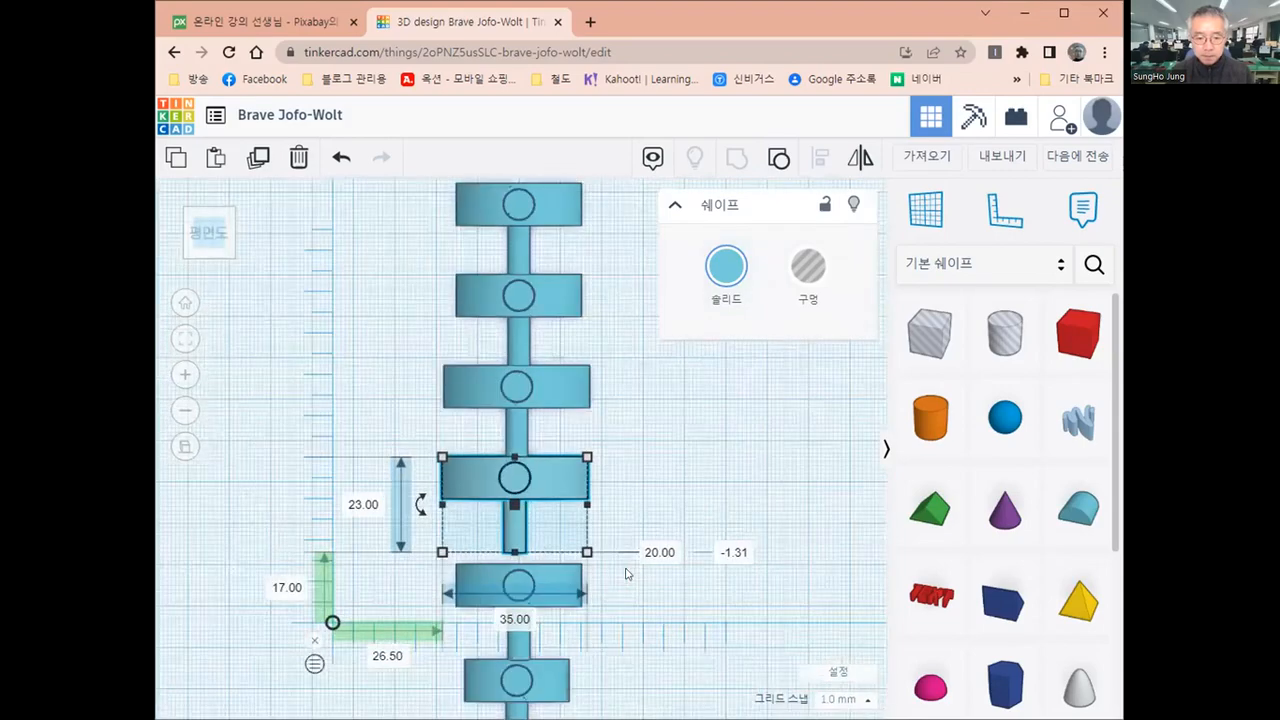
middle_click_drag(625, 453, 627, 435)
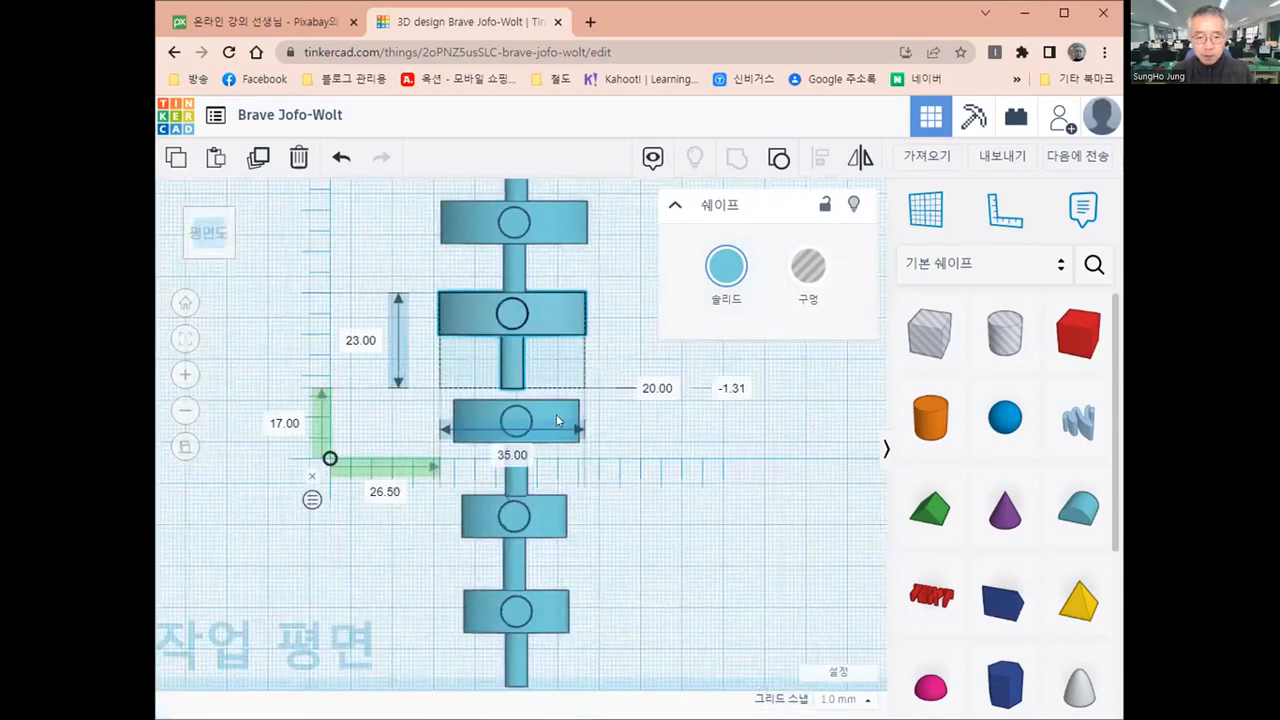
left_click(555, 418)
scroll(560, 385, "up", 1)
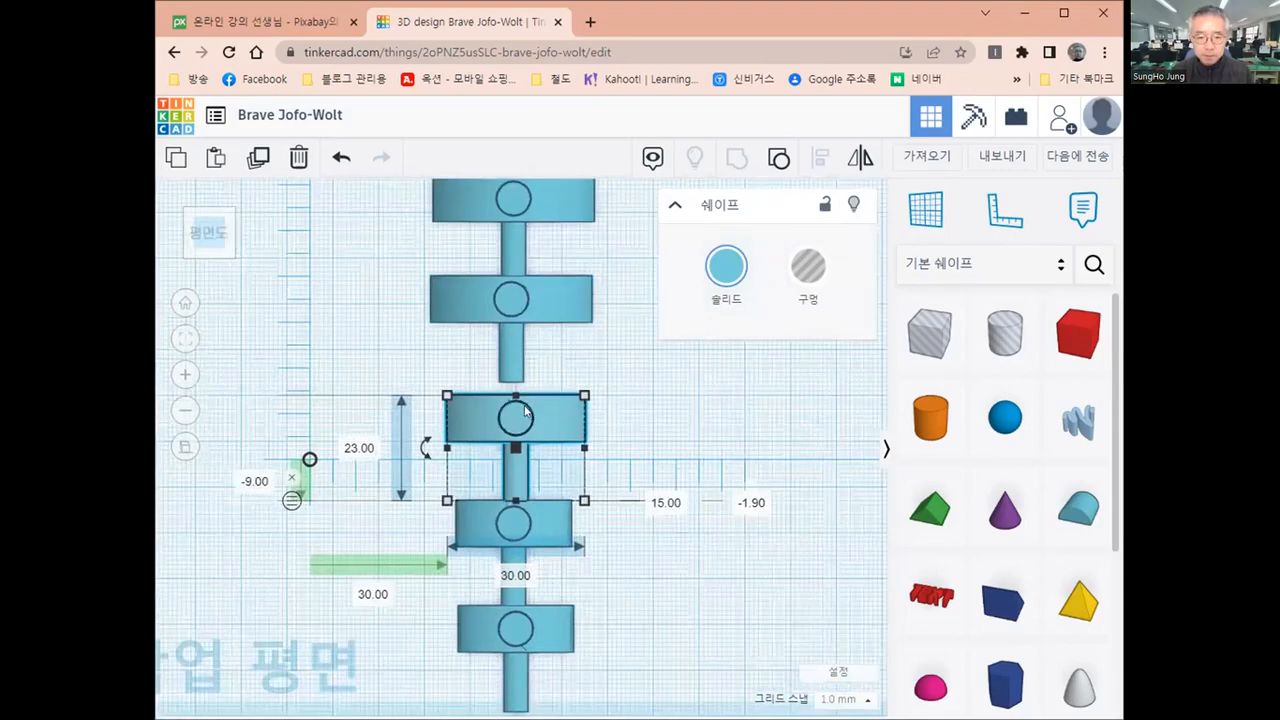
scroll(637, 396, "up", 3)
key("Up")
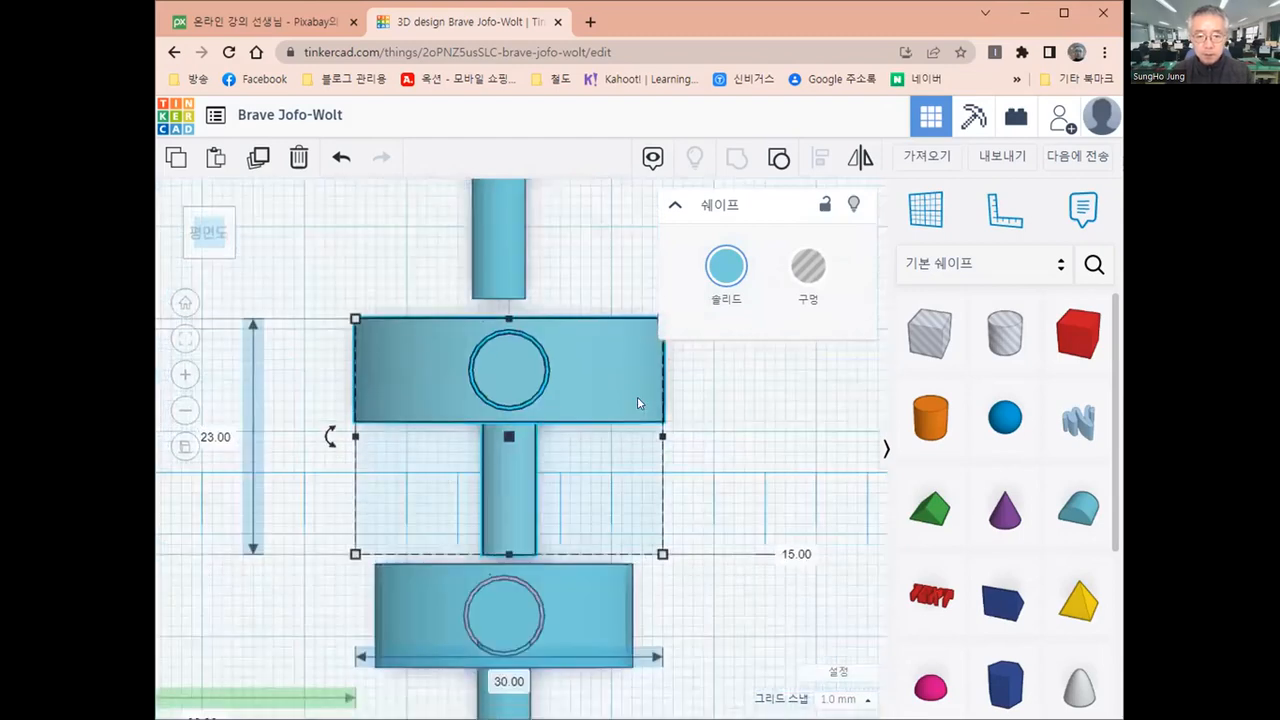
key("Up")
key("Up")
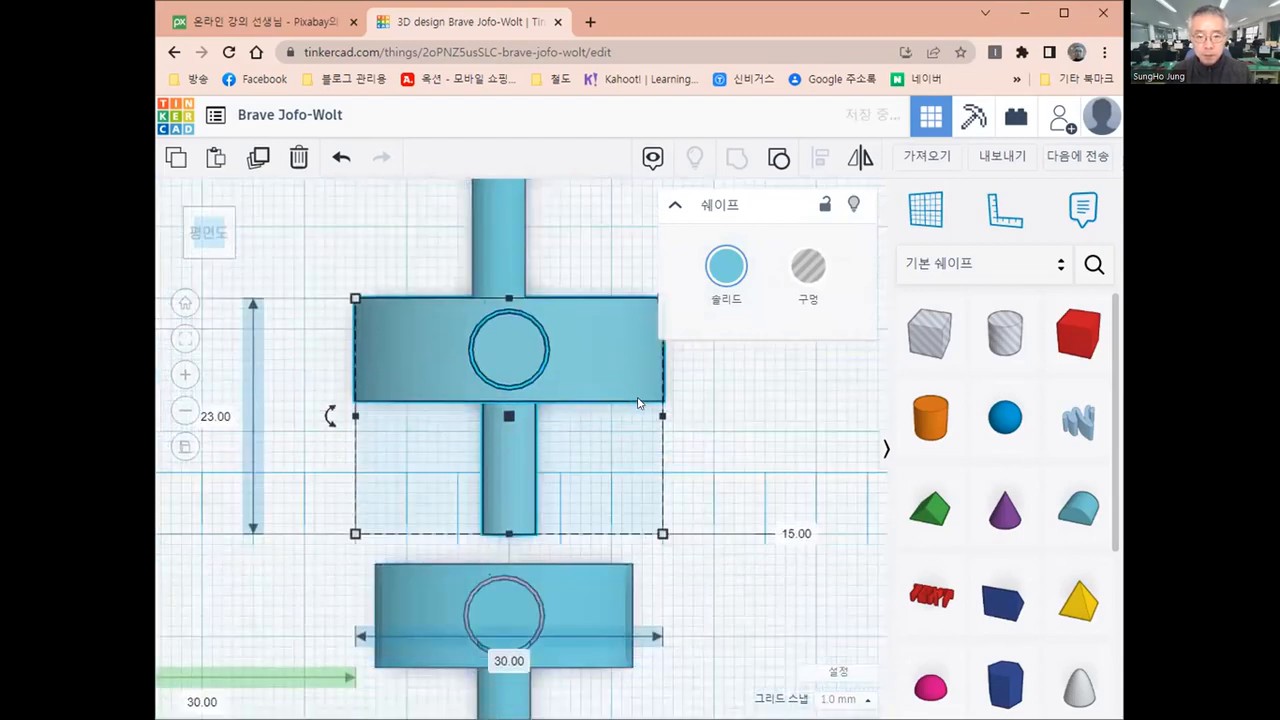
key("Up")
key("Left")
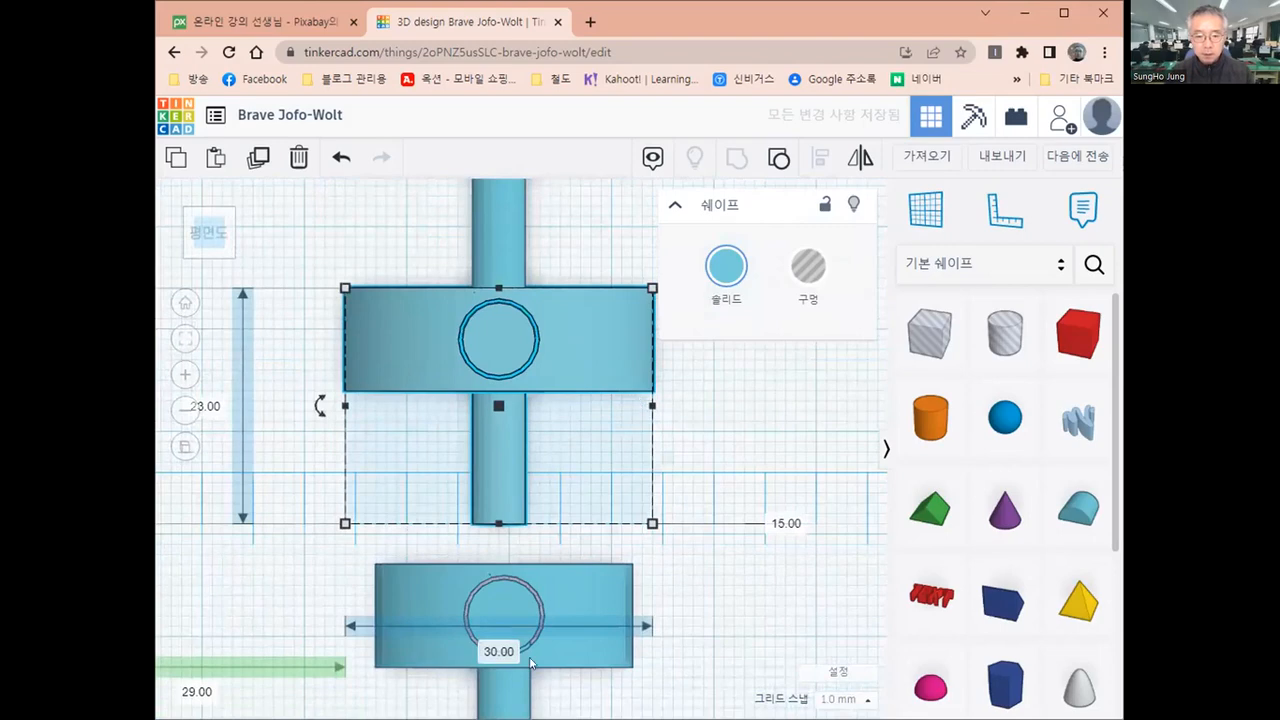
Move the rear one of the two smallest models 5 mm backward and 1 mm left, overlapping the middle-sized copy's cylinder
left_click(577, 576)
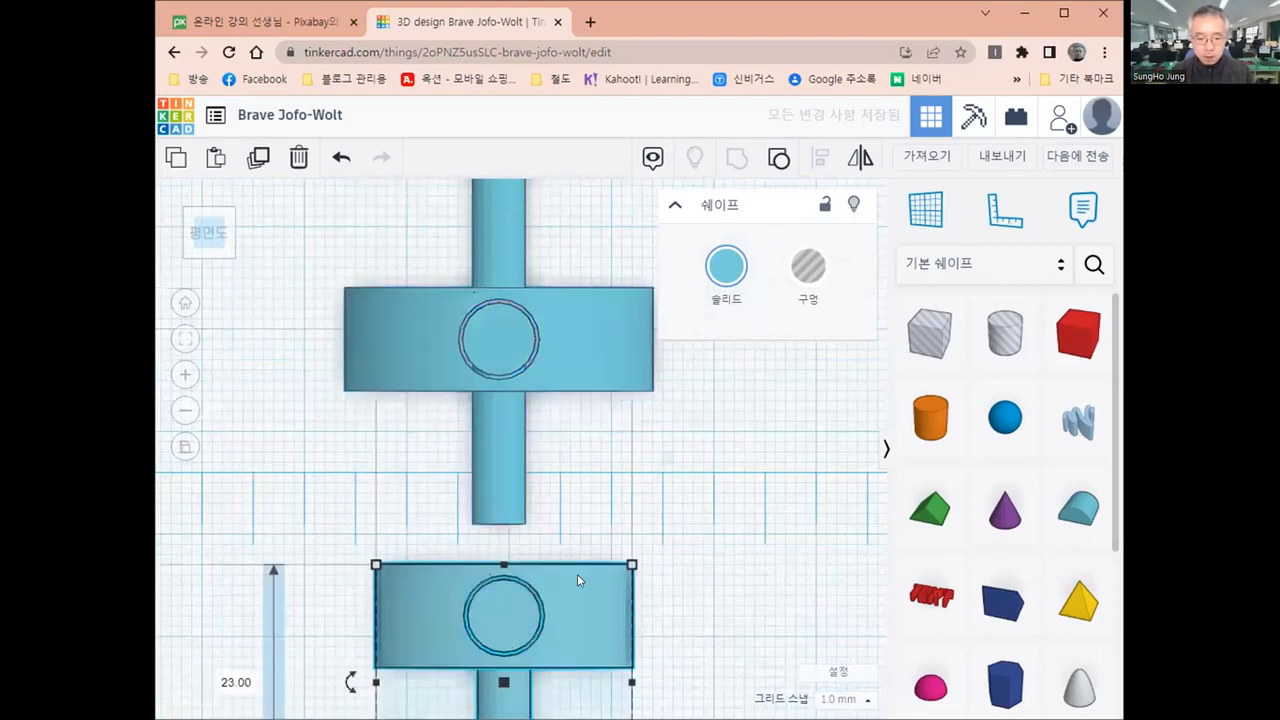
key("Up")
key("Up")
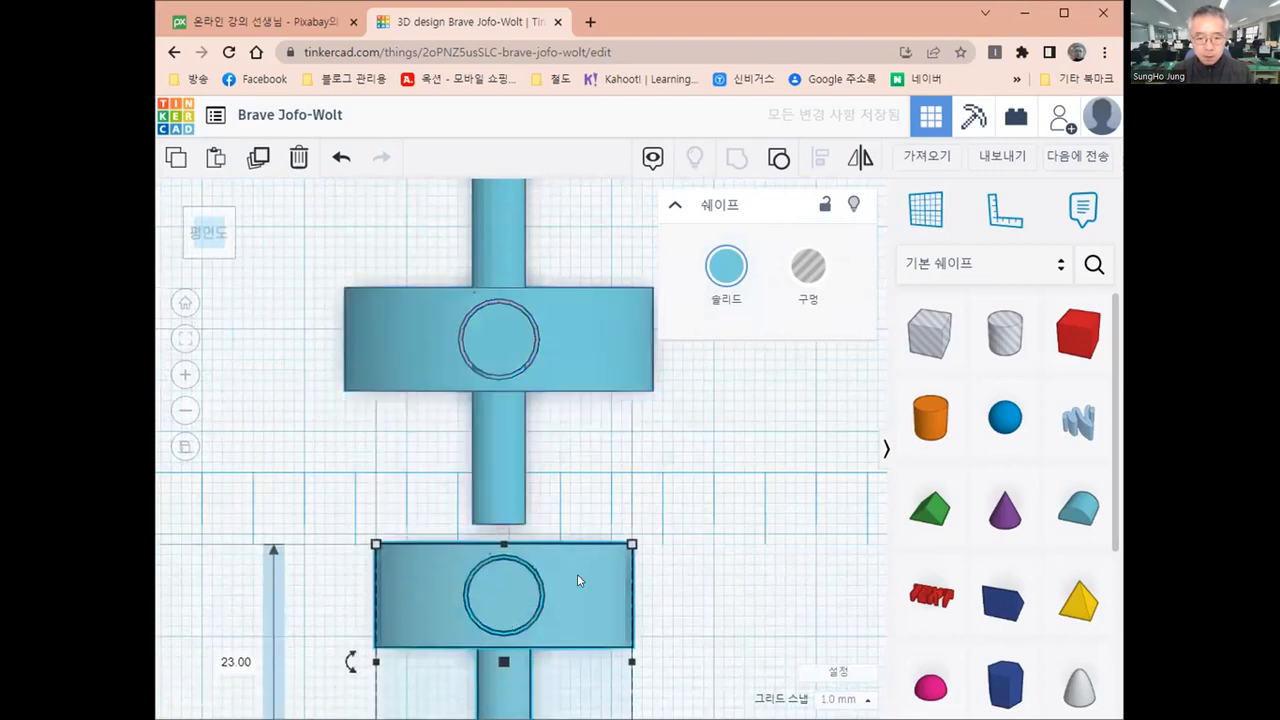
key("Up")
key("Up")
key("Up")
key("Left")
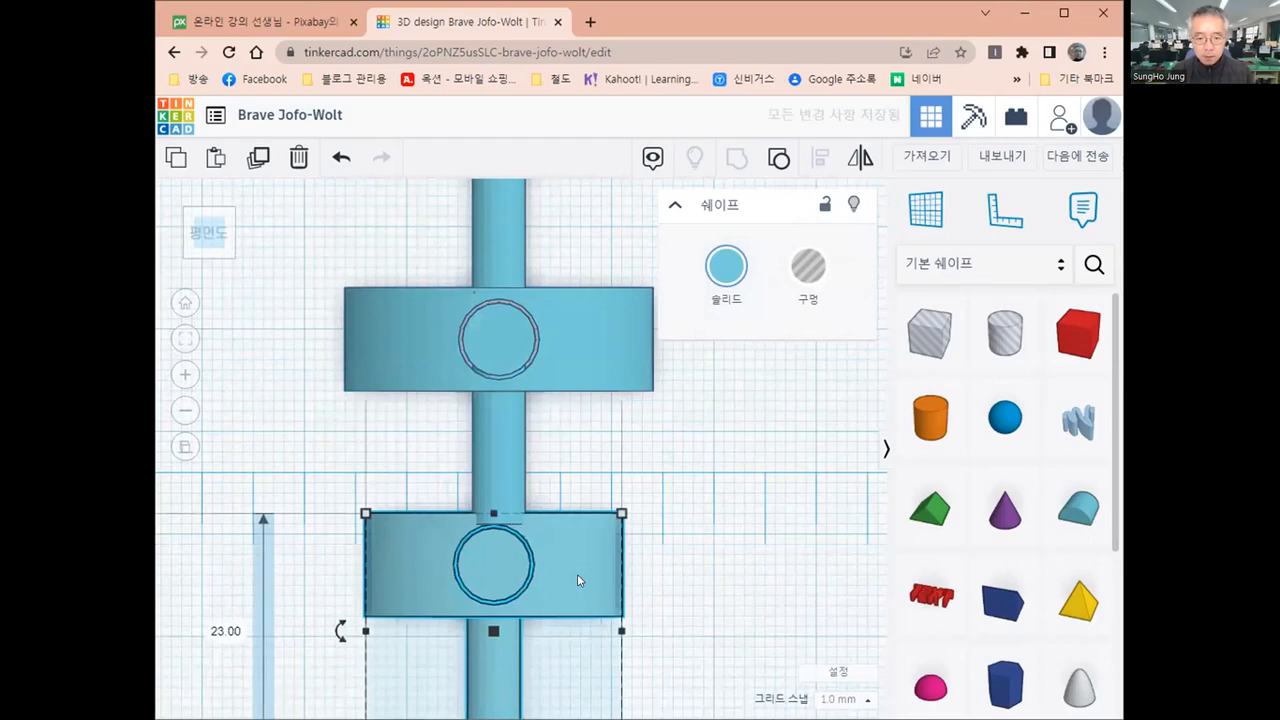
key("Right")
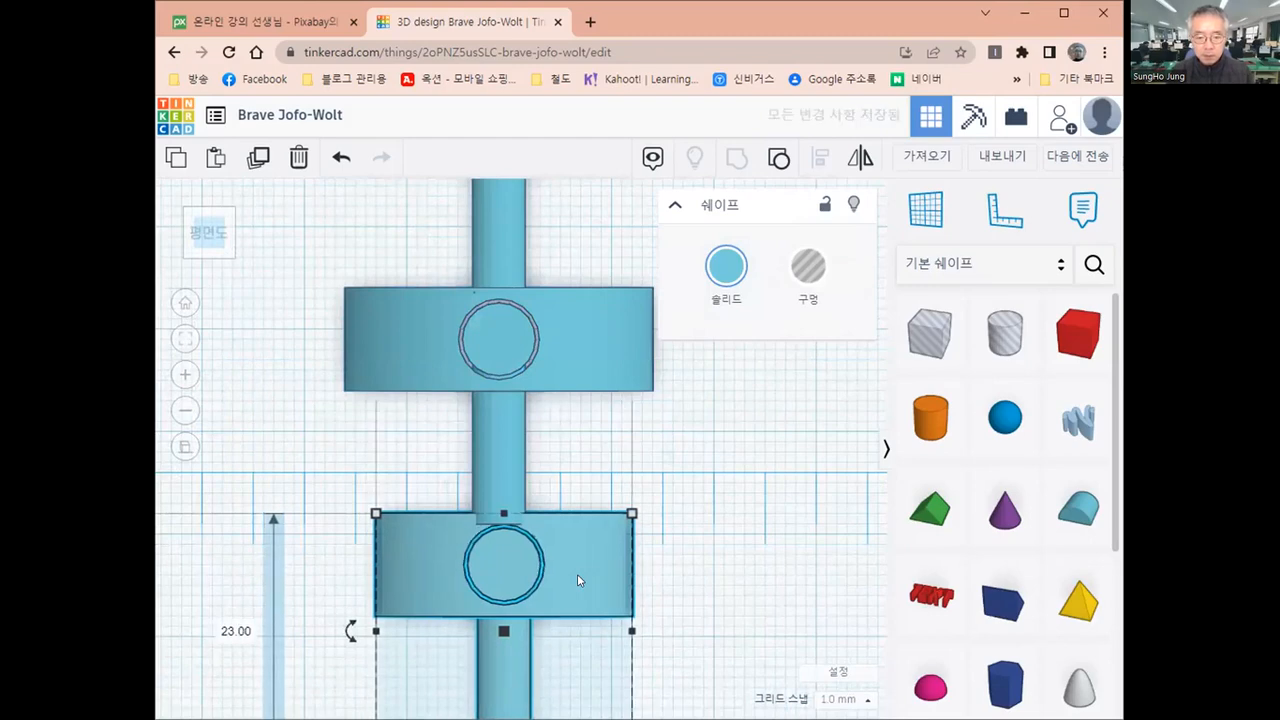
key("Left")
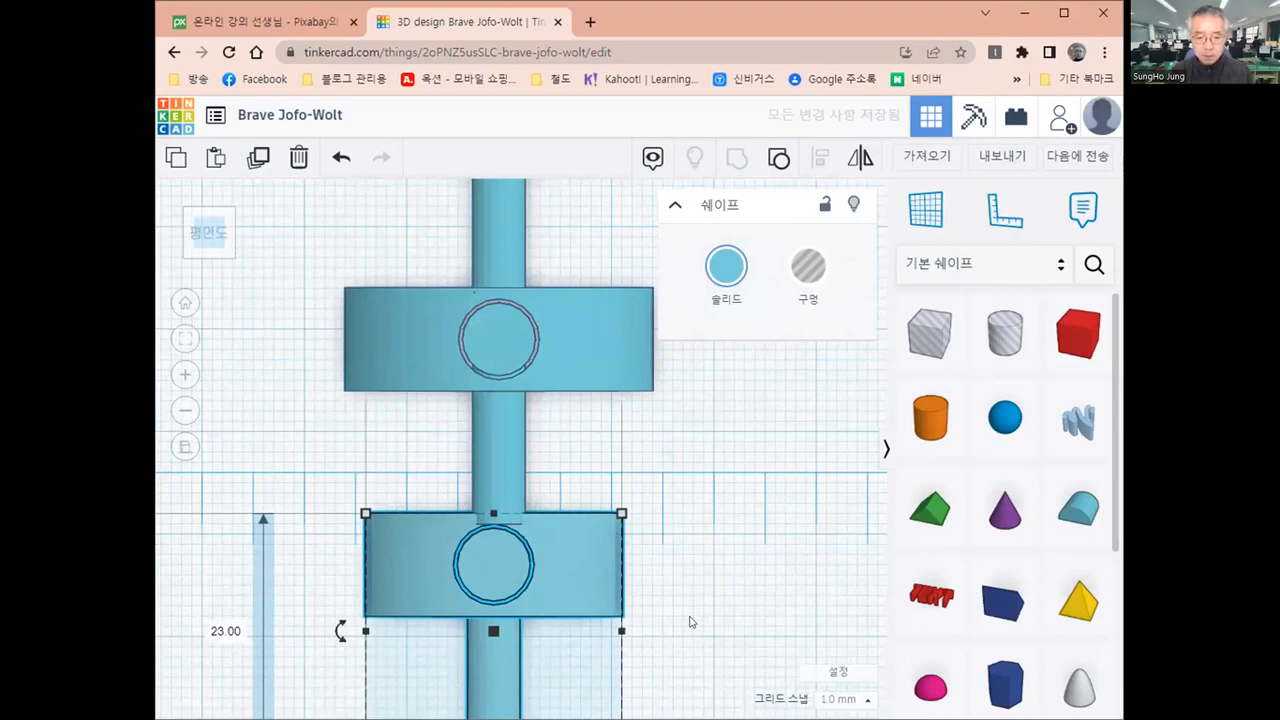
Move the front one of the two smallest models 6 mm backward and 1 mm left to join the column
left_click(643, 622)
scroll(641, 622, "down", 3)
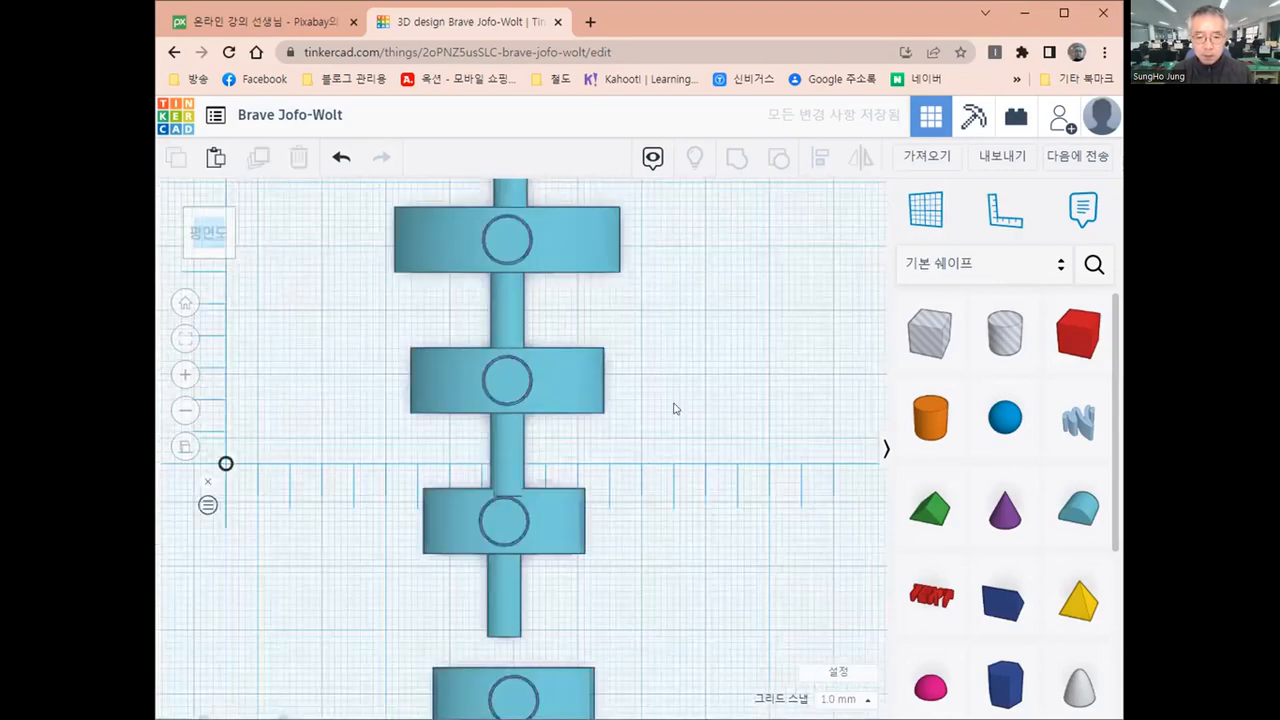
middle_click_drag(677, 408, 674, 342)
middle_click_drag(547, 625, 571, 475)
left_click(597, 487)
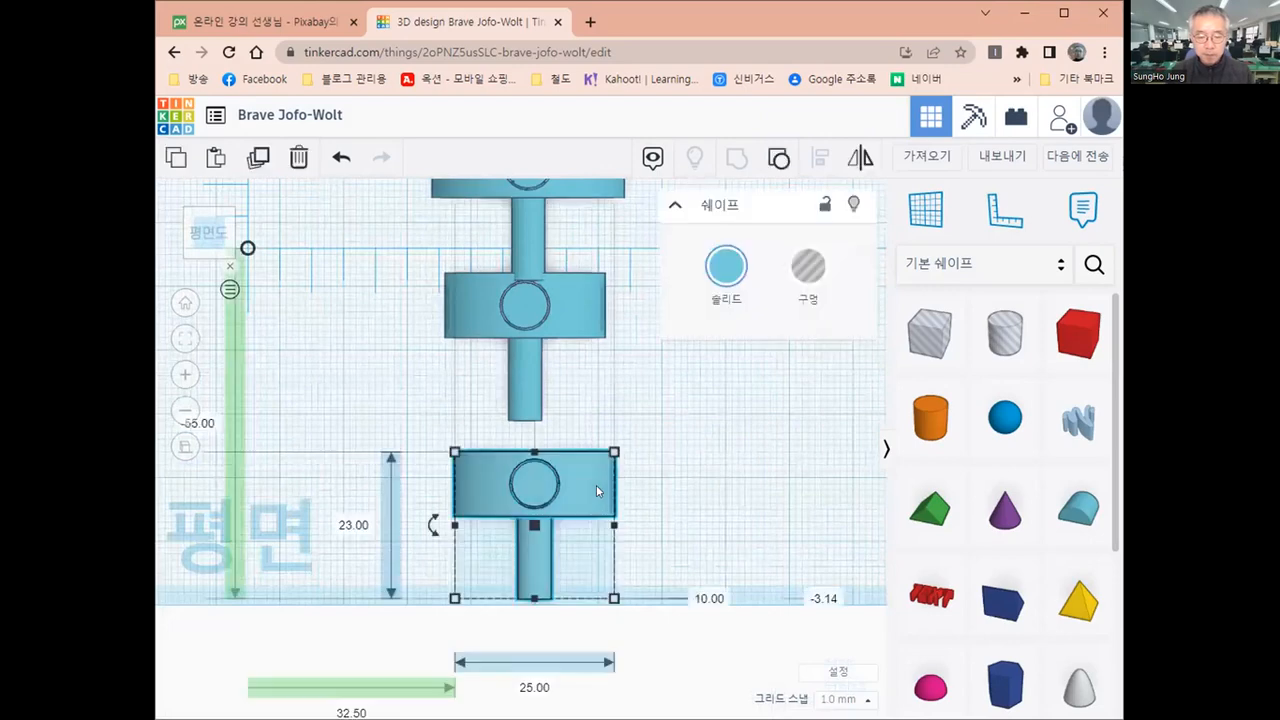
key("Up")
key("Up")
key("Up")
key("Up")
key("Up")
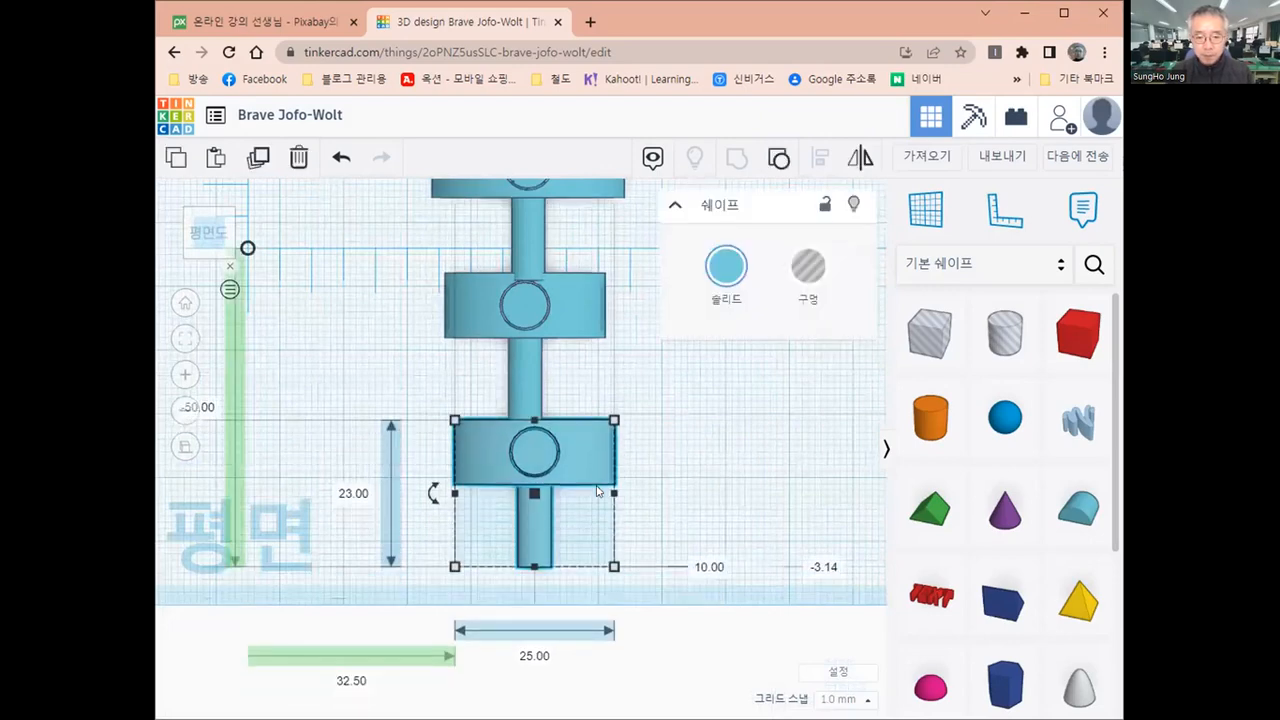
key("Up")
key("Left")
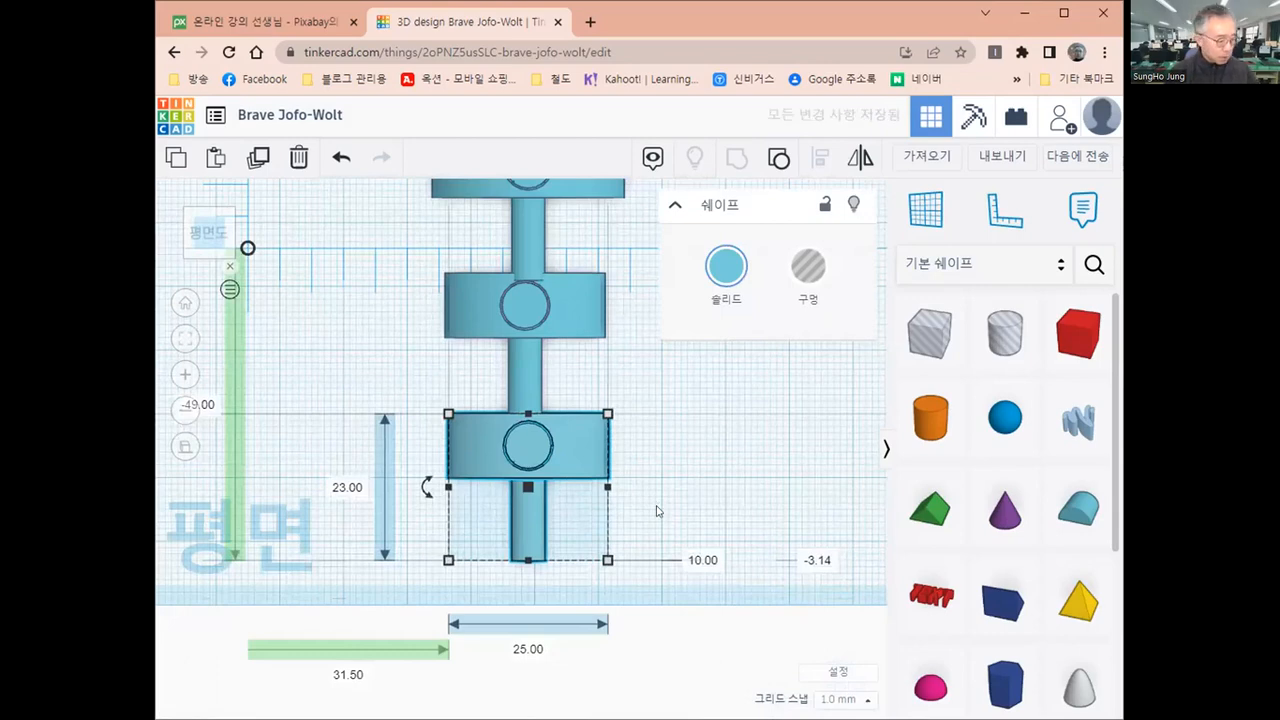
key("Escape")
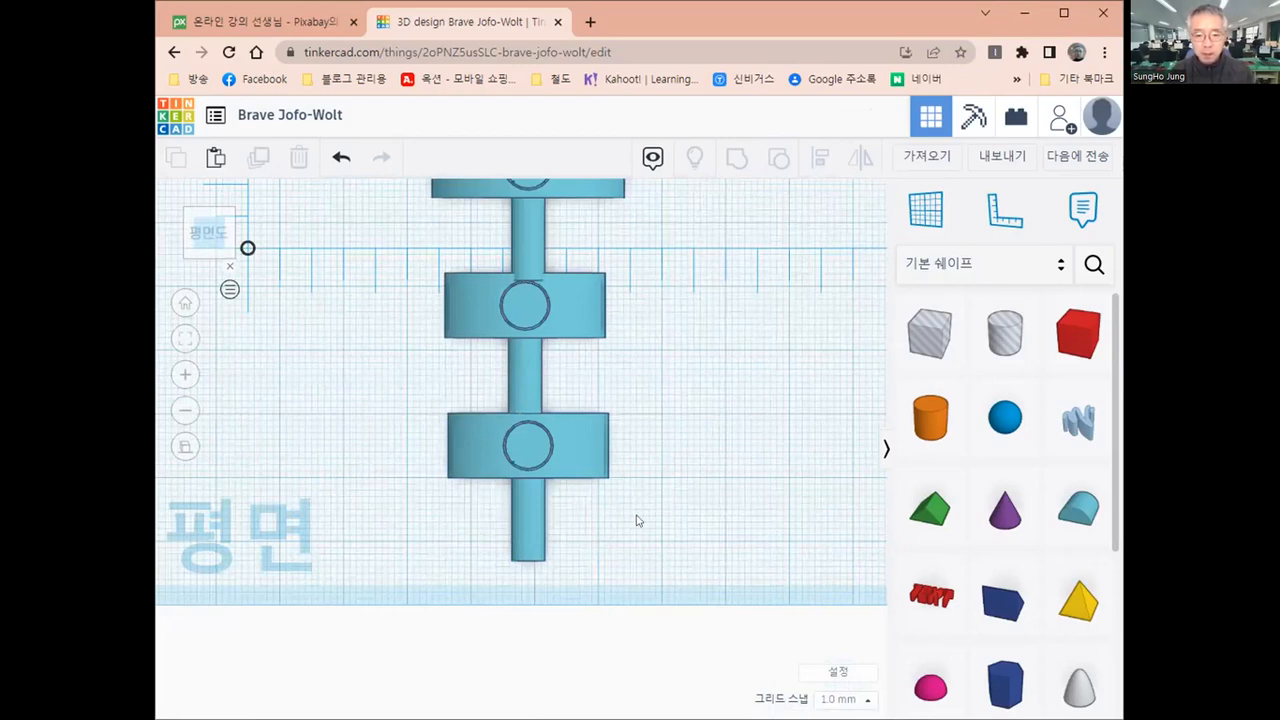
Select all seven models and align them to their common centre line across the column's width
scroll(637, 520, "down", 3)
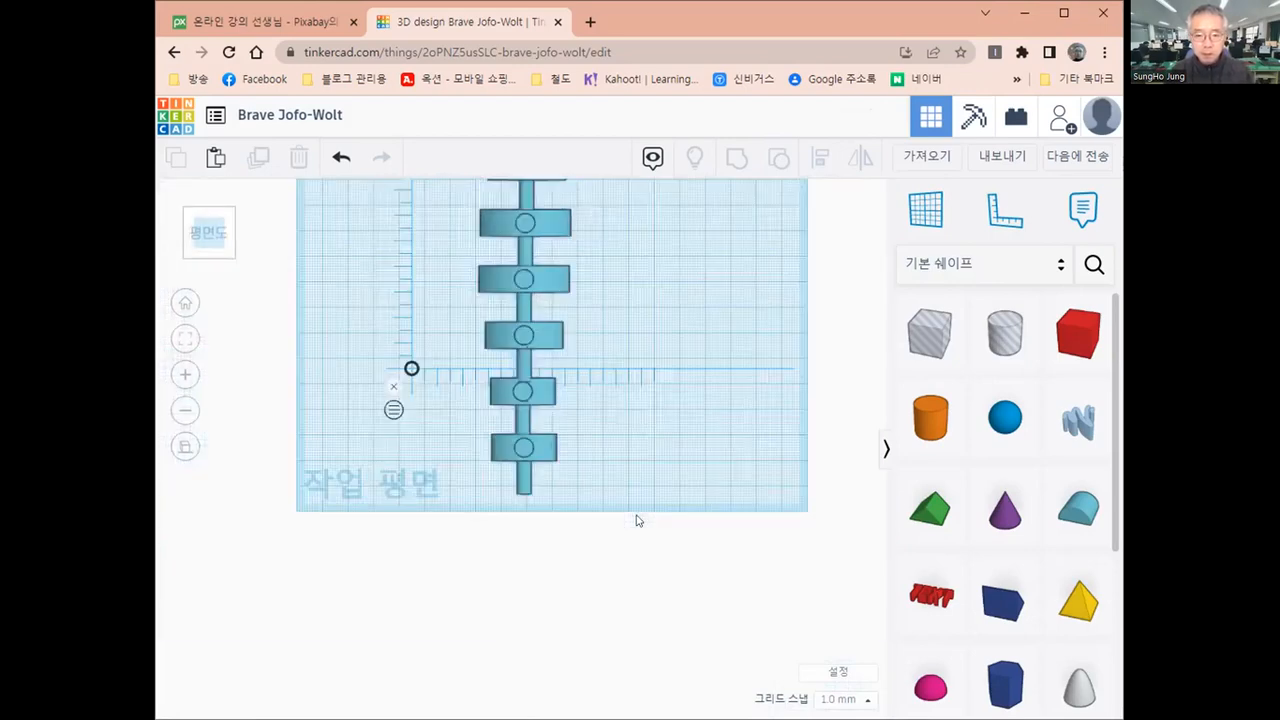
scroll(566, 452, "down", 5)
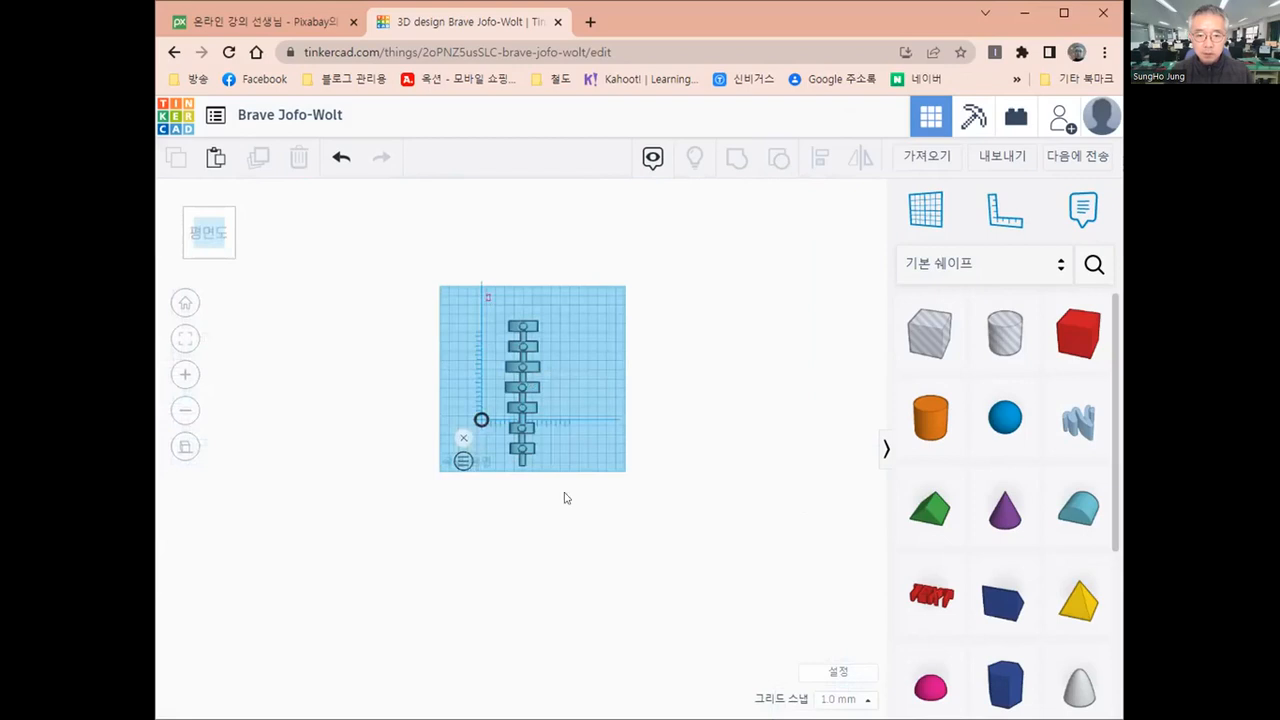
left_click_drag(571, 555, 571, 552)
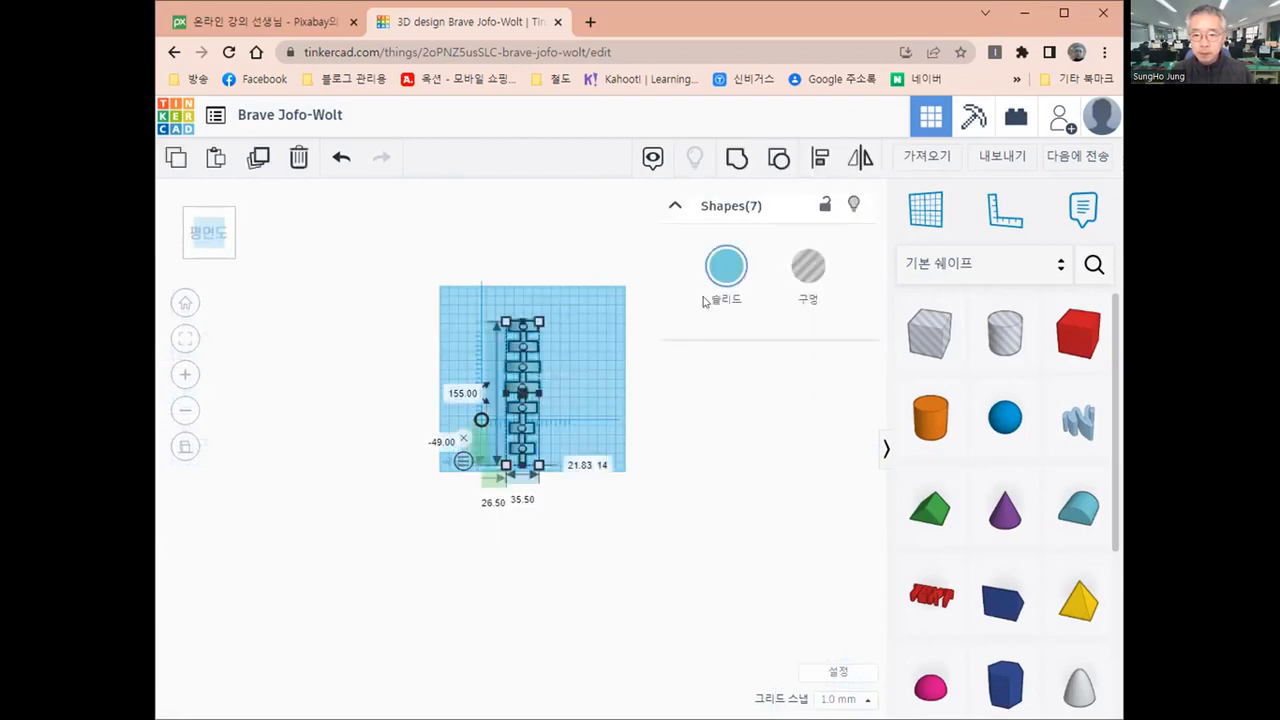
left_click(819, 159)
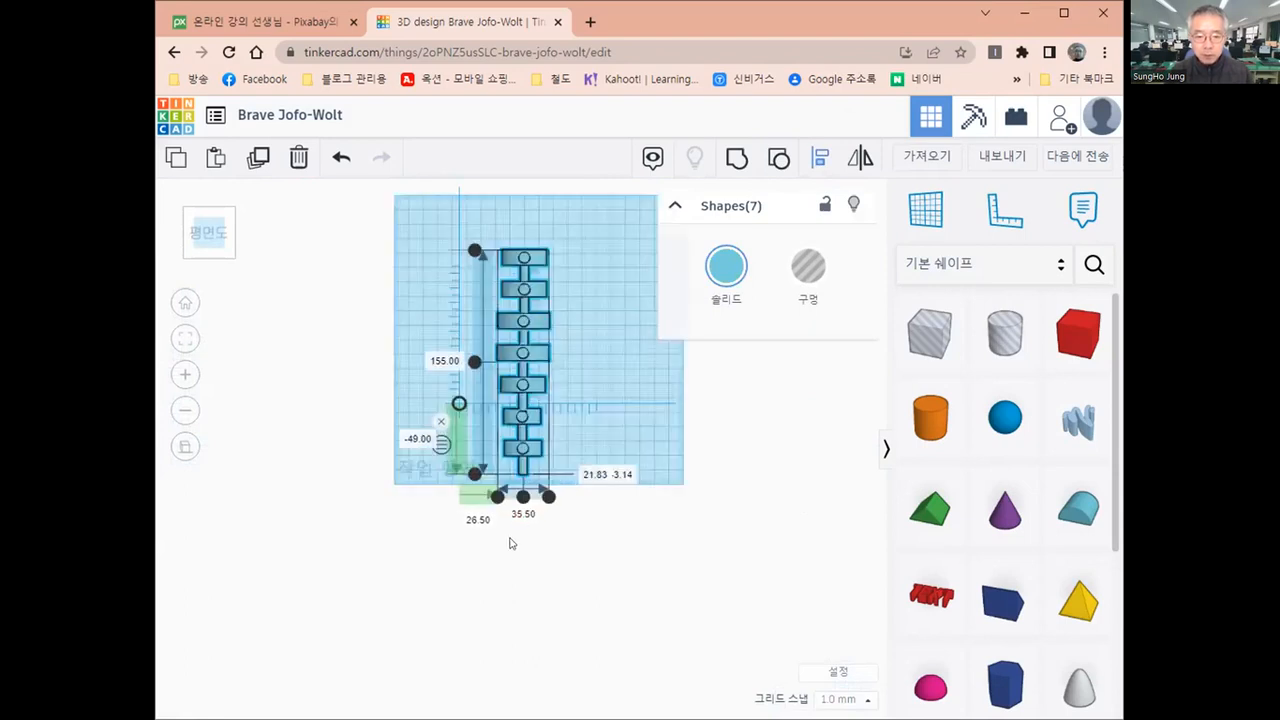
scroll(514, 540, "up", 2)
left_click(524, 499)
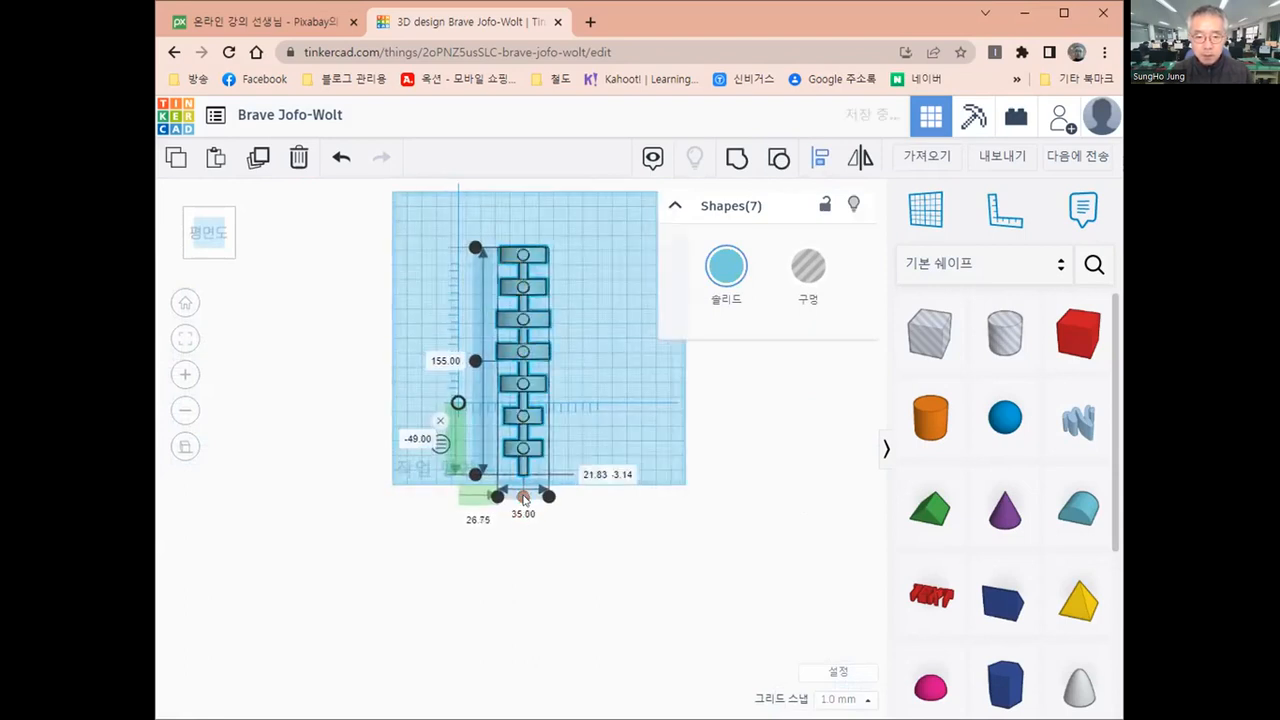
left_click(527, 545)
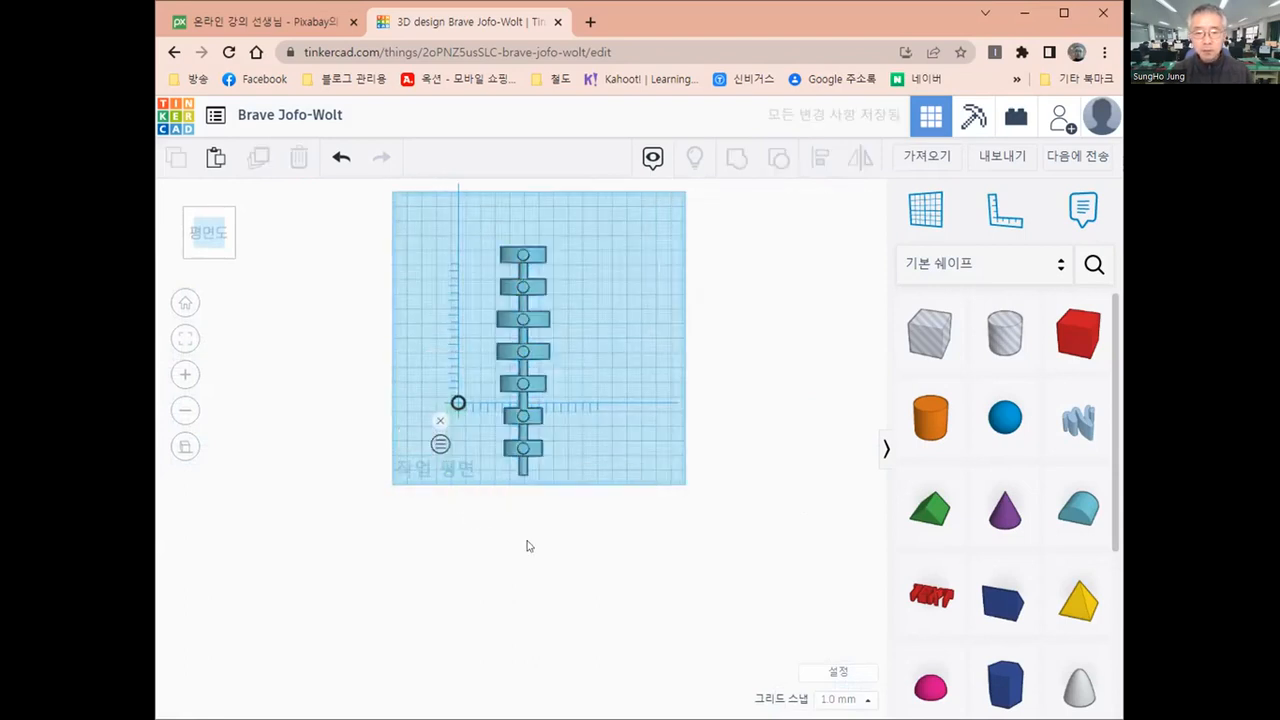
Examine the aligned column from above and at an angle, checking the joints between cylinders and half-round pieces
scroll(591, 257, "up", 2)
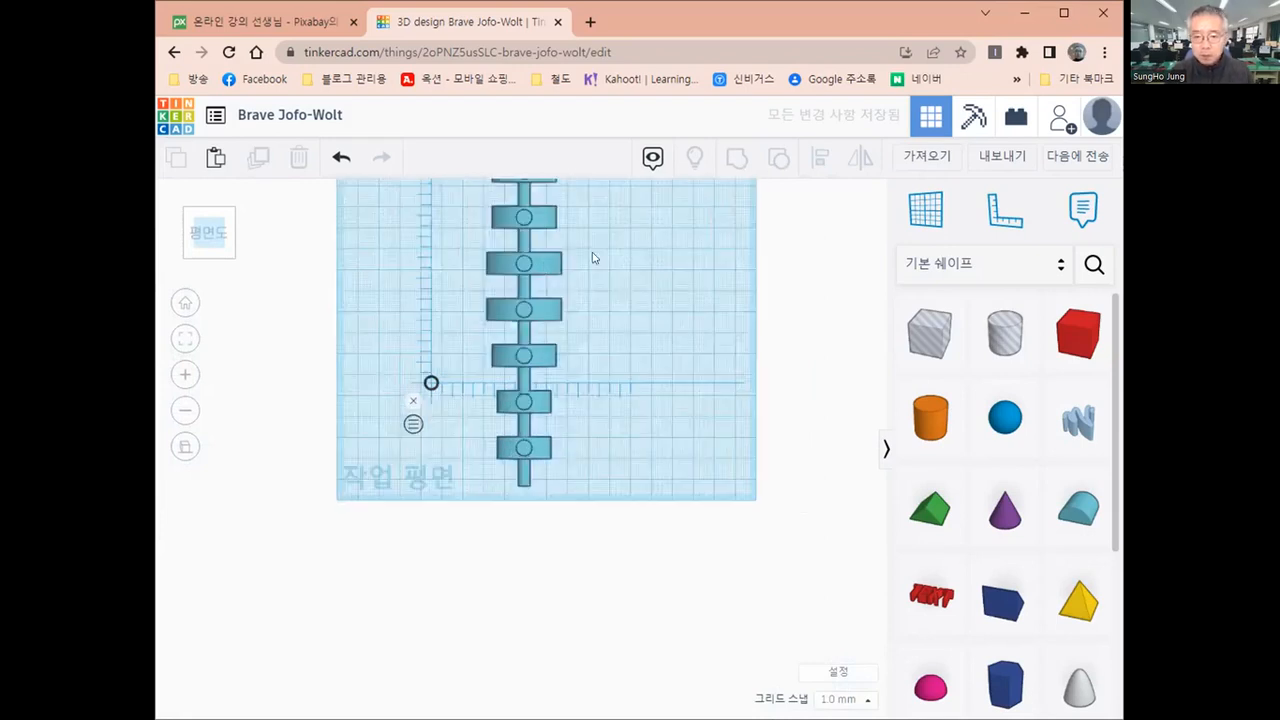
scroll(608, 249, "up", 1)
middle_click_drag(611, 248, 603, 414)
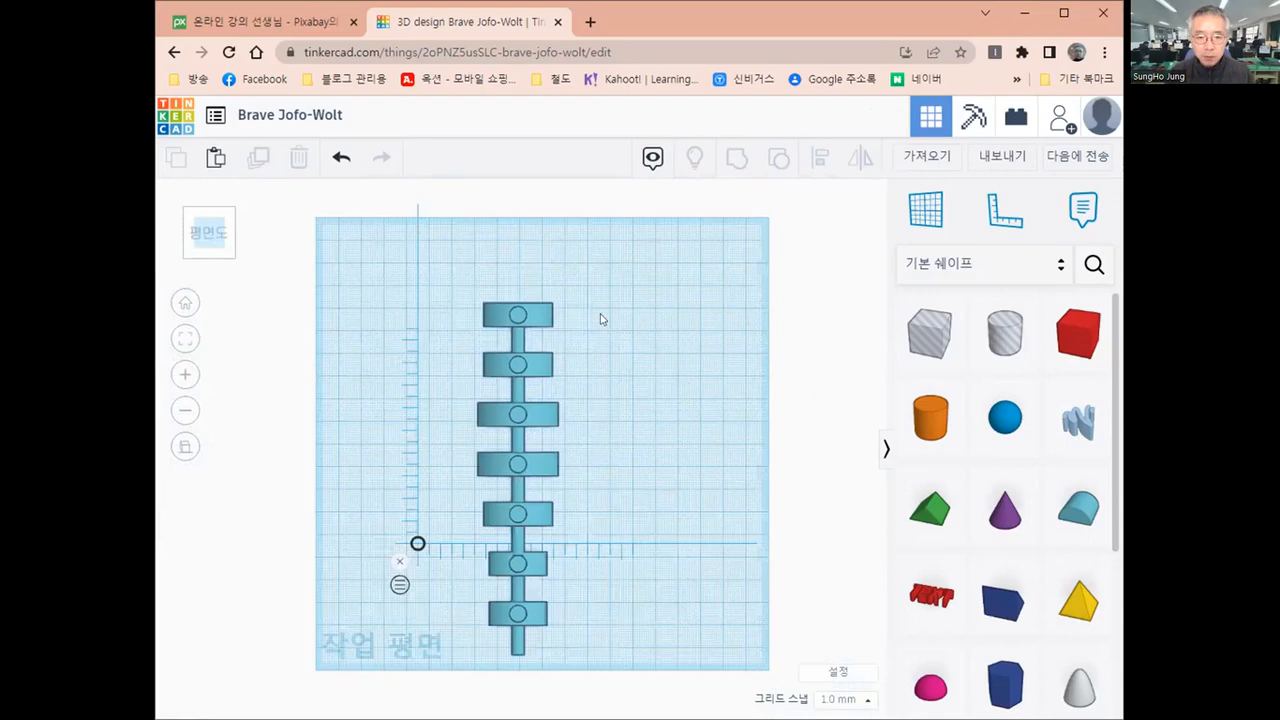
scroll(605, 305, "up", 3)
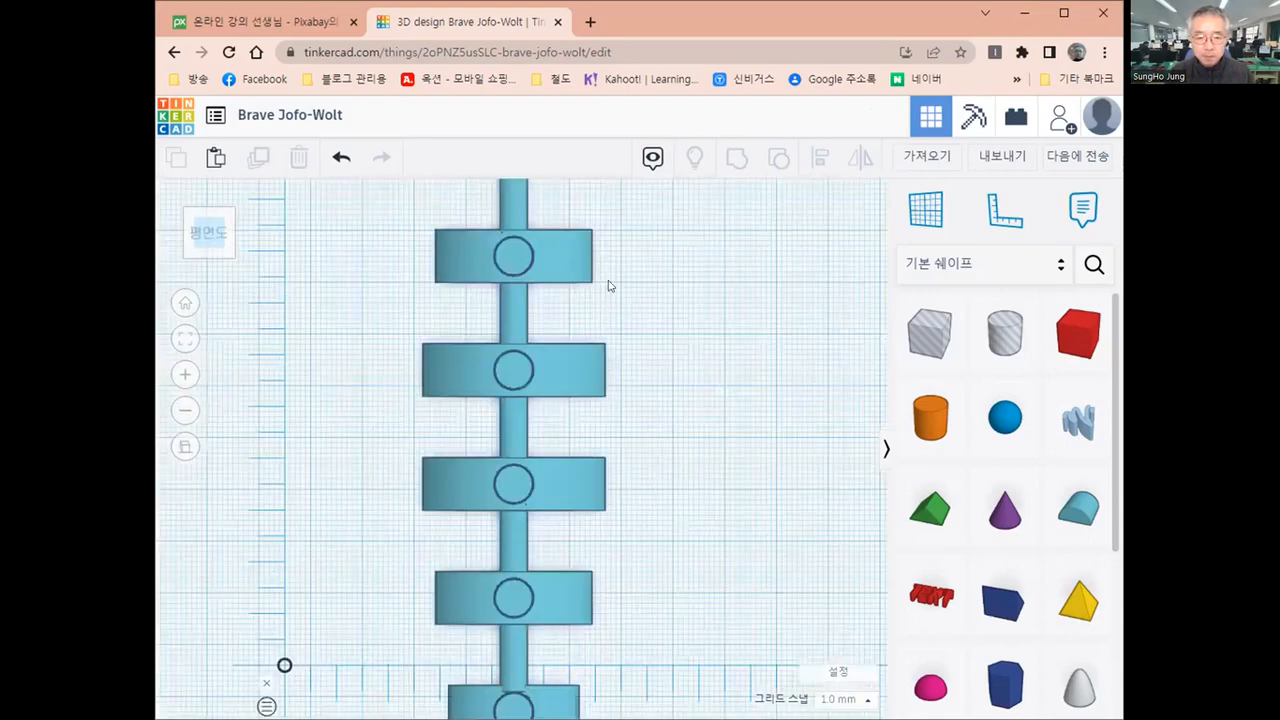
scroll(606, 290, "down", 2)
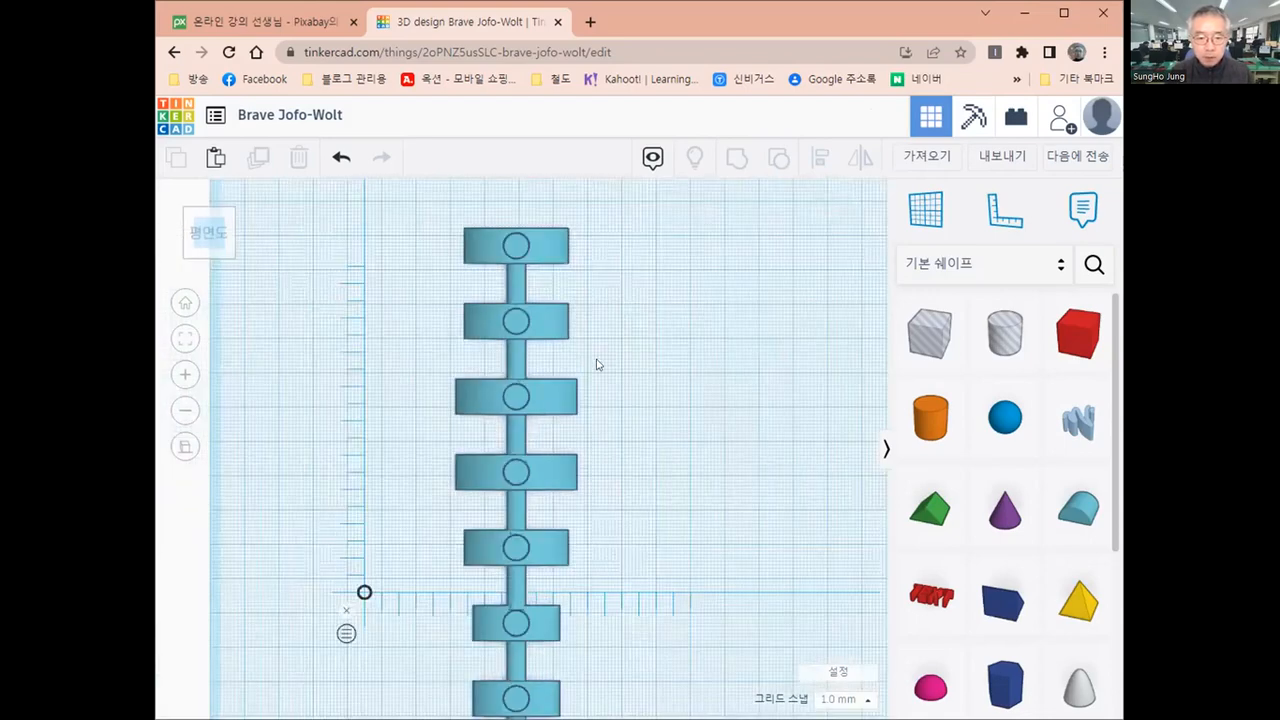
middle_click_drag(509, 244, 500, 322)
right_click_drag(490, 285, 498, 266)
scroll(498, 266, "up", 2)
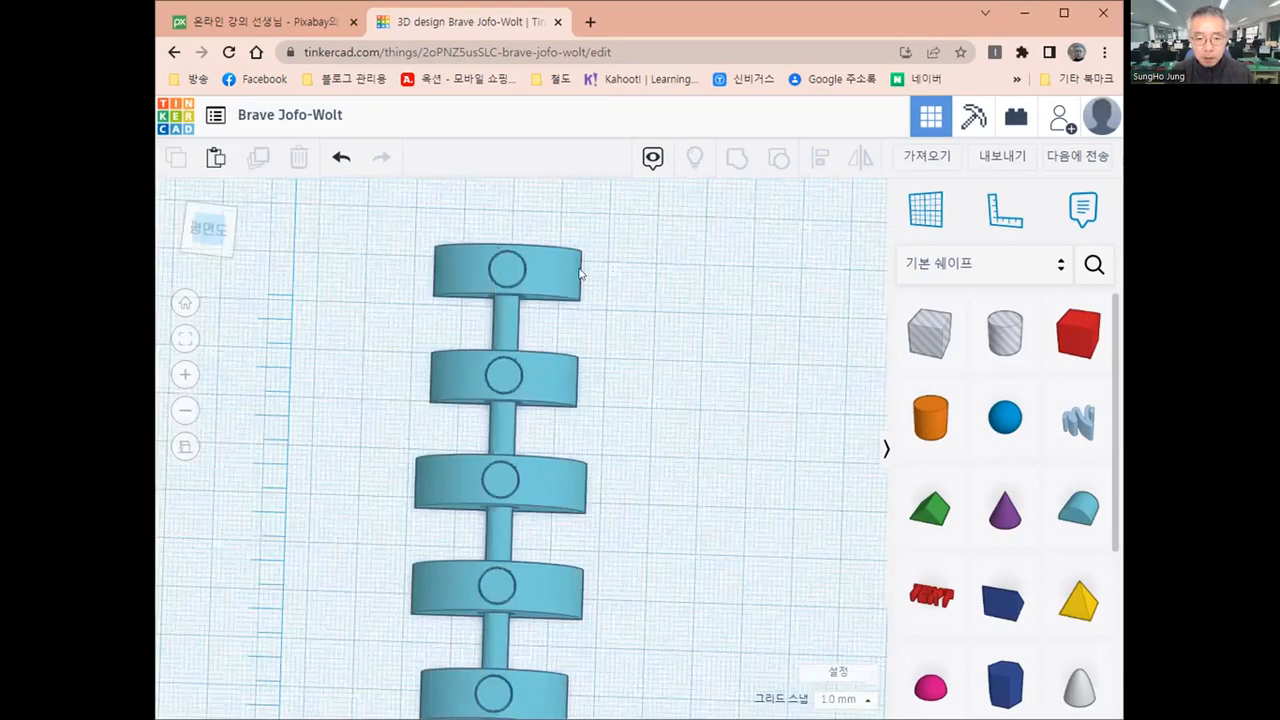
right_click_drag(580, 273, 458, 320)
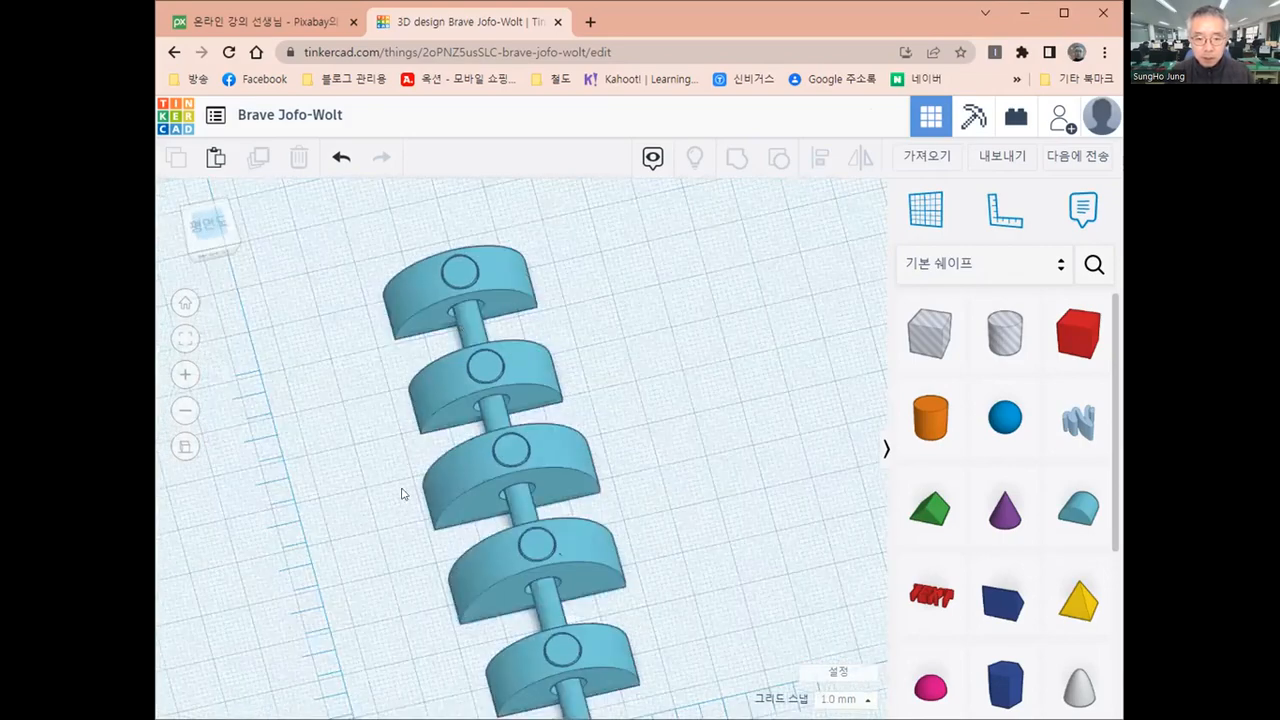
right_click_drag(402, 494, 562, 424)
scroll(457, 428, "up", 3)
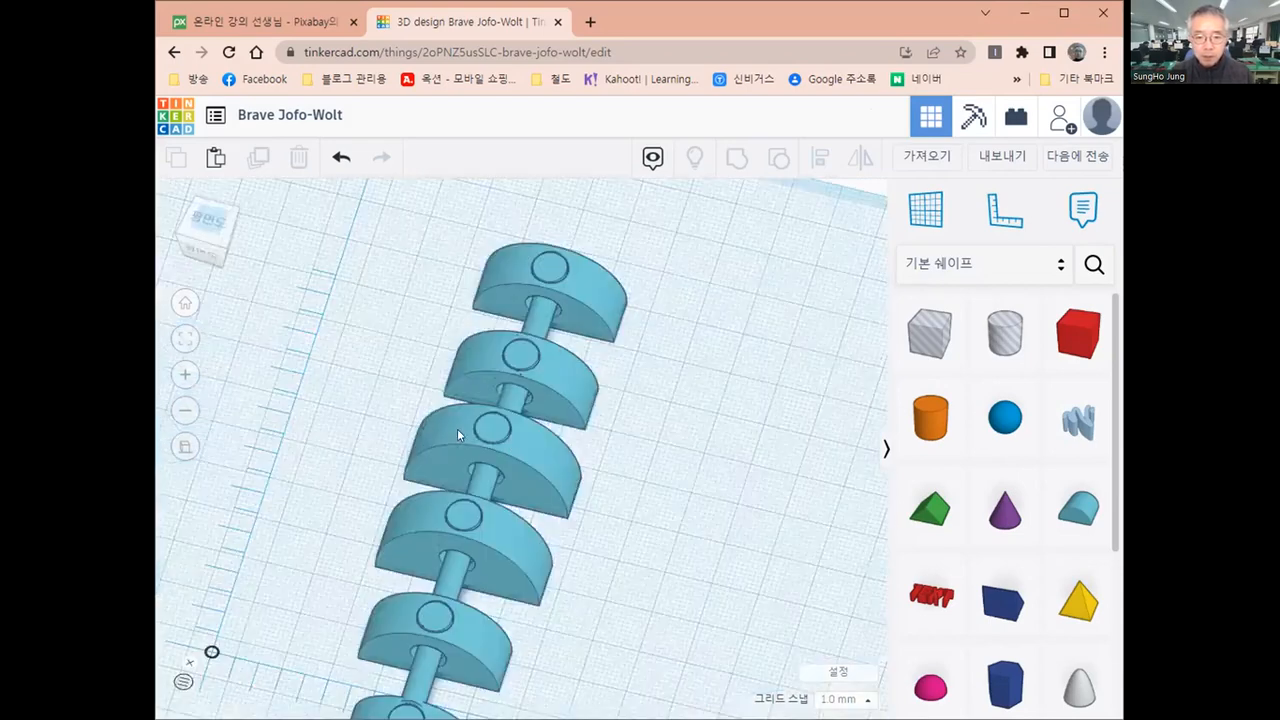
right_click_drag(457, 428, 572, 473)
Group all seven models of the column into one object
scroll(573, 477, "down", 5)
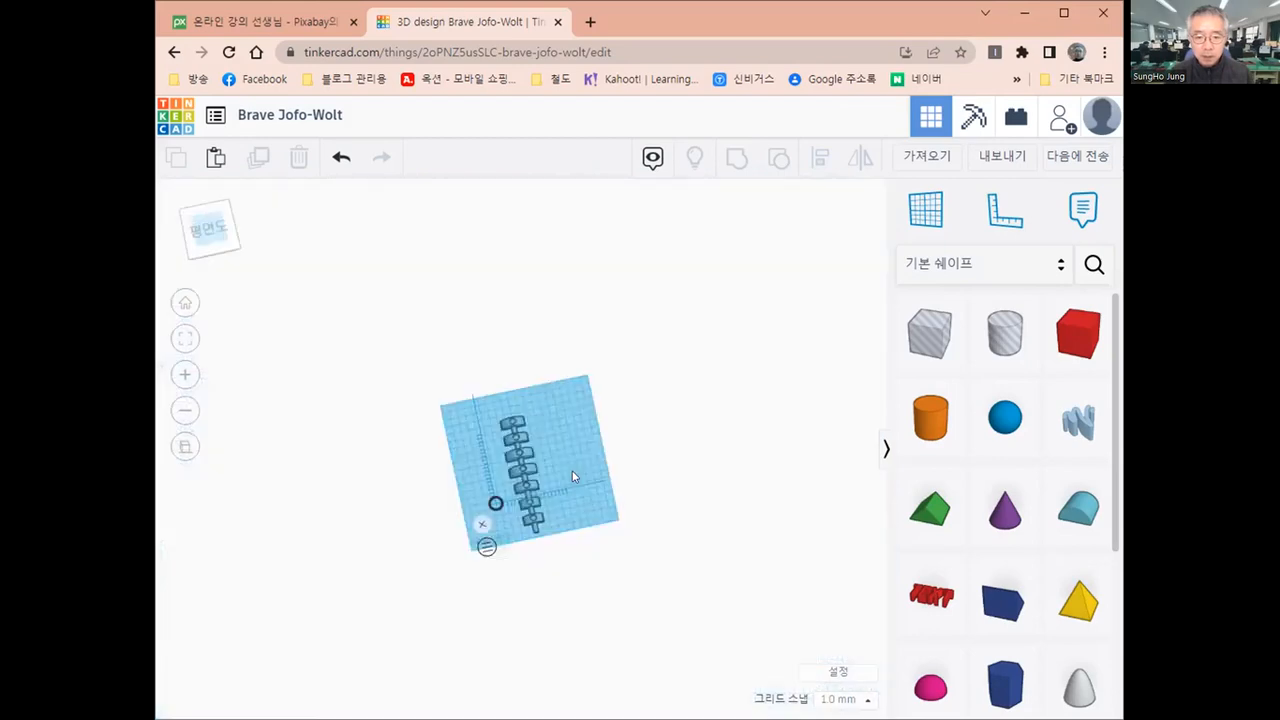
scroll(565, 479, "down", 1)
scroll(512, 449, "up", 2)
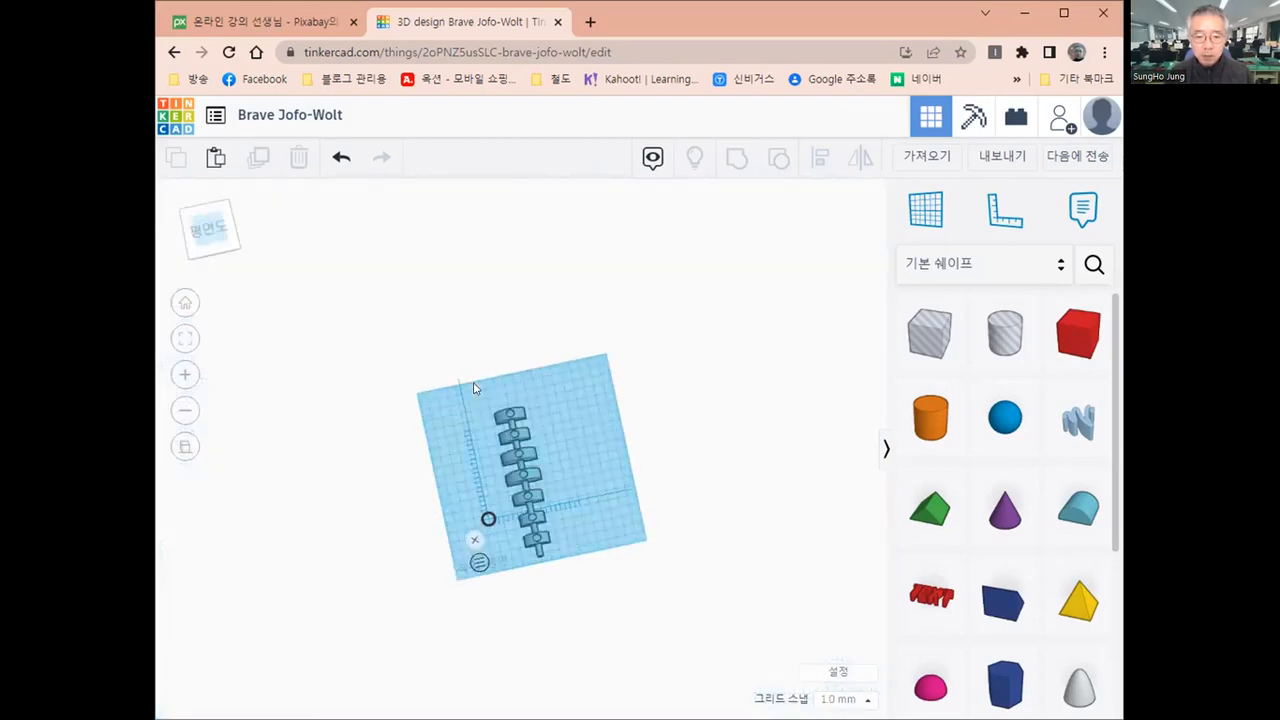
left_click_drag(474, 382, 573, 607)
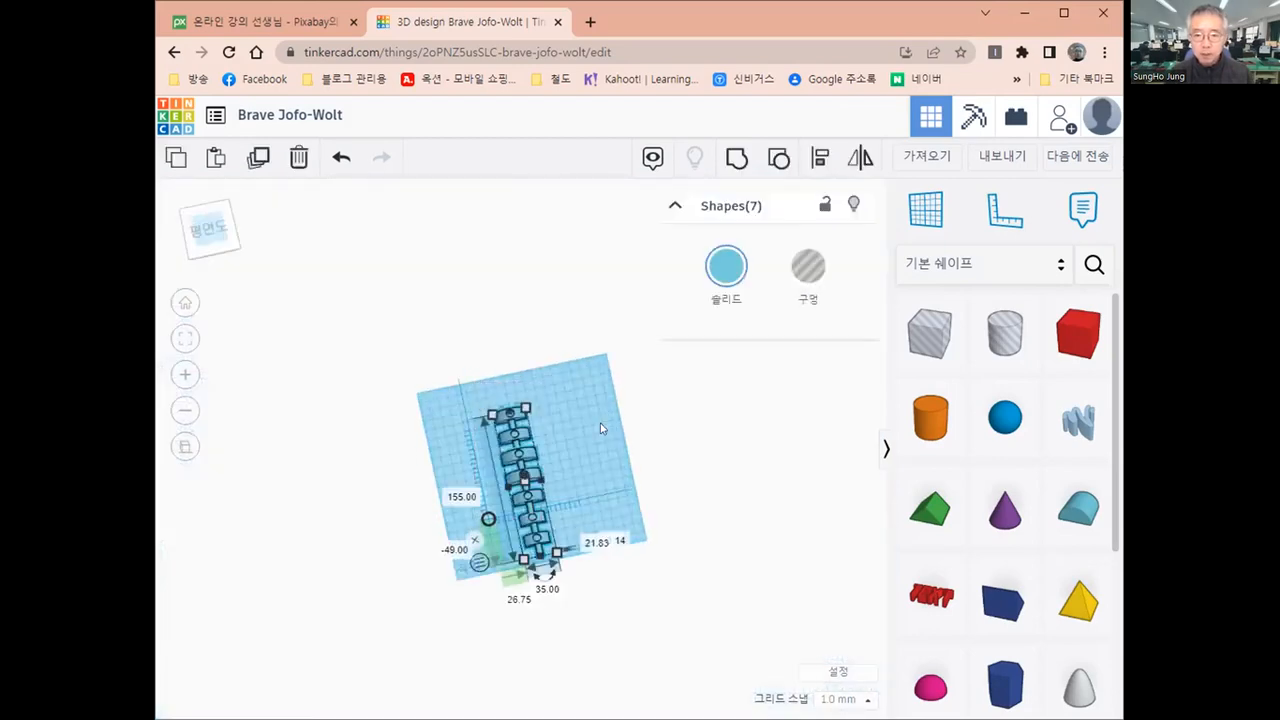
left_click(736, 162)
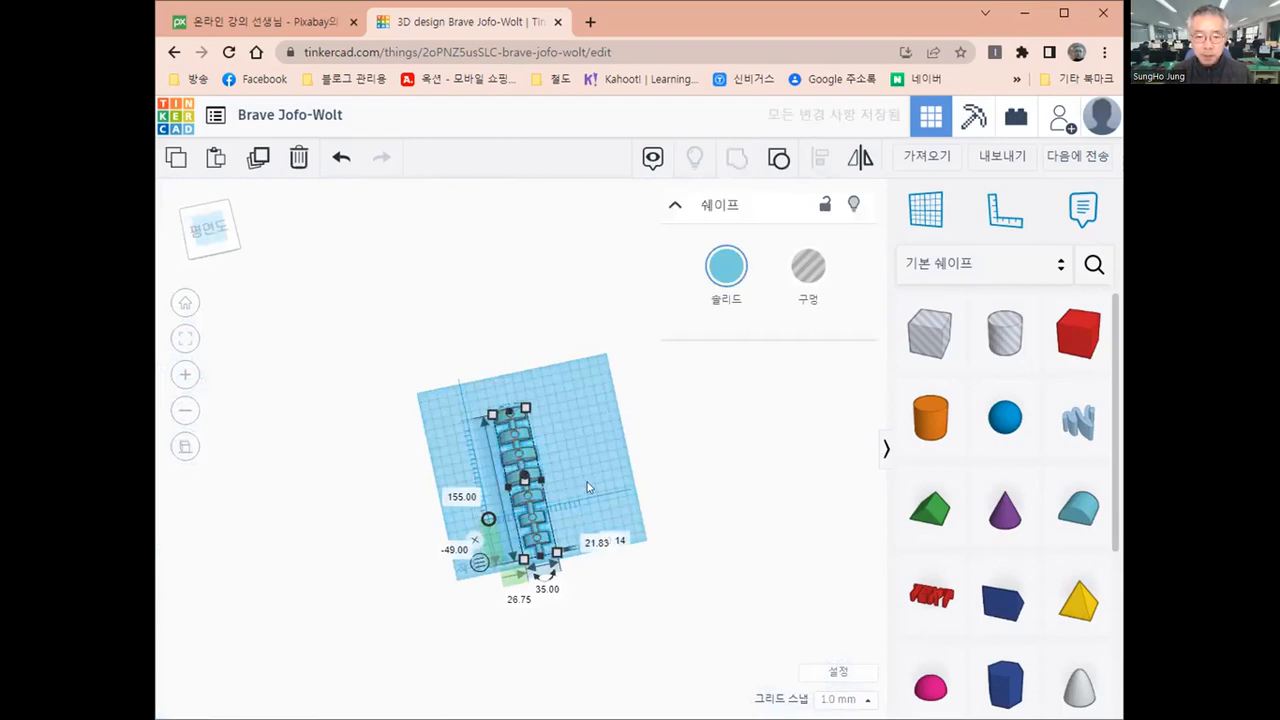
left_click(280, 497)
Place a heart shape on the workplane just behind the column's rear end, away from the protruding cylinder
right_click_drag(280, 497, 543, 474)
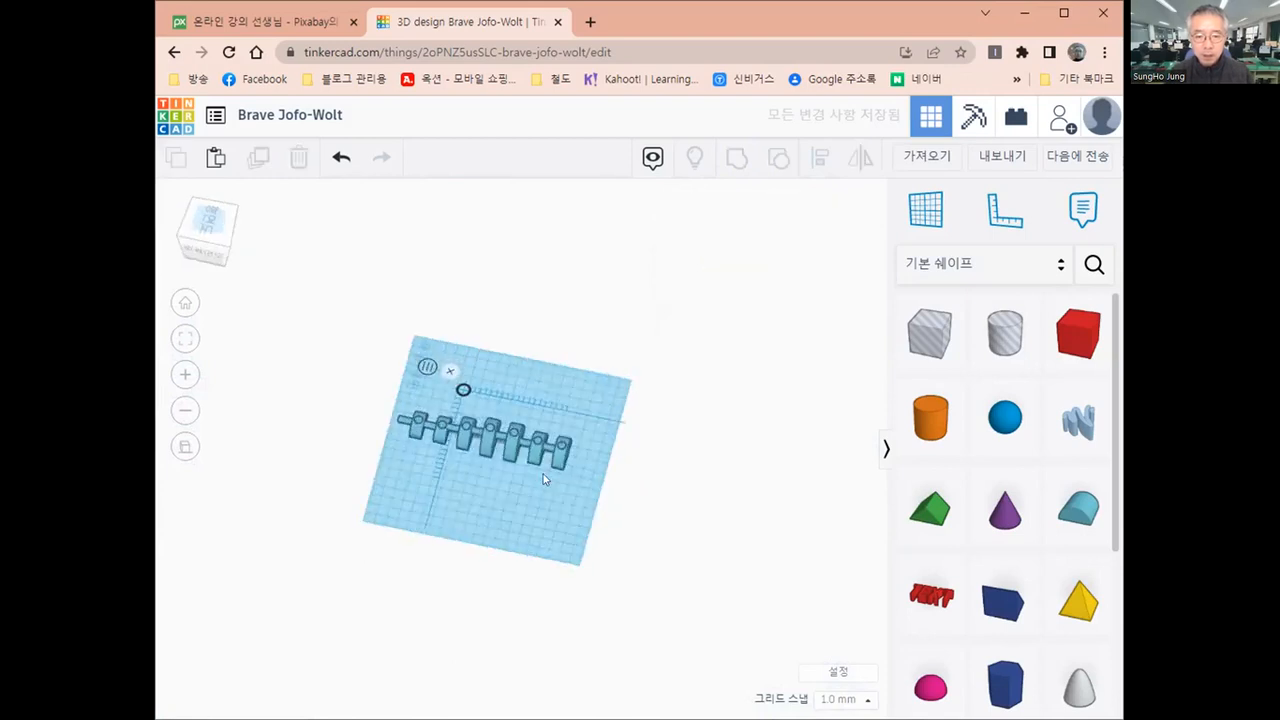
scroll(541, 478, "up", 2)
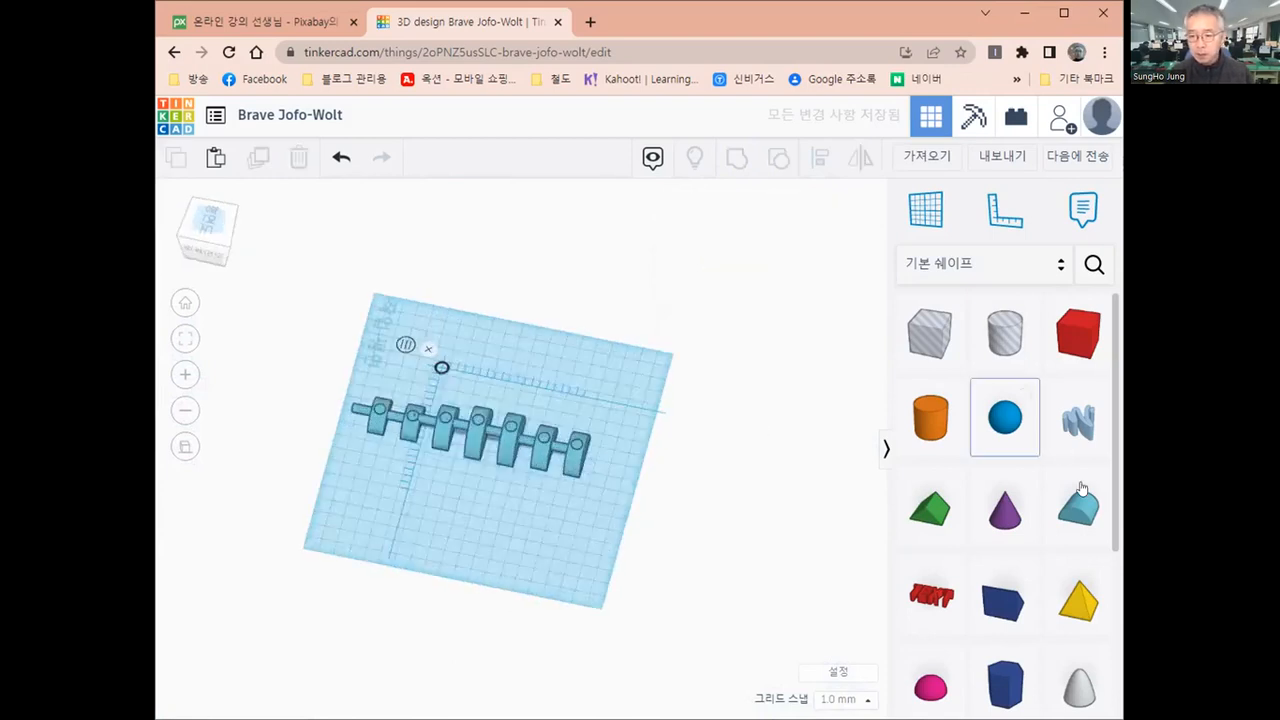
scroll(1099, 472, "down", 2)
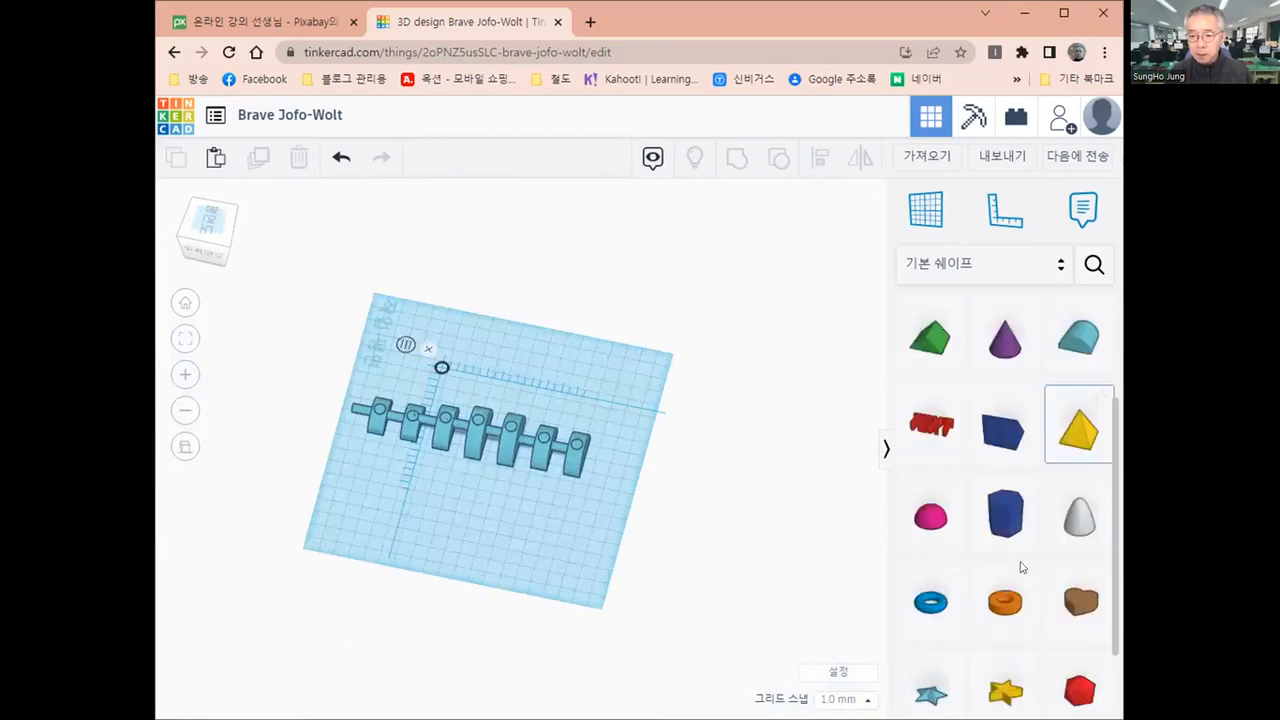
right_click_drag(476, 553, 421, 524)
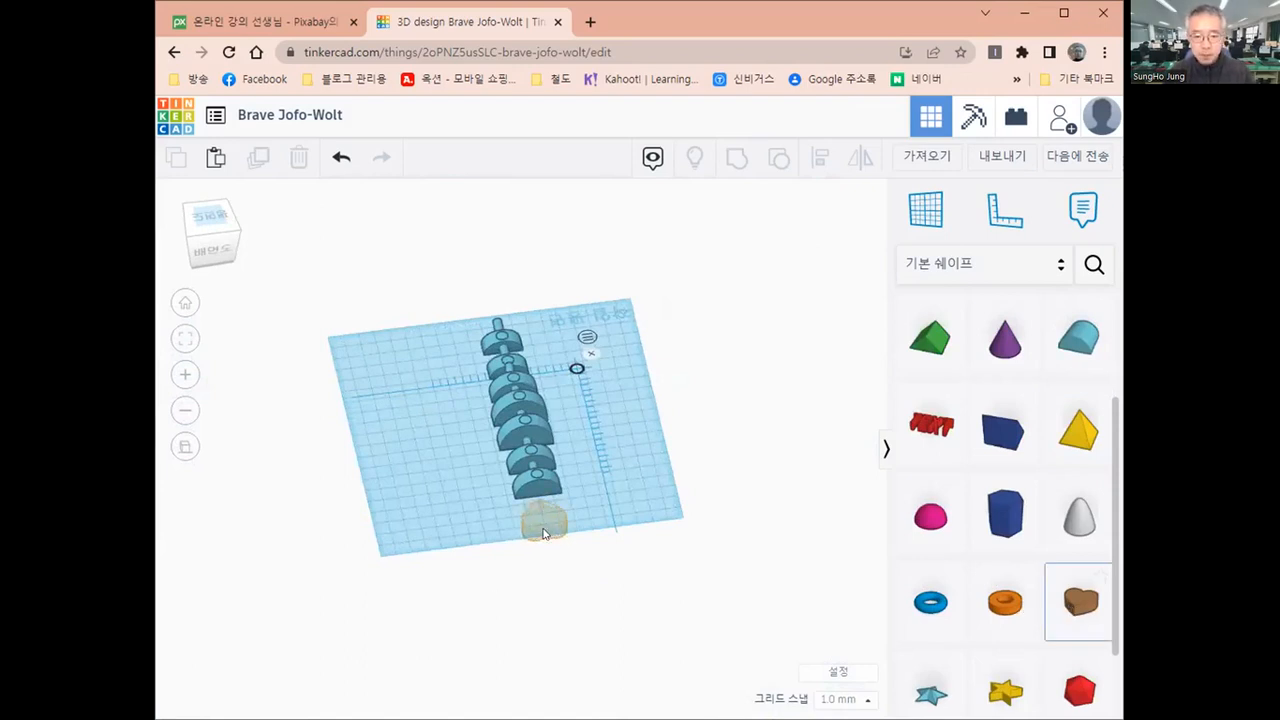
left_click(543, 533)
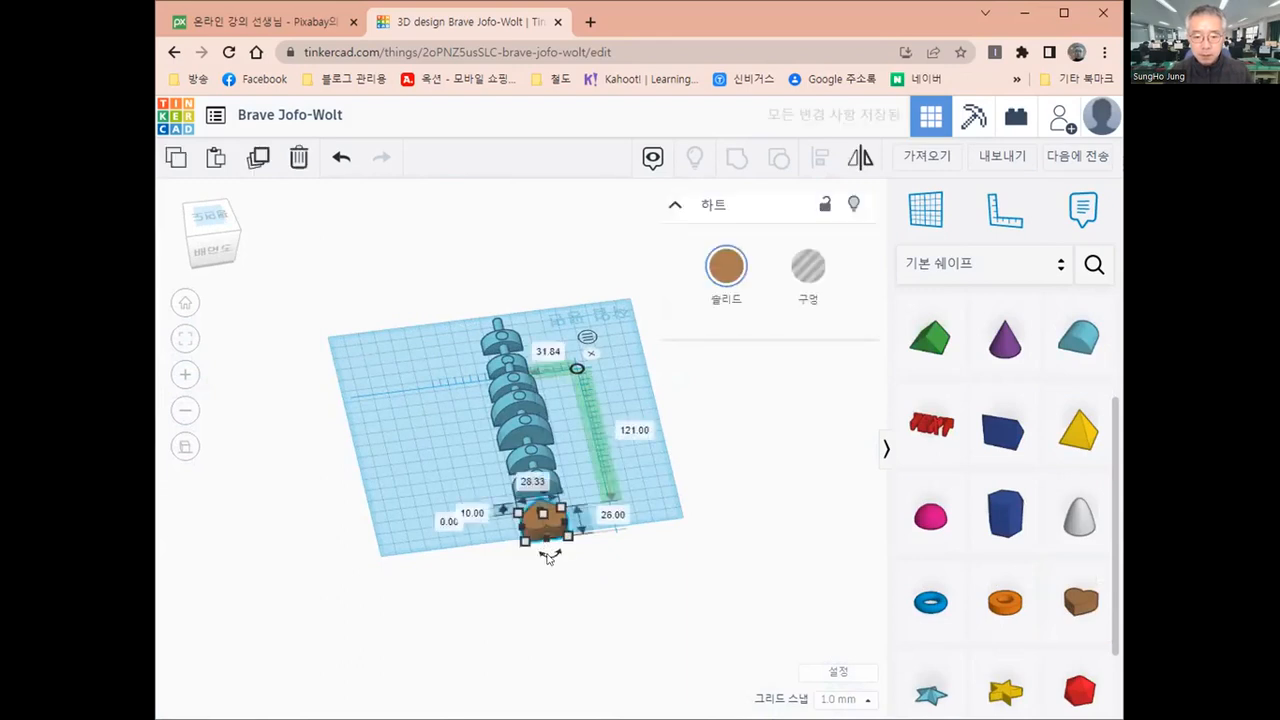
Rotate the heart 180 degrees flat on the workplane so its point faces away from the column
left_click_drag(549, 557, 550, 557)
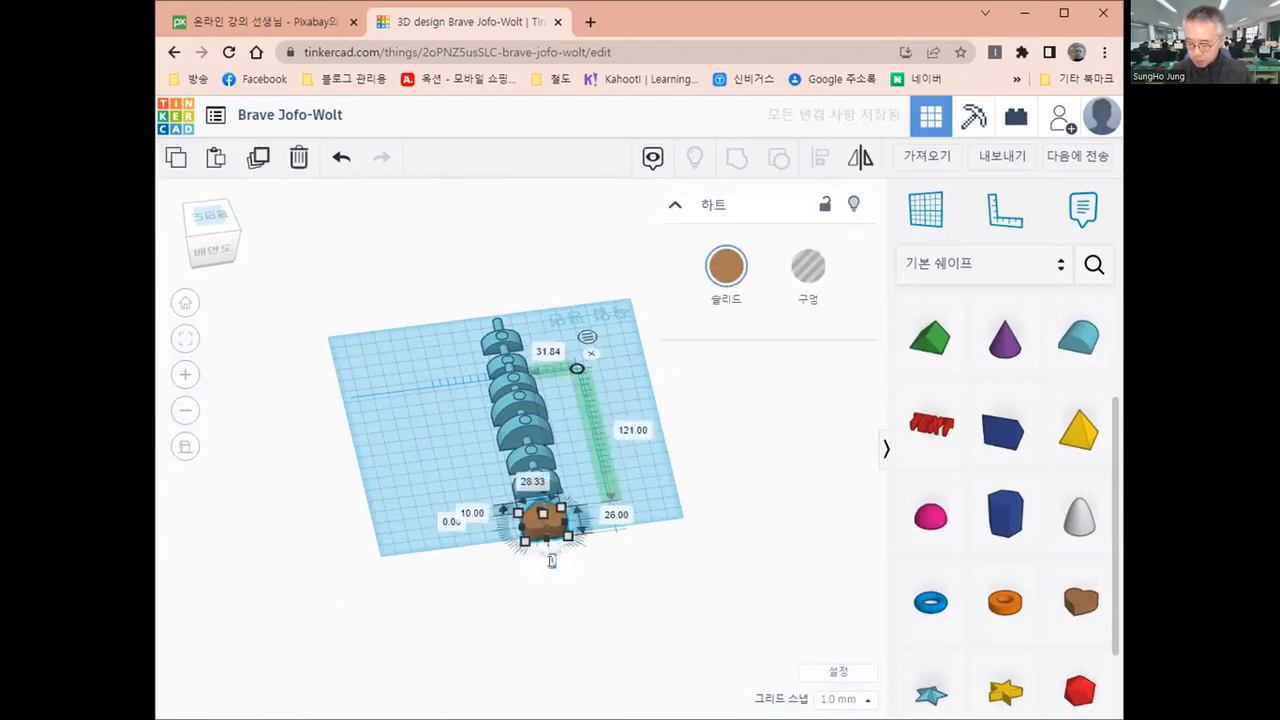
left_click(551, 560)
type("180")
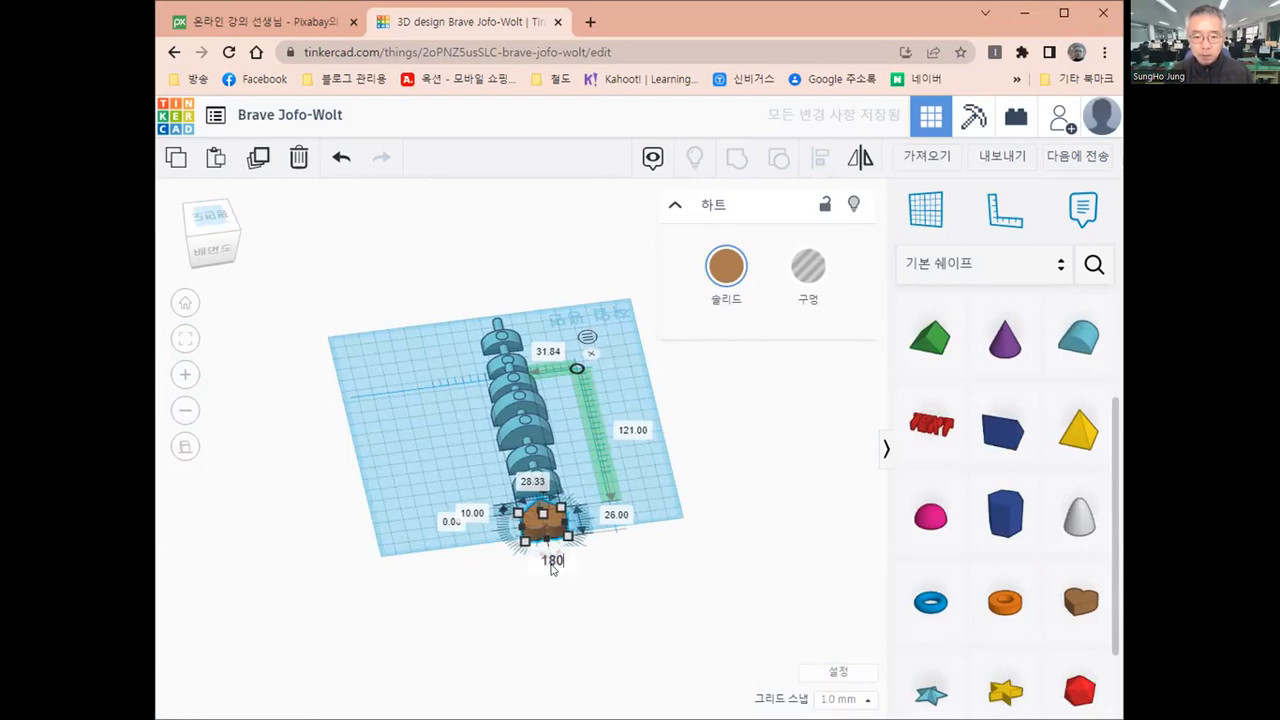
left_click(577, 597)
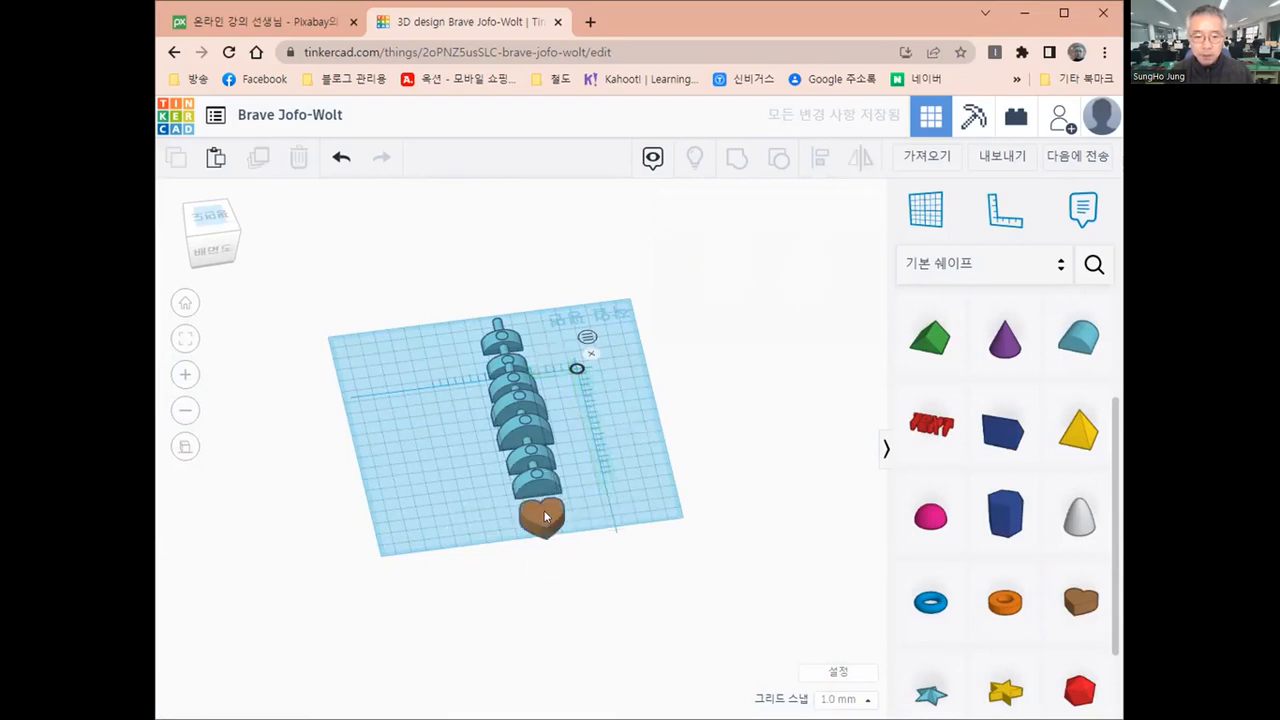
Move the heart against the column's rear end, to 105 mm lengthwise and 30.84 mm sideways from the ruler origin
right_click_drag(612, 532, 561, 616)
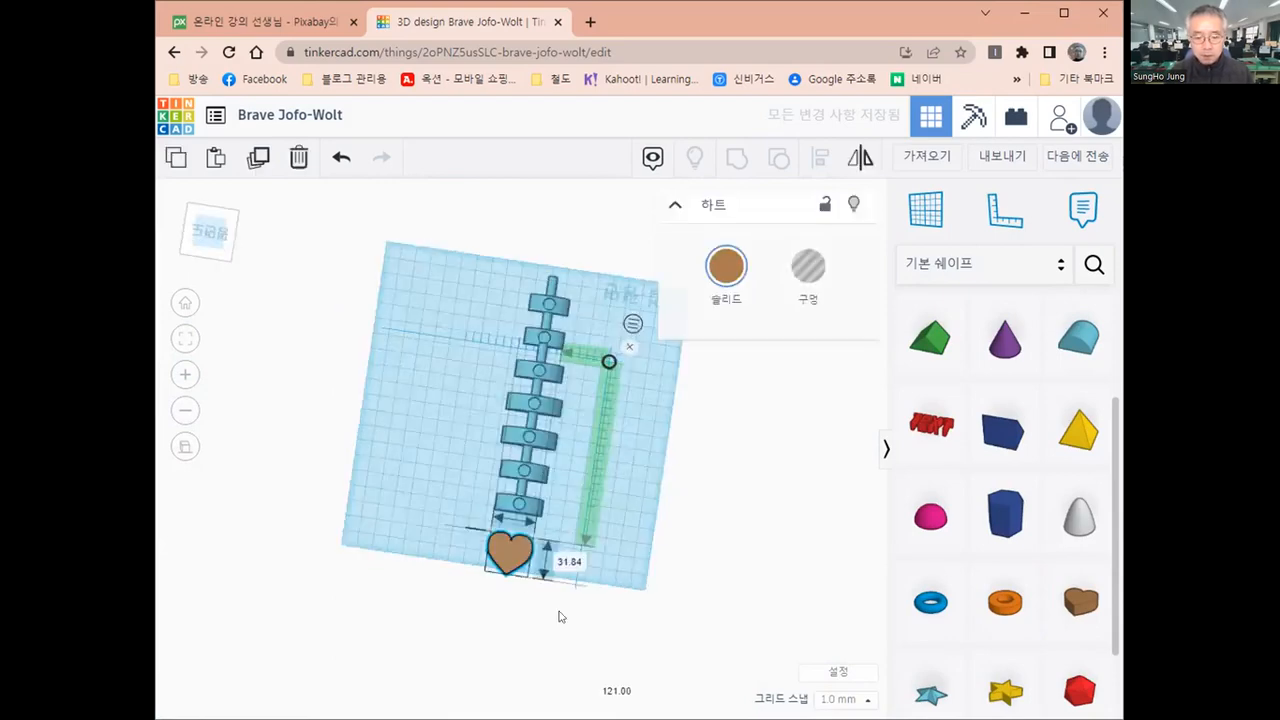
key("Up")
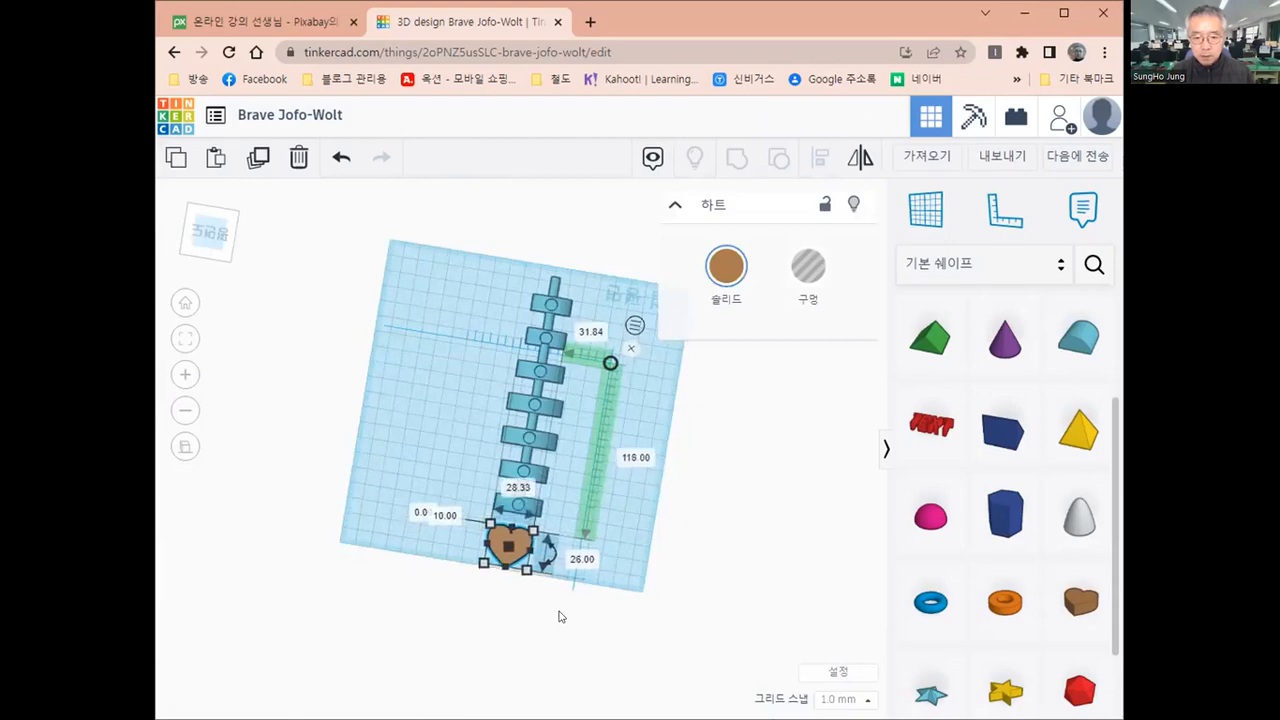
key("Up")
key("Up")
key("Up")
key("Up")
key("Up")
key("Up")
key("Up")
key("Up")
key("Up")
key("Up")
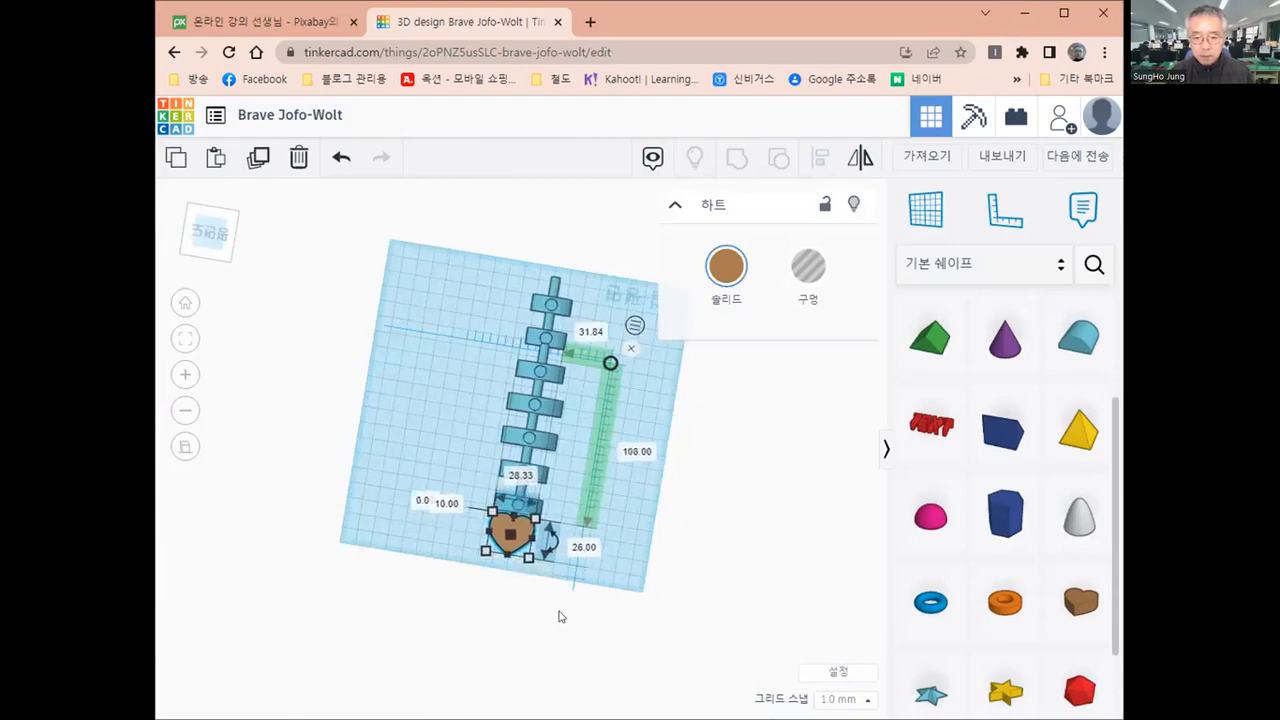
key("Up")
key("Up")
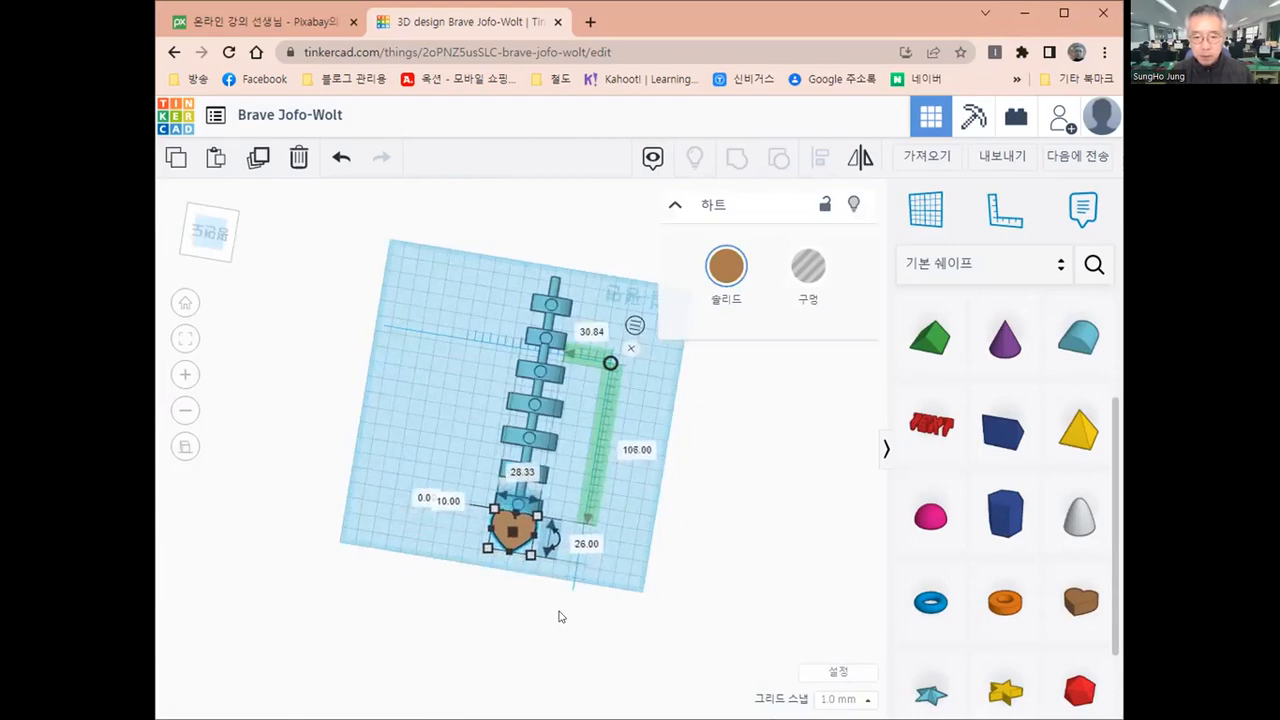
key("Up")
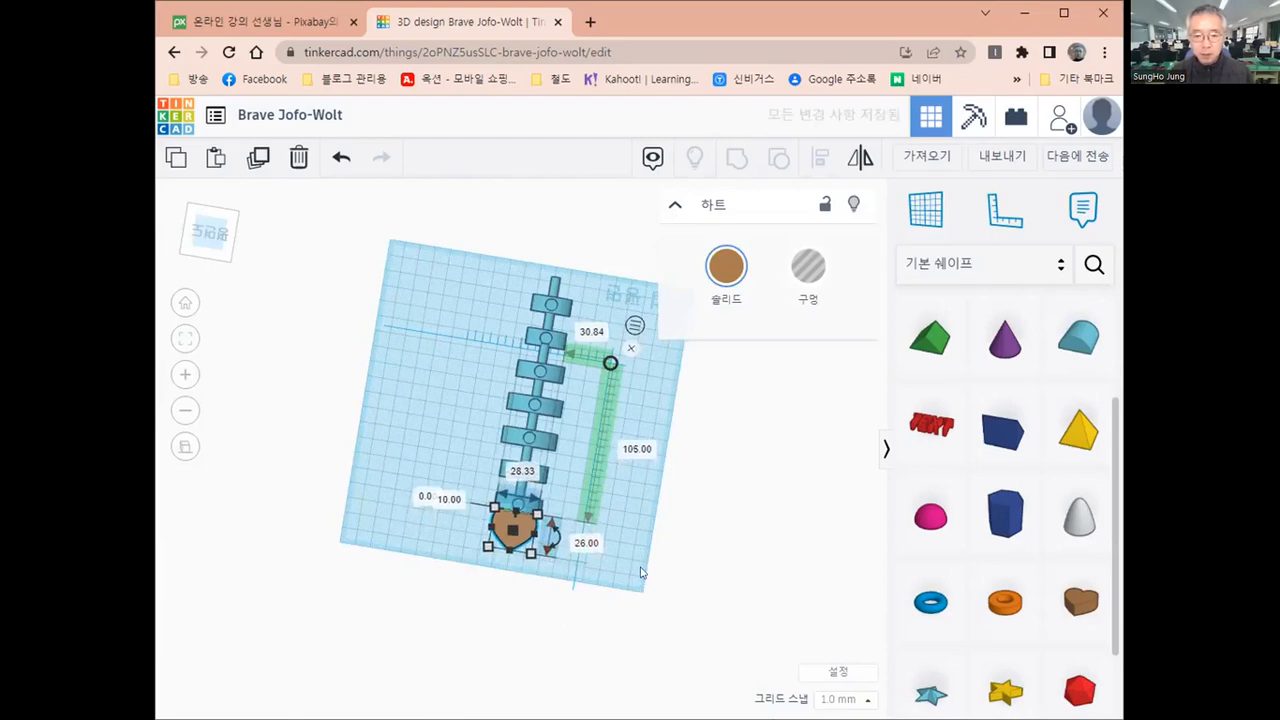
Set a temporary workplane on the end face of the cylinder protruding from the column opposite the heart
left_click(291, 526)
right_click_drag(291, 526, 514, 602)
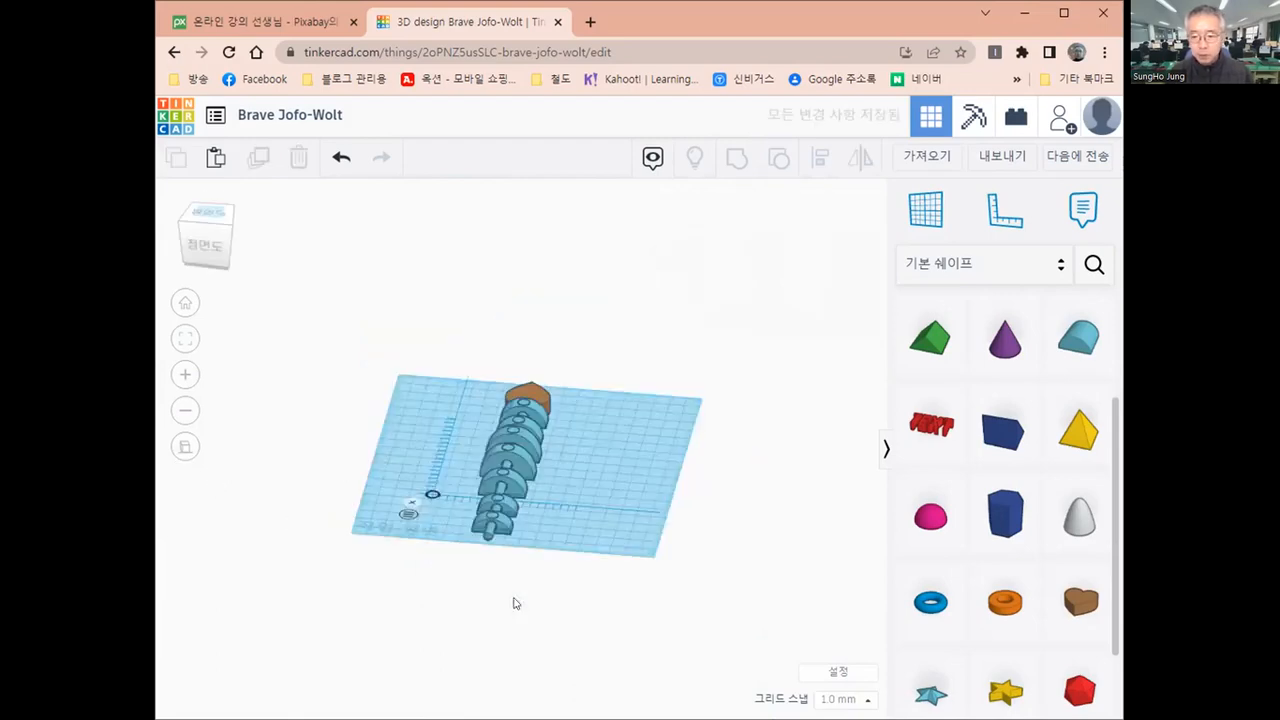
scroll(1112, 560, "down", 1)
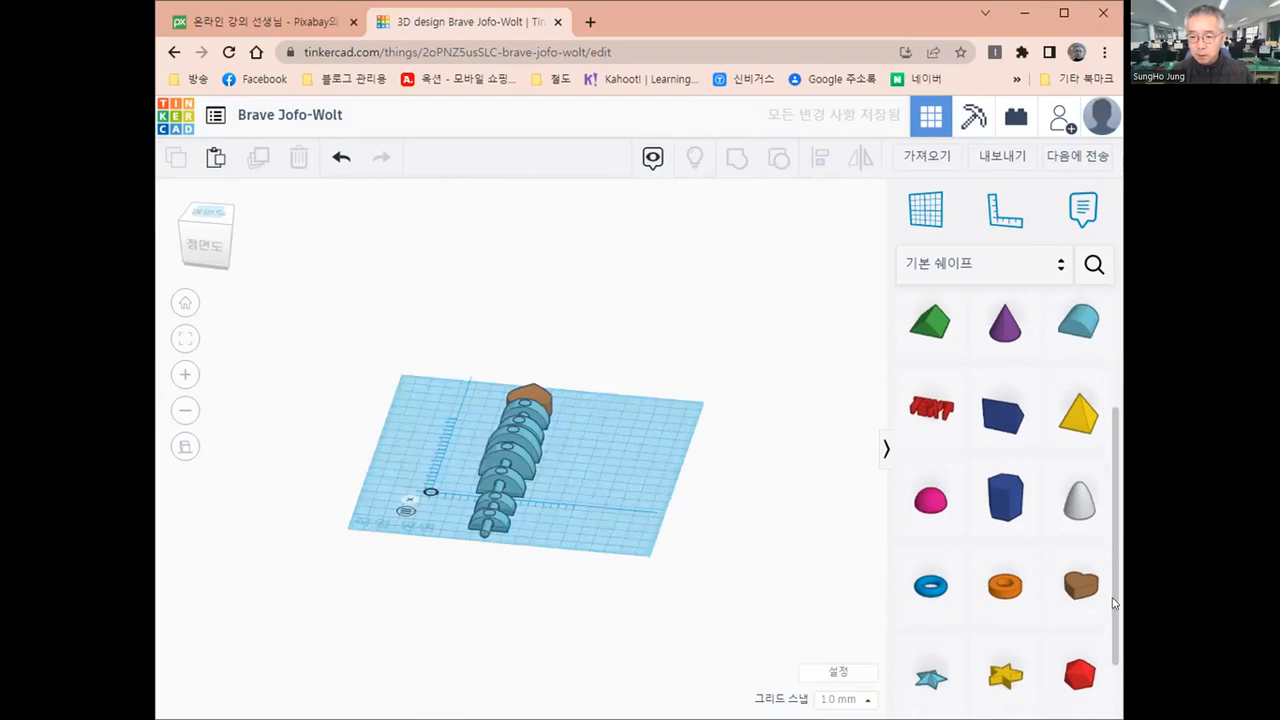
scroll(1113, 660, "down", 1)
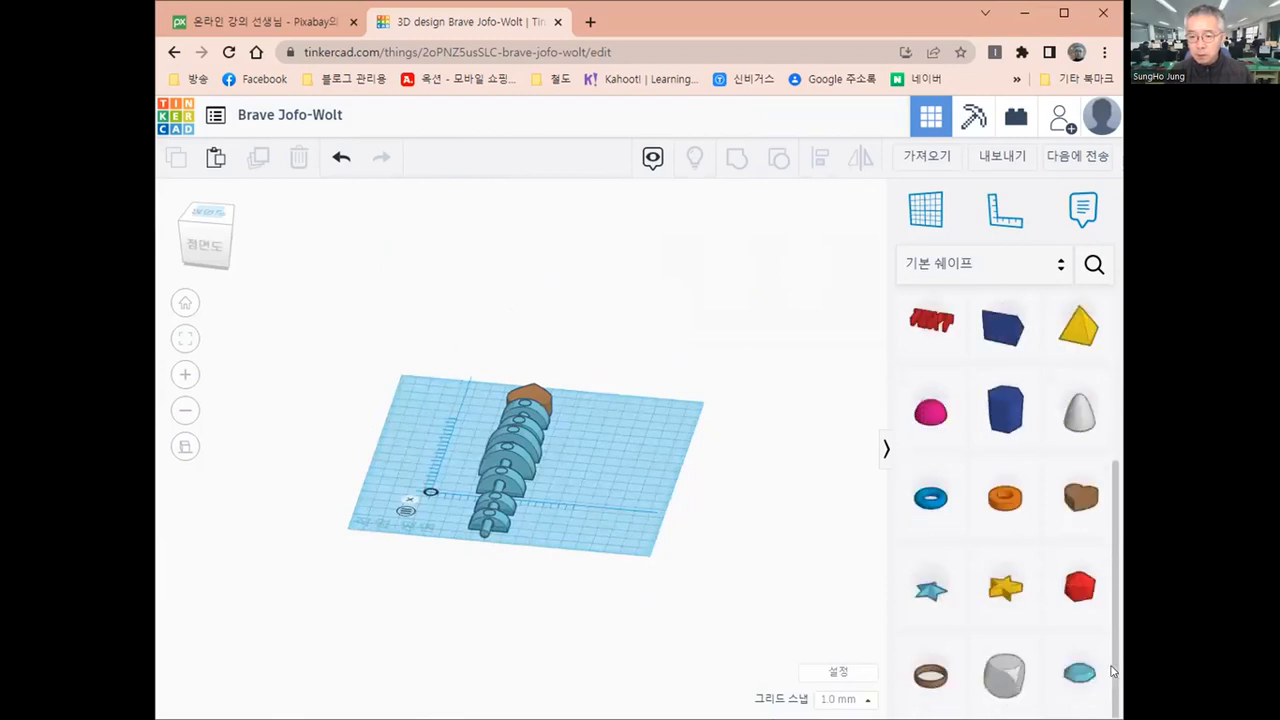
left_click(1079, 418)
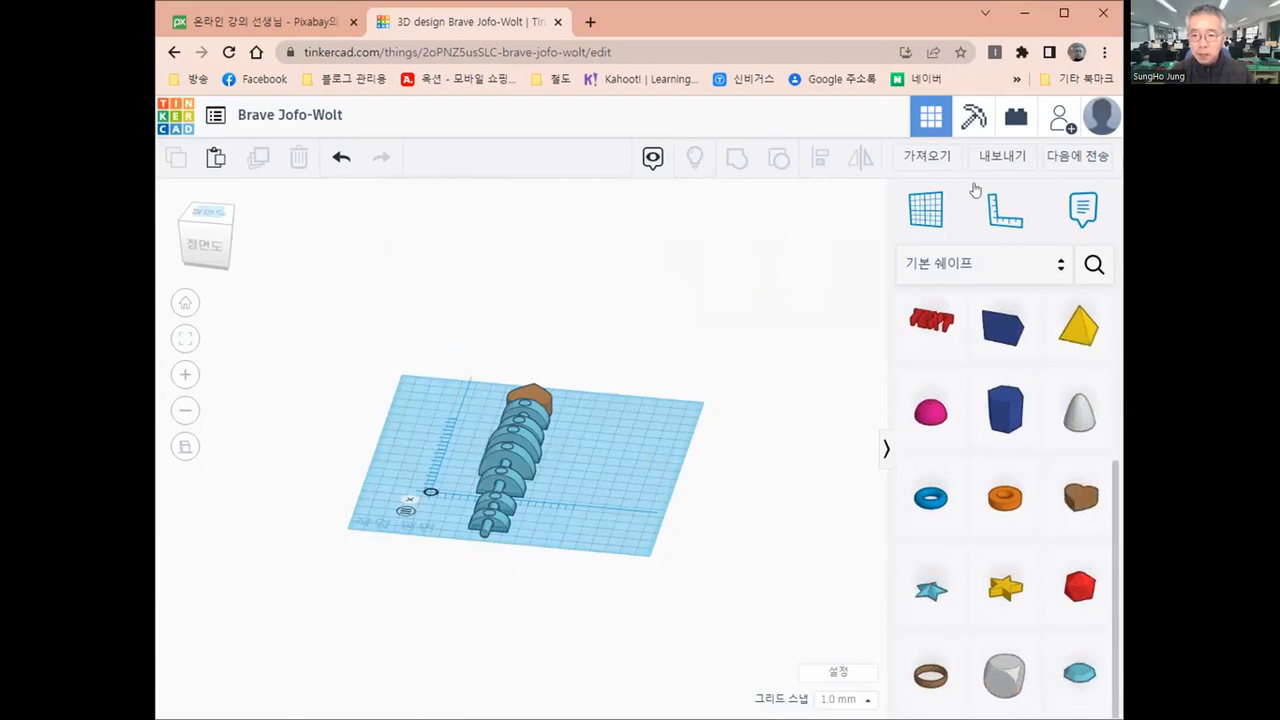
left_click(922, 215)
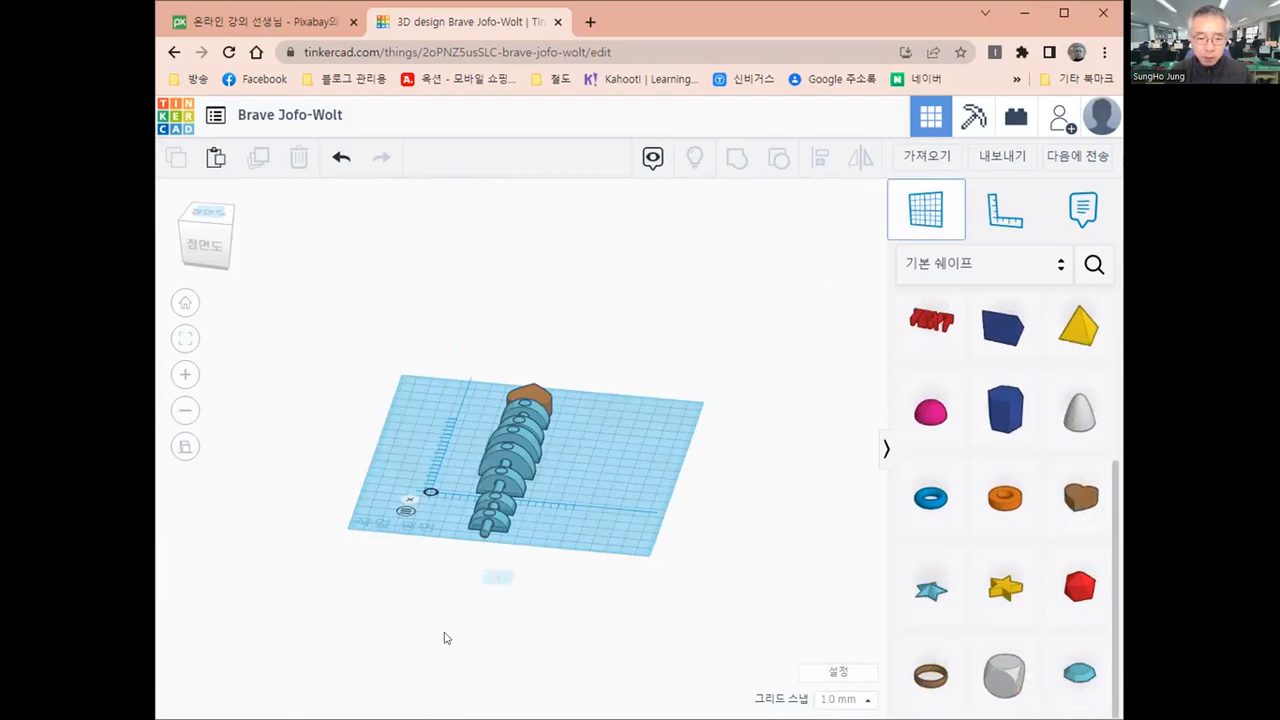
scroll(462, 582, "up", 2)
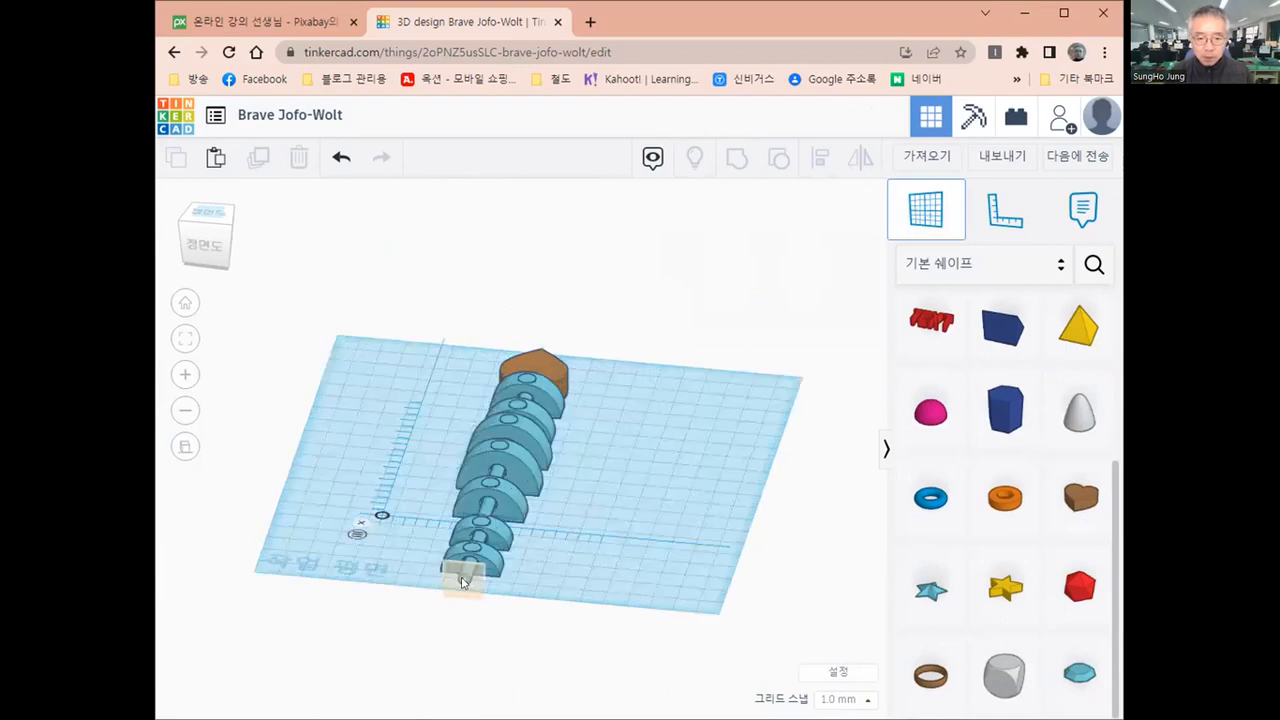
left_click(462, 582)
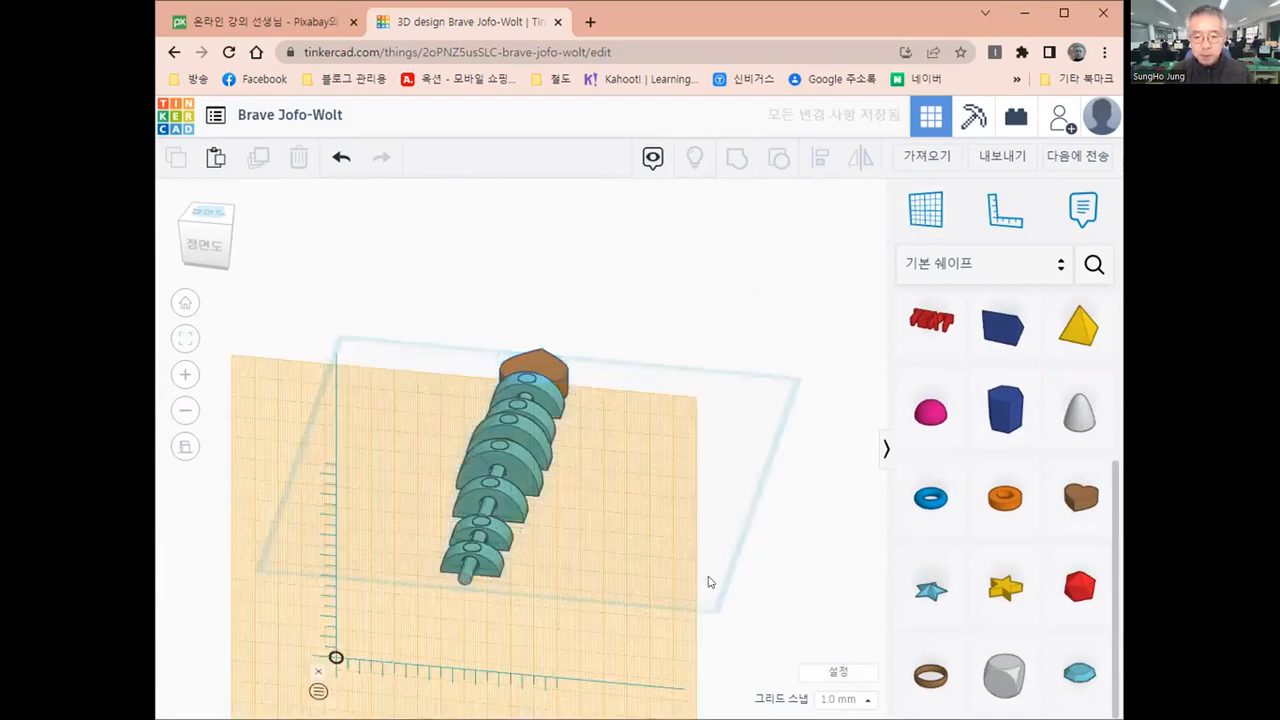
Place a paraboloid at the protruding cylinder's end face and set both of its base dimensions to 5 mm
left_click(1068, 407)
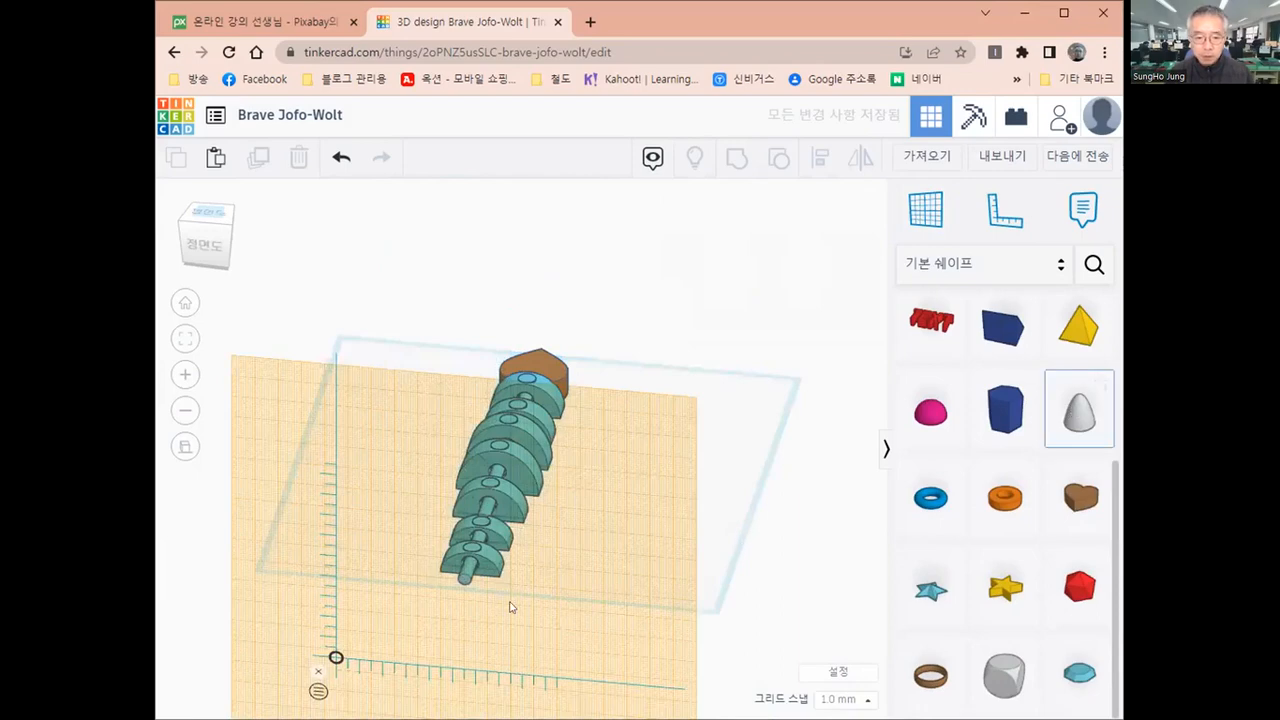
left_click(460, 584)
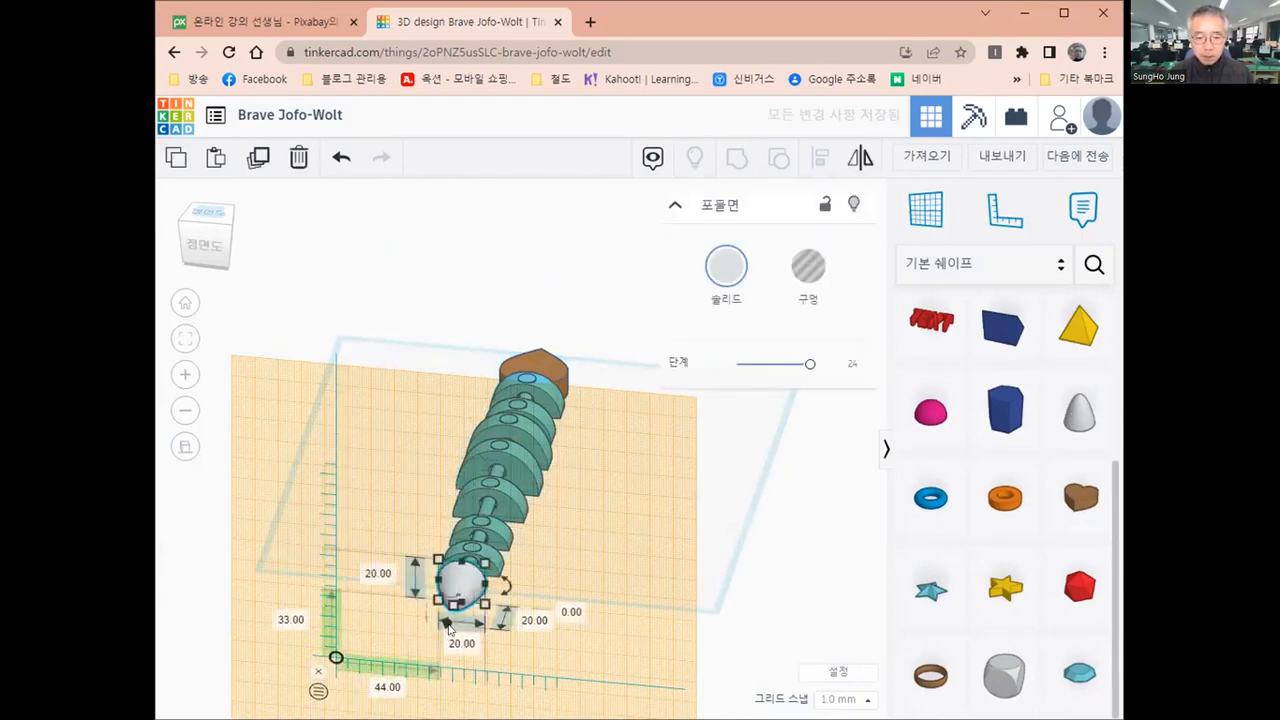
left_click(452, 638)
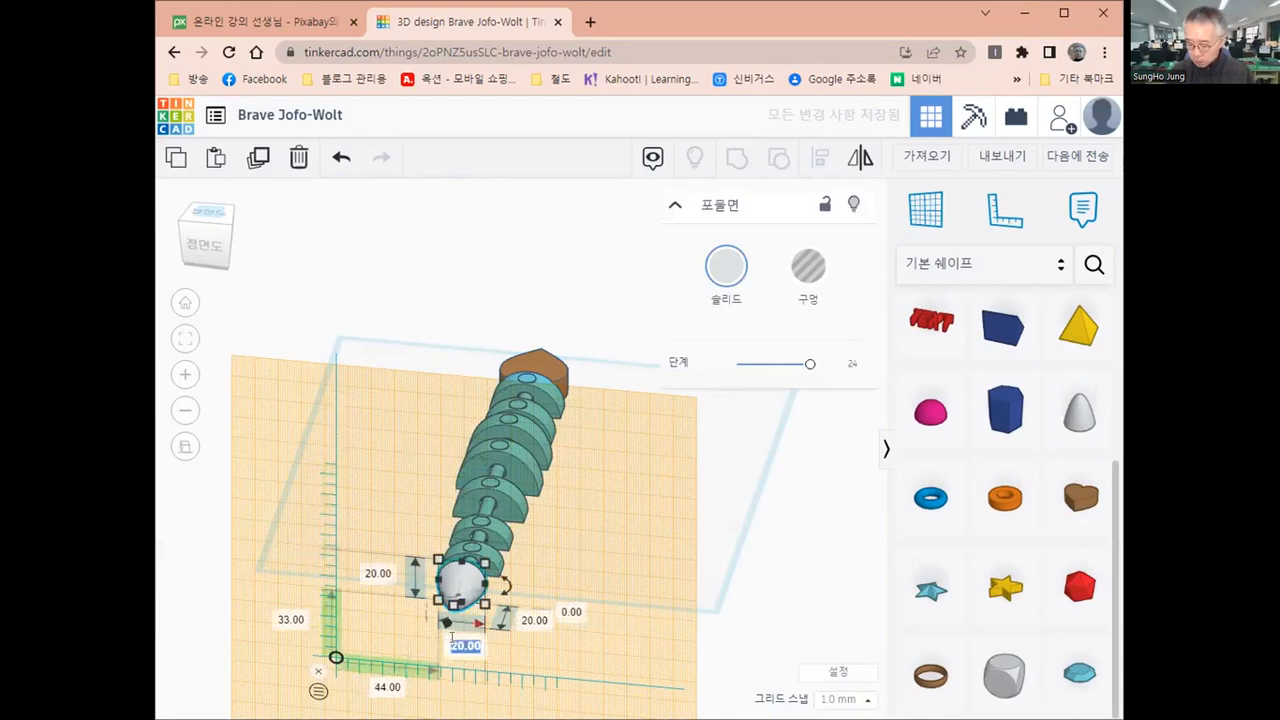
type("7")
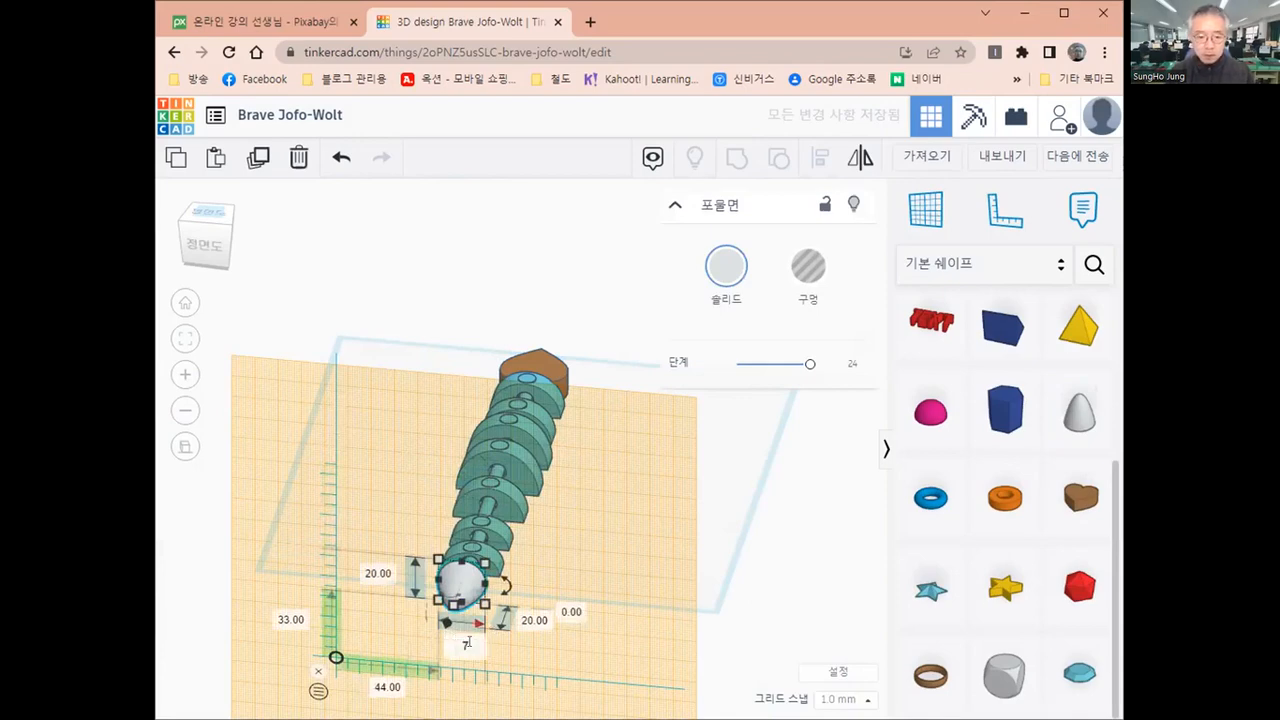
key("Return")
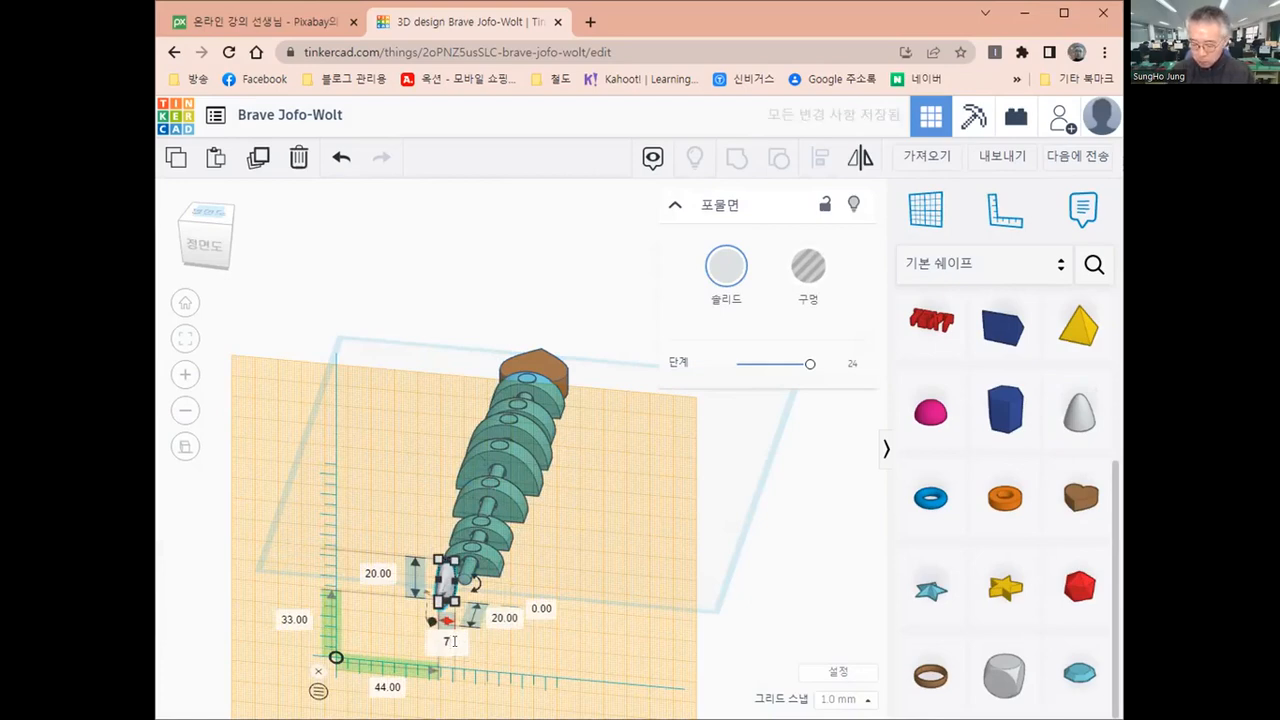
key("BackSpace")
type("5")
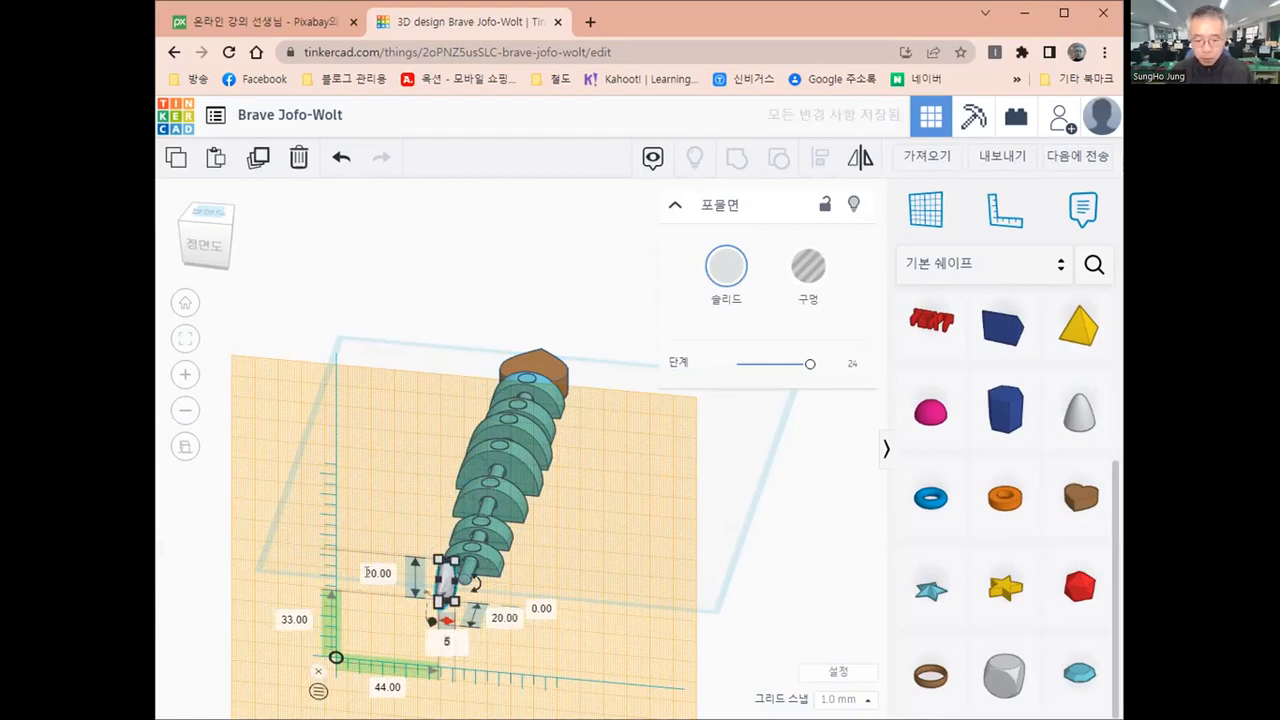
left_click(368, 573)
type("5")
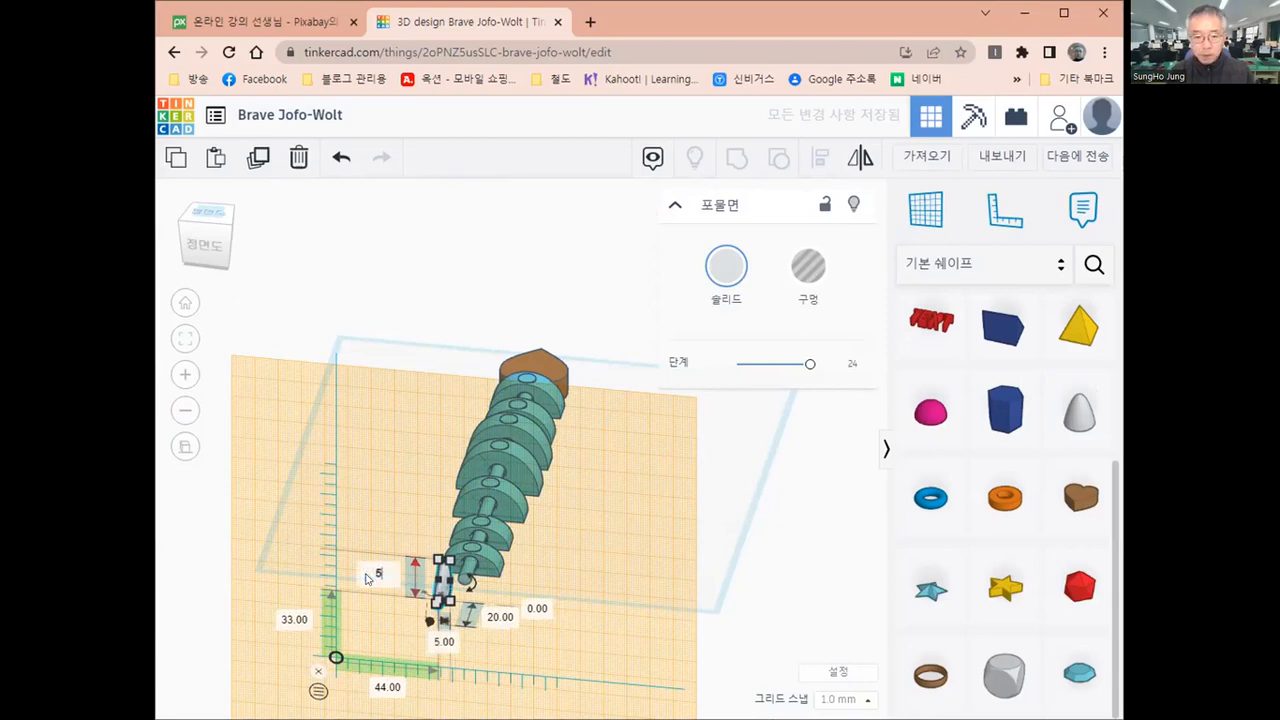
key("Return")
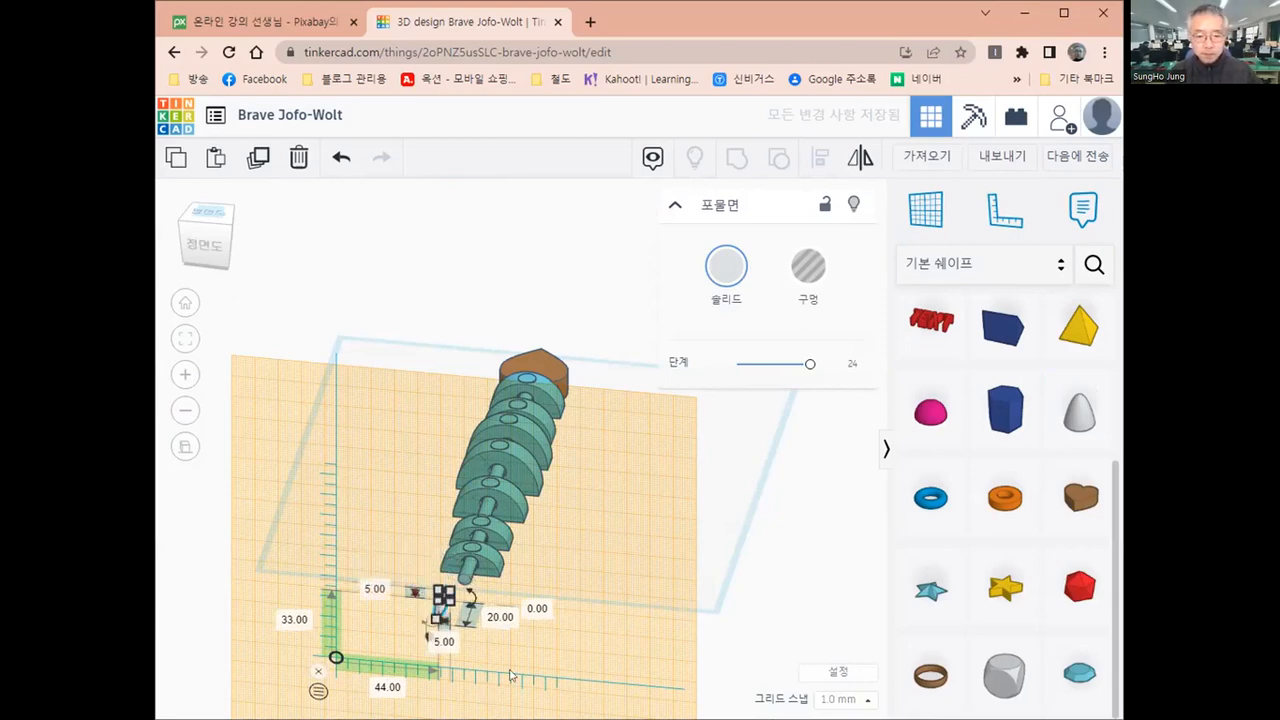
Move the paraboloid onto the cylinder's end face, 53 mm and 41 mm from the ruler origin, and restore the base workplane
left_click(517, 643)
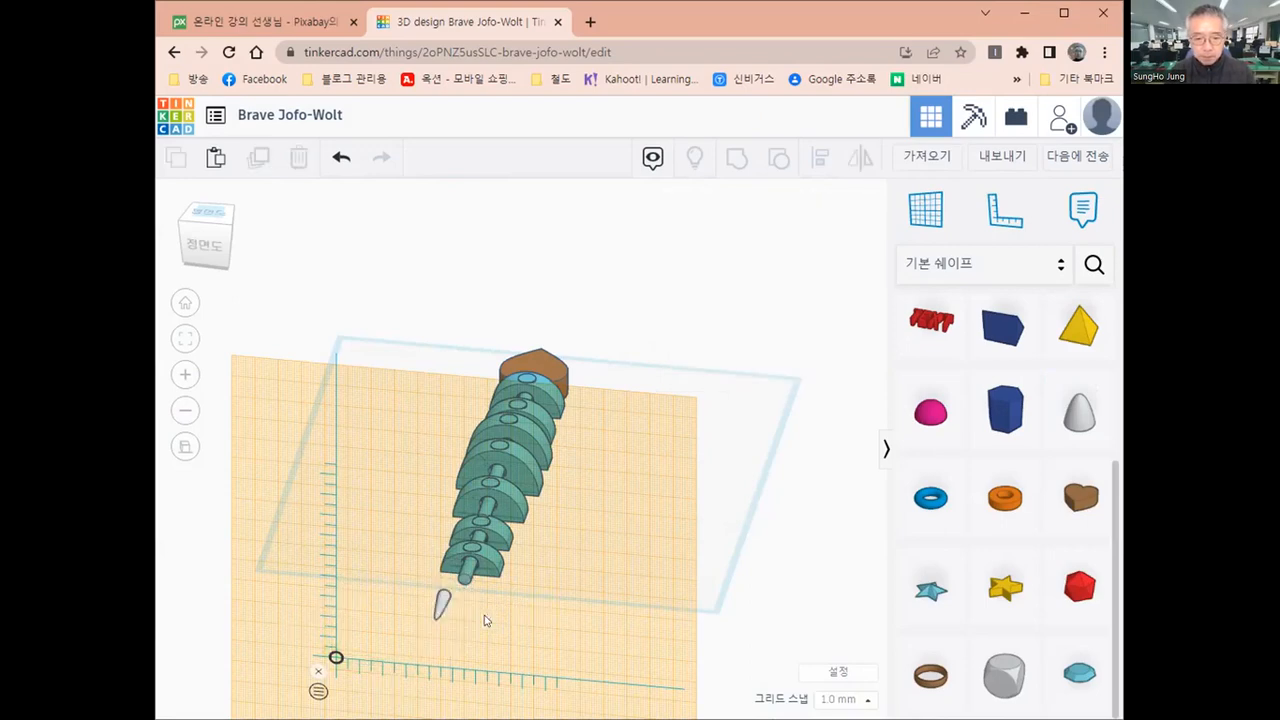
left_click_drag(447, 603, 461, 587)
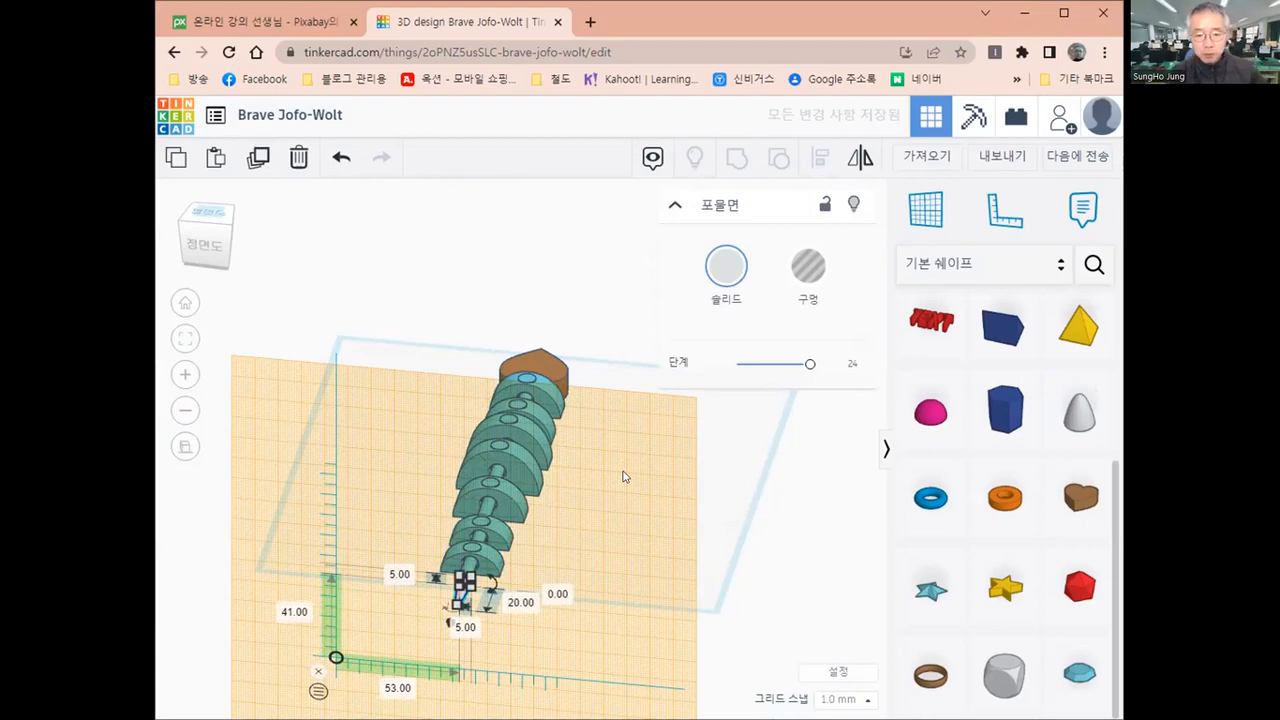
left_click(928, 220)
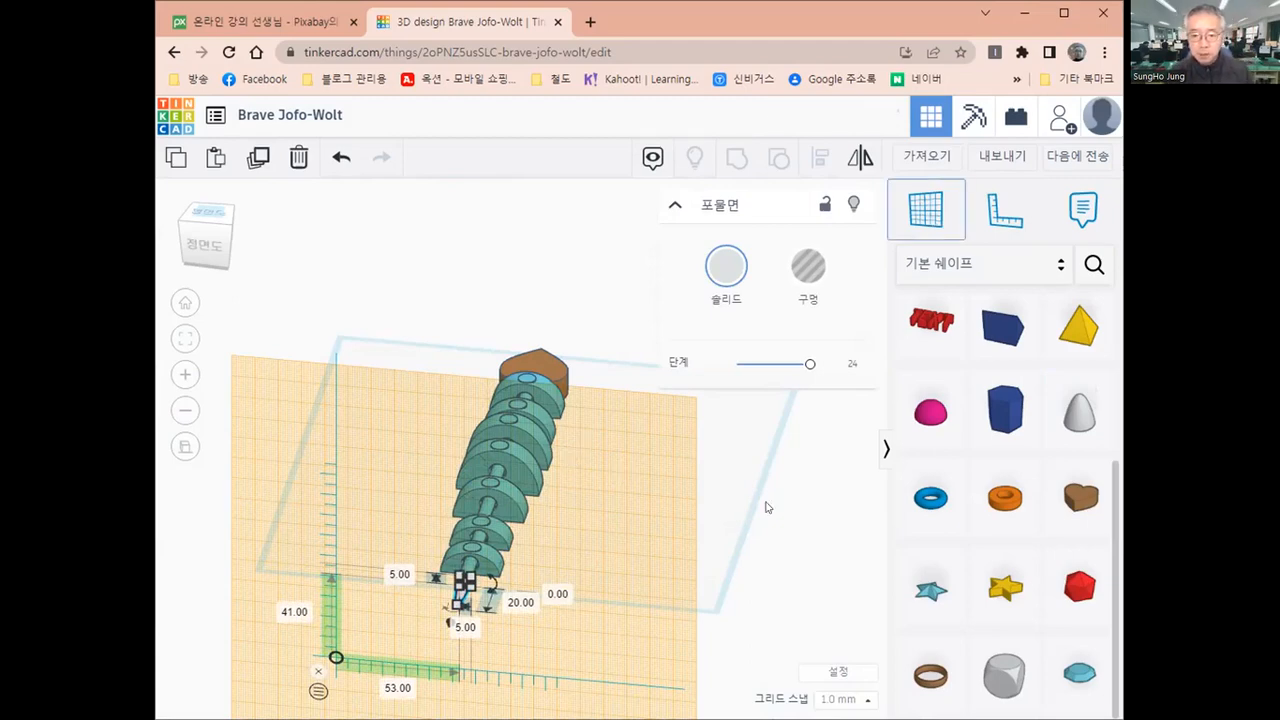
left_click(550, 575)
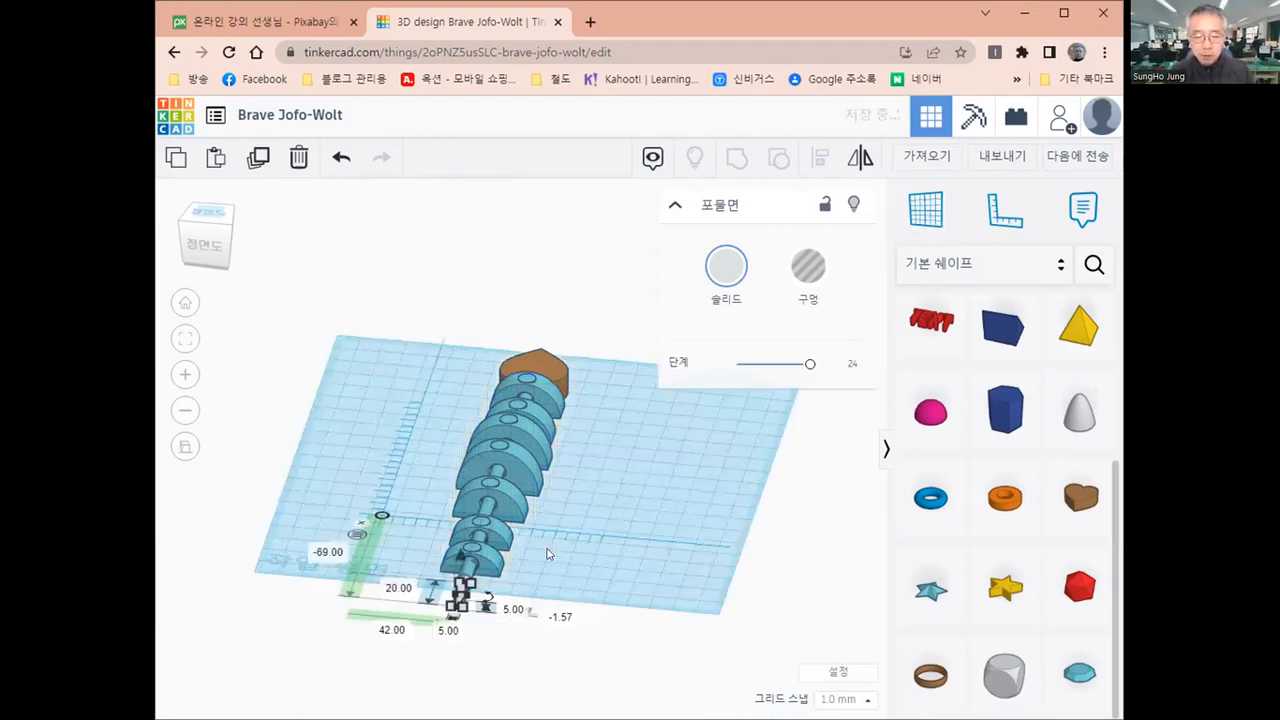
Examine from above how the paraboloid tip meets the protruding cylinder and lines up with the column
right_click_drag(600, 671, 600, 663)
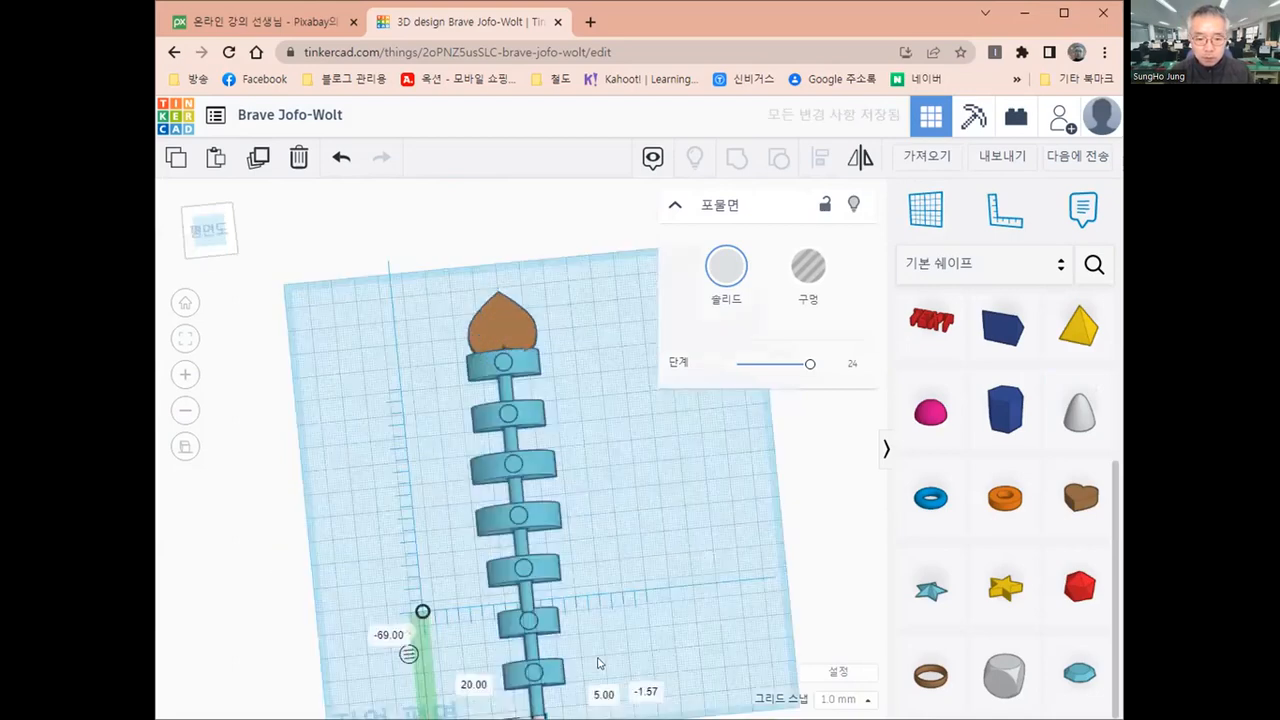
middle_click_drag(600, 663, 596, 568)
scroll(572, 628, "up", 1)
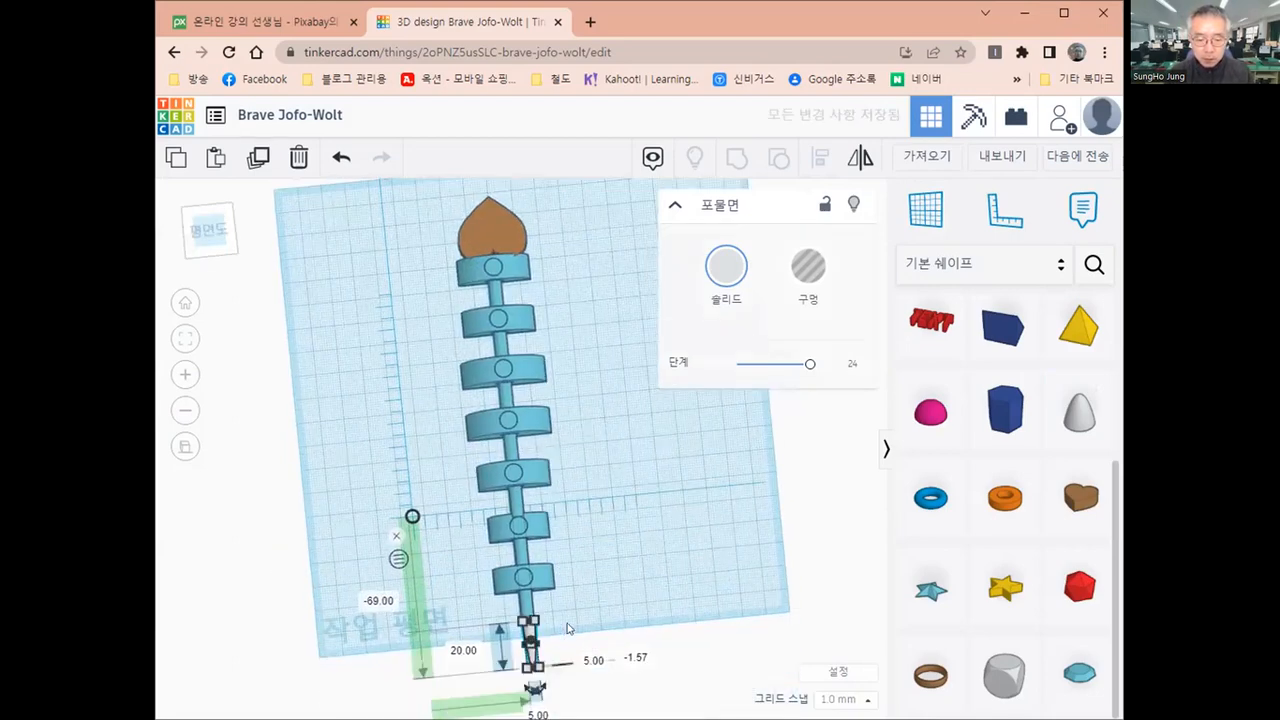
scroll(566, 655, "up", 1)
scroll(553, 525, "up", 1)
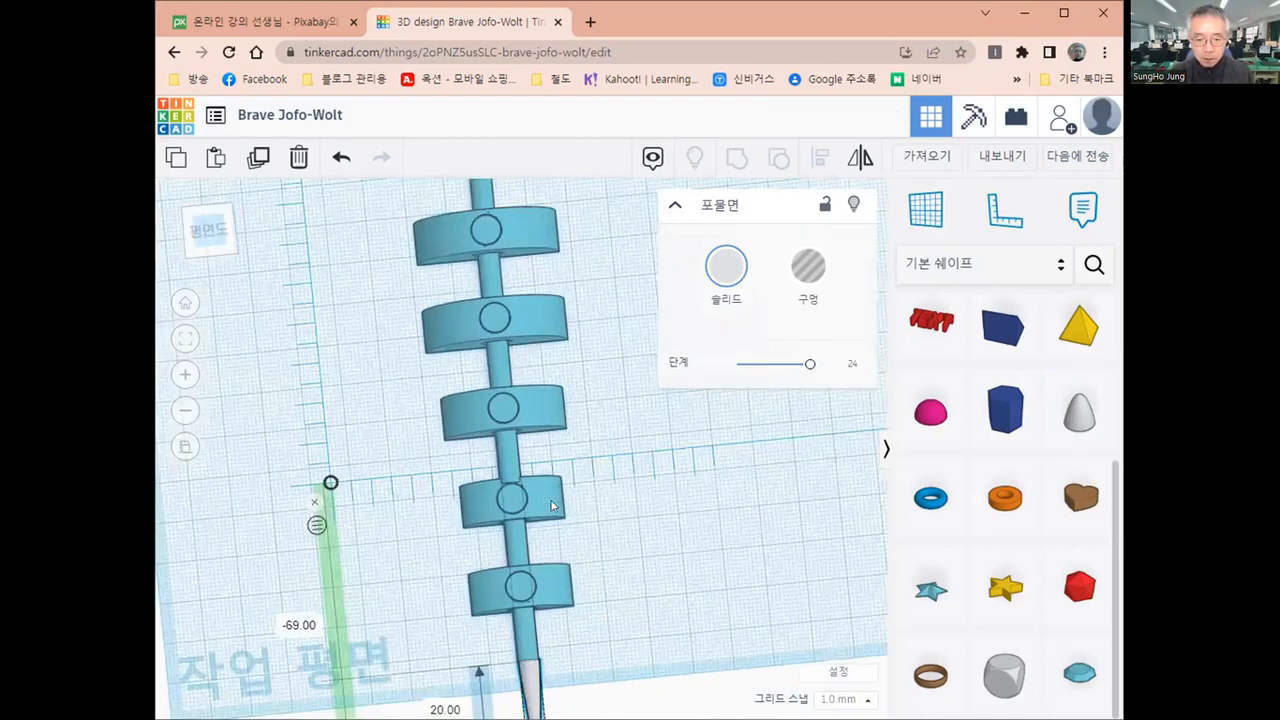
middle_click_drag(546, 649, 541, 610)
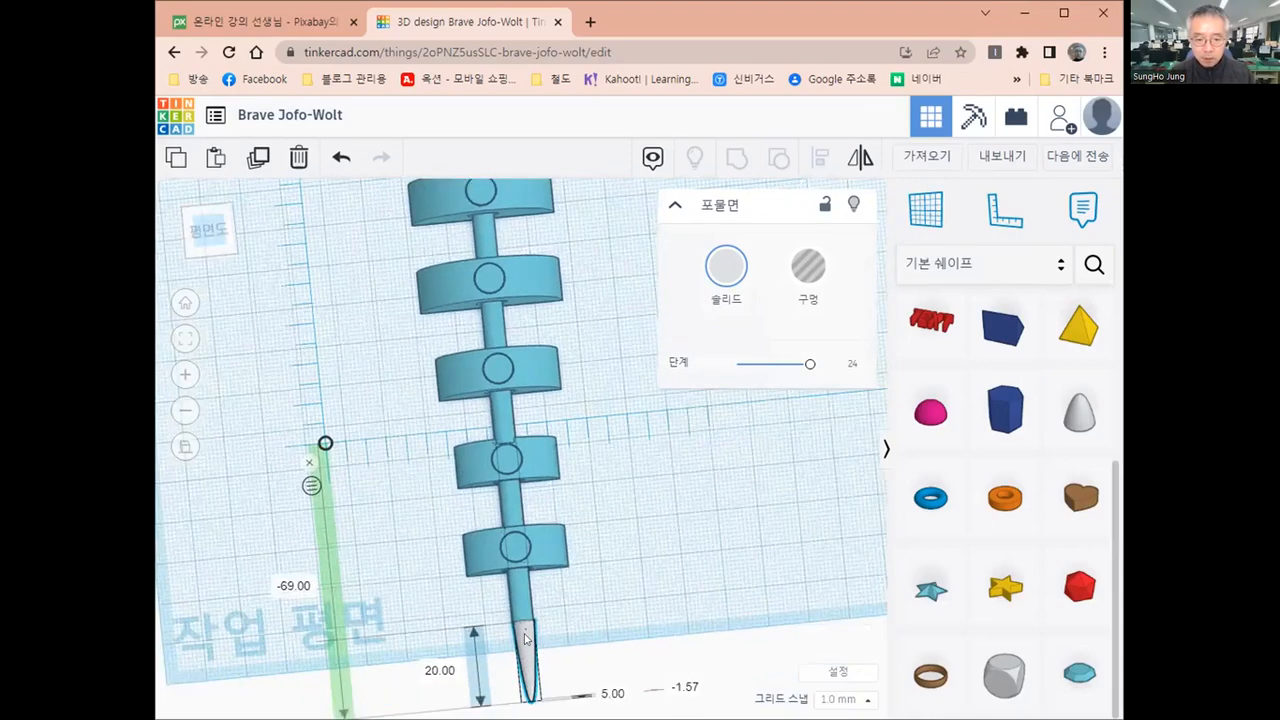
left_click(525, 638)
scroll(571, 623, "down", 1)
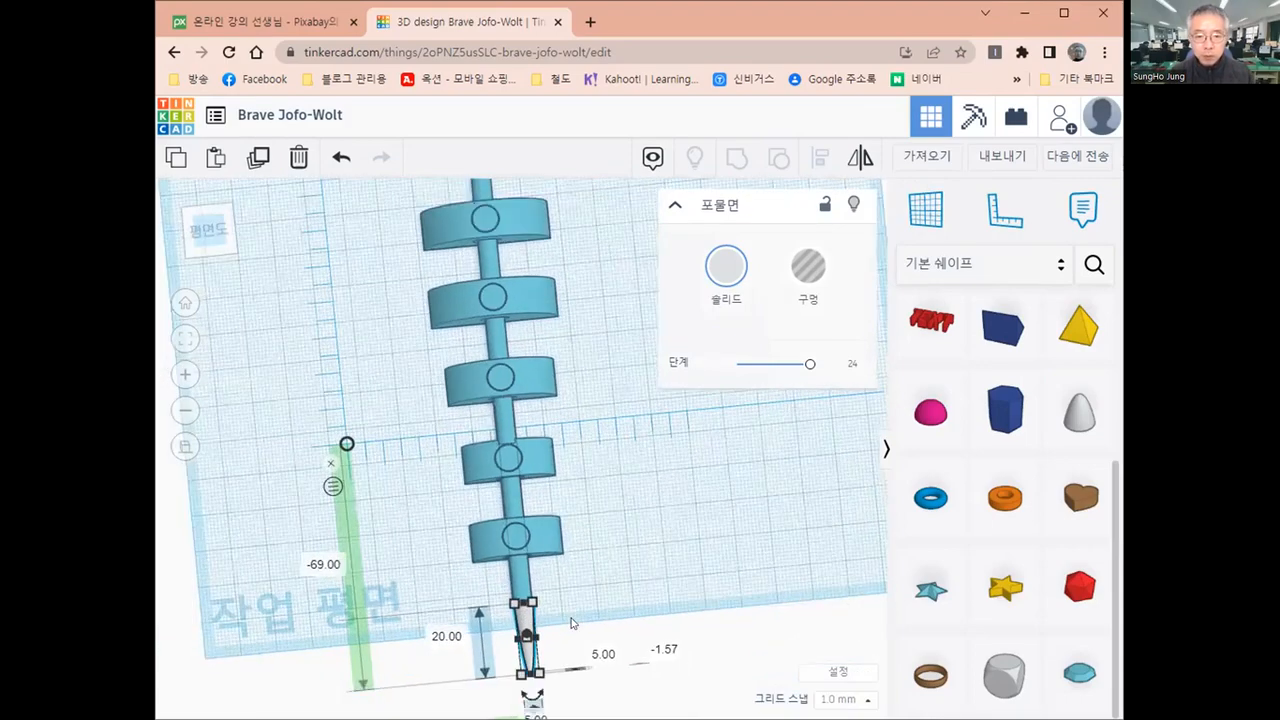
scroll(571, 623, "down", 3)
scroll(571, 625, "down", 2)
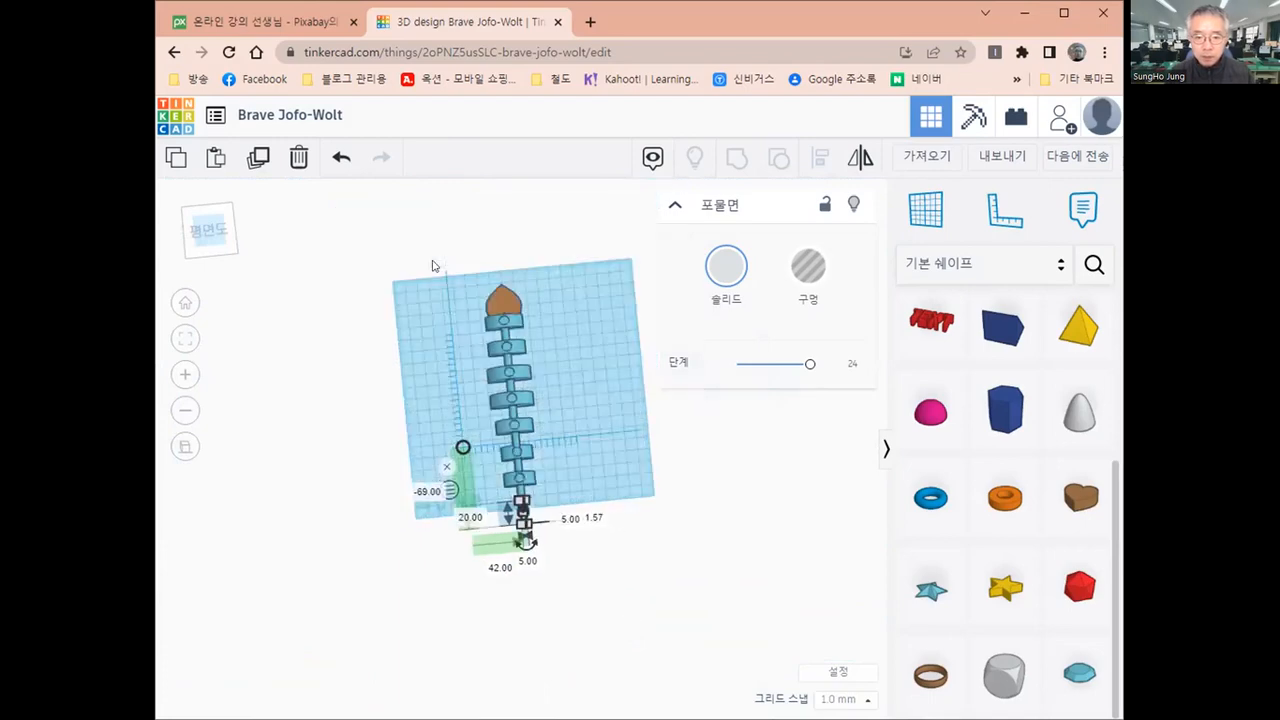
Align the heart, the column and the paraboloid to their common centre across the column's width
left_click_drag(436, 256, 596, 660)
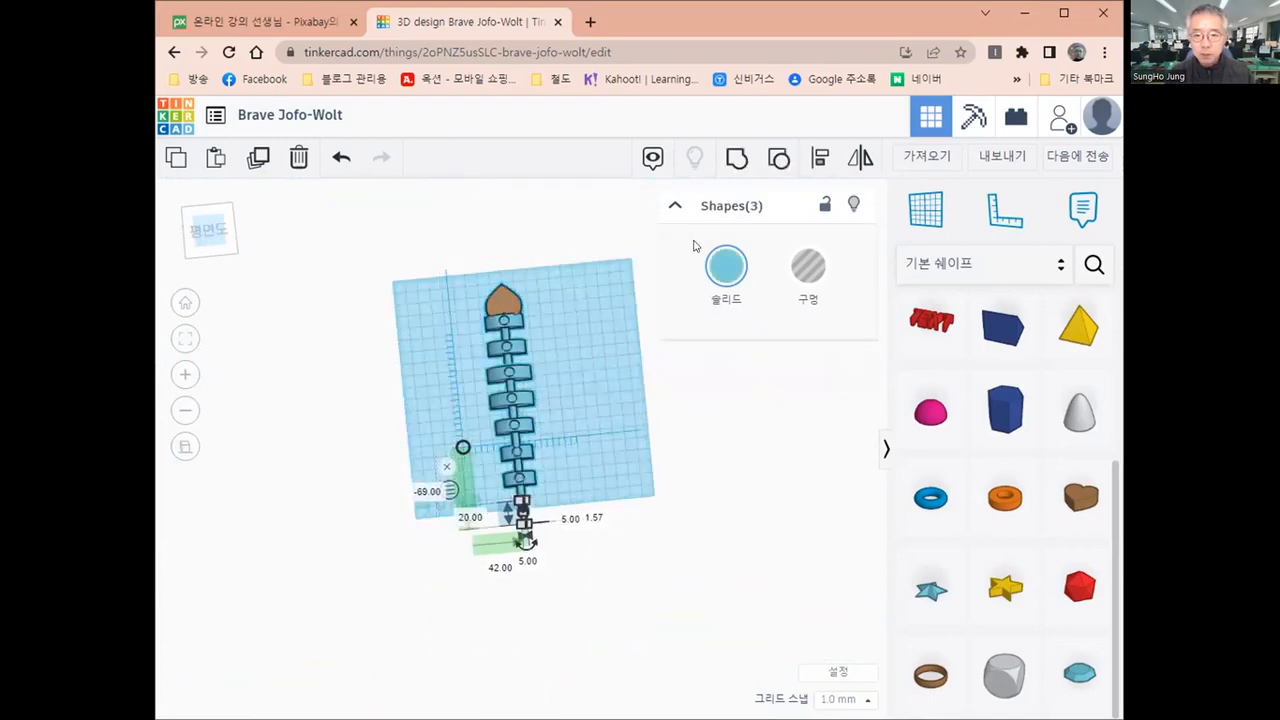
key("l")
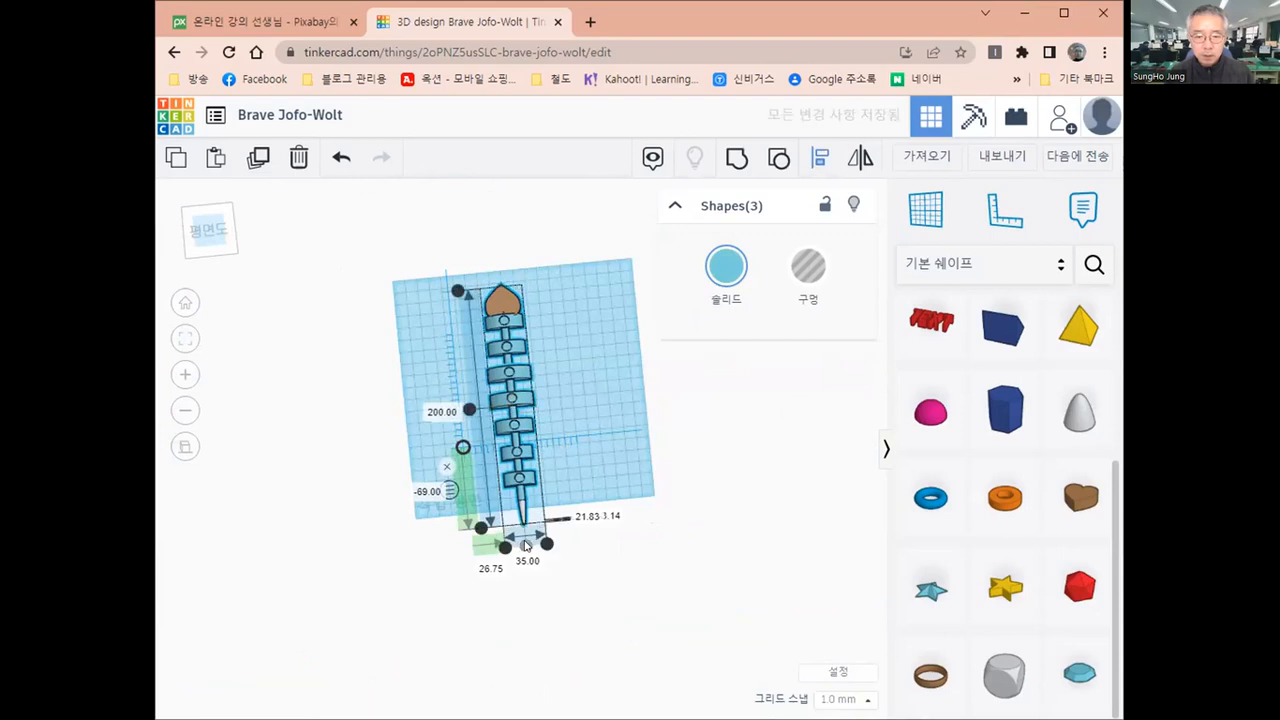
right_click_drag(512, 523, 721, 565)
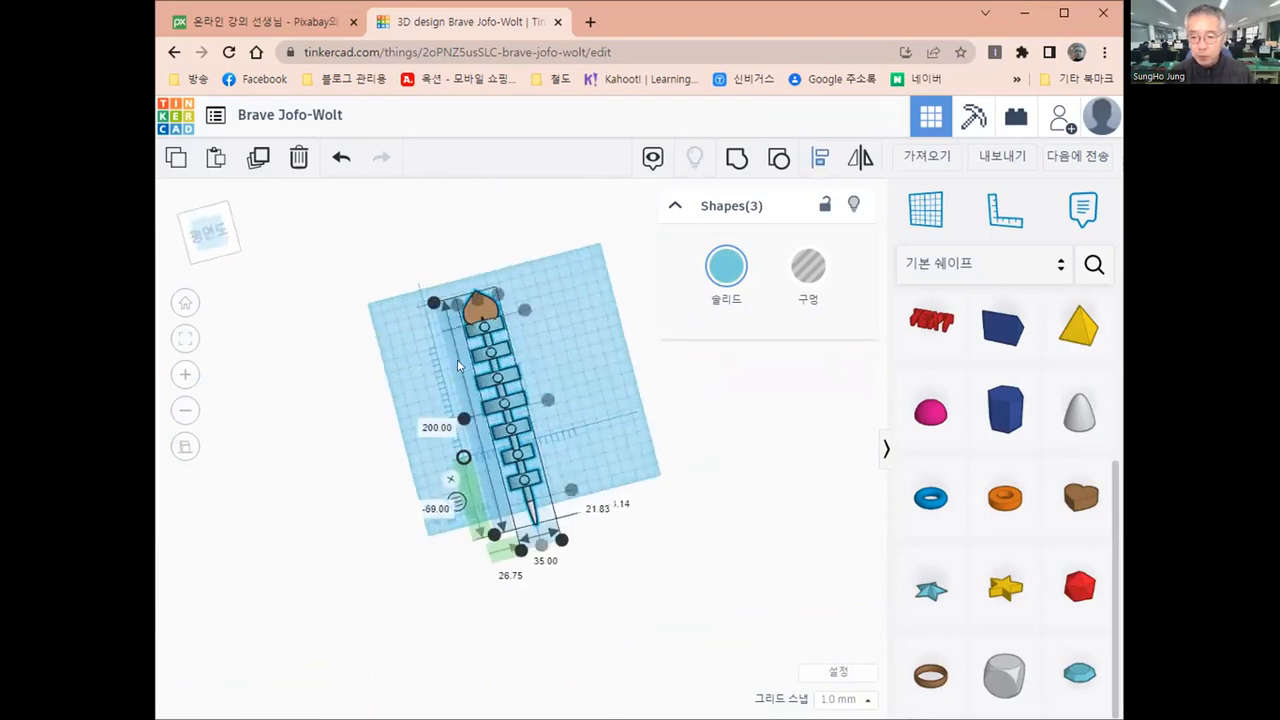
left_click(619, 403)
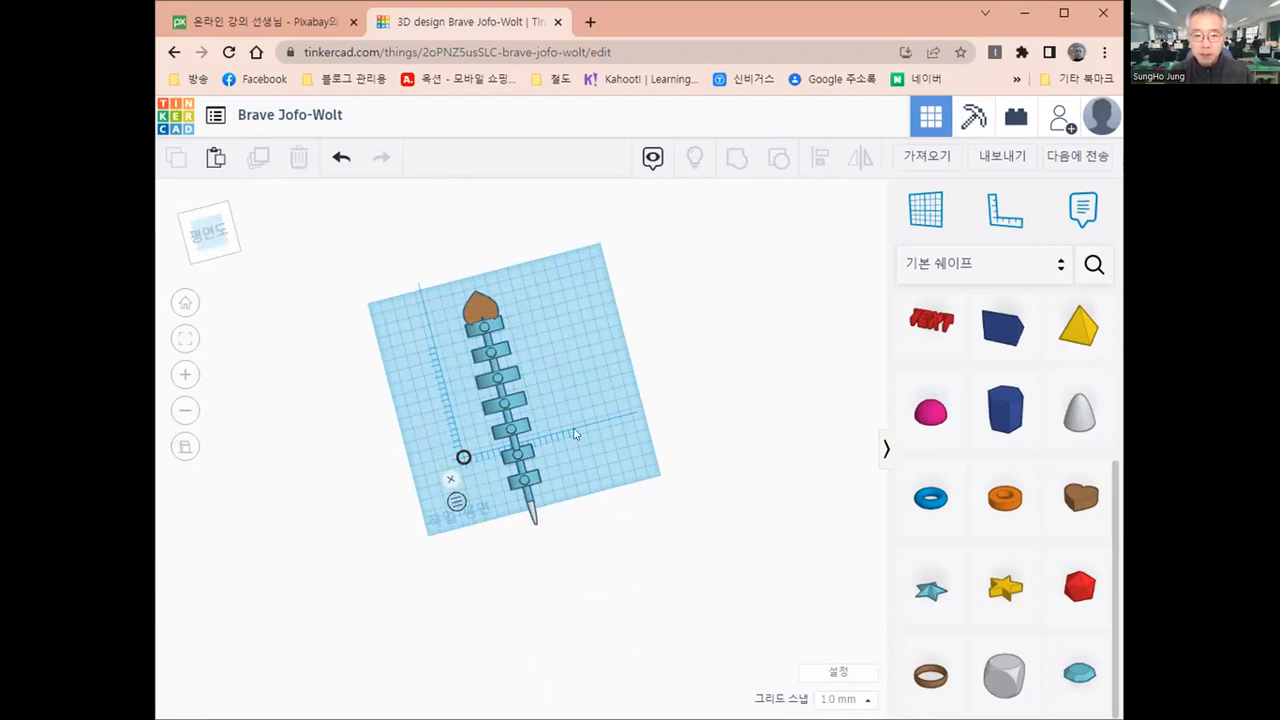
Rename the design as 도마뱀
right_click_drag(574, 431, 431, 435)
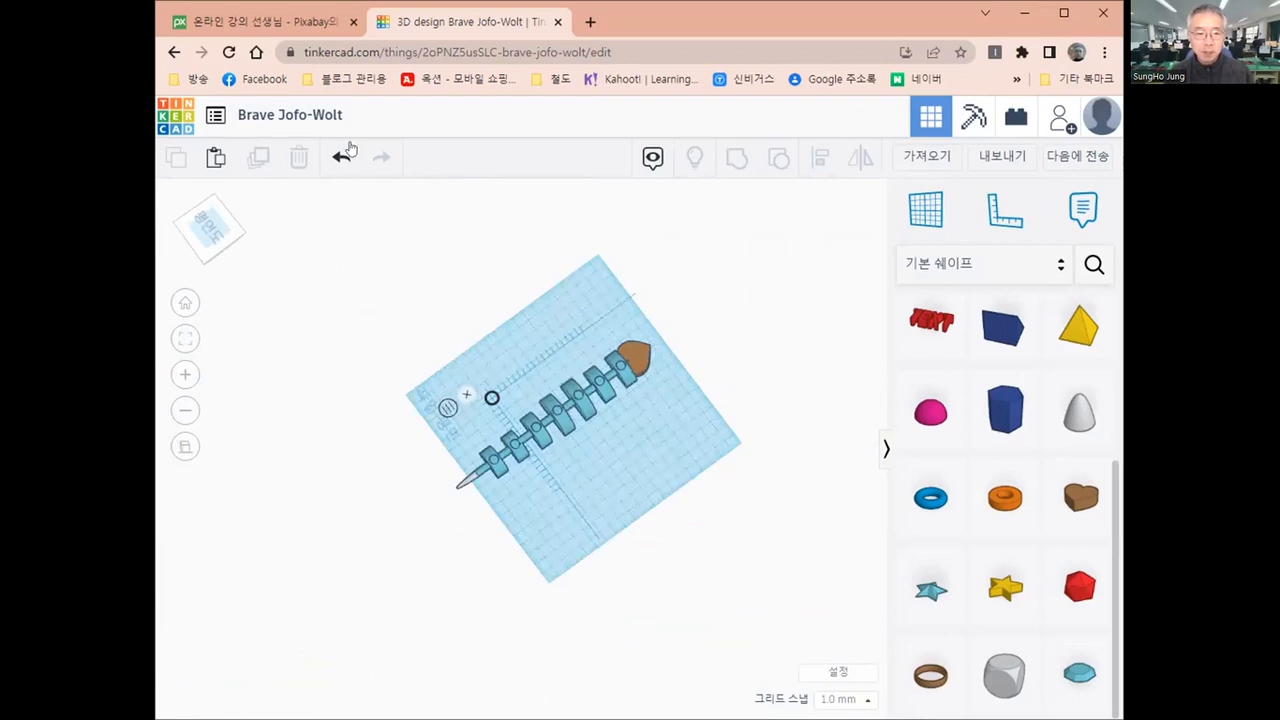
left_click(312, 115)
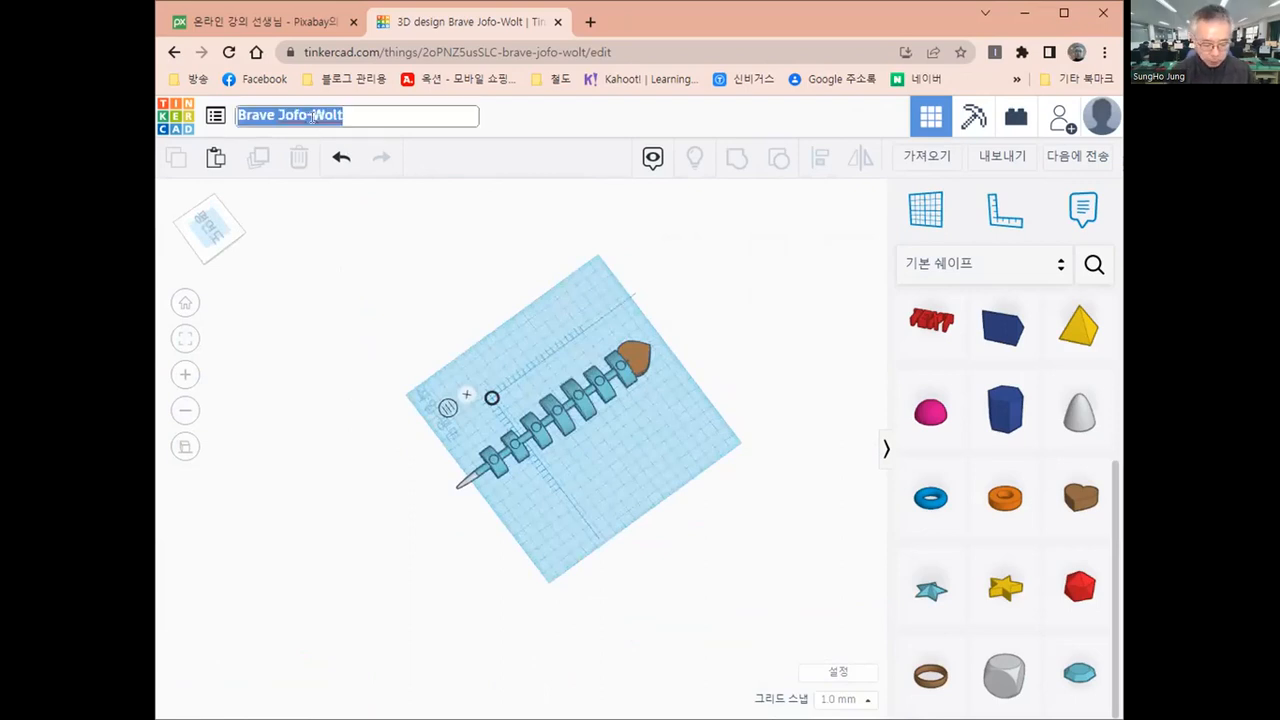
type("eha")
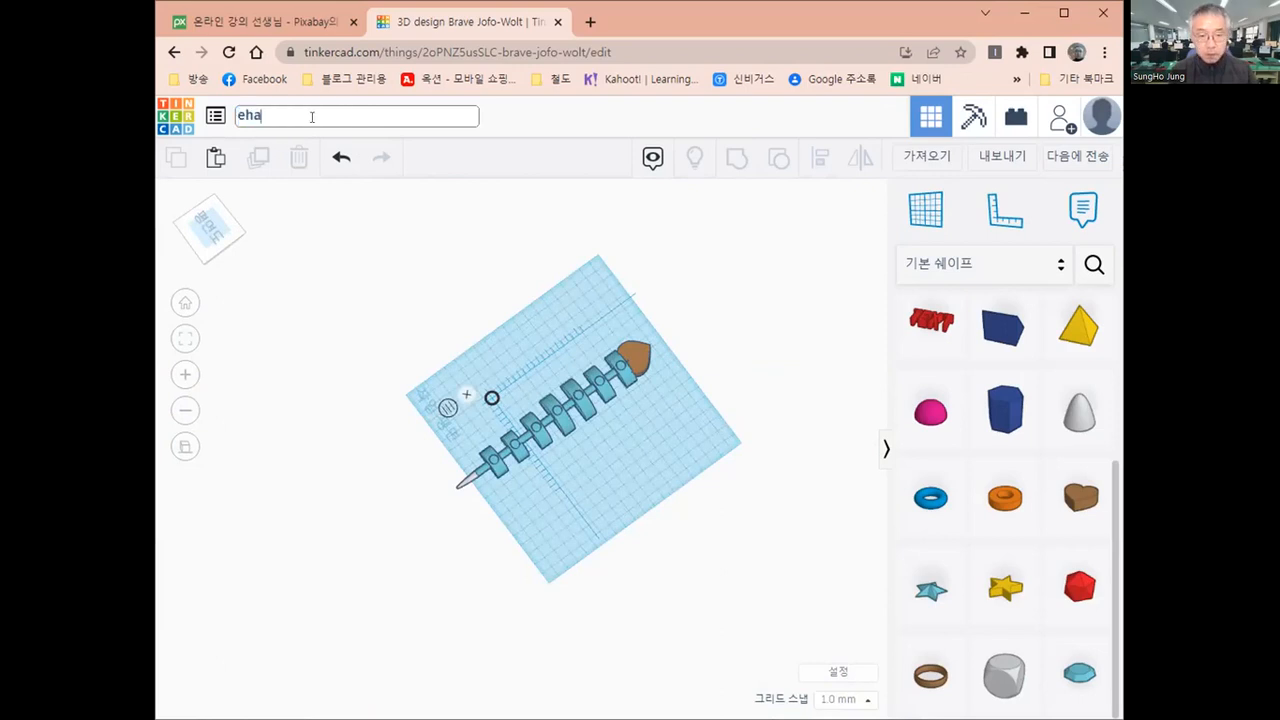
type("kq")
key("BackSpace")
key("BackSpace")
key("BackSpace")
key("BackSpace")
key("BackSpace")
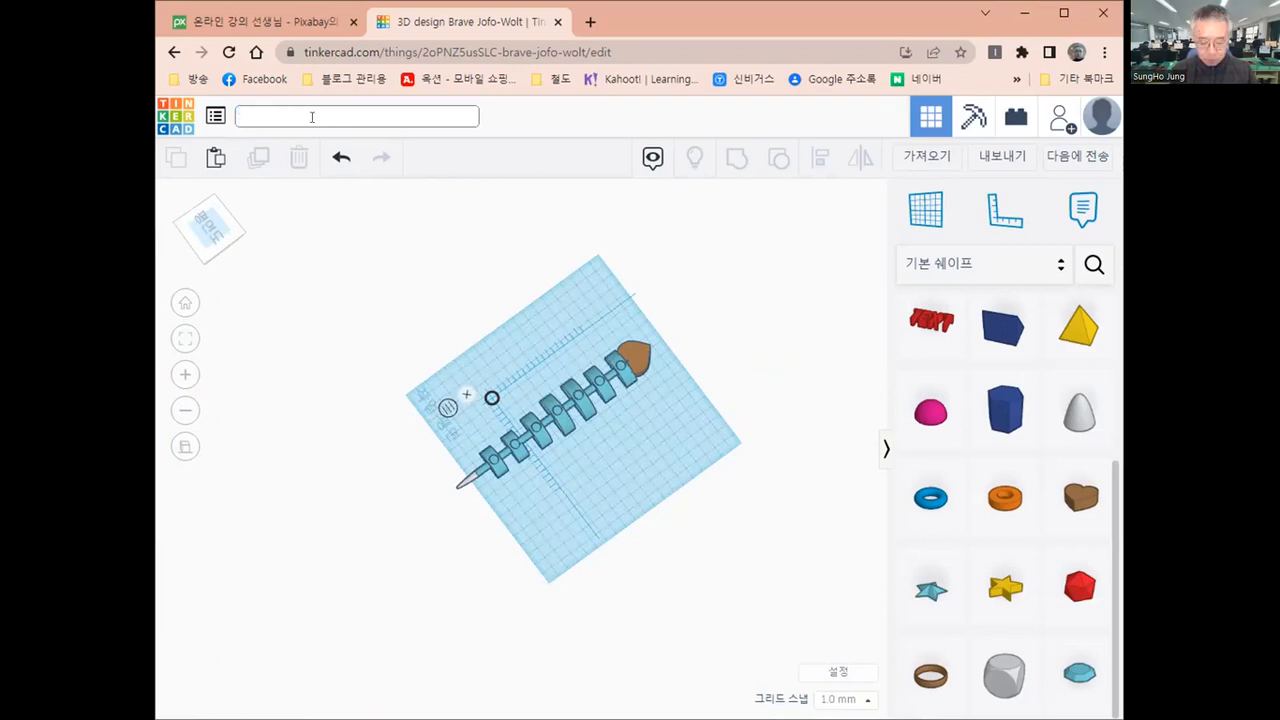
type("도맙")
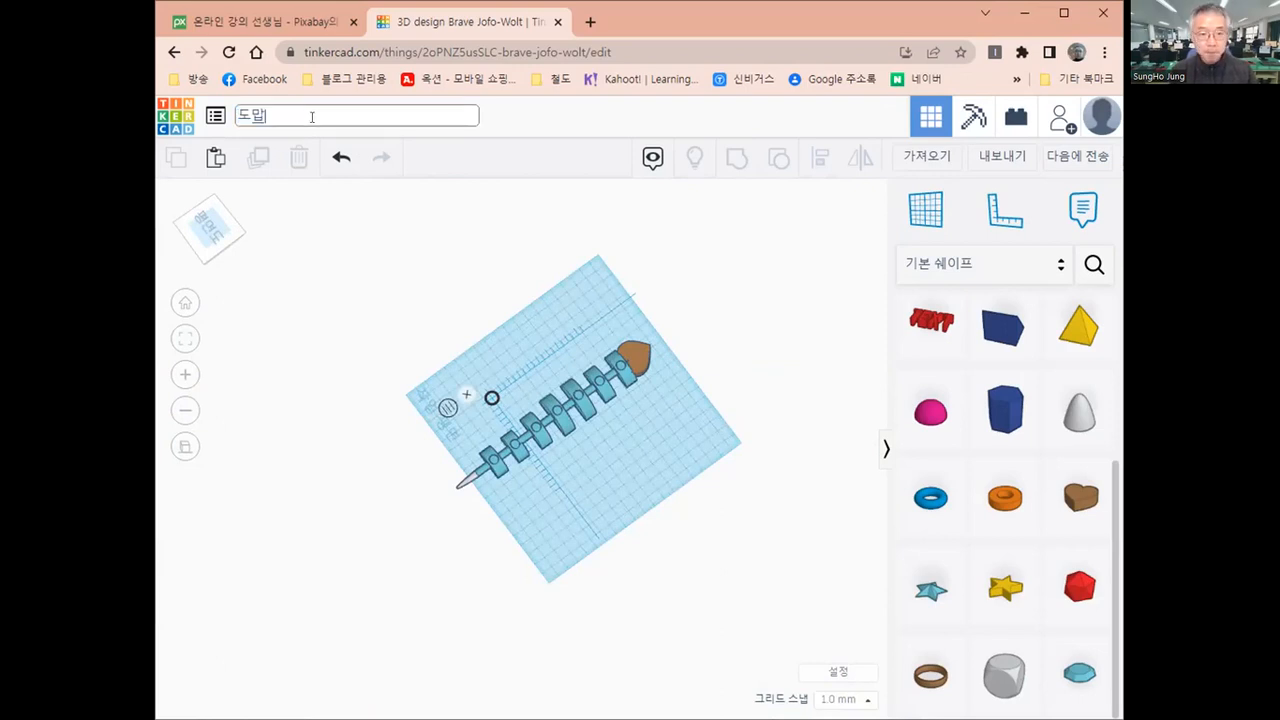
type("뱀")
key("Return")
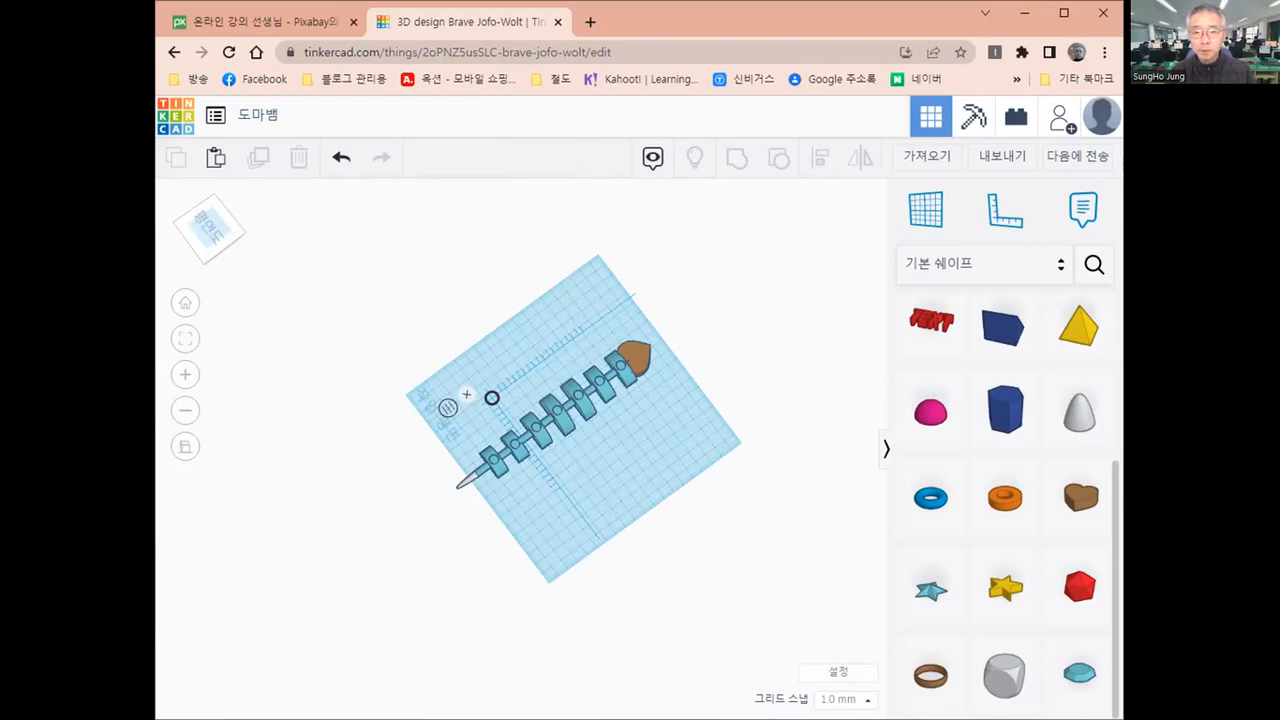
right_click_drag(591, 503, 514, 552)
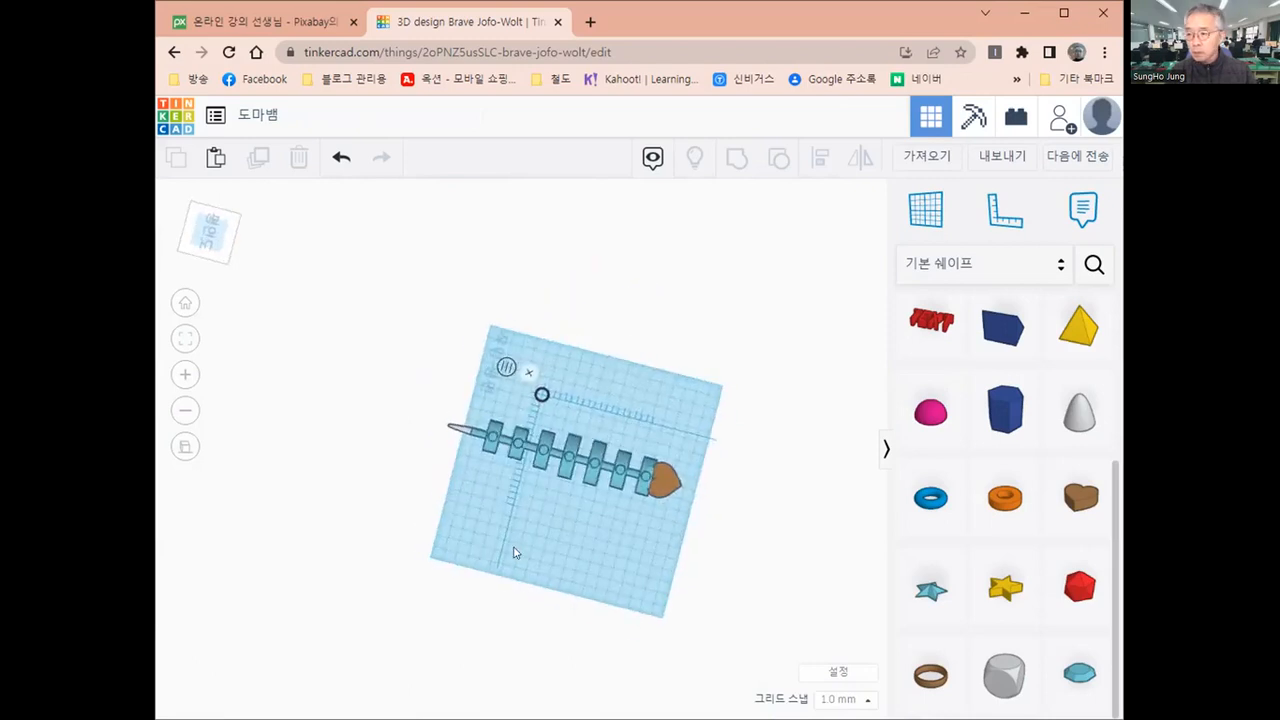